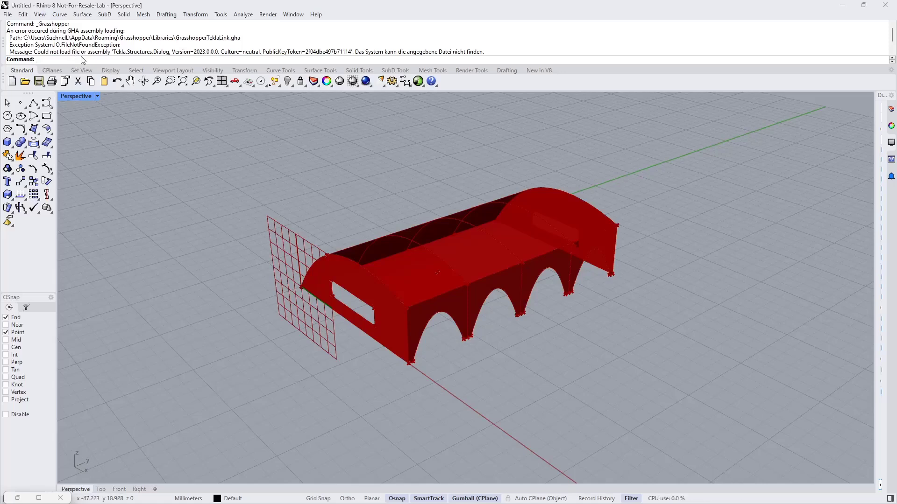
# Step: Look up dlubal in Rhino's package manager, view the available versions of Dlubal-plugin, and close it without installing anything
pyautogui.write('PackageManager')
pyautogui.press('Return')
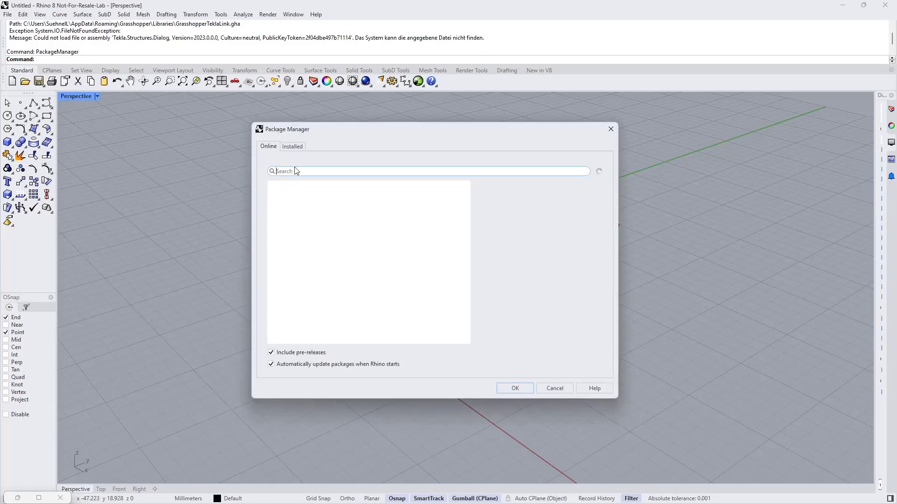
pyautogui.write('dlubal')
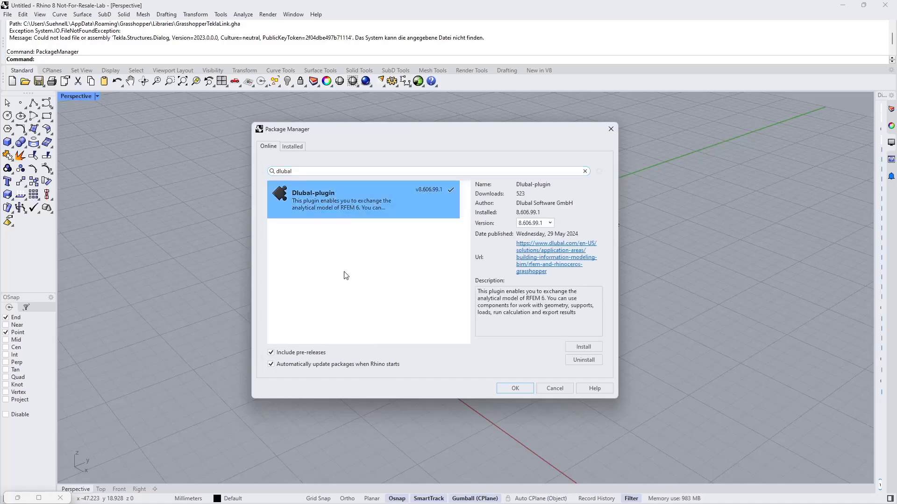
pyautogui.click(536, 223)
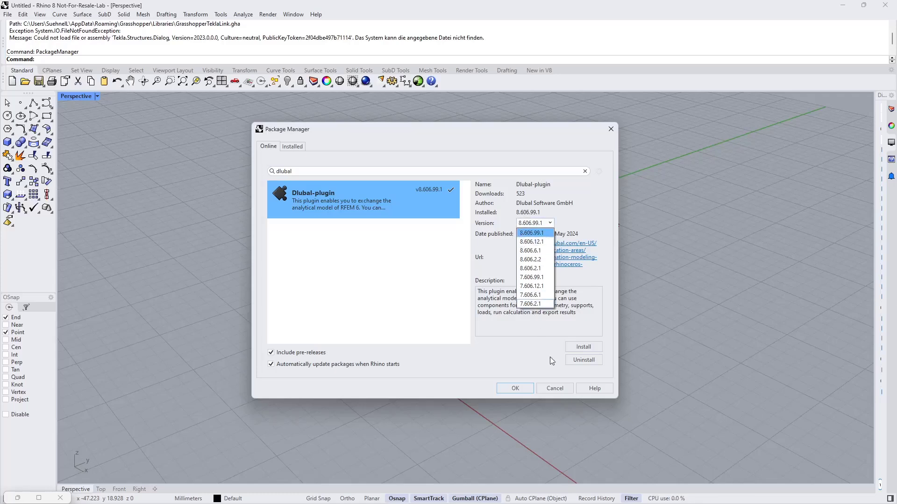
pyautogui.click(551, 389)
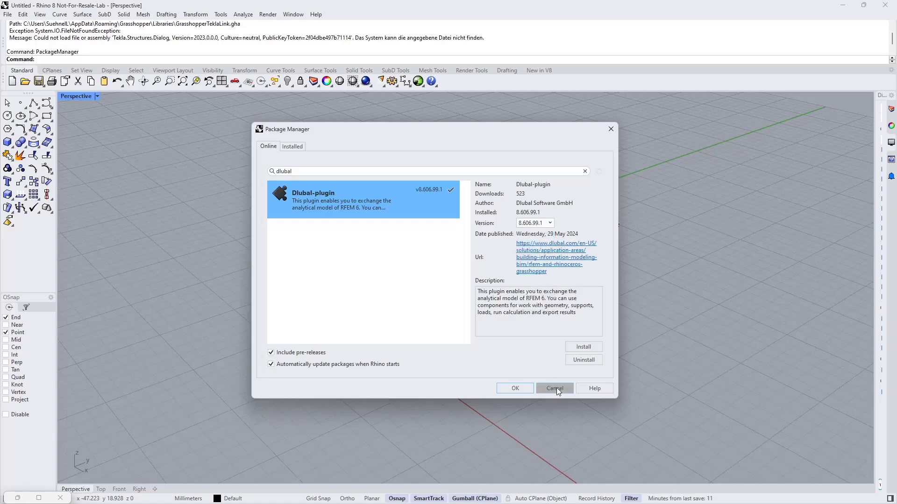
pyautogui.click(556, 389)
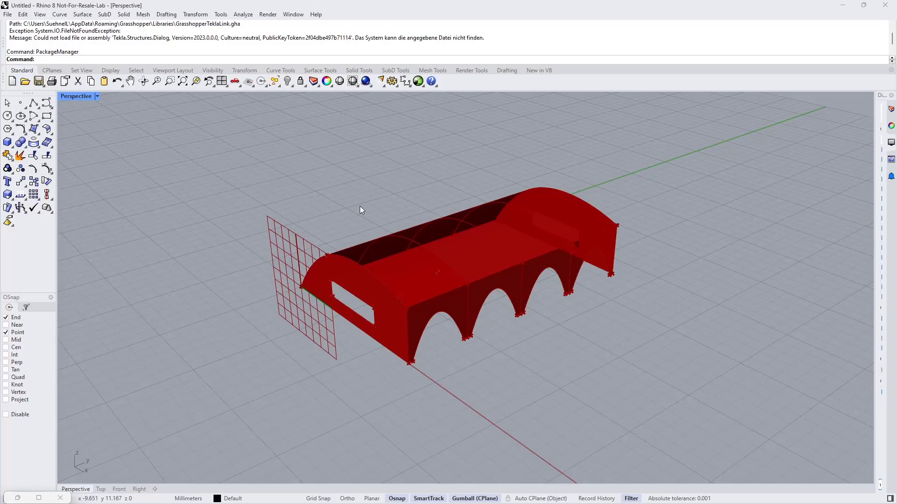
# Step: Switch to Dlubal RFEM and examine the vaulted timber structure of Haltestelle.rf6 from the outside and from below, including its arched ribs
pyautogui.hotkey('alt', 'Tab')
pyautogui.hotkey('alt', 'Tab')
pyautogui.hotkey('alt', 'Tab')
pyautogui.hotkey('alt', 'Tab')
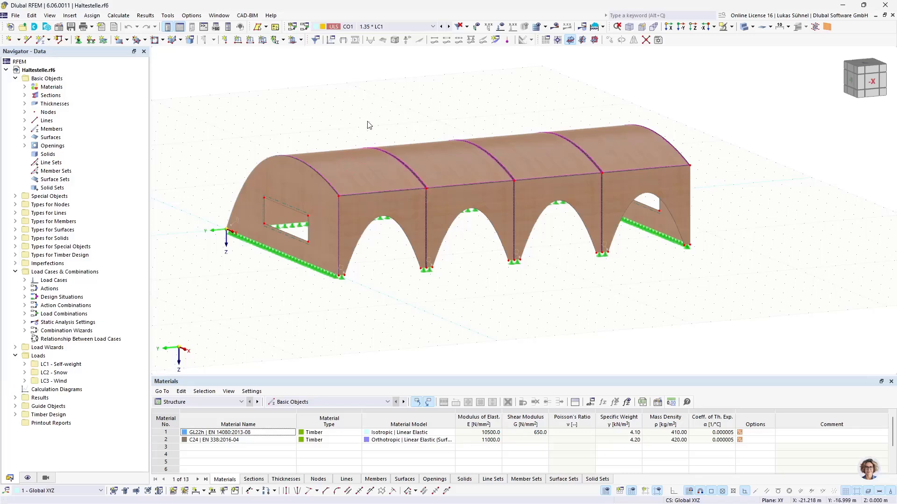
pyautogui.keyDown('ctrl'); pyautogui.moveTo(379, 102); pyautogui.dragTo(393, 156, button='middle'); pyautogui.keyUp('ctrl')
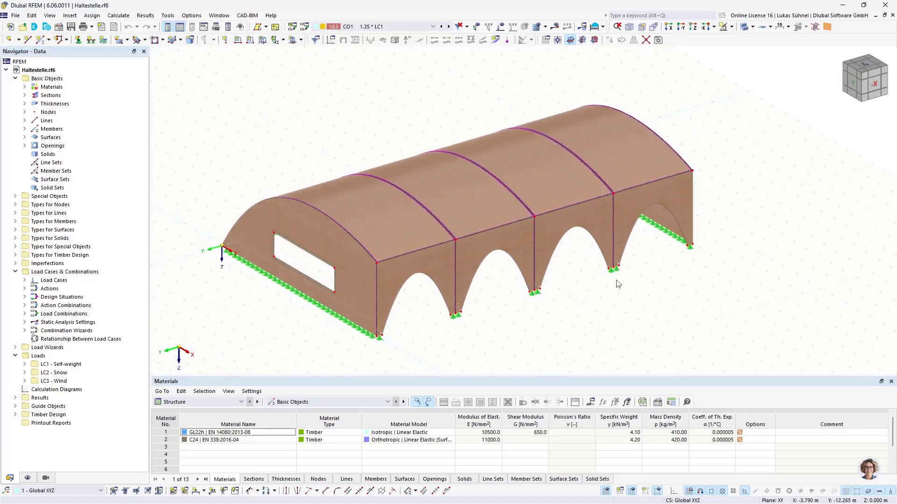
pyautogui.keyDown('ctrl'); pyautogui.moveTo(616, 321); pyautogui.dragTo(624, 292, button='middle'); pyautogui.keyUp('ctrl')
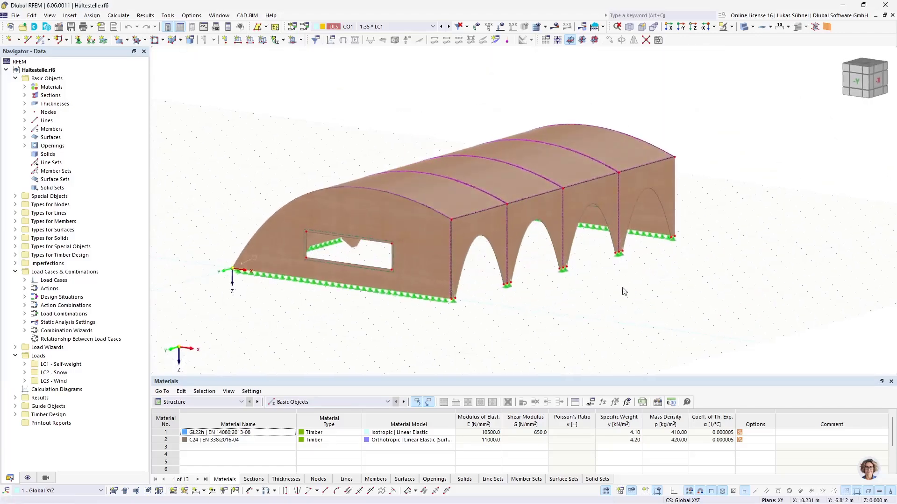
pyautogui.keyDown('ctrl'); pyautogui.moveTo(486, 304); pyautogui.dragTo(456, 324, button='middle'); pyautogui.keyUp('ctrl')
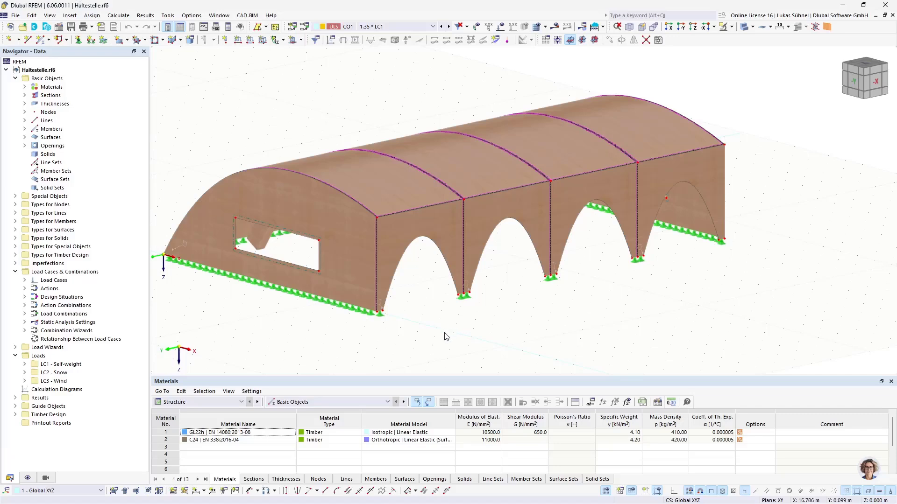
pyautogui.keyDown('ctrl'); pyautogui.moveTo(354, 289); pyautogui.dragTo(303, 285, button='middle'); pyautogui.keyUp('ctrl')
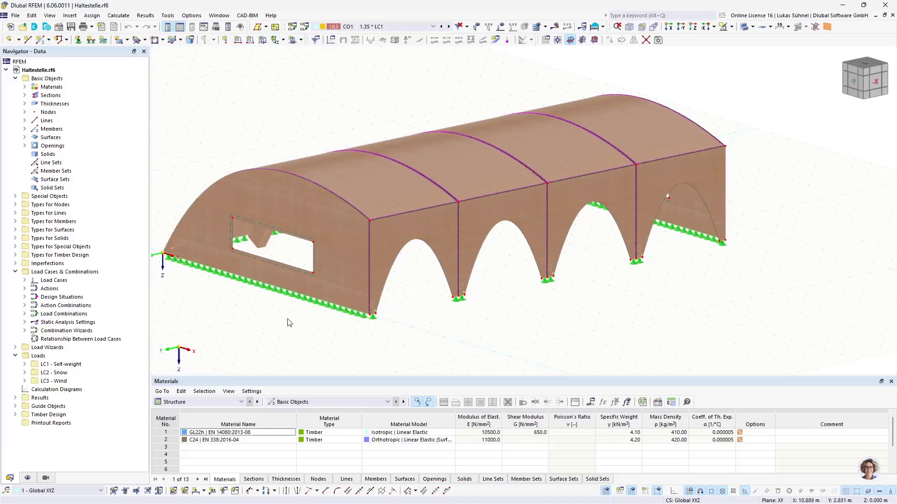
pyautogui.keyDown('ctrl'); pyautogui.moveTo(287, 319); pyautogui.dragTo(293, 292, button='middle'); pyautogui.keyUp('ctrl')
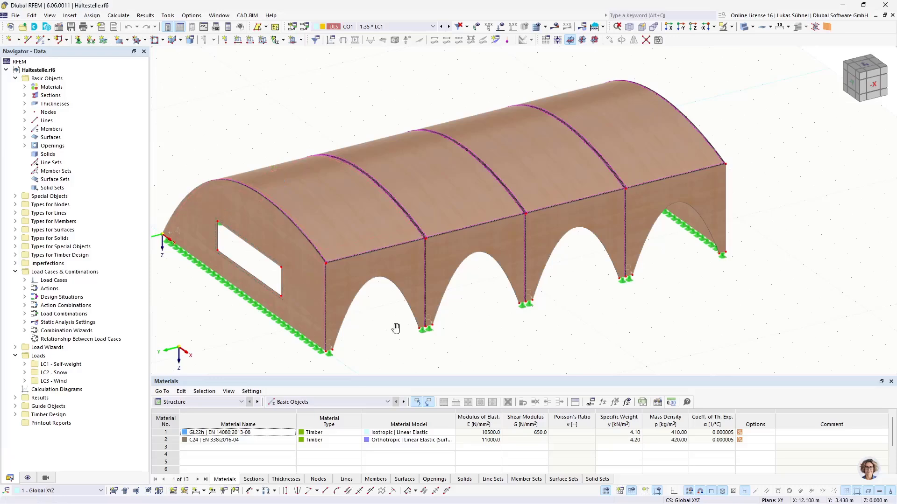
pyautogui.keyDown('ctrl'); pyautogui.moveTo(399, 324); pyautogui.dragTo(407, 249, button='middle'); pyautogui.keyUp('ctrl')
pyautogui.scroll(5, 405, 243)
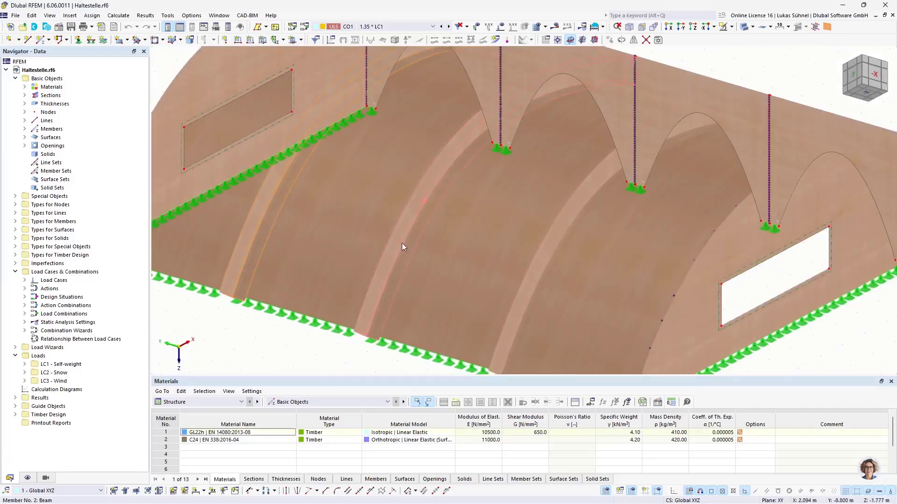
pyautogui.scroll(-5, 559, 247)
pyautogui.scroll(-3, 467, 187)
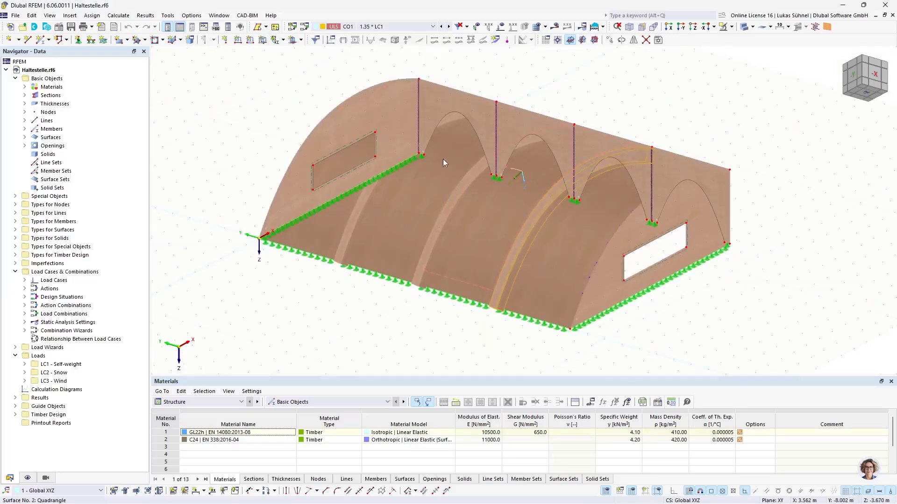
pyautogui.keyDown('ctrl'); pyautogui.moveTo(448, 172); pyautogui.dragTo(425, 298, button='middle'); pyautogui.keyUp('ctrl')
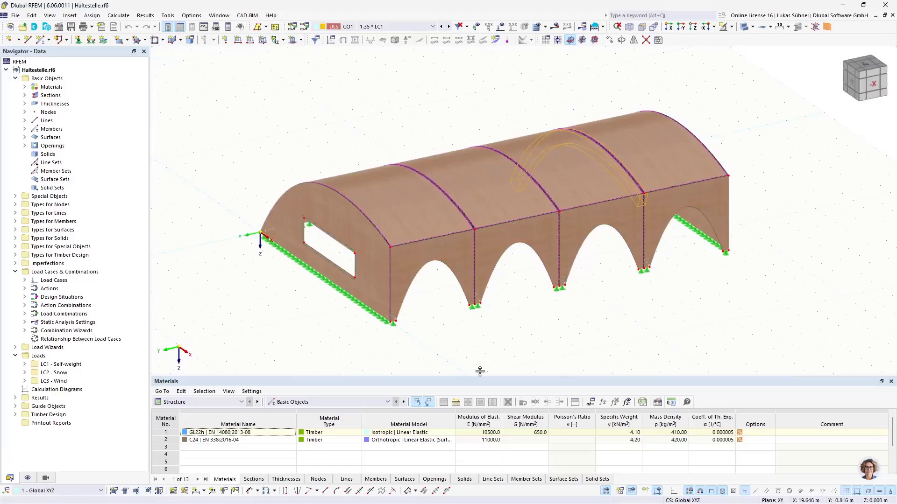
pyautogui.moveTo(313, 324)
pyautogui.keyDown('ctrl'); pyautogui.mouseDown(button='middle')
pyautogui.moveTo(350, 322)
pyautogui.moveTo(425, 294)
pyautogui.moveTo(283, 346)
pyautogui.moveTo(291, 348)
pyautogui.moveTo(274, 338)
pyautogui.moveTo(303, 334)
pyautogui.mouseUp(button='middle'); pyautogui.keyUp('ctrl')
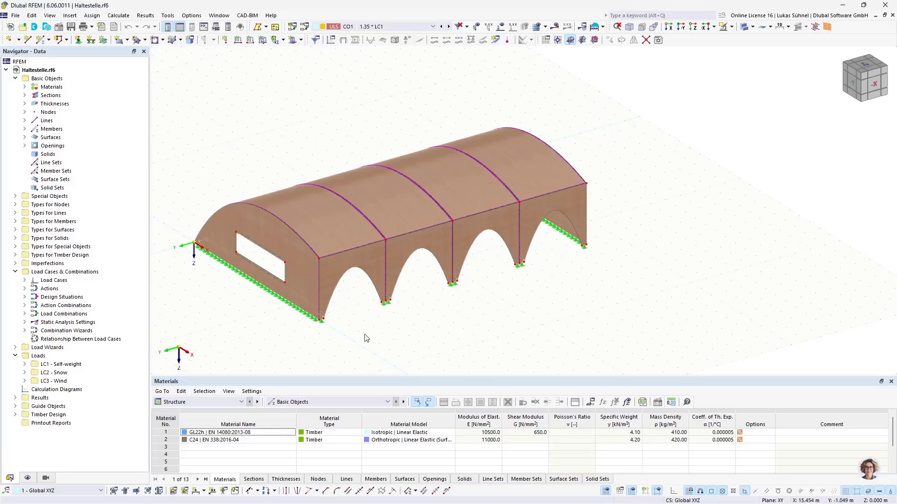
# Step: Examine the supports at the wall bases and the line hinges along the edges where roof and walls meet
pyautogui.scroll(5, 296, 329)
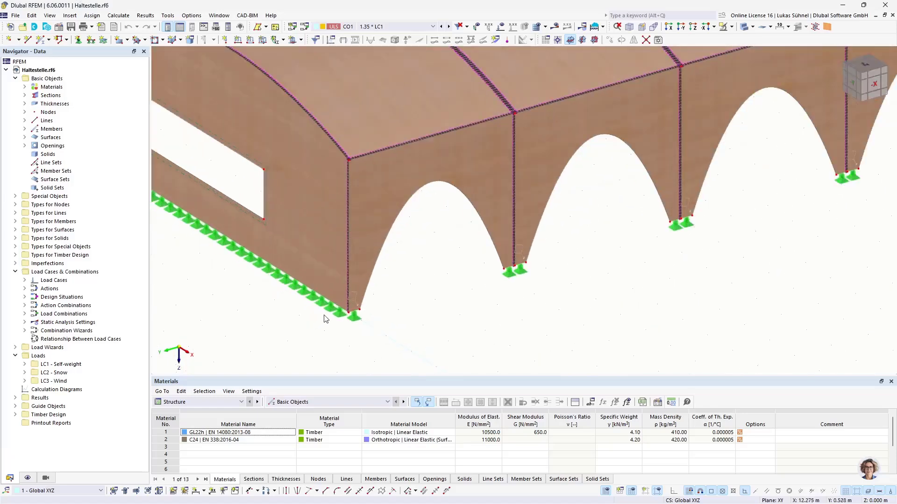
pyautogui.moveTo(390, 311); pyautogui.dragTo(392, 304, button='middle')
pyautogui.scroll(-5, 391, 304)
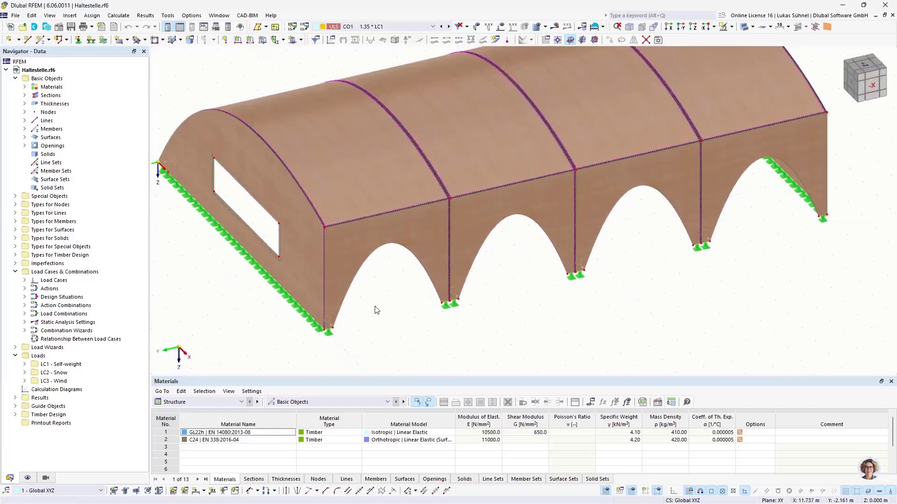
pyautogui.scroll(6, 307, 233)
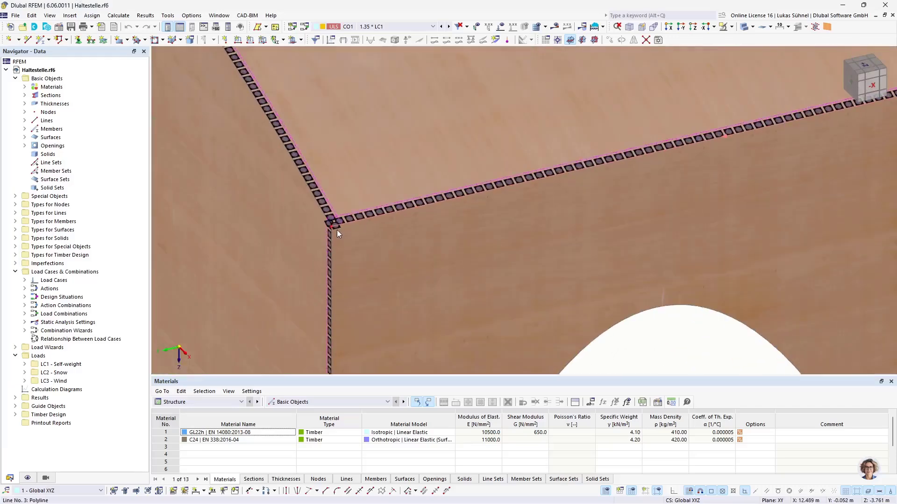
pyautogui.scroll(-3, 346, 231)
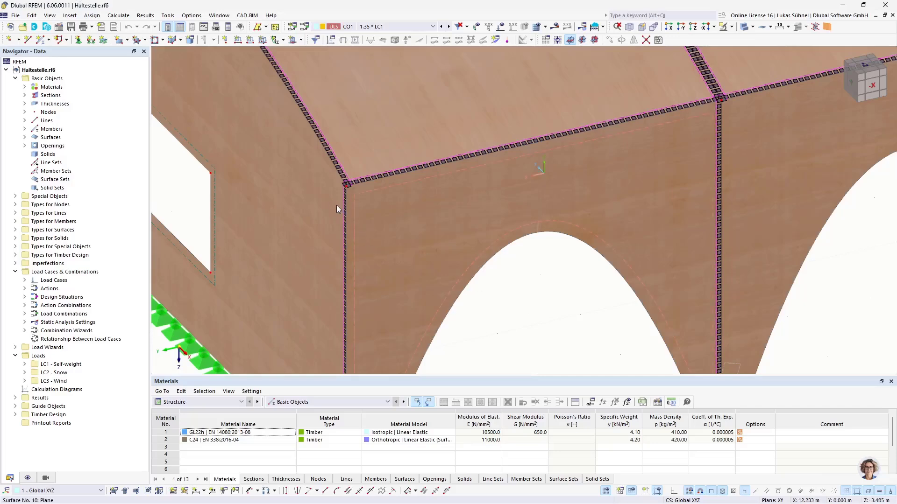
pyautogui.scroll(4, 333, 177)
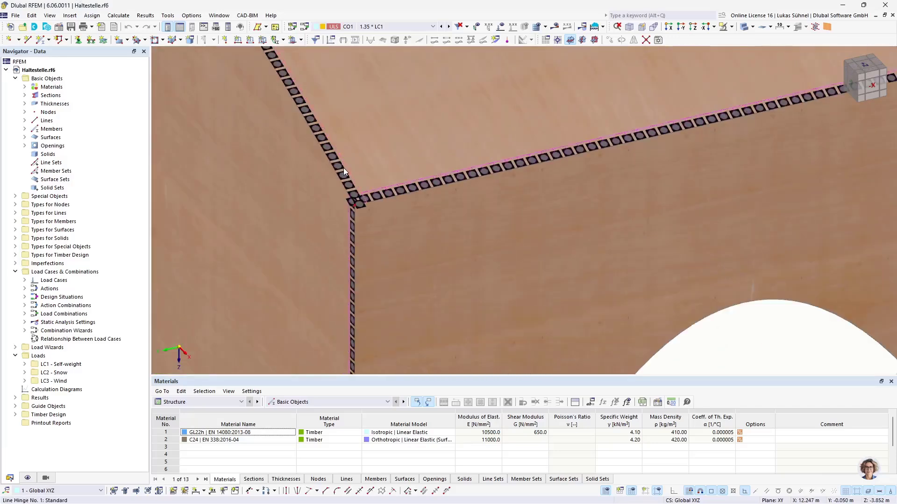
pyautogui.scroll(-3, 379, 176)
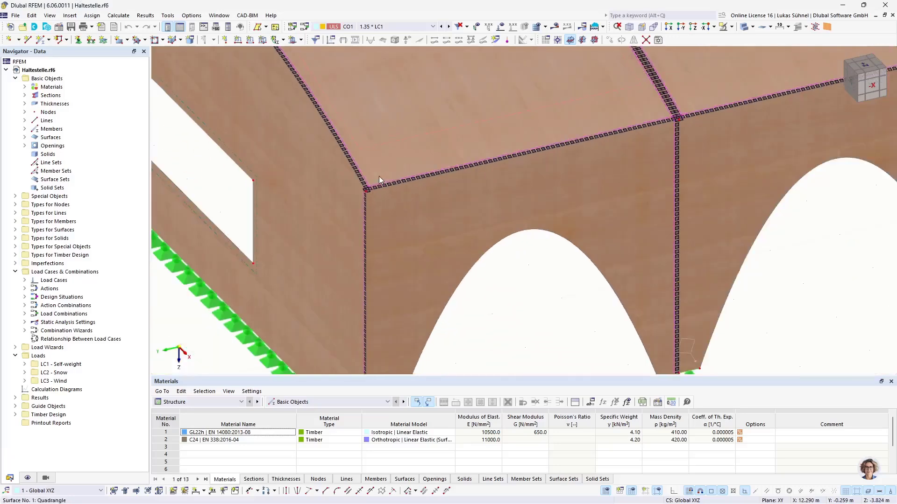
pyautogui.scroll(-3, 341, 201)
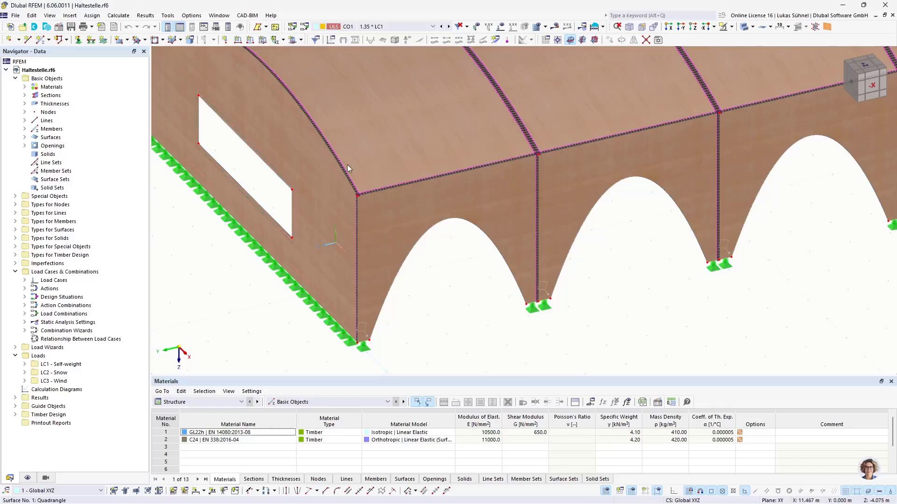
pyautogui.scroll(5, 336, 199)
pyautogui.scroll(-4, 352, 207)
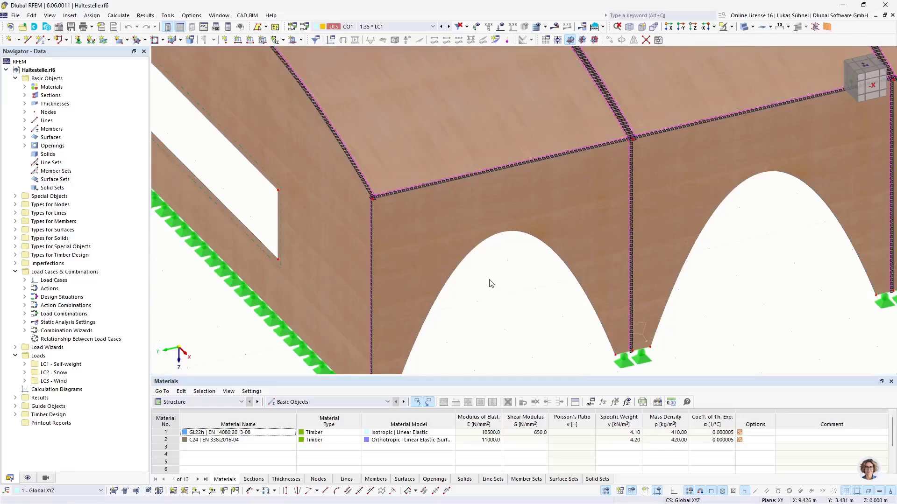
pyautogui.scroll(-2, 490, 284)
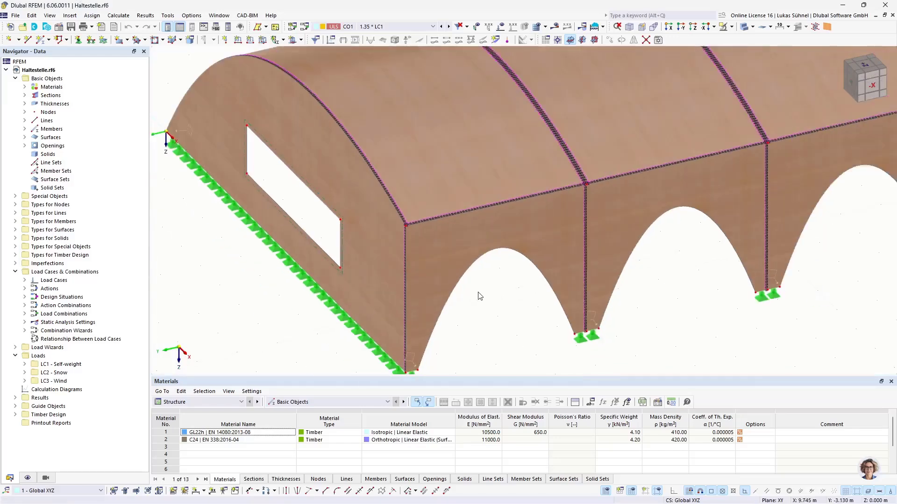
# Step: Review the layer composition of the 110.0 mm and 180.0 mm thicknesses, leaving both unchanged
pyautogui.click(24, 104)
pyautogui.click(73, 113)
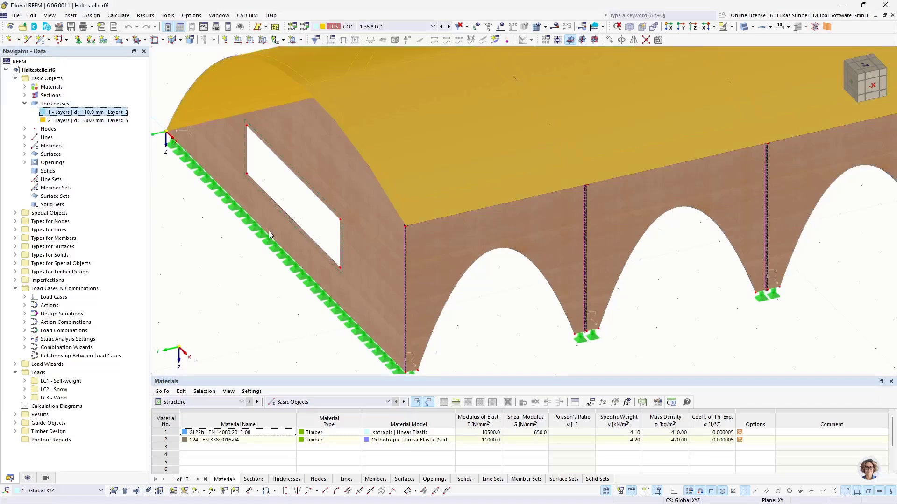
pyautogui.press('Return')
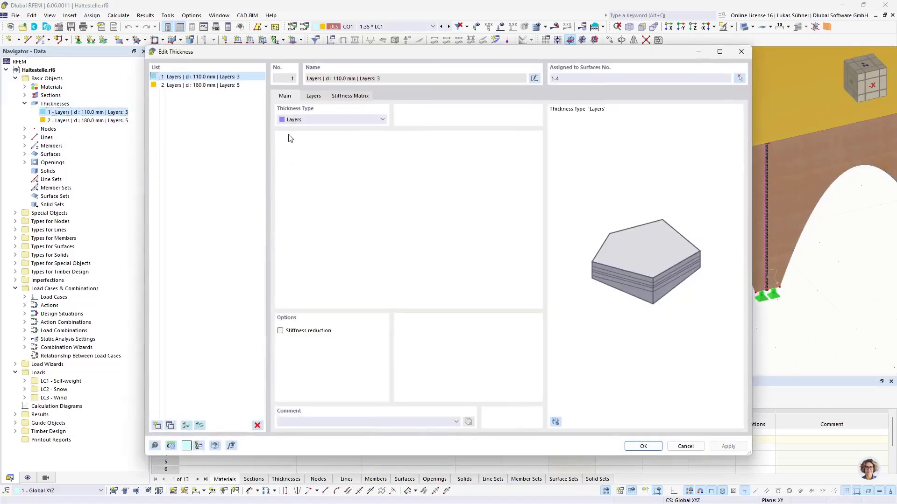
pyautogui.click(314, 96)
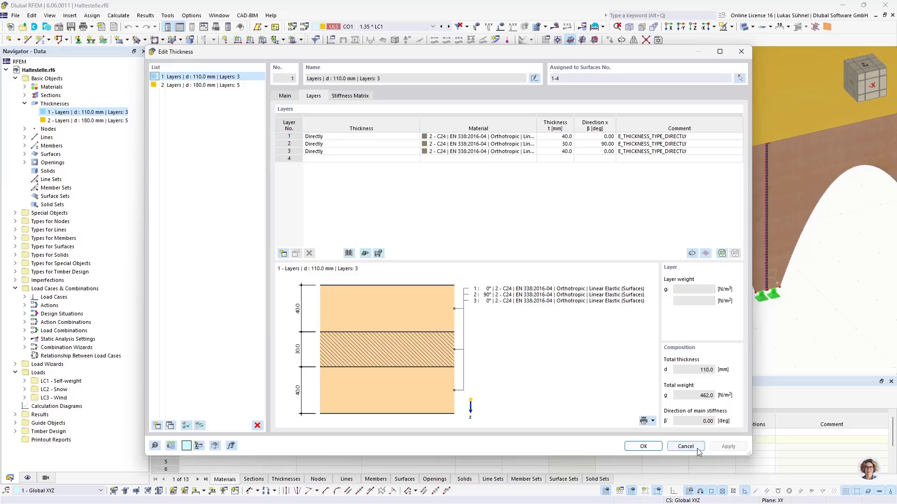
pyautogui.click(226, 85)
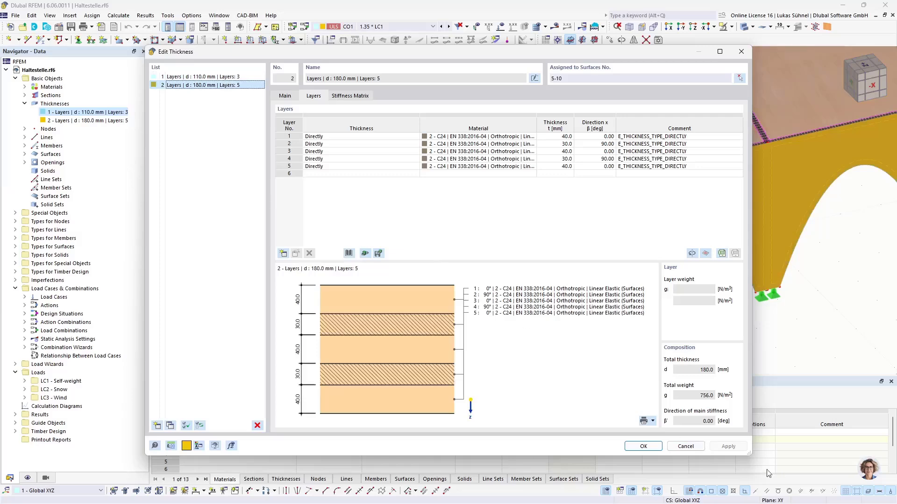
pyautogui.click(688, 446)
pyautogui.scroll(-5, 505, 312)
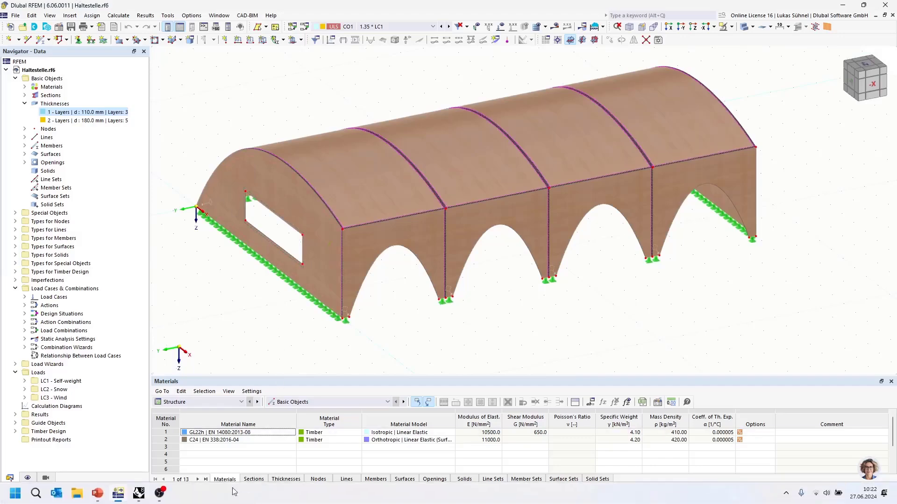
# Step: Switch to Grasshopper and examine the BSH_Struktur_EN definition, from the overall layout to the Roof, Wall with arc and Wall with window groups
pyautogui.click(140, 444)
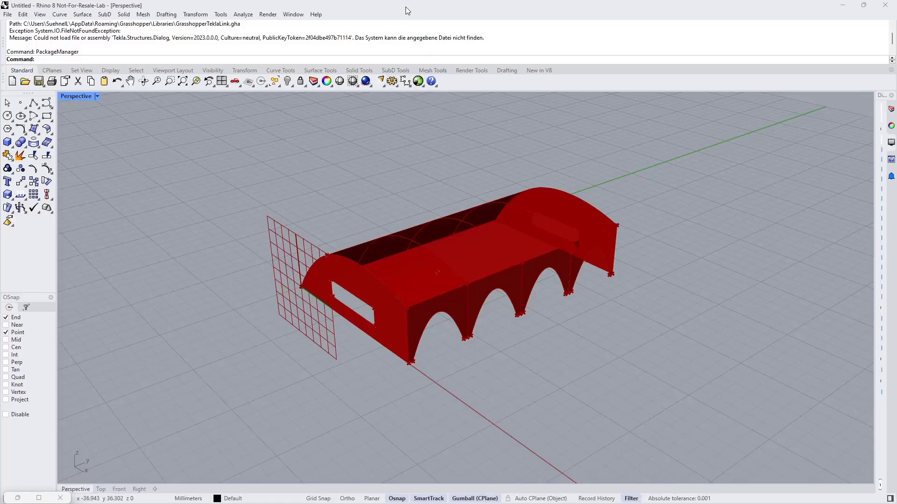
pyautogui.moveTo(409, 8); pyautogui.dragTo(18, 111)
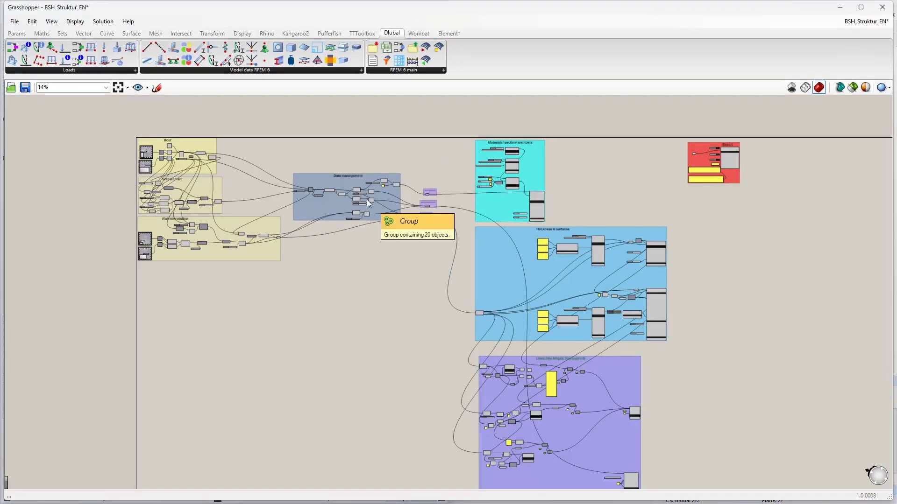
pyautogui.moveTo(384, 367); pyautogui.dragTo(369, 341, button='right')
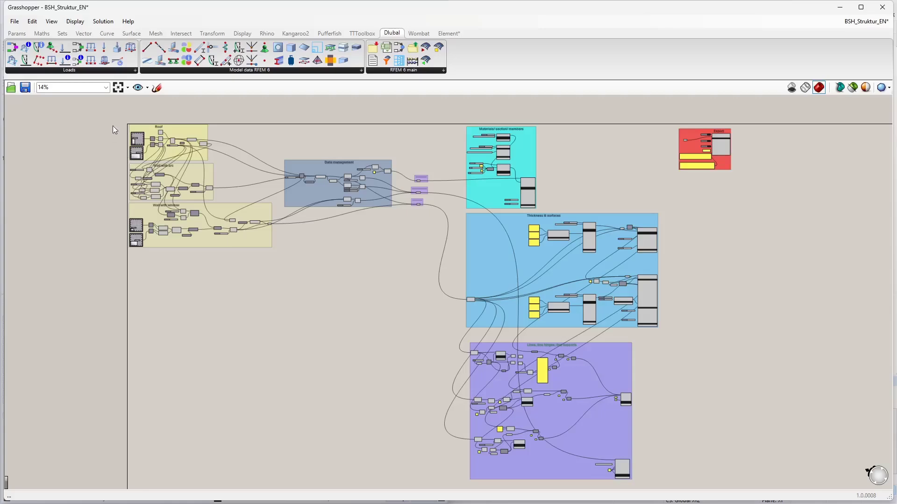
pyautogui.scroll(5, 108, 133)
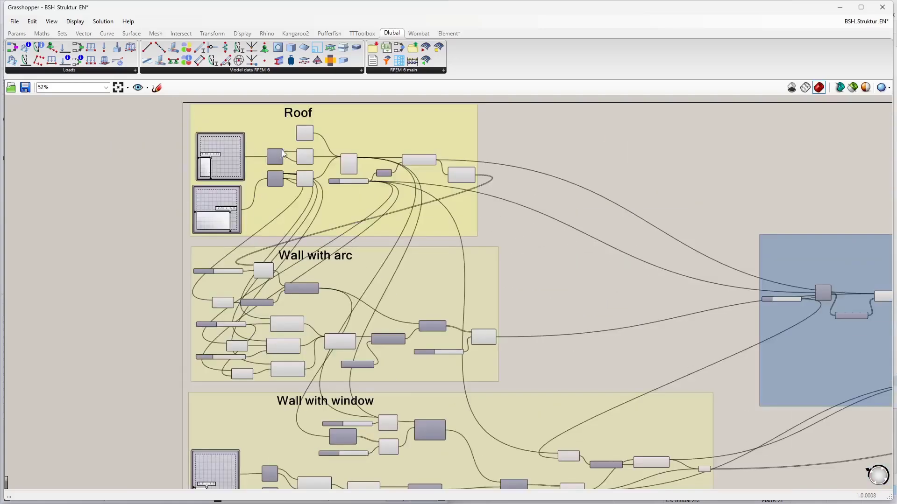
pyautogui.scroll(1, 283, 153)
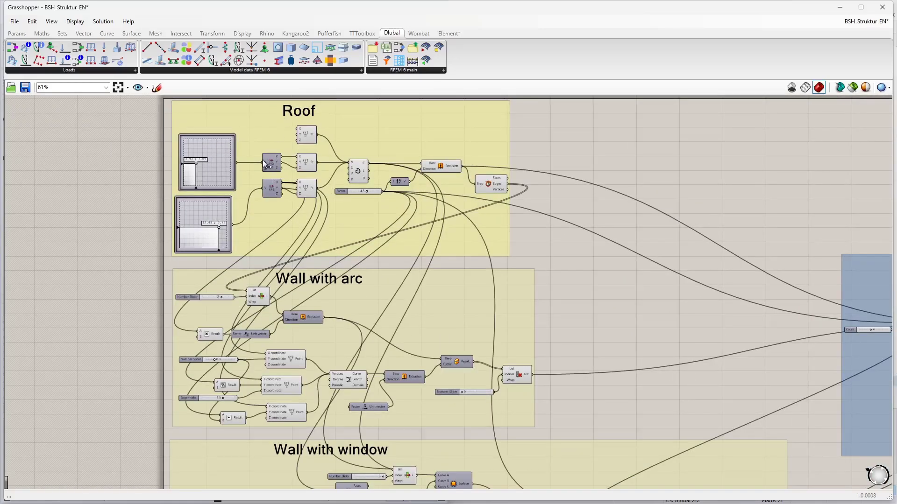
pyautogui.moveTo(308, 273); pyautogui.dragTo(282, 190, button='right')
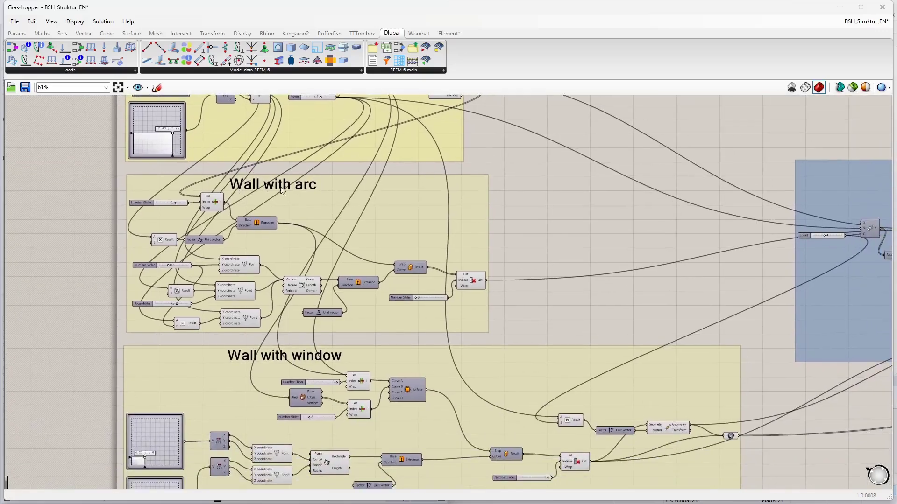
# Step: Examine the Wall with window and Data management groups and the Träger-Kurven, Linienlager-Kurven and CLT Flächen parameters
pyautogui.moveTo(381, 330); pyautogui.dragTo(168, 229, button='right')
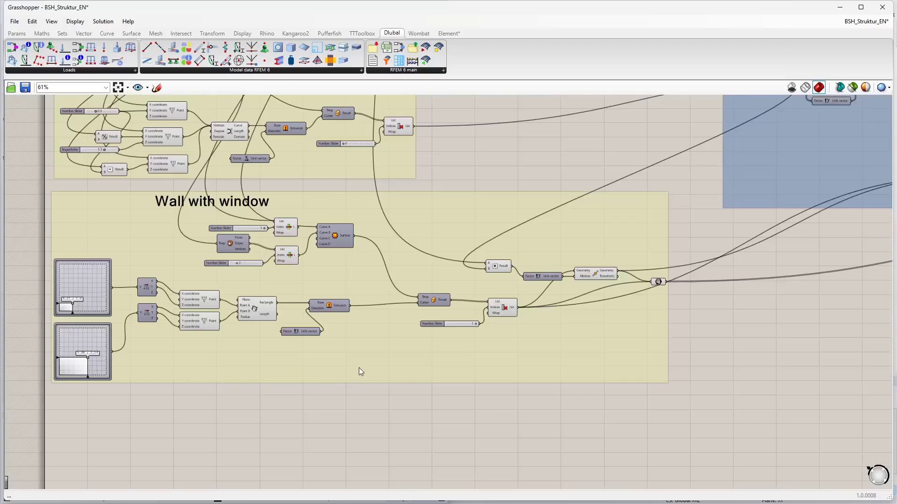
pyautogui.scroll(-1, 359, 368)
pyautogui.moveTo(643, 266); pyautogui.dragTo(277, 352, button='right')
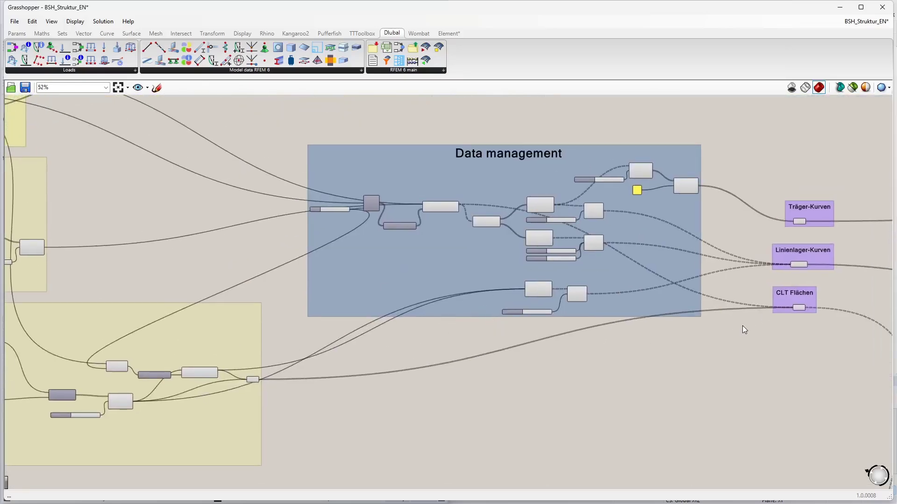
pyautogui.moveTo(742, 326); pyautogui.dragTo(390, 241, button='right')
pyautogui.moveTo(363, 180); pyautogui.dragTo(512, 358)
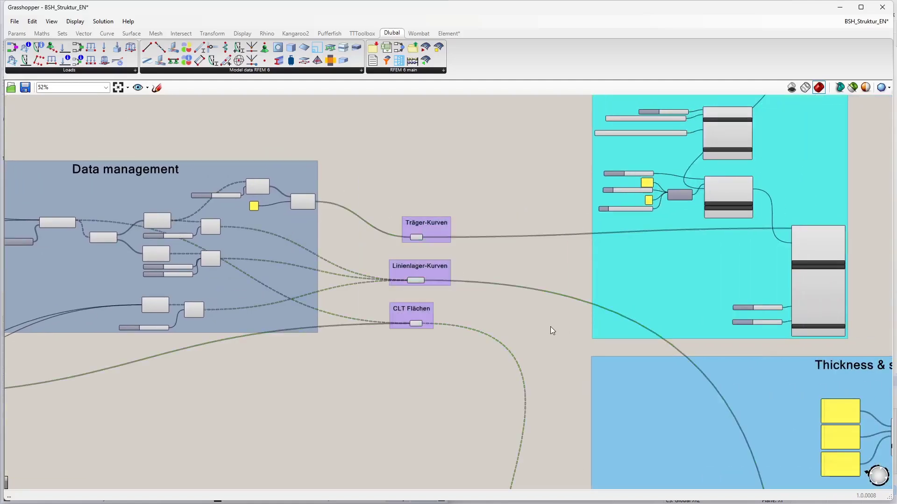
# Step: Examine the Materials/section/members, Thickness & surfaces, and Lines, line hinges, line supports groups
pyautogui.moveTo(550, 326); pyautogui.dragTo(196, 269, button='right')
pyautogui.scroll(1, 347, 178)
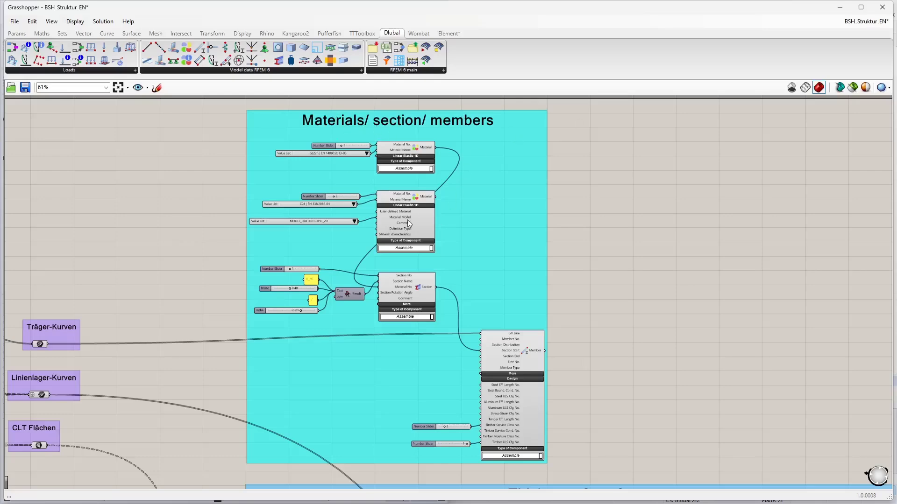
pyautogui.scroll(-2, 338, 180)
pyautogui.moveTo(544, 313); pyautogui.dragTo(457, 176, button='right')
pyautogui.scroll(-2, 440, 251)
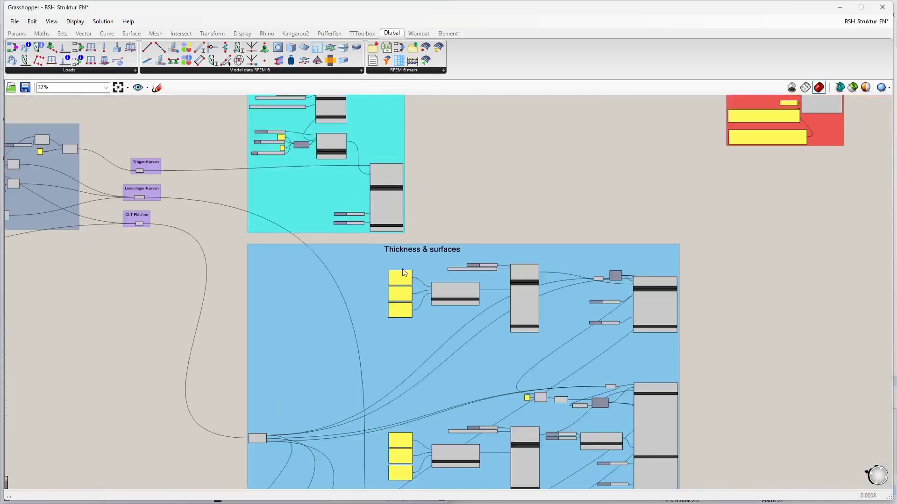
pyautogui.moveTo(462, 356); pyautogui.dragTo(408, 78, button='right')
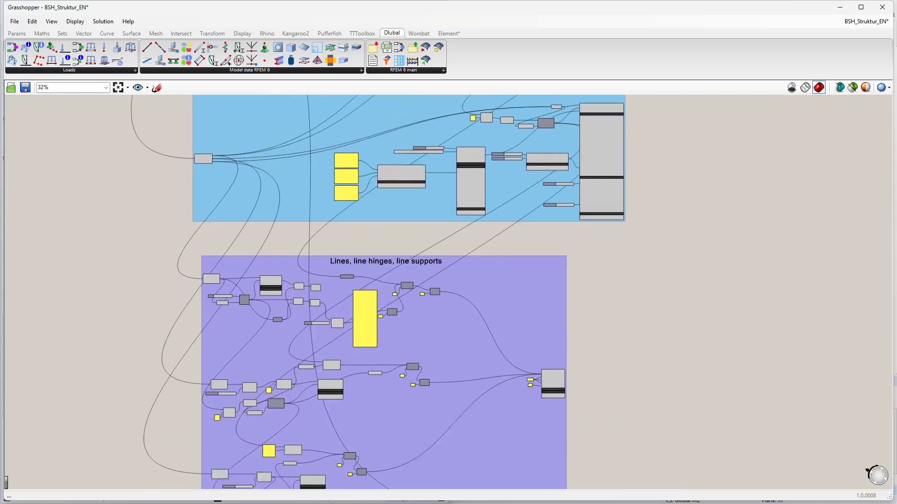
pyautogui.rightClick(337, 368)
pyautogui.click(304, 349)
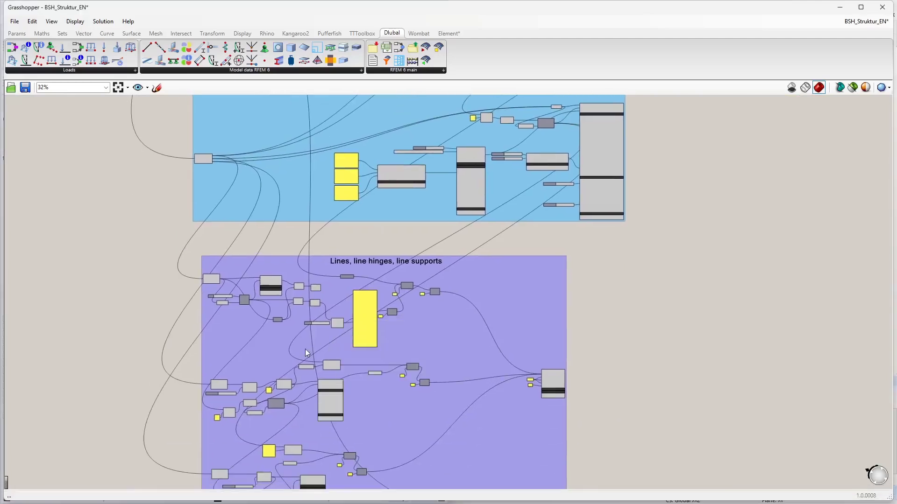
pyautogui.moveTo(346, 271); pyautogui.dragTo(348, 241, button='right')
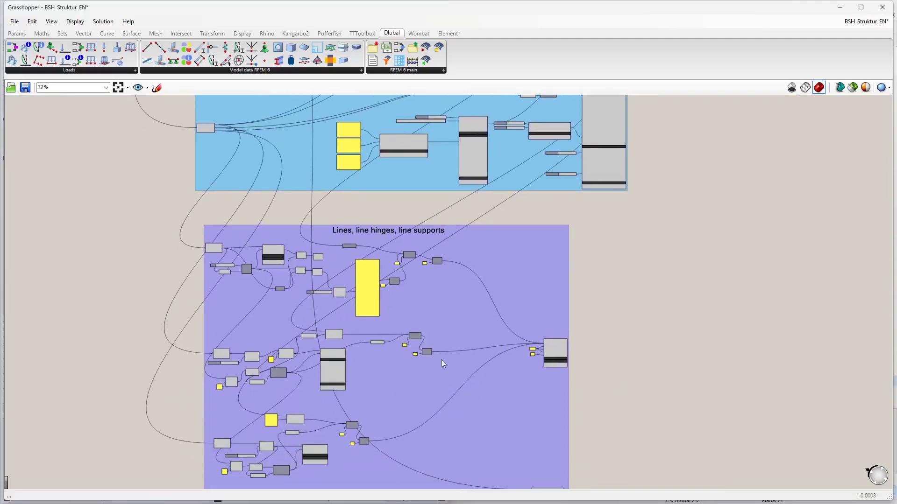
# Step: Examine the Export group and the overall layout of the definition
pyautogui.moveTo(695, 176); pyautogui.dragTo(541, 391, button='right')
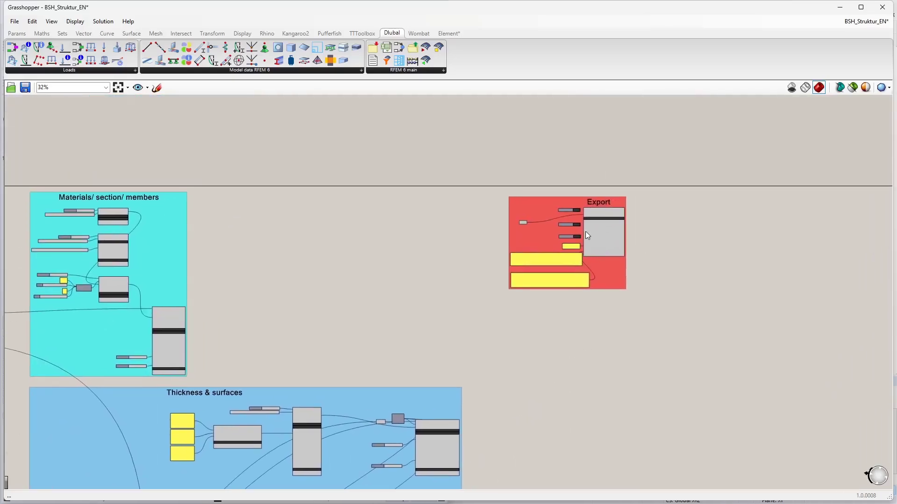
pyautogui.scroll(4, 618, 230)
pyautogui.scroll(-2, 550, 269)
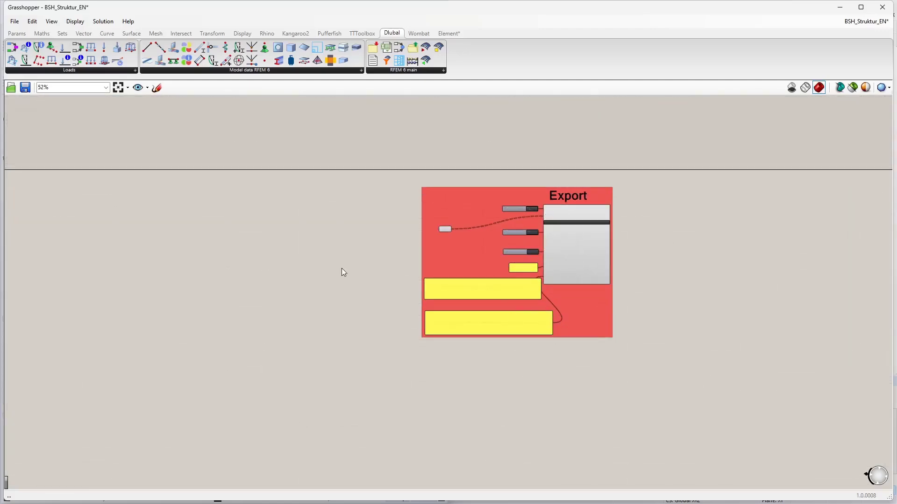
pyautogui.scroll(-2, 341, 271)
pyautogui.scroll(-2, 230, 307)
pyautogui.moveTo(230, 307); pyautogui.dragTo(469, 256, button='right')
pyautogui.scroll(-1, 333, 307)
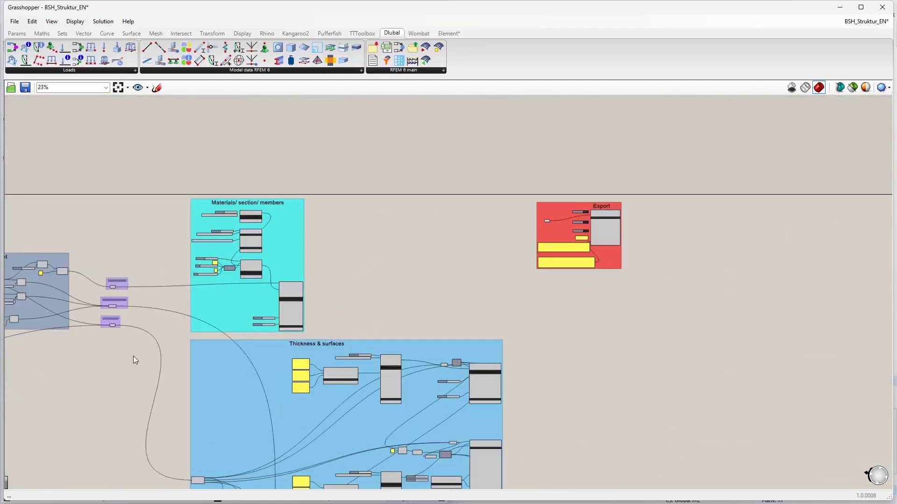
pyautogui.moveTo(133, 356); pyautogui.dragTo(374, 262, button='right')
pyautogui.scroll(-1, 374, 262)
pyautogui.moveTo(315, 288); pyautogui.dragTo(381, 258, button='right')
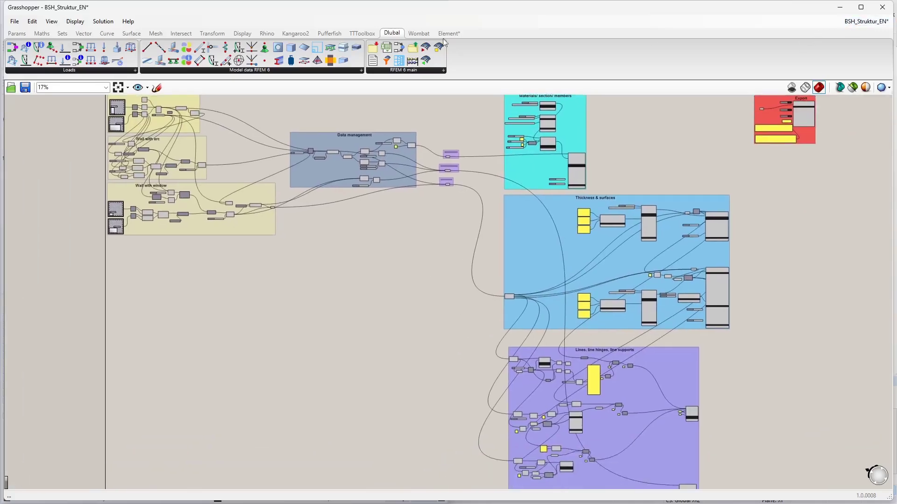
# Step: Start a new Grasshopper document and arrange its window beside the Rhino Perspective view
pyautogui.click(15, 21)
pyautogui.press('Escape')
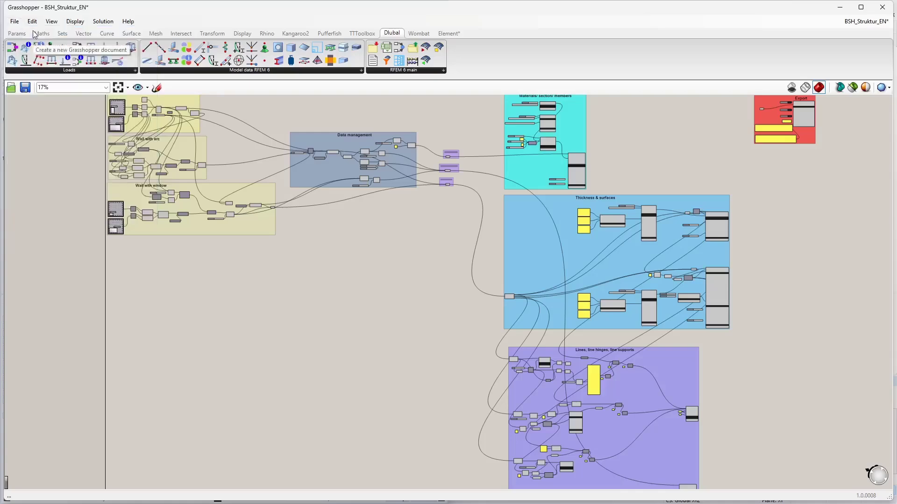
pyautogui.moveTo(198, 16); pyautogui.dragTo(895, 126)
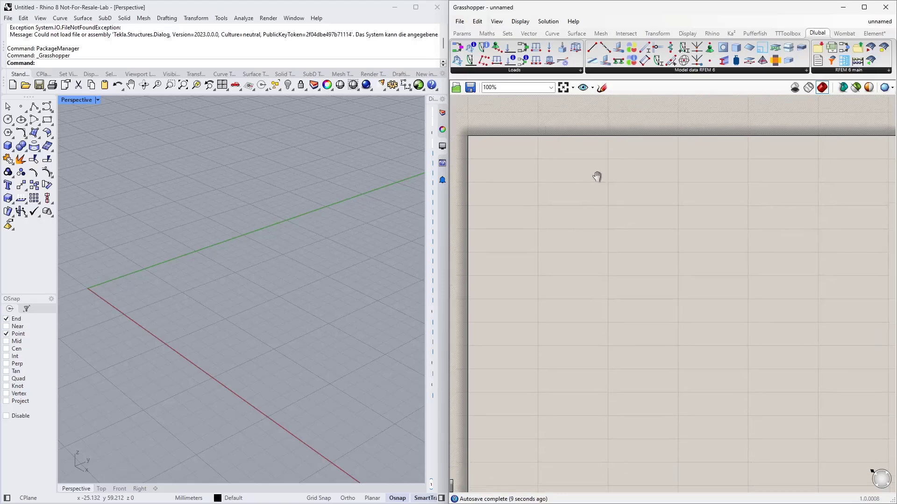
pyautogui.moveTo(284, 254); pyautogui.dragTo(244, 290, button='right')
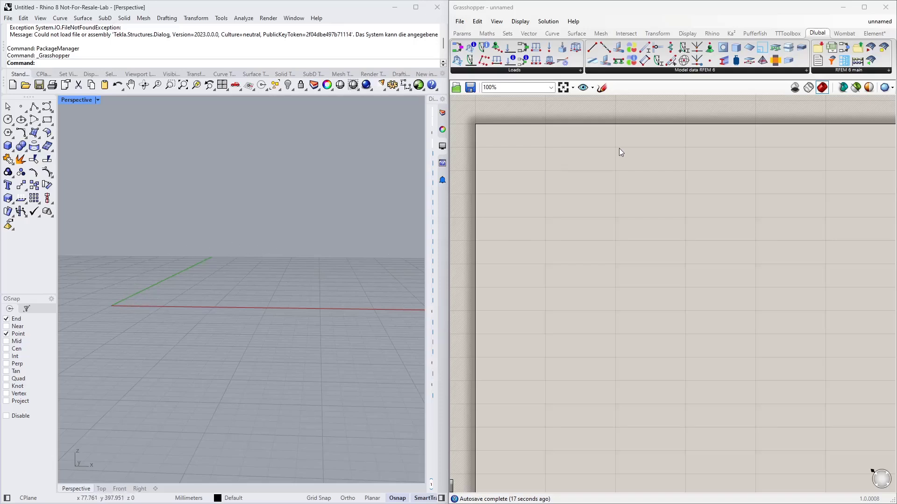
# Step: Place an Interpolate curve component on the empty canvas and examine its inputs and outputs up close
pyautogui.doubleClick(601, 176)
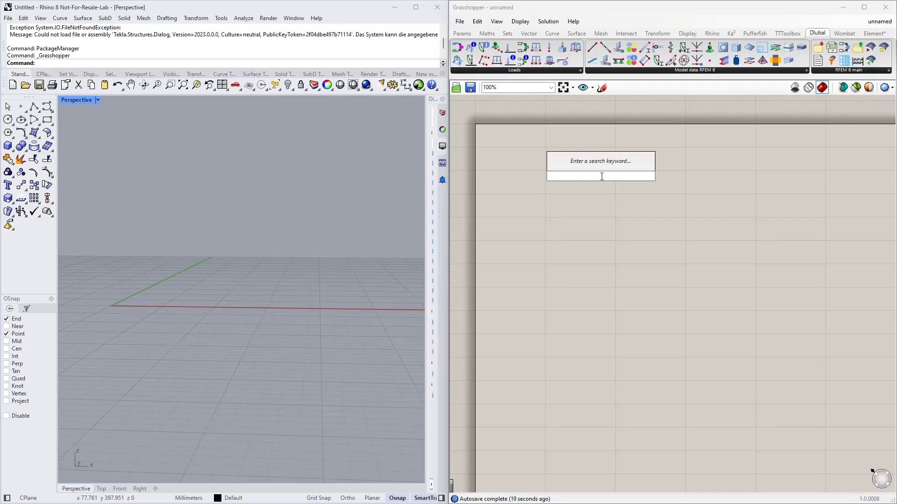
pyautogui.write('interpolat')
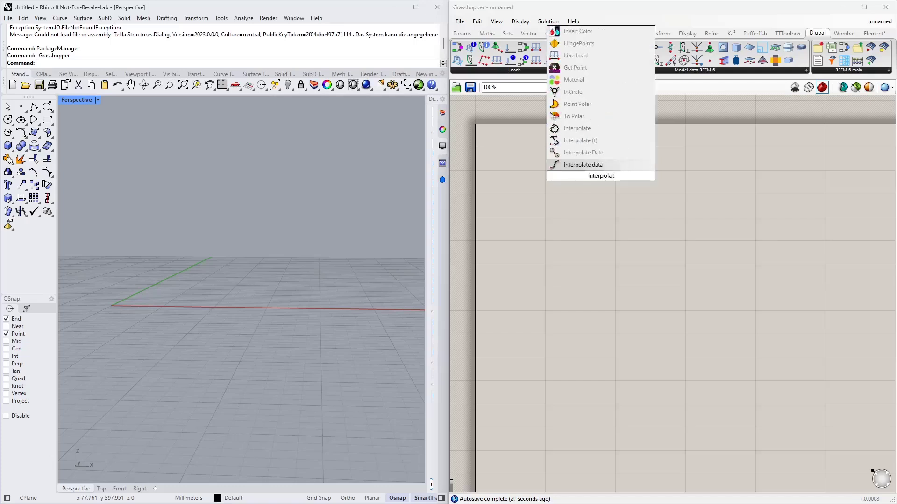
pyautogui.write('e')
pyautogui.press('Return')
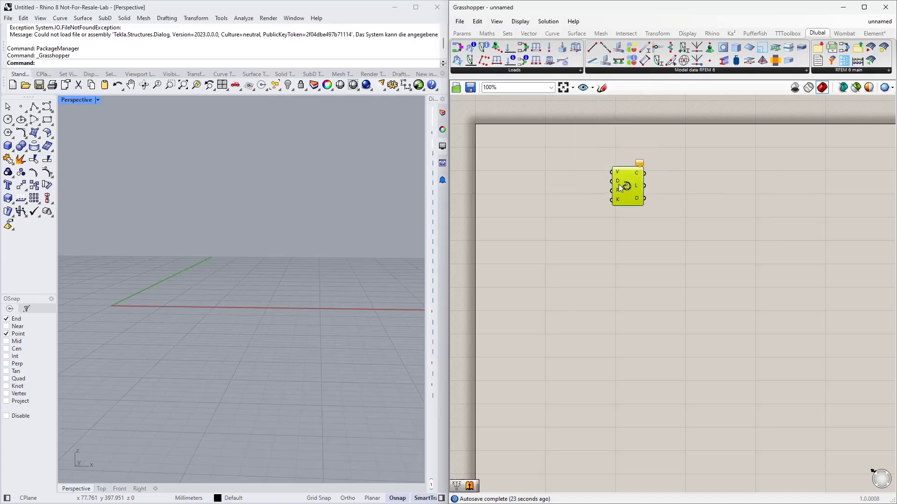
pyautogui.scroll(2, 633, 189)
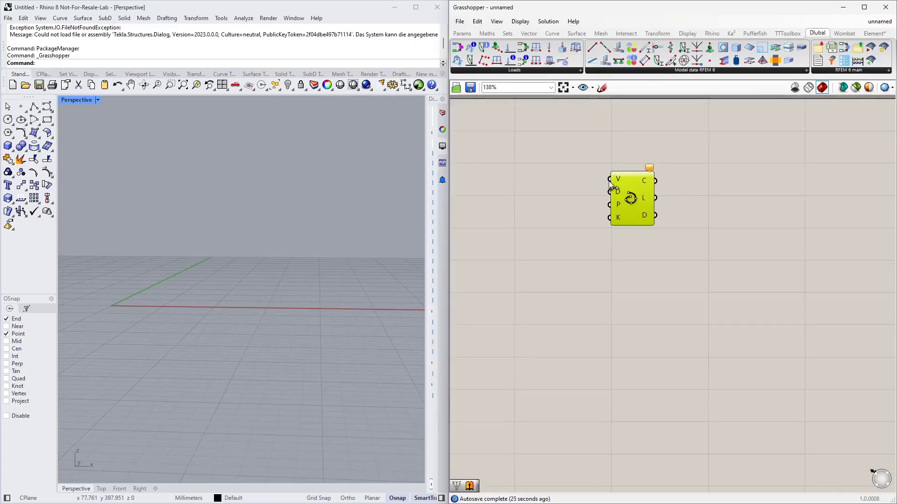
pyautogui.scroll(4, 633, 199)
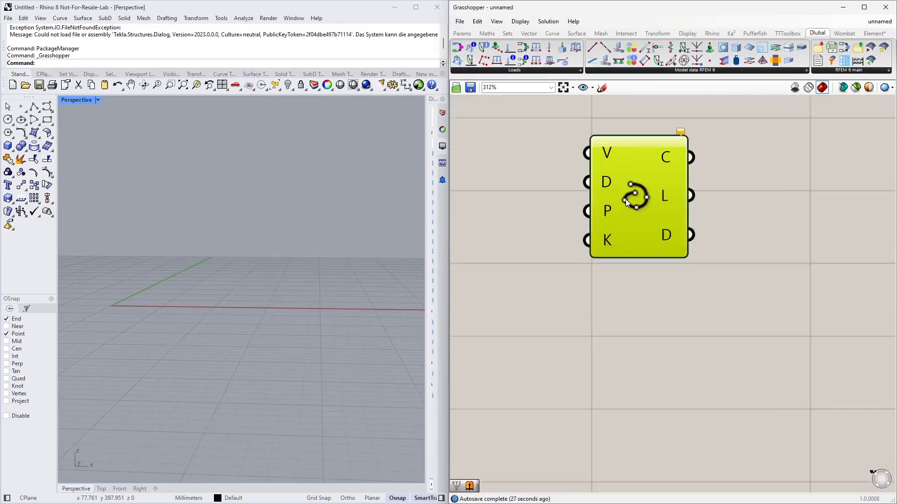
pyautogui.scroll(4, 626, 199)
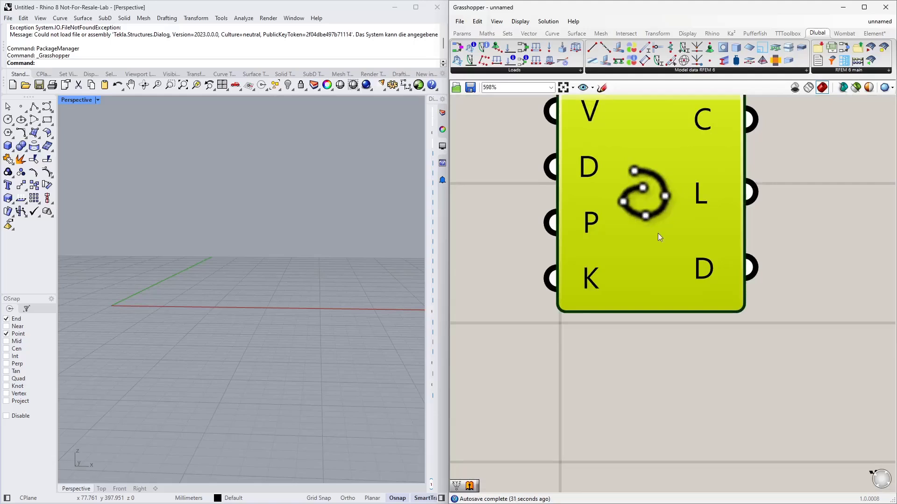
pyautogui.scroll(-8, 663, 243)
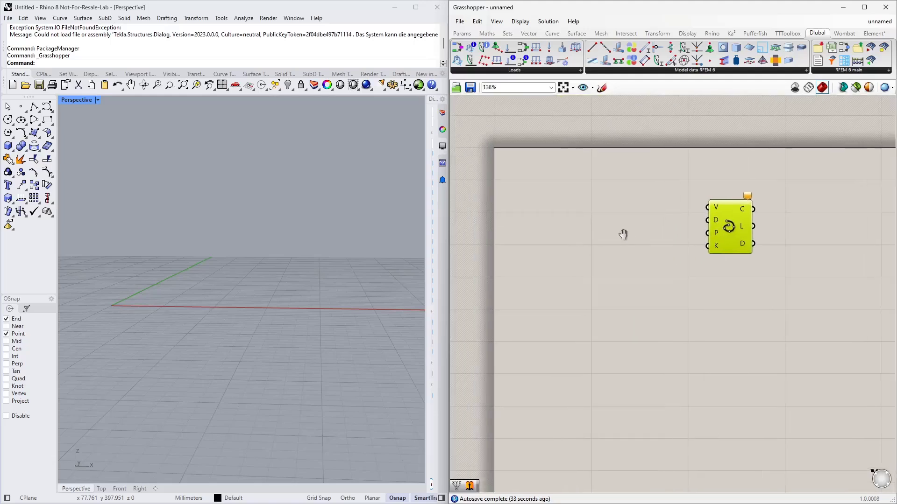
# Step: Add a Construct Point component ahead of the Interpolate component and space the two apart
pyautogui.doubleClick(592, 201)
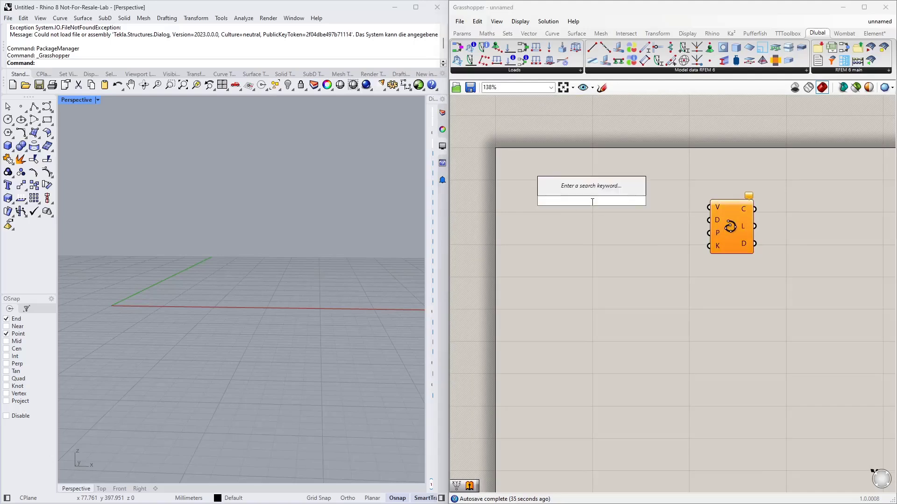
pyautogui.write('construc poin')
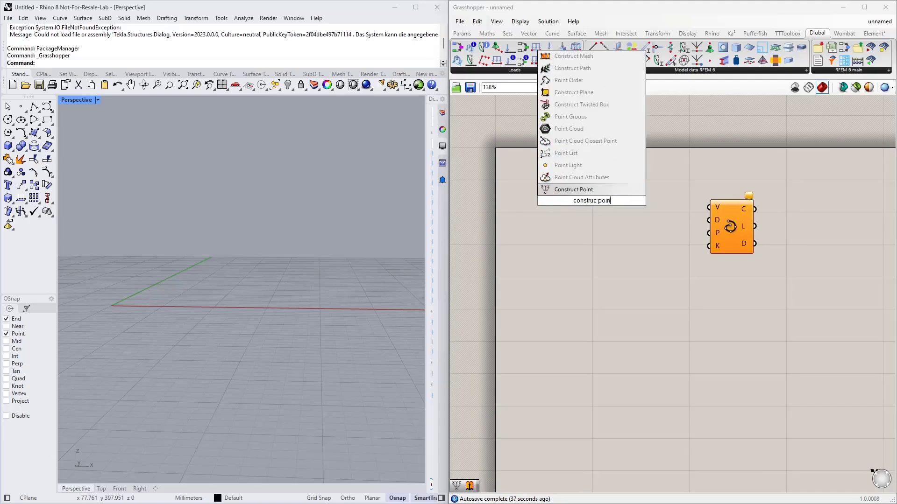
pyautogui.press('Return')
pyautogui.scroll(-2, 688, 237)
pyautogui.click(720, 225)
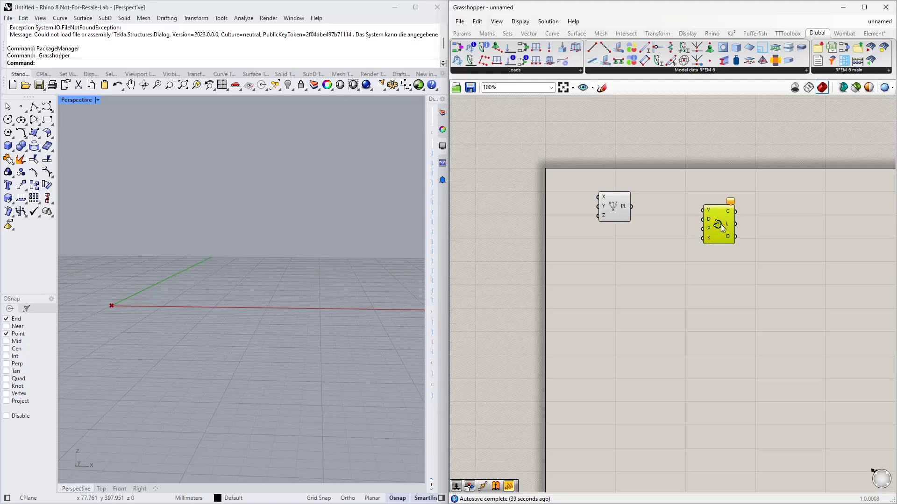
pyautogui.moveTo(722, 228); pyautogui.dragTo(758, 229)
pyautogui.moveTo(613, 205); pyautogui.dragTo(648, 201)
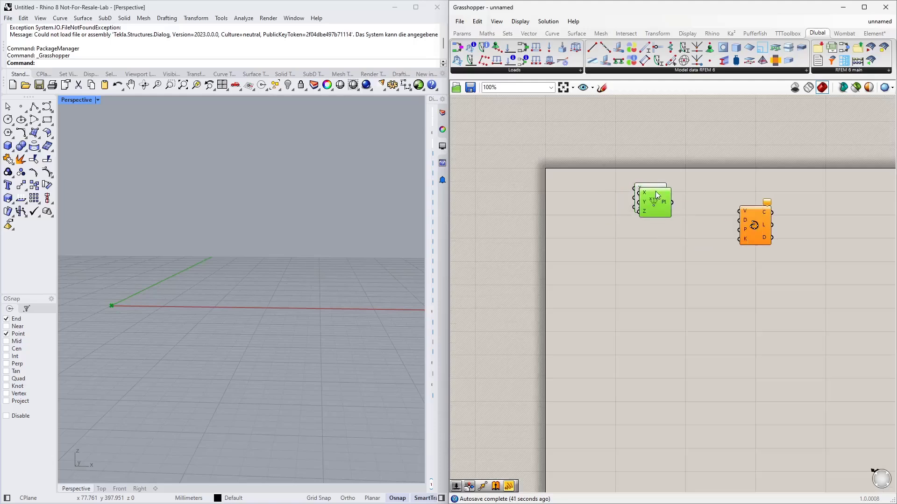
# Step: Duplicate the Construct Point component twice and arrange the three components in a vertical column
pyautogui.hotkey('ctrl', 'c')
pyautogui.hotkey('ctrl', 'v')
pyautogui.hotkey('ctrl', 'v')
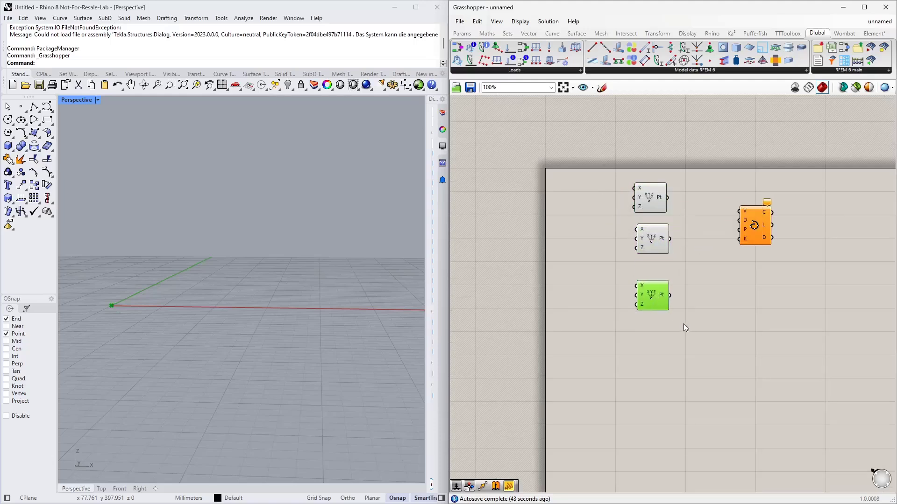
pyautogui.click(686, 325)
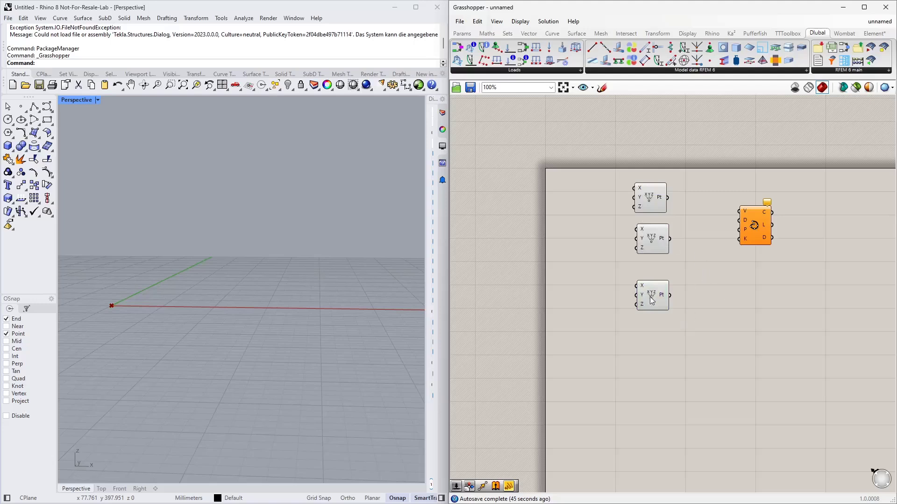
pyautogui.moveTo(652, 299); pyautogui.dragTo(657, 321)
pyautogui.moveTo(653, 239); pyautogui.dragTo(657, 256)
pyautogui.moveTo(660, 200); pyautogui.dragTo(666, 213)
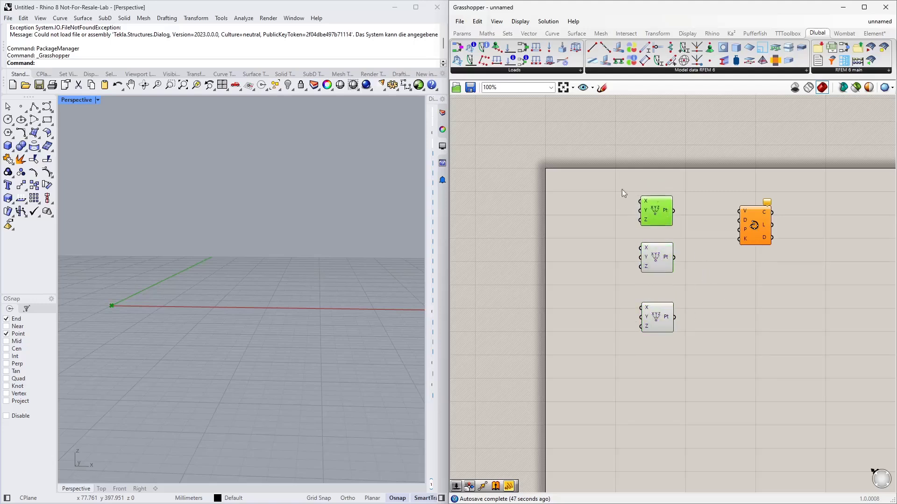
# Step: Add an MD Slider ahead of the three Construct Point components
pyautogui.doubleClick(489, 192)
pyautogui.write('md slider')
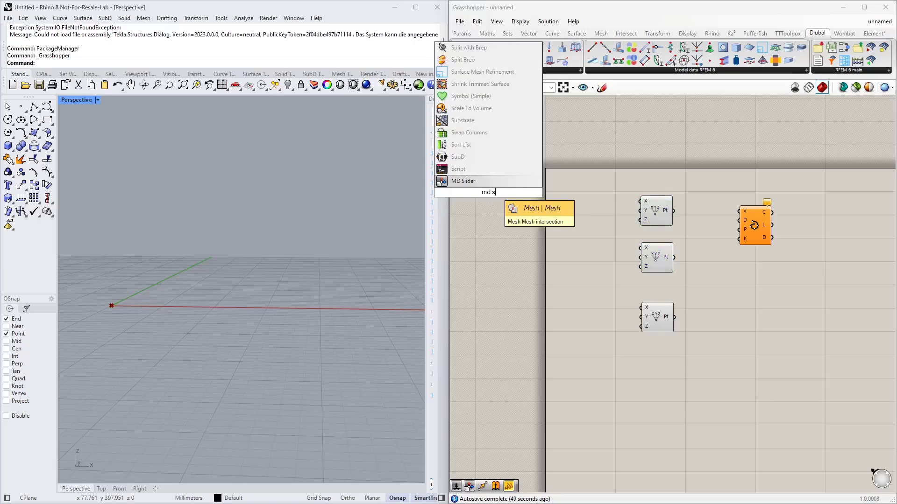
pyautogui.press('Return')
pyautogui.moveTo(490, 189); pyautogui.dragTo(551, 205, button='right')
# Step: Set both the X-Domain and Y-Domain of the MD Slider to 0 To 10
pyautogui.doubleClick(575, 186)
pyautogui.click(610, 164)
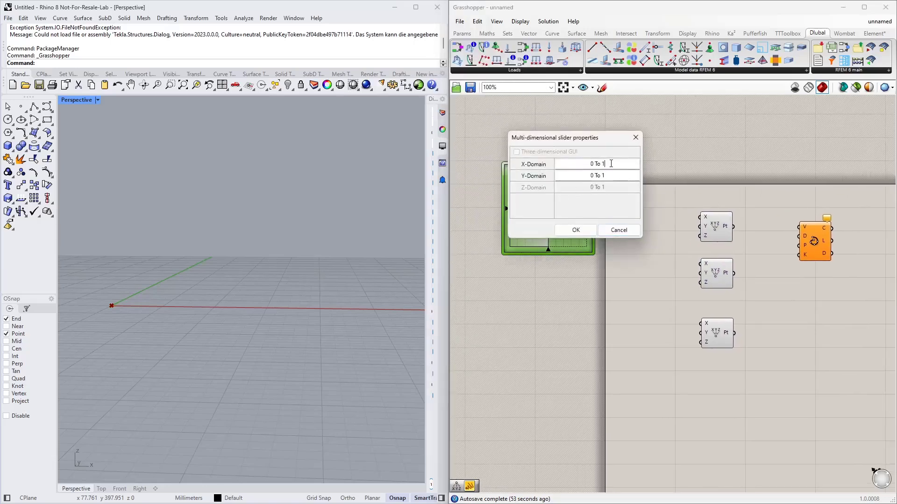
pyautogui.write('0')
pyautogui.click(607, 179)
pyautogui.write('0')
pyautogui.click(581, 230)
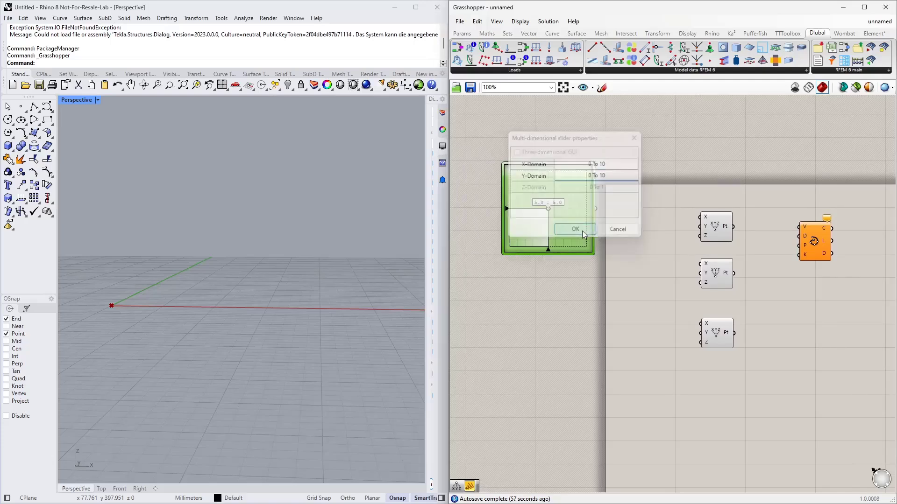
# Step: Shift the MD Slider slightly downward on the canvas and set its handle to about 3.99 ; 5.18
pyautogui.scroll(3, 555, 246)
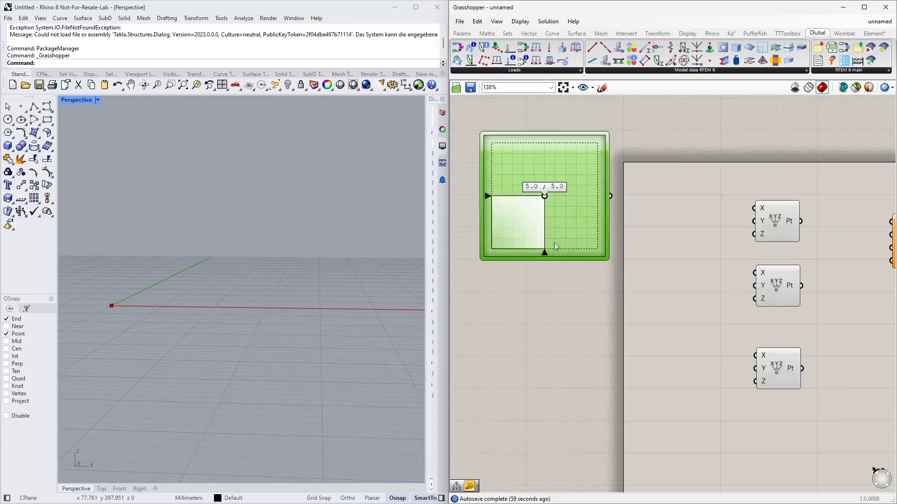
pyautogui.moveTo(588, 256); pyautogui.dragTo(599, 229, button='right')
pyautogui.moveTo(584, 215); pyautogui.dragTo(576, 249)
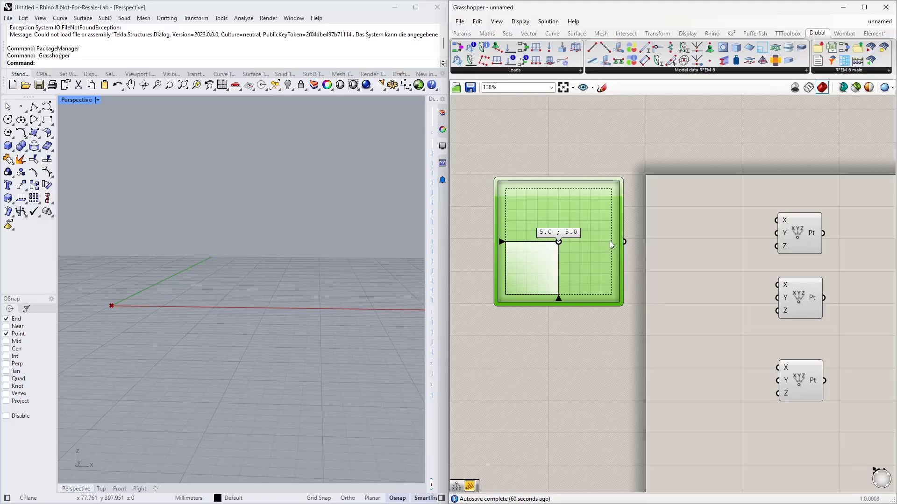
pyautogui.moveTo(559, 242)
pyautogui.mouseDown()
pyautogui.moveTo(531, 255)
pyautogui.moveTo(583, 270)
pyautogui.moveTo(577, 232)
pyautogui.moveTo(532, 258)
pyautogui.moveTo(576, 249)
pyautogui.moveTo(548, 240)
pyautogui.mouseUp()
pyautogui.moveTo(634, 256); pyautogui.dragTo(623, 256, button='right')
pyautogui.scroll(-2, 641, 244)
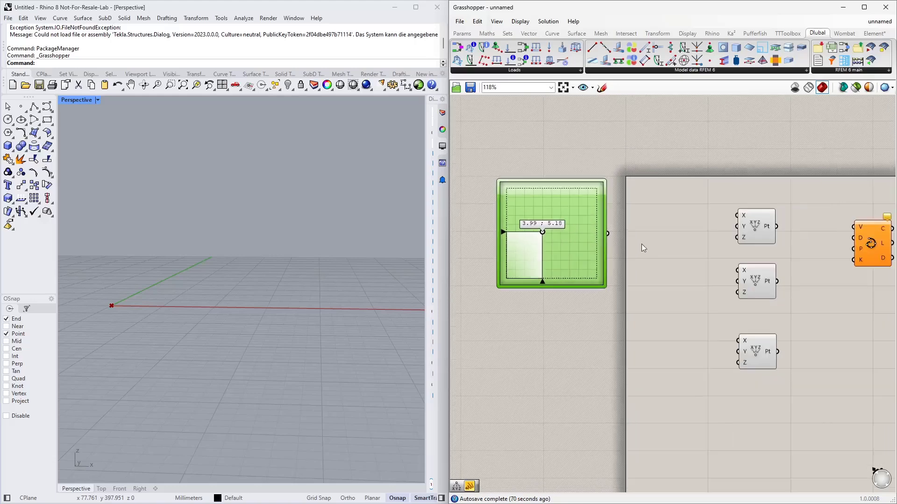
# Step: Reposition the MD Slider, add a point Deconstruct component beside it, and connect the slider's output to the P input
pyautogui.moveTo(526, 196); pyautogui.dragTo(556, 188)
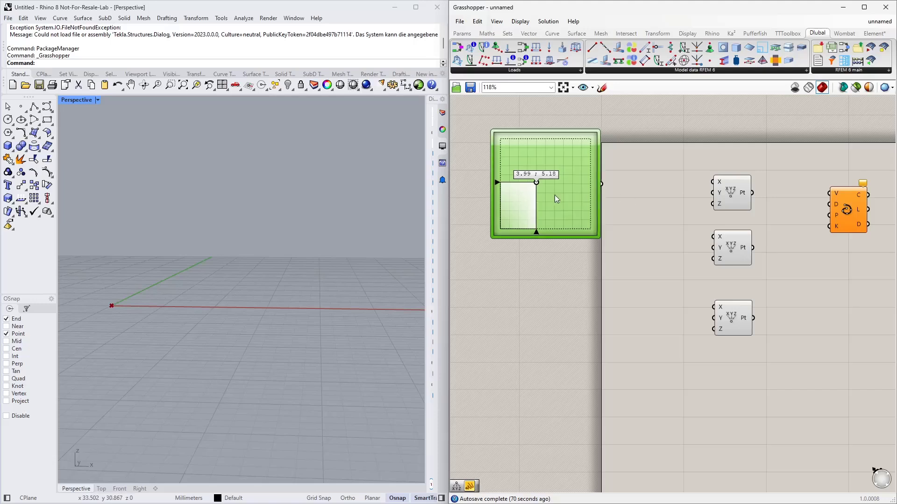
pyautogui.moveTo(554, 195); pyautogui.dragTo(518, 210)
pyautogui.doubleClick(621, 195)
pyautogui.write('deconstruct')
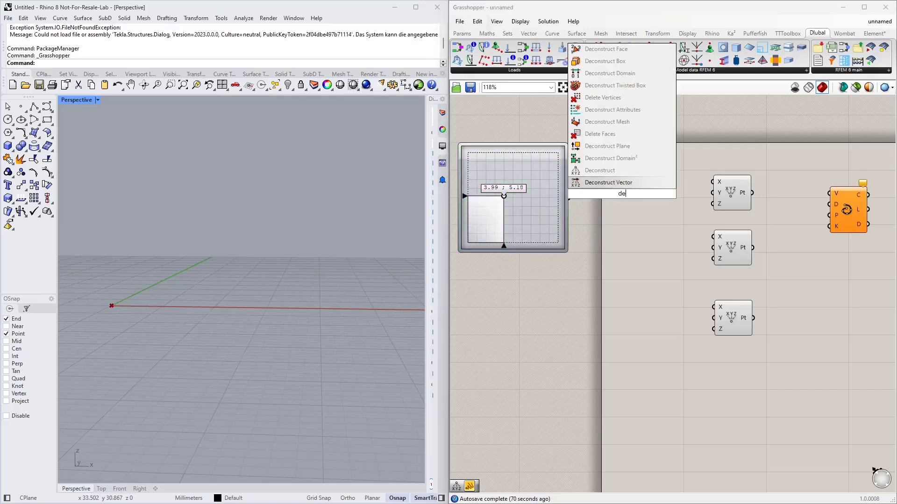
pyautogui.press('Return')
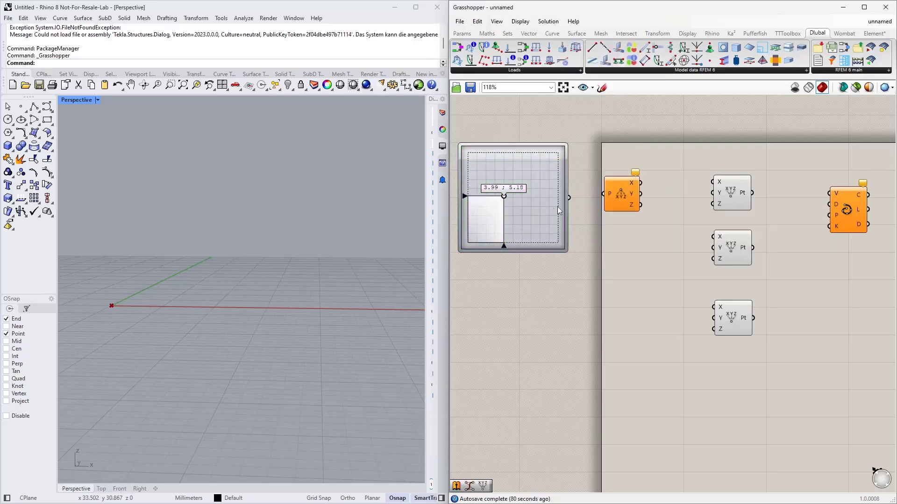
pyautogui.moveTo(569, 197); pyautogui.dragTo(605, 194)
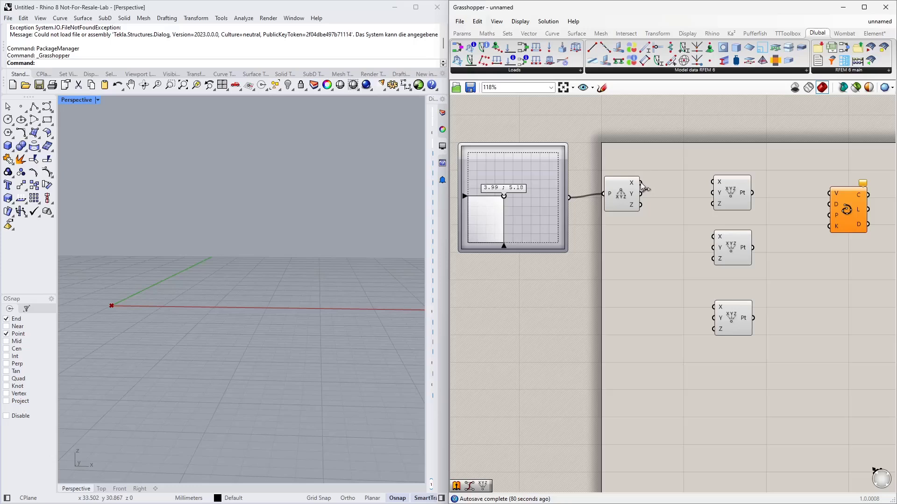
# Step: Wire the Deconstruct X and Y outputs to the top Construct Point's X and Z inputs and set the MD Slider to about 5.28 ; 3.78
pyautogui.moveTo(640, 183); pyautogui.dragTo(714, 182)
pyautogui.moveTo(507, 197); pyautogui.dragTo(516, 207)
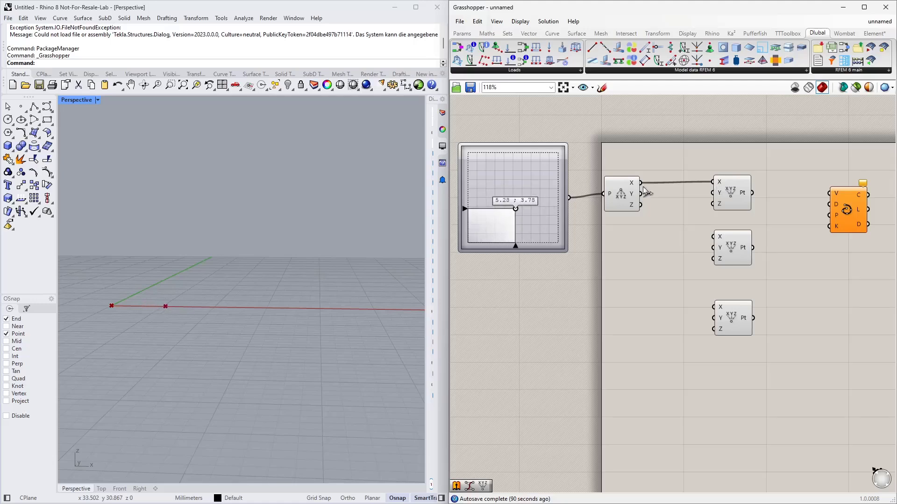
pyautogui.moveTo(643, 198)
pyautogui.mouseDown()
pyautogui.moveTo(715, 206)
pyautogui.moveTo(626, 201)
pyautogui.moveTo(660, 202)
pyautogui.mouseUp()
pyautogui.moveTo(488, 191); pyautogui.dragTo(528, 186, button='right')
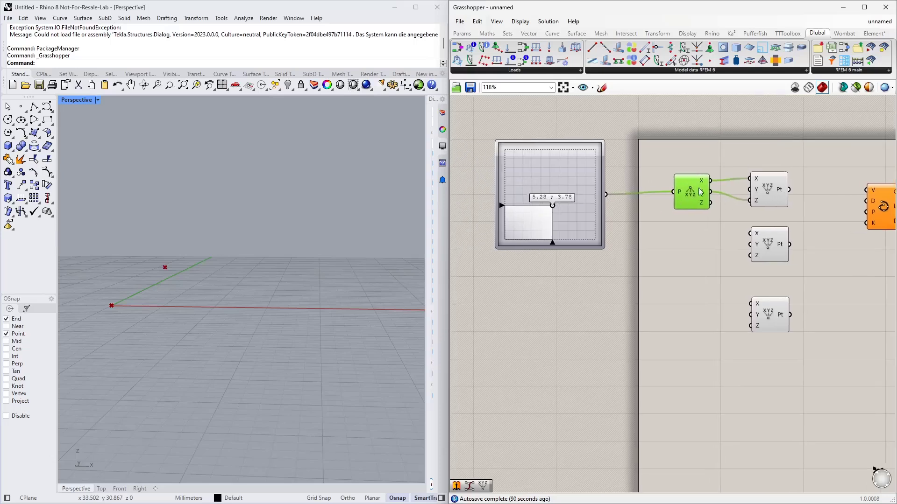
# Step: Move the wired Deconstruct and Construct Point pair to the middle row and place the unwired Construct Point above it
pyautogui.keyDown('shift'); pyautogui.click(765, 200); pyautogui.keyUp('shift')
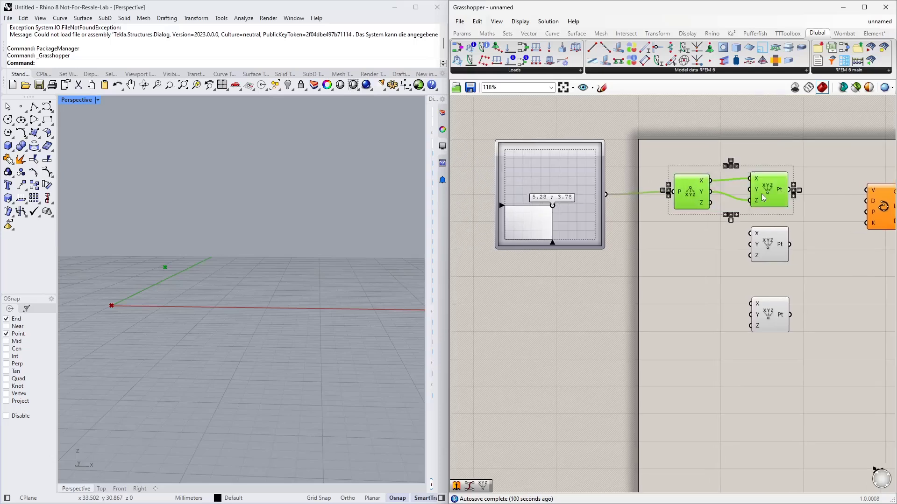
pyautogui.moveTo(768, 191); pyautogui.dragTo(769, 277)
pyautogui.moveTo(771, 244); pyautogui.dragTo(770, 182)
pyautogui.moveTo(803, 282); pyautogui.dragTo(673, 254)
pyautogui.moveTo(777, 271); pyautogui.dragTo(778, 241)
pyautogui.click(761, 189)
pyautogui.moveTo(142, 304); pyautogui.dragTo(108, 307, button='right')
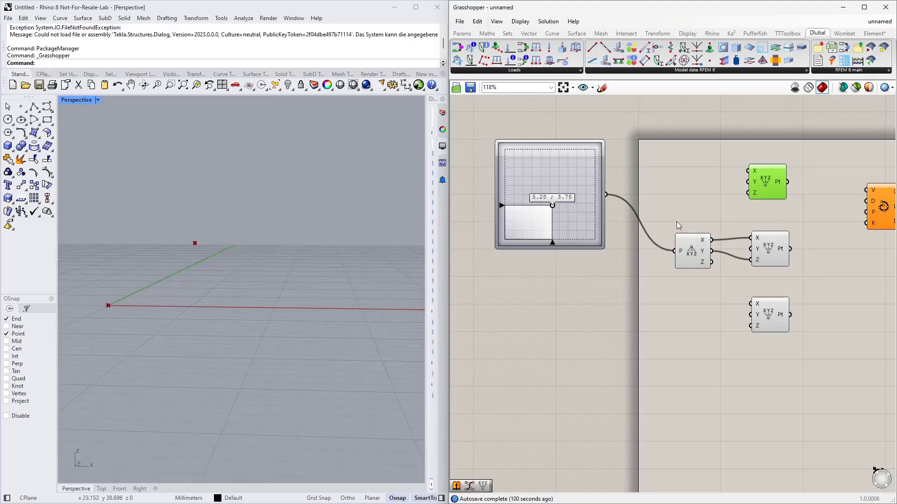
# Step: Set the MD Slider to about 2.74 ; 2.17 and copy it with its Deconstruct component to feed the lowest Construct Point's X and Z inputs
pyautogui.click(781, 249)
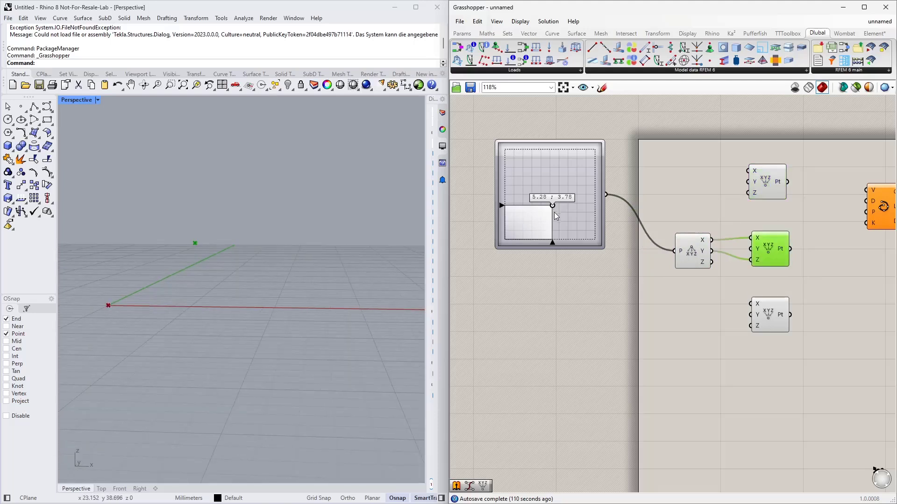
pyautogui.moveTo(555, 207); pyautogui.dragTo(535, 217)
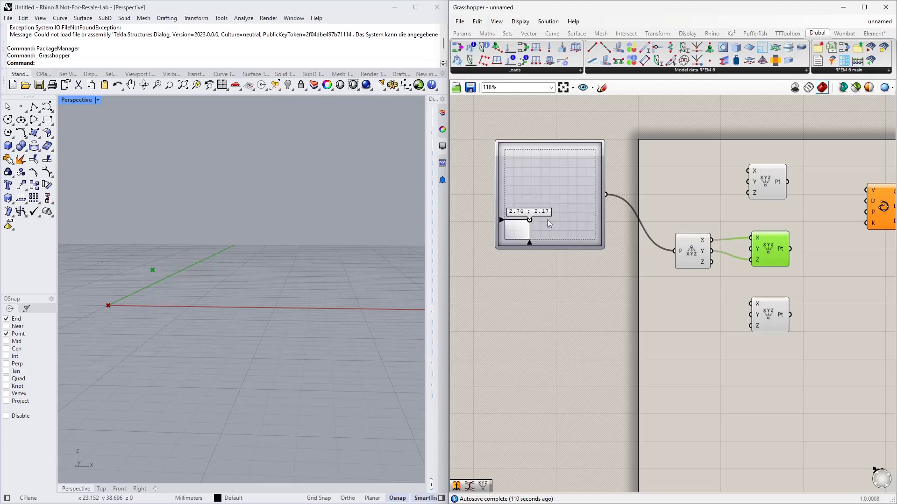
pyautogui.moveTo(692, 300); pyautogui.dragTo(544, 200)
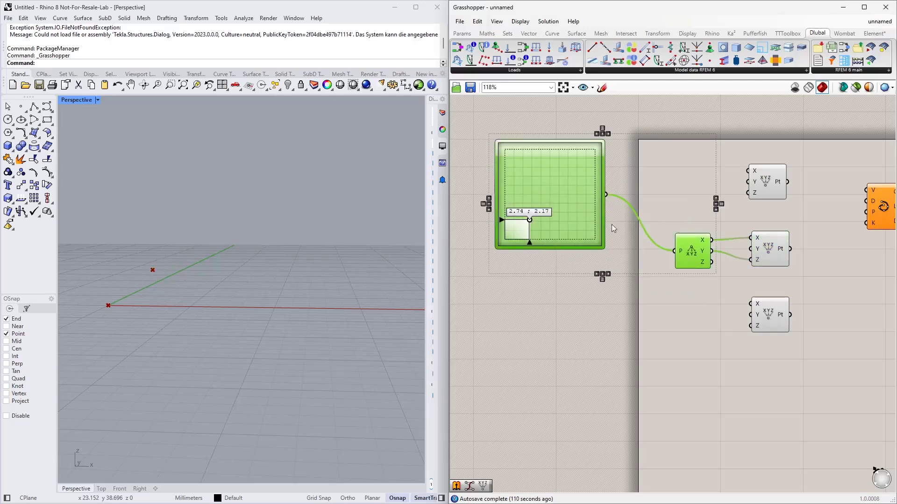
pyautogui.keyDown('alt'); pyautogui.moveTo(697, 256); pyautogui.dragTo(753, 304); pyautogui.keyUp('alt')
pyautogui.click(734, 395)
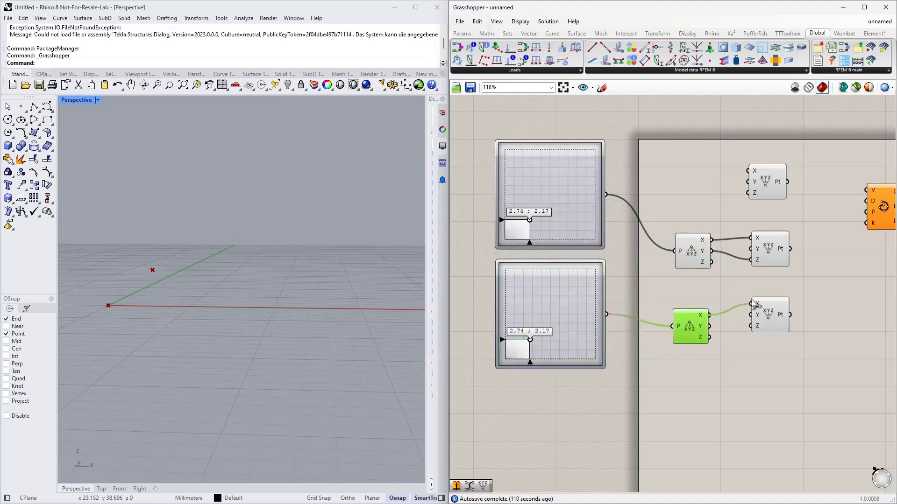
pyautogui.moveTo(709, 326); pyautogui.dragTo(752, 327)
pyautogui.click(667, 361)
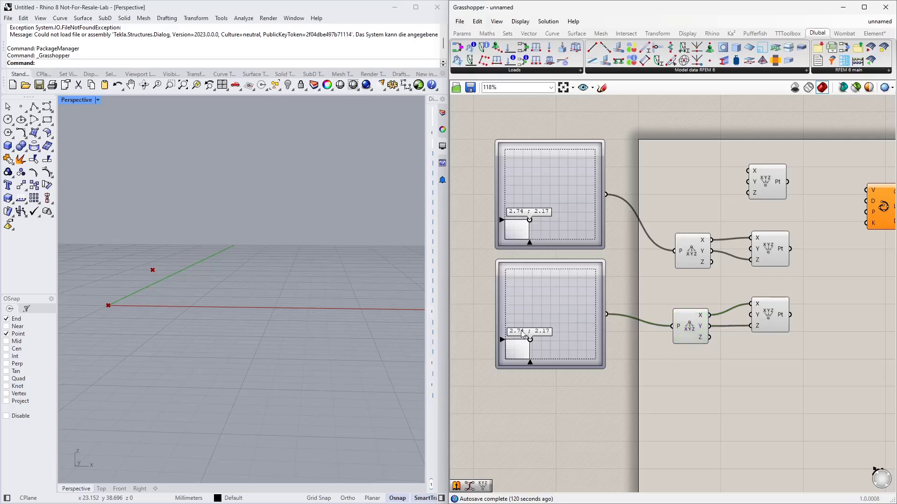
# Step: Set the lower MD Slider to about 8.39 ; 2.27 and the upper one to about 2.59 ; 3.15
pyautogui.moveTo(530, 340); pyautogui.dragTo(581, 338)
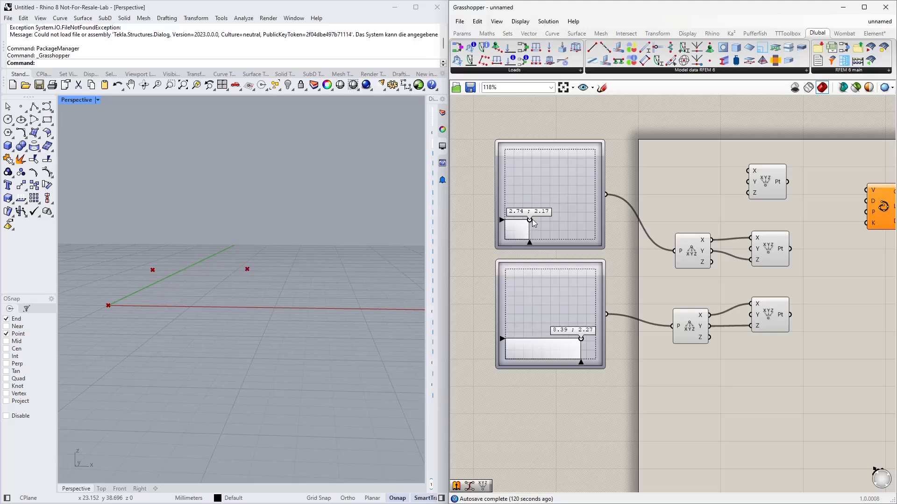
pyautogui.moveTo(532, 220)
pyautogui.mouseDown()
pyautogui.moveTo(539, 219)
pyautogui.moveTo(529, 211)
pyautogui.mouseUp()
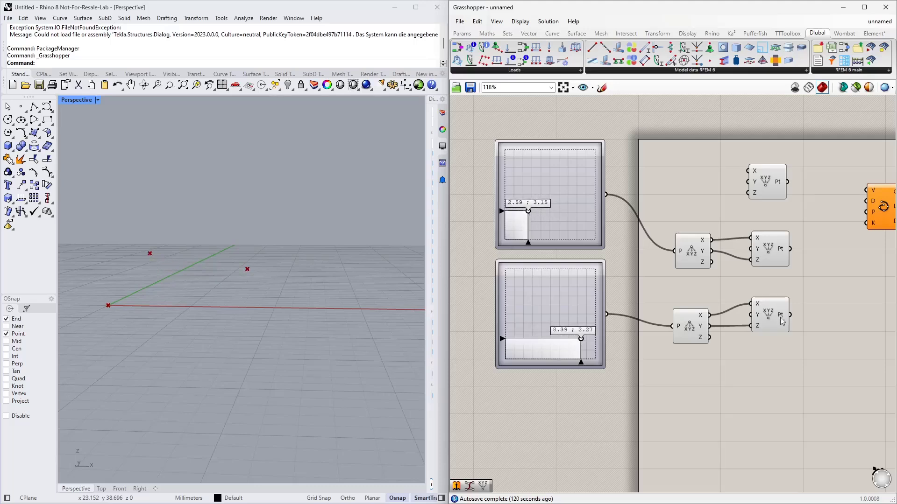
# Step: Connect all three Construct Point outputs to the interpolated curve component's V input and shift that component slightly away from the points
pyautogui.moveTo(783, 322); pyautogui.dragTo(584, 347, button='right')
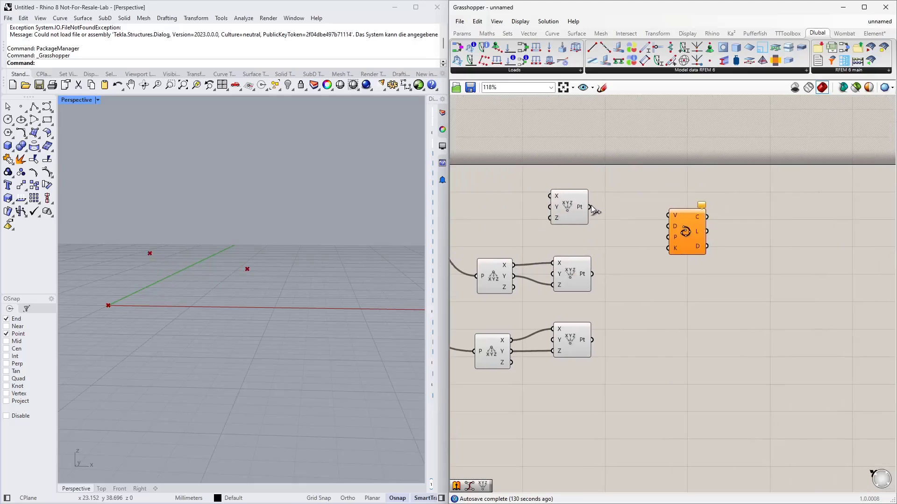
pyautogui.moveTo(590, 207); pyautogui.dragTo(668, 216)
pyautogui.moveTo(589, 274); pyautogui.dragTo(668, 216)
pyautogui.keyDown('shift'); pyautogui.moveTo(591, 340); pyautogui.dragTo(669, 216); pyautogui.keyUp('shift')
pyautogui.moveTo(686, 238); pyautogui.dragTo(706, 243)
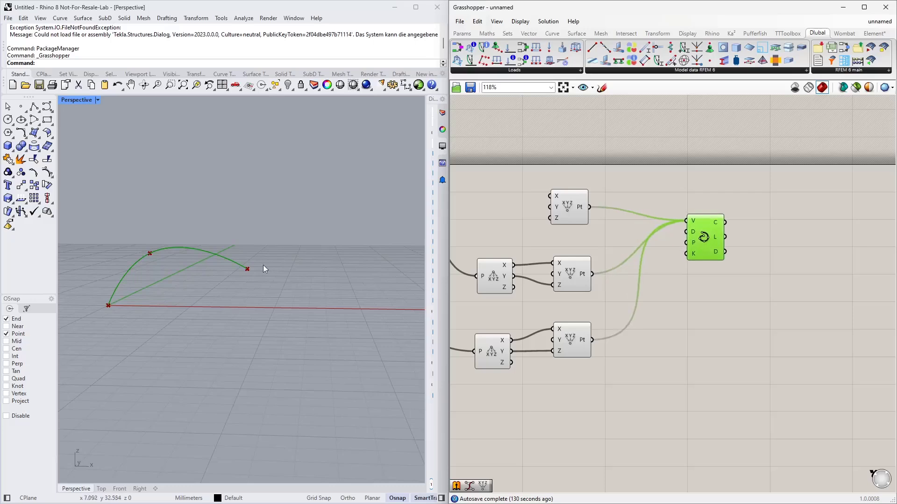
pyautogui.moveTo(263, 265); pyautogui.dragTo(319, 268, button='right')
# Step: Add an Extrude component after the interpolated curve and connect the curve's C output to its B input
pyautogui.scroll(-2, 825, 291)
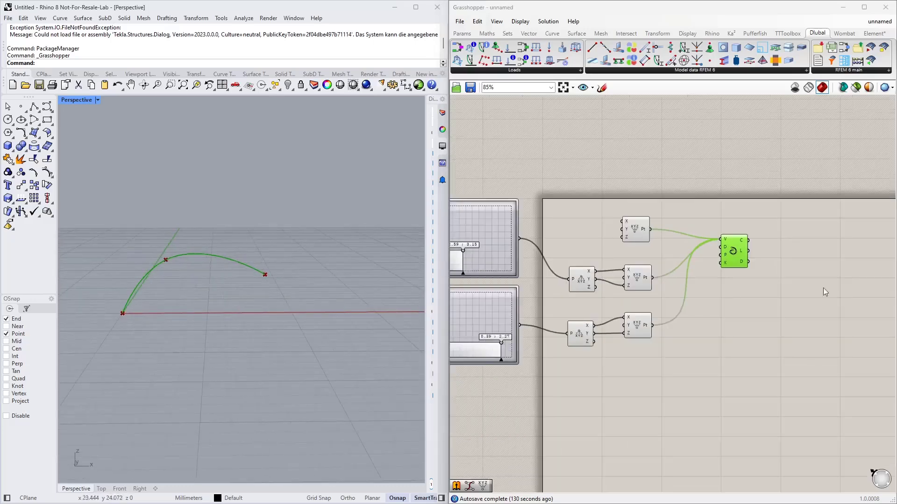
pyautogui.scroll(3, 584, 317)
pyautogui.scroll(-1, 750, 310)
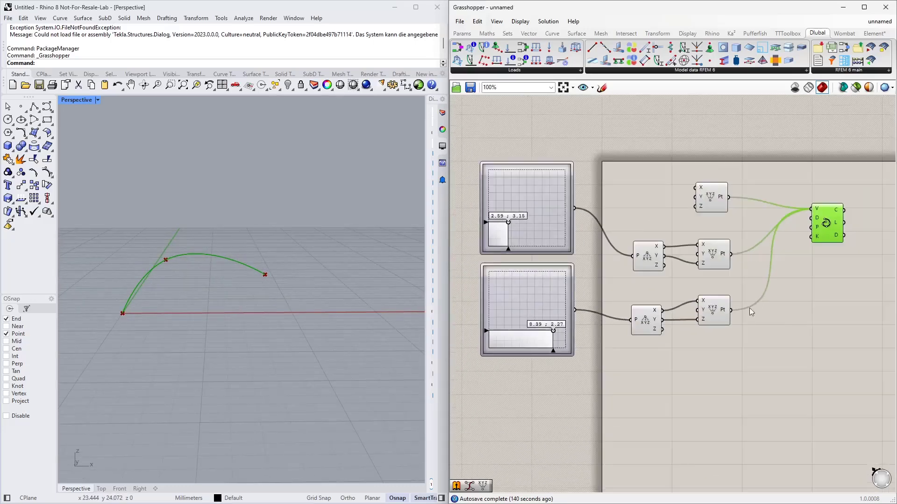
pyautogui.moveTo(751, 310); pyautogui.dragTo(662, 309, button='right')
pyautogui.scroll(-2, 661, 306)
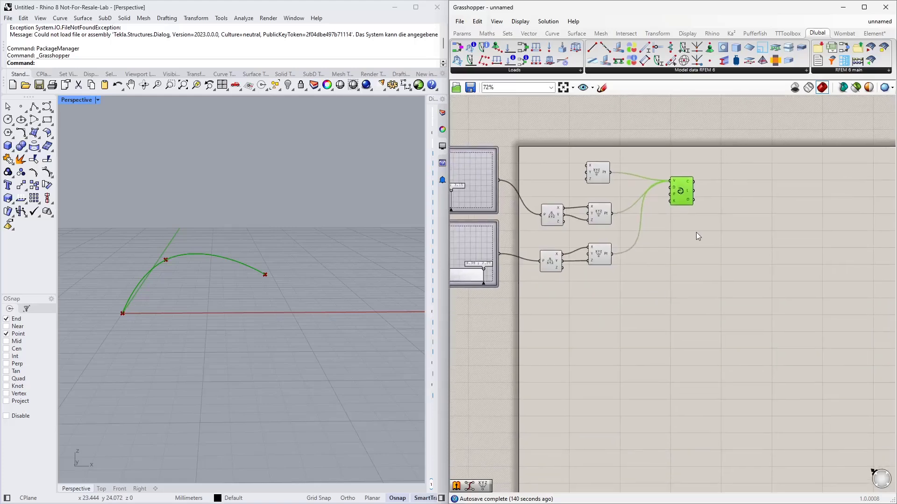
pyautogui.scroll(2, 696, 232)
pyautogui.click(706, 270)
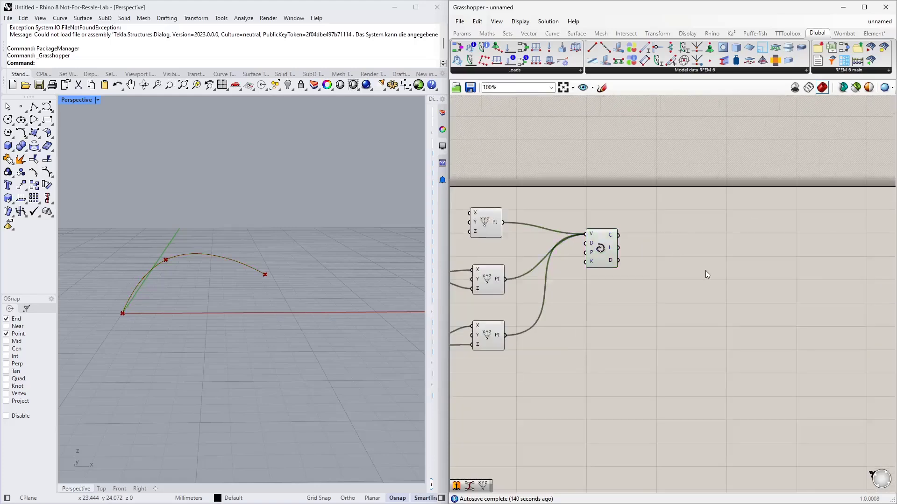
pyautogui.doubleClick(705, 271)
pyautogui.write('extr')
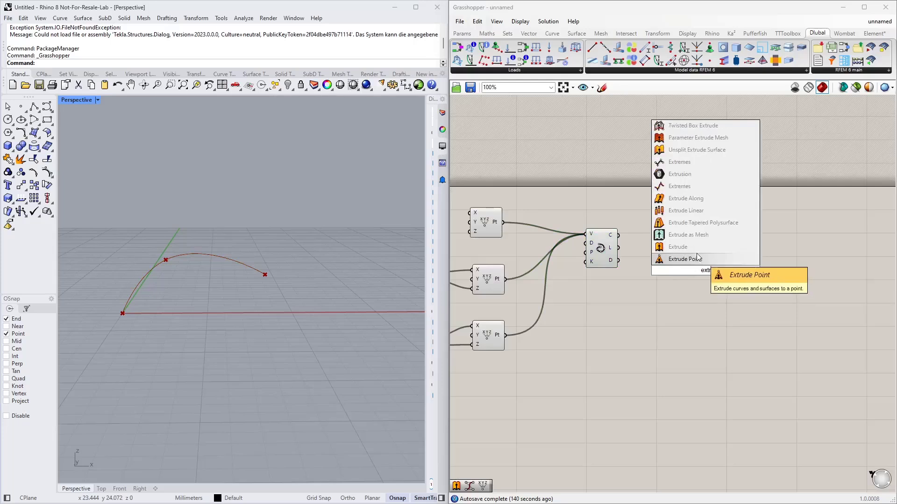
pyautogui.click(697, 258)
pyautogui.click(688, 254)
pyautogui.moveTo(688, 254); pyautogui.dragTo(680, 239)
pyautogui.scroll(2, 639, 238)
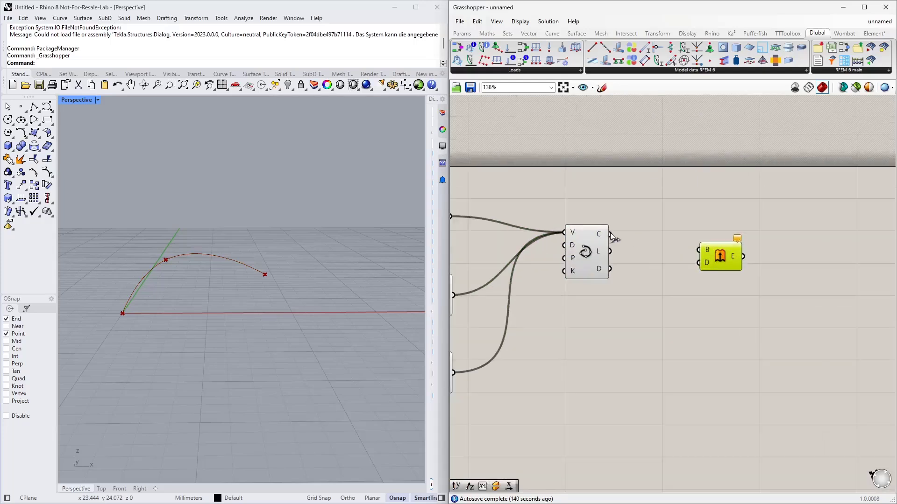
pyautogui.moveTo(610, 234); pyautogui.dragTo(699, 250)
pyautogui.scroll(-2, 700, 253)
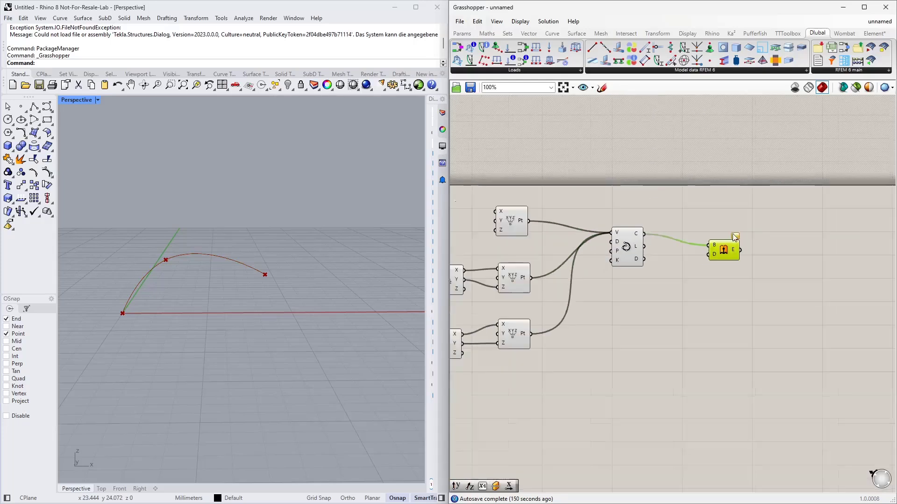
# Step: Add a Unit Y vector below the Extrude component and connect it to the D input
pyautogui.doubleClick(675, 309)
pyautogui.write('y')
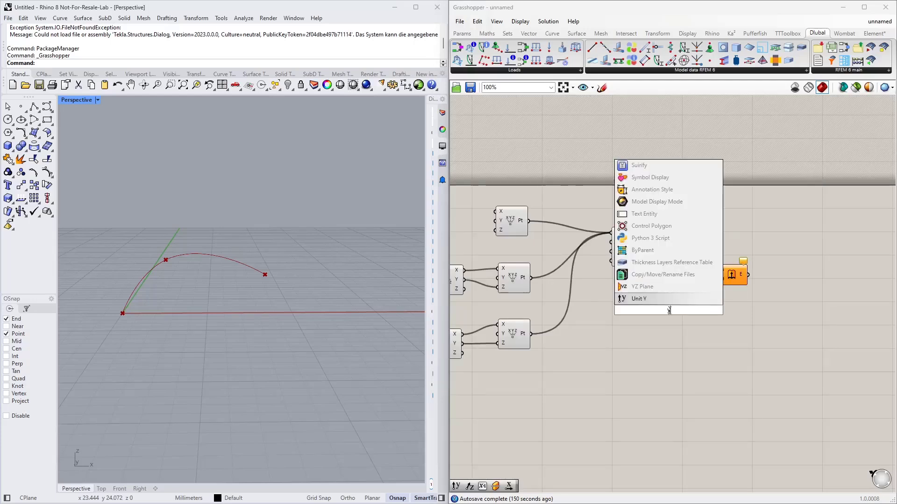
pyautogui.click(644, 303)
pyautogui.moveTo(684, 310); pyautogui.dragTo(715, 301)
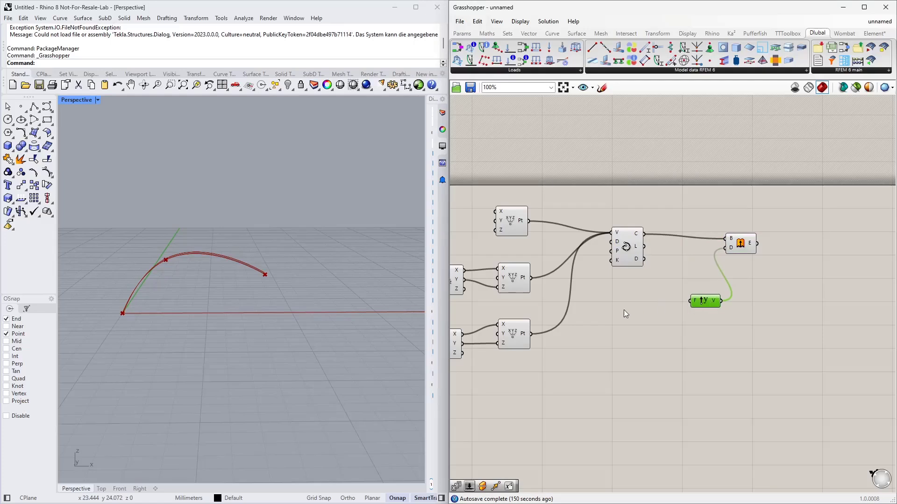
# Step: Create a Number Slider ranging from 1 to 5 and connect it to the Unit Y component's F input
pyautogui.doubleClick(625, 310)
pyautogui.write('1<5')
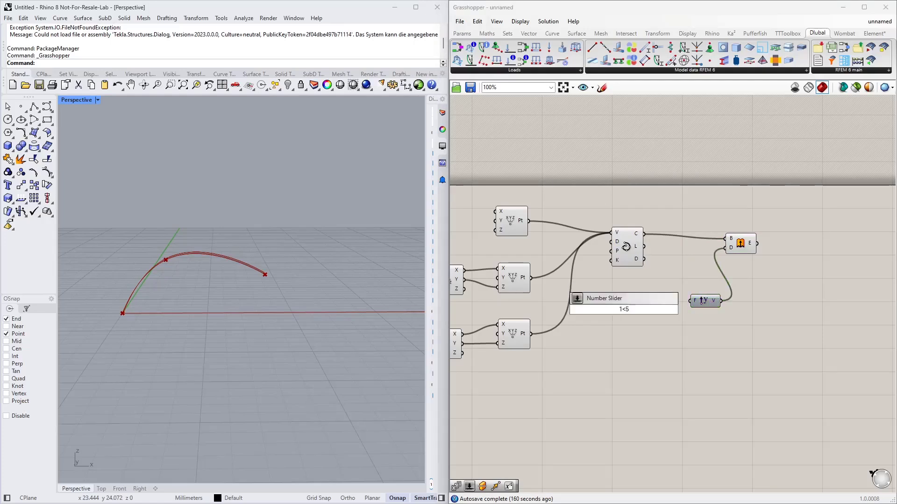
pyautogui.press('Return')
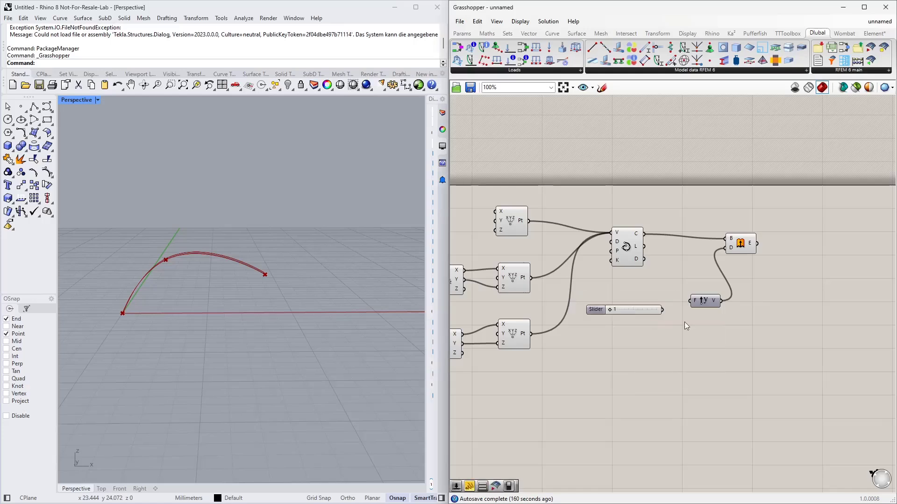
pyautogui.scroll(1, 685, 323)
pyautogui.moveTo(658, 308); pyautogui.dragTo(691, 299)
pyautogui.click(639, 309)
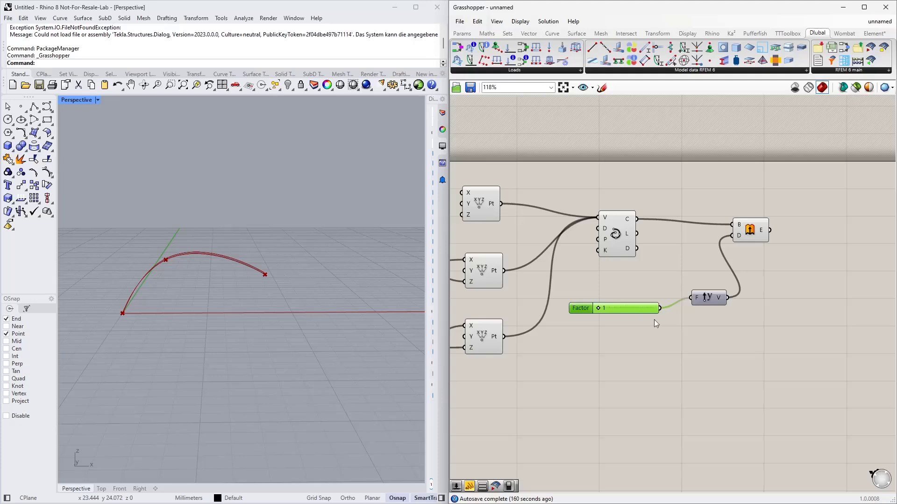
# Step: Set the Factor slider to 3 and view the extruded surface from above at an angle in Rhino
pyautogui.moveTo(597, 328); pyautogui.dragTo(566, 343, button='right')
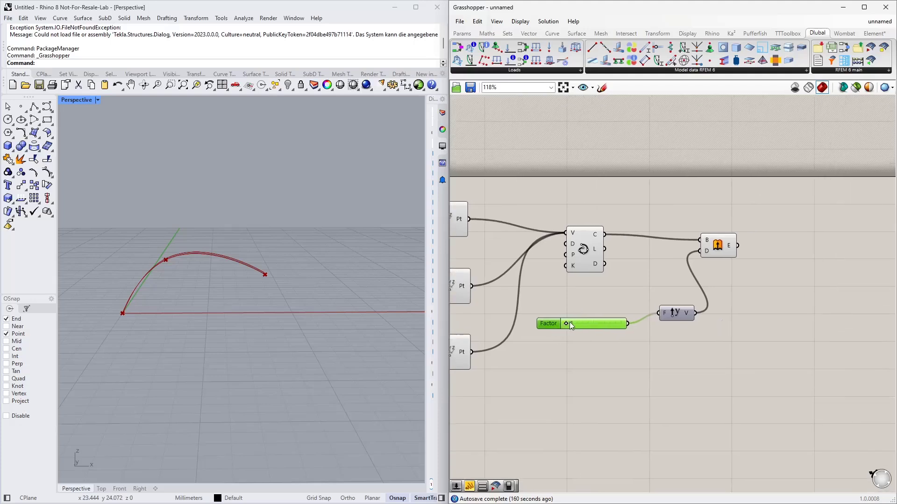
pyautogui.moveTo(570, 321)
pyautogui.mouseDown()
pyautogui.moveTo(593, 324)
pyautogui.moveTo(560, 325)
pyautogui.moveTo(586, 329)
pyautogui.mouseUp()
pyautogui.moveTo(564, 302); pyautogui.dragTo(541, 322, button='right')
pyautogui.moveTo(299, 327); pyautogui.dragTo(263, 330, button='right')
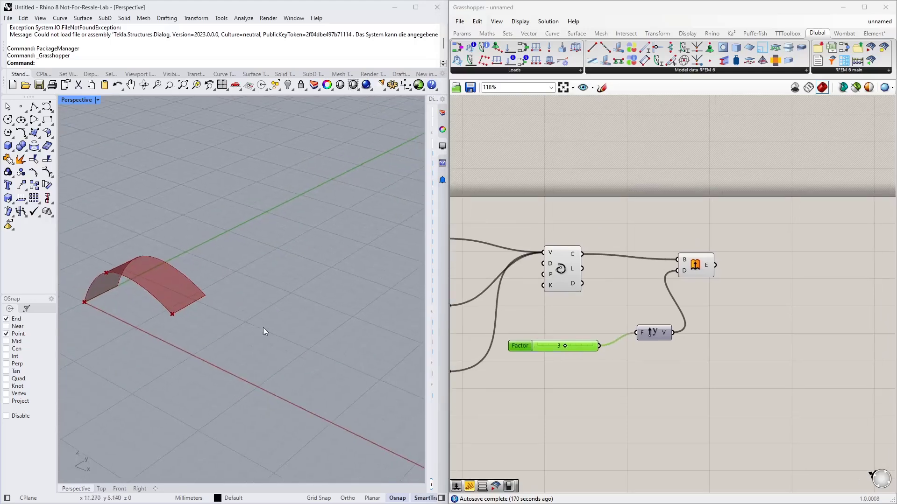
# Step: Group all components of the definition, from the two MD Sliders to the Extrude component
pyautogui.click(763, 306)
pyautogui.scroll(-2, 729, 309)
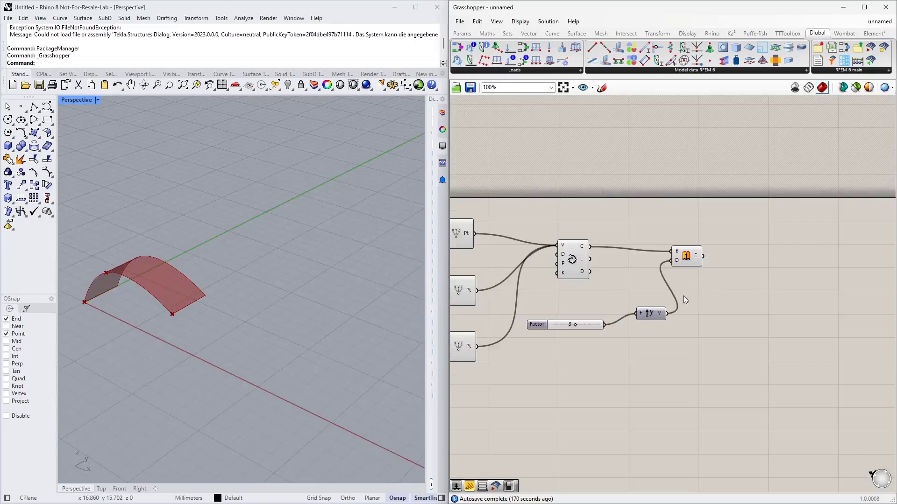
pyautogui.scroll(-5, 701, 294)
pyautogui.moveTo(771, 345); pyautogui.dragTo(615, 253)
pyautogui.click(666, 353)
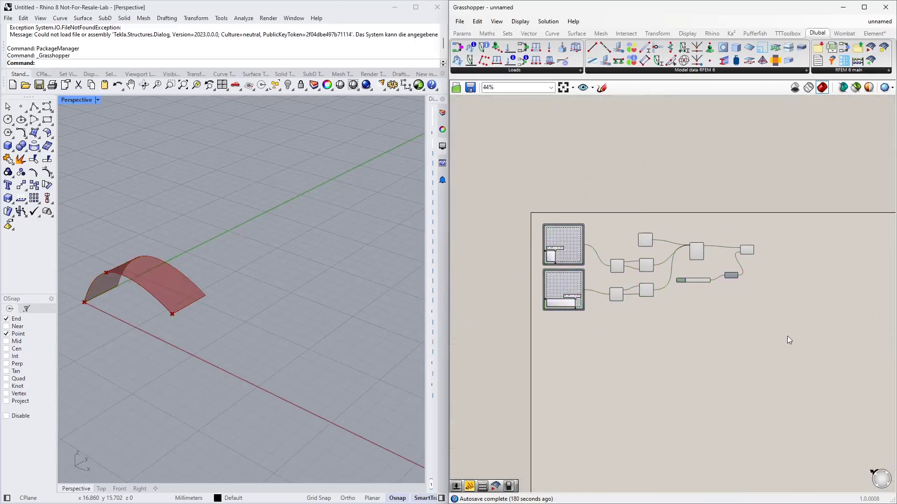
pyautogui.moveTo(787, 336); pyautogui.dragTo(534, 190)
pyautogui.rightClick(609, 204)
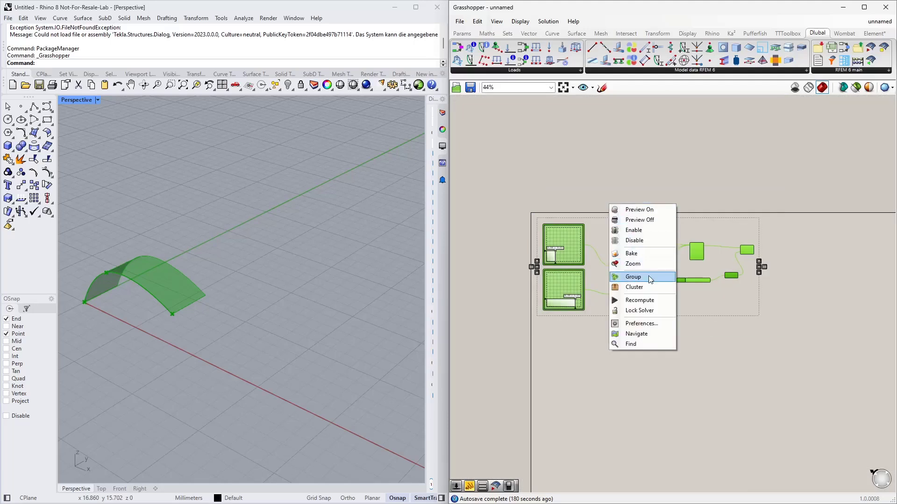
pyautogui.click(633, 277)
pyautogui.click(610, 164)
# Step: Add a Scribble label reading "Rood surface" above the component group
pyautogui.doubleClick(624, 194)
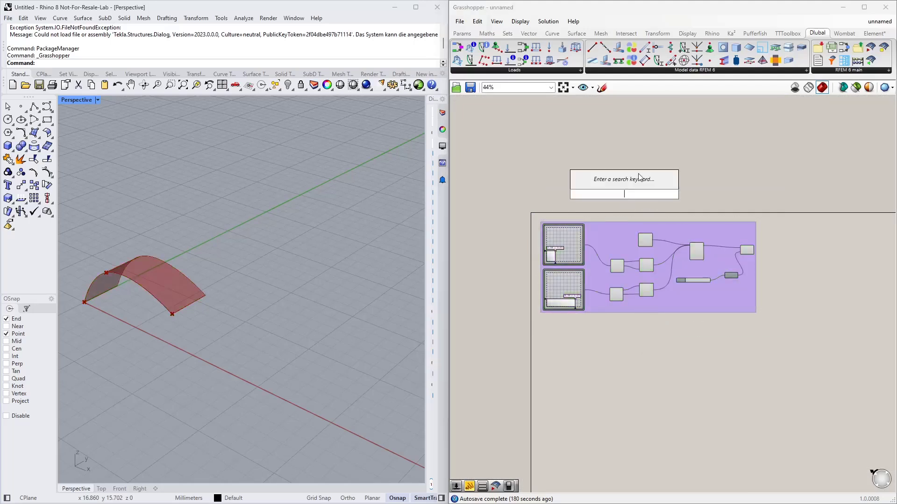
pyautogui.write('sc')
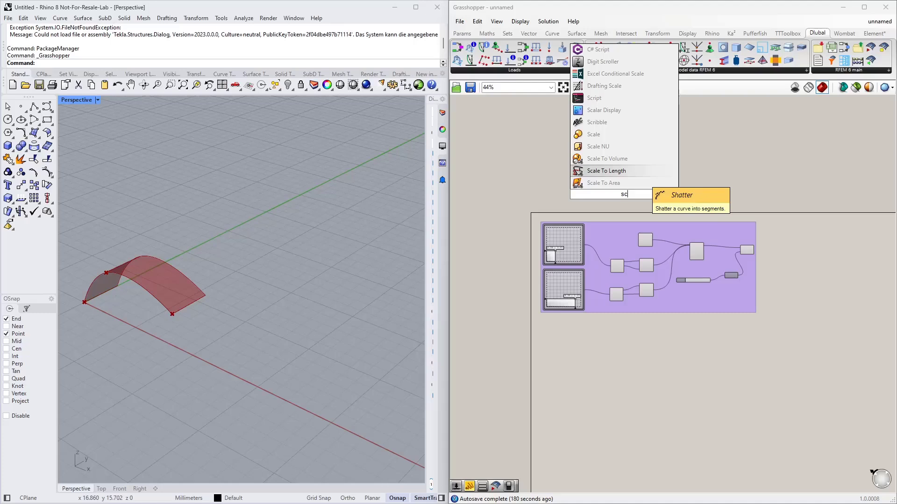
pyautogui.write('r')
pyautogui.click(633, 183)
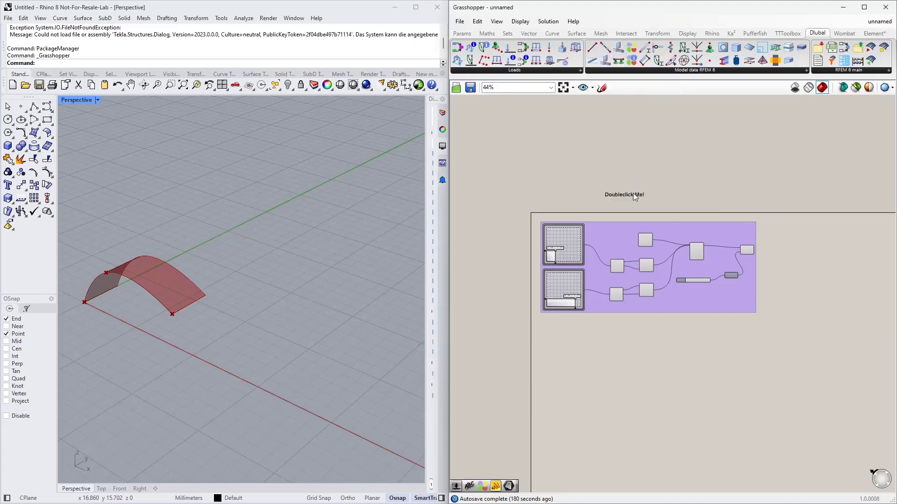
pyautogui.doubleClick(632, 192)
pyautogui.write('Rood surface')
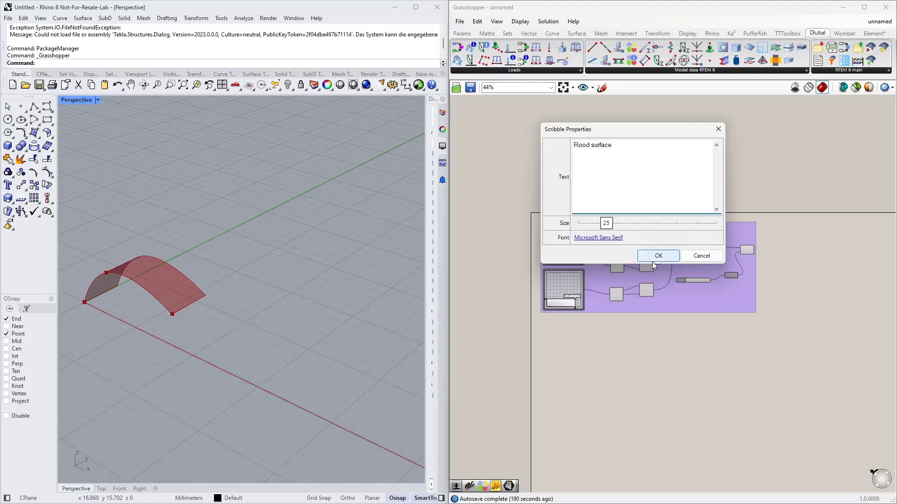
pyautogui.click(658, 256)
# Step: Add the "Rood surface" label to the component group and shift the grouped components down beneath it
pyautogui.moveTo(686, 152); pyautogui.dragTo(615, 214)
pyautogui.rightClick(606, 235)
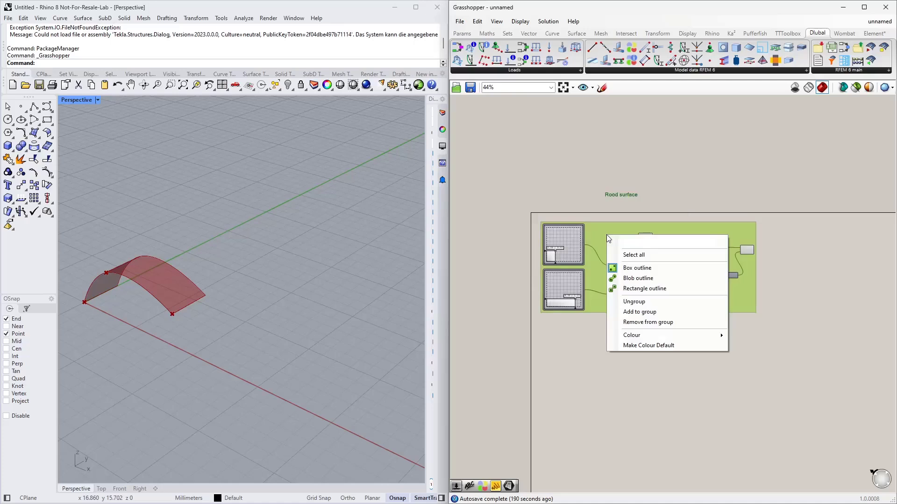
pyautogui.click(639, 312)
pyautogui.moveTo(619, 268)
pyautogui.mouseDown()
pyautogui.moveTo(638, 315)
pyautogui.moveTo(625, 305)
pyautogui.mouseUp()
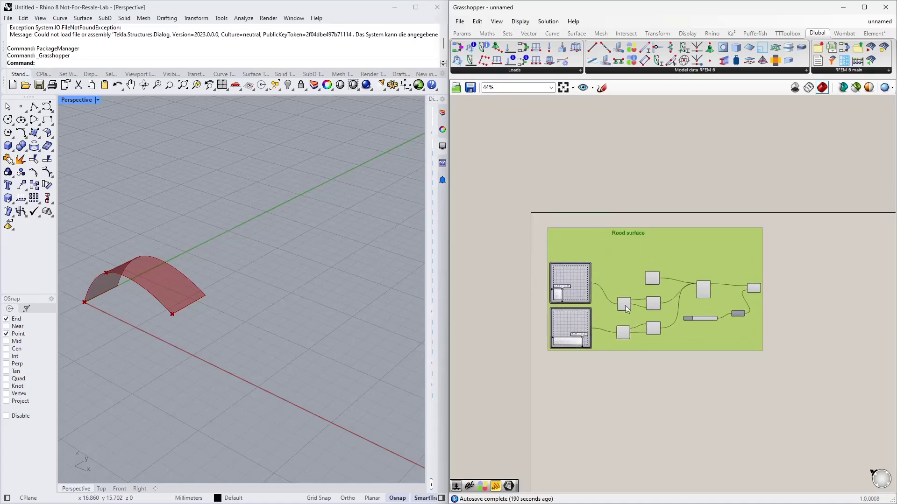
pyautogui.moveTo(625, 306); pyautogui.dragTo(600, 270, button='right')
# Step: Switch to the RFEM model Haltestelle.rf6 and examine the first arched wall surface below the roof edge
pyautogui.moveTo(423, 283); pyautogui.dragTo(164, 286, button='right')
pyautogui.hotkey('alt', 'Tab')
pyautogui.hotkey('alt', 'Tab')
pyautogui.hotkey('alt', 'Tab')
pyautogui.hotkey('alt', 'Tab')
pyautogui.hotkey('alt', 'Tab')
pyautogui.hotkey('alt', 'Tab')
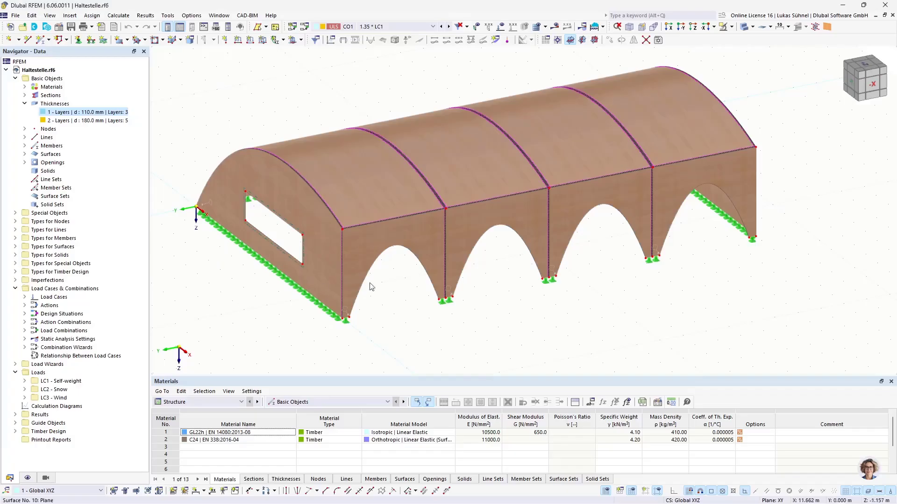
pyautogui.click(363, 235)
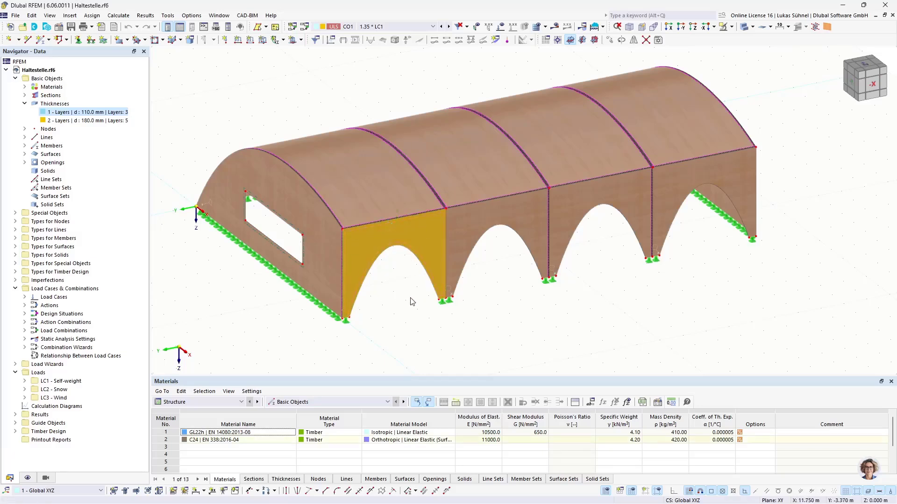
pyautogui.click(401, 319)
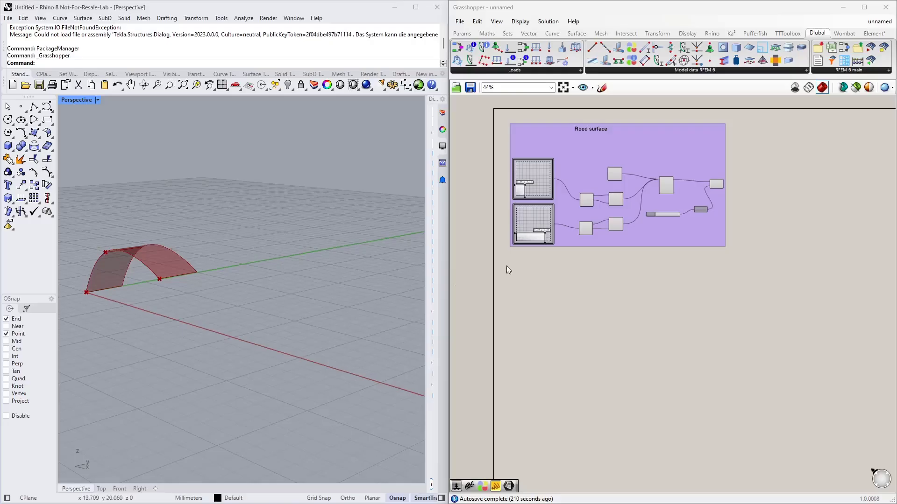
# Step: Back in Grasshopper, add a Deconstruct Brep component below the group and connect the Extrude output to its B input
pyautogui.scroll(2, 161, 278)
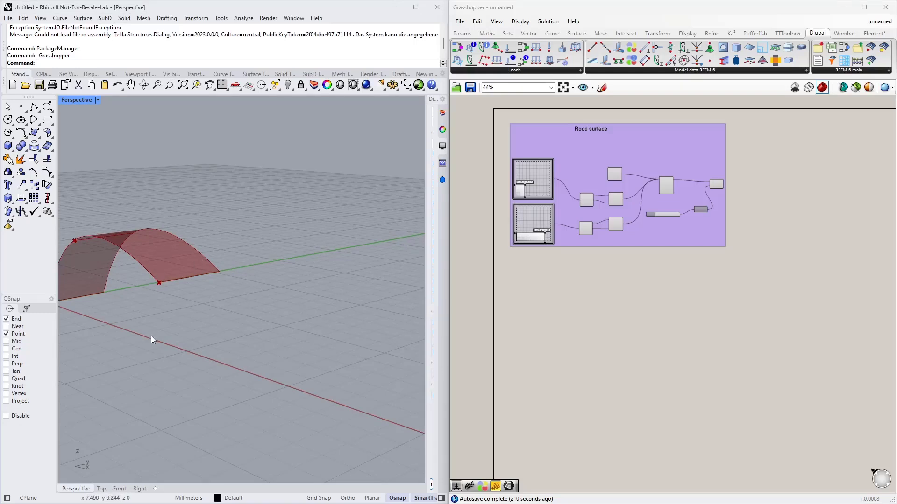
pyautogui.moveTo(150, 335); pyautogui.dragTo(290, 306, button='right')
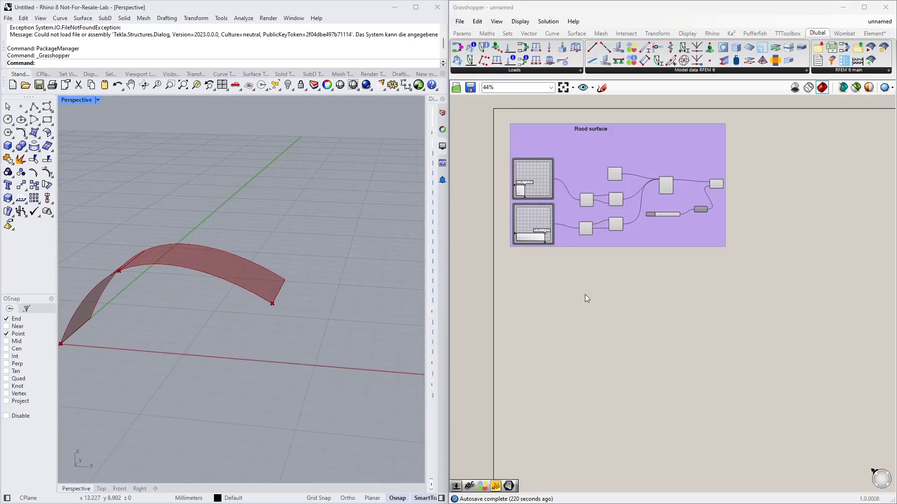
pyautogui.scroll(3, 591, 279)
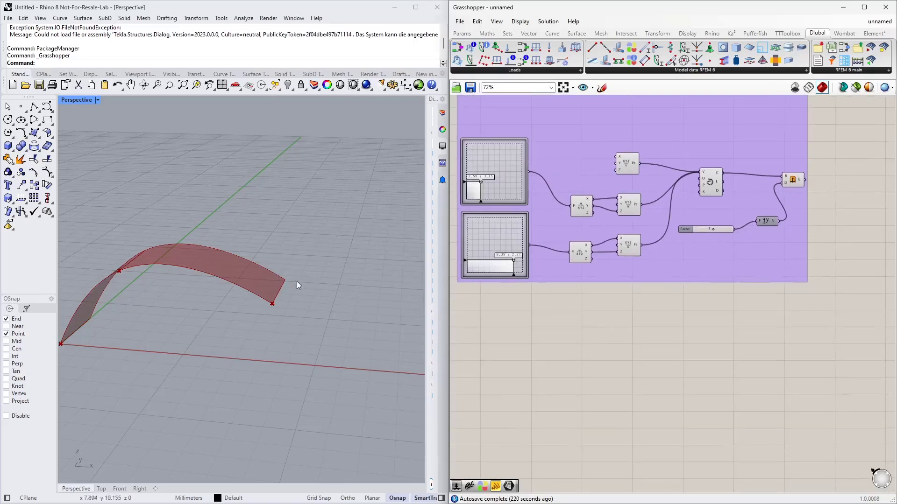
pyautogui.click(792, 183)
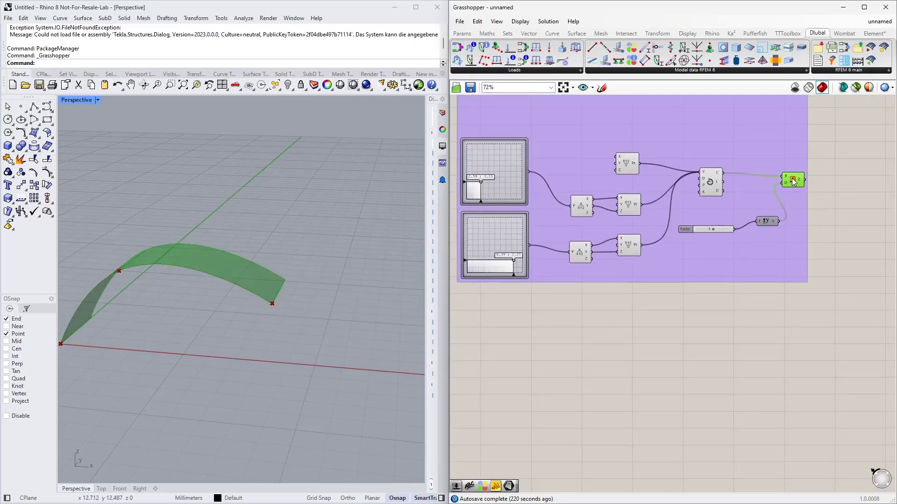
pyautogui.click(556, 361)
pyautogui.doubleClick(533, 351)
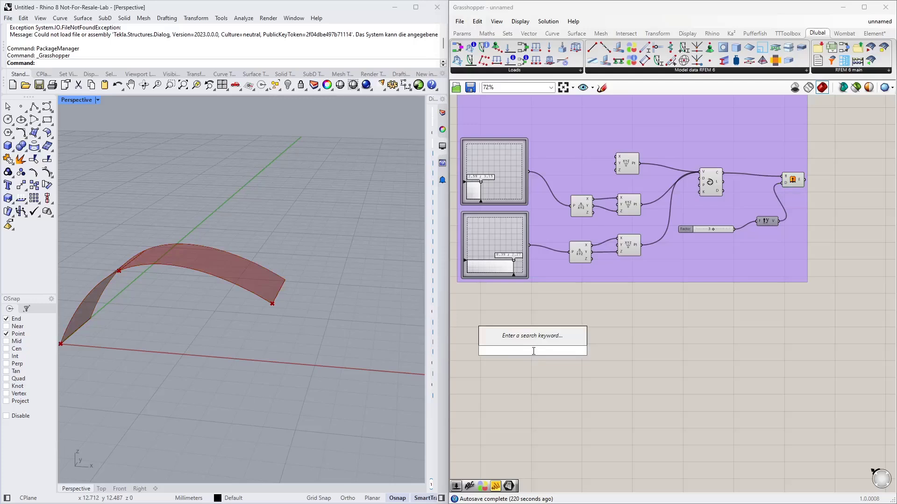
pyautogui.write('dec br')
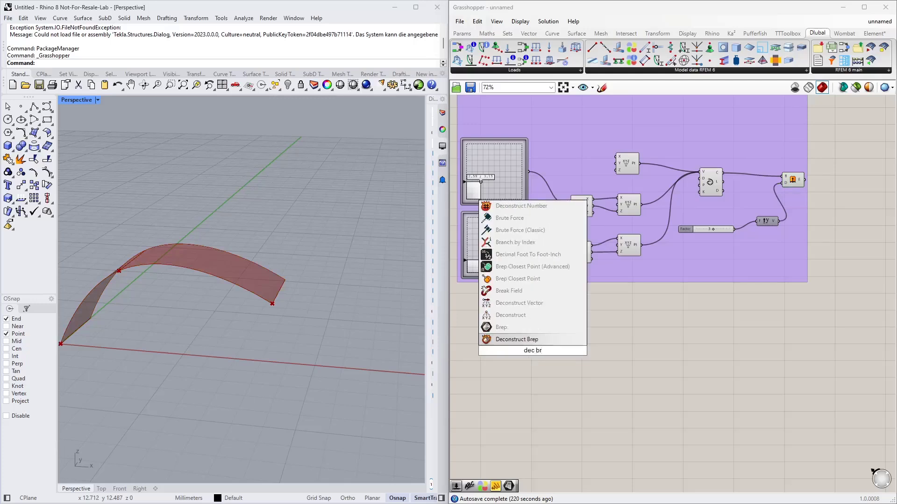
pyautogui.press('Return')
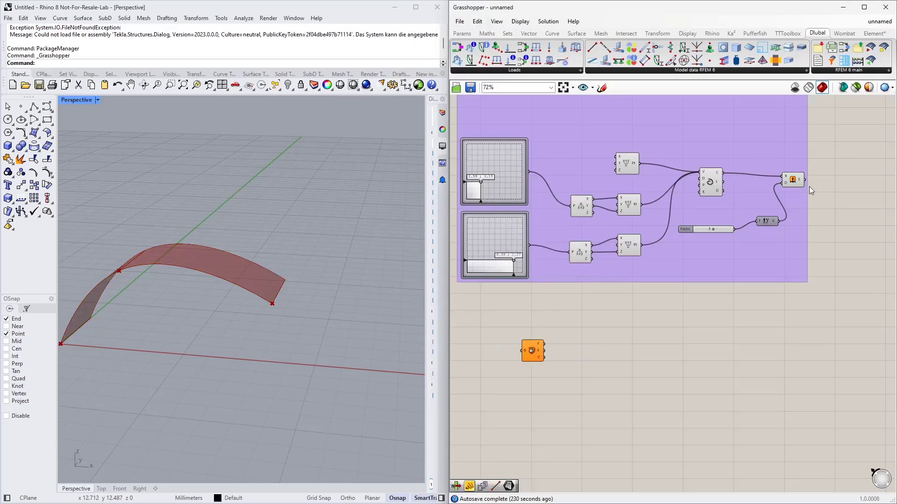
pyautogui.moveTo(806, 178); pyautogui.dragTo(534, 339)
pyautogui.scroll(3, 557, 351)
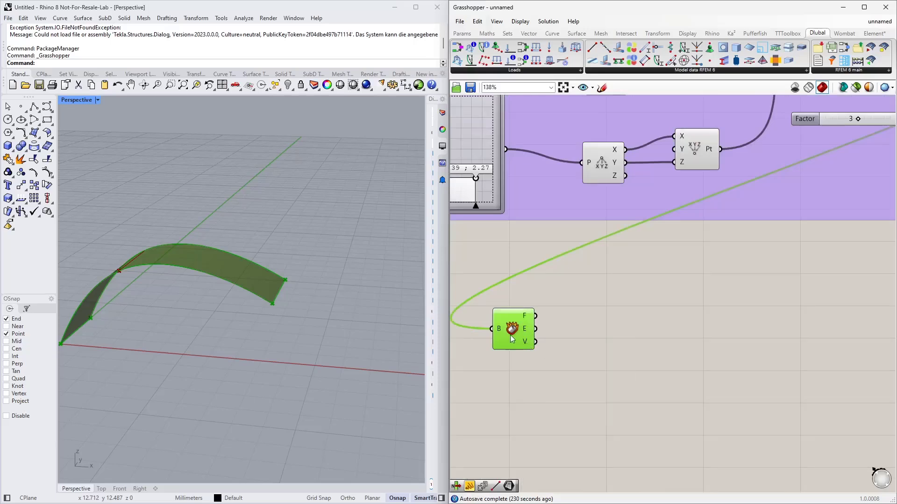
pyautogui.moveTo(510, 335); pyautogui.dragTo(495, 325)
# Step: Add a List Item component beside Deconstruct Brep and connect the edges output E to its L input
pyautogui.moveTo(567, 324); pyautogui.dragTo(630, 289, button='right')
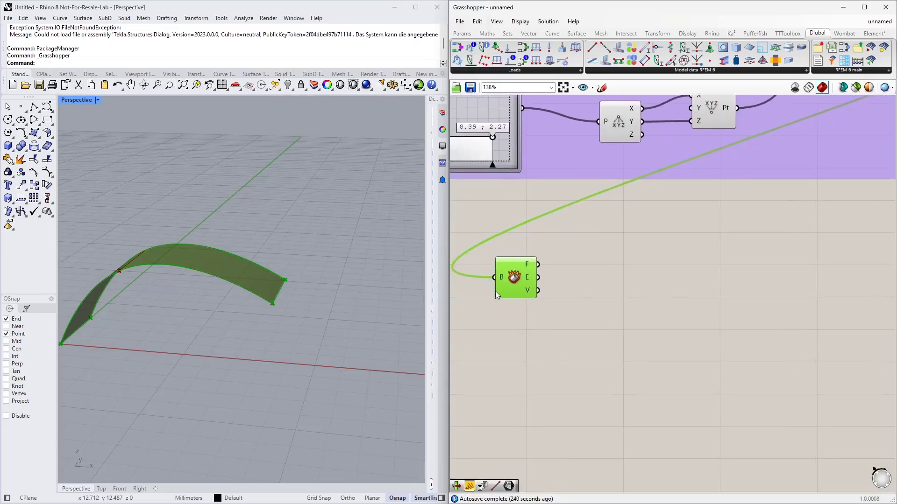
pyautogui.doubleClick(651, 283)
pyautogui.write('list item')
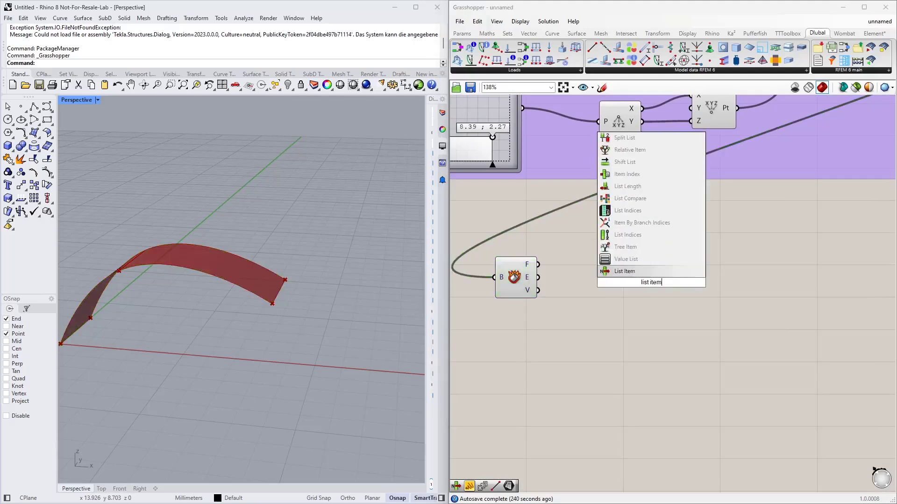
pyautogui.press('Return')
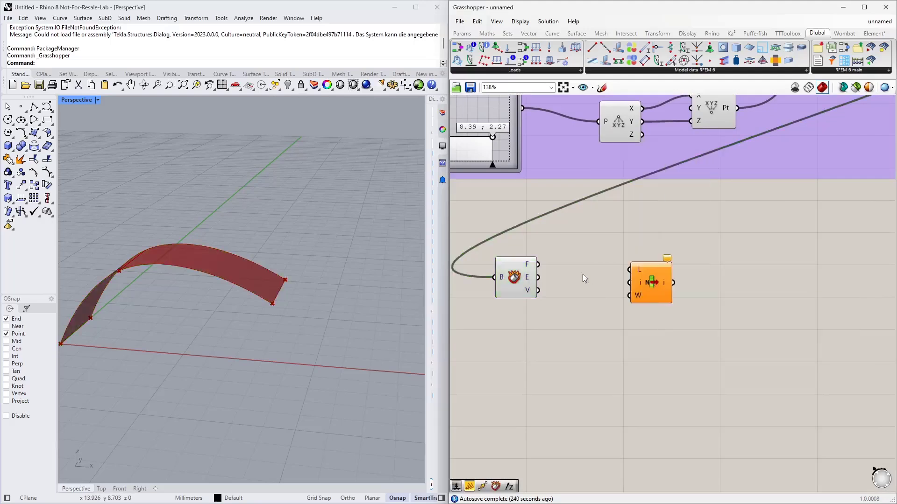
pyautogui.moveTo(539, 277); pyautogui.dragTo(636, 318)
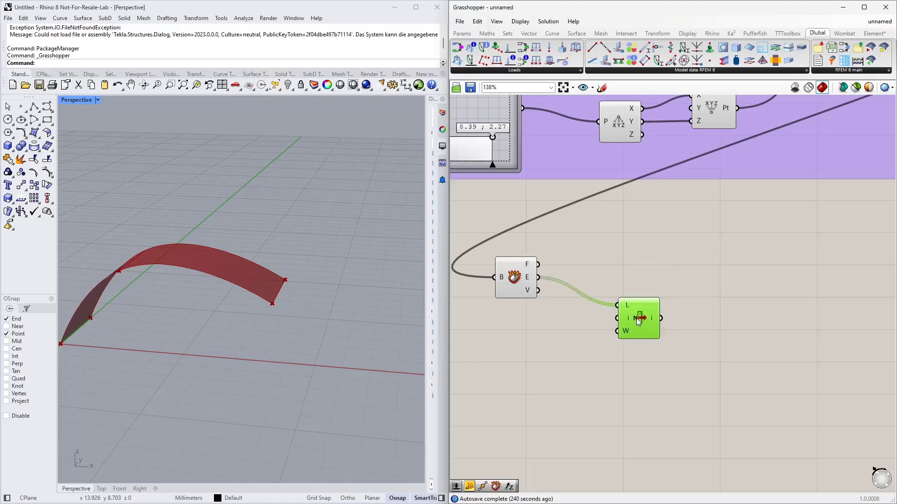
# Step: Create a Number Slider ranging from 0 to 3 and connect it to the List Item's index input
pyautogui.doubleClick(522, 346)
pyautogui.write('0<3')
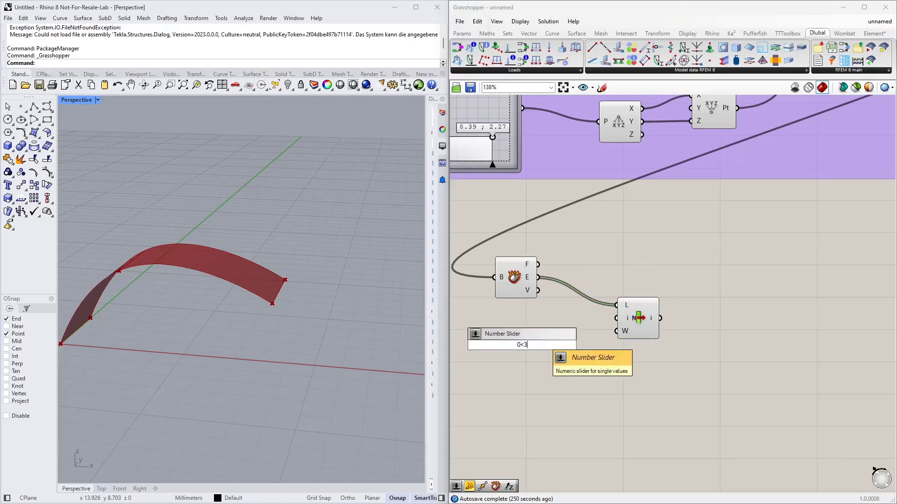
pyautogui.press('Return')
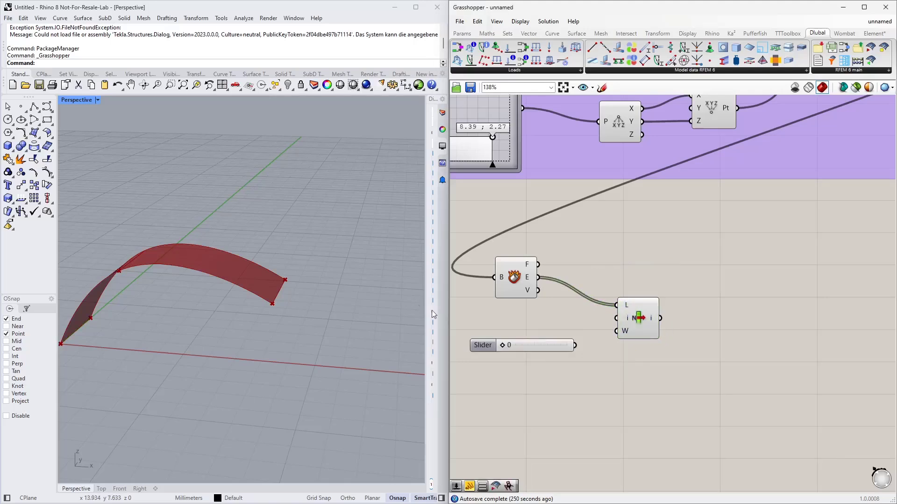
pyautogui.moveTo(575, 345); pyautogui.dragTo(617, 318)
# Step: Set the Index slider to 2 to pick the roof's straight outer edge, and align the slider with the List Item's index input
pyautogui.moveTo(217, 308); pyautogui.dragTo(300, 301, button='right')
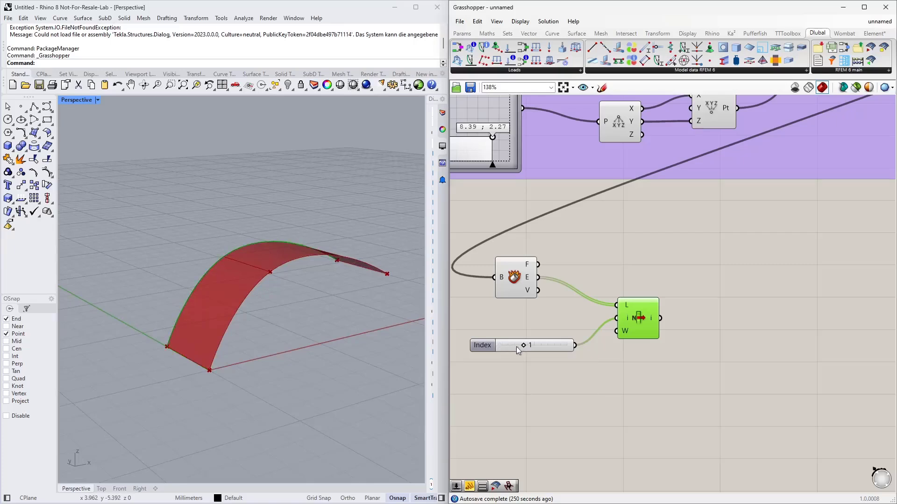
pyautogui.moveTo(206, 339); pyautogui.dragTo(228, 344, button='right')
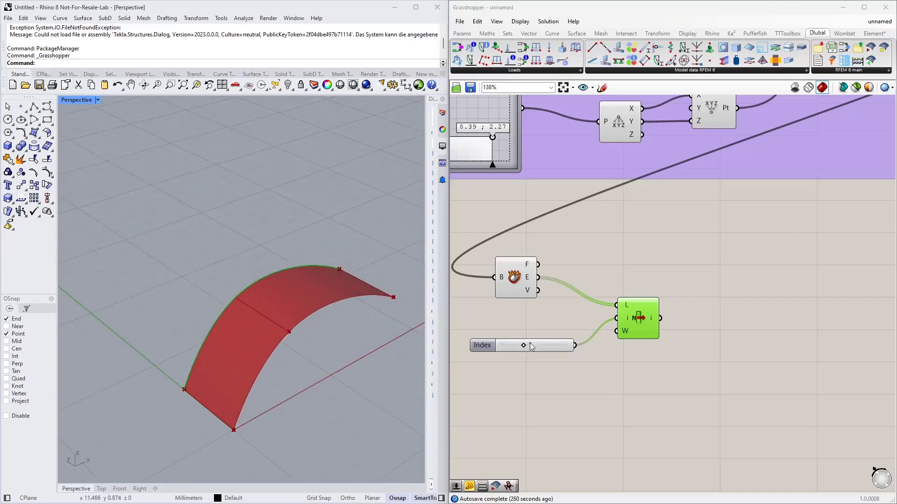
pyautogui.moveTo(531, 346); pyautogui.dragTo(552, 347)
pyautogui.moveTo(310, 310); pyautogui.dragTo(217, 330, button='right')
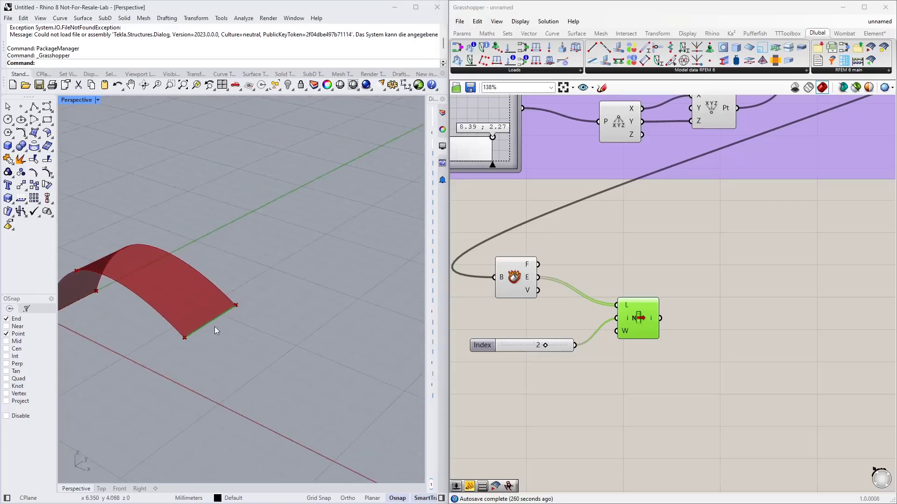
pyautogui.moveTo(556, 344); pyautogui.dragTo(569, 322)
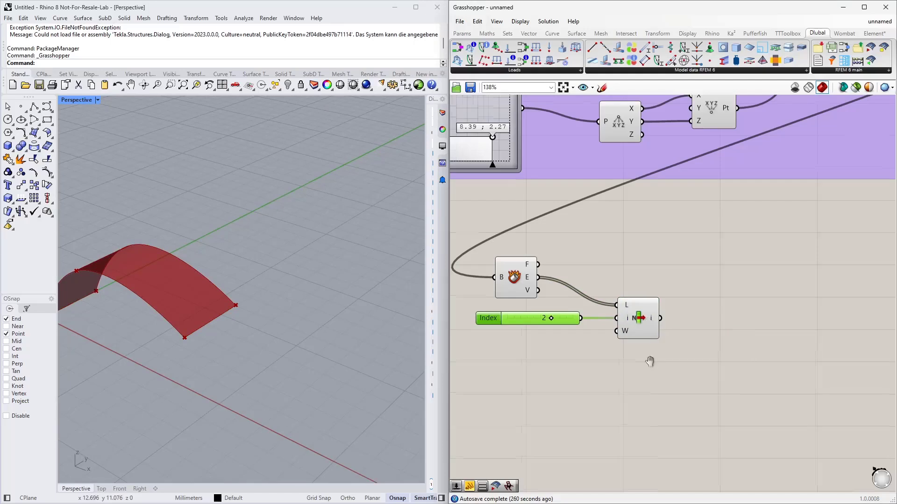
# Step: Add an Extrude component beyond the List Item component
pyautogui.scroll(-2, 614, 307)
pyautogui.doubleClick(676, 286)
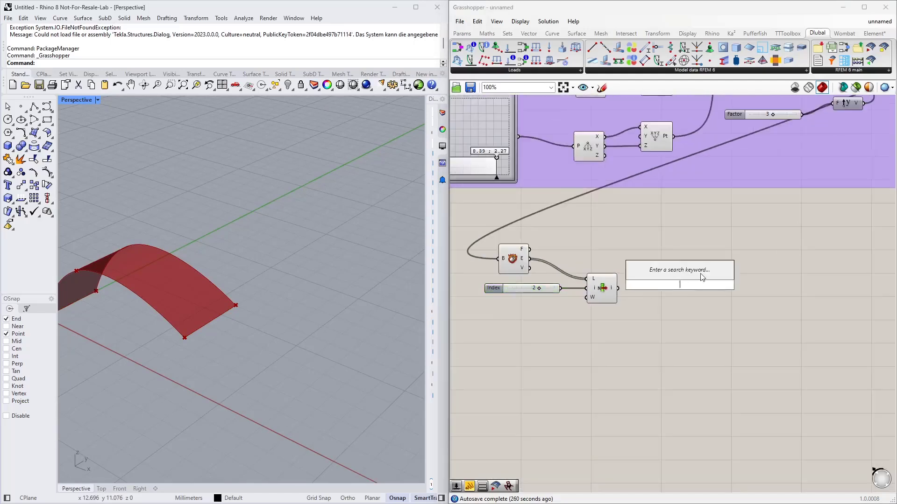
pyautogui.write('extrude')
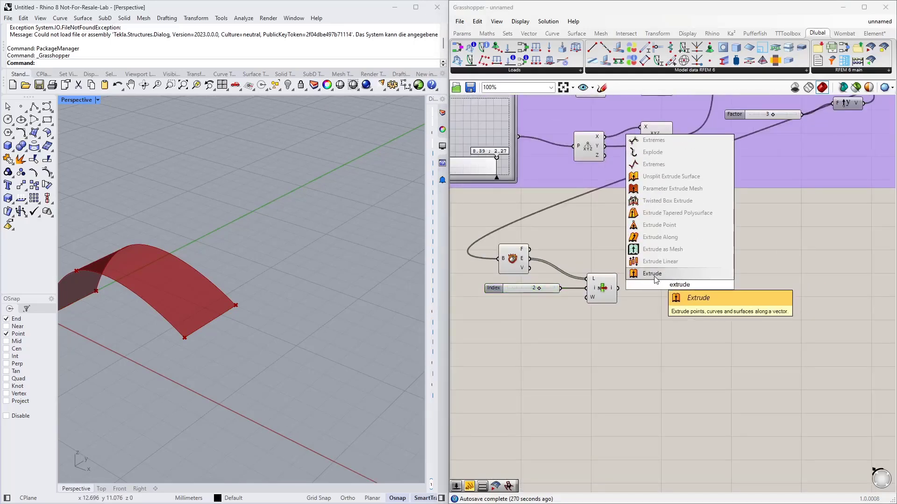
pyautogui.click(655, 276)
pyautogui.moveTo(679, 286); pyautogui.dragTo(712, 310)
# Step: Add a Unit Z vector and connect it to the new Extrude's D input, with the List Item output connected to B
pyautogui.doubleClick(582, 347)
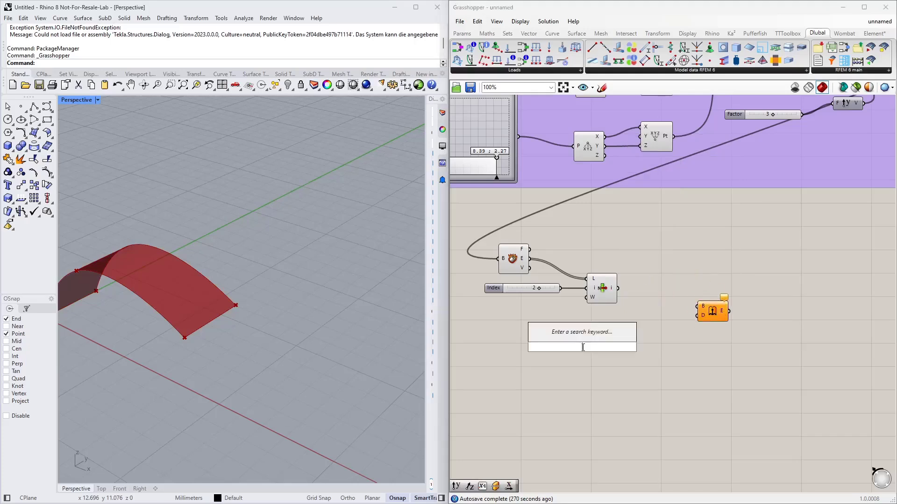
pyautogui.write('z')
pyautogui.click(601, 335)
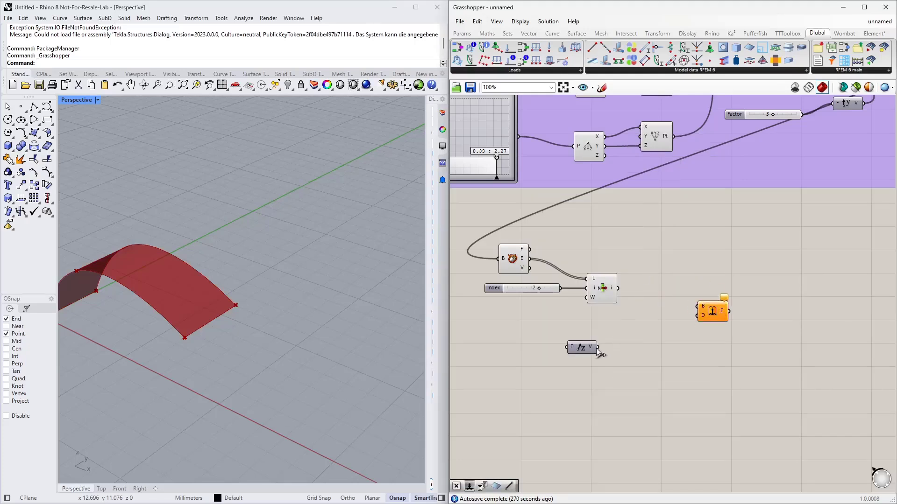
pyautogui.moveTo(598, 347); pyautogui.dragTo(699, 316)
pyautogui.moveTo(618, 288); pyautogui.dragTo(699, 306)
pyautogui.moveTo(712, 309); pyautogui.dragTo(680, 295)
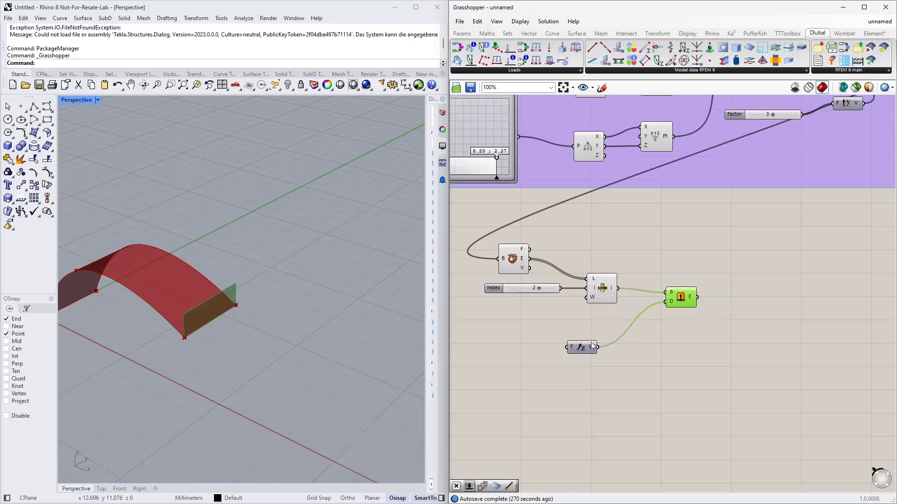
pyautogui.moveTo(581, 347); pyautogui.dragTo(631, 330)
pyautogui.moveTo(227, 314); pyautogui.dragTo(261, 258, button='right')
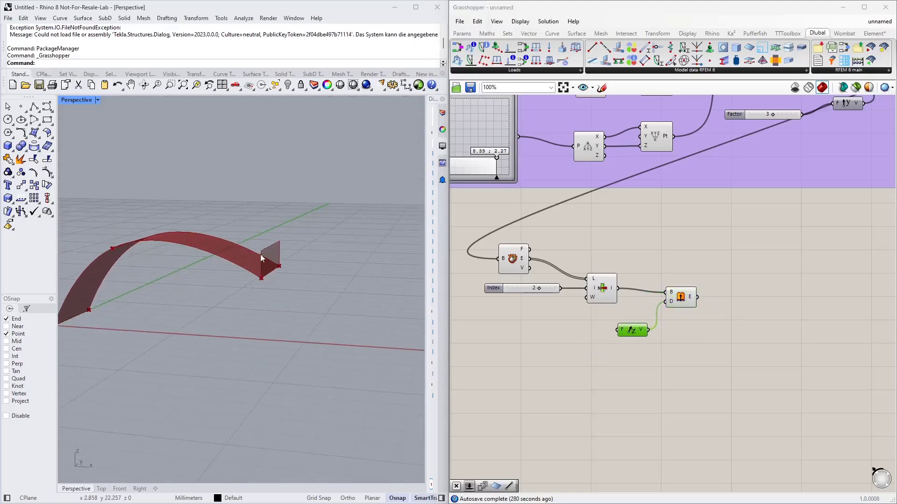
pyautogui.scroll(-1, 682, 244)
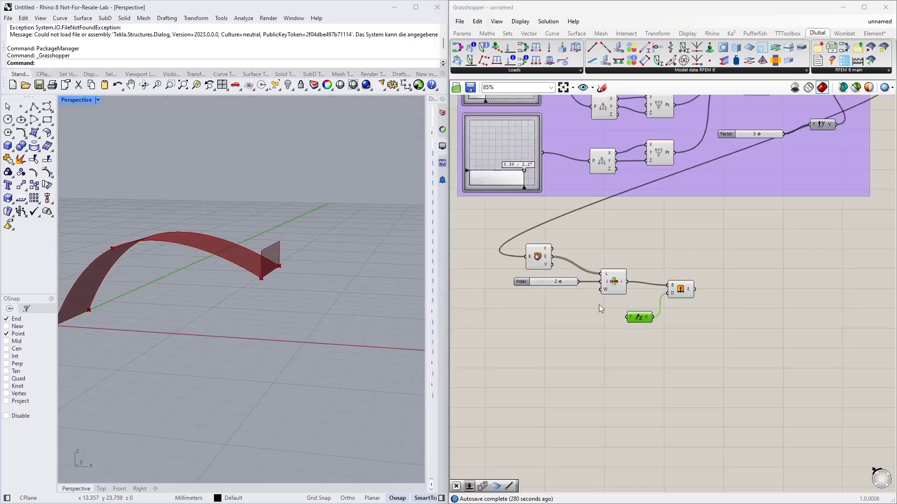
pyautogui.moveTo(591, 313); pyautogui.dragTo(594, 341, button='right')
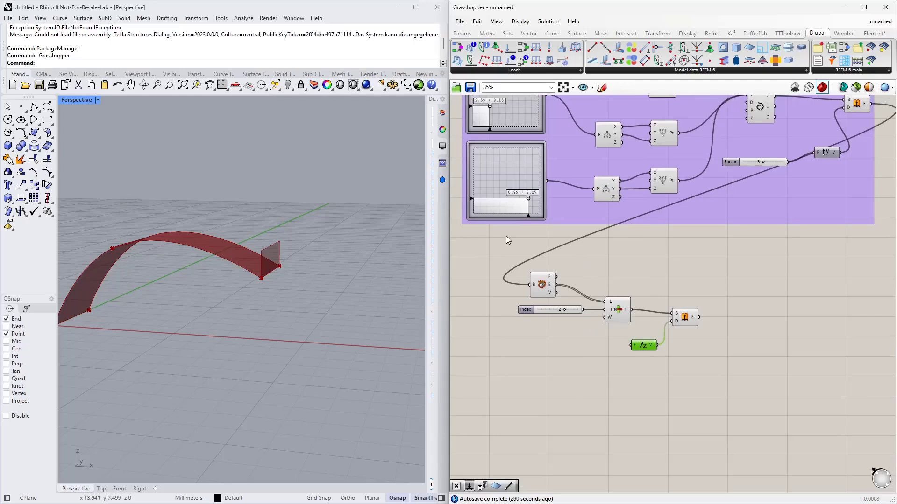
# Step: Add a Multiplication component with a factor of -1 below the Unit Z vector
pyautogui.click(530, 188)
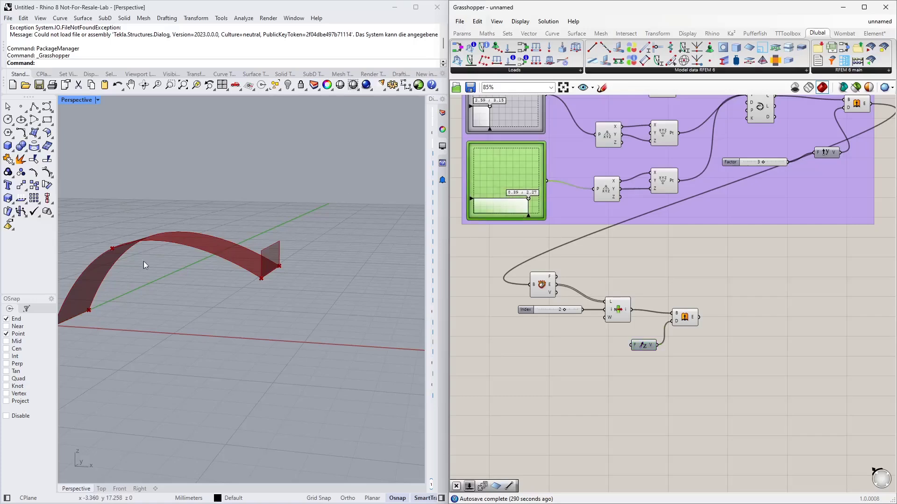
pyautogui.moveTo(144, 262); pyautogui.dragTo(87, 350, button='right')
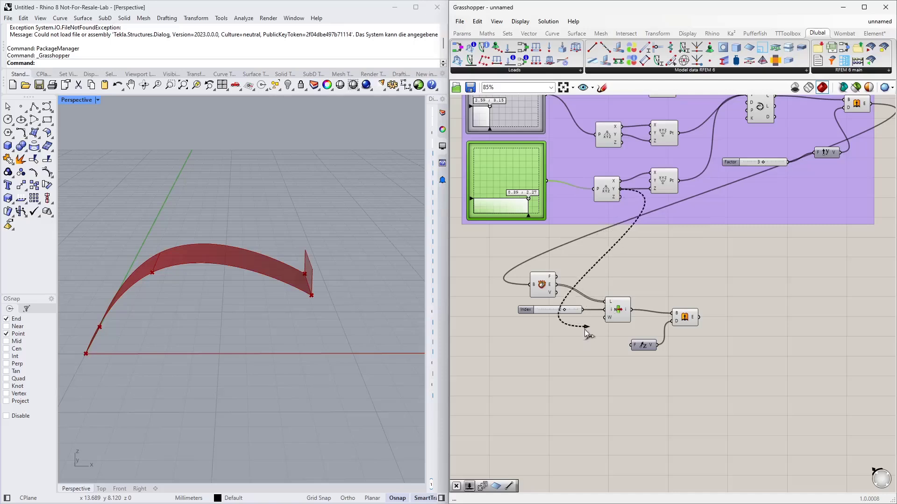
pyautogui.doubleClick(607, 377)
pyautogui.write('*')
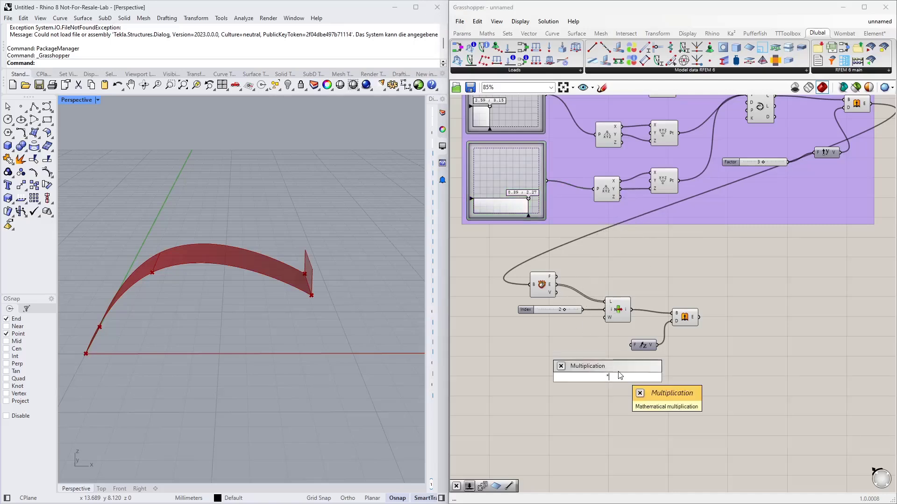
pyautogui.press('Return')
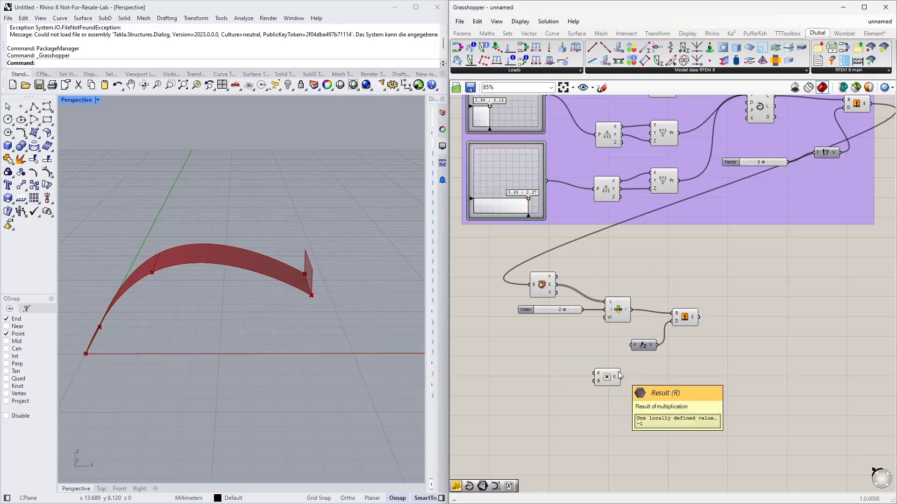
# Step: Connect the lowest deconstructed point's Y output to Multiplication input A, feed its result into Unit Z's factor, and place it beside Unit Z
pyautogui.moveTo(621, 194); pyautogui.dragTo(632, 346)
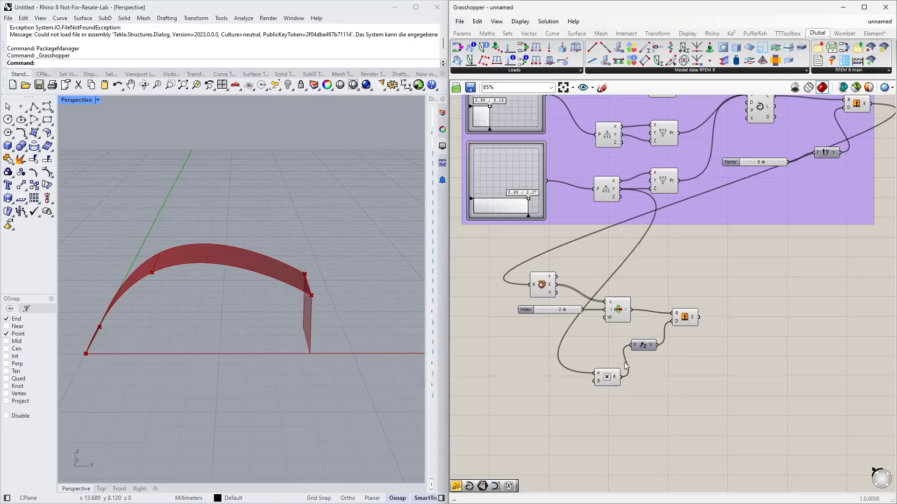
pyautogui.moveTo(608, 378); pyautogui.dragTo(598, 349)
pyautogui.moveTo(291, 365); pyautogui.dragTo(226, 360, button='right')
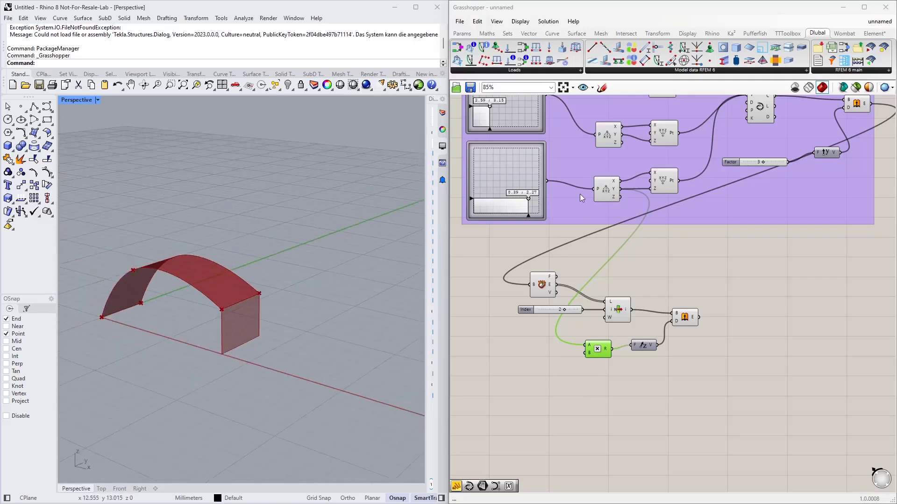
# Step: Shift the lower MD Slider's point to about 8.97, 2.27 to check that the wall follows the roof edge
pyautogui.moveTo(531, 197)
pyautogui.mouseDown()
pyautogui.moveTo(525, 202)
pyautogui.moveTo(532, 198)
pyautogui.mouseUp()
pyautogui.click(745, 263)
pyautogui.moveTo(744, 262); pyautogui.dragTo(677, 212, button='right')
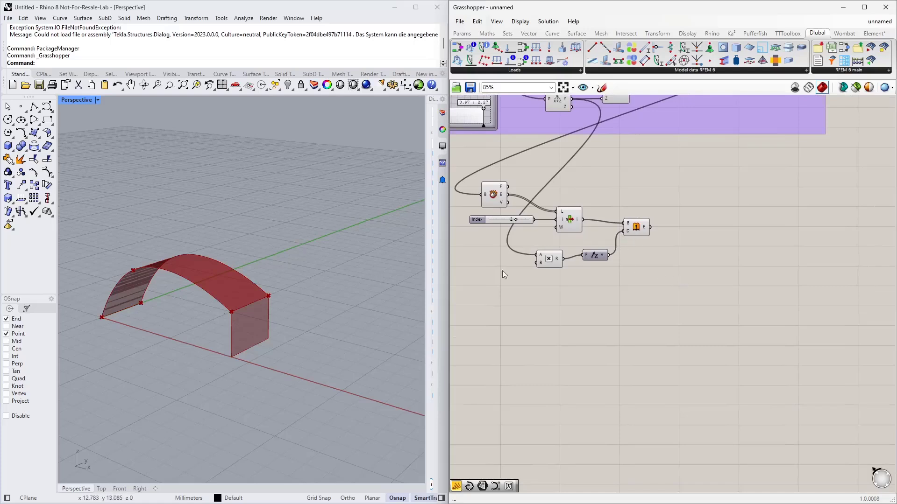
# Step: Add an Interpolate component in the free canvas area below the wall components
pyautogui.moveTo(590, 306); pyautogui.dragTo(616, 282, button='right')
pyautogui.doubleClick(603, 276)
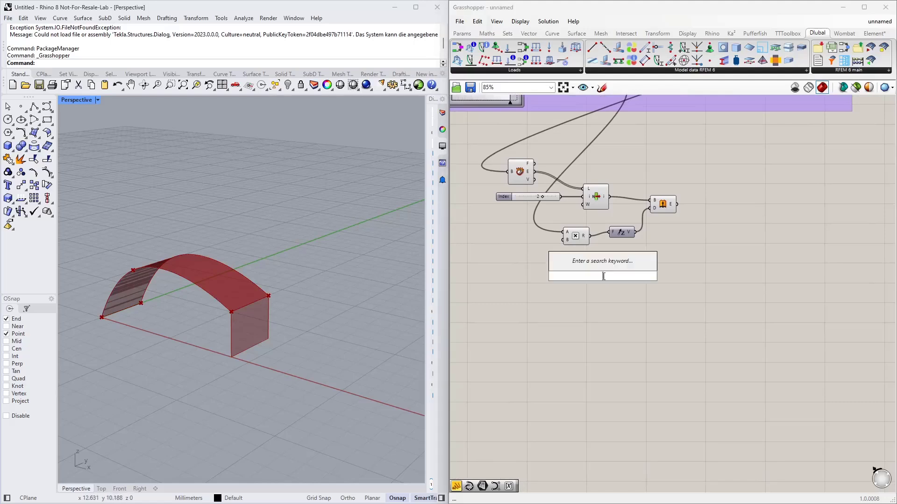
pyautogui.write('interpolate')
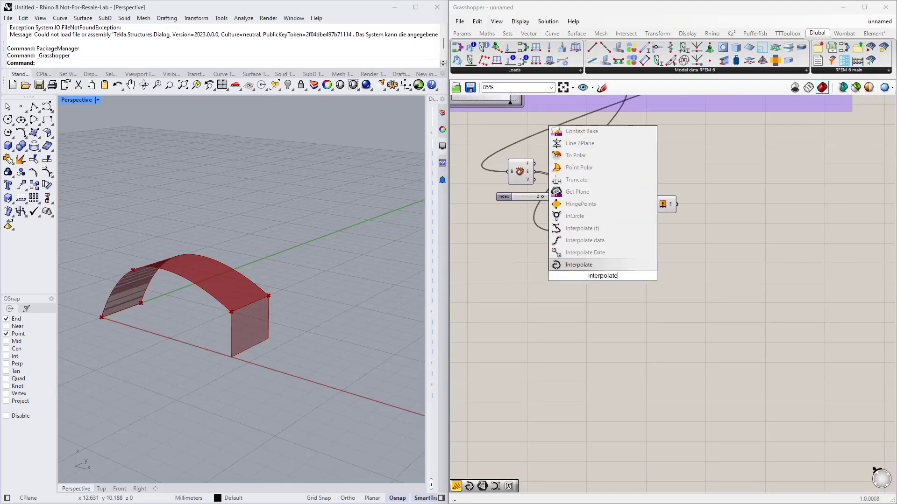
pyautogui.press('Return')
pyautogui.moveTo(604, 280); pyautogui.dragTo(663, 331)
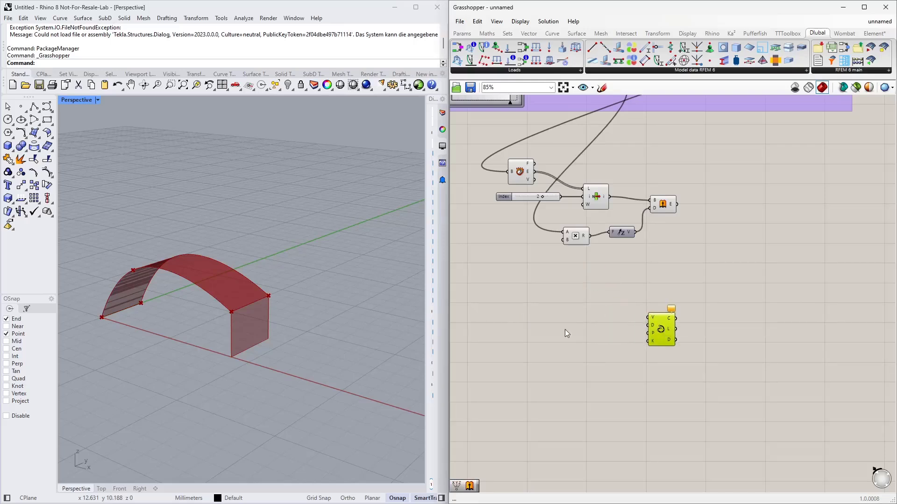
# Step: Add a Construct Point component before the new Interpolate and duplicate it into a vertical stack of three
pyautogui.doubleClick(566, 332)
pyautogui.write('construct point')
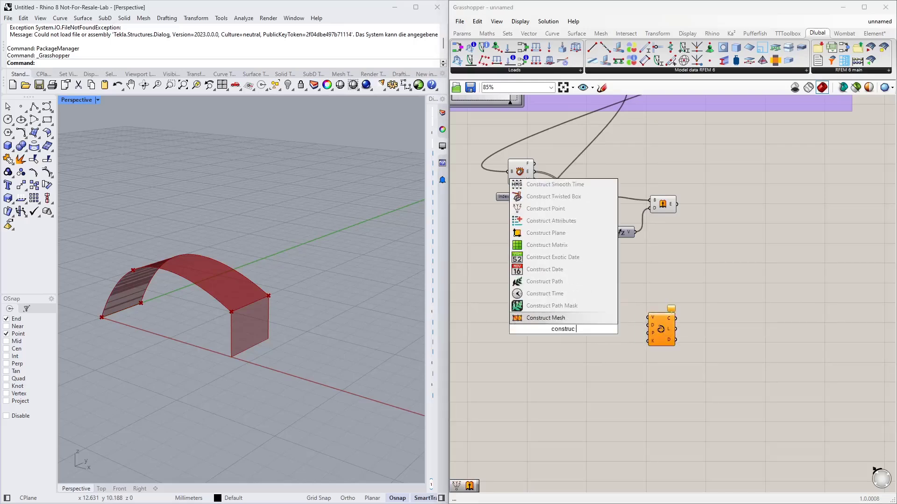
pyautogui.press('Return')
pyautogui.moveTo(564, 333); pyautogui.dragTo(527, 304)
pyautogui.click(553, 309)
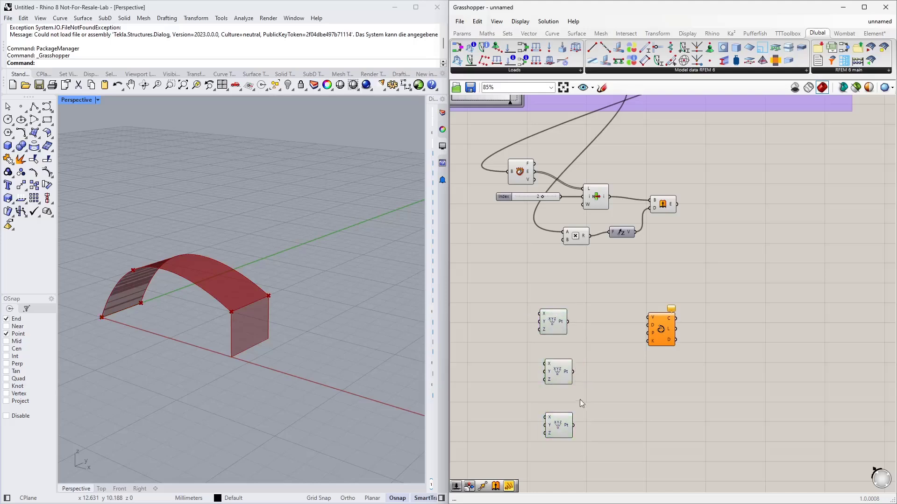
# Step: Left-align the three Construct Point components, move them up, and place the Interpolate component level with the middle one
pyautogui.moveTo(594, 441); pyautogui.dragTo(533, 297)
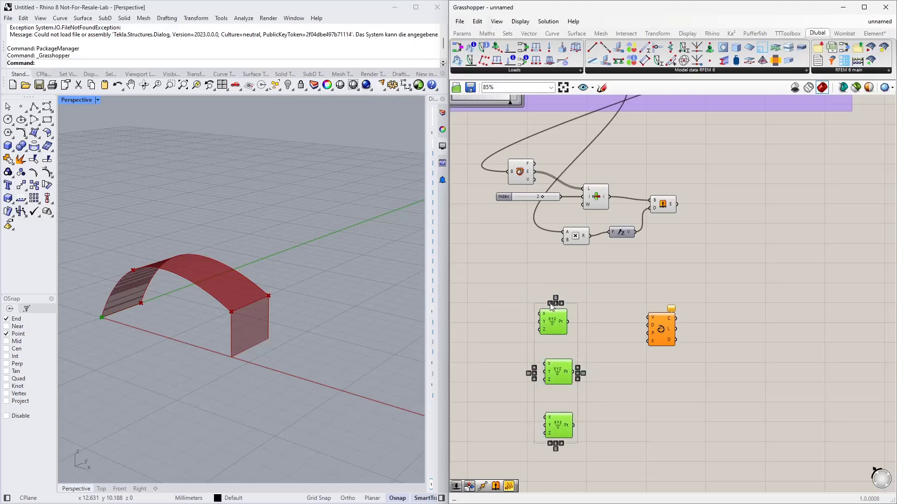
pyautogui.click(555, 304)
pyautogui.moveTo(553, 329); pyautogui.dragTo(554, 301)
pyautogui.click(662, 332)
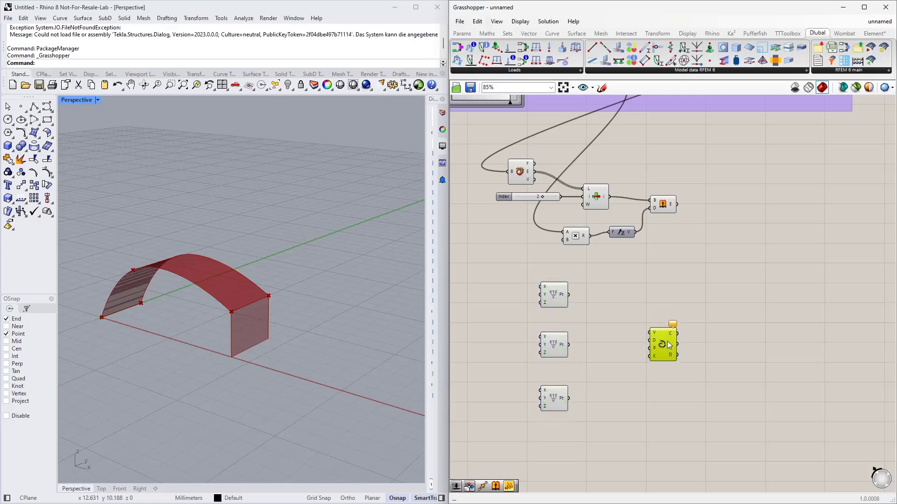
pyautogui.click(612, 339)
# Step: Connect the lowest deconstructed point's X output to the X inputs of all three new Construct Point components
pyautogui.moveTo(492, 319); pyautogui.dragTo(542, 310, button='right')
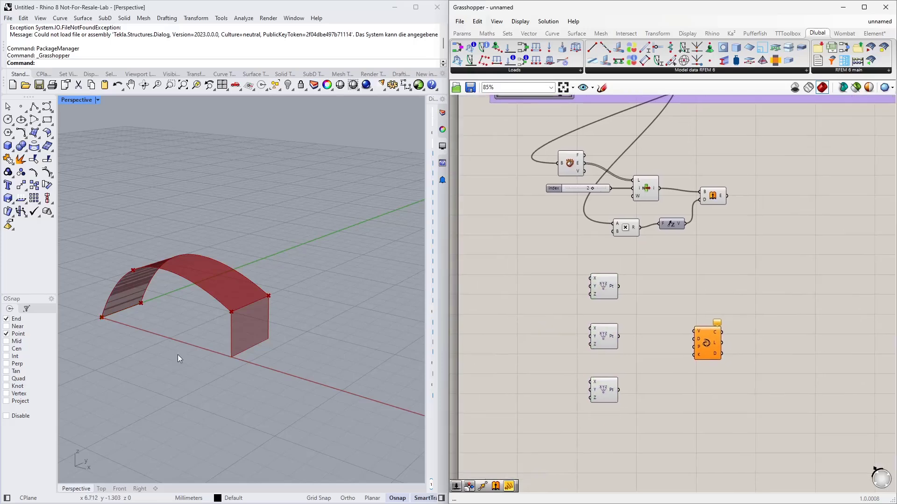
pyautogui.moveTo(178, 355); pyautogui.dragTo(85, 346, button='right')
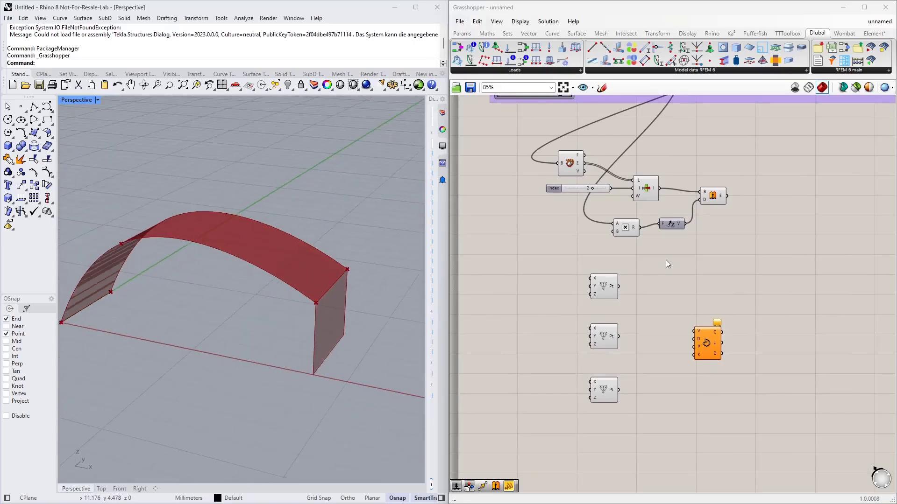
pyautogui.moveTo(666, 259); pyautogui.dragTo(648, 298, button='right')
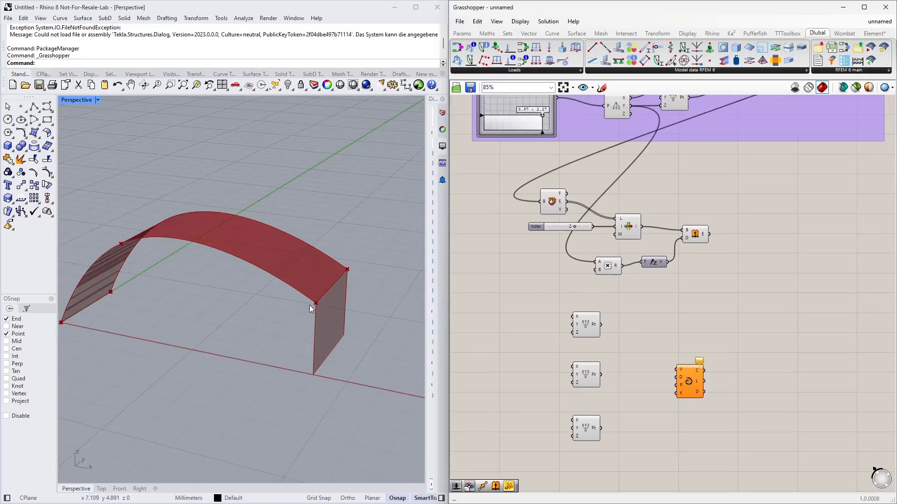
pyautogui.scroll(-3, 531, 285)
pyautogui.moveTo(527, 223); pyautogui.dragTo(554, 223, button='right')
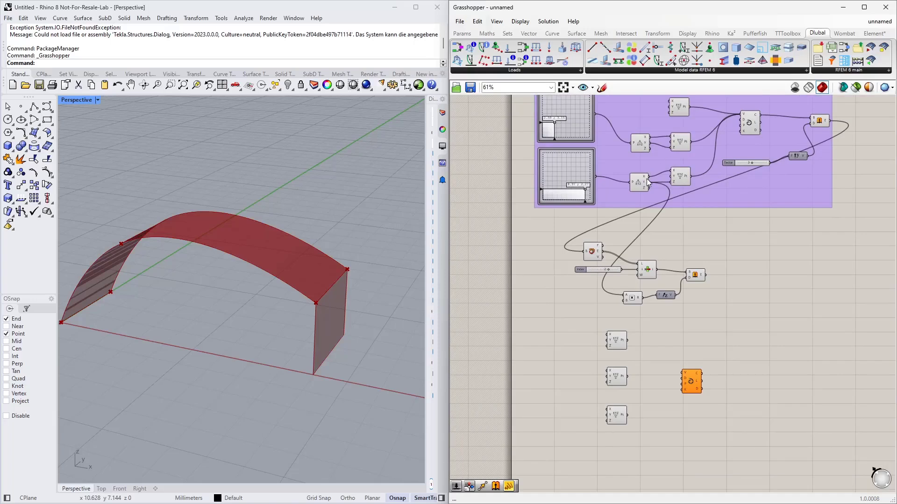
pyautogui.moveTo(649, 177); pyautogui.dragTo(607, 333)
pyautogui.moveTo(649, 176); pyautogui.dragTo(608, 371)
pyautogui.moveTo(648, 176); pyautogui.dragTo(608, 409)
pyautogui.moveTo(608, 408); pyautogui.dragTo(604, 351, button='right')
# Step: Check the first Construct Point's location at the wall's base corner and create a Number Slider starting at 0 beside that component
pyautogui.moveTo(340, 335); pyautogui.dragTo(301, 335, button='right')
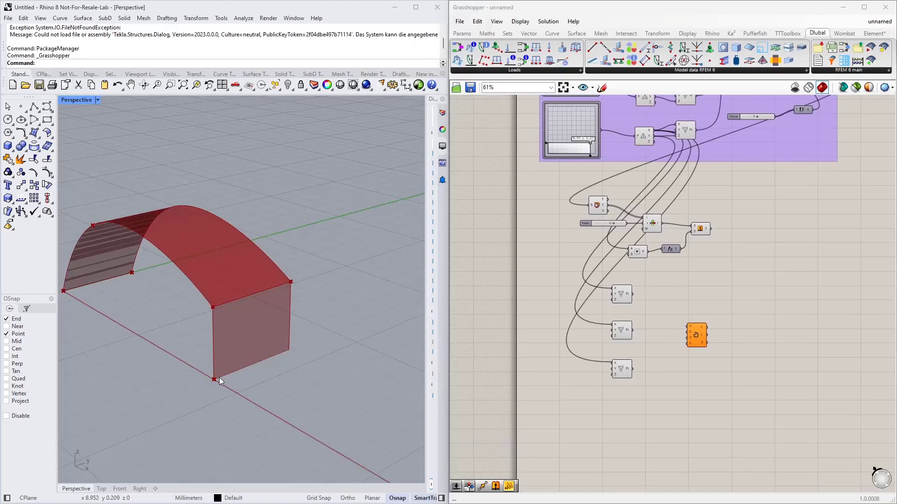
pyautogui.scroll(3, 605, 311)
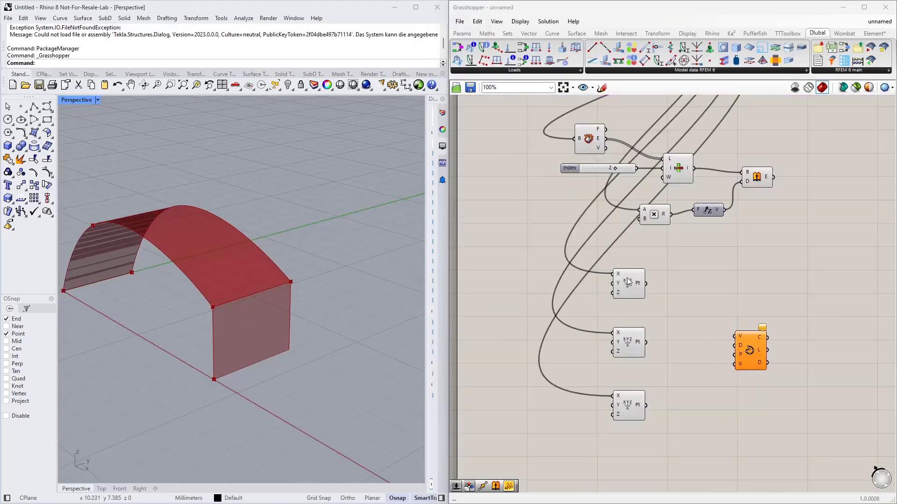
pyautogui.click(628, 284)
pyautogui.scroll(2, 220, 376)
pyautogui.scroll(4, 216, 378)
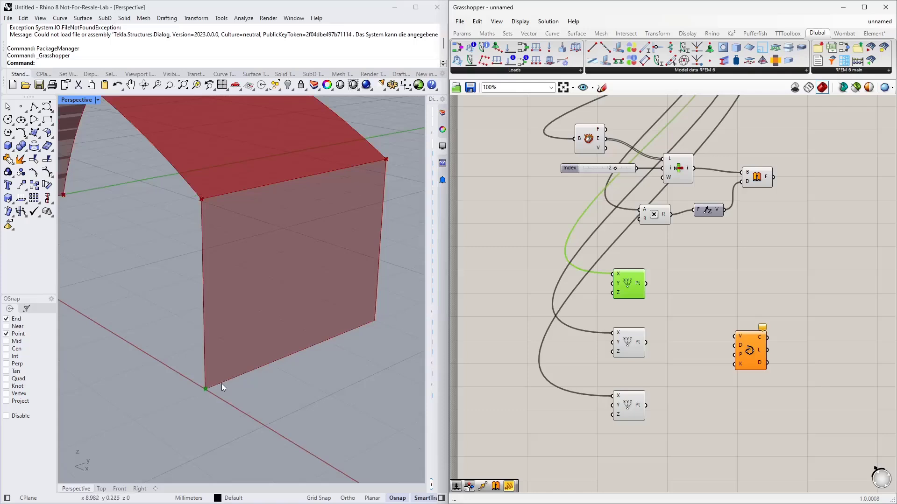
pyautogui.doubleClick(484, 279)
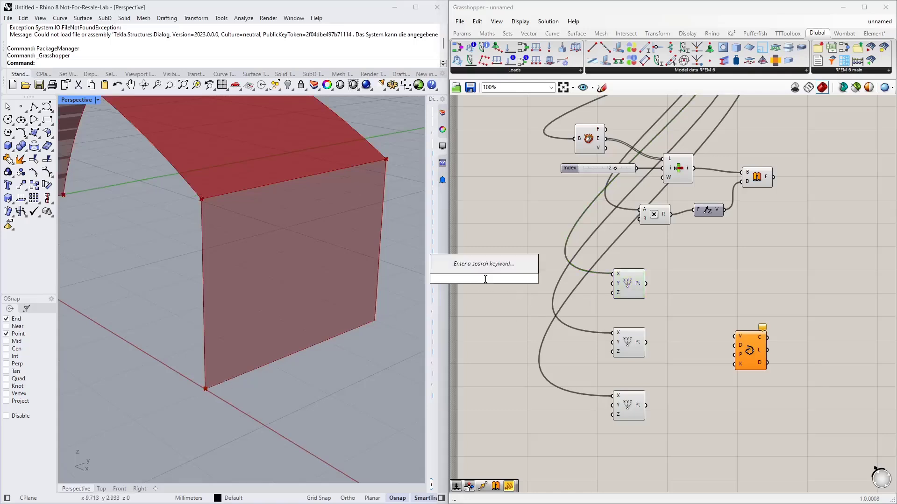
pyautogui.write('0..10')
pyautogui.press('Return')
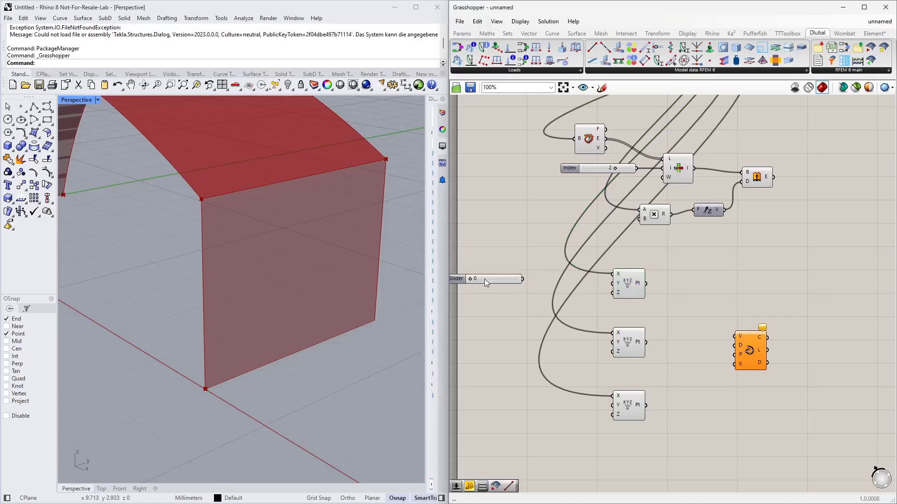
# Step: Change the new slider to floating point, set it to 0.289, and place it before the first Construct Point
pyautogui.scroll(2, 486, 281)
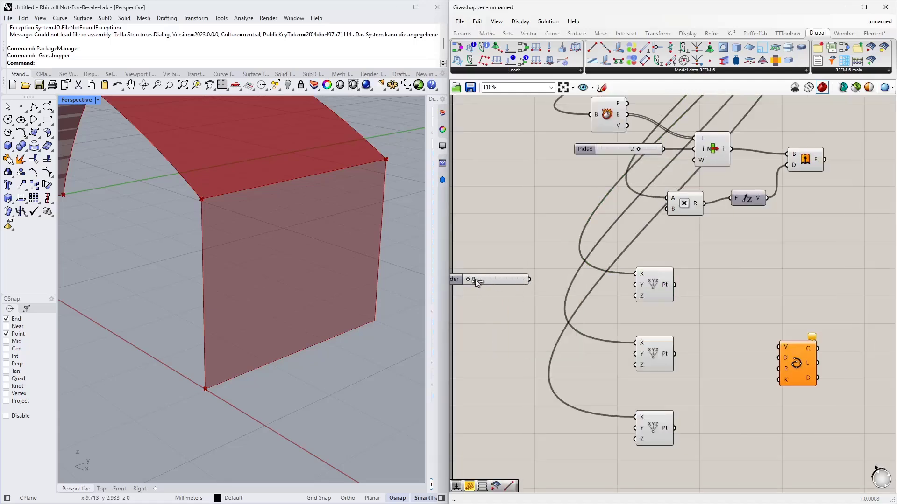
pyautogui.rightClick(506, 281)
pyautogui.moveTo(547, 309)
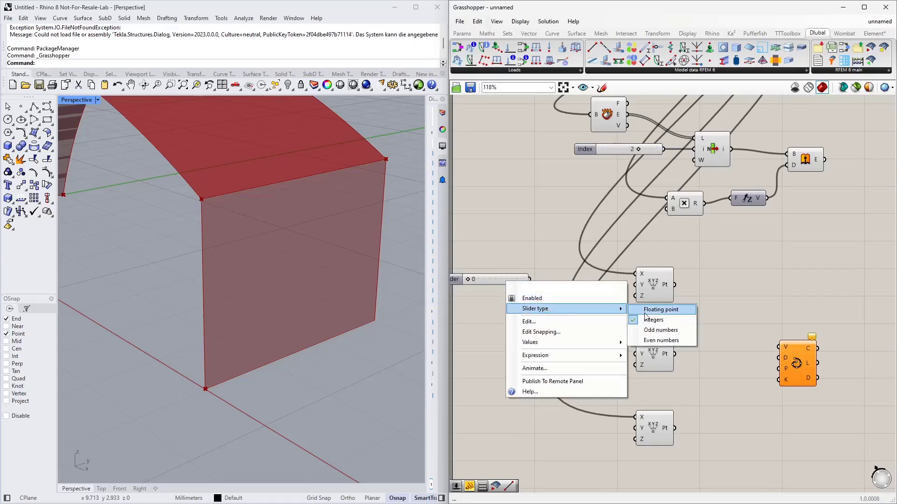
pyautogui.click(651, 310)
pyautogui.moveTo(497, 280); pyautogui.dragTo(515, 276)
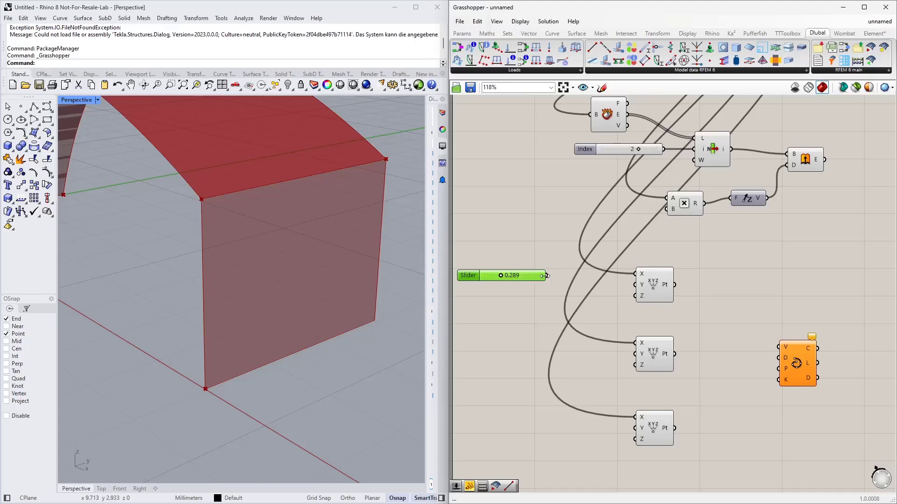
# Step: Connect the slider to the first Construct Point's Y input and set its value to 0.279
pyautogui.moveTo(550, 277); pyautogui.dragTo(635, 284)
pyautogui.scroll(-2, 598, 301)
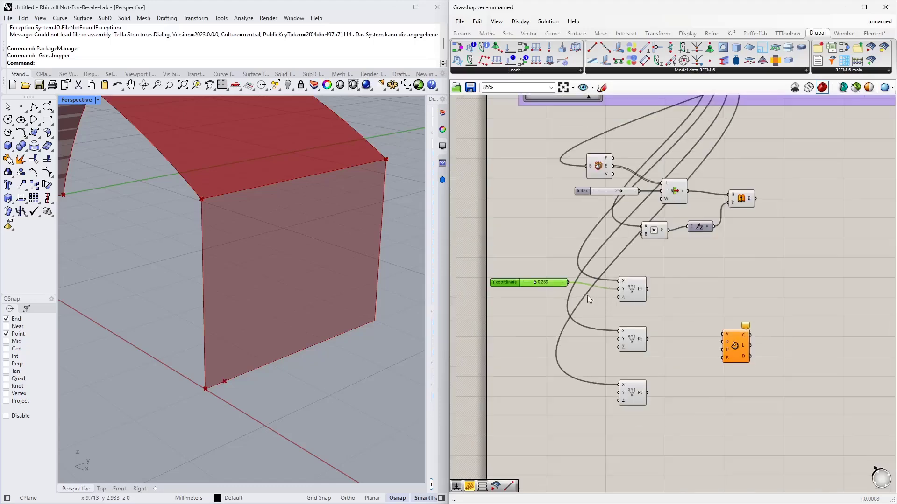
pyautogui.scroll(1, 587, 295)
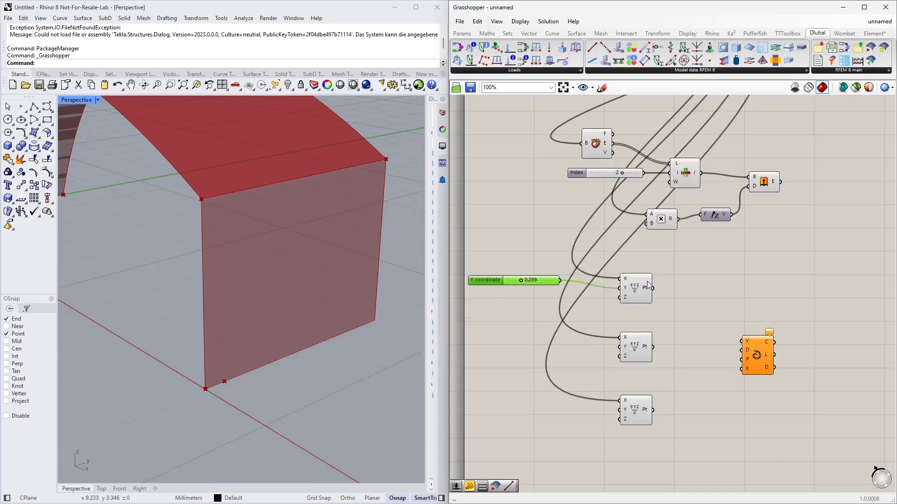
pyautogui.click(638, 295)
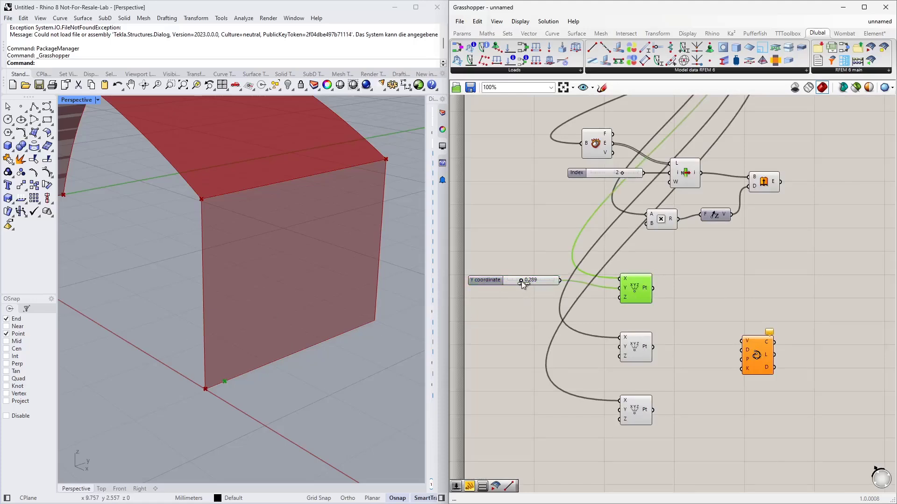
pyautogui.moveTo(517, 281); pyautogui.dragTo(523, 281)
# Step: Align the Y coordinate slider with the first Construct Point's Y input
pyautogui.moveTo(500, 318); pyautogui.dragTo(545, 243, button='right')
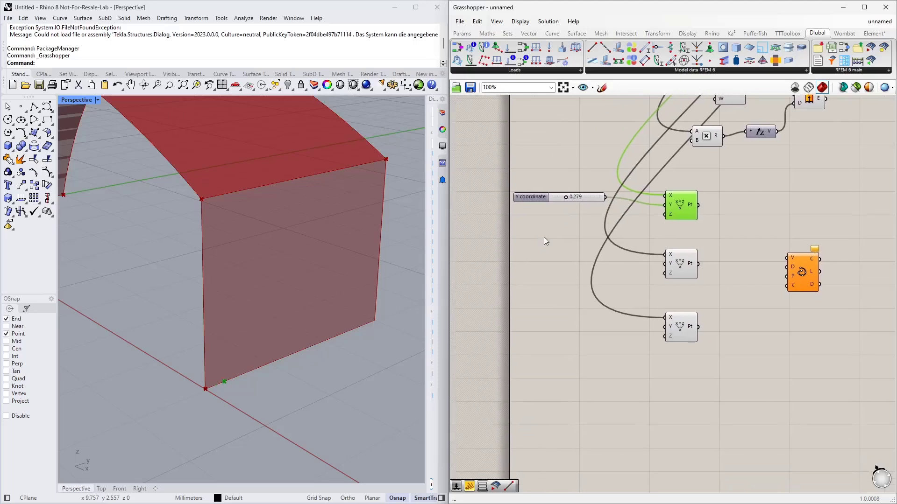
pyautogui.click(532, 196)
pyautogui.click(534, 204)
pyautogui.click(577, 267)
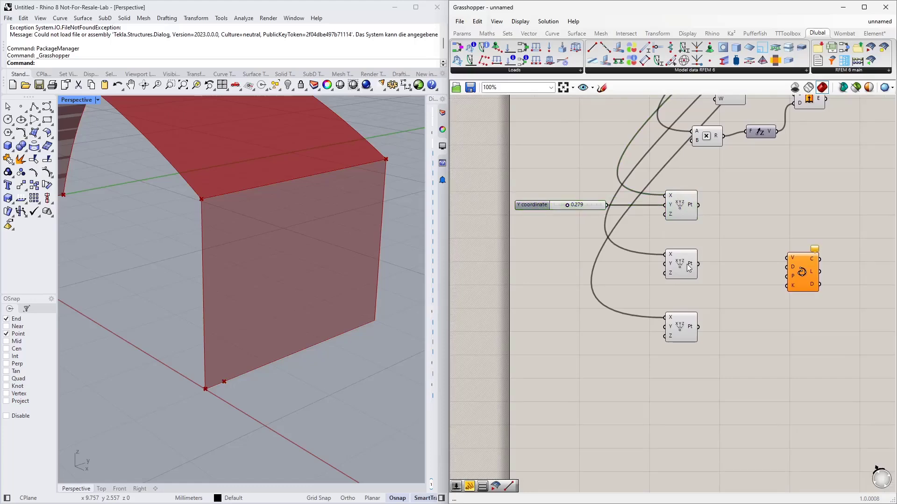
# Step: Add a Division component with a divisor of 2 just below the purple roof group
pyautogui.scroll(-2, 586, 357)
pyautogui.scroll(-3, 688, 307)
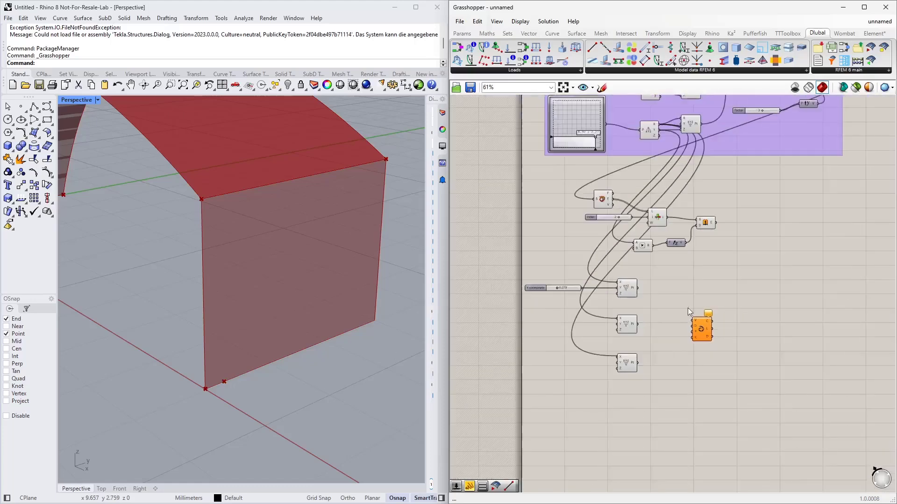
pyautogui.scroll(3, 716, 261)
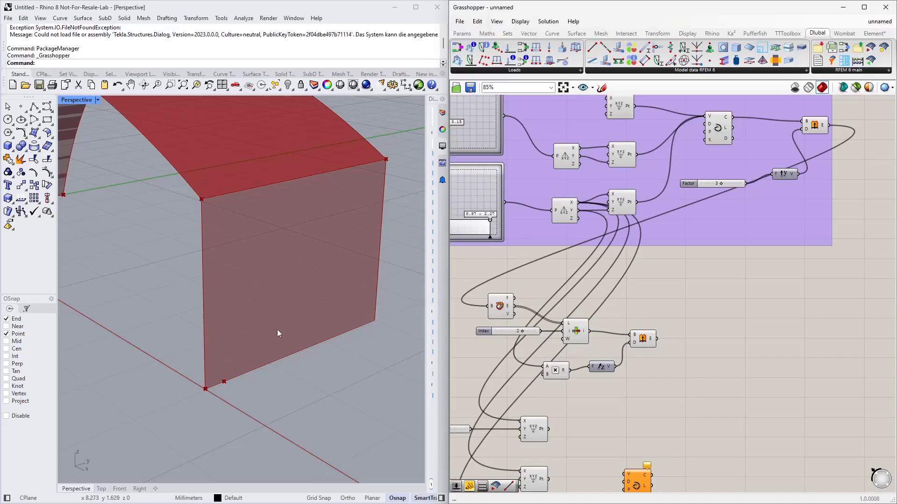
pyautogui.doubleClick(694, 278)
pyautogui.write('division')
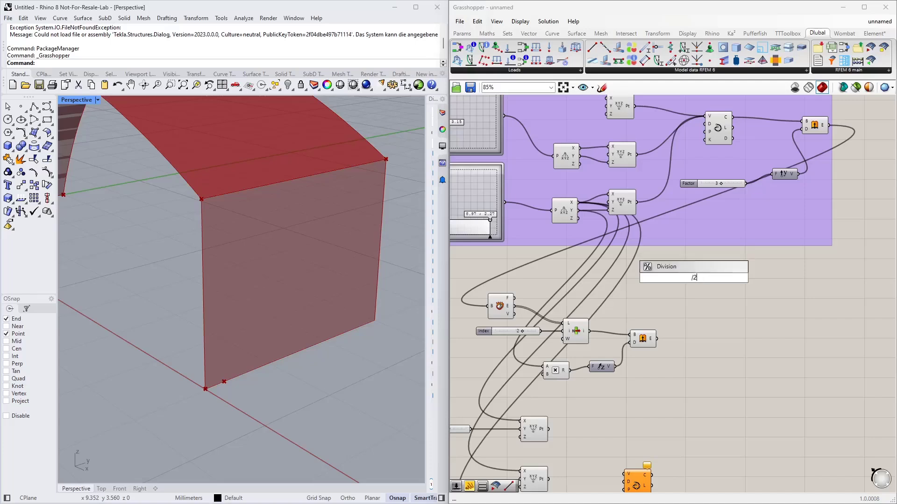
pyautogui.press('Return')
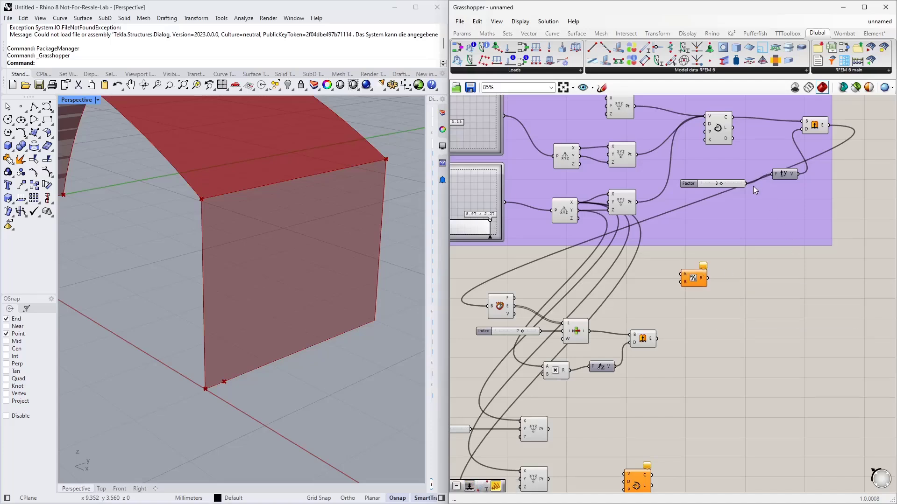
# Step: Feed the Factor slider into the Division's A input and the halved result into the second Construct Point's Y input
pyautogui.moveTo(747, 184); pyautogui.dragTo(682, 274)
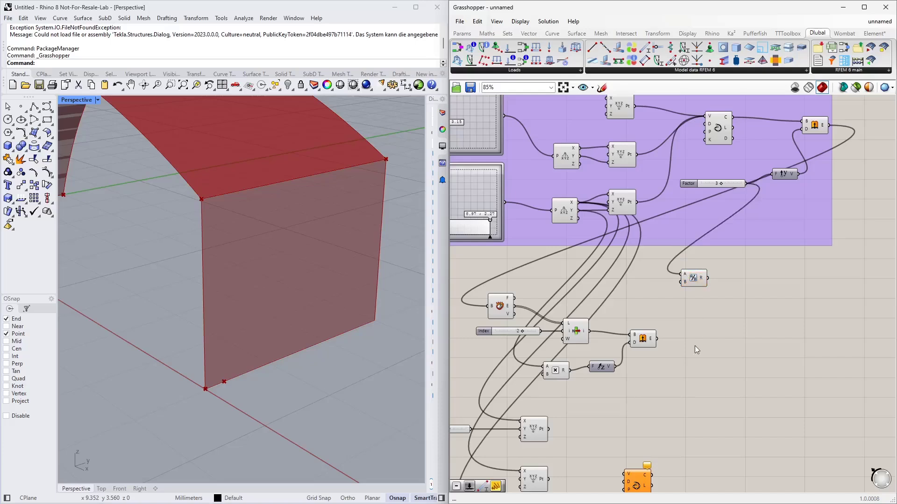
pyautogui.moveTo(694, 346); pyautogui.dragTo(741, 178, button='right')
pyautogui.moveTo(741, 179); pyautogui.dragTo(568, 373)
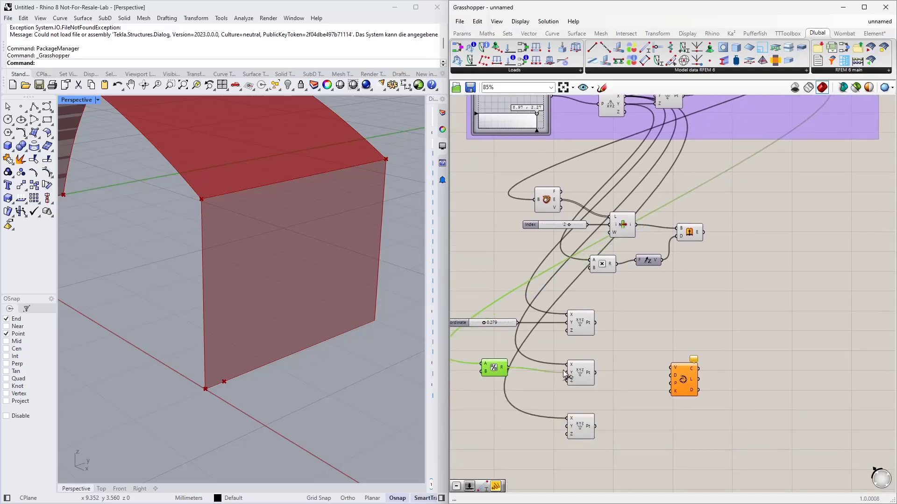
pyautogui.moveTo(521, 403); pyautogui.dragTo(583, 339, button='right')
# Step: Add a floating-point slider from 1 to 4, connect it to the second Construct Point's Z input, and set it to 1.788
pyautogui.doubleClick(514, 332)
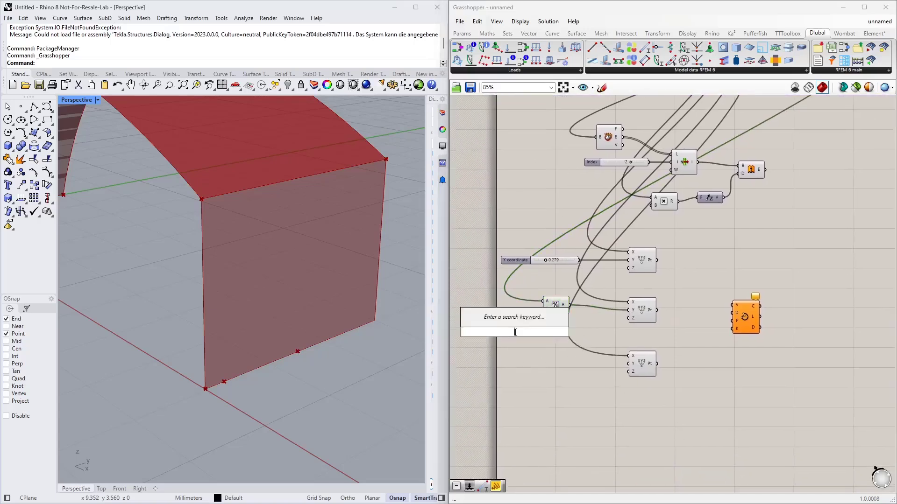
pyautogui.write('1<4')
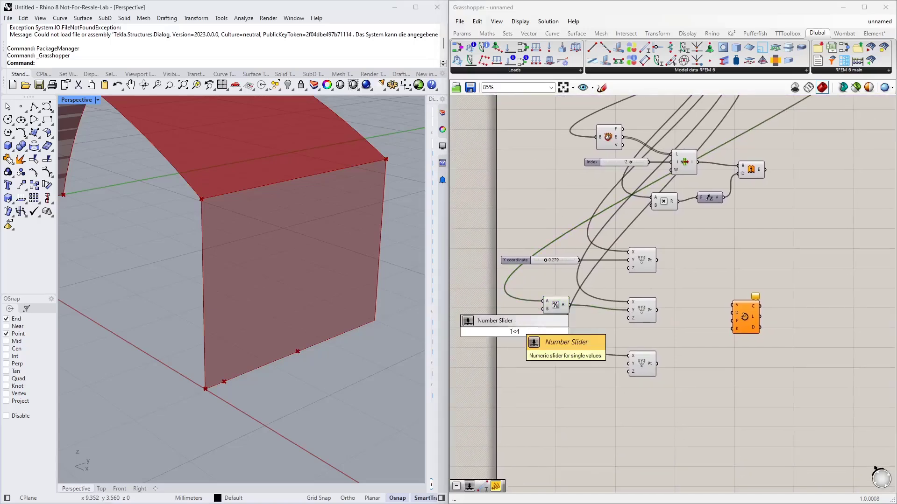
pyautogui.press('Return')
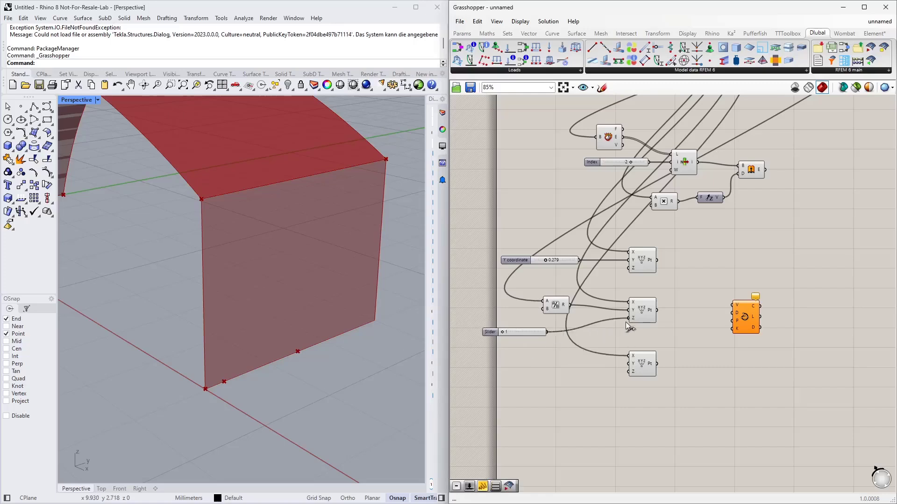
pyautogui.moveTo(519, 332); pyautogui.dragTo(530, 332)
pyautogui.rightClick(498, 333)
pyautogui.moveTo(551, 361)
pyautogui.click(636, 361)
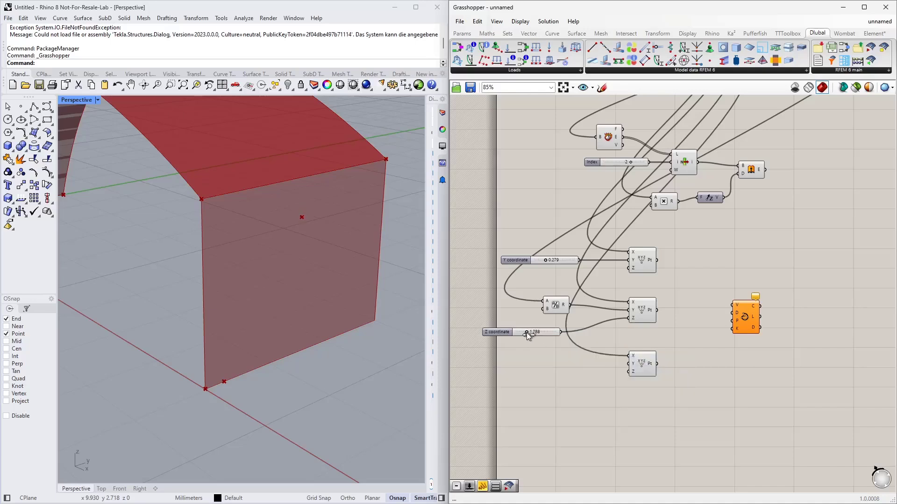
pyautogui.moveTo(547, 334); pyautogui.dragTo(553, 327)
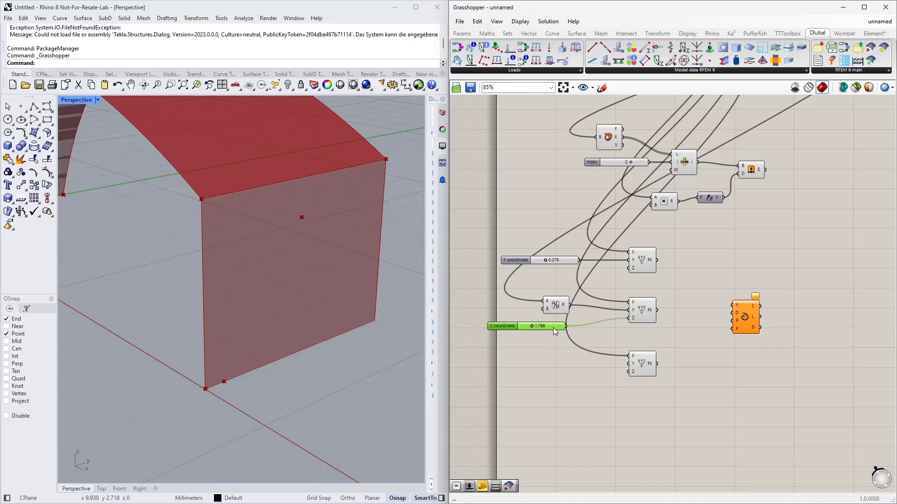
# Step: Add a Subtraction component fed by the Factor slider at input A, and place it before the third Construct Point
pyautogui.moveTo(553, 327); pyautogui.dragTo(538, 277, button='right')
pyautogui.moveTo(318, 320); pyautogui.dragTo(315, 346, button='right')
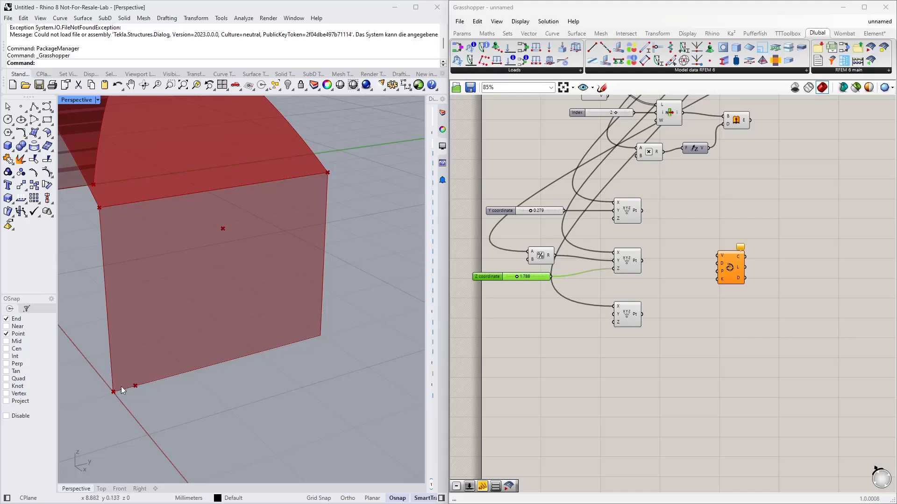
pyautogui.scroll(5, 707, 229)
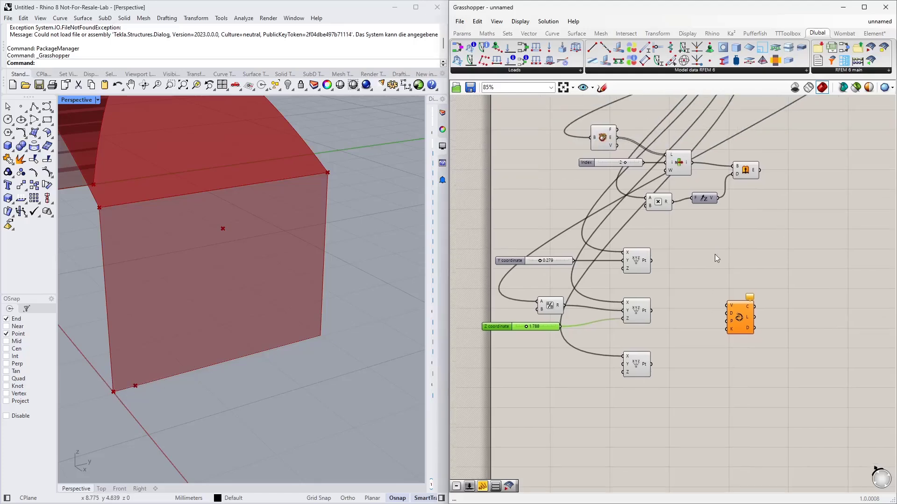
pyautogui.doubleClick(739, 301)
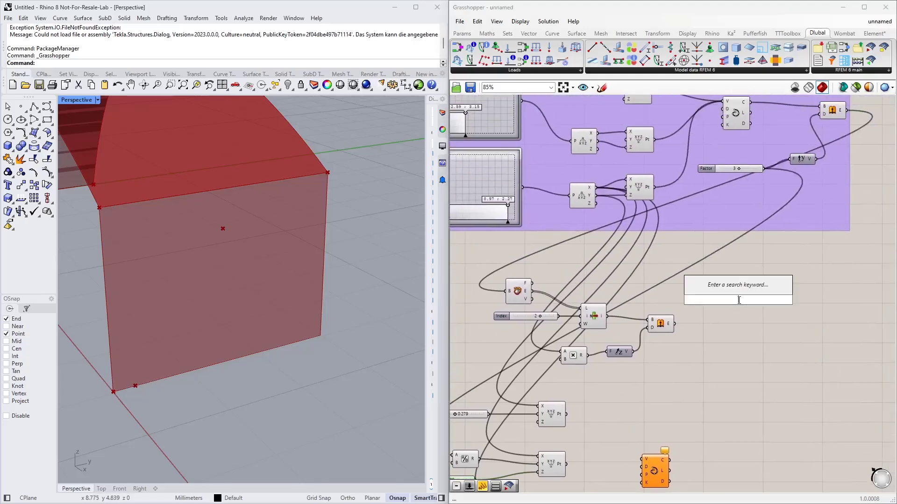
pyautogui.write('subtraction')
pyautogui.press('Return')
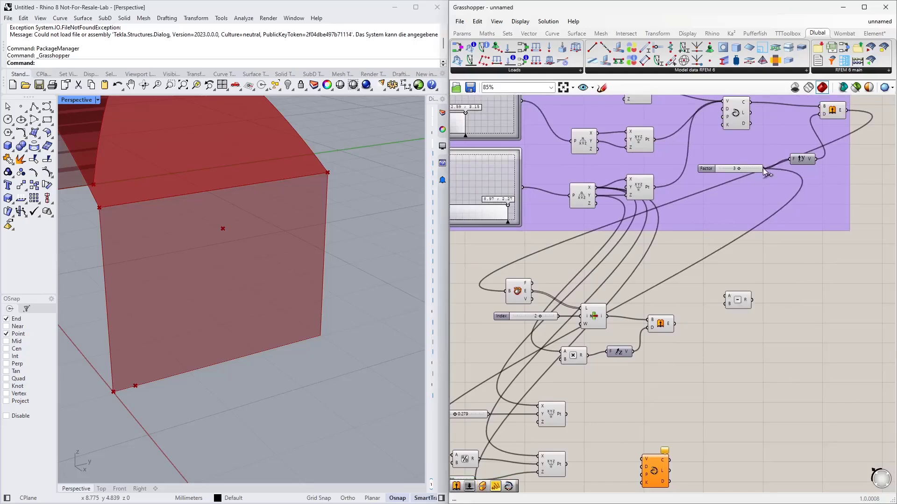
pyautogui.moveTo(763, 168); pyautogui.dragTo(727, 296)
pyautogui.moveTo(727, 343); pyautogui.dragTo(817, 192, button='right')
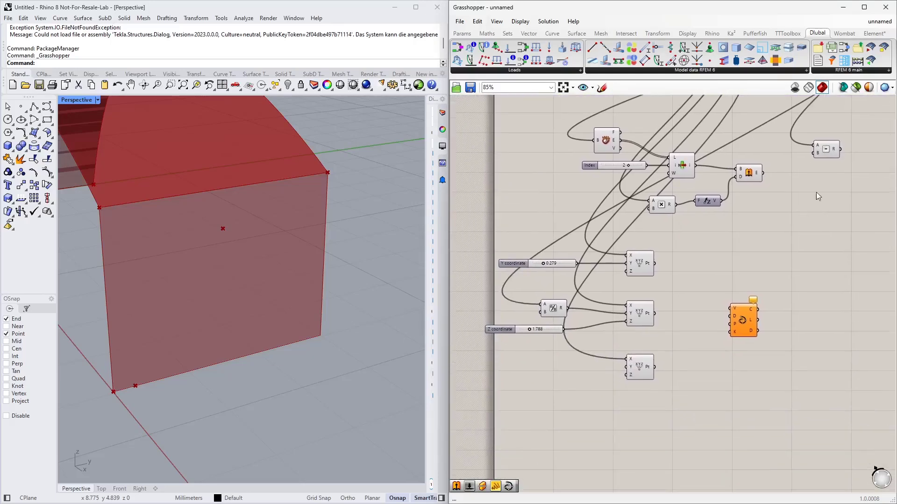
pyautogui.moveTo(822, 145); pyautogui.dragTo(559, 367)
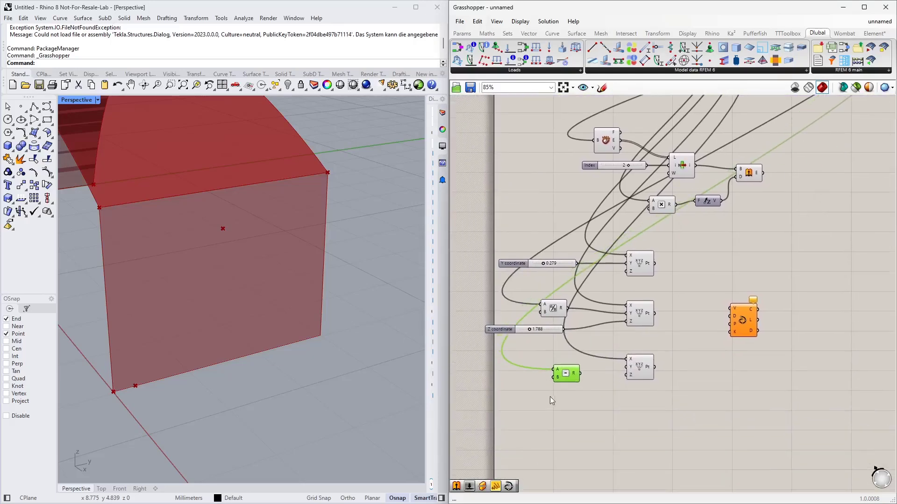
# Step: Wire the Y coordinate slider, set to 0.228, into Subtraction's B input and the difference into the third Construct Point's Y input
pyautogui.moveTo(536, 363); pyautogui.dragTo(580, 330, button='right')
pyautogui.scroll(3, 579, 330)
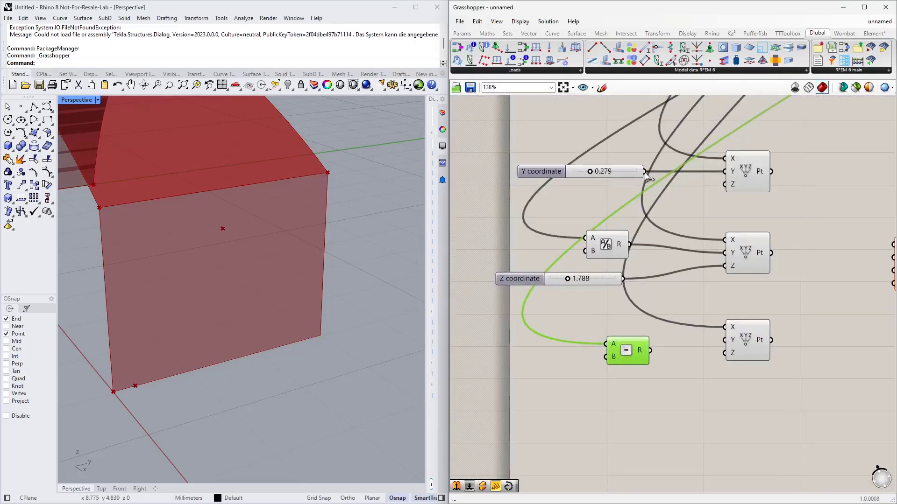
pyautogui.moveTo(645, 171); pyautogui.dragTo(606, 357)
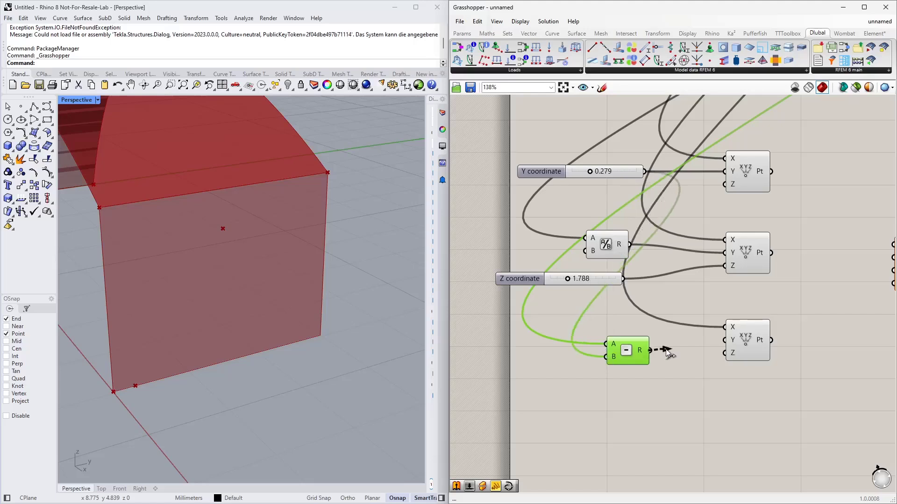
pyautogui.moveTo(667, 351); pyautogui.dragTo(725, 340)
pyautogui.moveTo(632, 352); pyautogui.dragTo(650, 346)
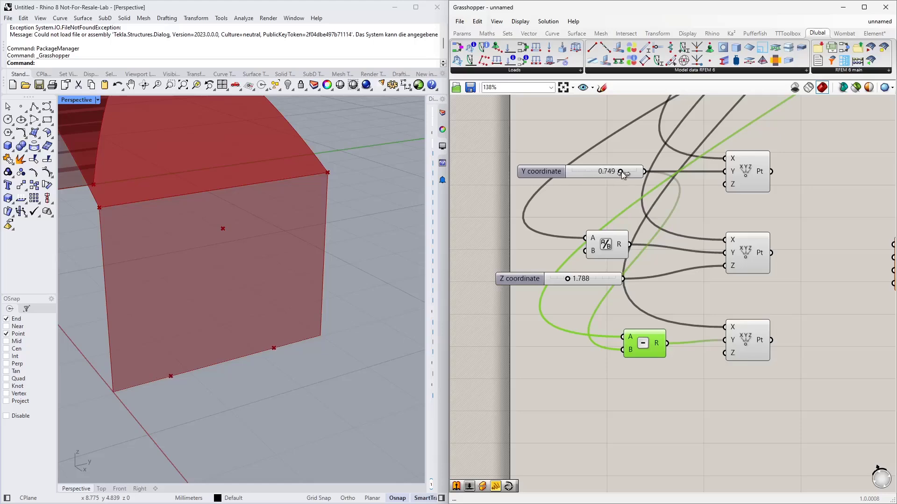
pyautogui.moveTo(621, 172); pyautogui.dragTo(586, 178)
# Step: Connect all three Construct Point outputs to the curve component's V input to form the arch on the end wall
pyautogui.scroll(-3, 598, 302)
pyautogui.moveTo(679, 254); pyautogui.dragTo(686, 319, button='right')
pyautogui.moveTo(647, 214); pyautogui.dragTo(736, 267)
pyautogui.moveTo(647, 272); pyautogui.dragTo(736, 266)
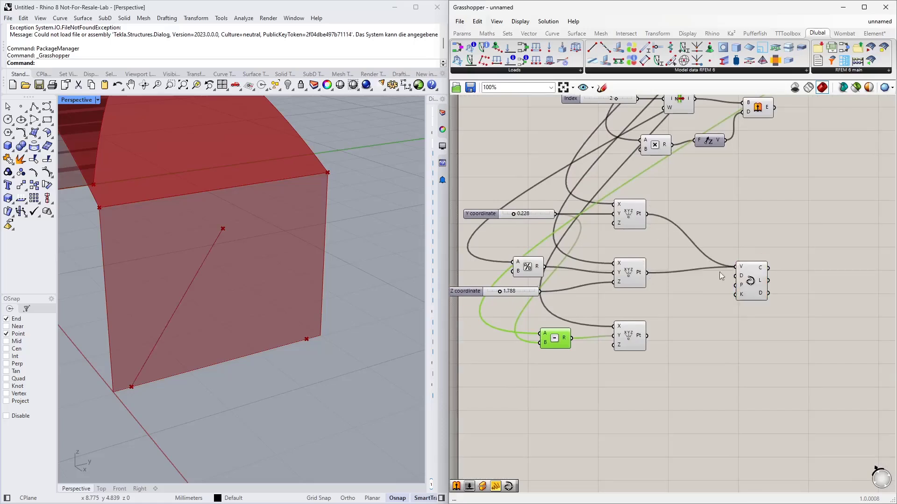
pyautogui.keyDown('shift'); pyautogui.moveTo(648, 335); pyautogui.dragTo(740, 267); pyautogui.keyUp('shift')
pyautogui.moveTo(198, 270); pyautogui.dragTo(222, 282, button='right')
pyautogui.scroll(-3, 223, 278)
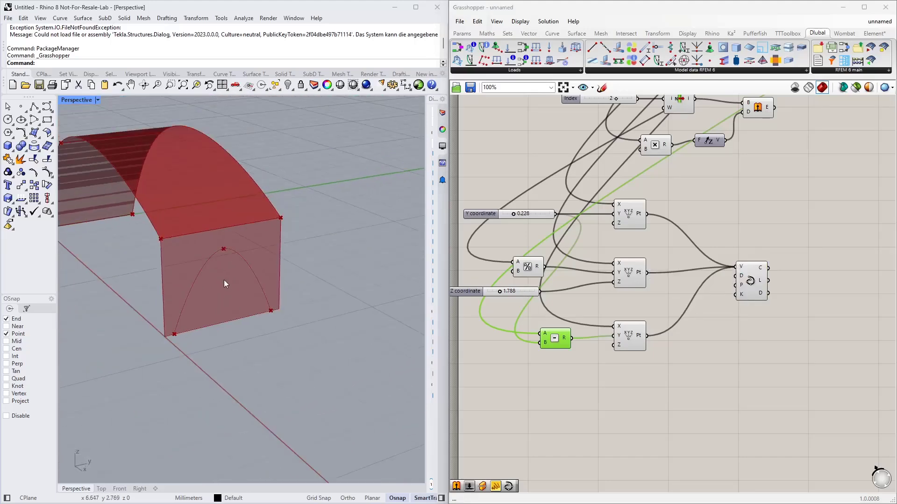
pyautogui.moveTo(826, 255); pyautogui.dragTo(657, 322, button='right')
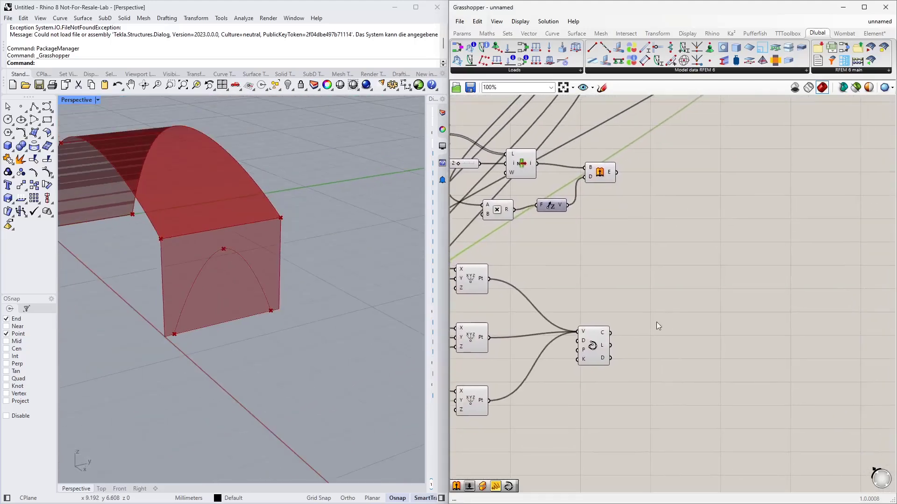
pyautogui.moveTo(592, 352); pyautogui.dragTo(581, 358)
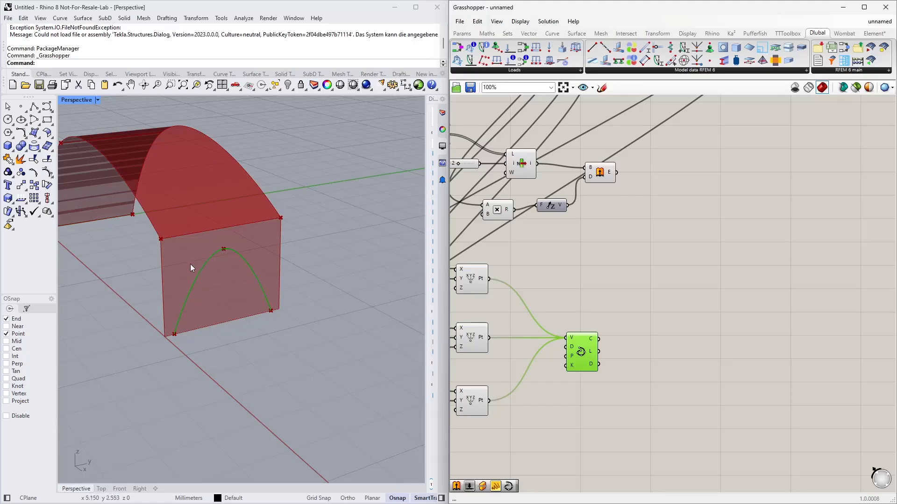
# Step: Add a Split Brep component and connect the extruded wall's output to its Brep input
pyautogui.doubleClick(664, 252)
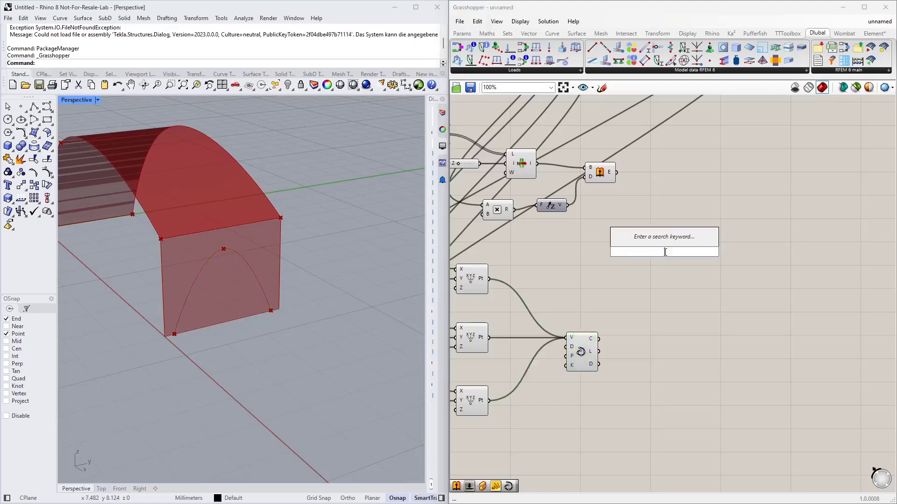
pyautogui.write('plit')
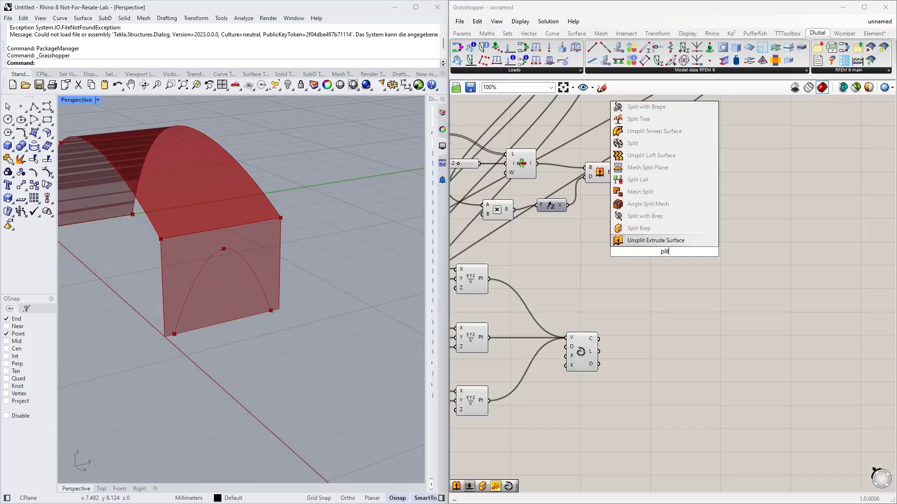
pyautogui.click(639, 228)
pyautogui.click(610, 173)
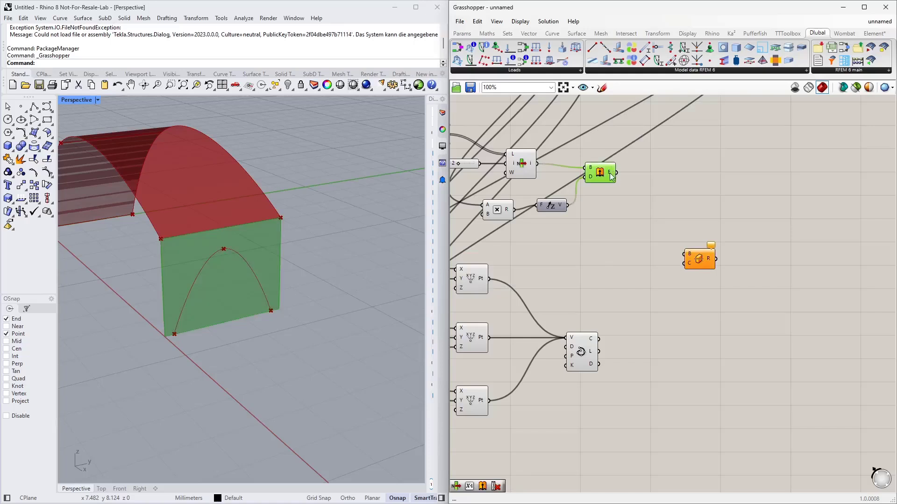
pyautogui.click(615, 190)
pyautogui.click(608, 176)
pyautogui.moveTo(616, 172); pyautogui.dragTo(720, 251)
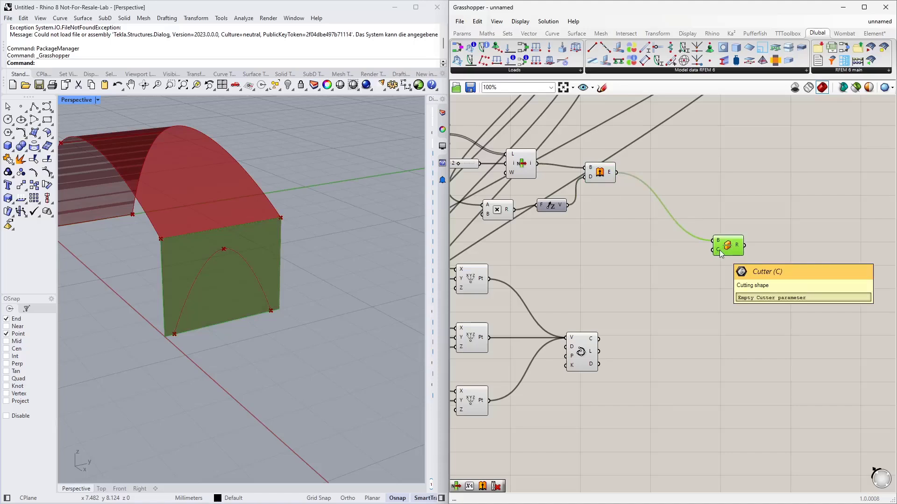
# Step: Add a Unit X vector component below and beside the arch curve component
pyautogui.click(592, 352)
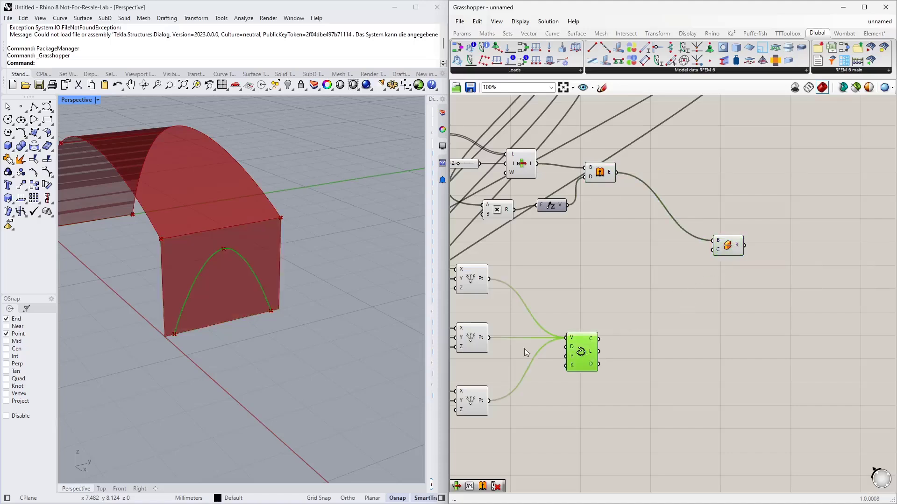
pyautogui.doubleClick(660, 352)
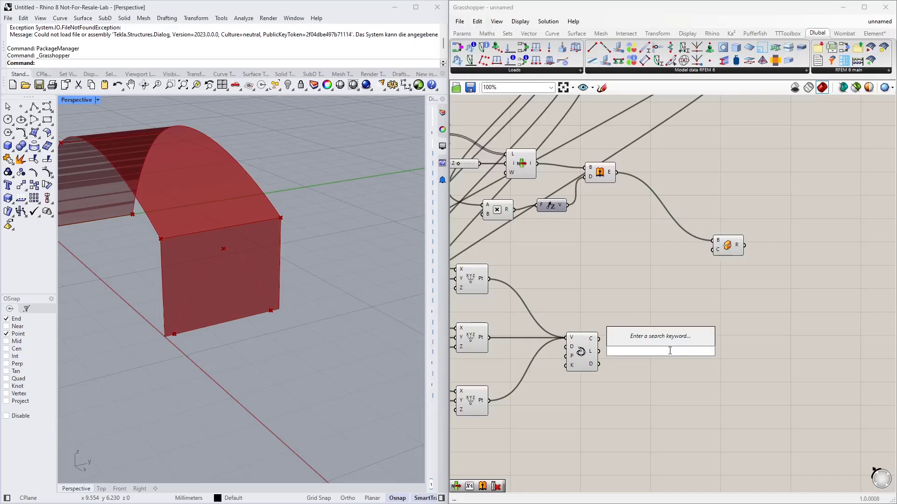
pyautogui.write('x')
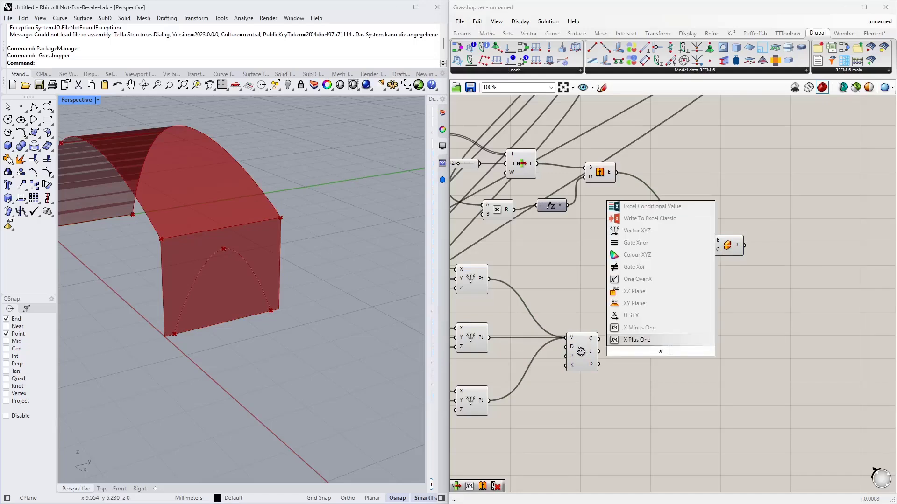
pyautogui.click(657, 320)
pyautogui.moveTo(663, 358); pyautogui.dragTo(656, 410)
# Step: Add an Extrude component with the arch curve as its base and the Unit X vector as its direction
pyautogui.doubleClick(658, 366)
pyautogui.write('extr')
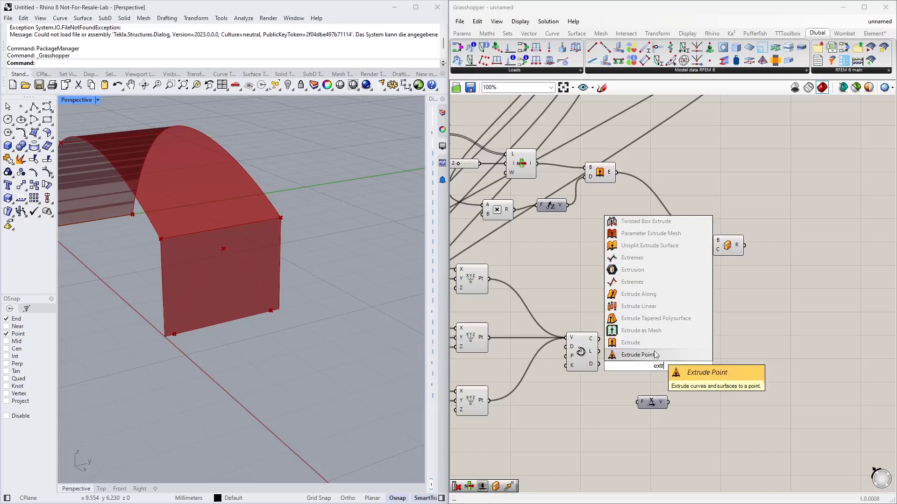
pyautogui.click(631, 343)
pyautogui.moveTo(599, 339); pyautogui.dragTo(646, 362)
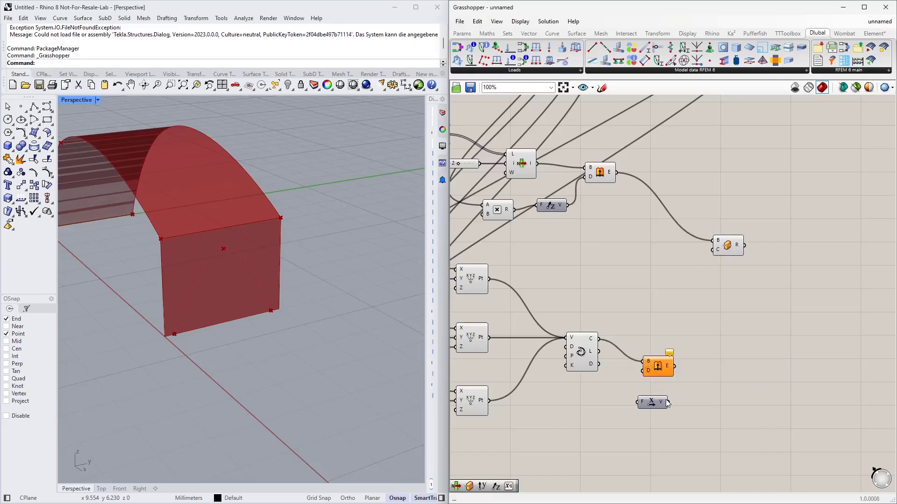
pyautogui.moveTo(669, 402); pyautogui.dragTo(642, 370)
# Step: Connect the extruded arch surface to the Split Brep component's Cutter input
pyautogui.moveTo(172, 328); pyautogui.dragTo(264, 315, button='right')
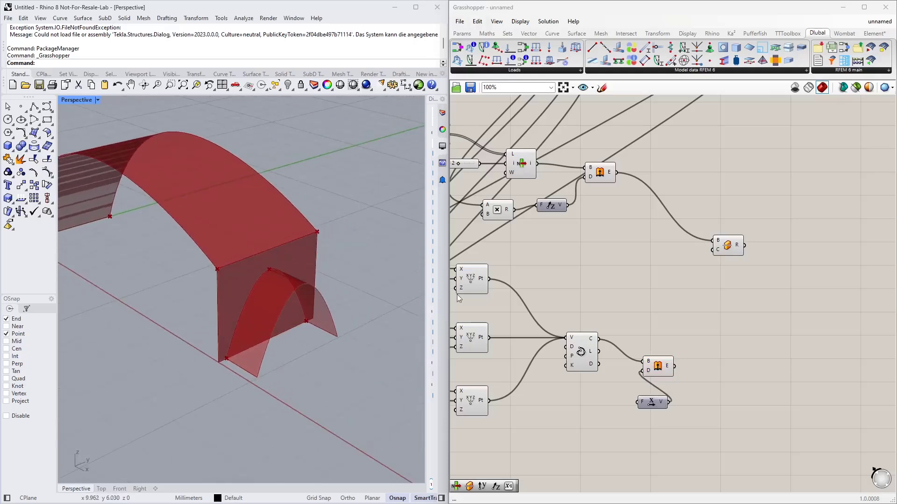
pyautogui.moveTo(668, 373); pyautogui.dragTo(715, 265)
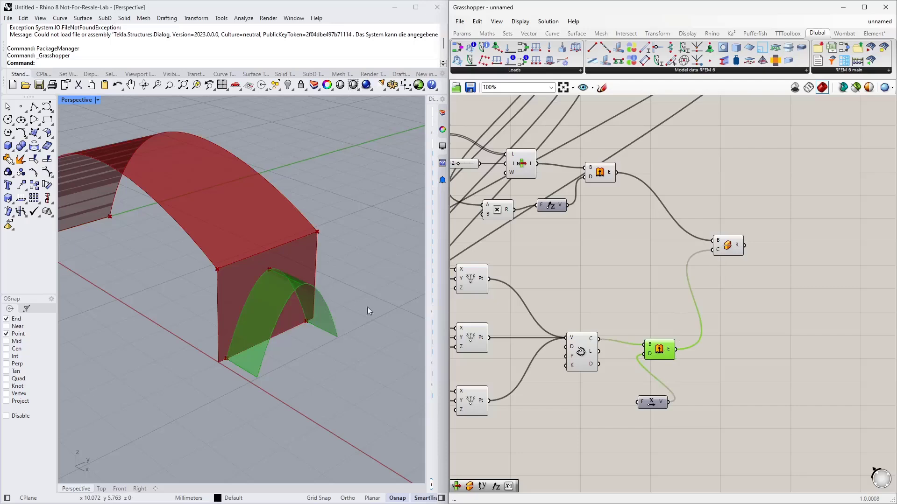
pyautogui.click(766, 272)
# Step: Add a List Item component and place it just beyond and below the Split Brep component
pyautogui.moveTo(766, 272); pyautogui.dragTo(607, 285, button='right')
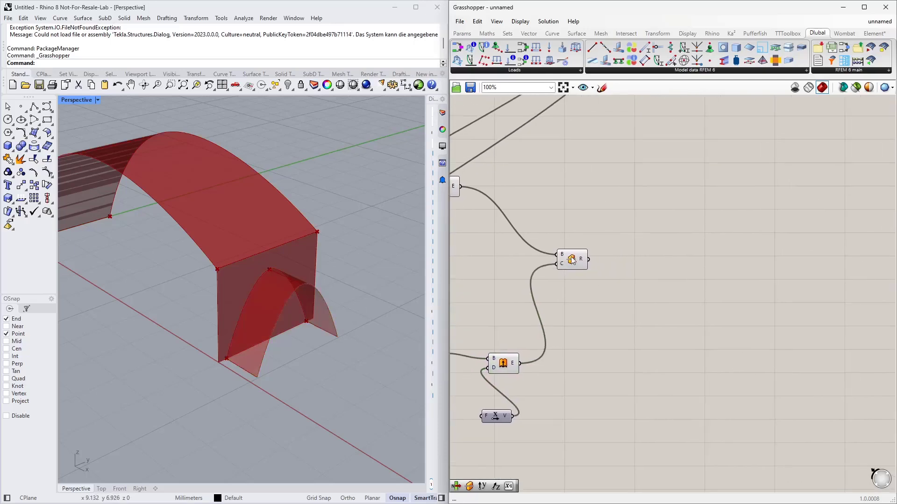
pyautogui.moveTo(583, 260)
pyautogui.doubleClick(630, 257)
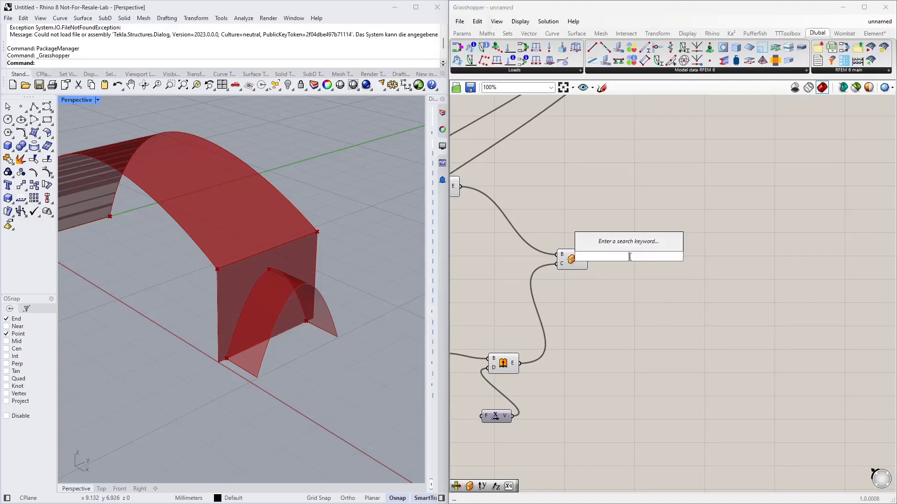
pyautogui.write('list item')
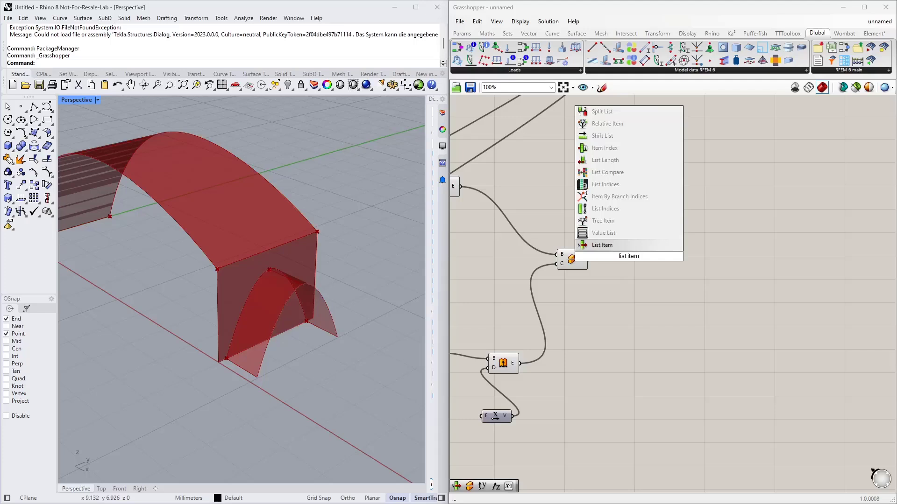
pyautogui.press('Return')
pyautogui.moveTo(627, 257); pyautogui.dragTo(623, 308)
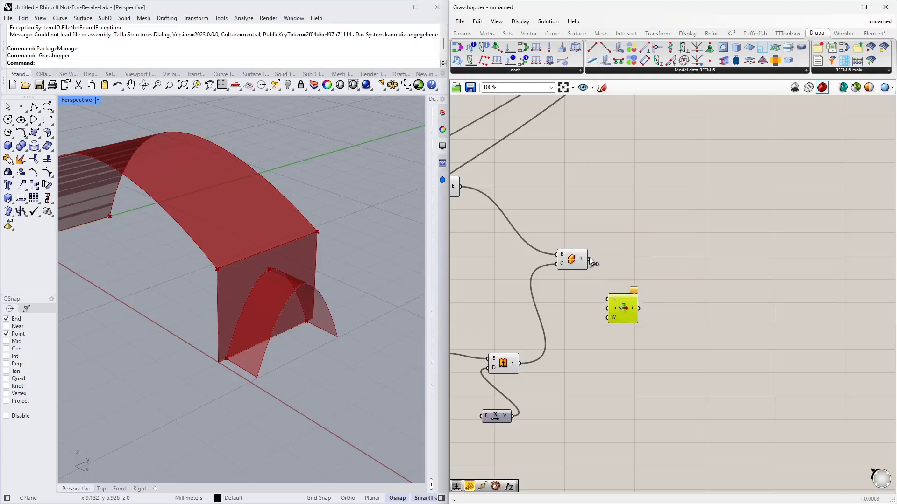
# Step: Connect the Split Brep result to the List Item component's list input and place List Item further beyond Split Brep
pyautogui.moveTo(589, 260); pyautogui.dragTo(608, 299)
pyautogui.moveTo(624, 311); pyautogui.dragTo(662, 280)
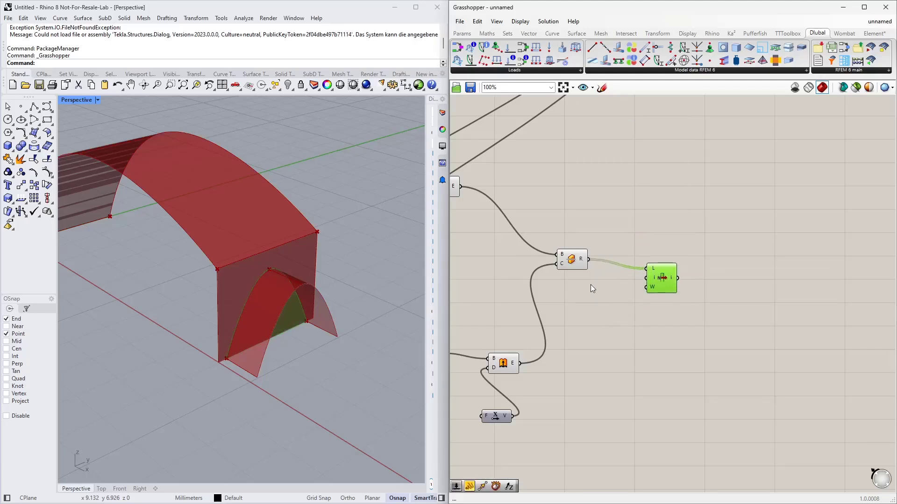
pyautogui.click(591, 285)
# Step: Add a number slider ranging from 0 to 1 and connect it to the List Item's index input
pyautogui.doubleClick(572, 300)
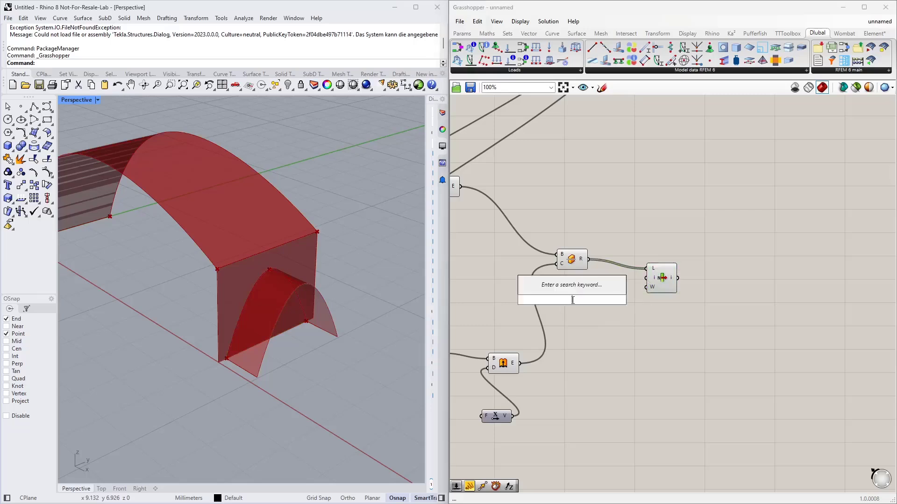
pyautogui.write('0<1')
pyautogui.press('Return')
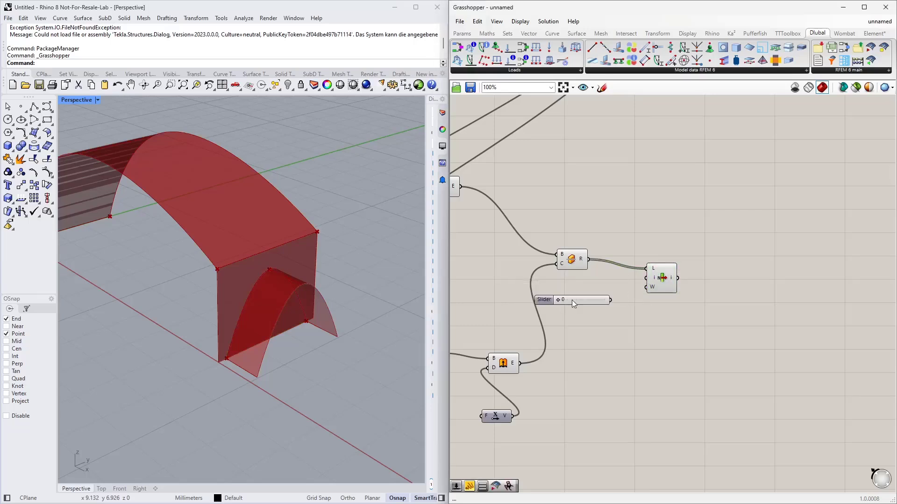
pyautogui.scroll(3, 616, 300)
pyautogui.moveTo(604, 299); pyautogui.dragTo(662, 263)
# Step: Set the List Item's index slider to 1 to pick the end wall piece with the arched opening
pyautogui.moveTo(318, 317); pyautogui.dragTo(246, 301, button='right')
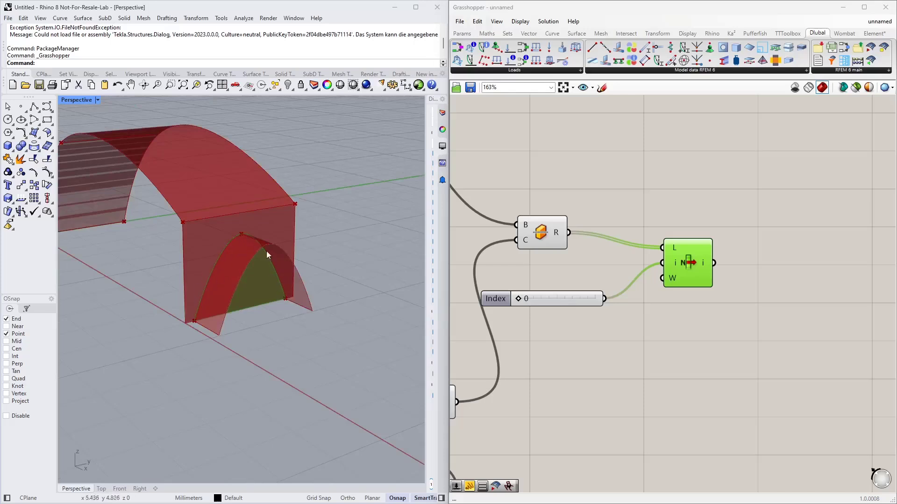
pyautogui.moveTo(560, 299); pyautogui.dragTo(570, 282)
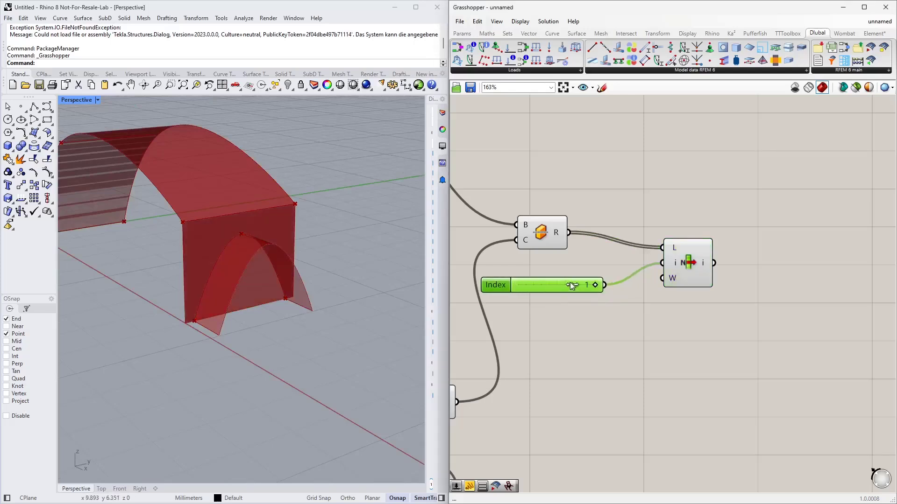
pyautogui.click(696, 266)
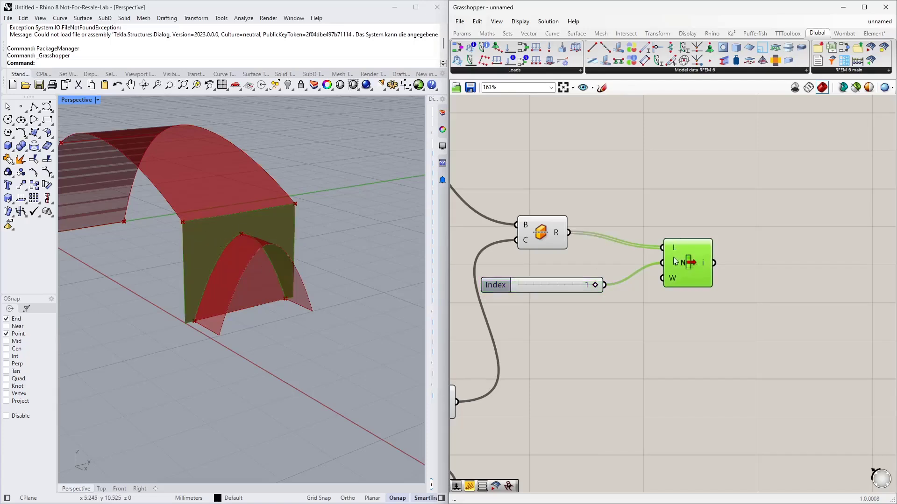
# Step: Hide the previews of the extruded arch, the Split Brep and the extruded wall so only the cut end wall shows
pyautogui.scroll(-4, 677, 262)
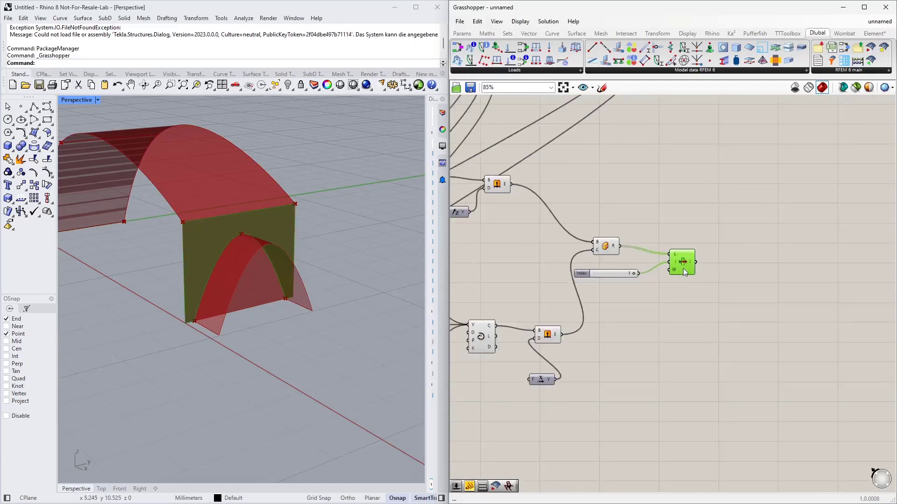
pyautogui.middleClick(555, 334)
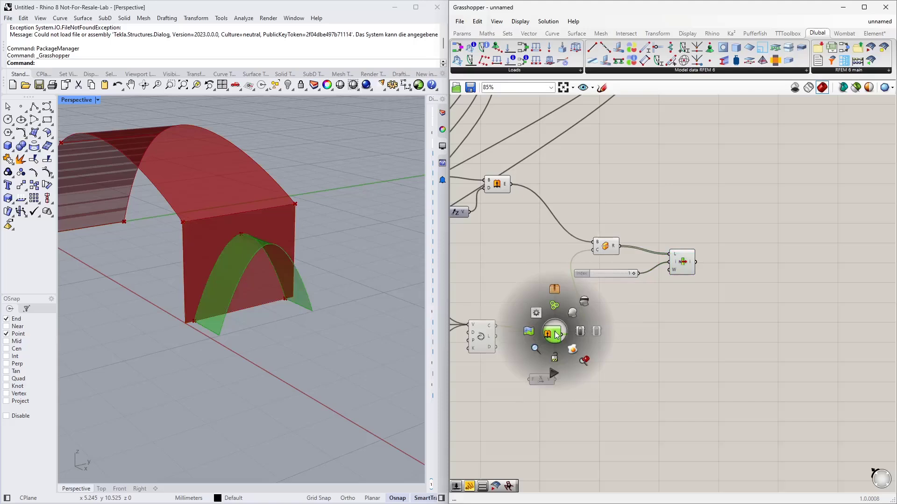
pyautogui.middleClick(606, 246)
pyautogui.click(631, 227)
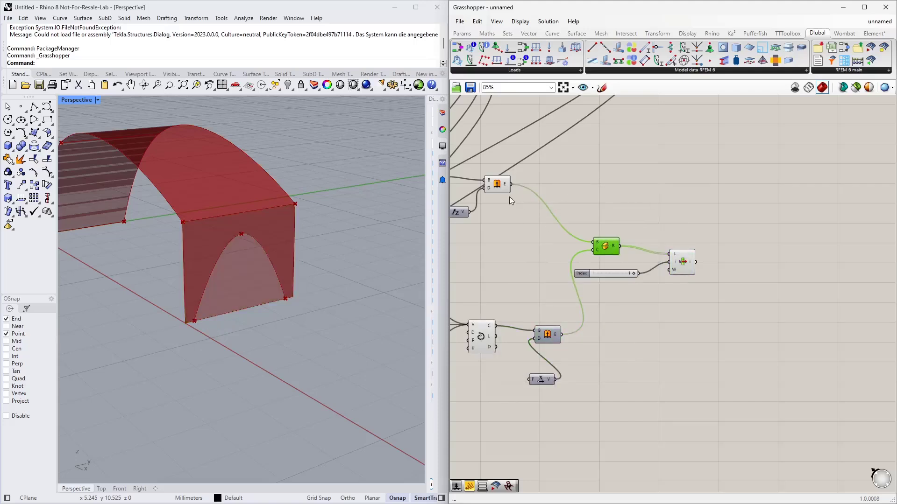
pyautogui.click(498, 184)
pyautogui.middleClick(500, 183)
pyautogui.click(535, 158)
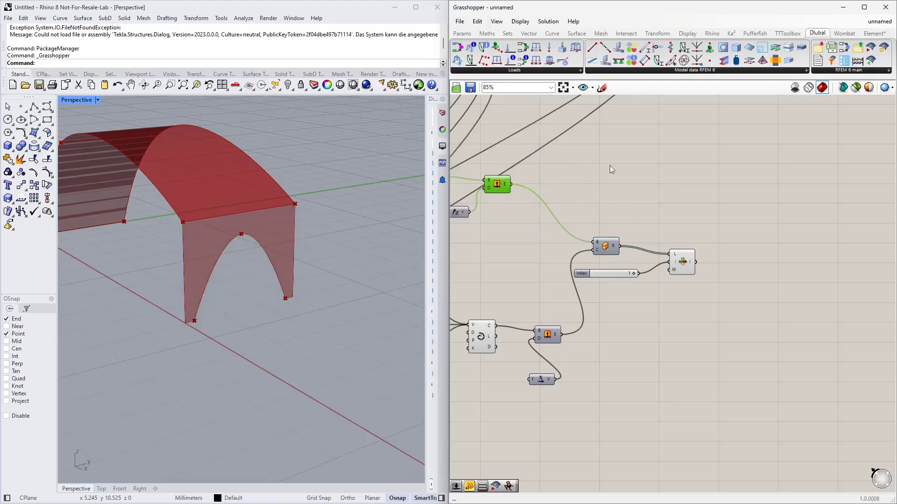
pyautogui.click(610, 165)
pyautogui.moveTo(305, 240); pyautogui.dragTo(465, 241, button='right')
pyautogui.click(683, 254)
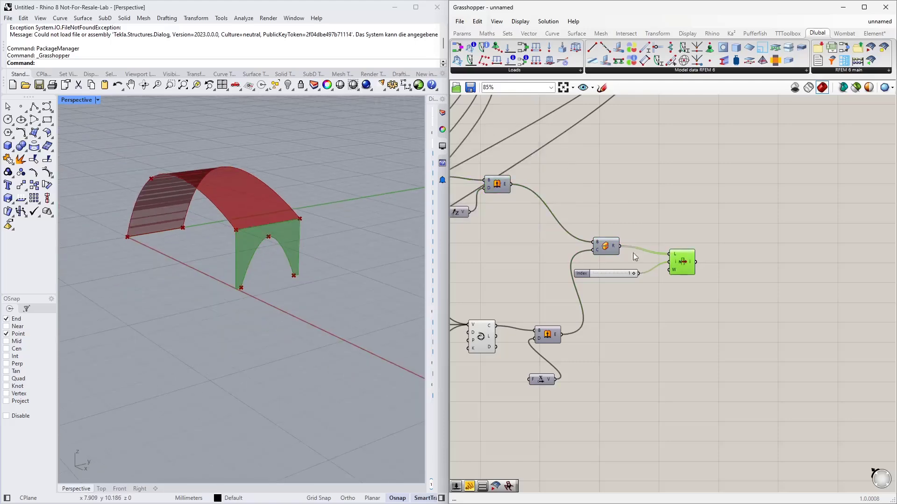
# Step: Group all the end wall and arched opening components and move the group slightly away from the group above
pyautogui.scroll(-3, 568, 240)
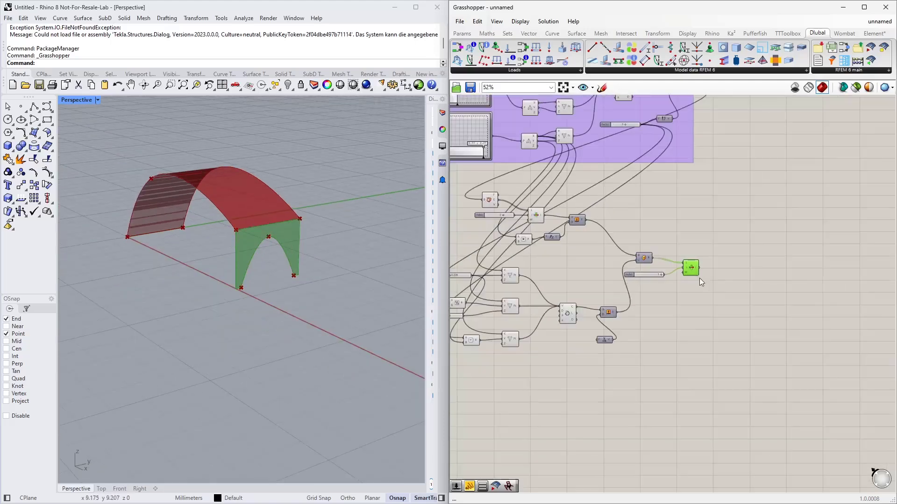
pyautogui.moveTo(805, 397); pyautogui.dragTo(498, 190)
pyautogui.rightClick(540, 235)
pyautogui.click(565, 307)
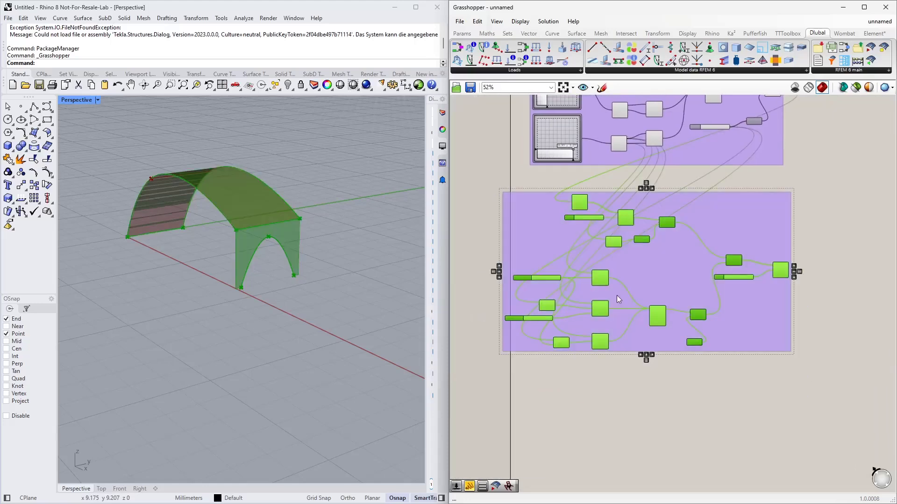
pyautogui.moveTo(660, 251); pyautogui.dragTo(674, 264)
pyautogui.click(535, 184)
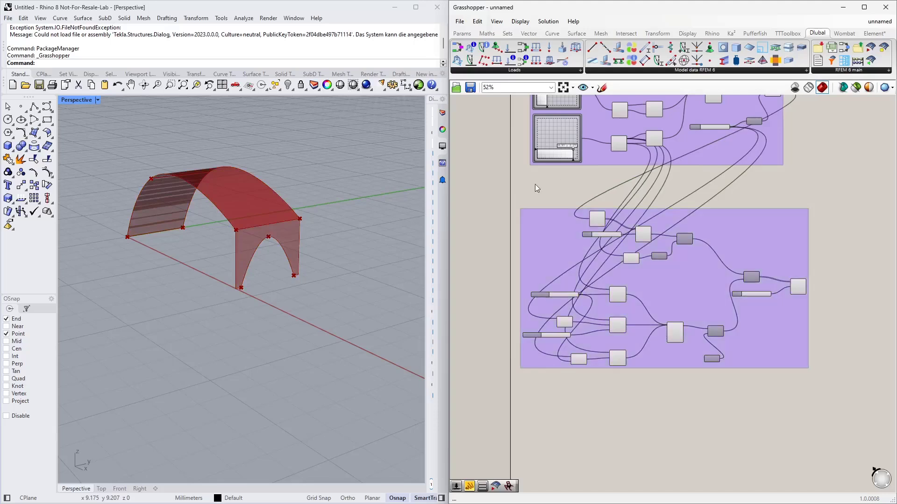
# Step: Add a Scribble label reading "Arc Surface" above the new group
pyautogui.doubleClick(536, 182)
pyautogui.write('scr')
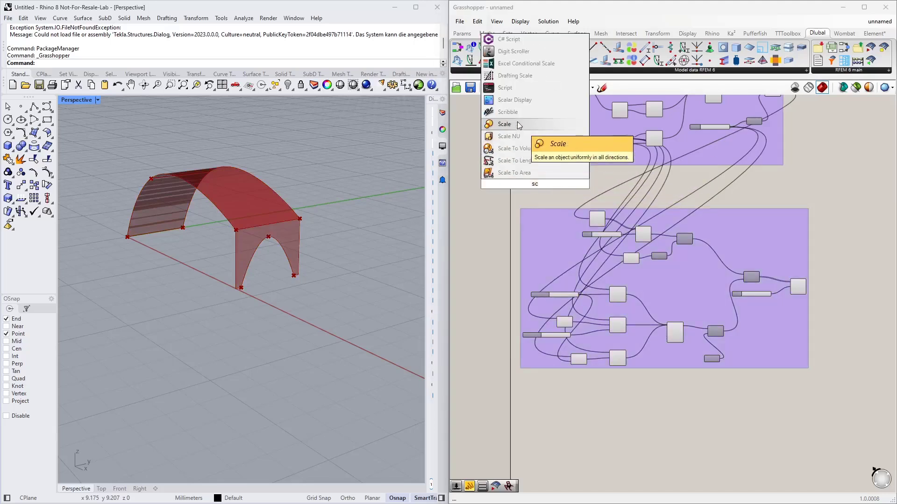
pyautogui.click(551, 155)
pyautogui.doubleClick(540, 186)
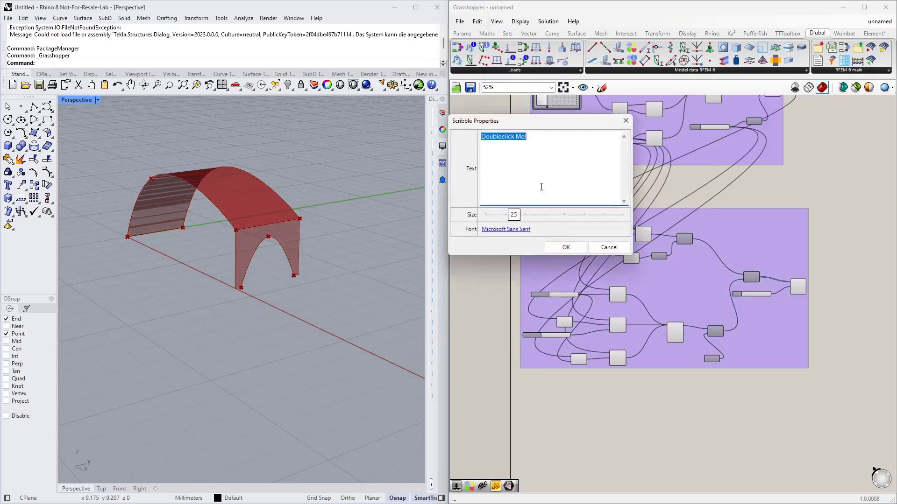
pyautogui.write('Arc Surface')
pyautogui.click(566, 248)
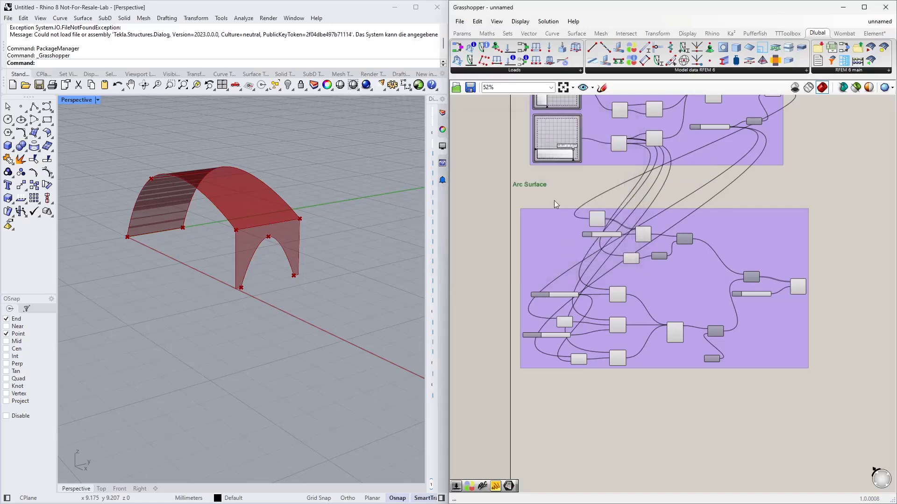
# Step: Move the "Arc Surface" label over the middle of the end wall group and add it to that group
pyautogui.moveTo(541, 187); pyautogui.dragTo(654, 198)
pyautogui.click(652, 235)
pyautogui.rightClick(703, 233)
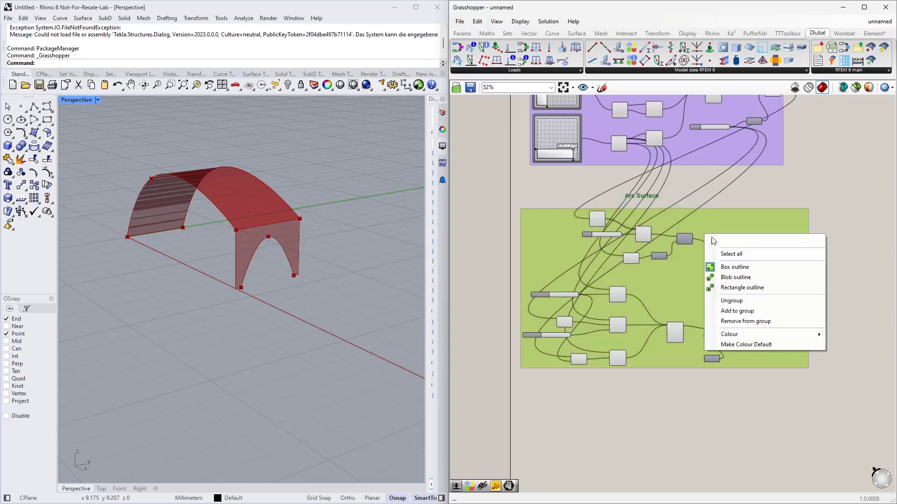
pyautogui.click(747, 311)
pyautogui.click(679, 414)
# Step: Add an Edge Surface component in the empty canvas area below the Arc Surface group
pyautogui.moveTo(678, 414); pyautogui.dragTo(574, 344, button='right')
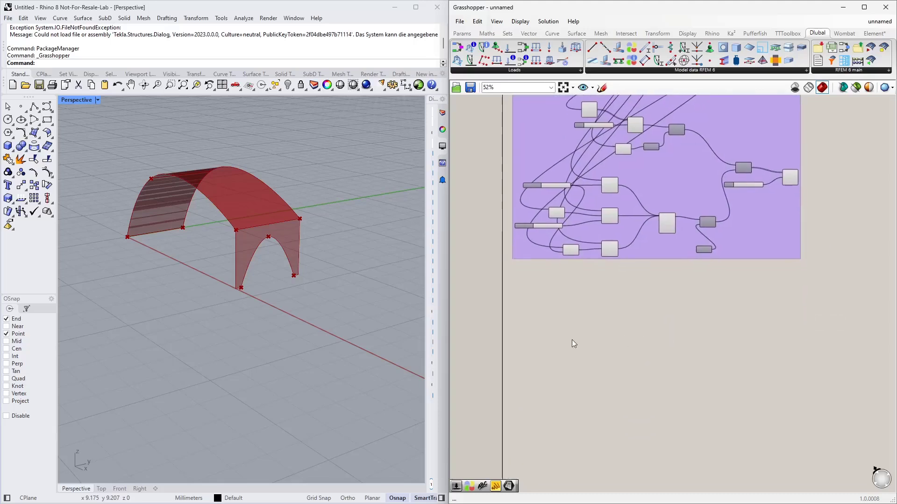
pyautogui.scroll(1, 569, 315)
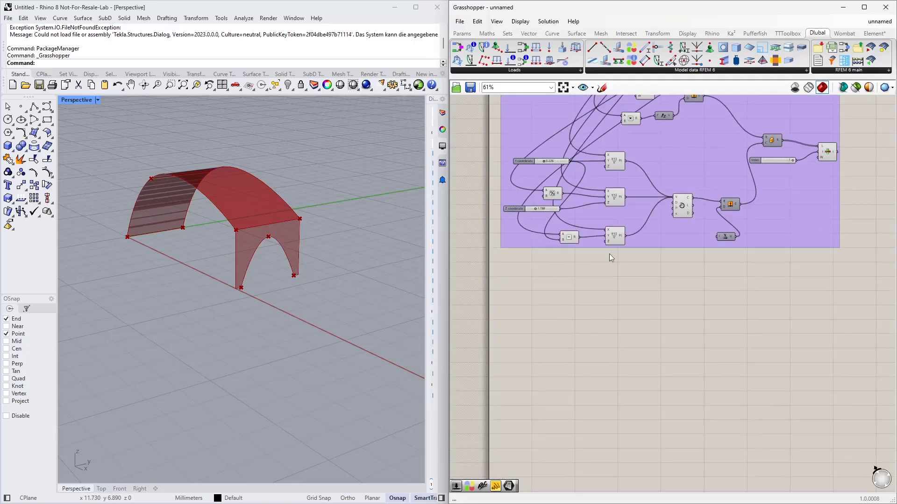
pyautogui.scroll(3, 565, 312)
pyautogui.click(577, 33)
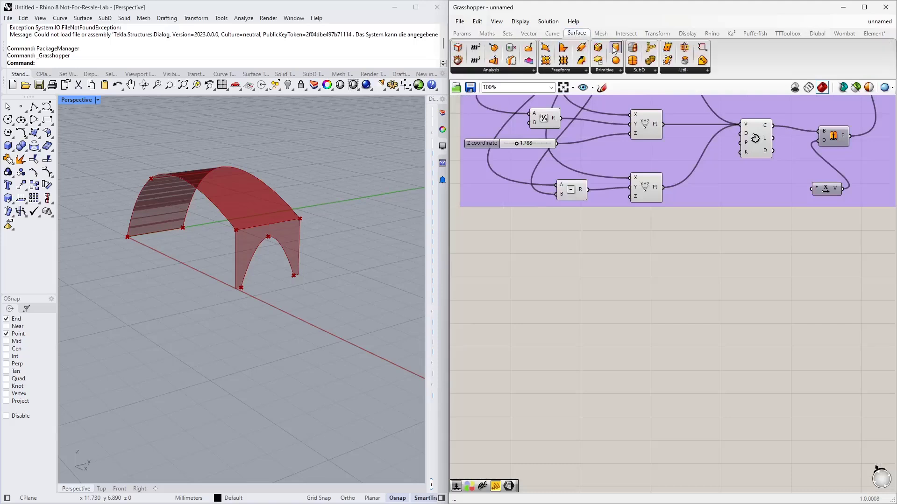
pyautogui.click(562, 70)
pyautogui.click(563, 129)
pyautogui.click(679, 312)
pyautogui.scroll(3, 677, 299)
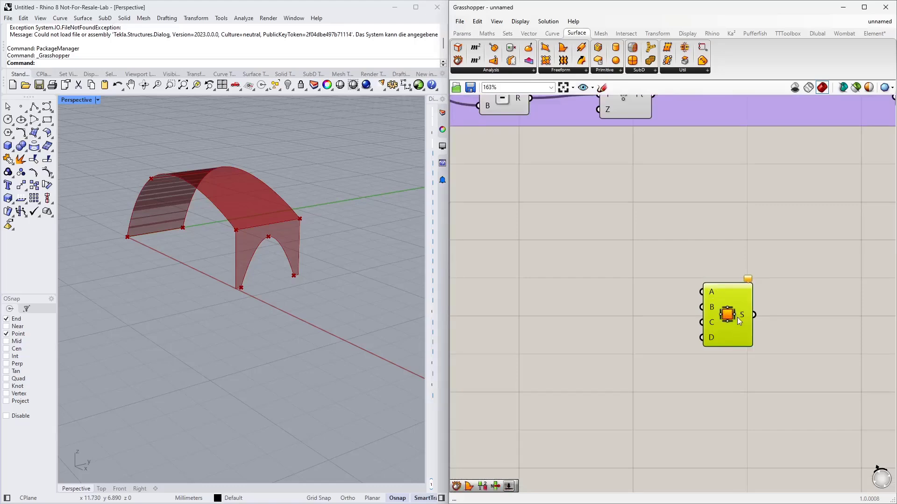
# Step: Connect the roof arch curve from the upper group to input A of the Edge Surface component
pyautogui.scroll(-5, 592, 294)
pyautogui.moveTo(594, 292); pyautogui.dragTo(622, 394, button='right')
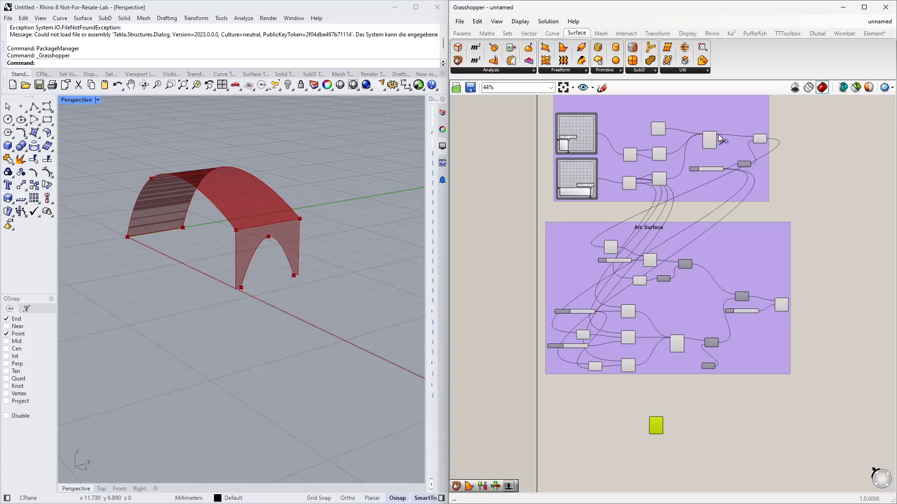
pyautogui.moveTo(714, 157); pyautogui.dragTo(650, 422)
pyautogui.moveTo(667, 420); pyautogui.dragTo(652, 348, button='right')
pyautogui.scroll(4, 652, 348)
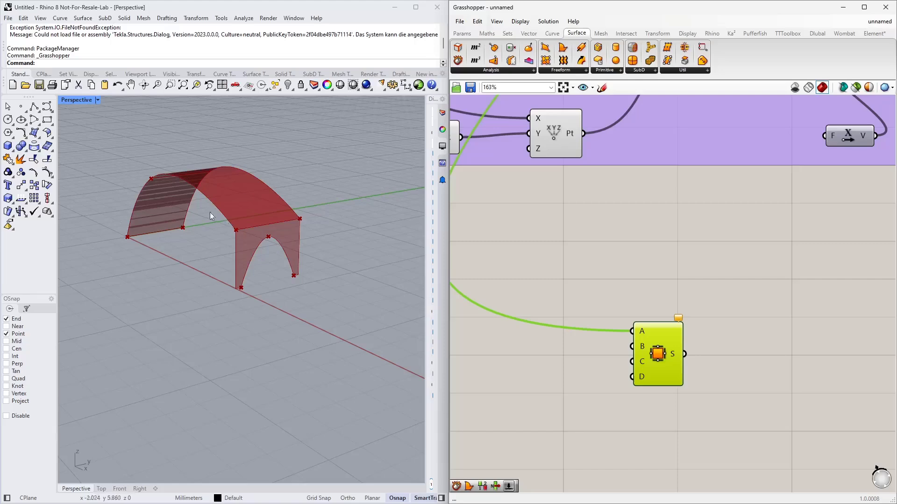
pyautogui.scroll(-2, 635, 286)
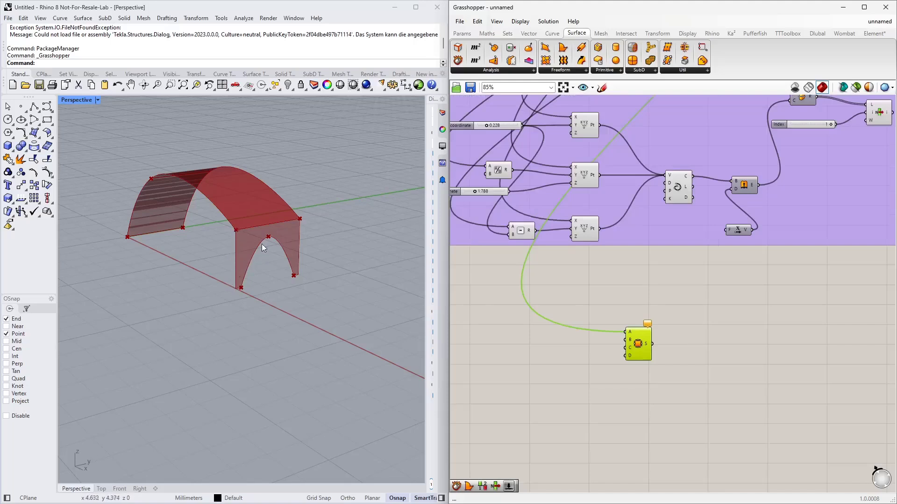
pyautogui.click(456, 262)
# Step: Add a Deconstruct Brep component beside Edge Surface and feed it the cut end wall from the Arc Surface group's List Item
pyautogui.scroll(-1, 732, 299)
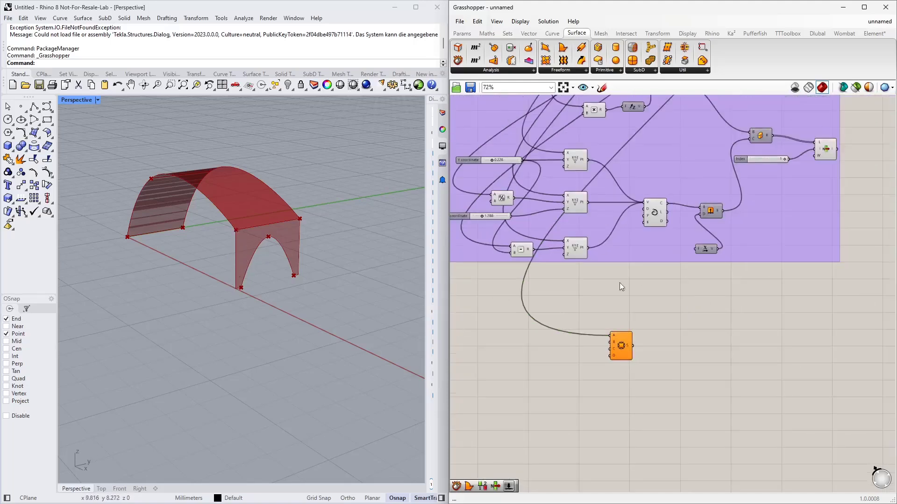
pyautogui.doubleClick(514, 338)
pyautogui.write('de')
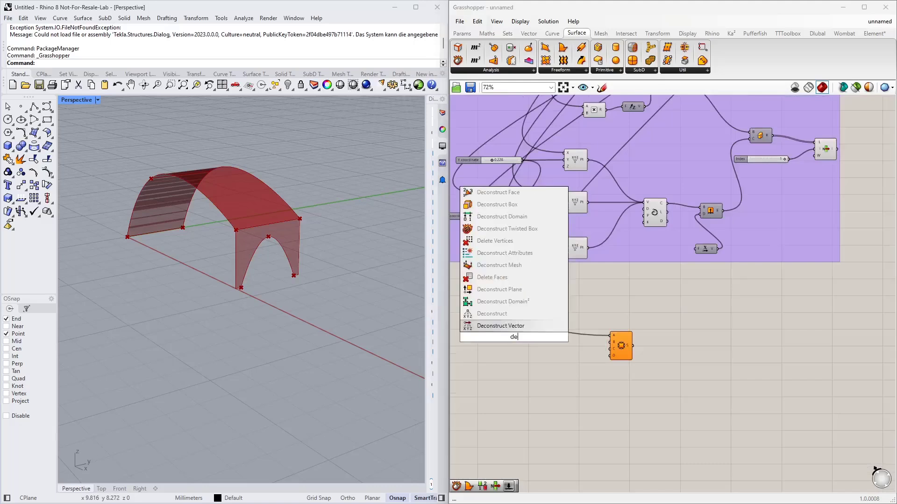
pyautogui.write('c bre')
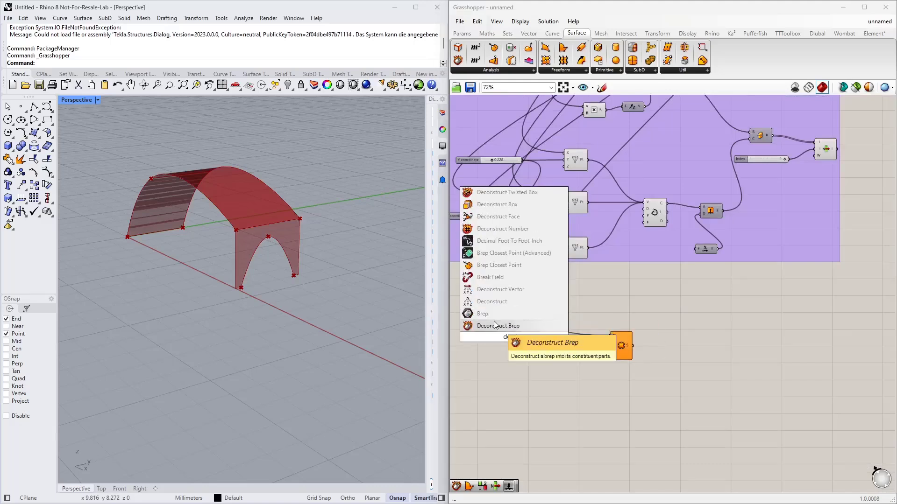
pyautogui.click(496, 325)
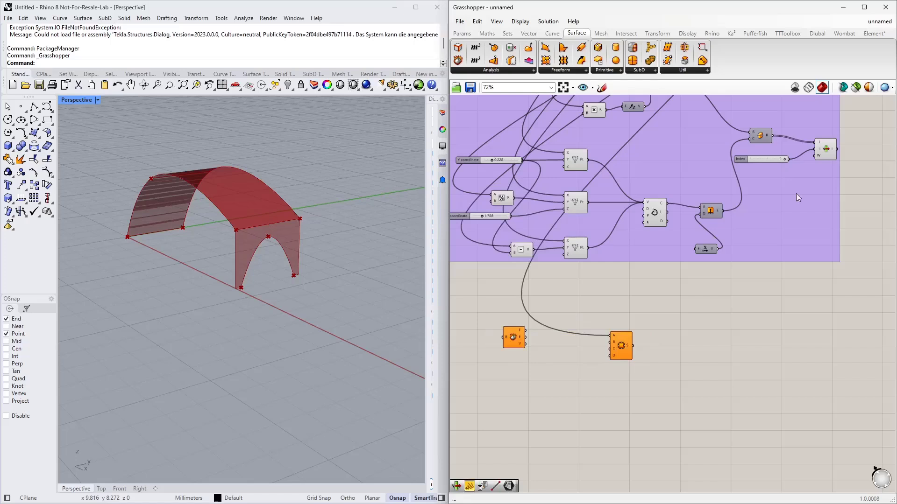
pyautogui.click(823, 149)
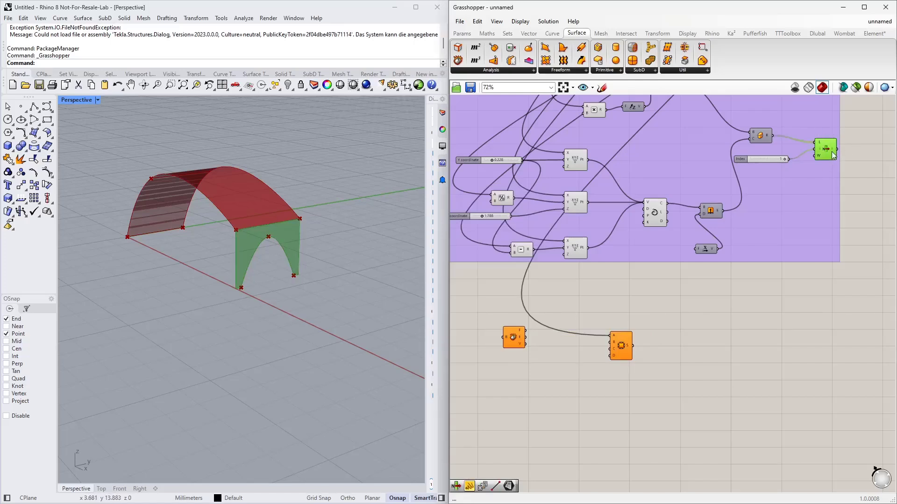
pyautogui.moveTo(838, 148); pyautogui.dragTo(511, 339)
# Step: Add a List Item component beyond Deconstruct Brep and connect the Faces output to its list input
pyautogui.scroll(5, 505, 369)
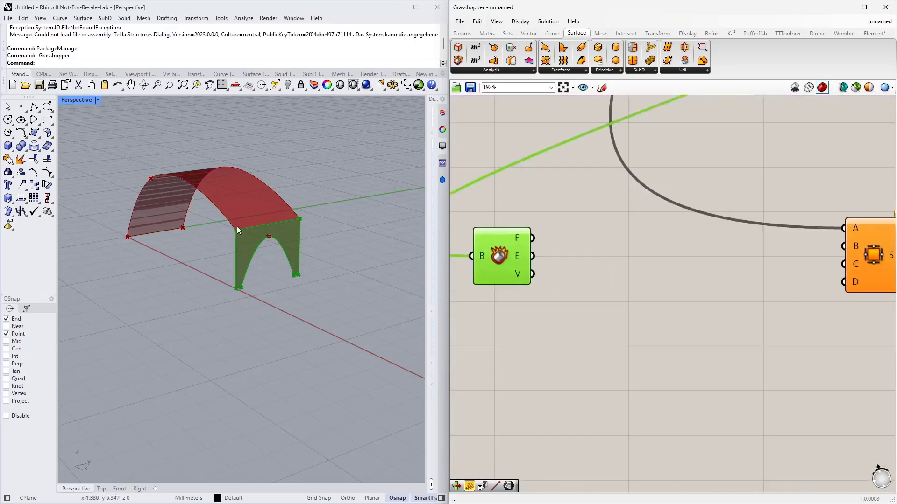
pyautogui.click(552, 320)
pyautogui.doubleClick(552, 319)
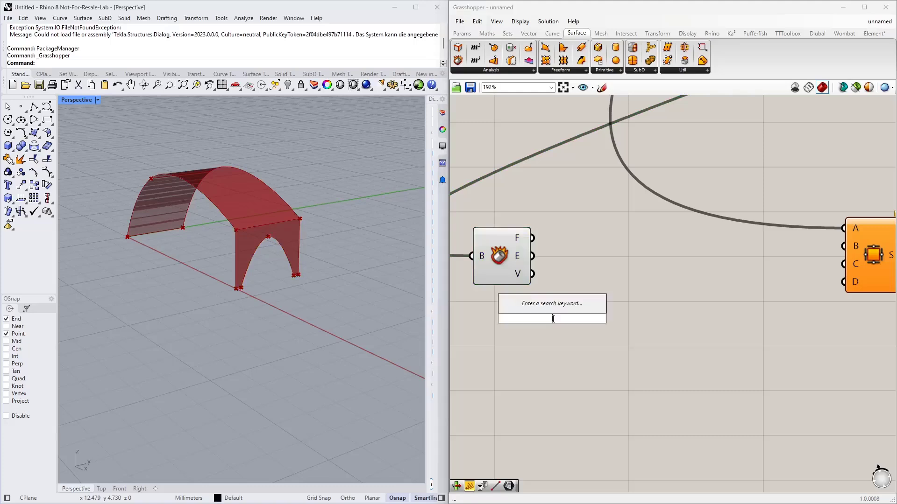
pyautogui.write('list item')
pyautogui.press('Return')
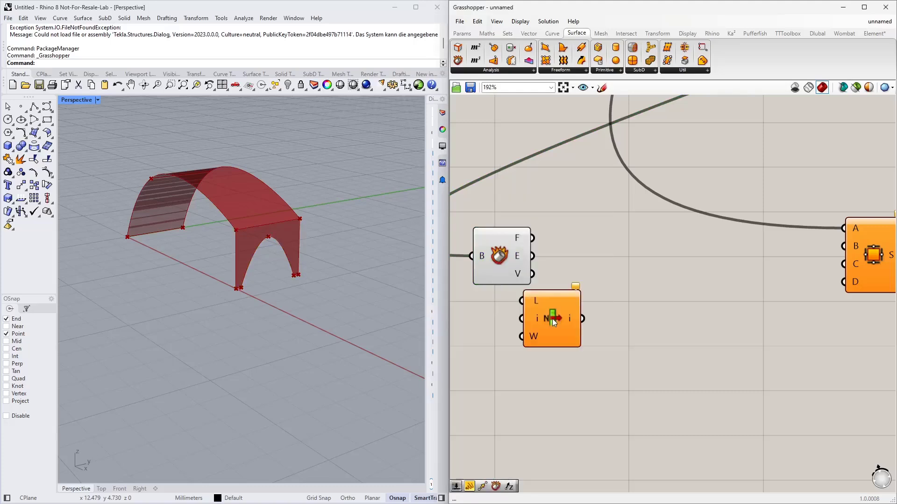
pyautogui.moveTo(552, 319); pyautogui.dragTo(650, 309)
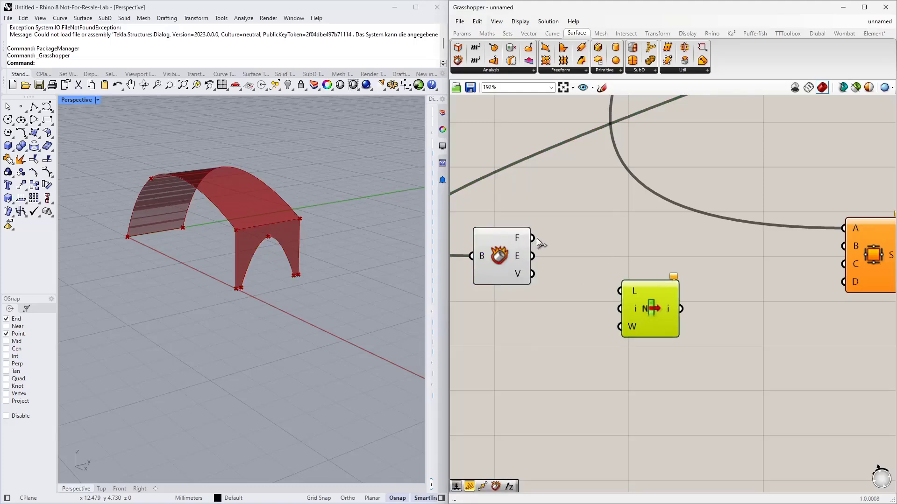
pyautogui.moveTo(532, 238); pyautogui.dragTo(668, 312)
pyautogui.click(559, 321)
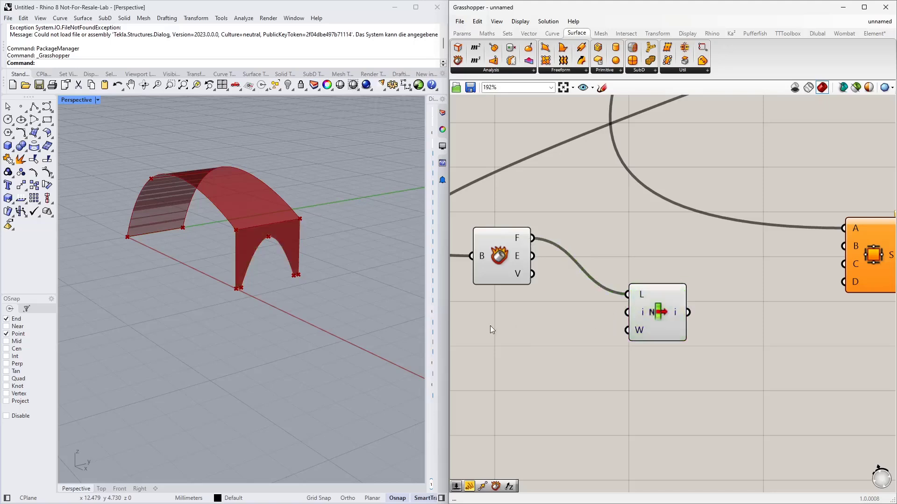
# Step: Add a number slider with the value 6 and connect it to the index input of the new List Item
pyautogui.doubleClick(491, 325)
pyautogui.write('6')
pyautogui.press('Return')
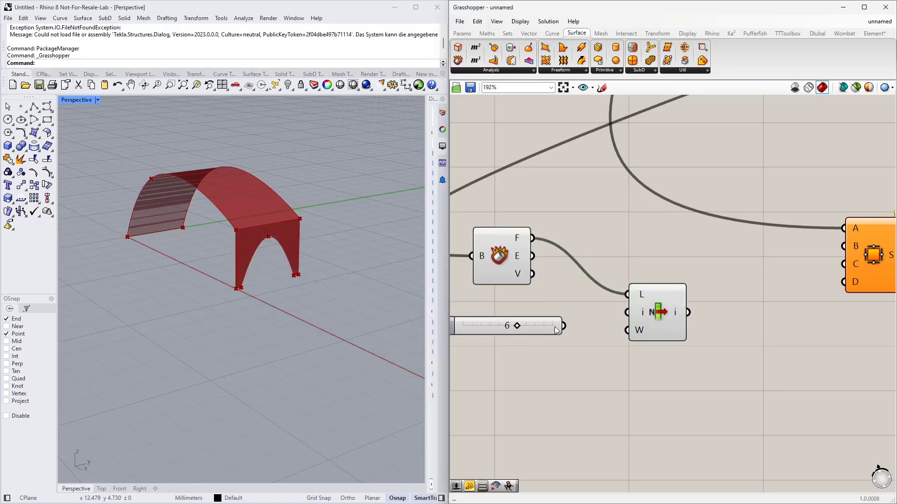
pyautogui.moveTo(563, 325); pyautogui.dragTo(583, 320)
pyautogui.click(630, 316)
pyautogui.scroll(5, 271, 257)
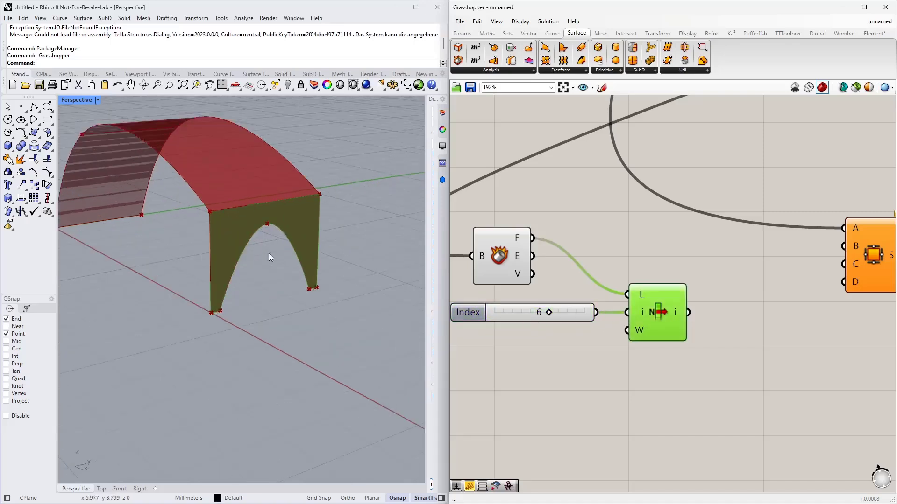
# Step: Feed the List Item from the Deconstruct Brep's Edges output instead of Faces and set its index to 2, the wall's near vertical edge
pyautogui.moveTo(546, 315); pyautogui.dragTo(497, 313)
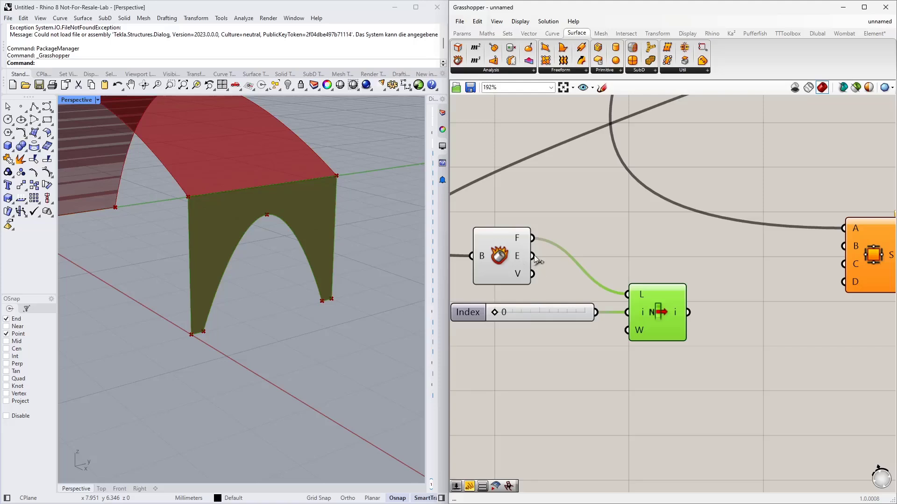
pyautogui.moveTo(536, 259); pyautogui.dragTo(651, 304)
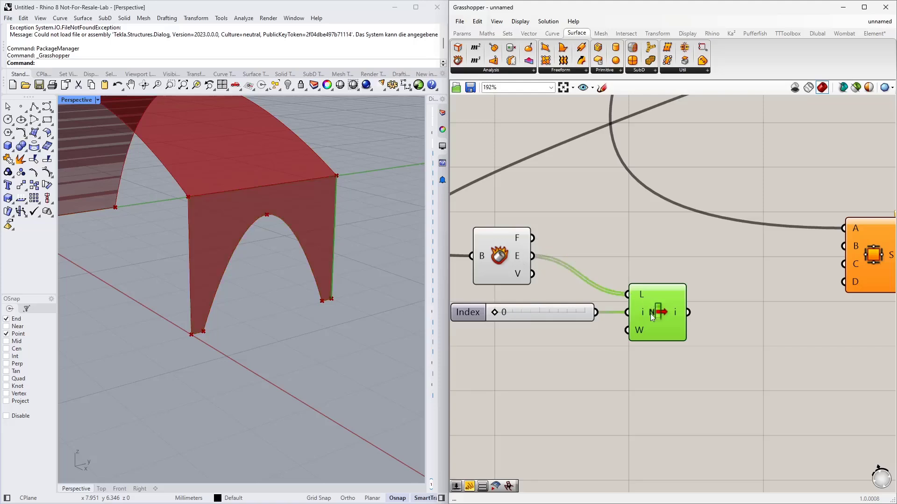
pyautogui.moveTo(498, 312); pyautogui.dragTo(517, 314)
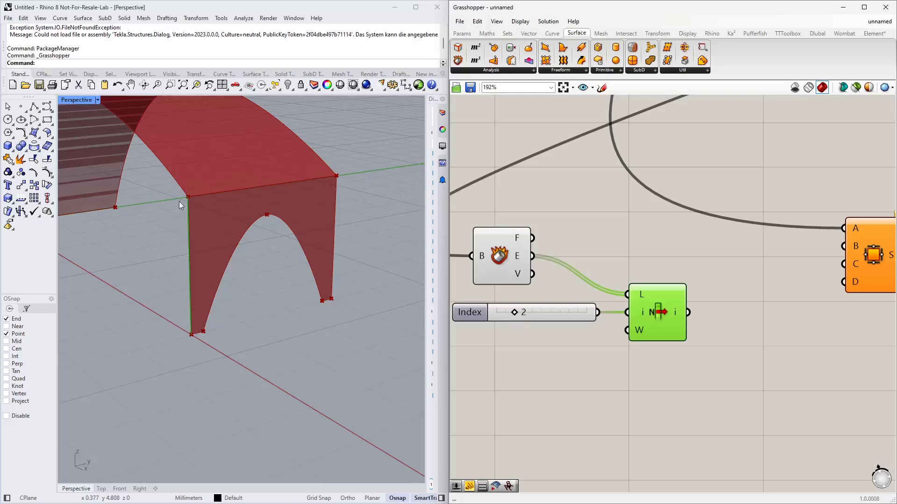
# Step: Connect the selected wall edge from the List Item to input B of the Edge Surface component
pyautogui.scroll(-3, 587, 299)
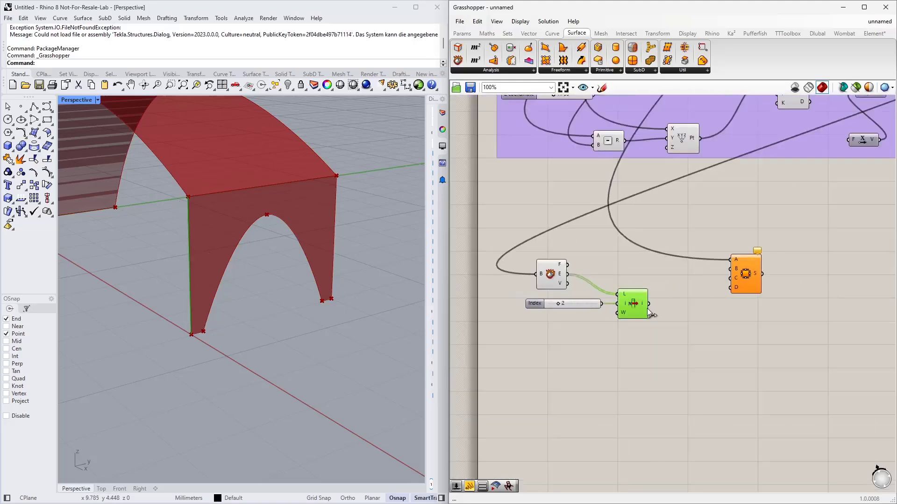
pyautogui.moveTo(649, 304); pyautogui.dragTo(730, 269)
pyautogui.moveTo(164, 321); pyautogui.dragTo(203, 340, button='right')
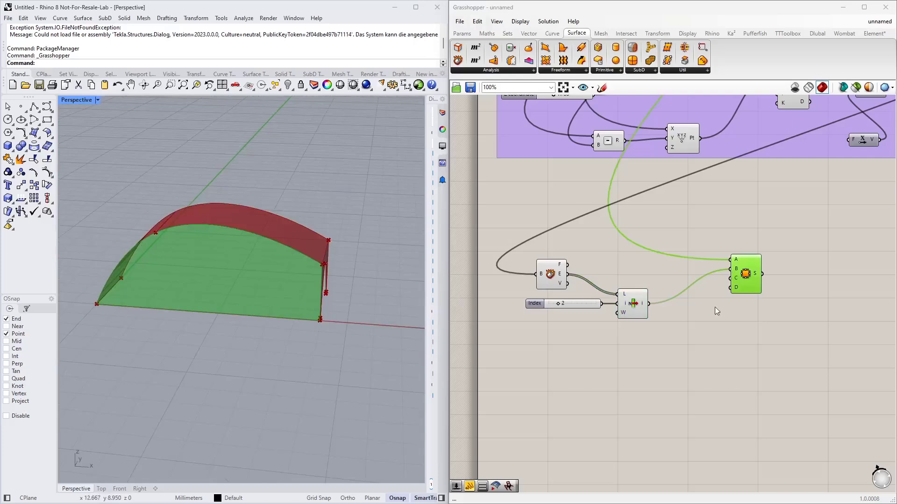
# Step: Move the Deconstruct Brep, index slider and List Item together up and closer to the Edge Surface component
pyautogui.moveTo(681, 348); pyautogui.dragTo(511, 251)
pyautogui.moveTo(625, 306); pyautogui.dragTo(645, 274)
pyautogui.click(625, 318)
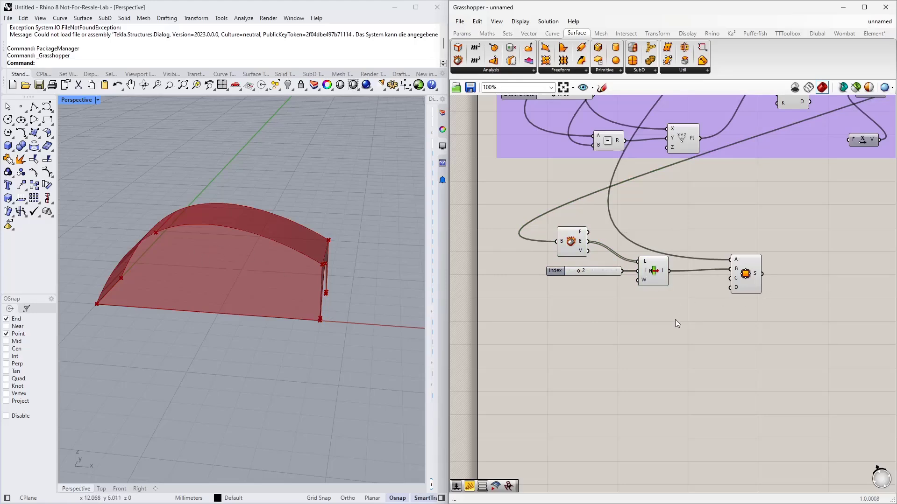
pyautogui.scroll(-3, 677, 323)
pyautogui.scroll(2, 572, 297)
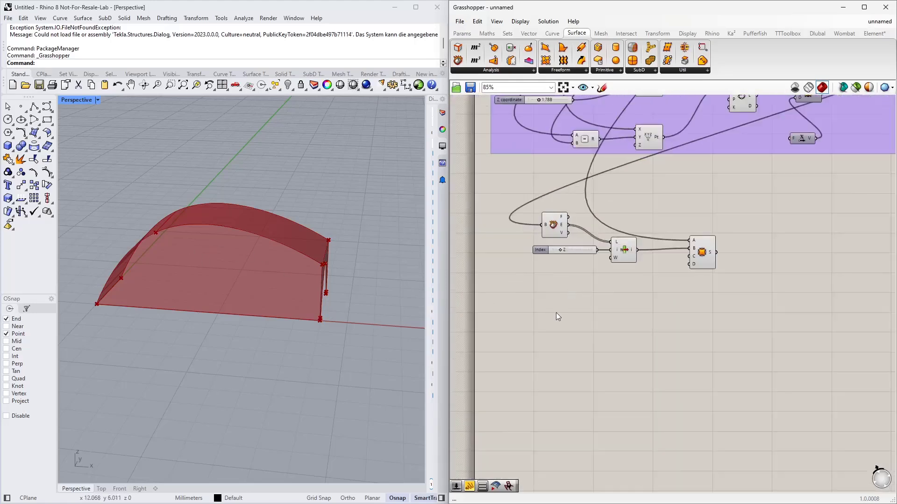
# Step: Add a Rectangle 2Pt component in the empty canvas area below the Edge Surface components
pyautogui.doubleClick(630, 341)
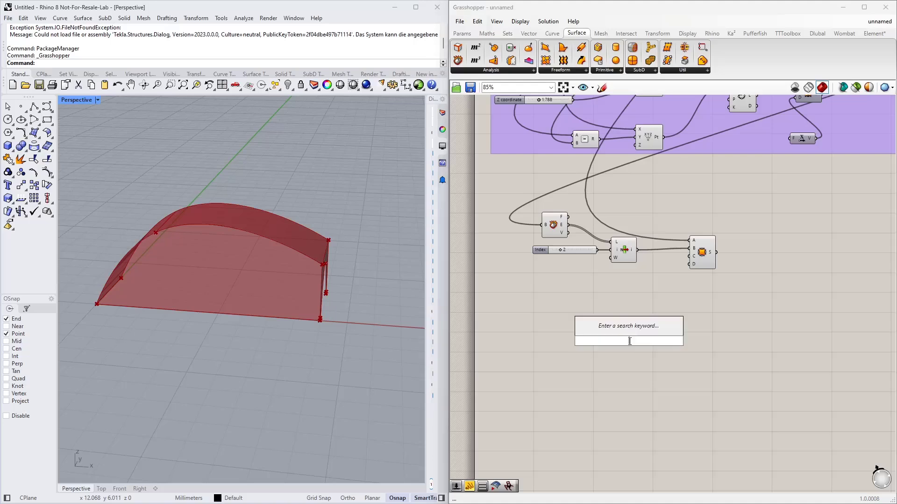
pyautogui.write('rec')
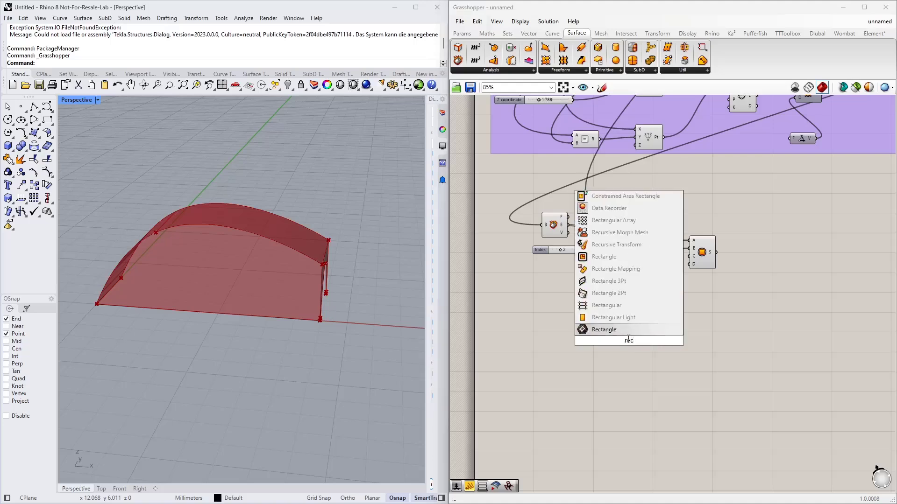
pyautogui.click(630, 294)
pyautogui.click(628, 340)
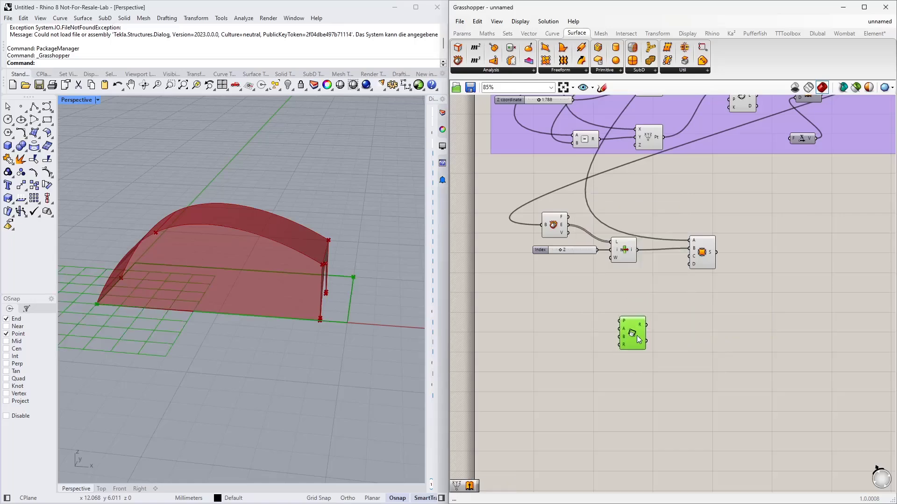
pyautogui.scroll(3, 568, 338)
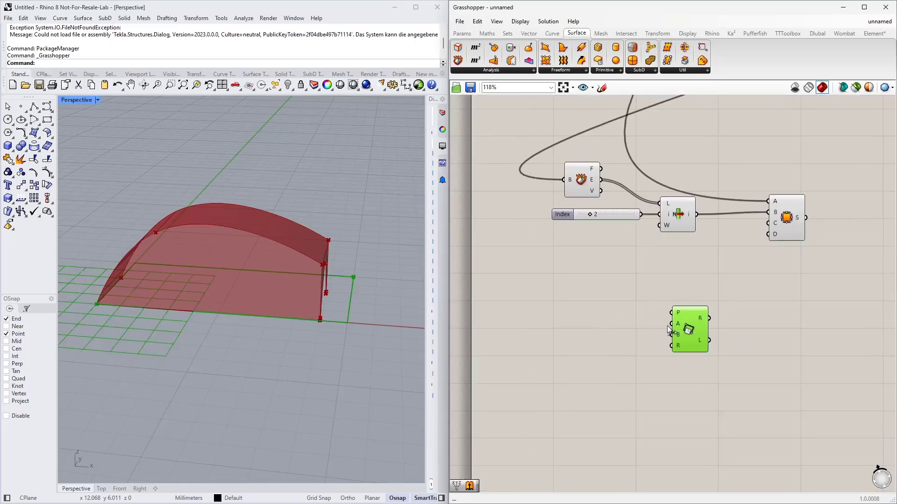
pyautogui.scroll(4, 676, 330)
pyautogui.scroll(-3, 754, 319)
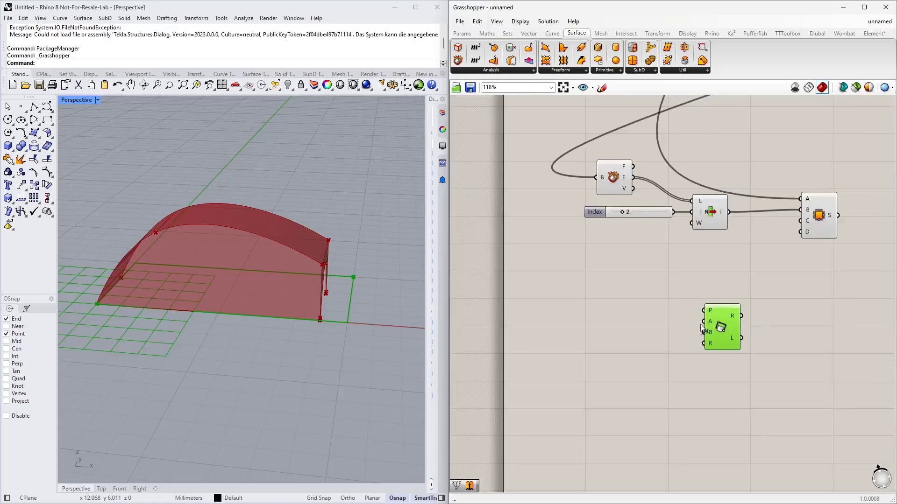
pyautogui.moveTo(722, 327); pyautogui.dragTo(721, 347)
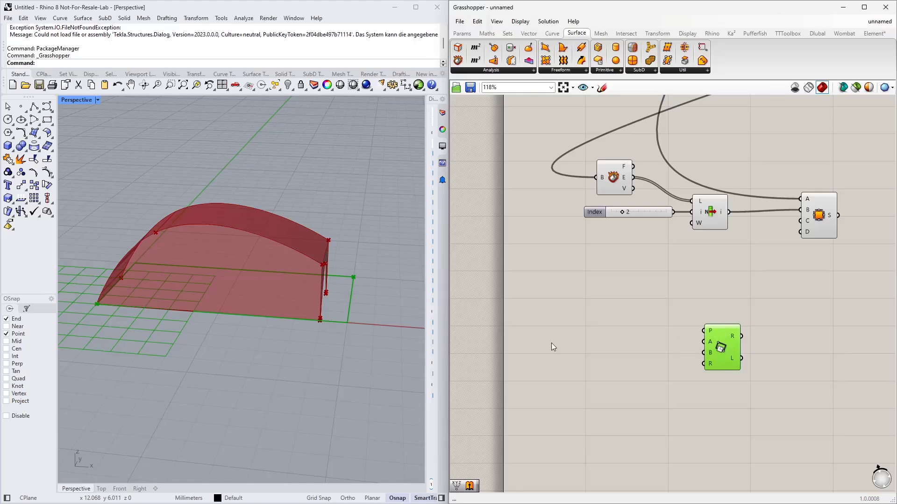
# Step: Copy the Rood surface group's two MD Sliders with their Deconstruct and Construct Point components to the area beside Rectangle 2Pt
pyautogui.scroll(-5, 577, 346)
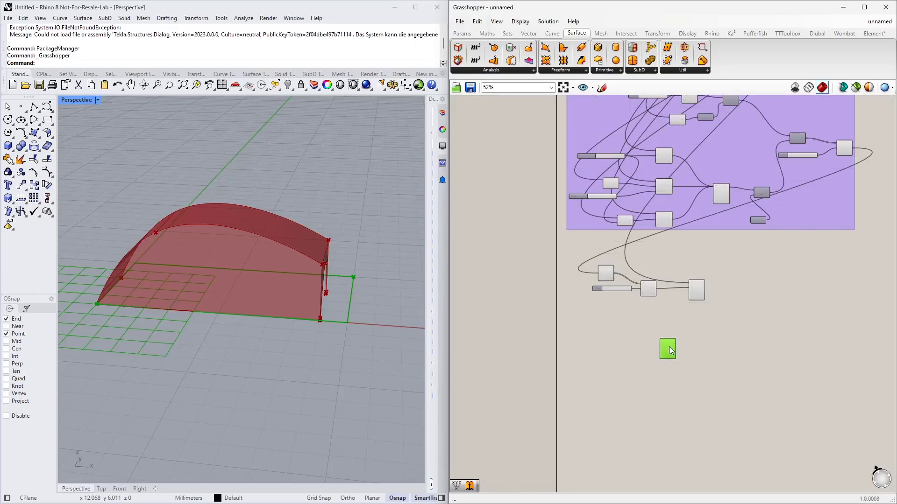
pyautogui.scroll(3, 618, 347)
pyautogui.moveTo(536, 150); pyautogui.dragTo(570, 290, button='right')
pyautogui.moveTo(547, 118); pyautogui.dragTo(551, 299, button='right')
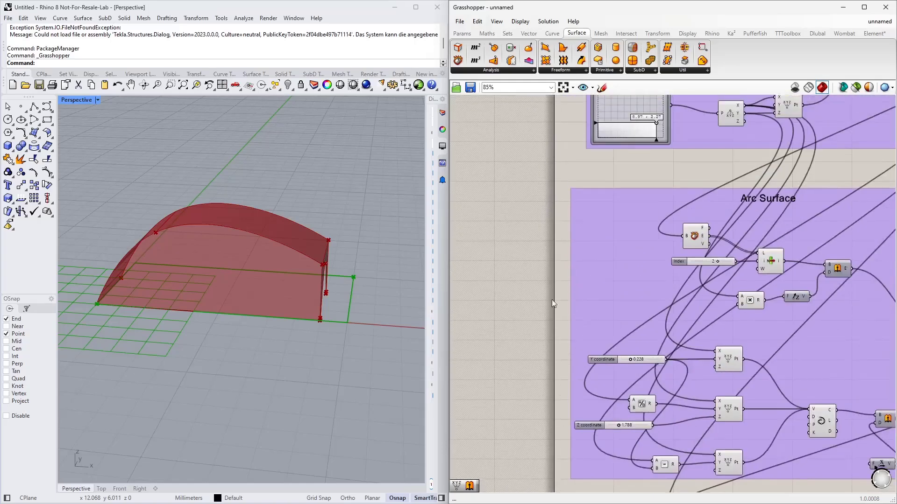
pyautogui.moveTo(550, 231); pyautogui.dragTo(518, 412, button='right')
pyautogui.moveTo(503, 132); pyautogui.dragTo(723, 335)
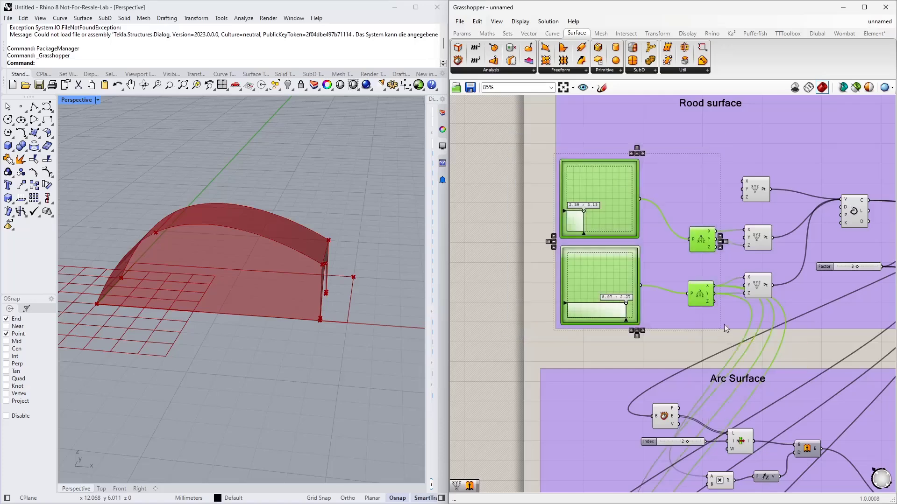
pyautogui.keyDown('shift'); pyautogui.click(760, 244); pyautogui.keyUp('shift')
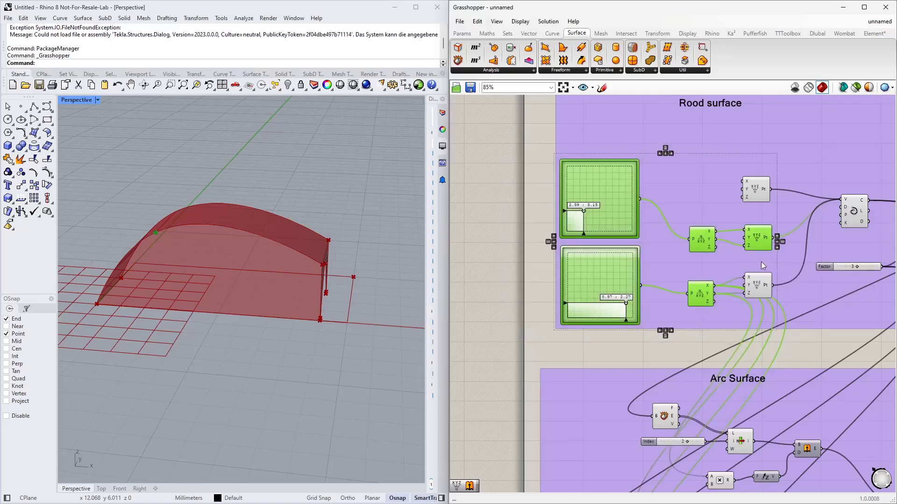
pyautogui.scroll(-5, 570, 190)
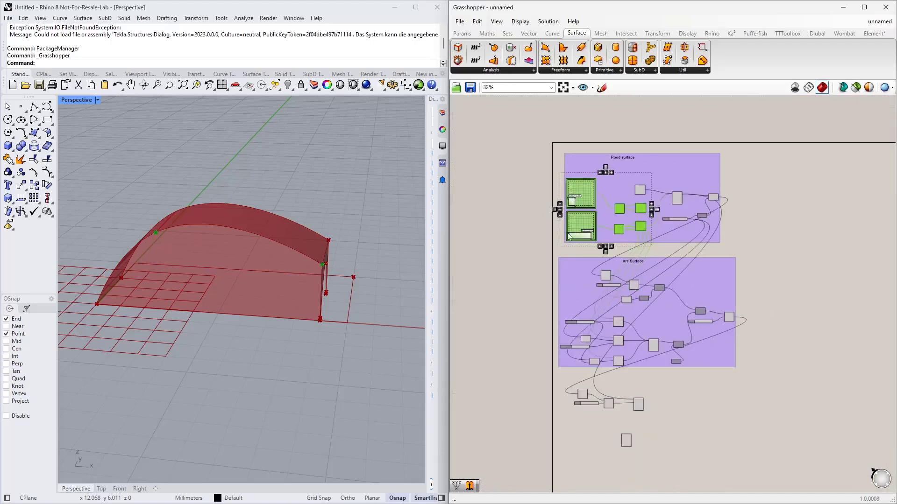
pyautogui.keyDown('alt'); pyautogui.moveTo(589, 226); pyautogui.dragTo(547, 446); pyautogui.keyUp('alt')
# Step: Move the copied slider and point components together with Rectangle 2Pt down, clear of the Edge Surface components
pyautogui.scroll(5, 666, 425)
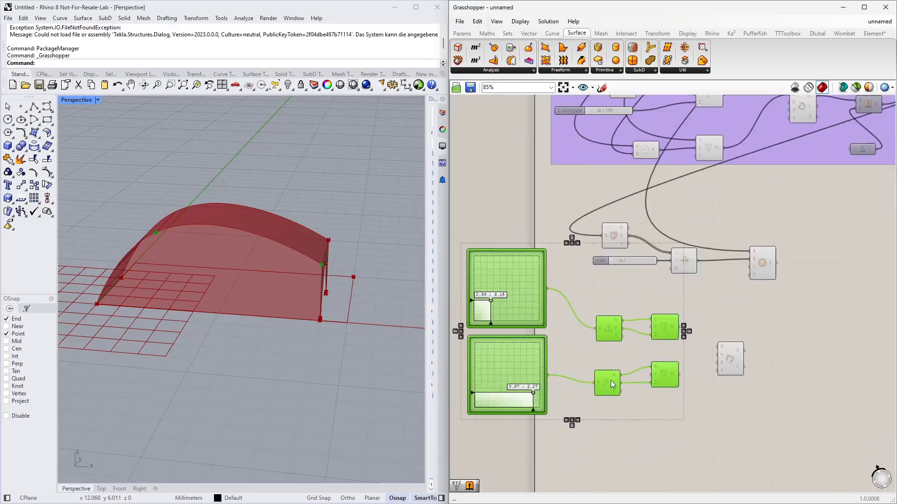
pyautogui.scroll(-2, 692, 372)
pyautogui.moveTo(755, 389); pyautogui.dragTo(606, 313)
pyautogui.click(797, 295)
pyautogui.scroll(4, 615, 285)
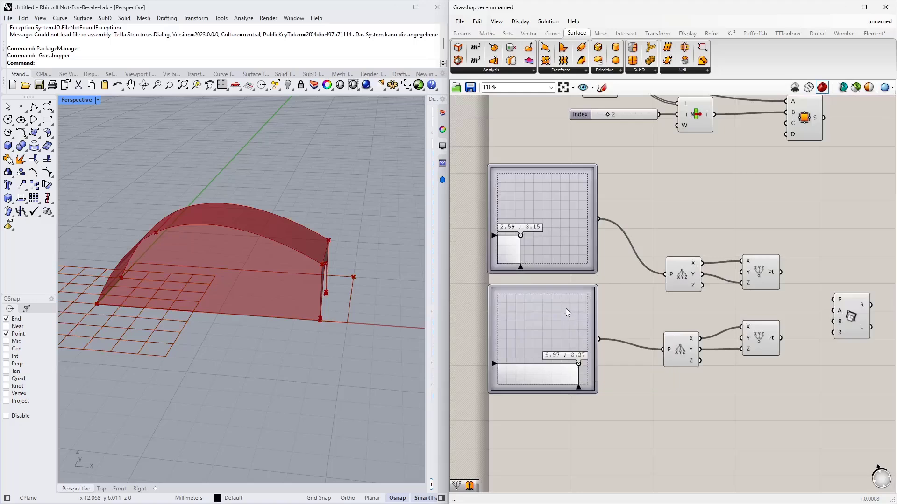
# Step: Connect the upper copied Construct Point to input A of Rectangle 2Pt and the lower one to input B
pyautogui.moveTo(710, 399); pyautogui.dragTo(613, 381, button='right')
pyautogui.click(666, 268)
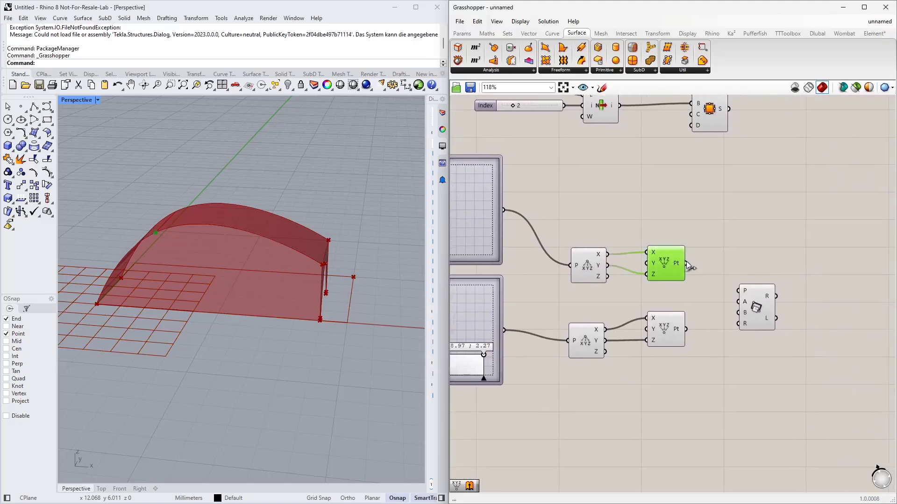
pyautogui.moveTo(686, 263); pyautogui.dragTo(738, 301)
pyautogui.moveTo(687, 329); pyautogui.dragTo(734, 313)
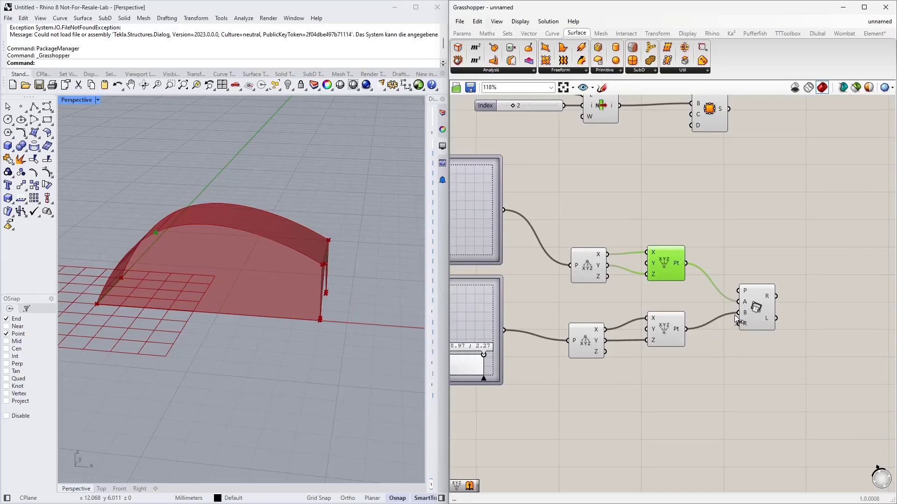
# Step: Set the base plane of the Rectangle 2Pt component to World ZX
pyautogui.click(757, 307)
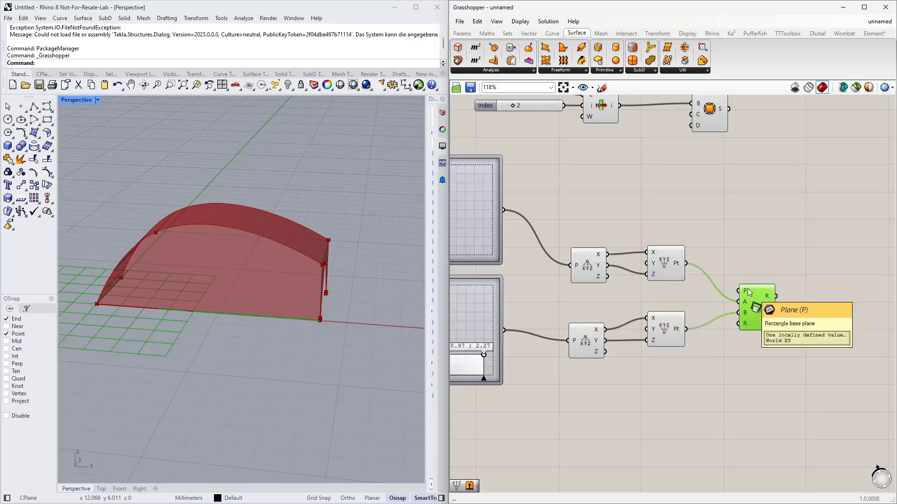
pyautogui.rightClick(747, 291)
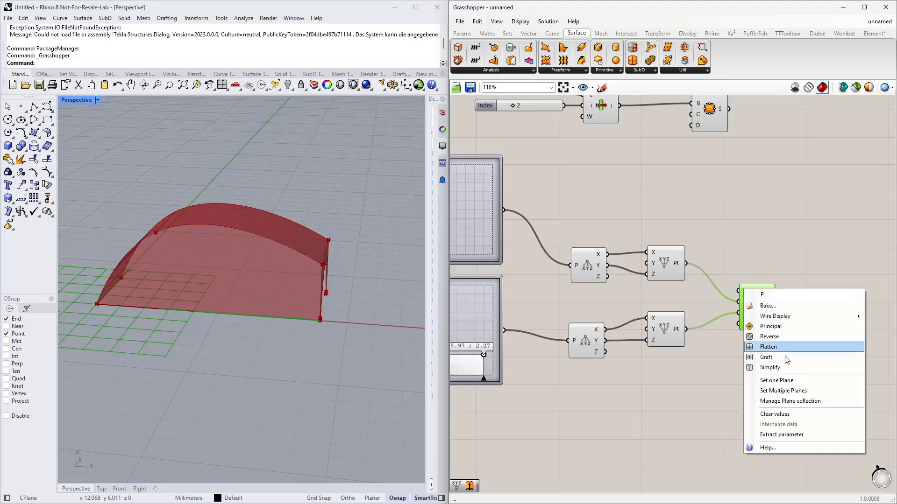
pyautogui.click(777, 380)
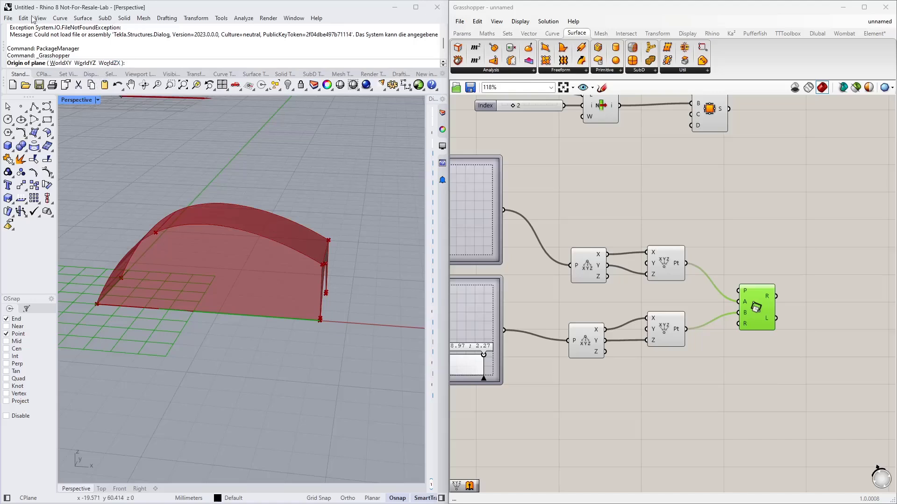
pyautogui.click(109, 63)
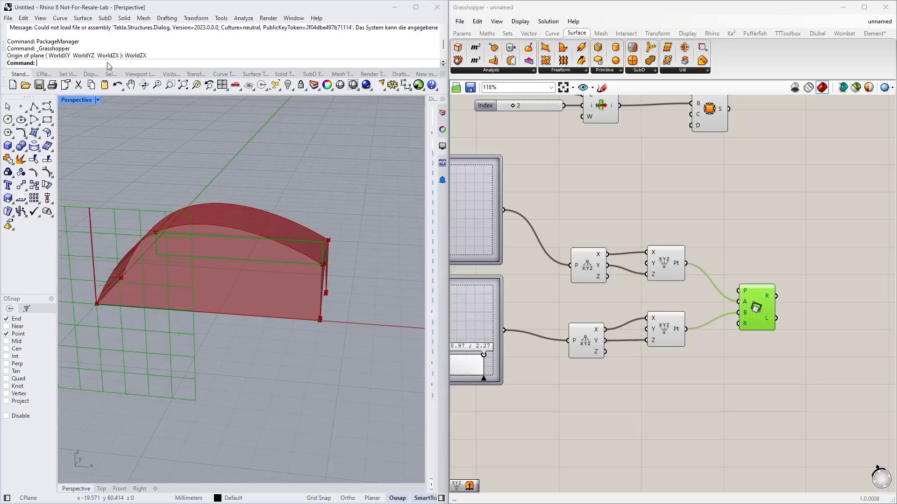
# Step: Shape the rectangle inside the side wall by setting the lower copied MD Slider to 7.31; 0.77 and the upper one to 3.26; 2.12
pyautogui.scroll(-5, 262, 268)
pyautogui.scroll(5, 264, 266)
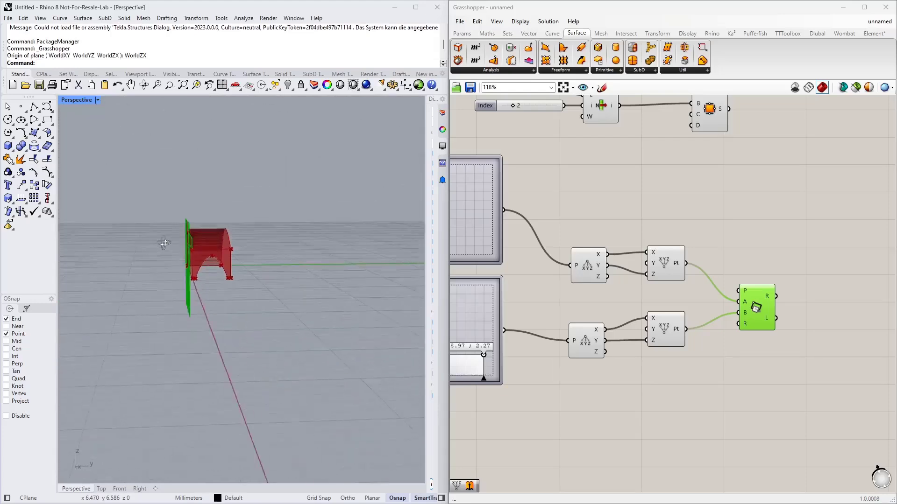
pyautogui.moveTo(548, 280); pyautogui.dragTo(713, 259, button='right')
pyautogui.moveTo(649, 336); pyautogui.dragTo(634, 350)
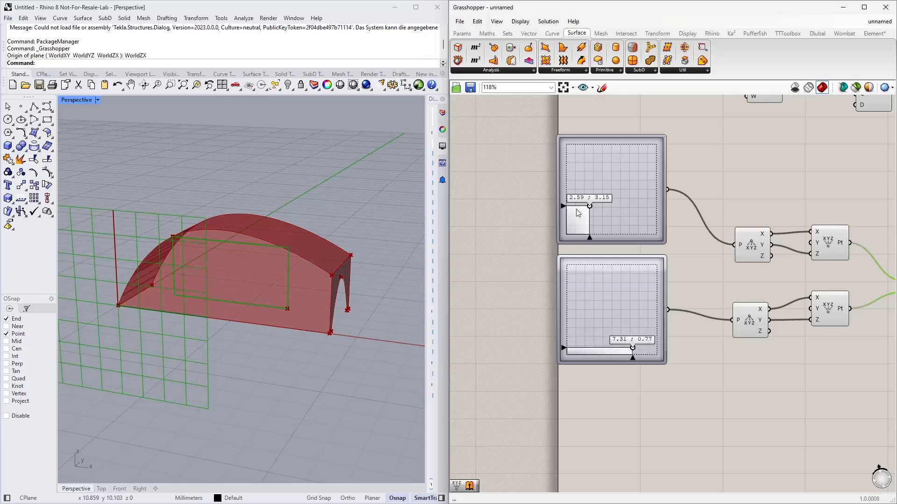
pyautogui.moveTo(589, 207); pyautogui.dragTo(596, 218)
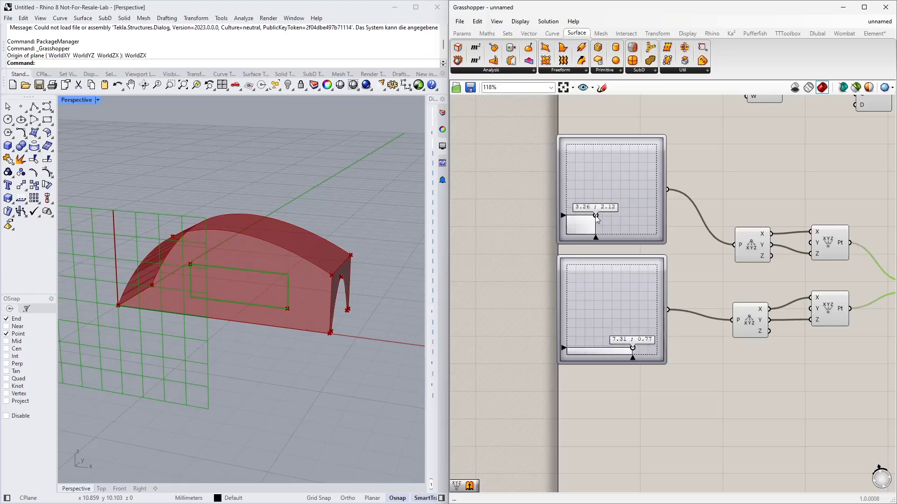
# Step: Add an Extrude Point component in the empty canvas area beyond Rectangle 2Pt
pyautogui.moveTo(314, 244)
pyautogui.mouseDown(button='right')
pyautogui.moveTo(313, 233)
pyautogui.moveTo(311, 248)
pyautogui.mouseUp(button='right')
pyautogui.scroll(-4, 560, 278)
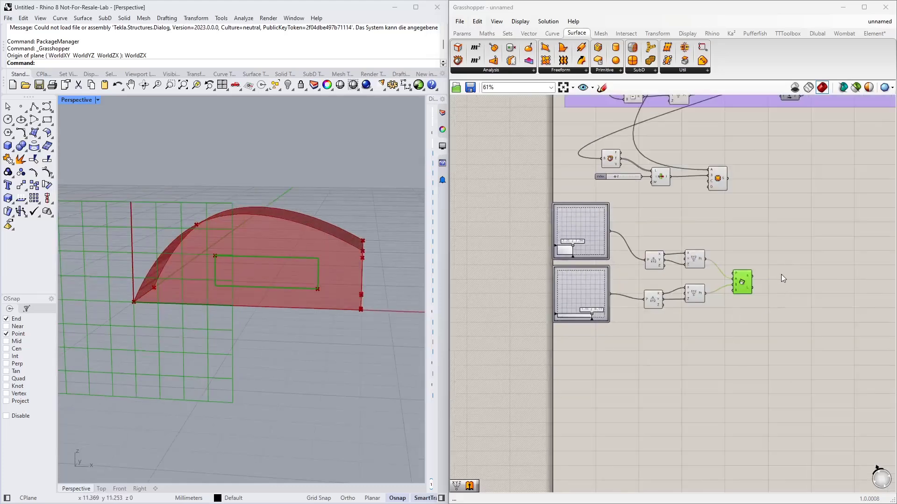
pyautogui.scroll(5, 701, 287)
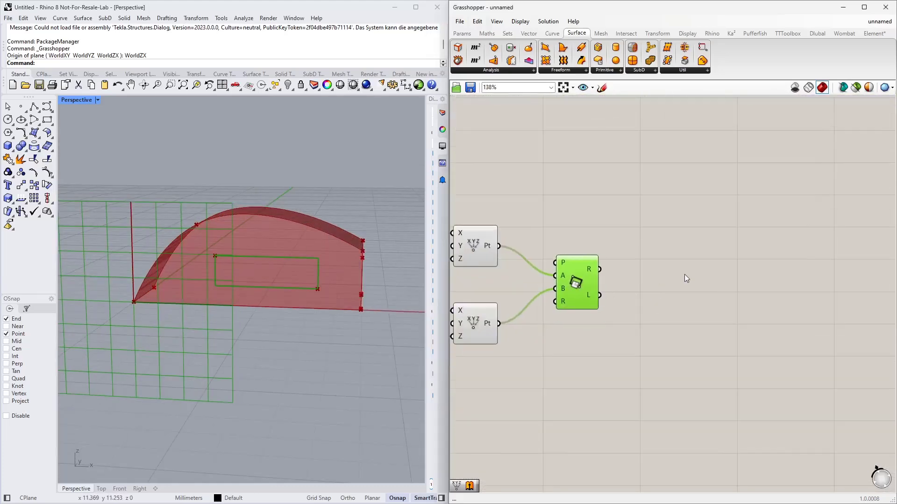
pyautogui.rightClick(685, 278)
pyautogui.click(666, 256)
pyautogui.doubleClick(666, 255)
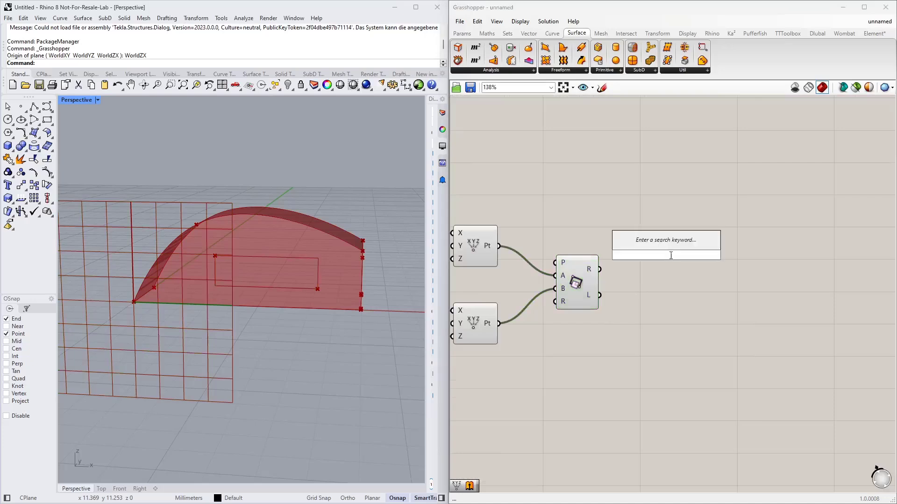
pyautogui.write('extr')
pyautogui.click(666, 242)
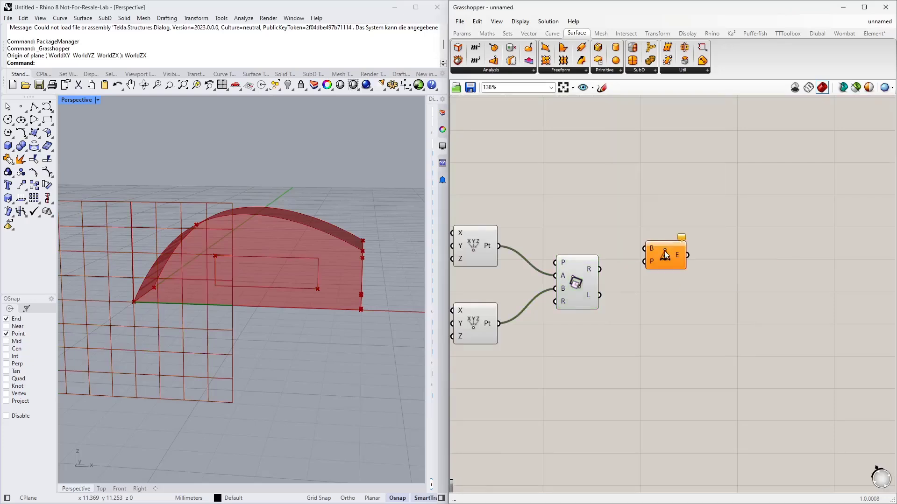
# Step: Replace the Extrude Point component with an Extrude component and feed the rectangle's R output into its base input B
pyautogui.press('Delete')
pyautogui.doubleClick(665, 251)
pyautogui.write('ex')
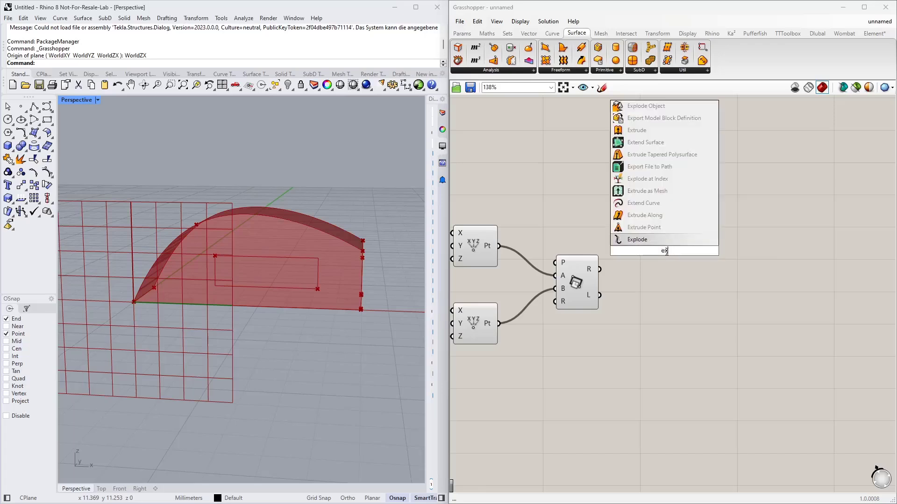
pyautogui.write('tr')
pyautogui.click(663, 236)
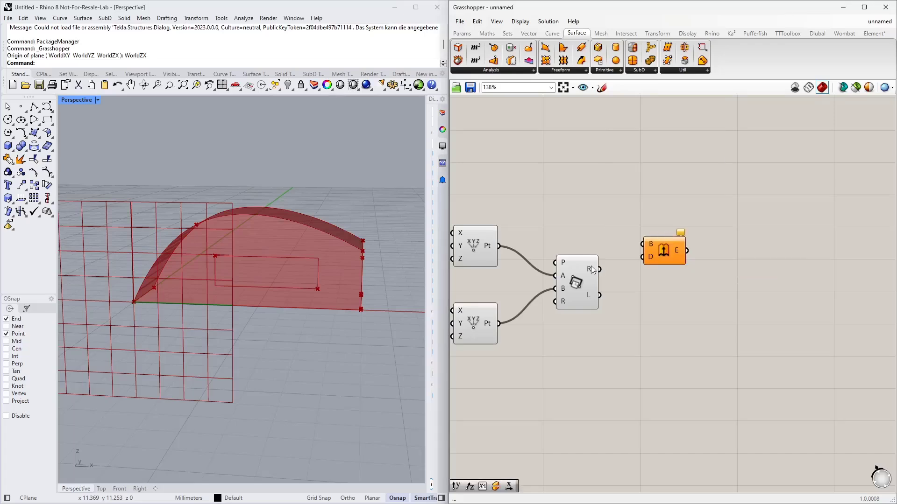
pyautogui.moveTo(599, 269); pyautogui.dragTo(752, 264)
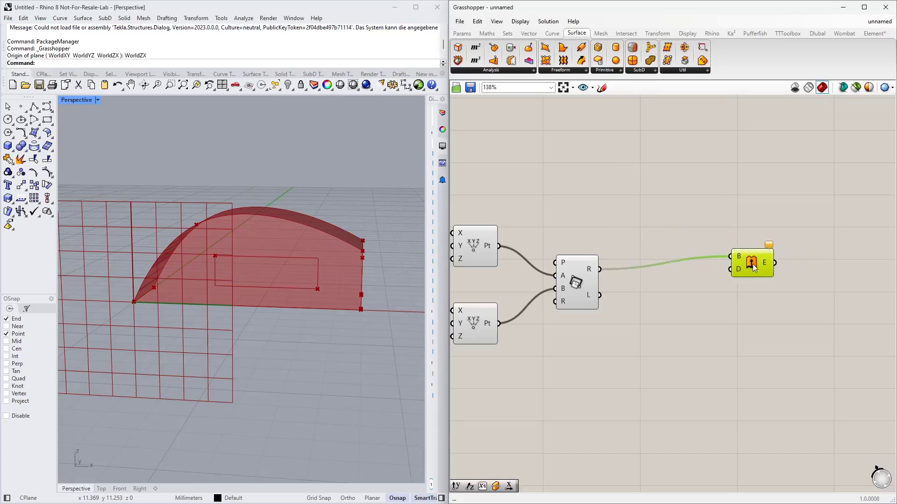
# Step: Add a Unit Y vector component and connect it to the direction input D of Extrude
pyautogui.doubleClick(667, 307)
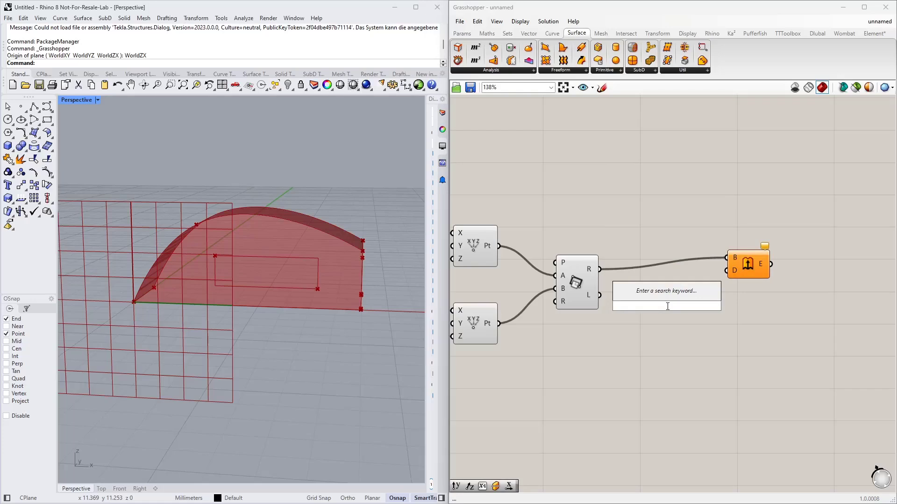
pyautogui.write('unit y')
pyautogui.press('Return')
pyautogui.moveTo(688, 306); pyautogui.dragTo(732, 273)
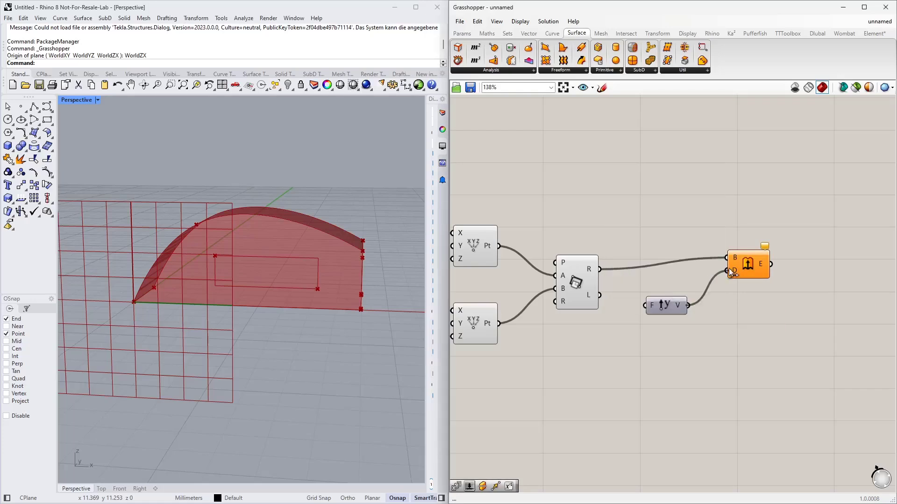
# Step: Add a Split Brep component, connecting the side wall's Edge Surface to input B and the extruded rectangle to cutter input C
pyautogui.moveTo(717, 305); pyautogui.dragTo(653, 331, button='right')
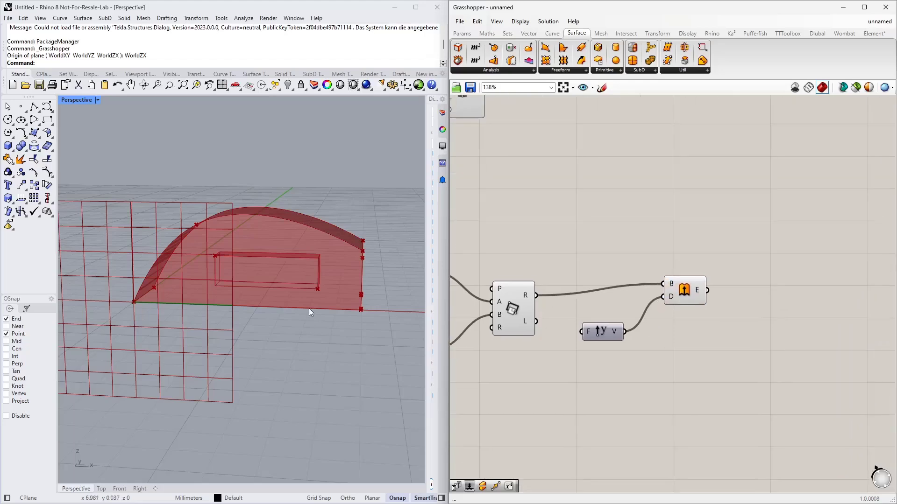
pyautogui.moveTo(309, 308); pyautogui.dragTo(329, 312, button='right')
pyautogui.scroll(-3, 613, 229)
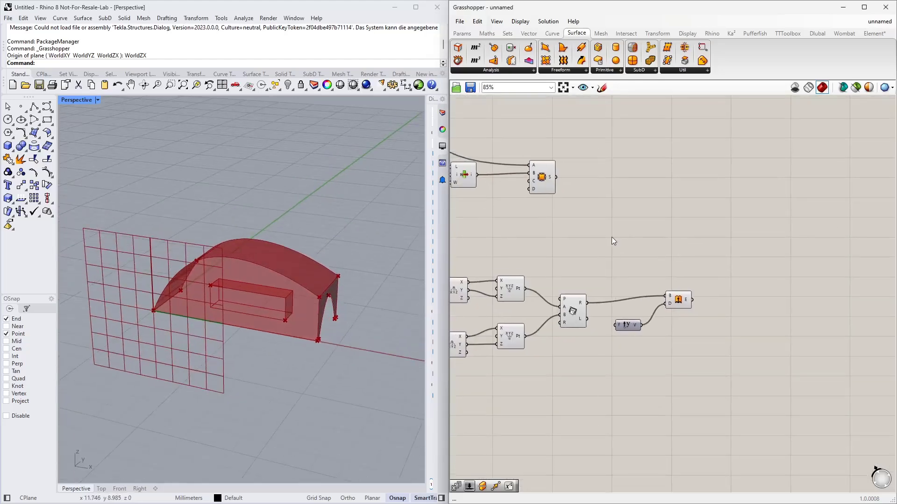
pyautogui.doubleClick(613, 237)
pyautogui.write('solid union')
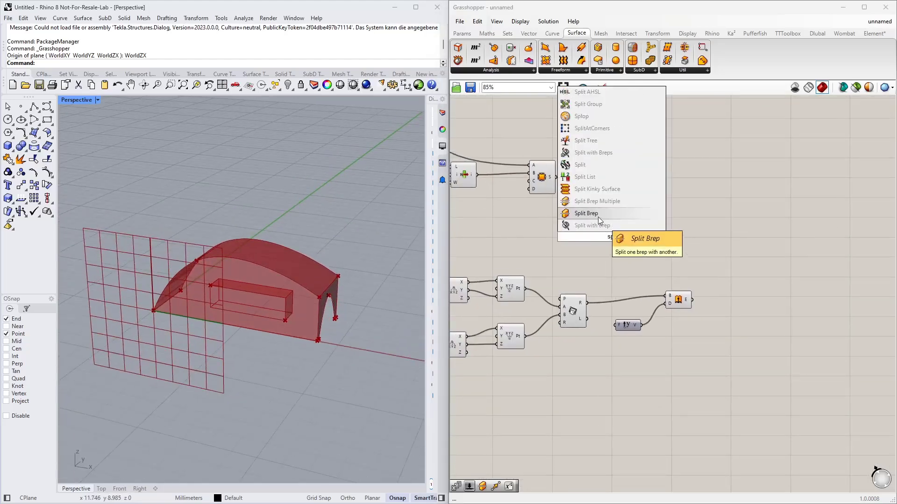
pyautogui.click(597, 216)
pyautogui.moveTo(603, 240); pyautogui.dragTo(606, 216)
pyautogui.moveTo(557, 178); pyautogui.dragTo(603, 208)
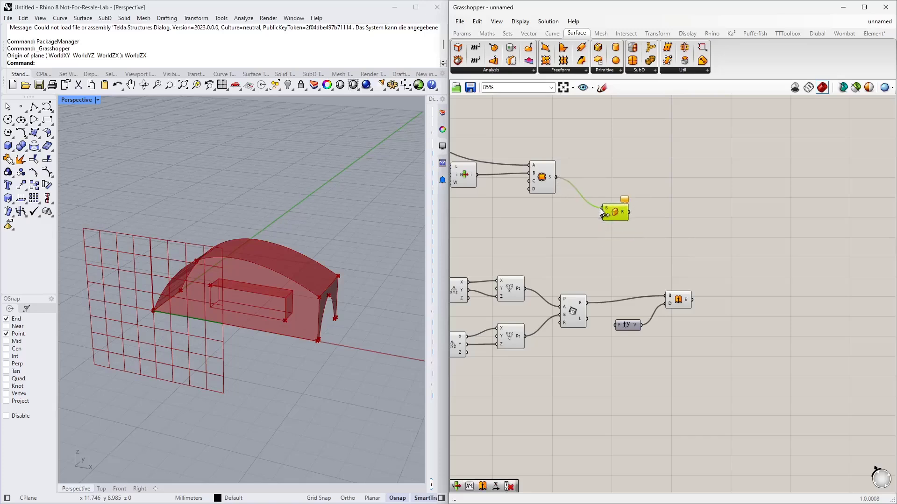
pyautogui.moveTo(692, 299); pyautogui.dragTo(607, 216)
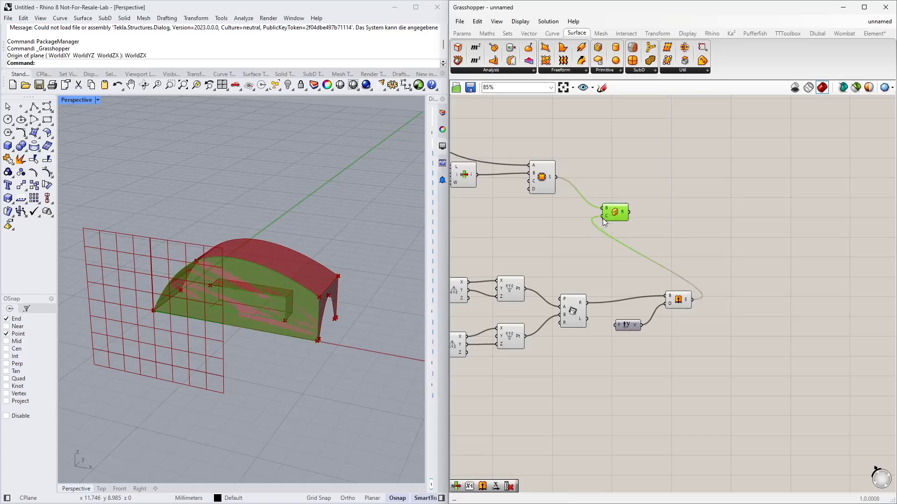
# Step: Copy the last Index slider and List Item of the arc surface group to the area beside Split Brep
pyautogui.moveTo(686, 210); pyautogui.dragTo(723, 321, button='right')
pyautogui.scroll(-3, 691, 306)
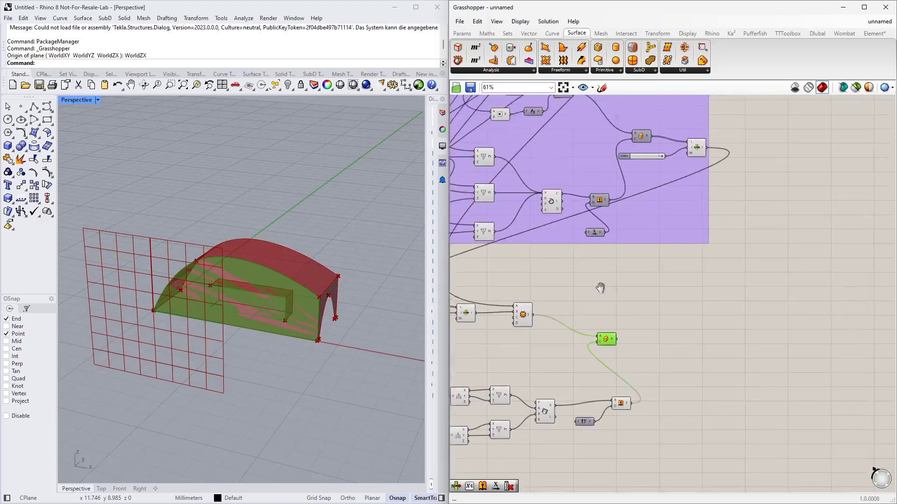
pyautogui.click(634, 182)
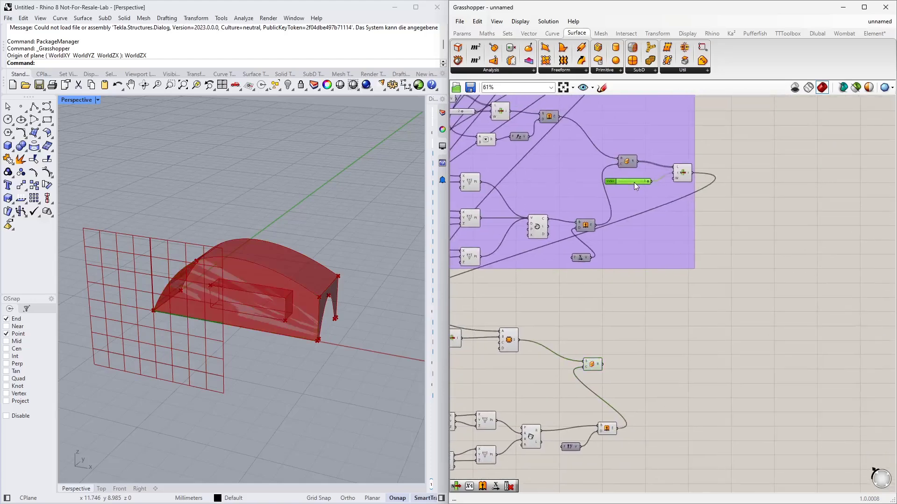
pyautogui.keyDown('shift'); pyautogui.click(684, 176); pyautogui.keyUp('shift')
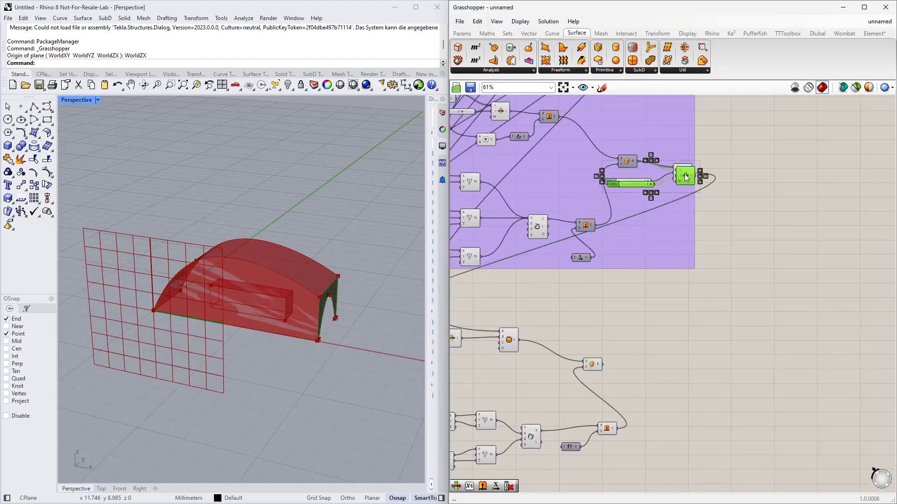
pyautogui.moveTo(685, 176); pyautogui.dragTo(660, 342)
pyautogui.scroll(2, 587, 332)
pyautogui.scroll(2, 587, 332)
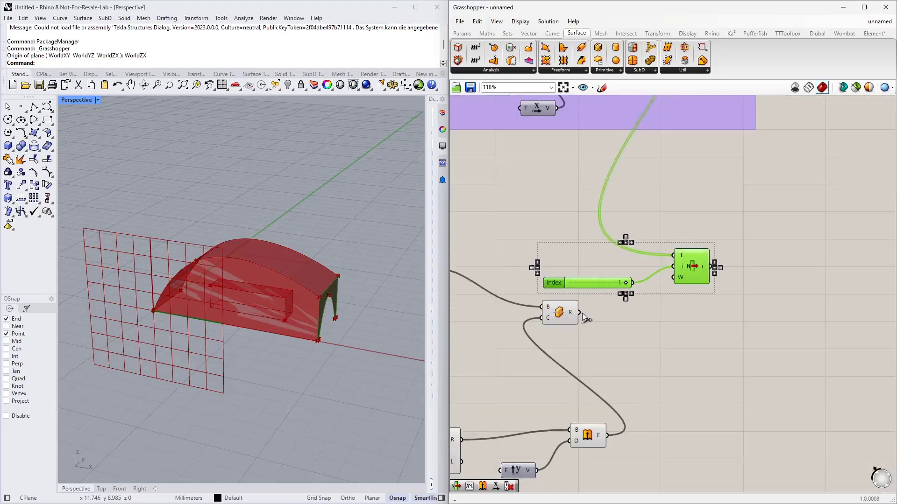
# Step: Connect the Split Brep result to input L of the copied List Item and set its Index slider to 0
pyautogui.moveTo(580, 312); pyautogui.dragTo(685, 324)
pyautogui.click(741, 355)
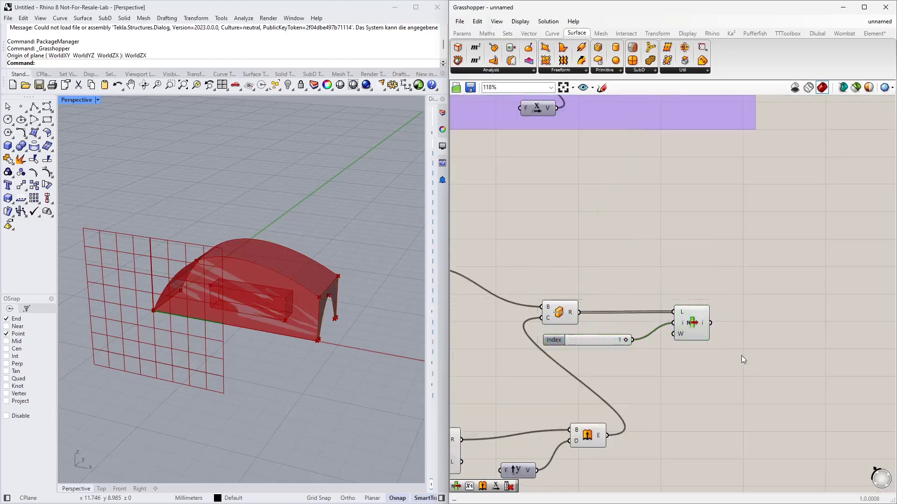
pyautogui.click(685, 326)
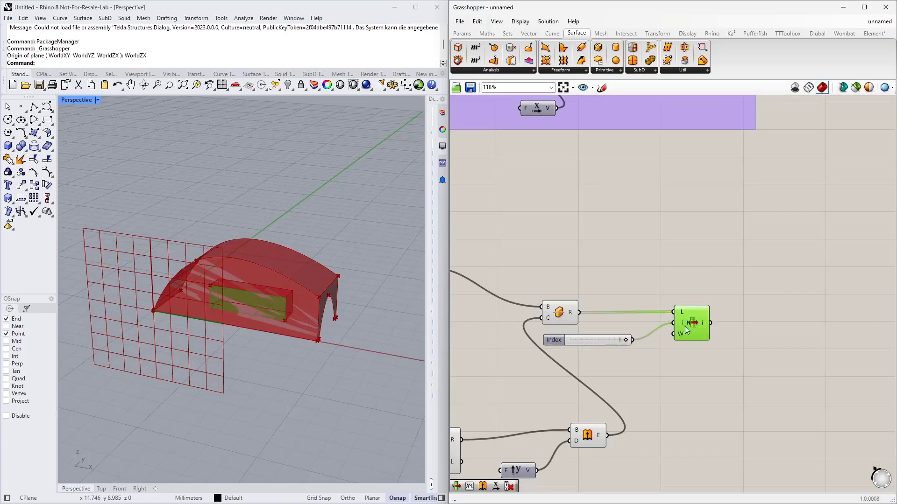
pyautogui.moveTo(625, 339); pyautogui.dragTo(589, 345)
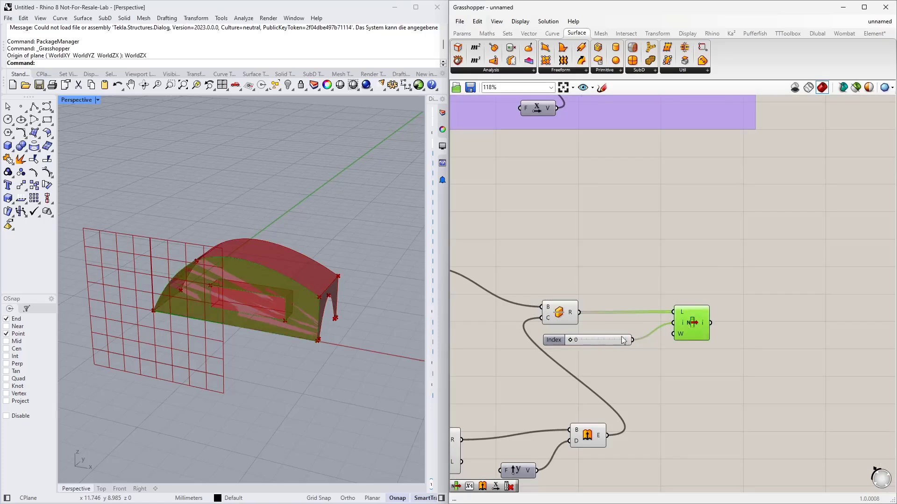
# Step: Turn off the preview of the Extrude, Edge Surface and Split Brep components, leaving the List Item's wall with its opening displayed
pyautogui.scroll(-2, 624, 340)
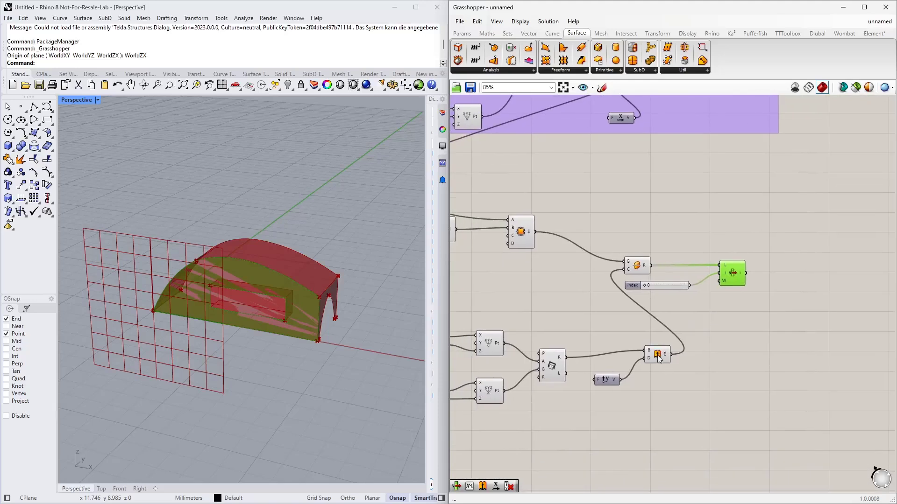
pyautogui.middleClick(658, 359)
pyautogui.click(647, 327)
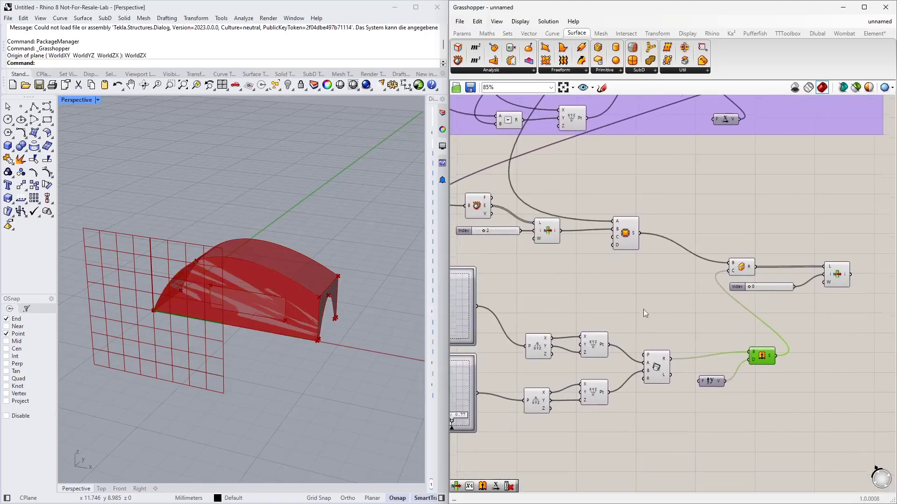
pyautogui.click(626, 236)
pyautogui.middleClick(627, 239)
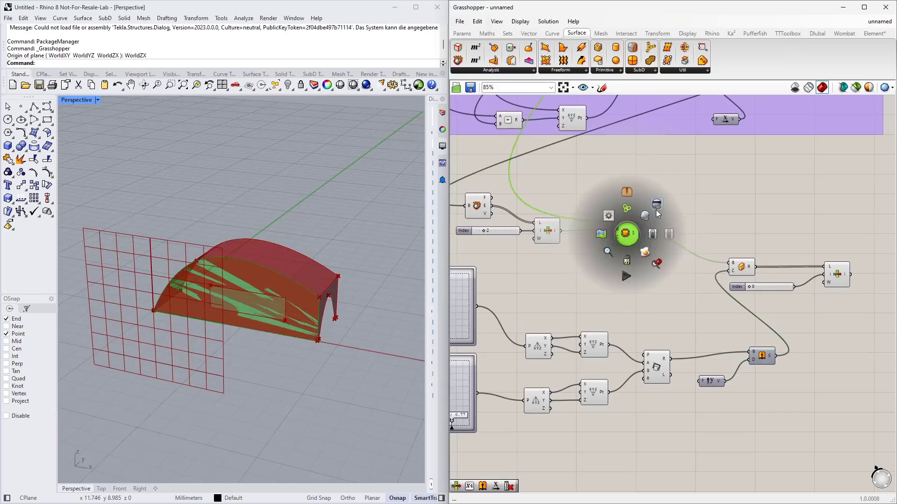
pyautogui.click(739, 268)
pyautogui.middleClick(738, 270)
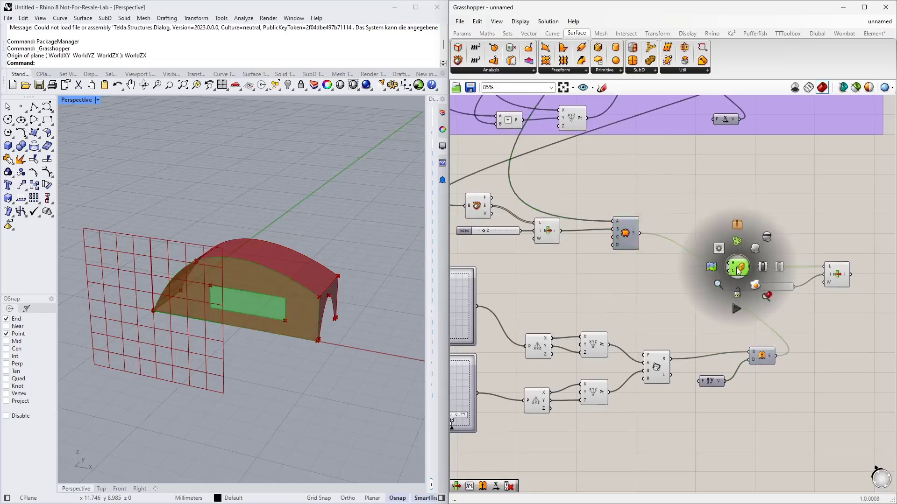
pyautogui.click(766, 236)
pyautogui.click(659, 283)
pyautogui.moveTo(299, 298); pyautogui.dragTo(303, 291, button='right')
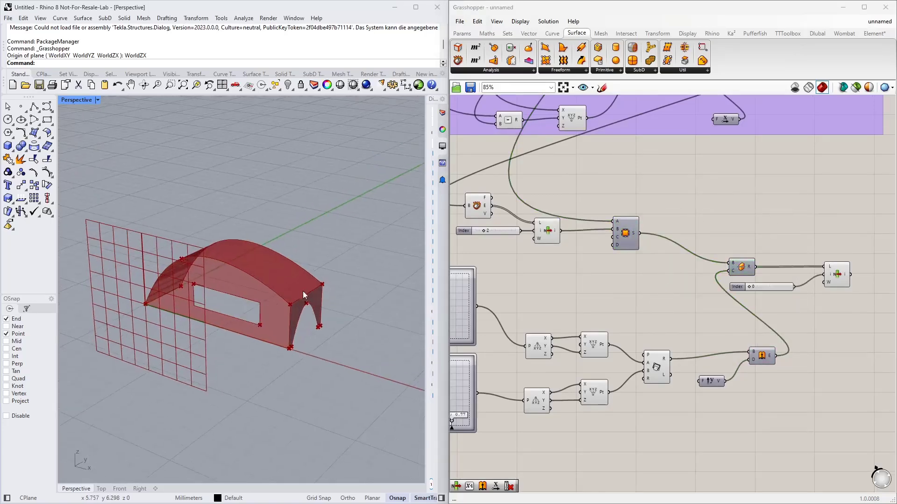
pyautogui.click(844, 267)
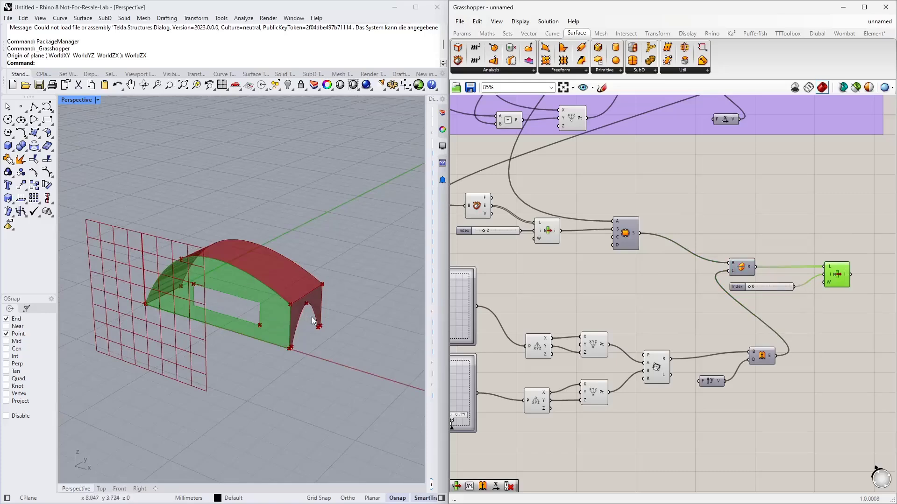
# Step: Group all side wall components, from the sliders and edge selection through to the final List Item
pyautogui.scroll(-3, 706, 295)
pyautogui.moveTo(745, 397); pyautogui.dragTo(490, 244)
pyautogui.rightClick(705, 263)
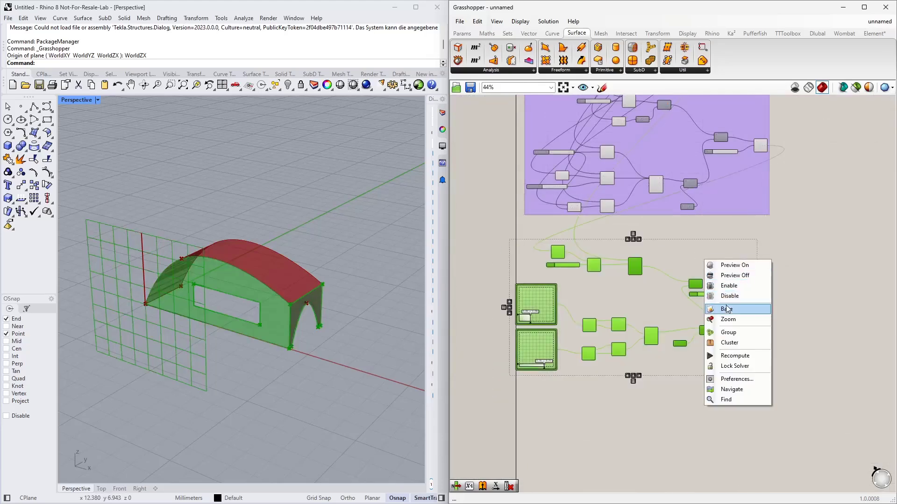
pyautogui.click(728, 332)
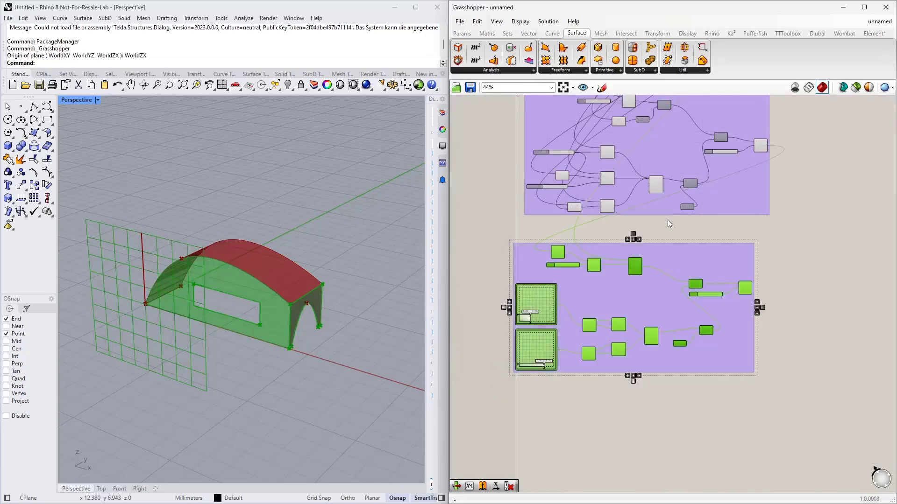
# Step: Add a Scribble reading "Side Wall" above the new group's components and include it in that group
pyautogui.doubleClick(657, 227)
pyautogui.write('scribble')
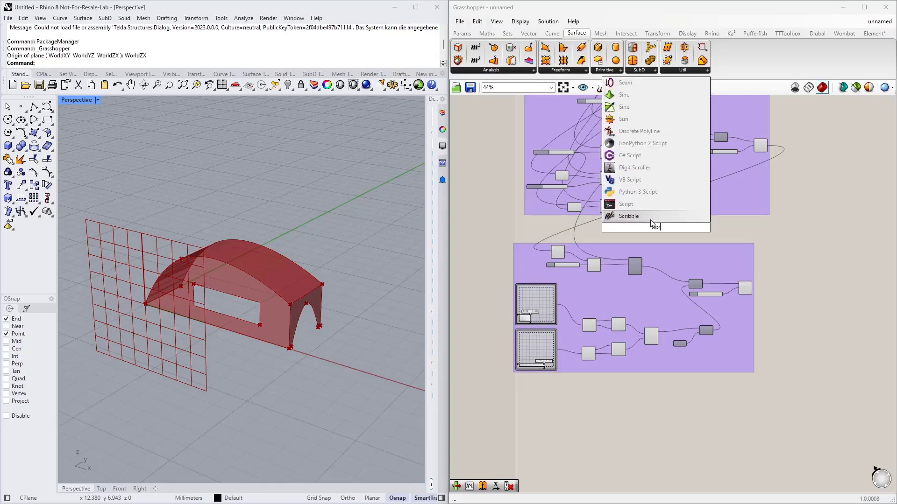
pyautogui.press('Return')
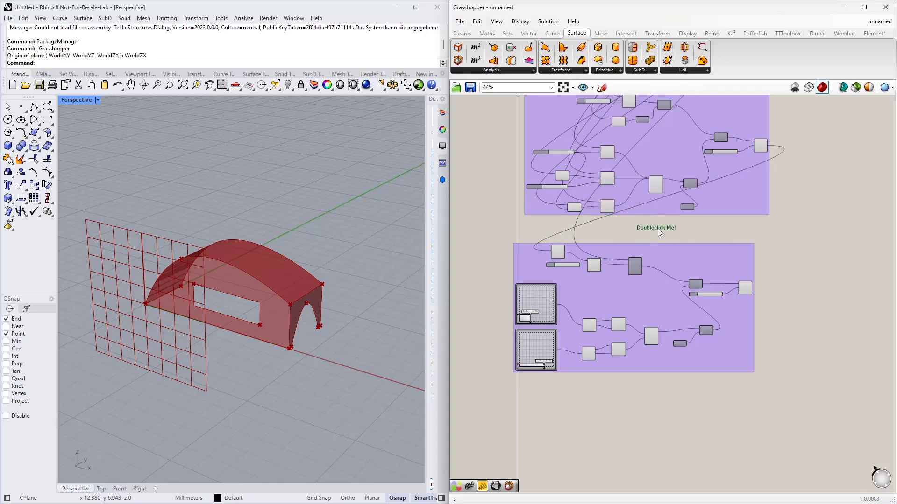
pyautogui.doubleClick(635, 246)
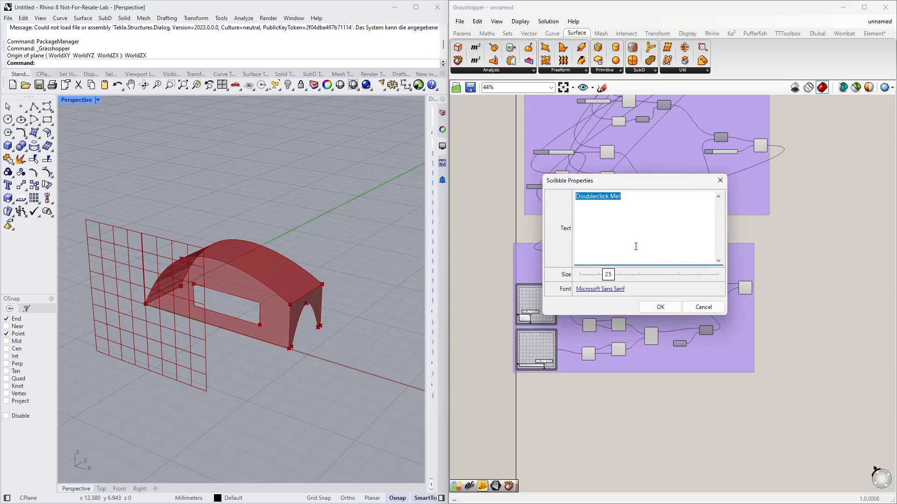
pyautogui.write('Side Wall')
pyautogui.click(661, 307)
pyautogui.click(658, 262)
pyautogui.rightClick(659, 262)
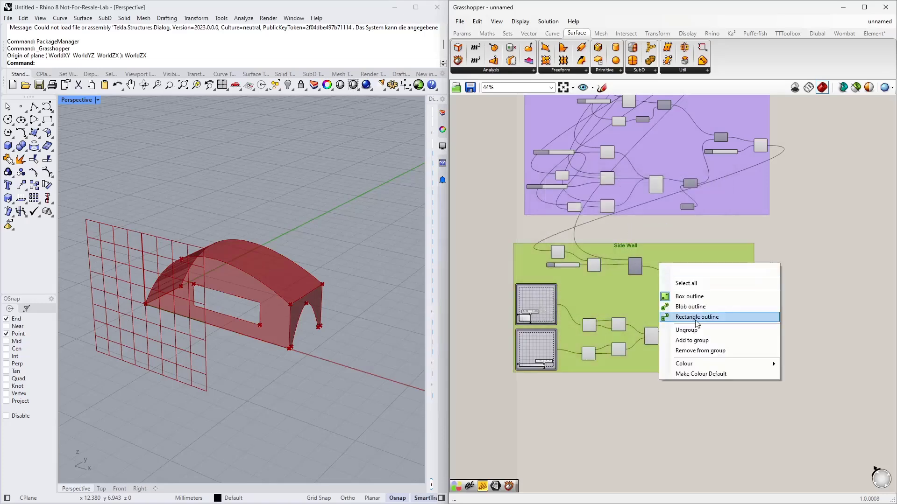
pyautogui.click(687, 341)
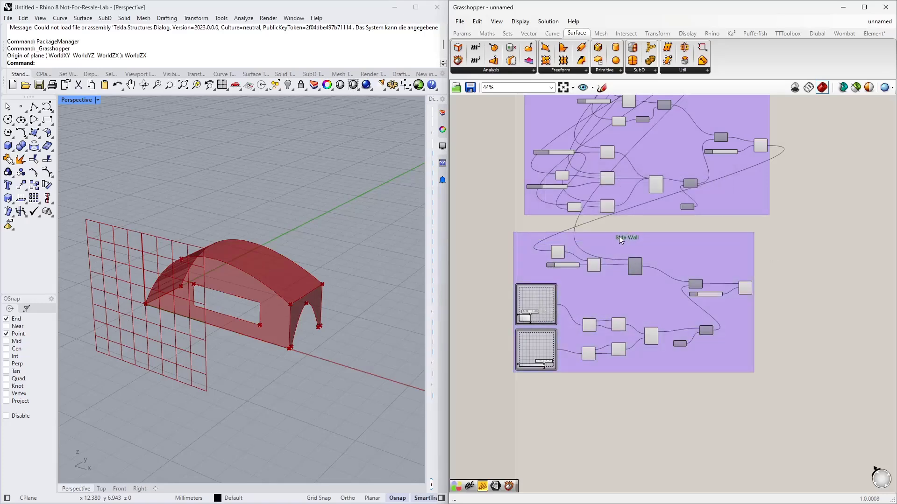
# Step: Add a Move component in the empty canvas area beyond the component groups
pyautogui.scroll(-2, 587, 321)
pyautogui.moveTo(587, 321); pyautogui.dragTo(652, 294, button='right')
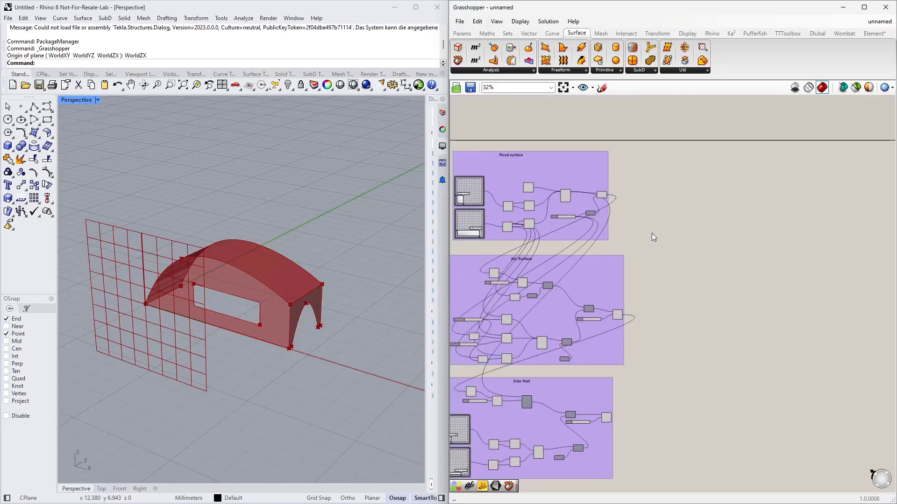
pyautogui.scroll(4, 695, 271)
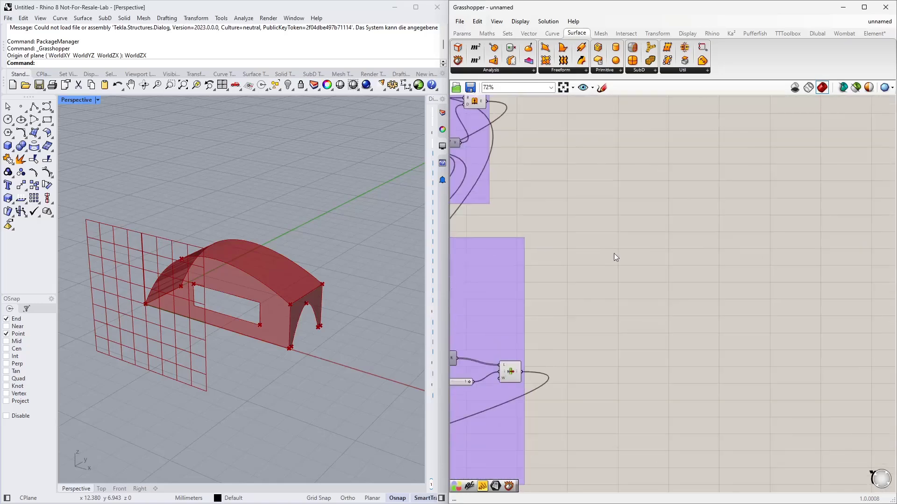
pyautogui.doubleClick(659, 221)
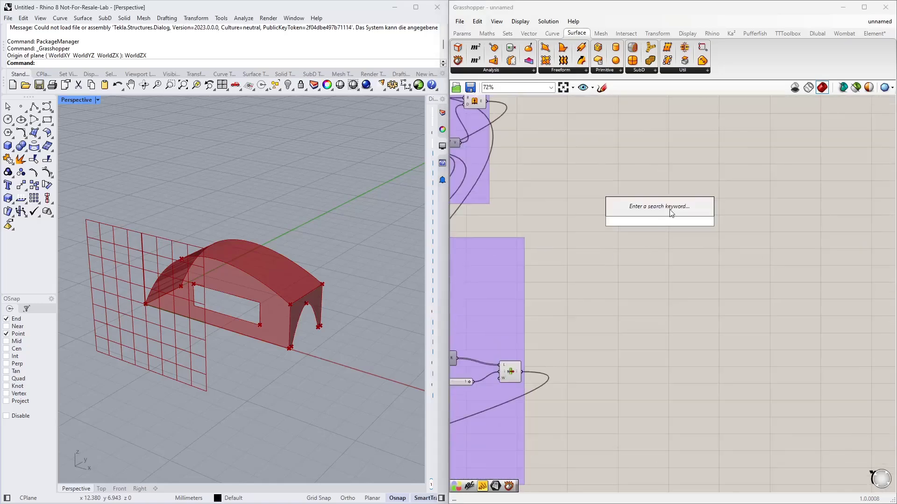
pyautogui.write('move')
pyautogui.click(665, 207)
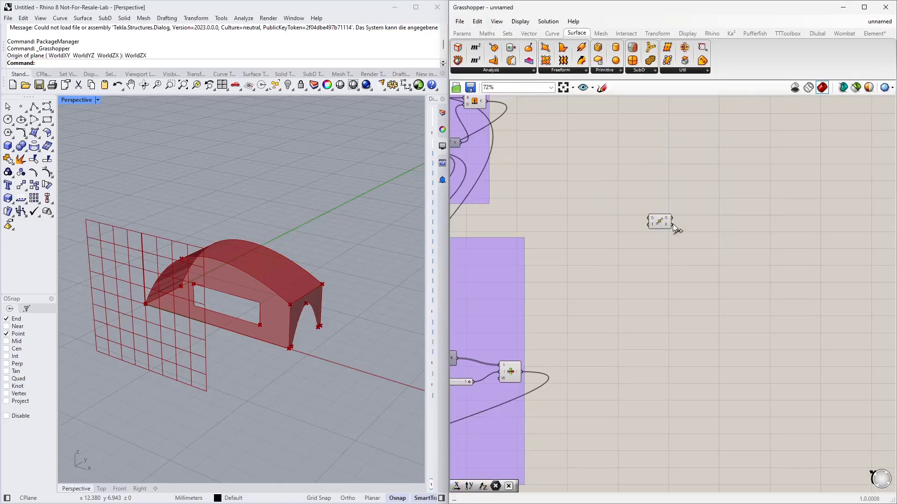
pyautogui.scroll(-1, 682, 235)
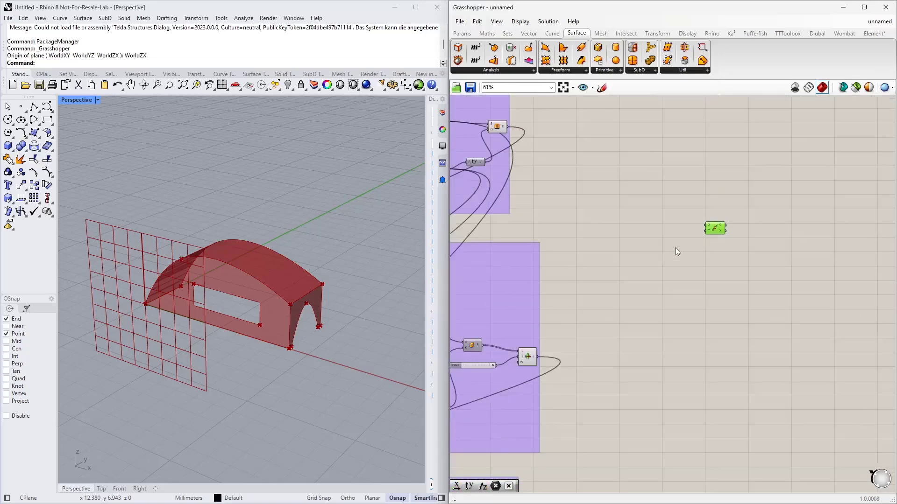
# Step: Wire the roof Extrude output and the Arc Surface group's final List Item into the Move component's geometry input, and reposition the Move
pyautogui.moveTo(676, 251); pyautogui.dragTo(720, 284, button='right')
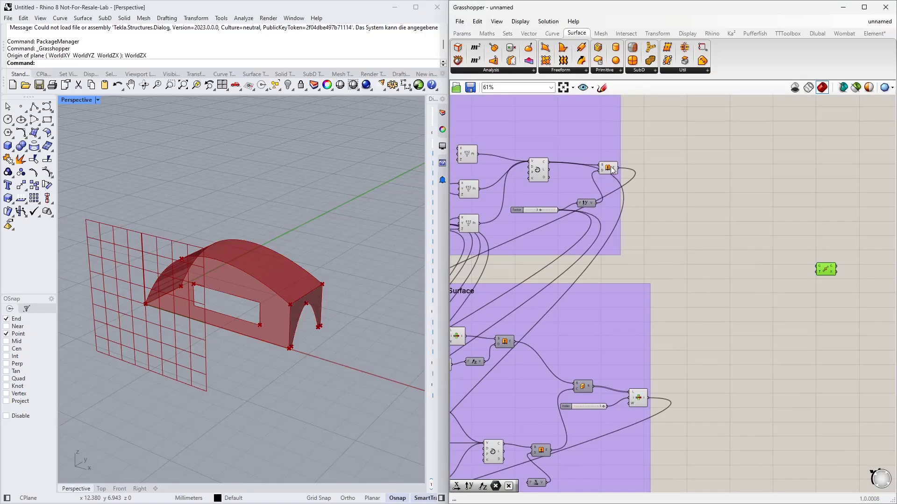
pyautogui.click(610, 167)
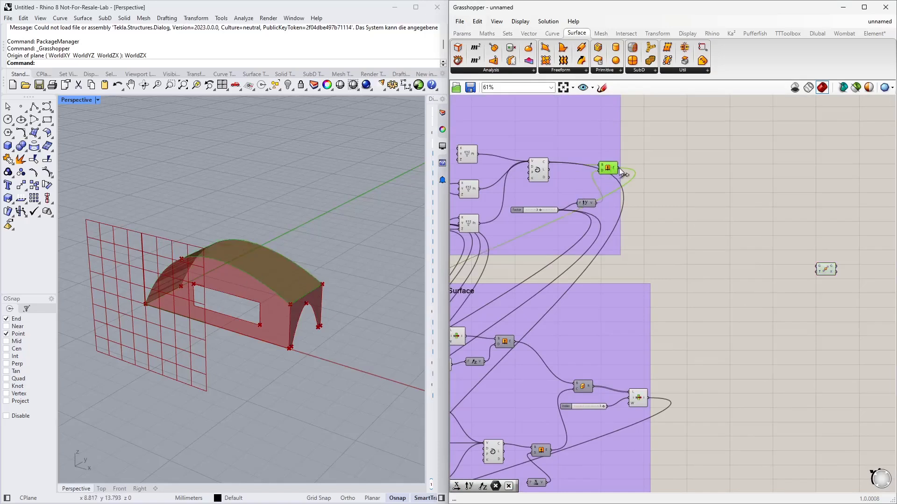
pyautogui.moveTo(622, 174); pyautogui.dragTo(805, 266)
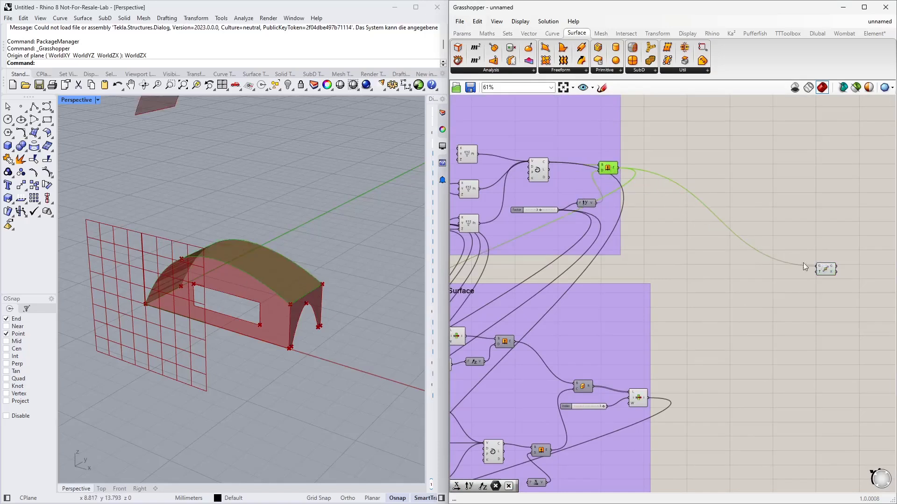
pyautogui.click(640, 401)
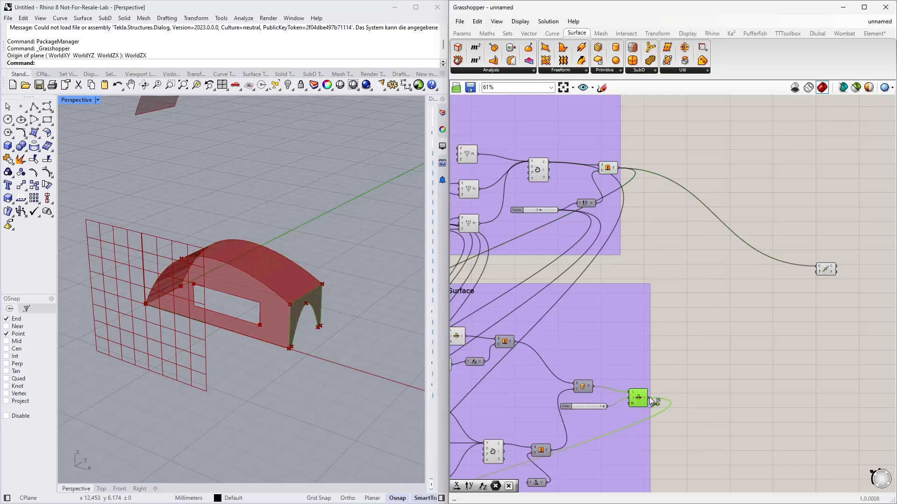
pyautogui.moveTo(649, 397); pyautogui.dragTo(817, 269)
pyautogui.moveTo(839, 270); pyautogui.dragTo(831, 223, button='right')
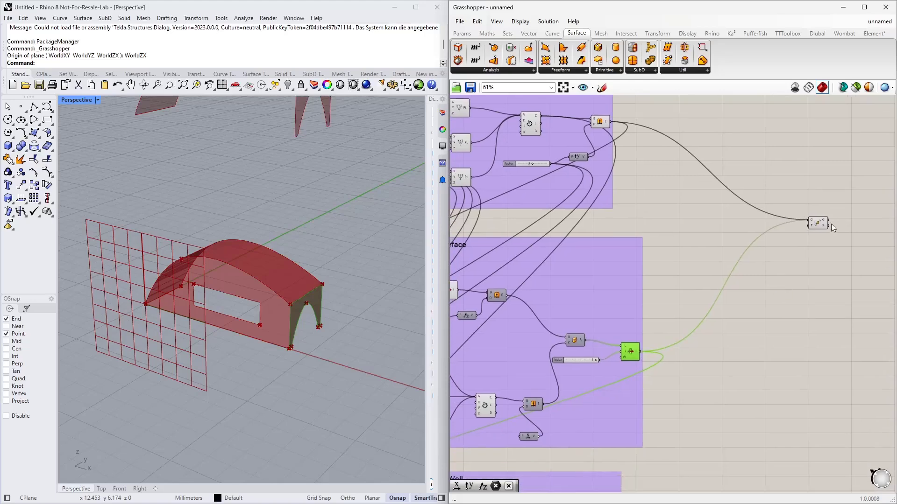
pyautogui.moveTo(818, 224); pyautogui.dragTo(780, 226)
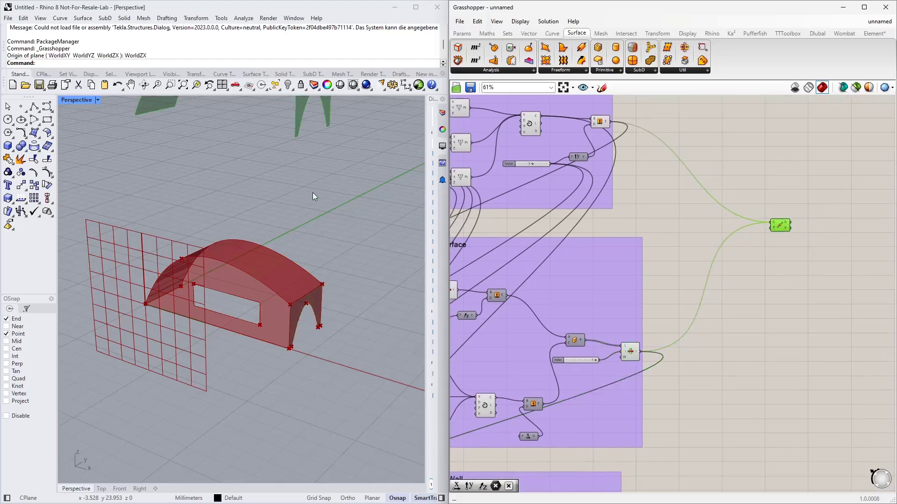
pyautogui.moveTo(313, 196); pyautogui.dragTo(281, 227, button='right')
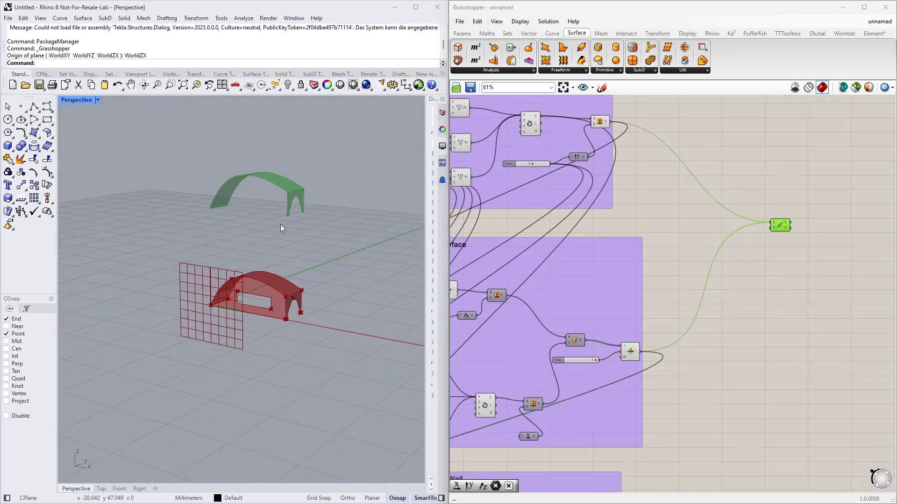
# Step: Add a Unit Y vector, connect it to the Move's translation input, and place it just below the Move
pyautogui.scroll(3, 786, 214)
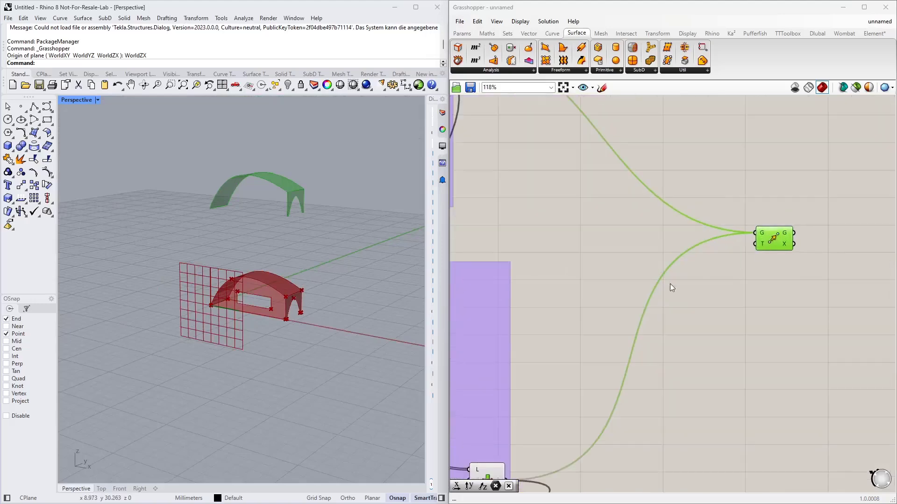
pyautogui.doubleClick(682, 333)
pyautogui.write('y')
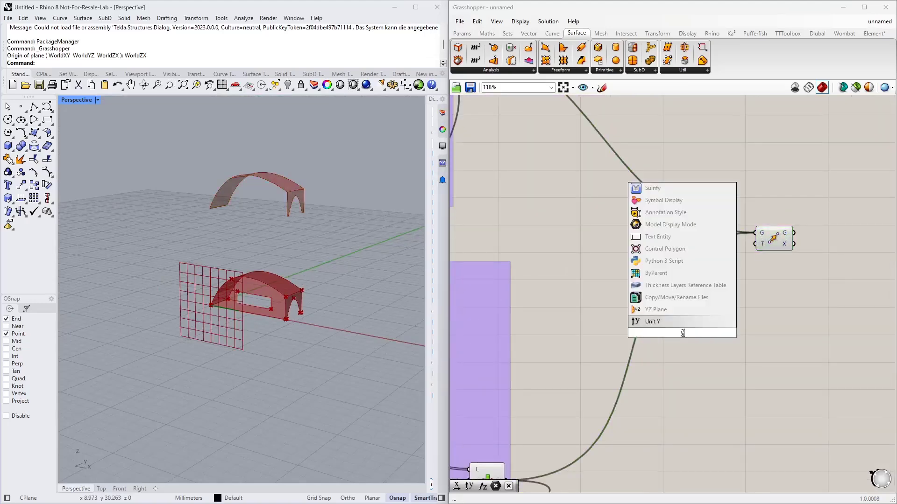
pyautogui.press('Return')
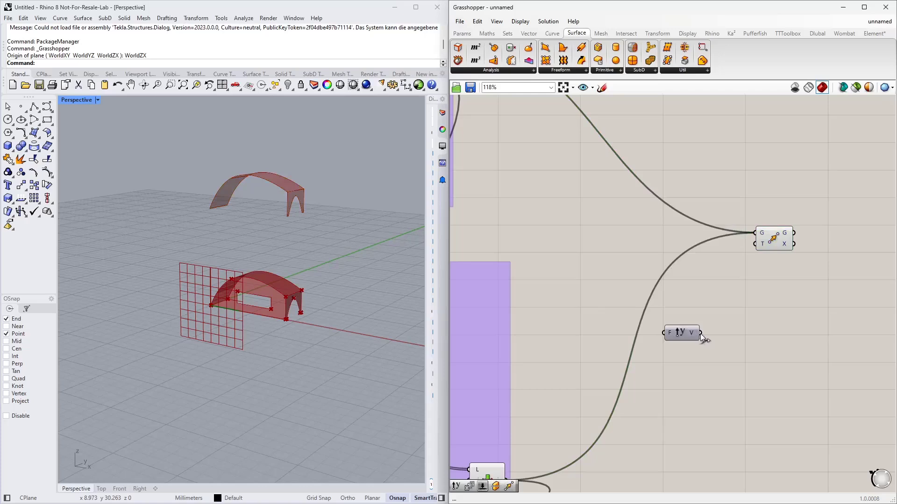
pyautogui.moveTo(700, 333); pyautogui.dragTo(731, 292)
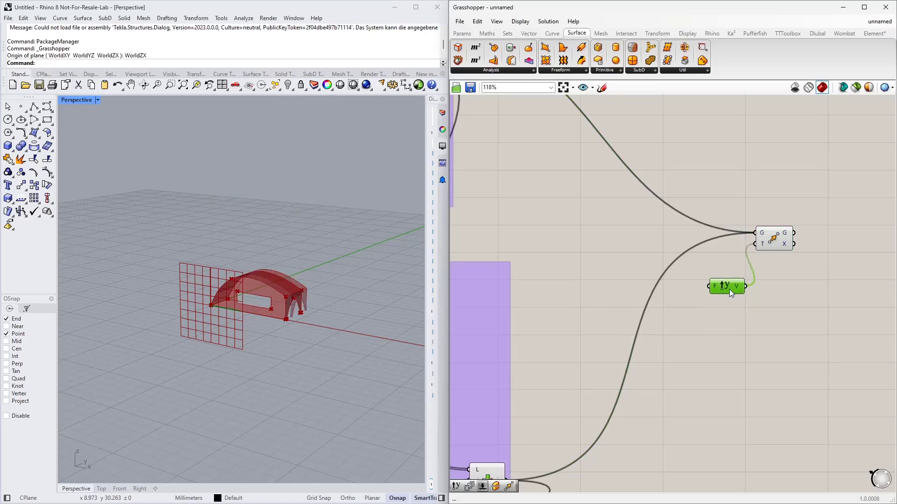
# Step: Add a Series component, connect its output to the Unit Y factor, and place it beside the Unit Y
pyautogui.doubleClick(682, 364)
pyautogui.write('series')
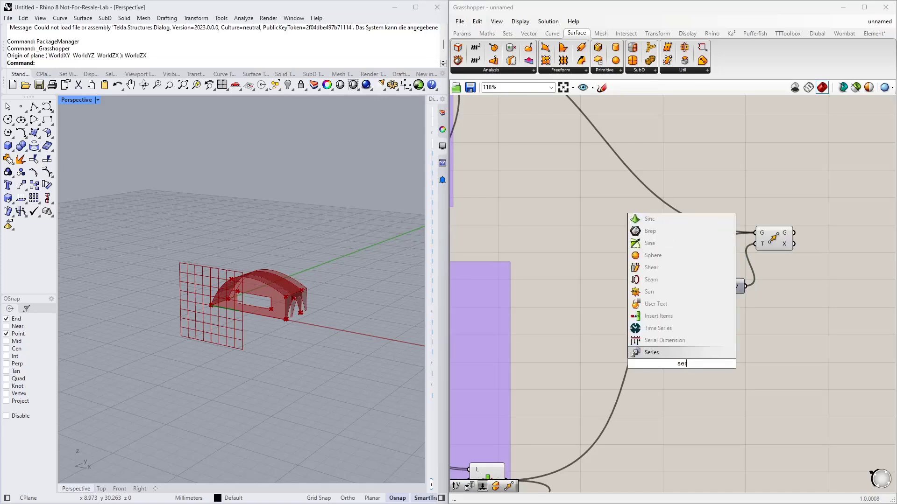
pyautogui.press('Return')
pyautogui.moveTo(686, 365); pyautogui.dragTo(622, 314)
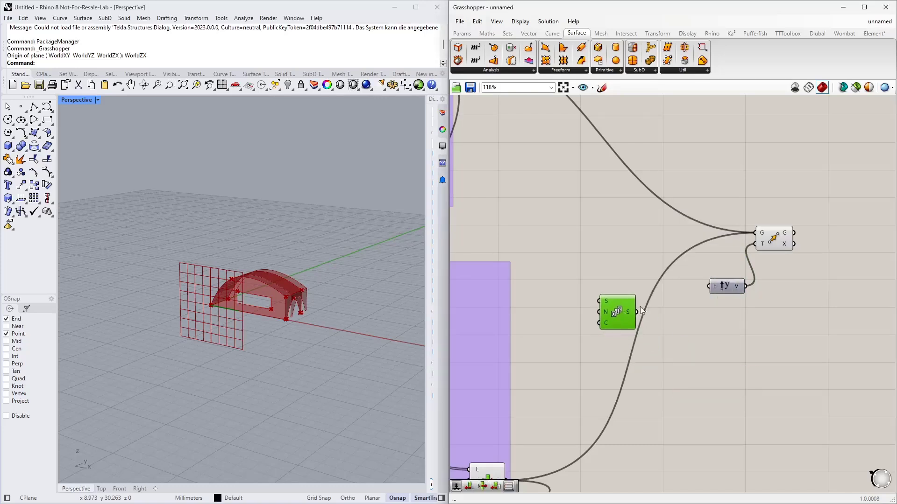
pyautogui.moveTo(715, 325); pyautogui.dragTo(730, 340, button='right')
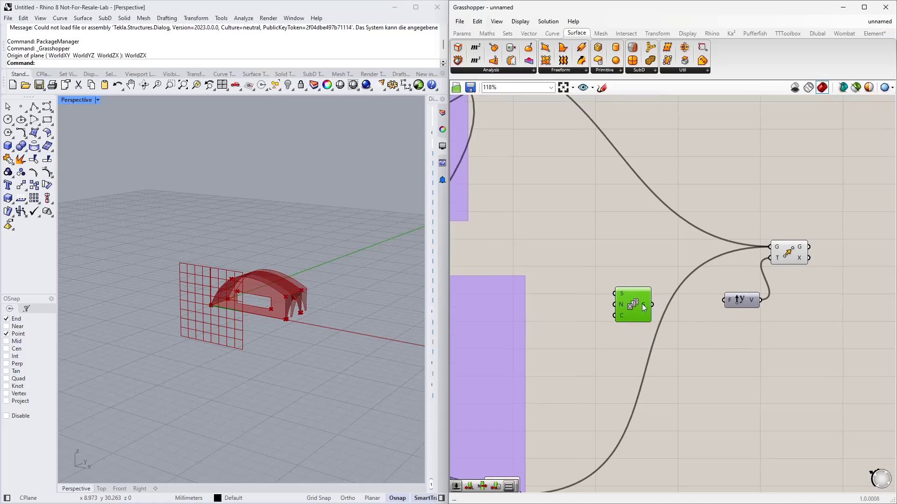
pyautogui.moveTo(653, 305); pyautogui.dragTo(729, 302)
pyautogui.moveTo(689, 331); pyautogui.dragTo(739, 333, button='right')
pyautogui.moveTo(681, 303); pyautogui.dragTo(719, 275)
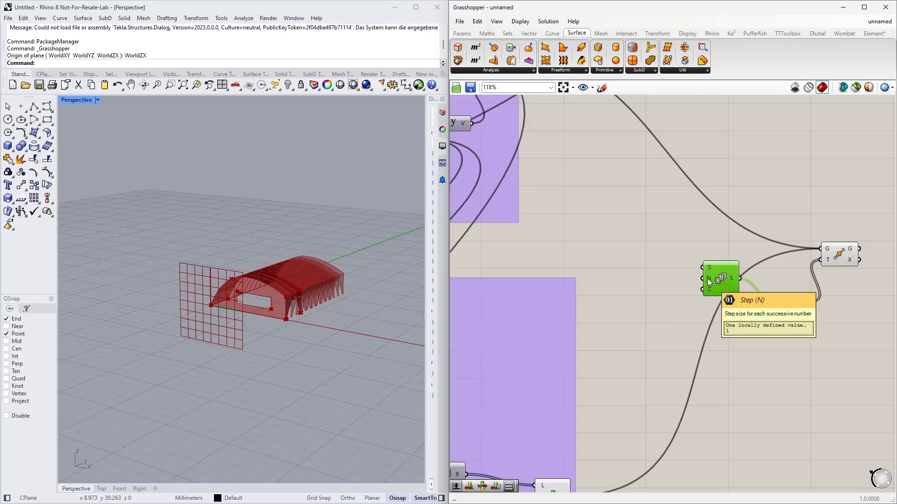
# Step: Connect the roof group's Factor slider to the Series step input so the copies are spaced by the extrusion length
pyautogui.moveTo(634, 237); pyautogui.dragTo(651, 252, button='right')
pyautogui.scroll(-3, 653, 280)
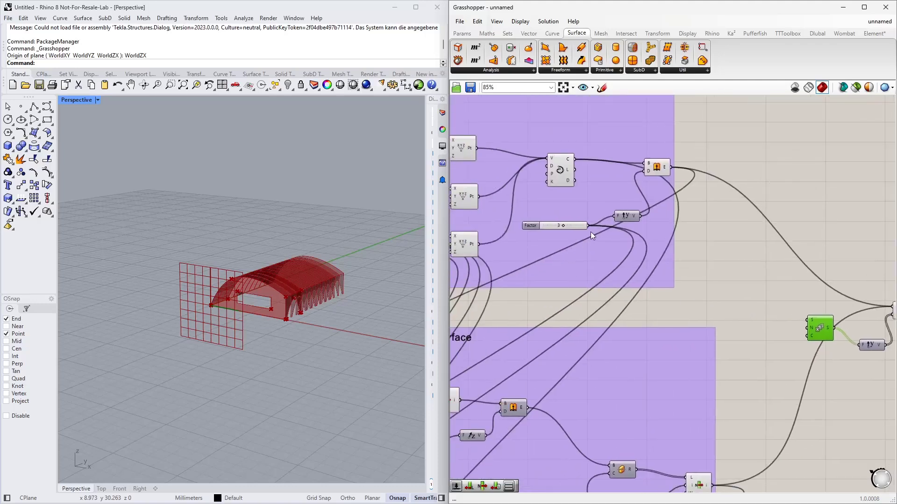
pyautogui.moveTo(587, 225); pyautogui.dragTo(802, 332)
pyautogui.moveTo(803, 335); pyautogui.dragTo(763, 326, button='right')
pyautogui.moveTo(184, 290); pyautogui.dragTo(150, 312, button='right')
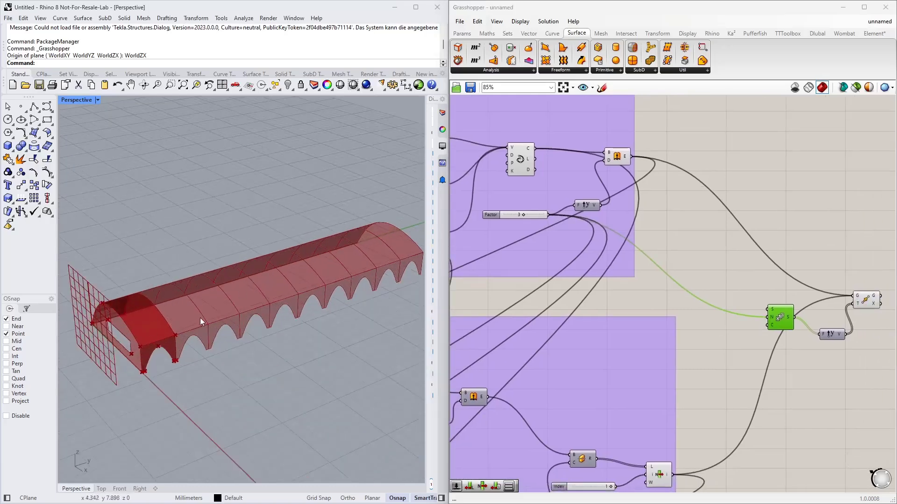
# Step: Add a number slider with the value 6 and connect it to the Series count input
pyautogui.doubleClick(726, 341)
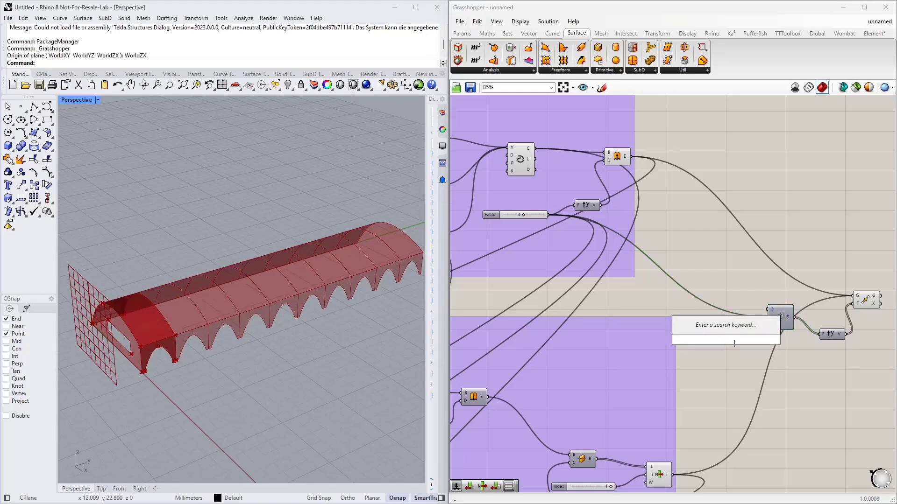
pyautogui.write('6')
pyautogui.press('Return')
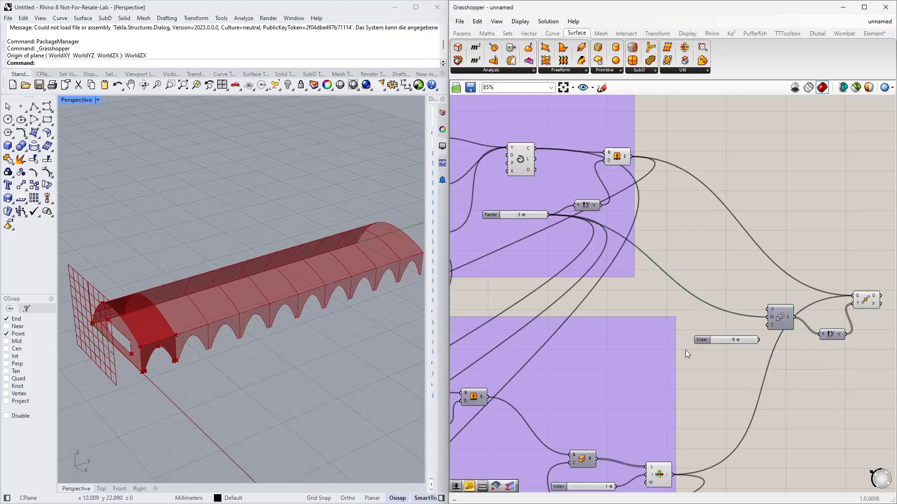
pyautogui.scroll(2, 748, 341)
pyautogui.moveTo(778, 336); pyautogui.dragTo(794, 318)
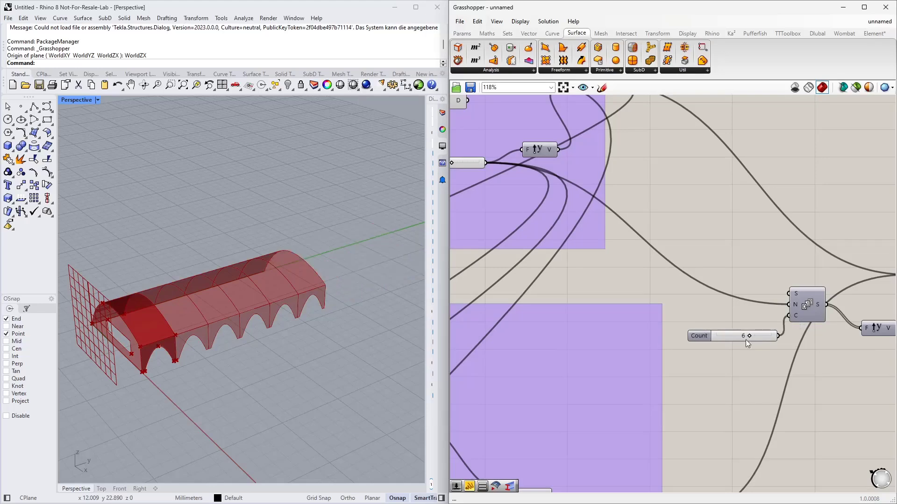
# Step: Set the Count slider to 4 and align it with the Series component's count input
pyautogui.moveTo(747, 336); pyautogui.dragTo(738, 338)
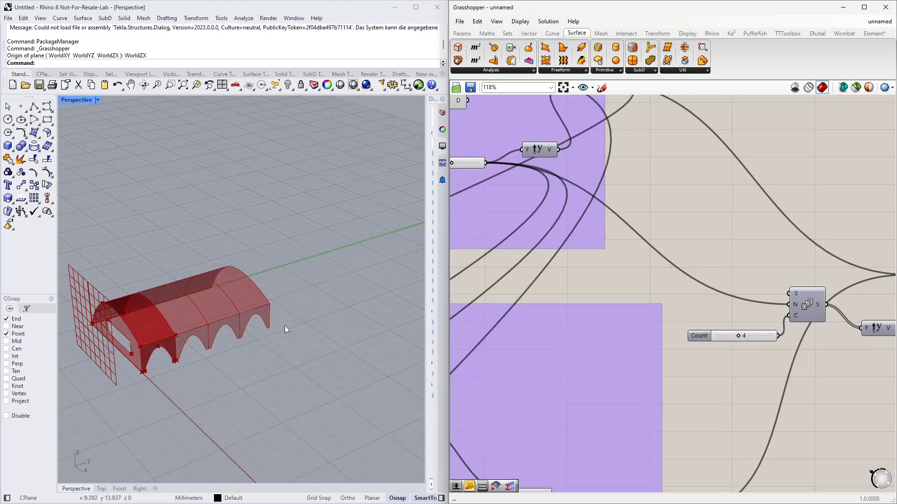
pyautogui.scroll(-4, 229, 329)
pyautogui.scroll(5, 178, 357)
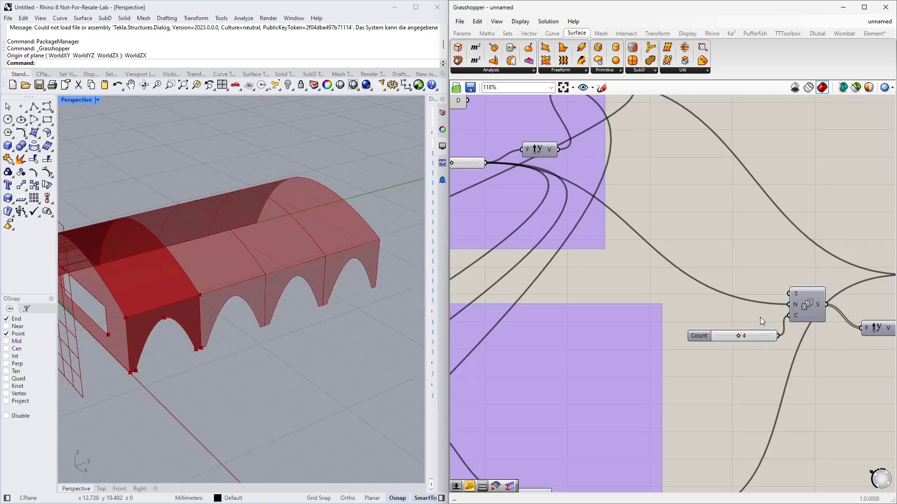
pyautogui.scroll(-2, 752, 327)
pyautogui.moveTo(747, 335); pyautogui.dragTo(747, 316)
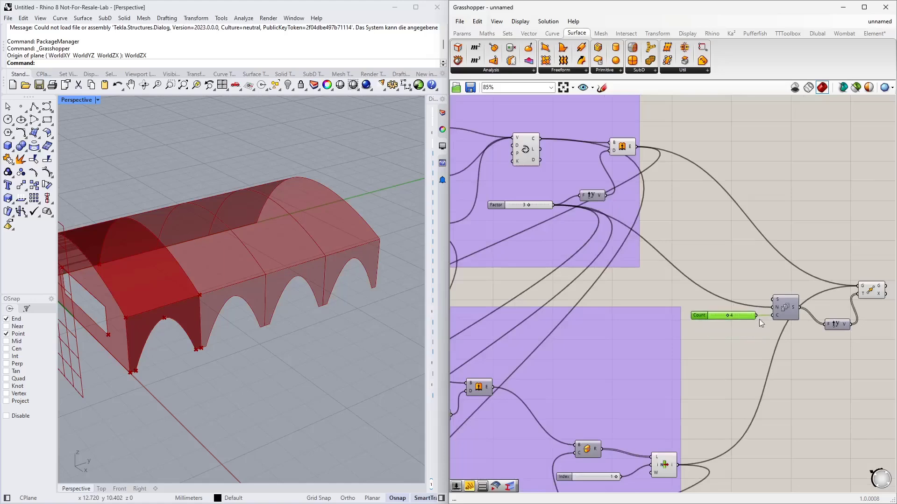
pyautogui.scroll(-1, 747, 316)
pyautogui.scroll(1, 650, 288)
# Step: Duplicate the Move and Unit Y components and place the copies below the originals
pyautogui.moveTo(337, 299); pyautogui.dragTo(358, 297, button='right')
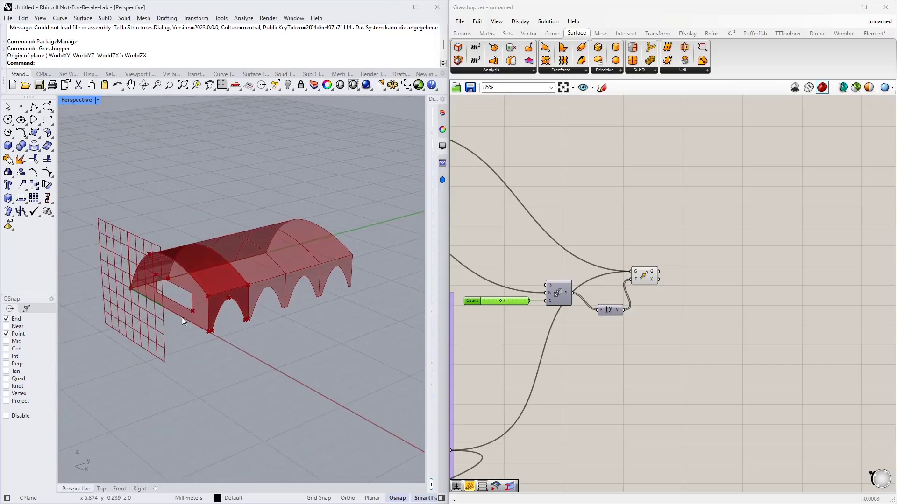
pyautogui.scroll(-4, 637, 373)
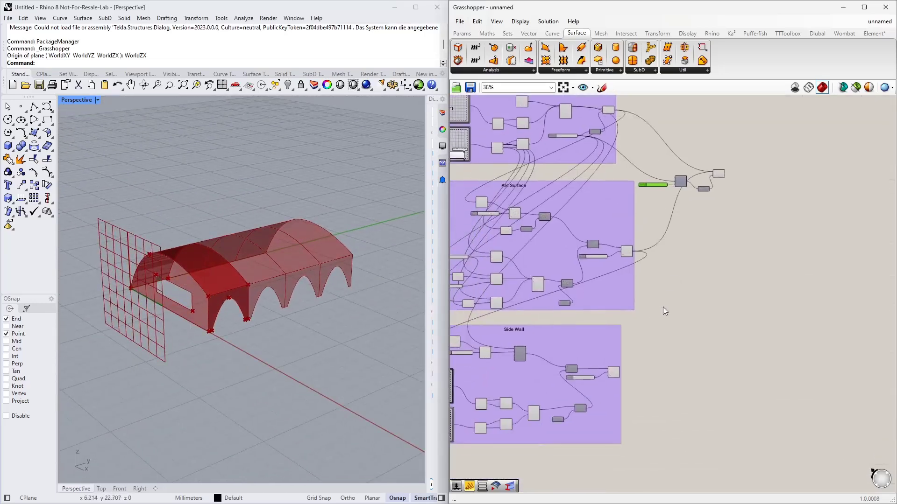
pyautogui.scroll(1, 665, 308)
pyautogui.scroll(4, 674, 308)
pyautogui.moveTo(686, 282); pyautogui.dragTo(665, 311)
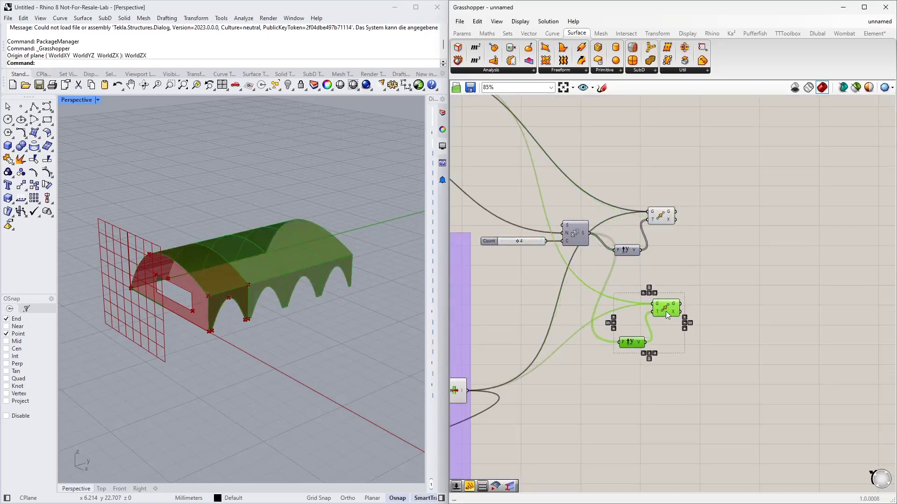
# Step: Replace the copied Move's geometry input with the final List Item of the Side Wall group
pyautogui.moveTo(692, 372); pyautogui.dragTo(642, 300, button='right')
pyautogui.moveTo(649, 348); pyautogui.dragTo(603, 406, button='right')
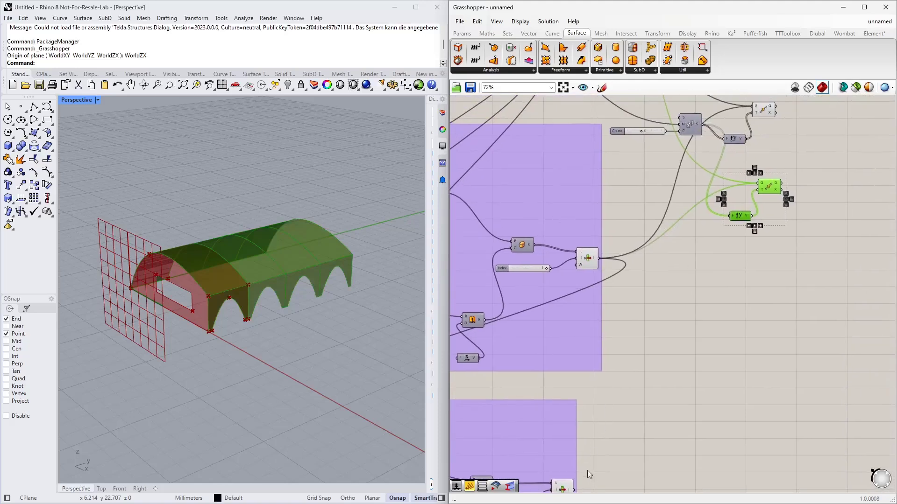
pyautogui.moveTo(574, 488); pyautogui.dragTo(761, 184)
pyautogui.click(729, 243)
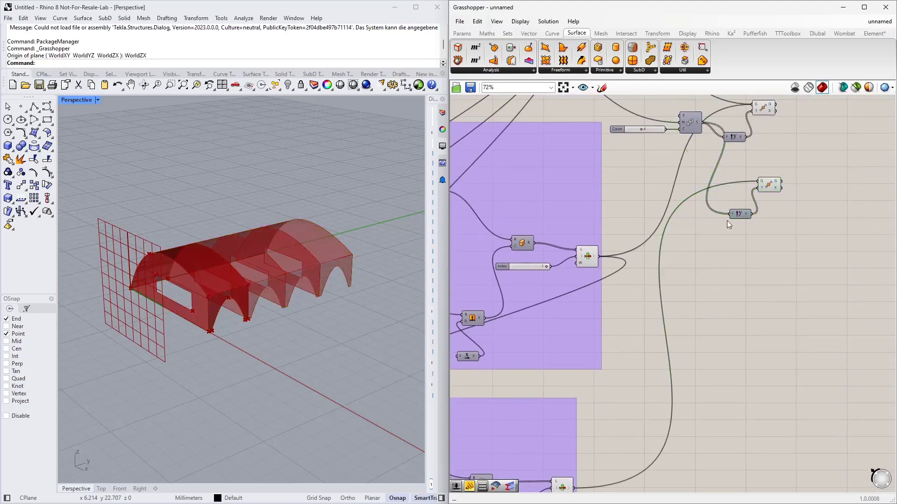
# Step: Add a Multiplication component and place it near the copied Unit Y component
pyautogui.moveTo(726, 221); pyautogui.dragTo(722, 273, button='right')
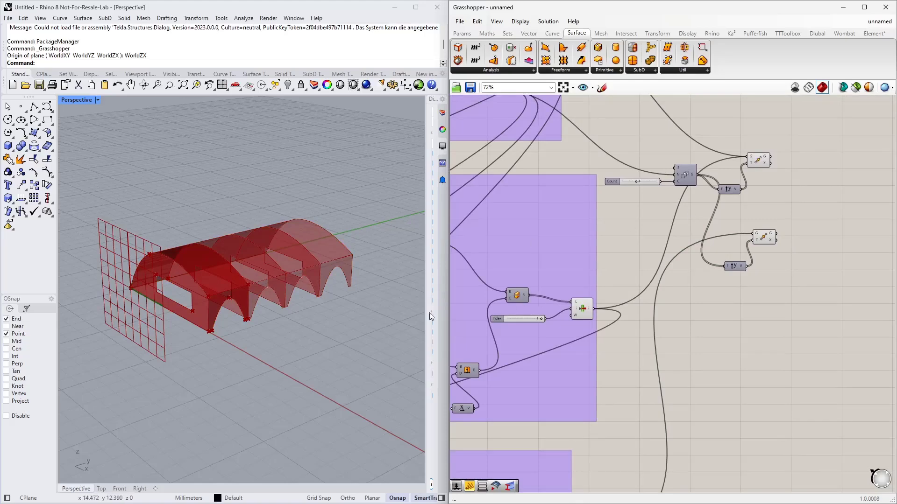
pyautogui.moveTo(719, 294); pyautogui.dragTo(726, 334, button='right')
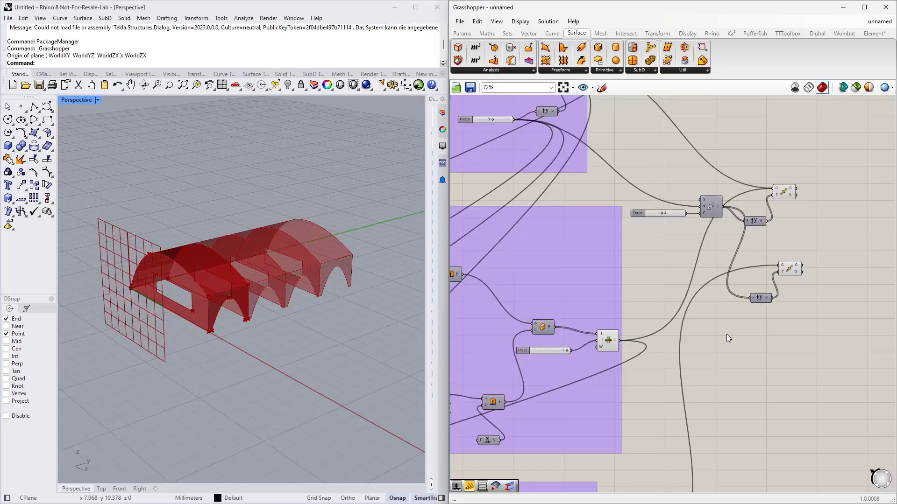
pyautogui.doubleClick(731, 337)
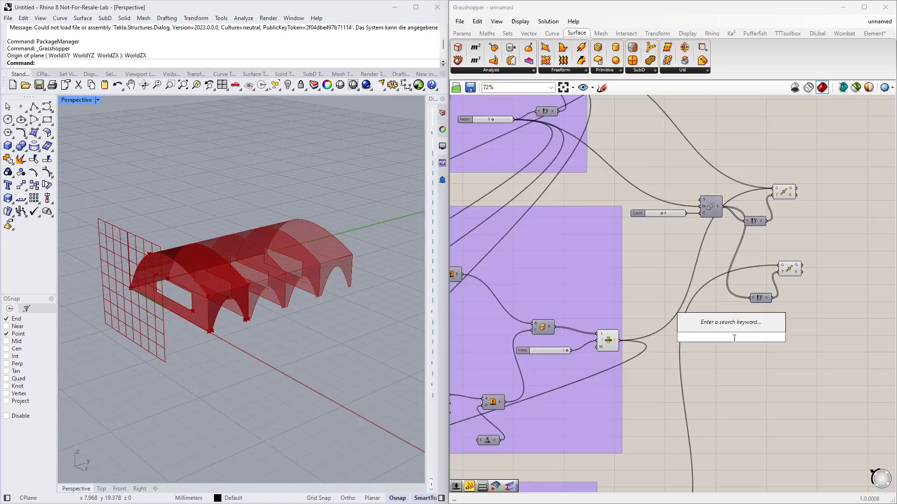
pyautogui.write('*4')
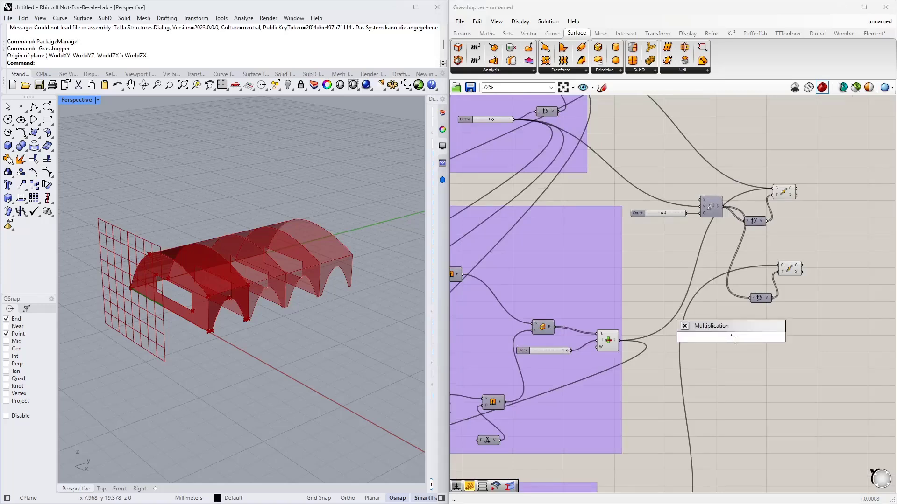
pyautogui.press('Return')
pyautogui.moveTo(732, 338); pyautogui.dragTo(712, 293)
# Step: Multiply the Factor slider by the Count slider and feed the result into the copied Unit Y to offset the end wall
pyautogui.moveTo(631, 249); pyautogui.dragTo(717, 315, button='right')
pyautogui.moveTo(600, 186); pyautogui.dragTo(779, 342)
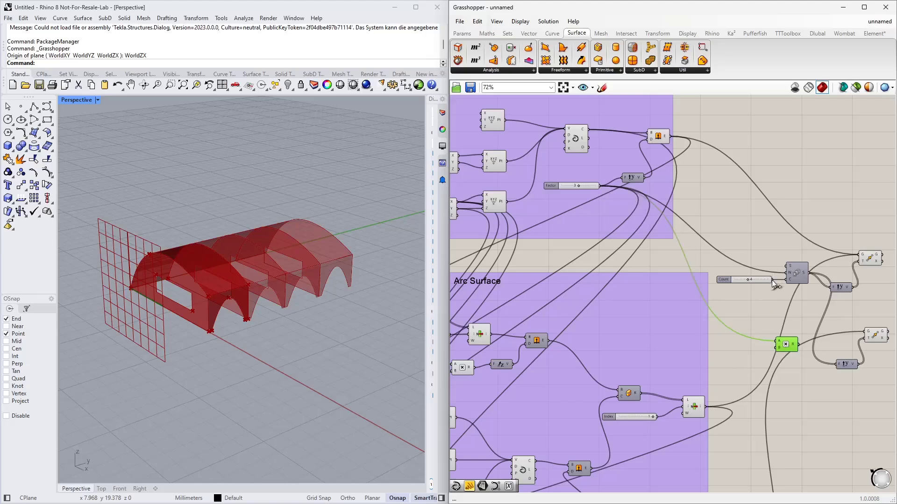
pyautogui.moveTo(772, 279); pyautogui.dragTo(829, 346)
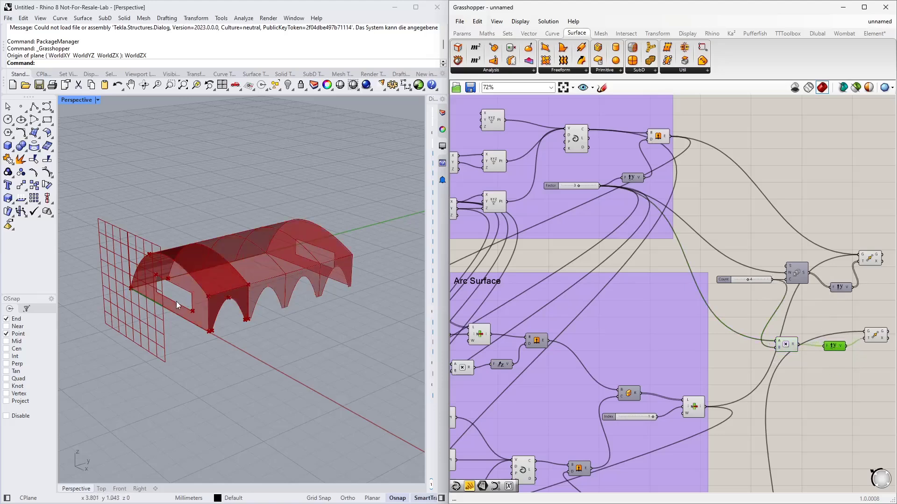
pyautogui.moveTo(338, 262); pyautogui.dragTo(374, 264, button='right')
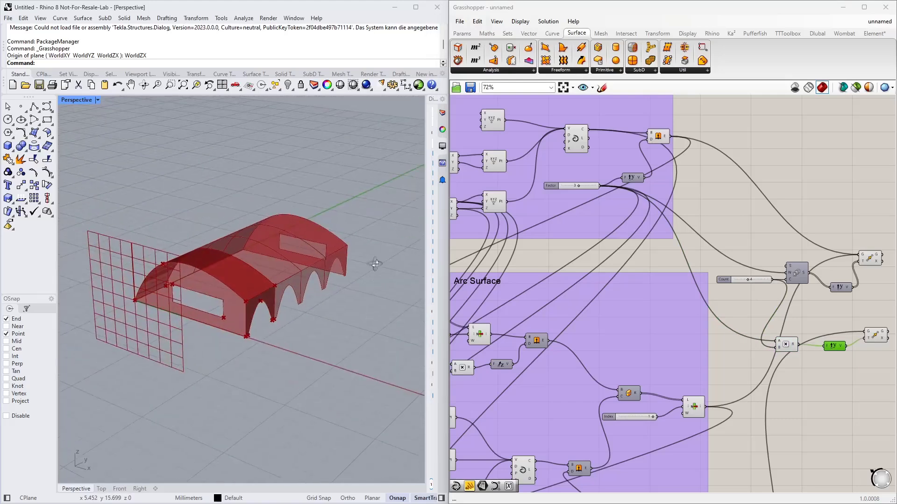
# Step: Shift the Count slider, Series, Multiplication, both Unit Y and both Move components together, farther up and away from the groups
pyautogui.scroll(-5, 775, 262)
pyautogui.scroll(2, 857, 299)
pyautogui.scroll(3, 541, 353)
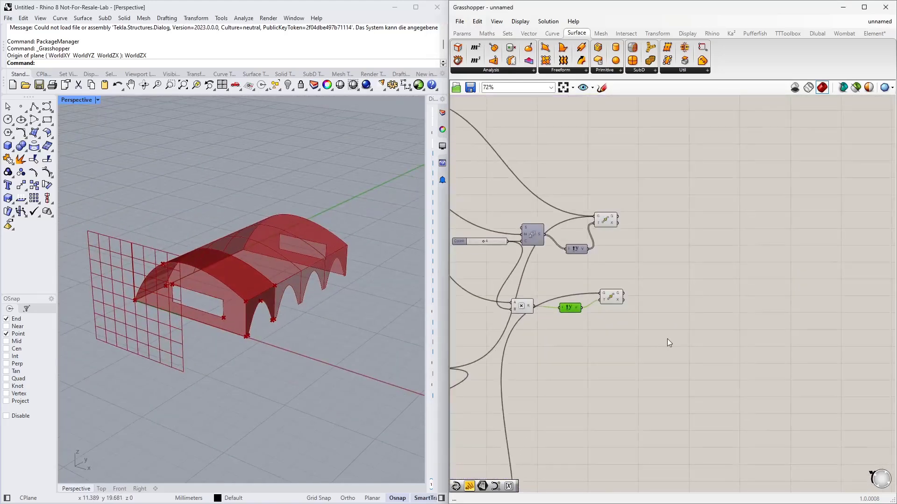
pyautogui.moveTo(667, 338); pyautogui.dragTo(484, 187)
pyautogui.moveTo(532, 237); pyautogui.dragTo(579, 184)
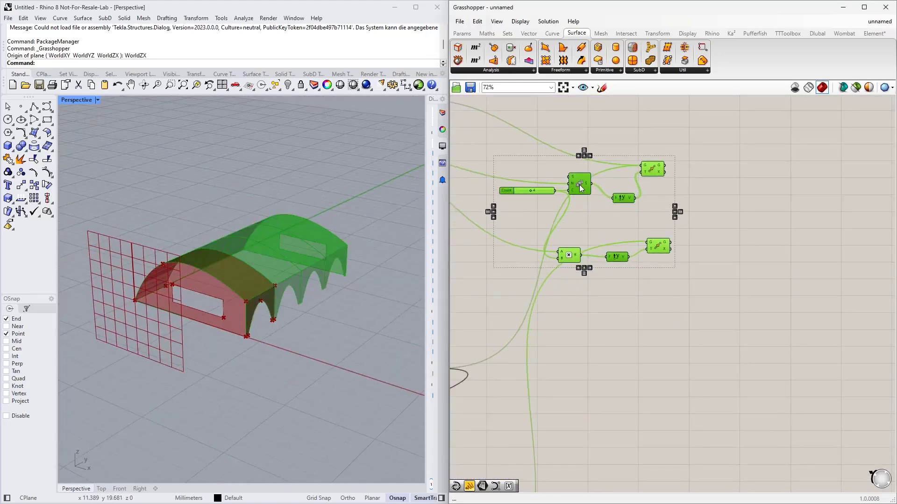
pyautogui.click(650, 312)
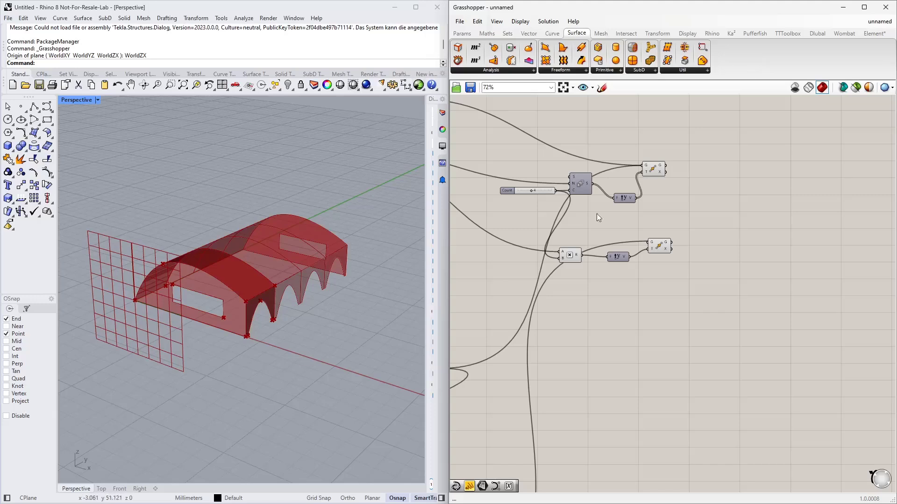
# Step: Examine the repeated roof and arc modules and the two end walls in the model from several angles
pyautogui.scroll(2, 655, 302)
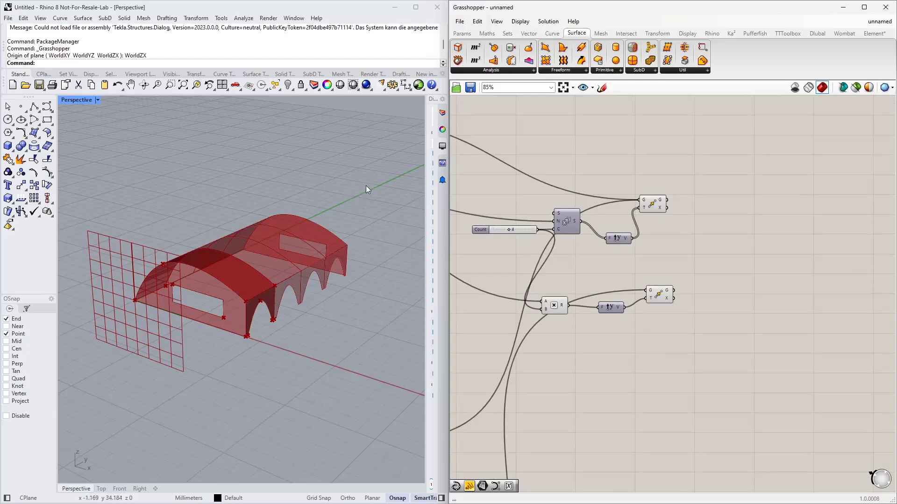
pyautogui.moveTo(208, 337); pyautogui.dragTo(117, 270, button='right')
pyautogui.scroll(3, 227, 322)
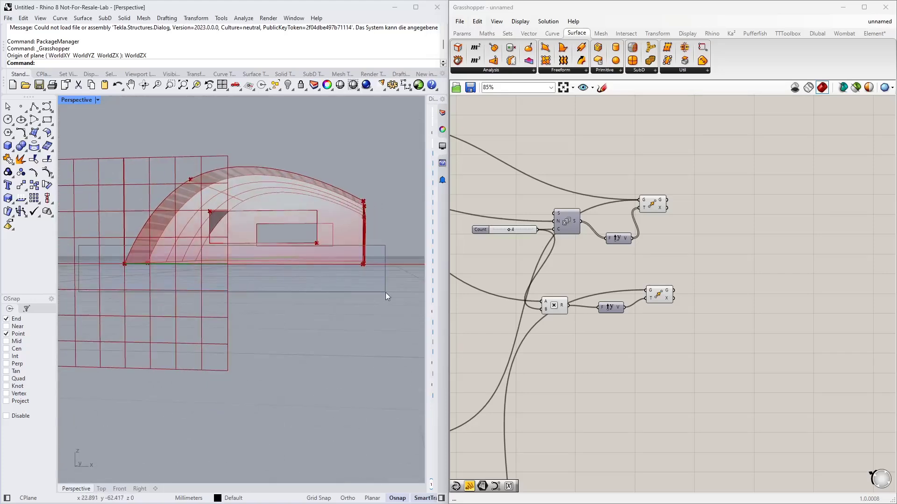
pyautogui.moveTo(385, 293); pyautogui.dragTo(318, 302, button='right')
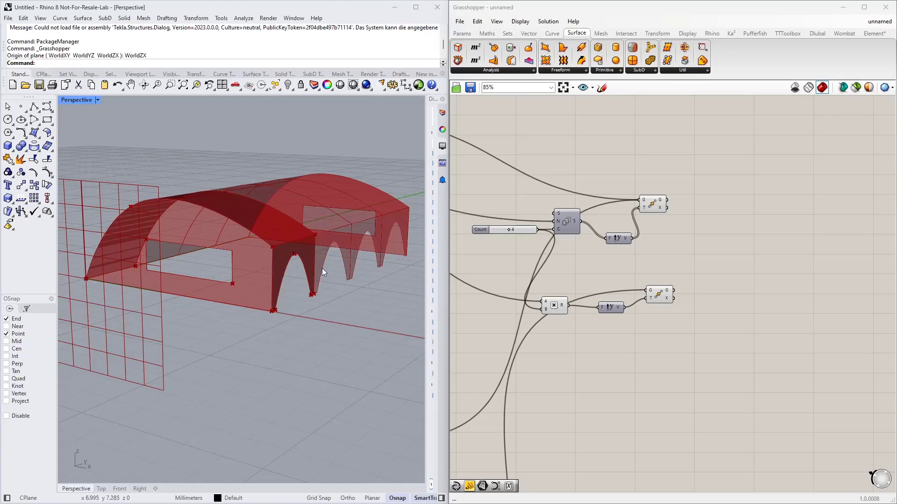
pyautogui.moveTo(322, 269); pyautogui.dragTo(272, 310, button='right')
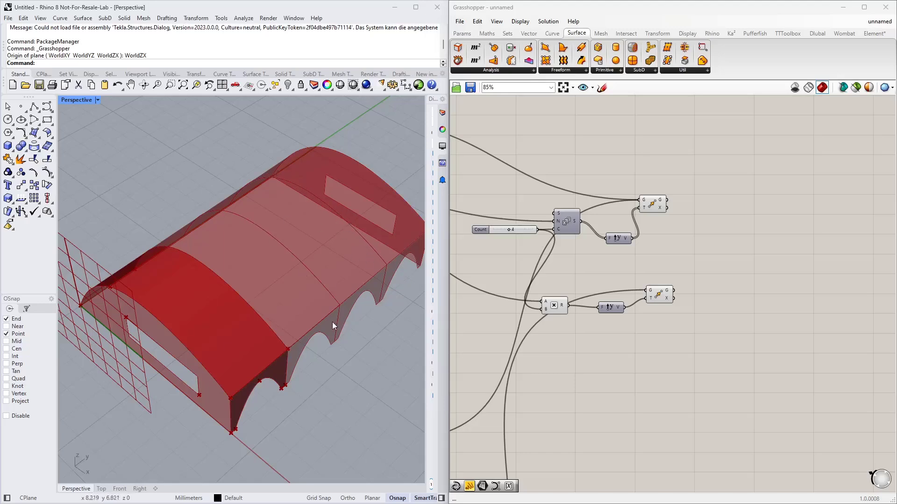
pyautogui.moveTo(332, 321); pyautogui.dragTo(161, 258, button='right')
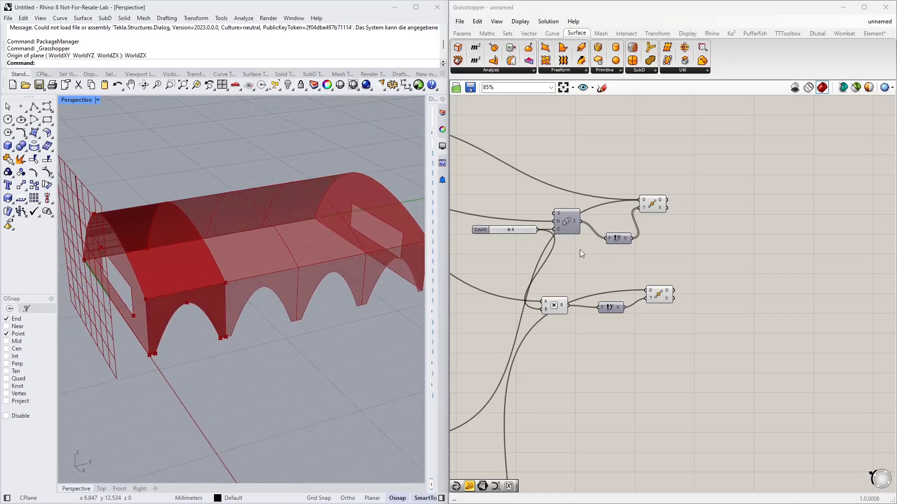
pyautogui.scroll(-5, 579, 250)
pyautogui.moveTo(613, 262); pyautogui.dragTo(585, 284, button='right')
pyautogui.scroll(5, 567, 298)
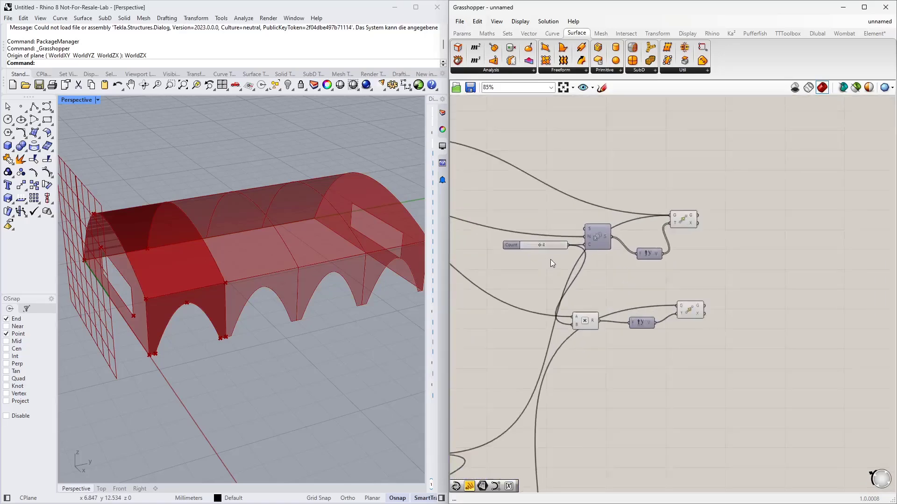
pyautogui.scroll(1, 550, 259)
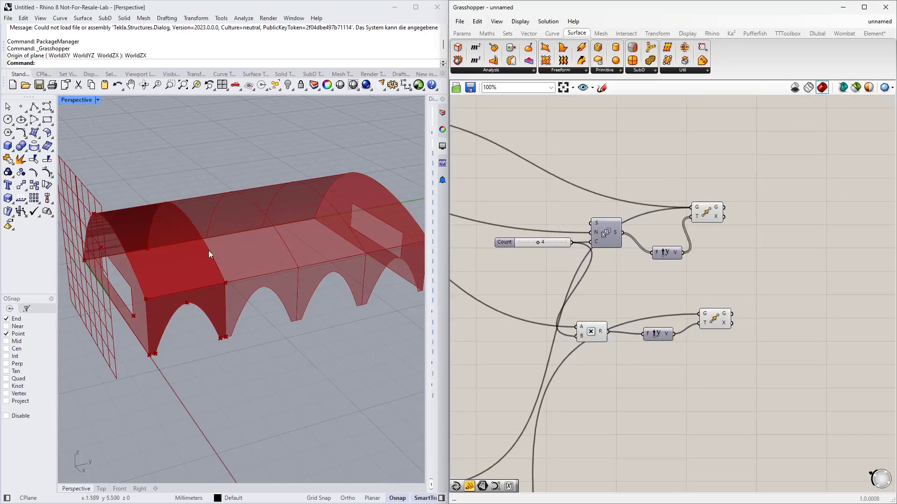
pyautogui.moveTo(248, 229); pyautogui.dragTo(260, 250, button='right')
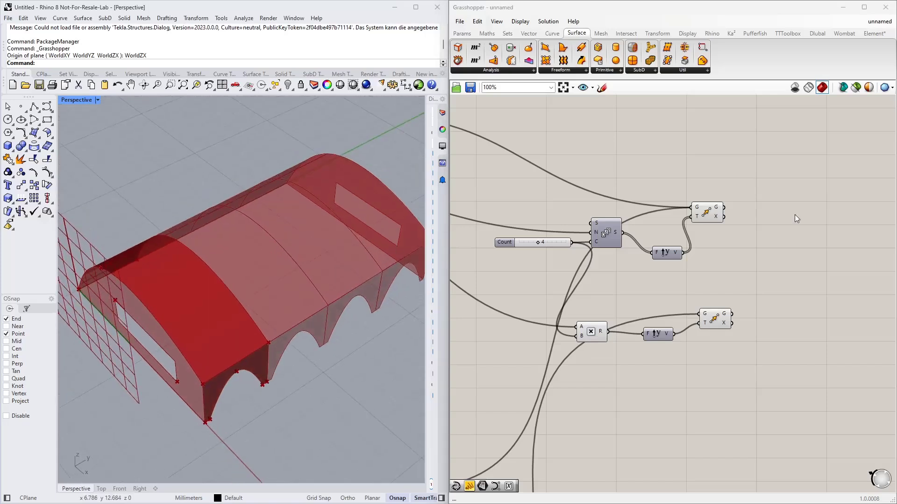
pyautogui.moveTo(772, 215); pyautogui.dragTo(644, 255, button='right')
# Step: Add a Panel beside the upper Move component, connect it to the Move's geometry output and enlarge it to fit the whole list
pyautogui.click(578, 254)
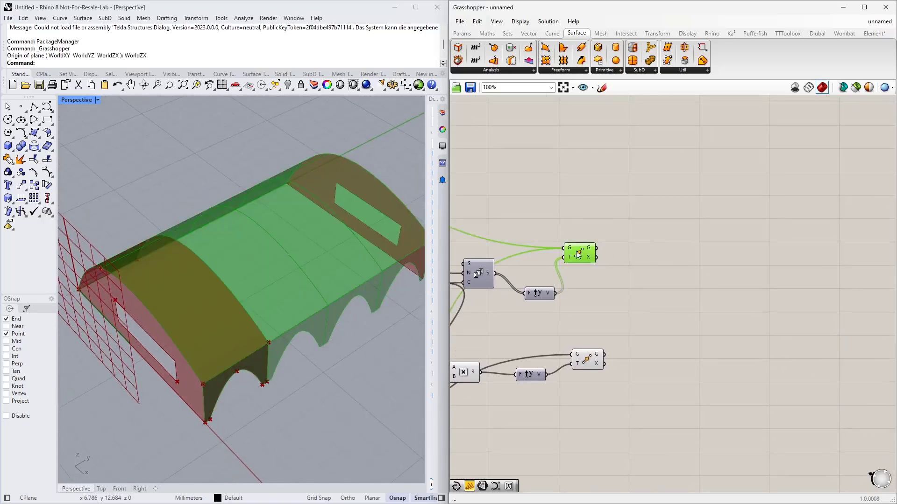
pyautogui.scroll(3, 578, 255)
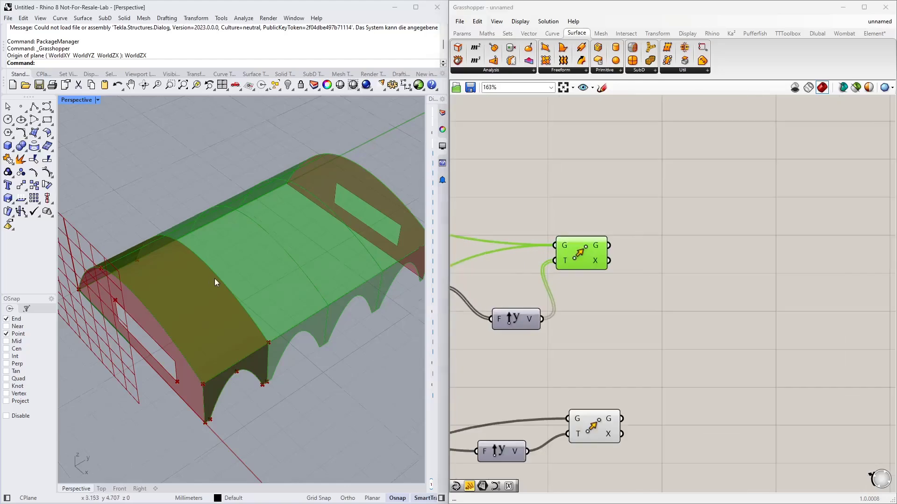
pyautogui.moveTo(215, 278); pyautogui.dragTo(199, 252, button='right')
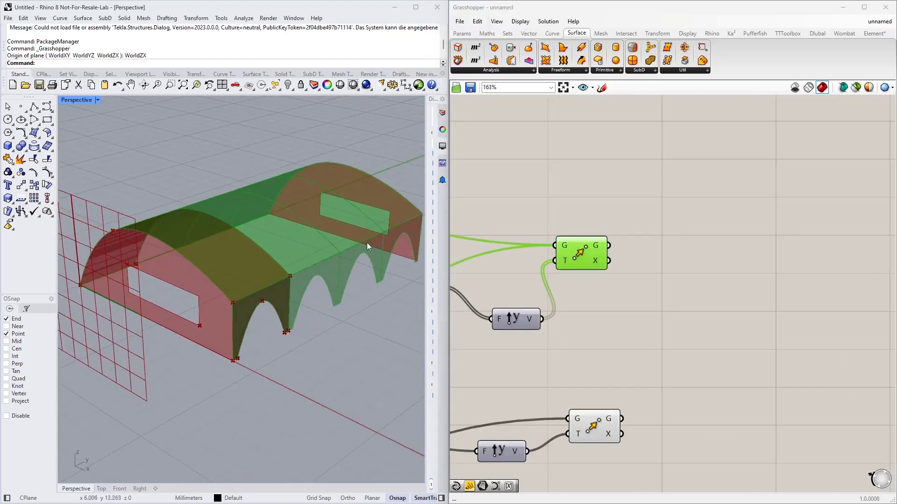
pyautogui.scroll(-2, 664, 247)
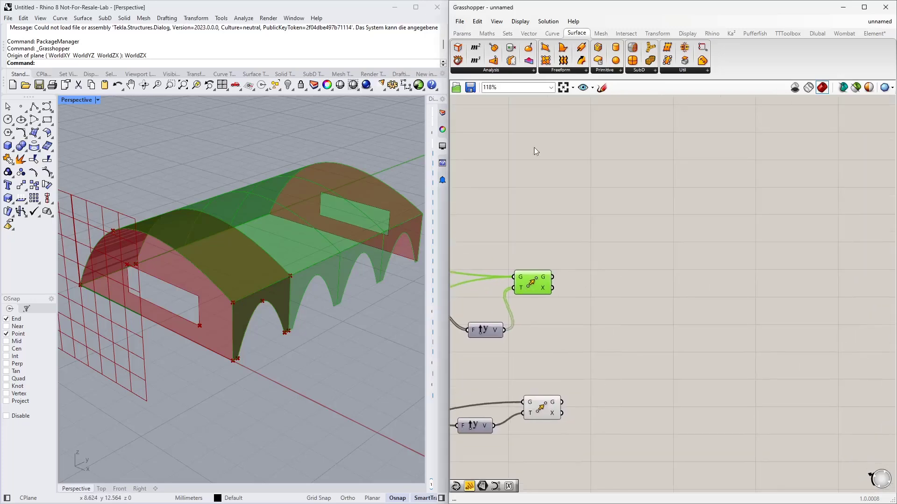
pyautogui.click(462, 33)
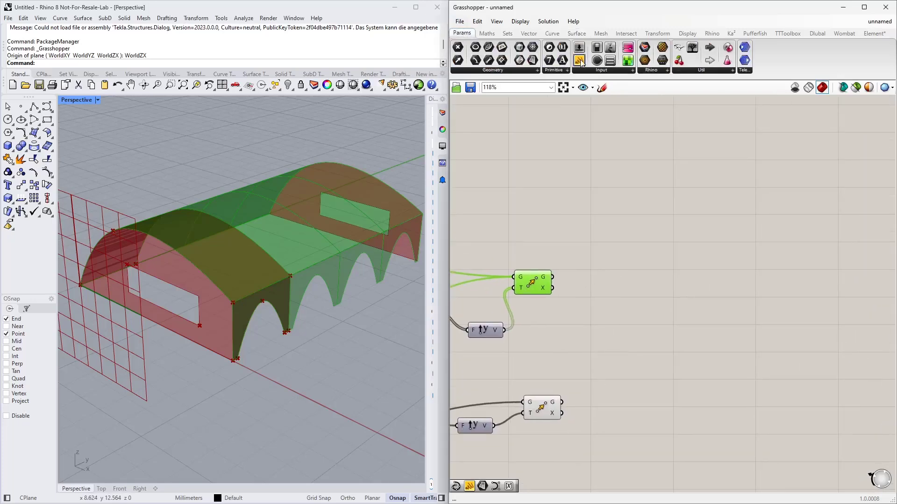
pyautogui.moveTo(580, 63); pyautogui.dragTo(584, 271)
pyautogui.moveTo(633, 299); pyautogui.dragTo(633, 379)
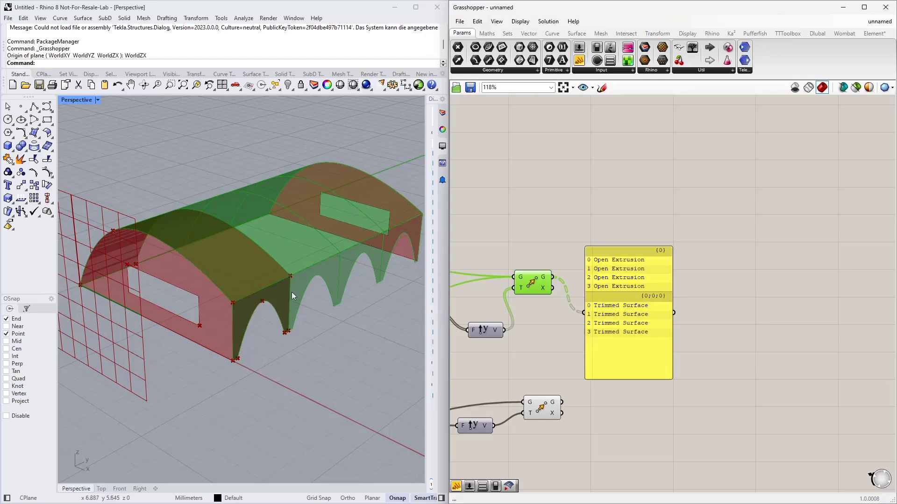
# Step: Remove the output panel and split the upper Move component's geometry output into branches with an Explode Tree component
pyautogui.click(630, 306)
pyautogui.press('Delete')
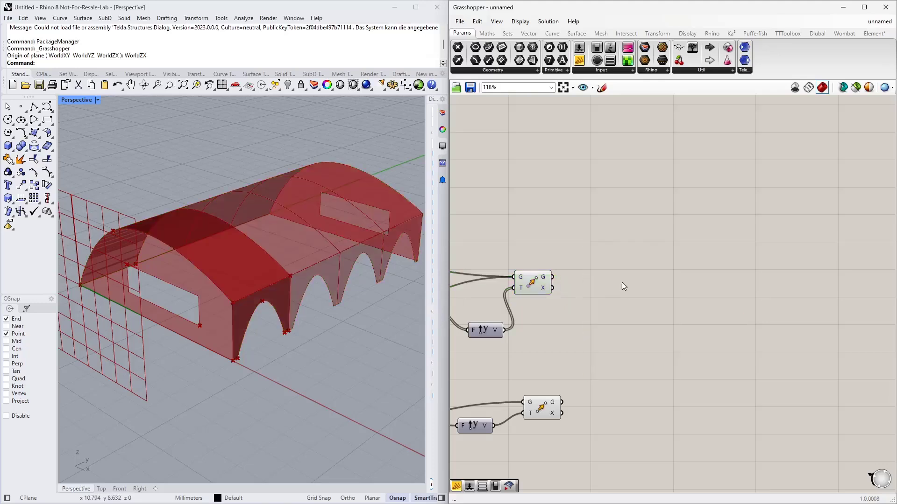
pyautogui.scroll(1, 574, 140)
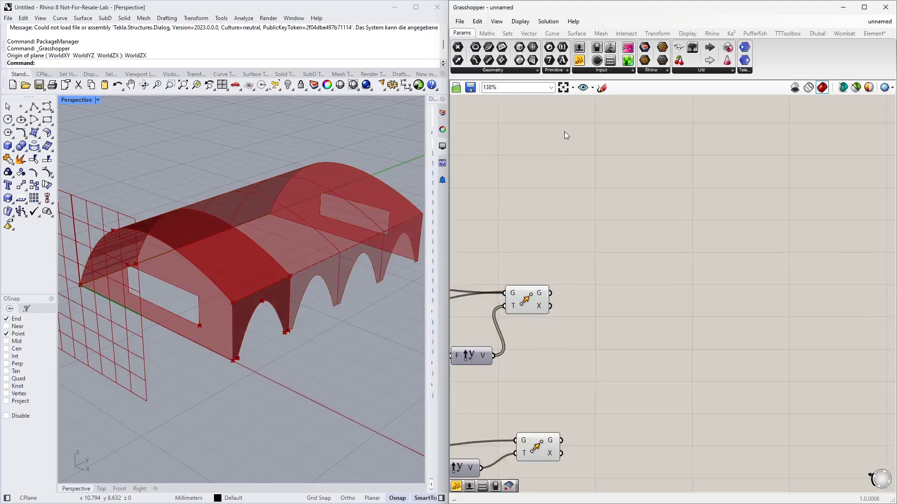
pyautogui.doubleClick(605, 252)
pyautogui.write('explode')
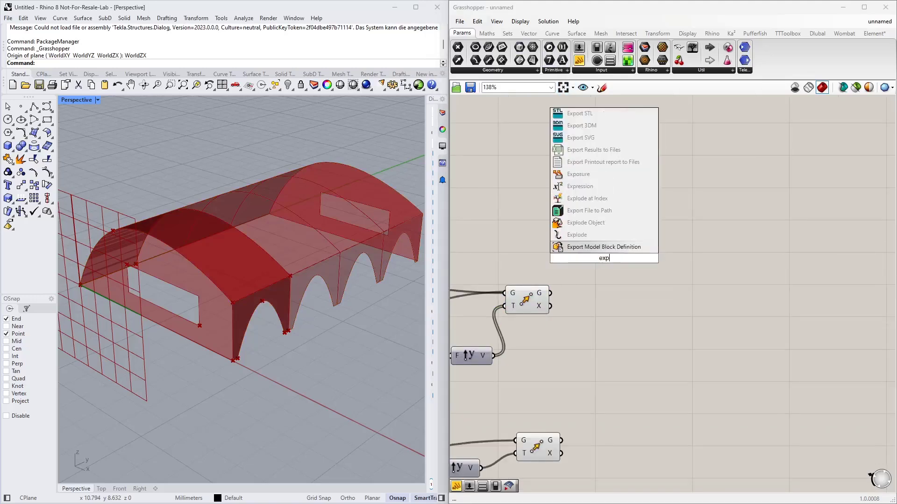
pyautogui.click(587, 234)
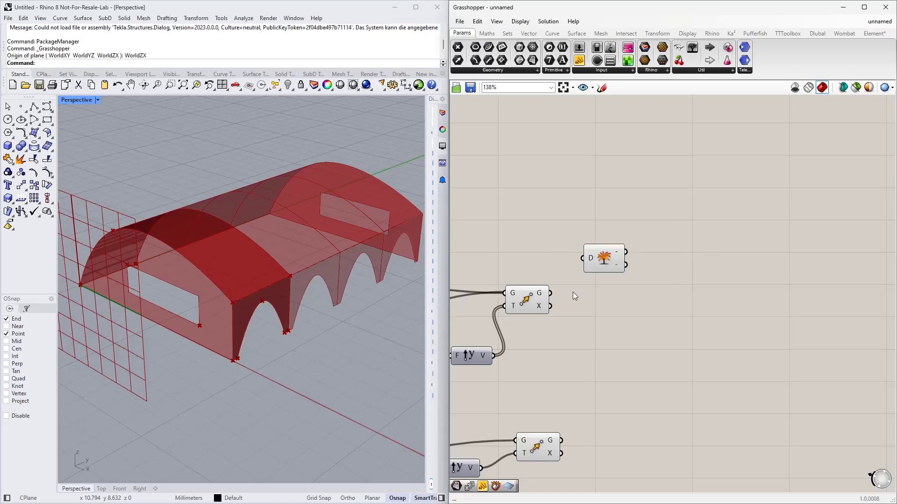
pyautogui.moveTo(550, 294); pyautogui.dragTo(583, 259)
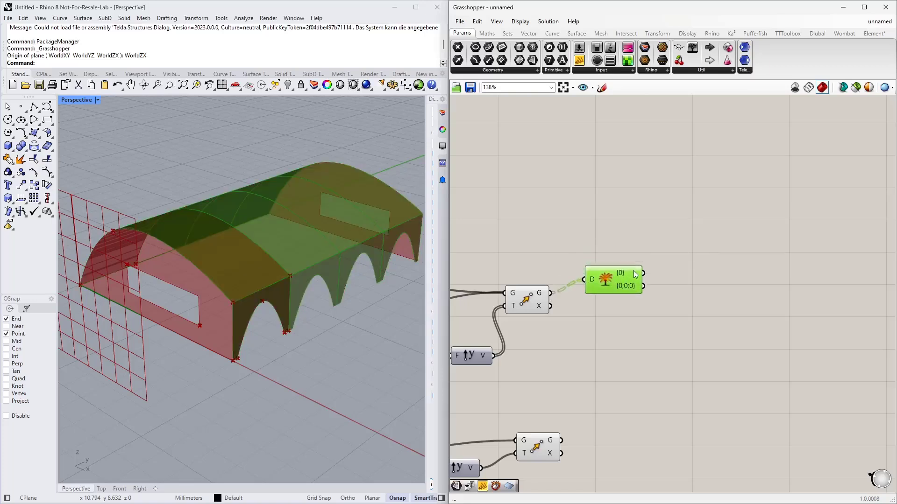
pyautogui.scroll(4, 603, 277)
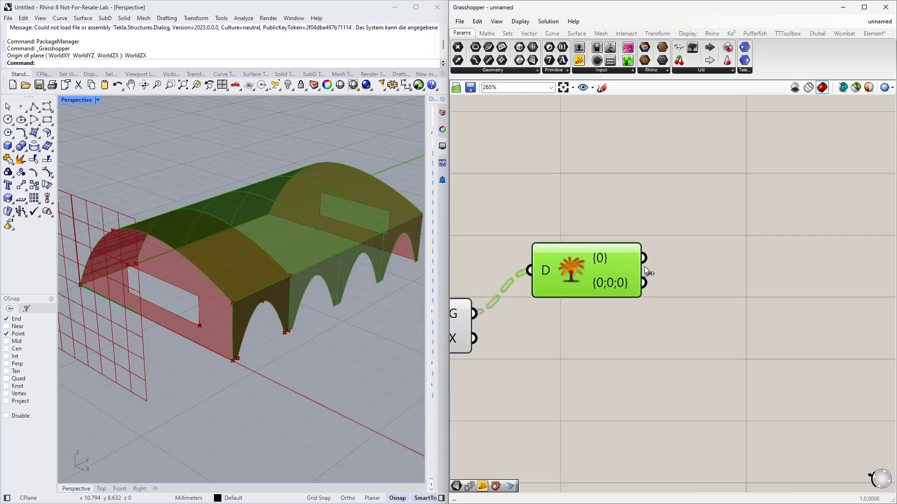
pyautogui.moveTo(644, 267); pyautogui.dragTo(563, 296, button='right')
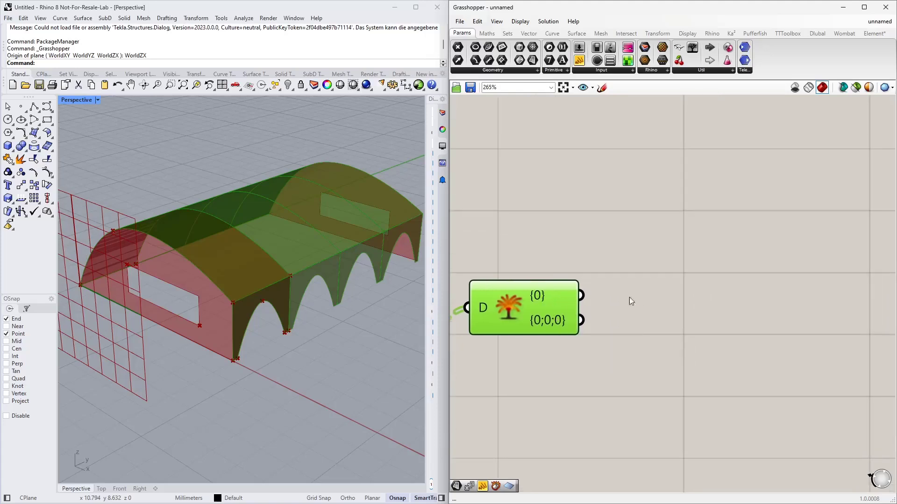
# Step: Add a Deconstruct Brep component and feed it the {0} branch of the exploded tree
pyautogui.click(643, 276)
pyautogui.scroll(-2, 612, 291)
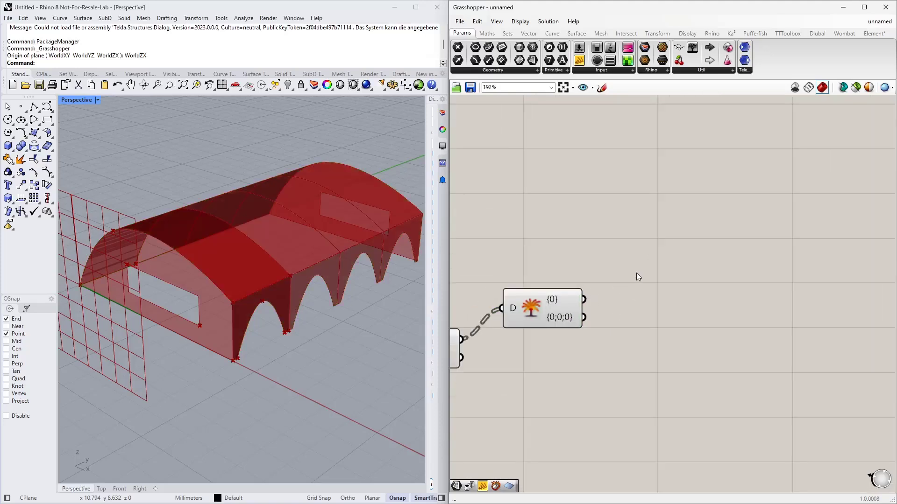
pyautogui.doubleClick(637, 271)
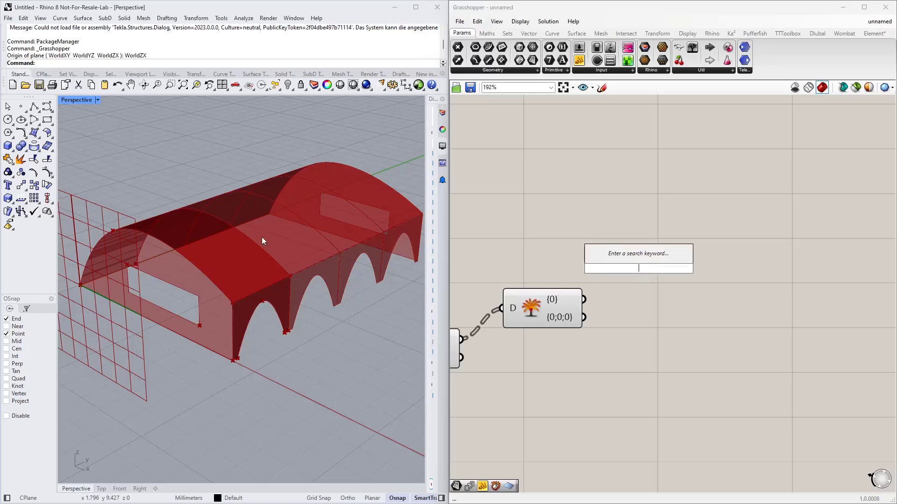
pyautogui.write('dec')
pyautogui.press('Up')
pyautogui.press('Up')
pyautogui.press('Up')
pyautogui.press('Up')
pyautogui.press('Up')
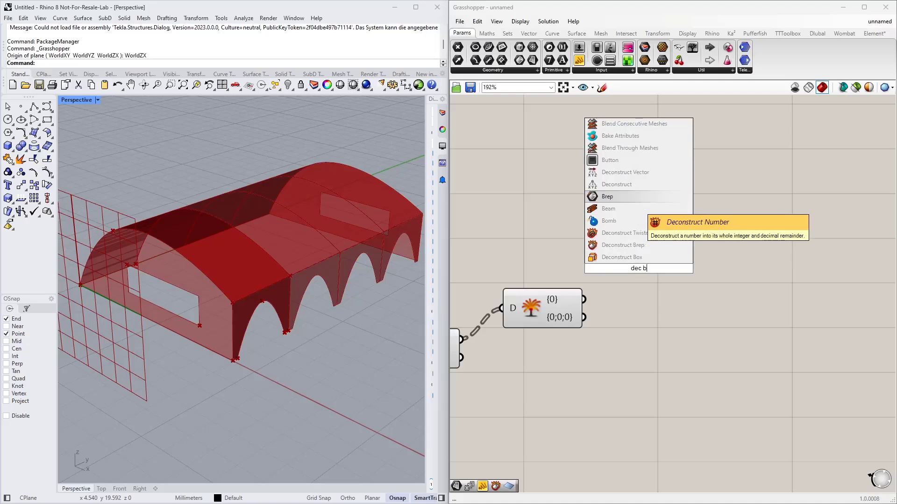
pyautogui.click(623, 248)
pyautogui.moveTo(623, 253); pyautogui.dragTo(661, 217)
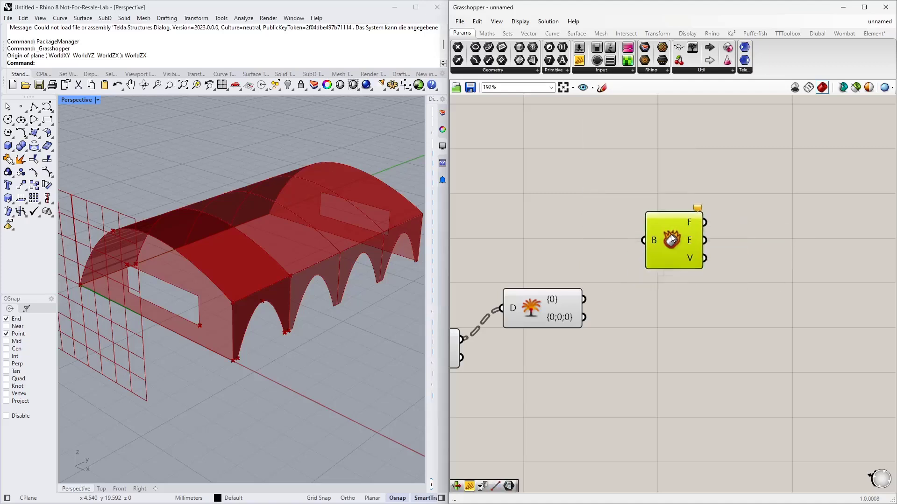
pyautogui.moveTo(584, 299); pyautogui.dragTo(645, 233)
pyautogui.moveTo(635, 238); pyautogui.dragTo(614, 279, button='right')
pyautogui.scroll(-2, 337, 261)
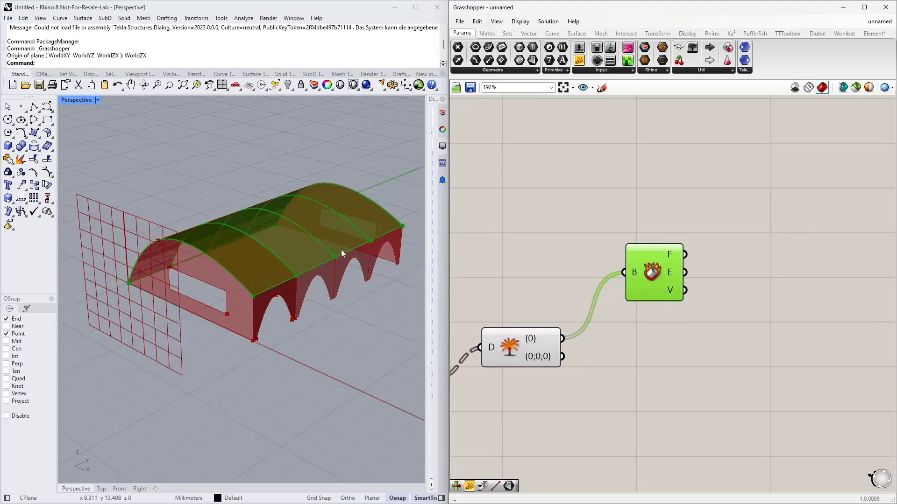
# Step: Add a List Item component and connect the edges output of Deconstruct Brep to its list input
pyautogui.moveTo(670, 261); pyautogui.dragTo(556, 269, button='right')
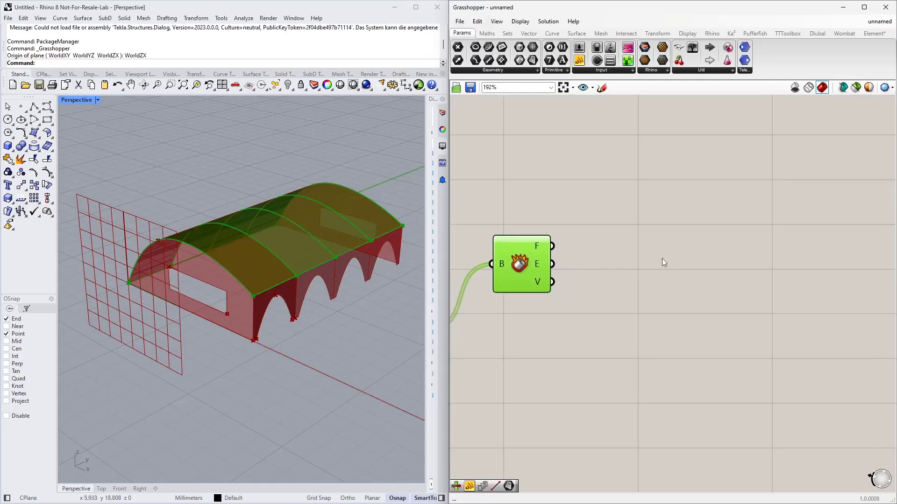
pyautogui.doubleClick(655, 243)
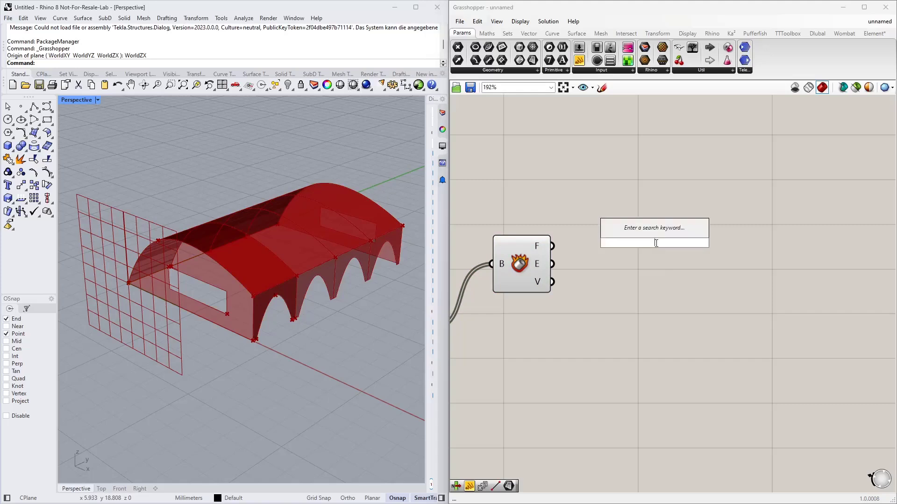
pyautogui.write('list ite')
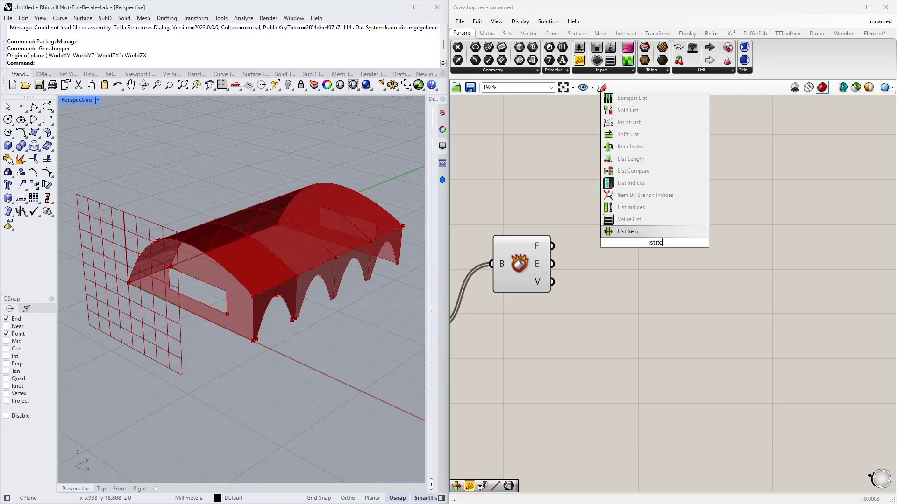
pyautogui.click(627, 195)
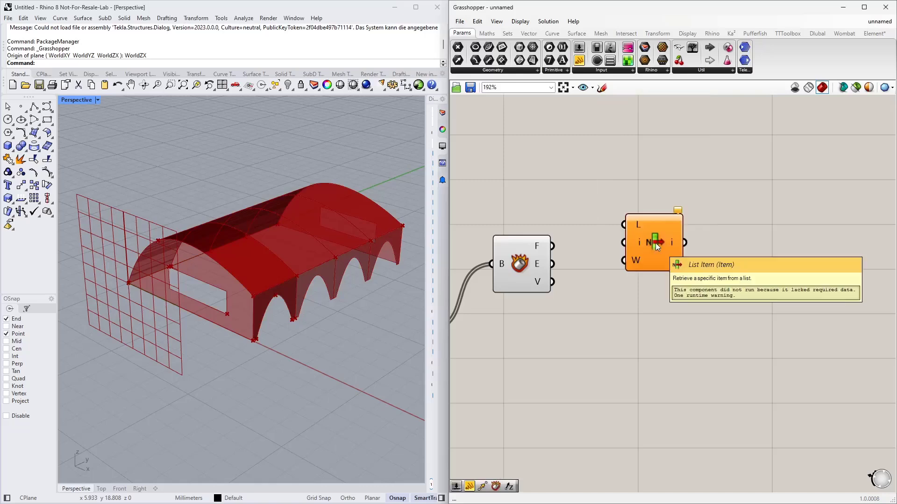
pyautogui.moveTo(553, 264); pyautogui.dragTo(741, 219)
# Step: Create an integer slider starting at 0 and connect it to the List Item's index input
pyautogui.doubleClick(638, 308)
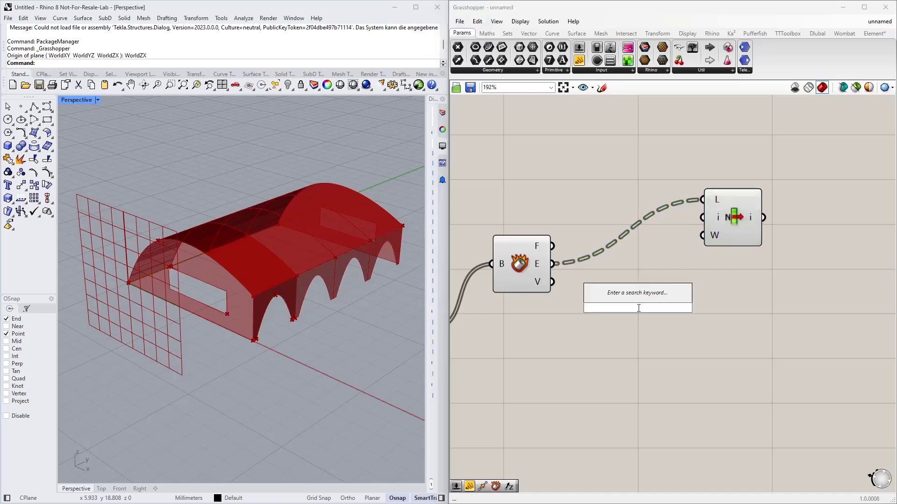
pyautogui.write('0<')
pyautogui.press('Return')
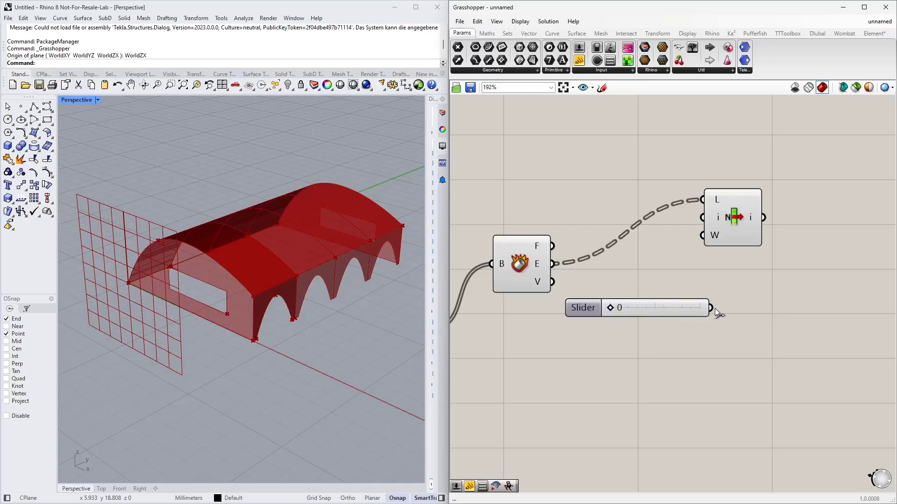
pyautogui.moveTo(711, 309); pyautogui.dragTo(757, 223)
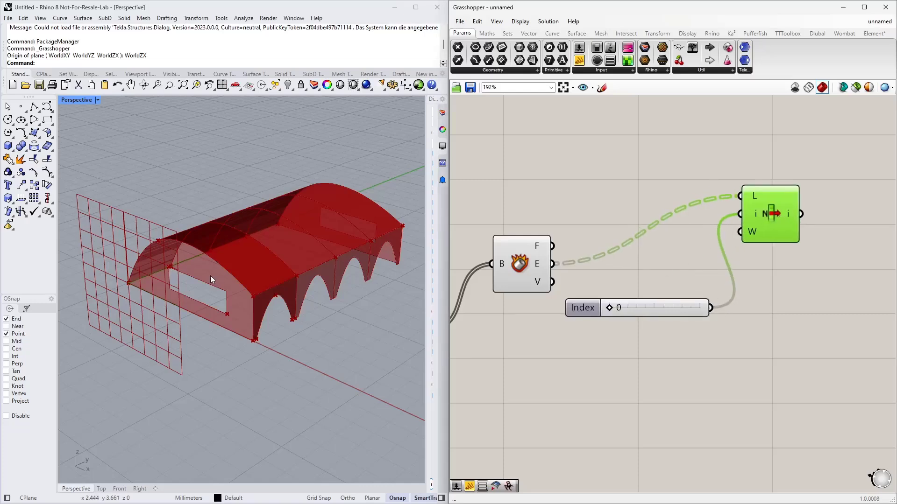
# Step: Place the index slider directly beside the List Item component and set it to 1 to pick the roof arch edges
pyautogui.moveTo(210, 280); pyautogui.dragTo(262, 296, button='right')
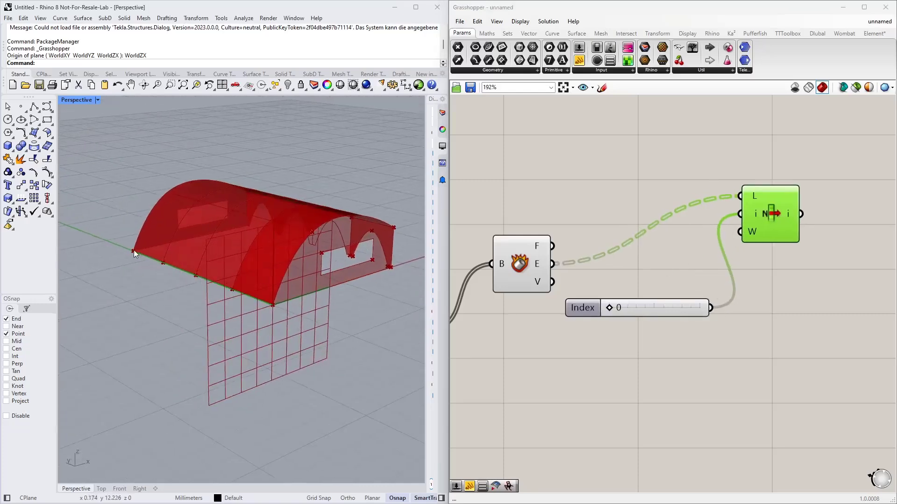
pyautogui.moveTo(209, 285); pyautogui.dragTo(308, 293, button='right')
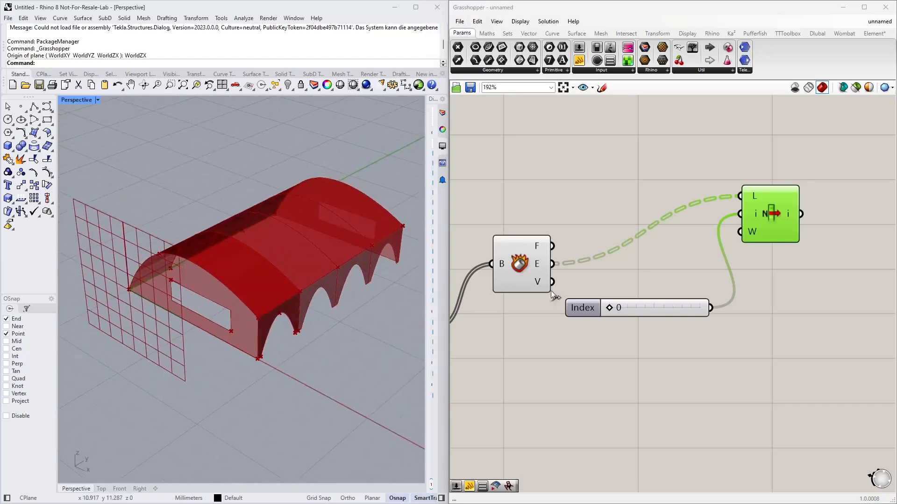
pyautogui.moveTo(668, 306); pyautogui.dragTo(672, 279)
pyautogui.moveTo(802, 300); pyautogui.dragTo(690, 321, button='right')
pyautogui.moveTo(702, 335); pyautogui.dragTo(668, 213)
pyautogui.click(625, 280)
pyautogui.moveTo(599, 259); pyautogui.dragTo(600, 193)
pyautogui.click(673, 211)
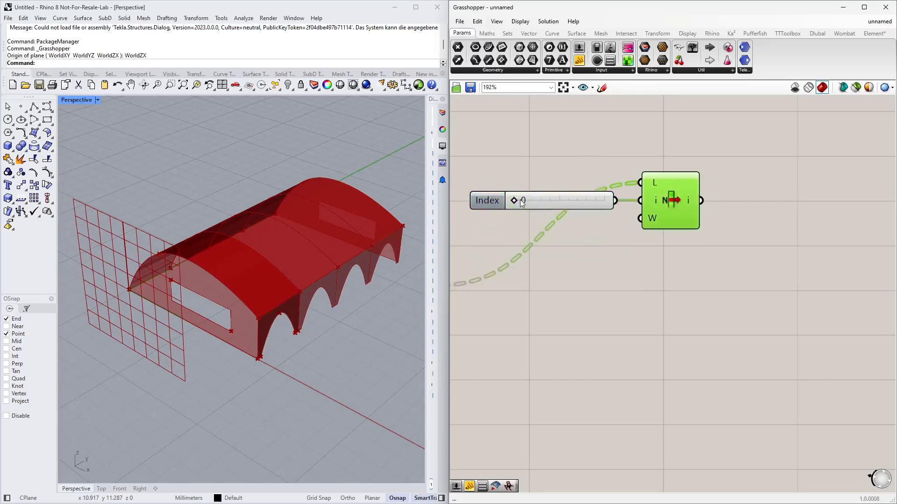
pyautogui.moveTo(516, 200); pyautogui.dragTo(541, 202)
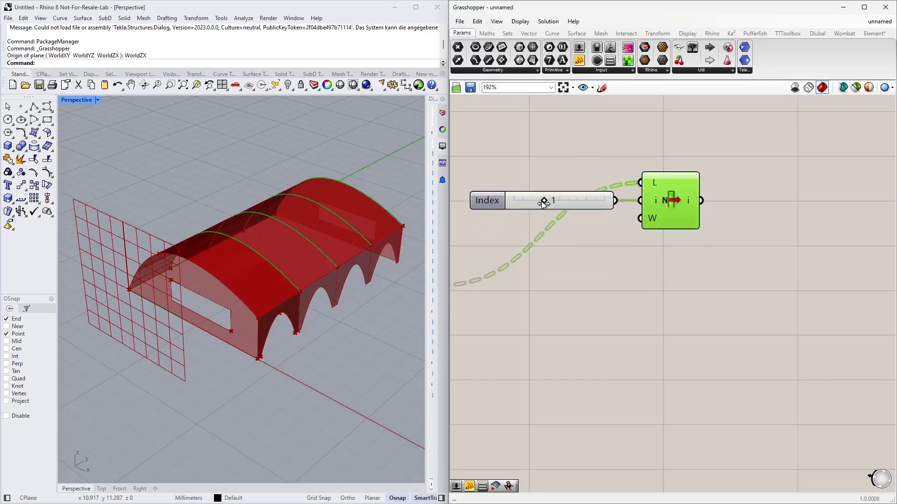
pyautogui.moveTo(252, 240); pyautogui.dragTo(212, 239, button='right')
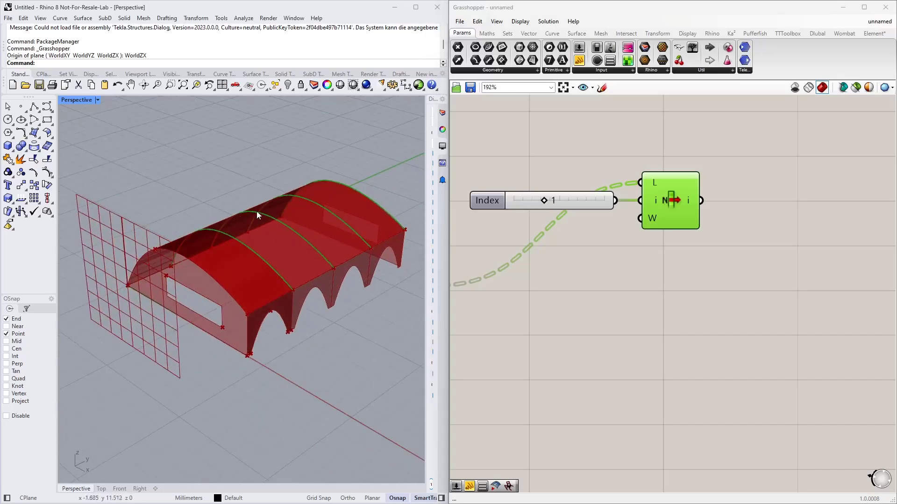
pyautogui.scroll(3, 413, 206)
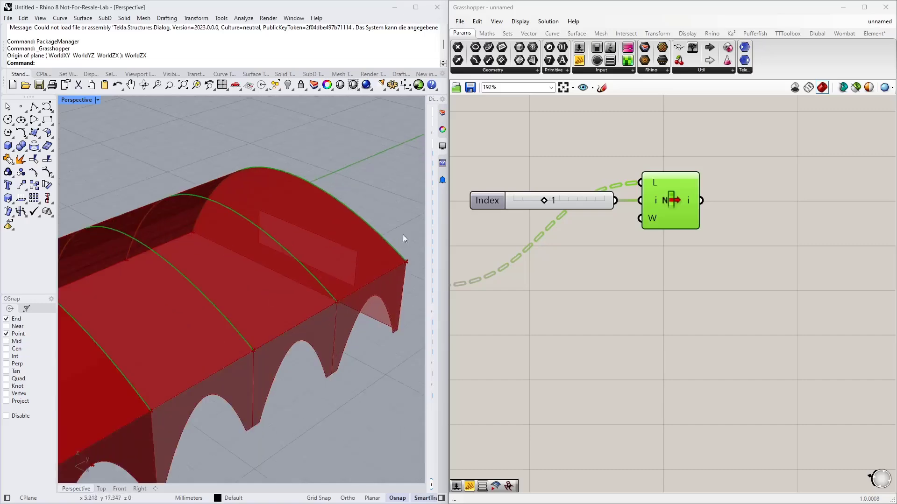
pyautogui.scroll(-3, 299, 189)
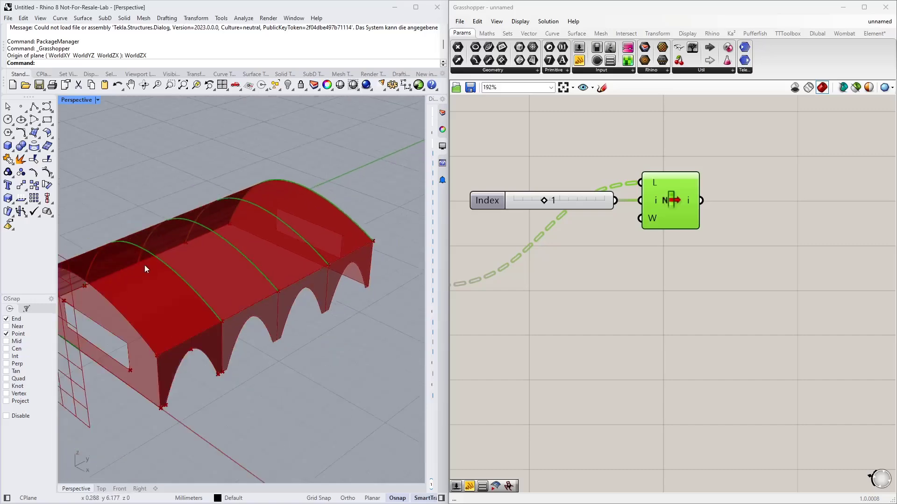
# Step: Attach a panel to the List Item output to inspect the data structure of the selected edges
pyautogui.click(661, 273)
pyautogui.scroll(-3, 662, 272)
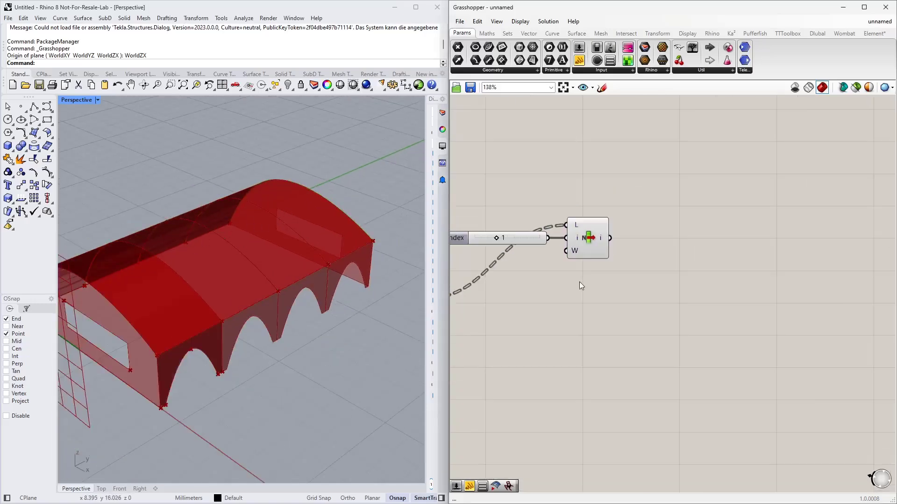
pyautogui.rightClick(599, 240)
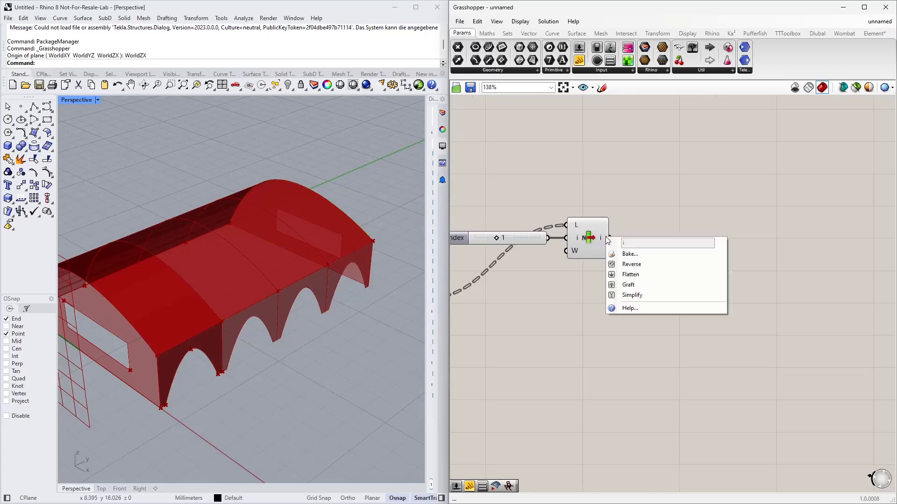
pyautogui.click(599, 240)
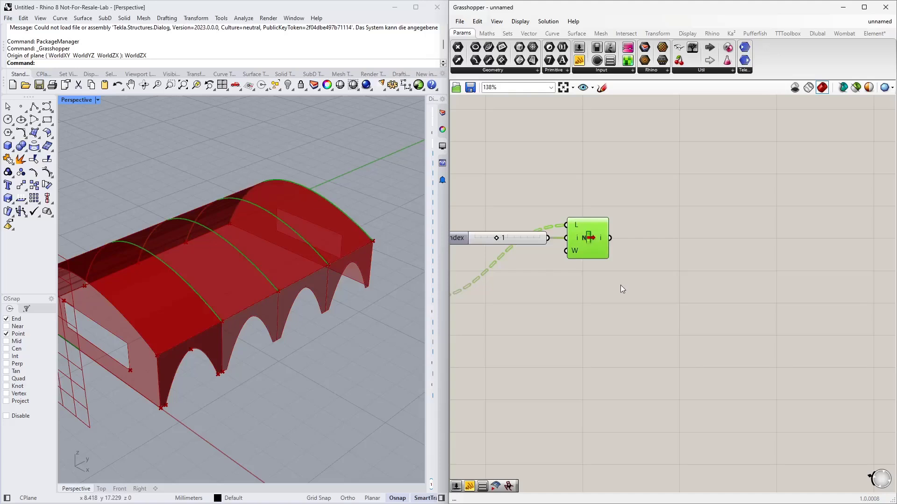
pyautogui.moveTo(579, 60); pyautogui.dragTo(687, 214)
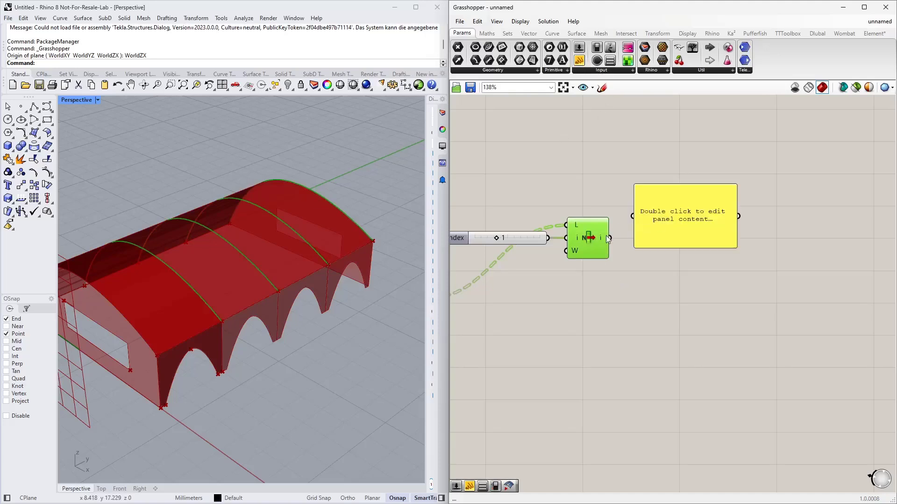
pyautogui.moveTo(609, 238); pyautogui.dragTo(632, 227)
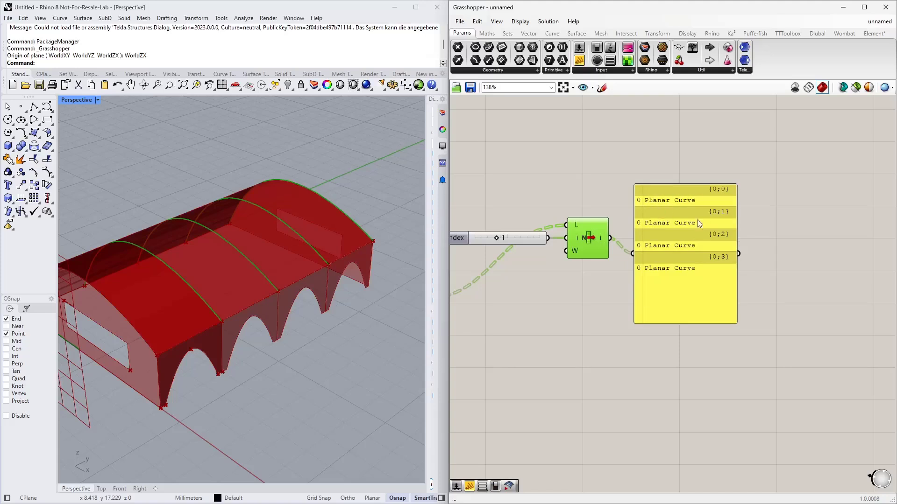
# Step: Flatten the List Item output and delete the panel attached to it
pyautogui.rightClick(602, 239)
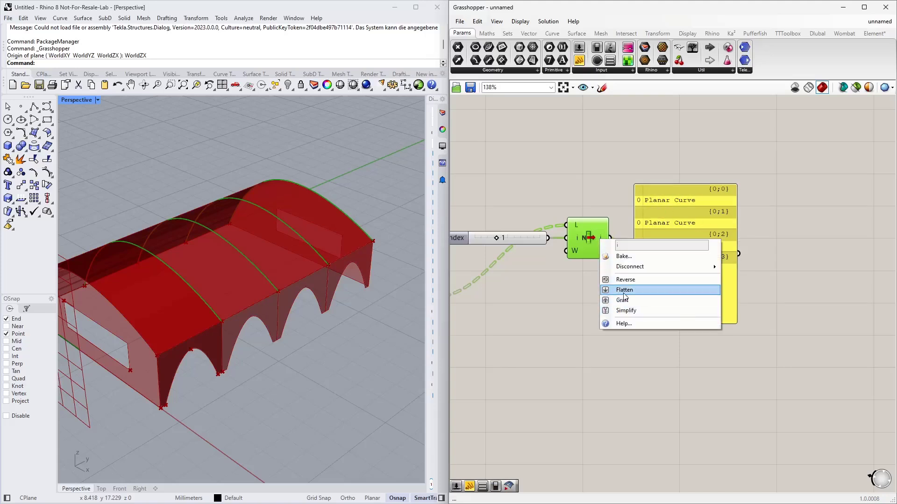
pyautogui.click(624, 290)
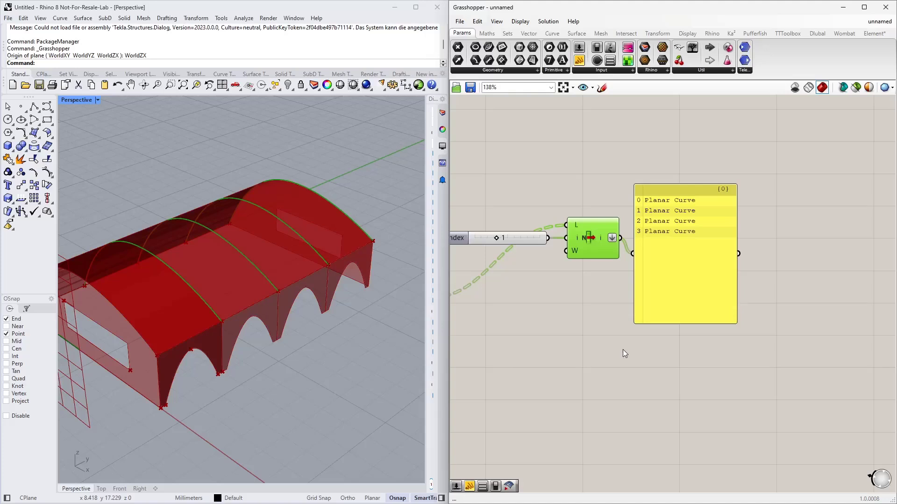
pyautogui.click(694, 266)
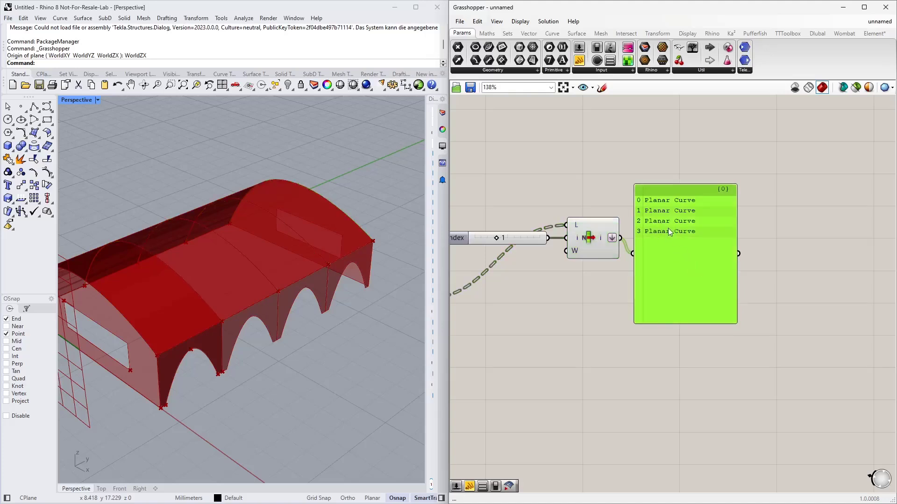
pyautogui.press('Delete')
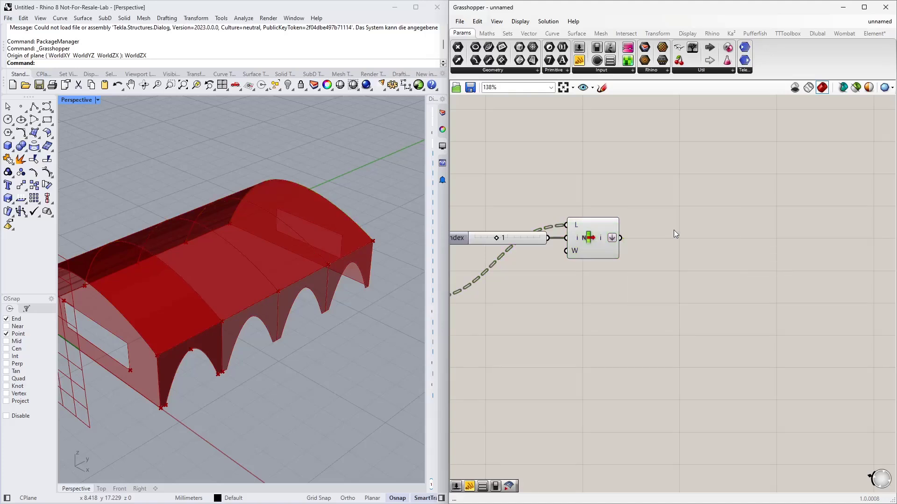
# Step: Add a Cull Index component, feed its list input from the flattened List Item output, and place it just below the List Item
pyautogui.doubleClick(712, 237)
pyautogui.write('cull')
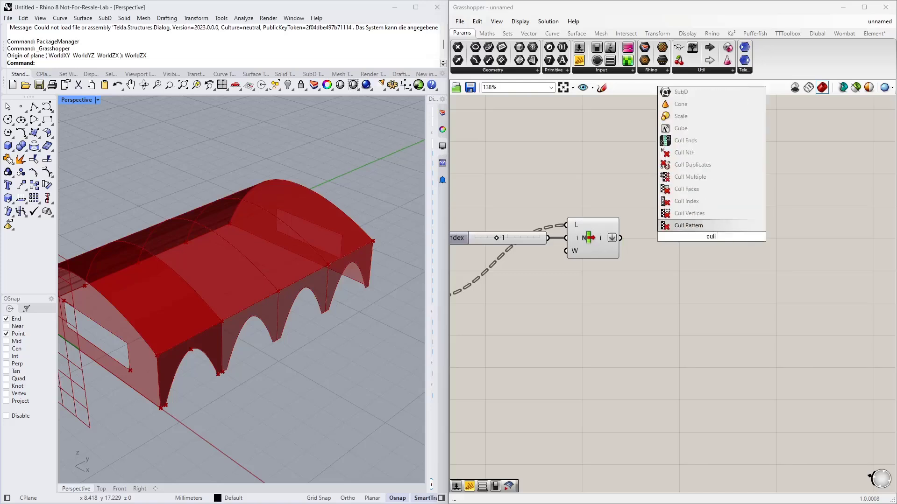
pyautogui.write(' index')
pyautogui.press('Return')
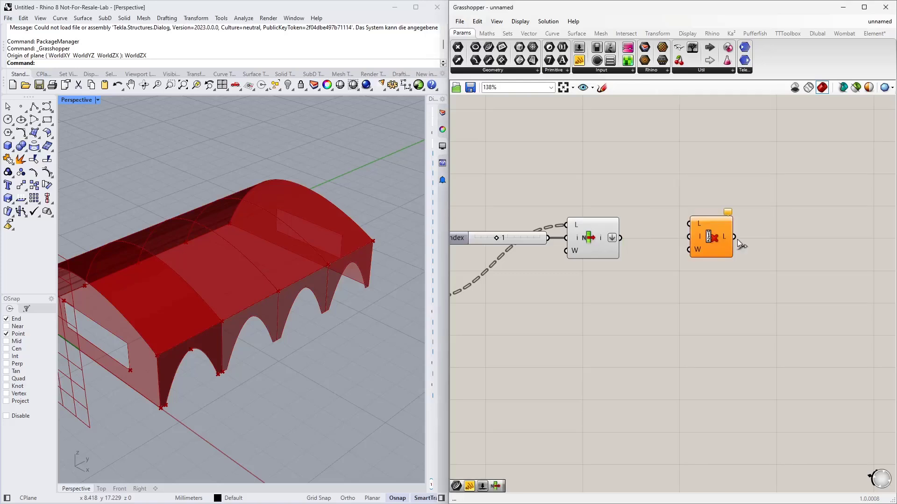
pyautogui.moveTo(620, 238); pyautogui.dragTo(689, 224)
pyautogui.moveTo(711, 244); pyautogui.dragTo(700, 283)
# Step: Create a panel containing -1, connect it to the Cull Index's index input, and check the remaining arch curves
pyautogui.doubleClick(626, 296)
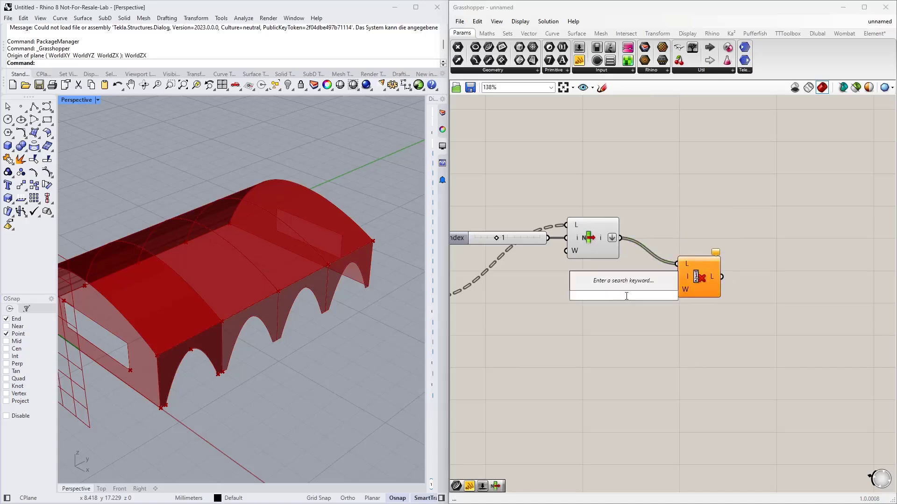
pyautogui.write('"-1')
pyautogui.press('Return')
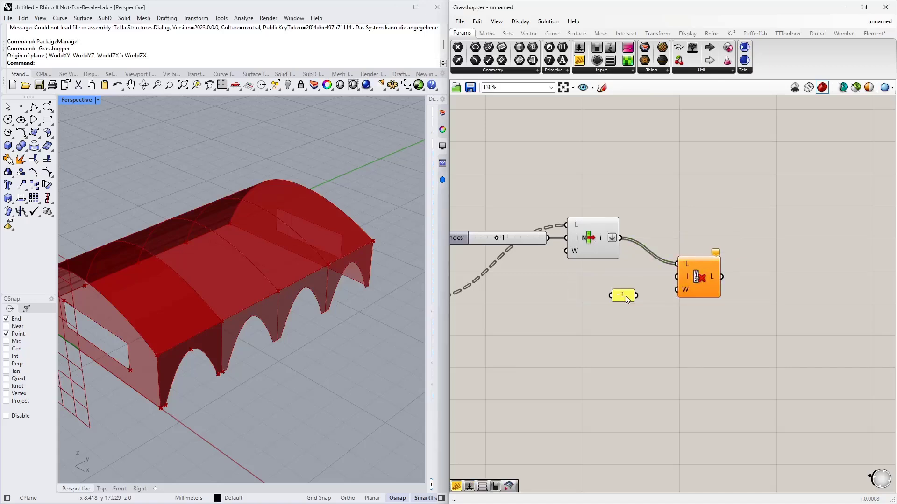
pyautogui.moveTo(636, 296); pyautogui.dragTo(676, 277)
pyautogui.moveTo(622, 297); pyautogui.dragTo(645, 279)
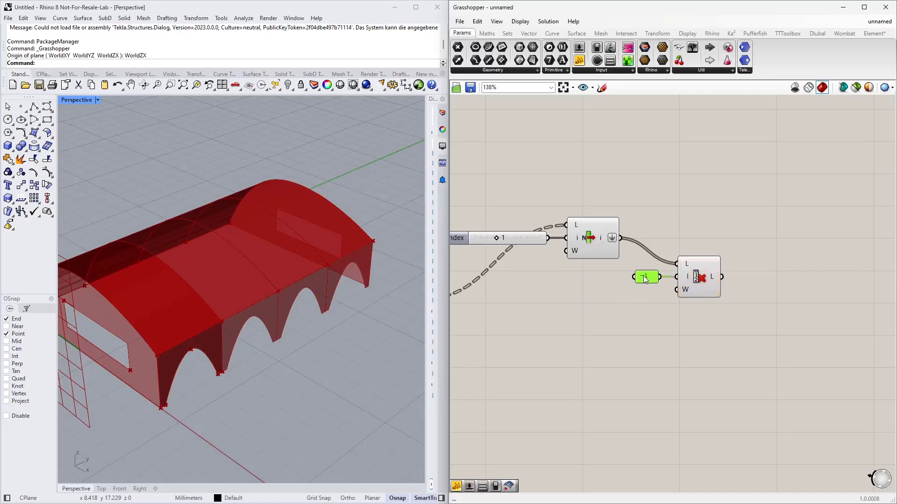
pyautogui.click(699, 287)
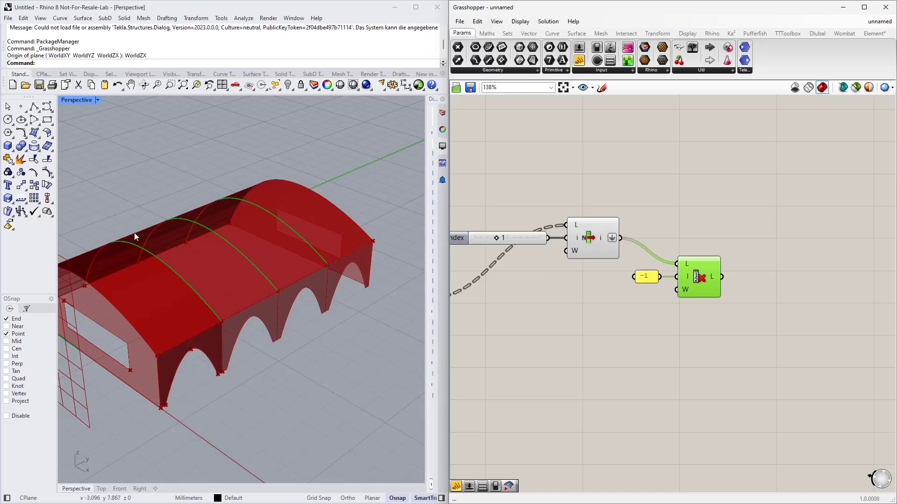
pyautogui.scroll(-2, 578, 302)
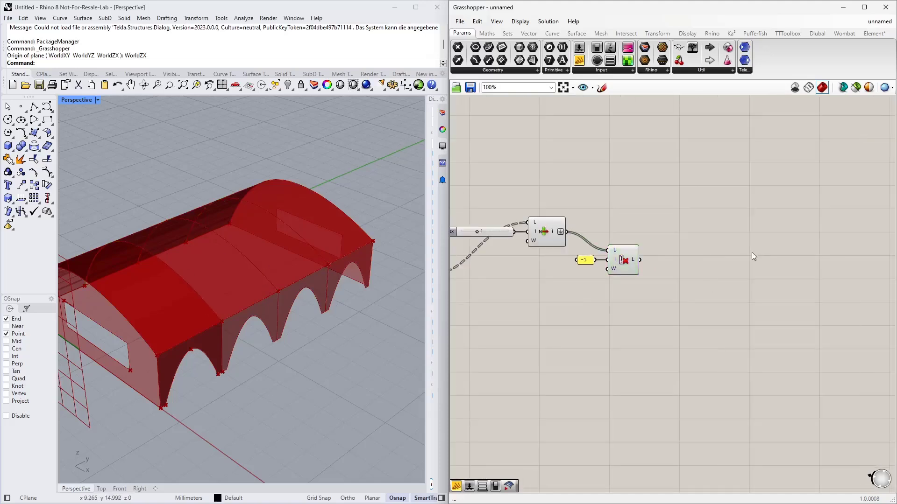
# Step: Add a Curve parameter after the Cull Index and connect it to the culled list output
pyautogui.doubleClick(752, 252)
pyautogui.write('curve')
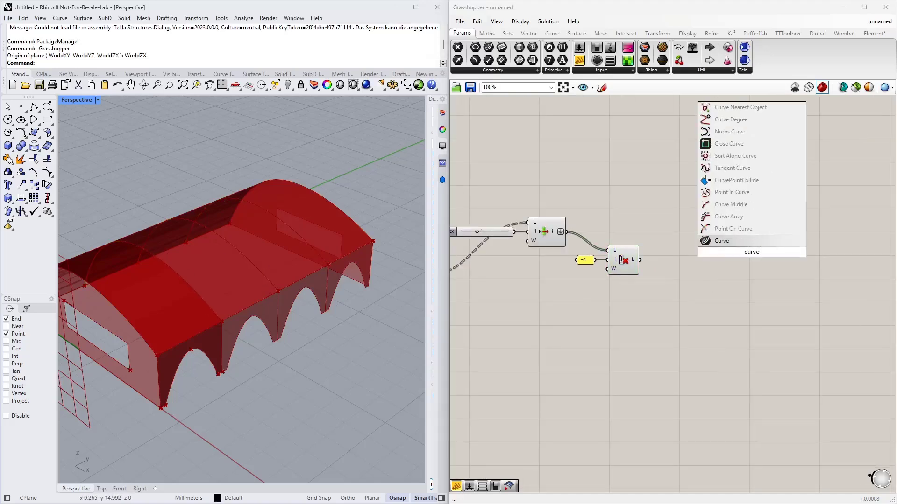
pyautogui.press('Return')
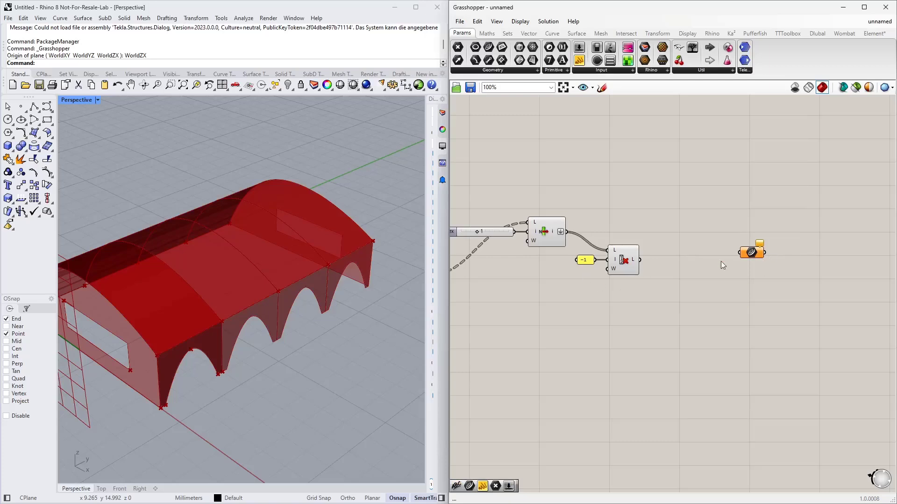
pyautogui.moveTo(640, 260); pyautogui.dragTo(749, 205)
# Step: Add a scribble reading "Curves for Beams" above the Curve parameter
pyautogui.doubleClick(717, 176)
pyautogui.write('s')
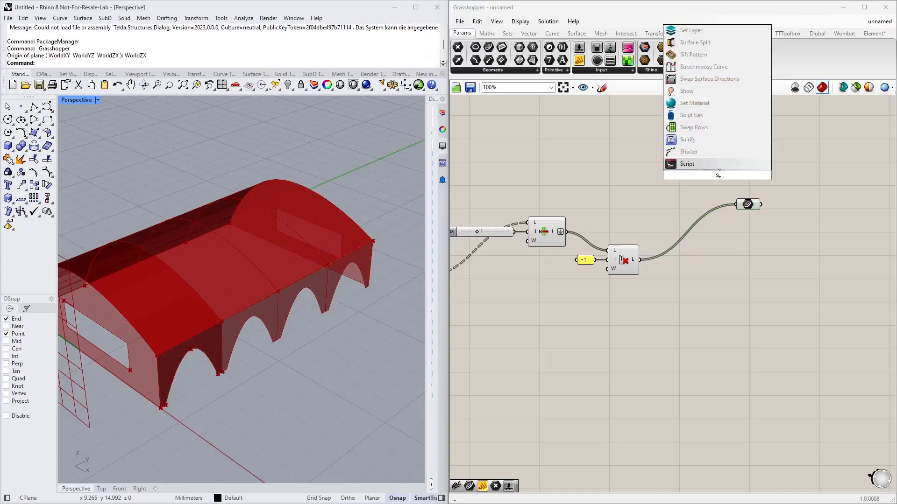
pyautogui.write('crib')
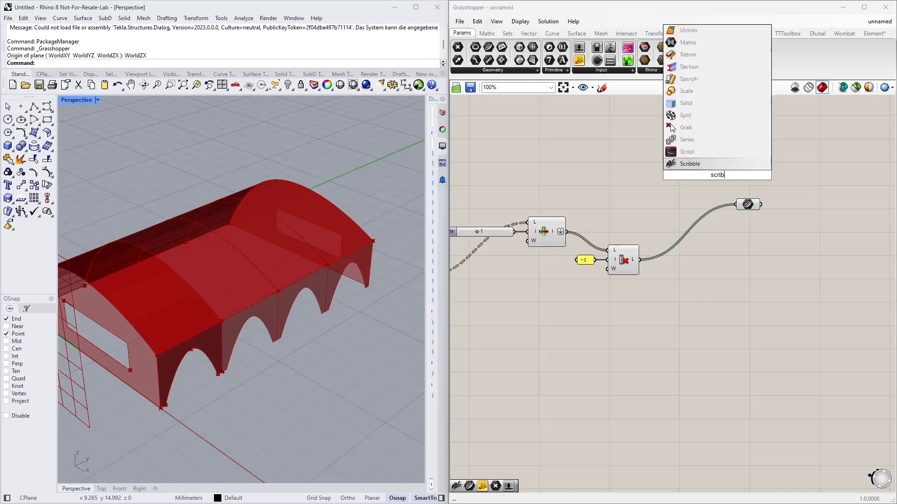
pyautogui.click(724, 164)
pyautogui.doubleClick(725, 177)
pyautogui.write('K')
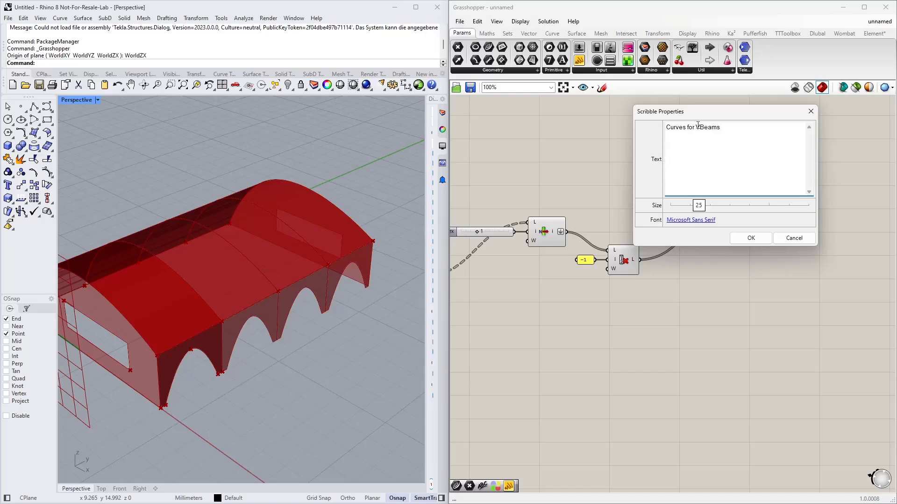
pyautogui.press('BackSpace')
pyautogui.click(742, 238)
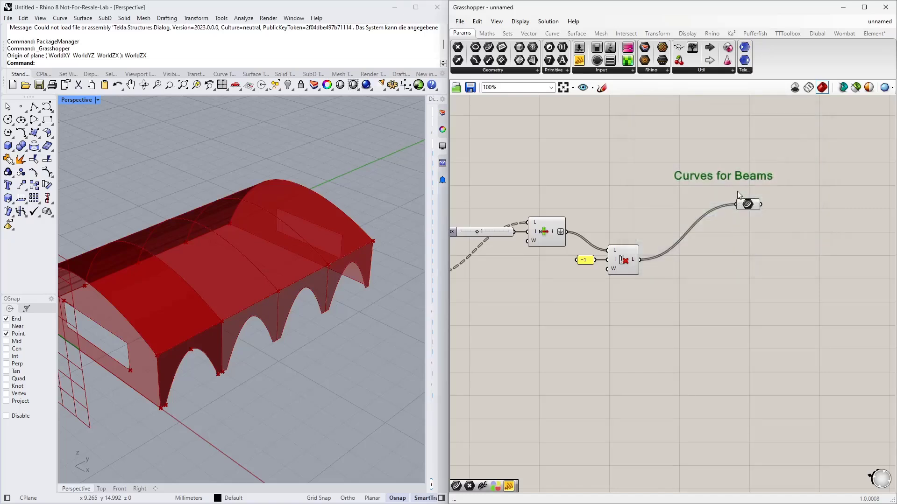
# Step: Align the "Curves for Beams" scribble over the Curve parameter and group the two together
pyautogui.moveTo(757, 173); pyautogui.dragTo(754, 179)
pyautogui.moveTo(766, 224); pyautogui.dragTo(710, 172)
pyautogui.rightClick(715, 172)
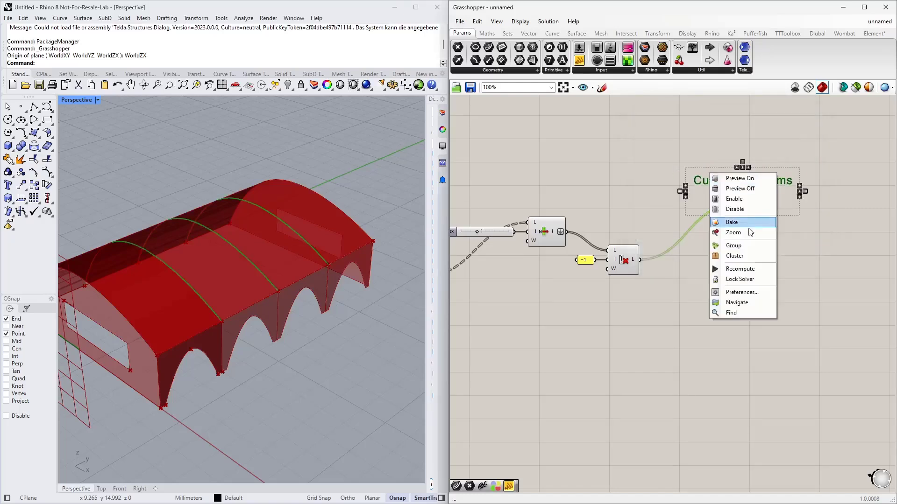
pyautogui.click(744, 246)
pyautogui.hotkey('ctrl', 'g')
# Step: Duplicate the List Item with its index slider below the original, keeping the copy connected to the roof edges
pyautogui.scroll(-3, 749, 290)
pyautogui.moveTo(645, 382)
pyautogui.mouseDown(button='right')
pyautogui.moveTo(612, 267)
pyautogui.moveTo(652, 267)
pyautogui.moveTo(667, 256)
pyautogui.mouseUp(button='right')
pyautogui.moveTo(194, 326); pyautogui.dragTo(231, 310, button='right')
pyautogui.scroll(3, 695, 281)
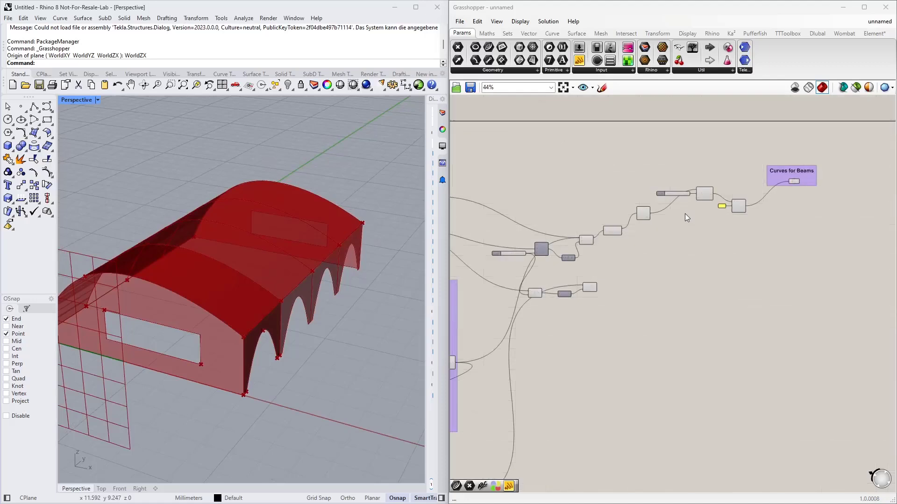
pyautogui.scroll(1, 756, 186)
pyautogui.moveTo(744, 209); pyautogui.dragTo(669, 155)
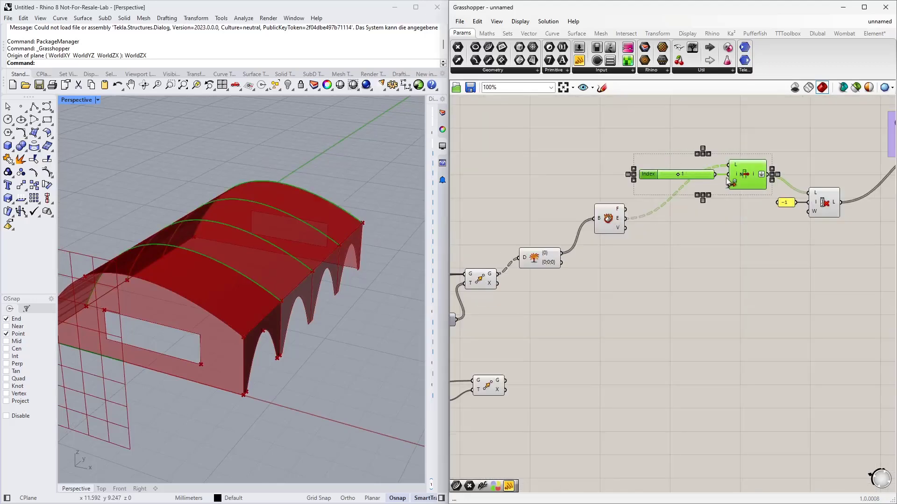
pyautogui.keyDown('alt'); pyautogui.moveTo(746, 175); pyautogui.dragTo(739, 290); pyautogui.keyUp('alt')
pyautogui.click(664, 333)
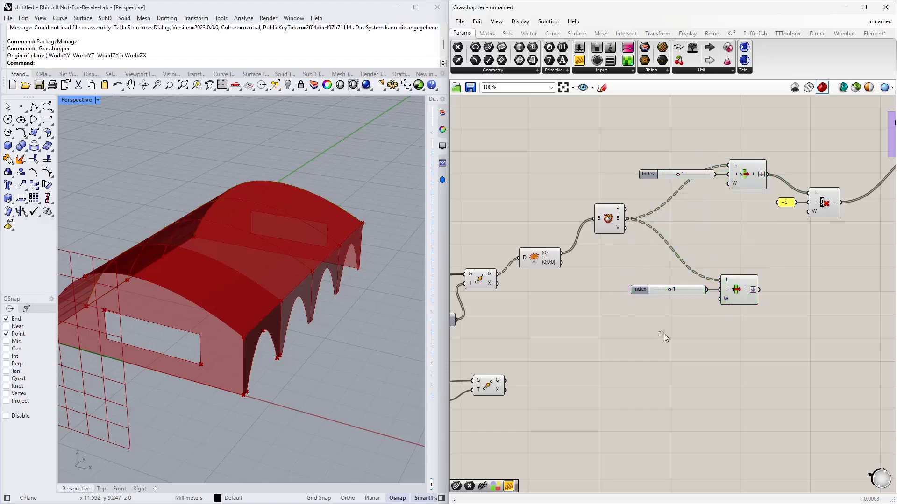
# Step: Set the duplicated List Item's index slider to 0 and preview the roof edges it picks
pyautogui.click(746, 292)
pyautogui.moveTo(165, 296); pyautogui.dragTo(153, 338, button='right')
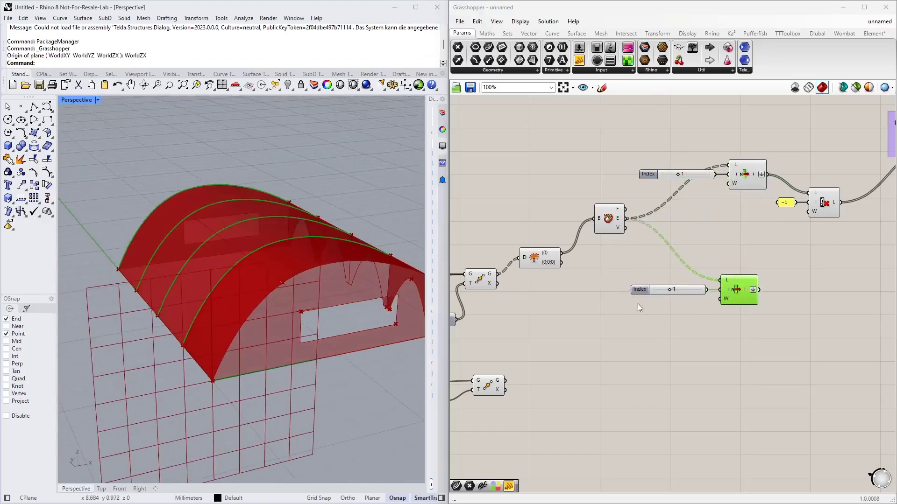
pyautogui.scroll(2, 665, 290)
pyautogui.moveTo(677, 291); pyautogui.dragTo(656, 294)
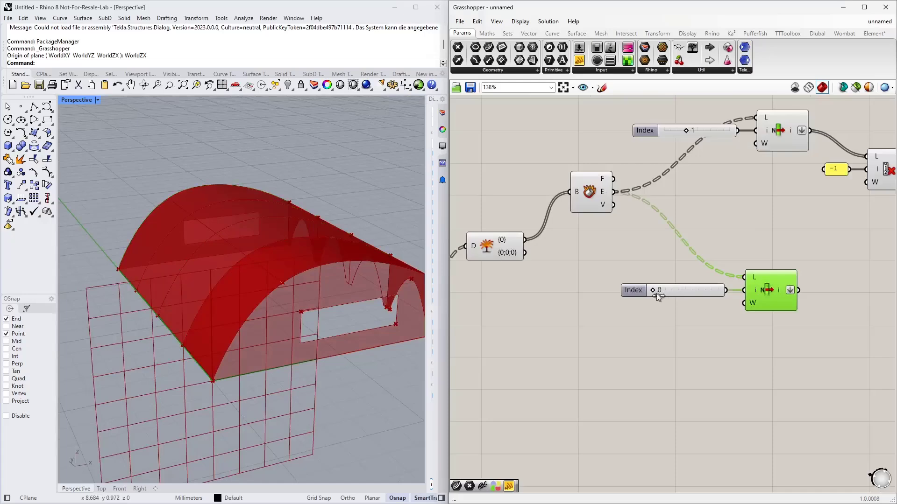
pyautogui.scroll(-4, 644, 300)
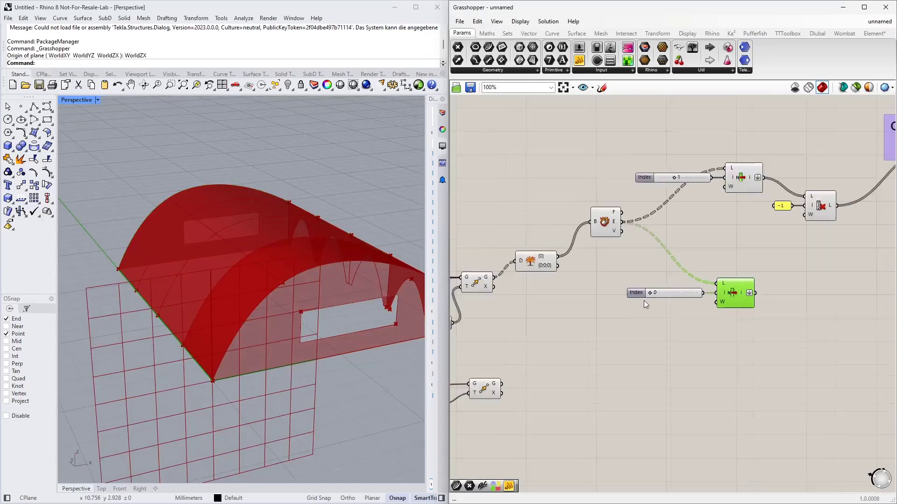
# Step: Duplicate the Deconstruct Brep, lower List Item and index slider below, and feed the copy from the Explode Tree's second branch
pyautogui.moveTo(601, 281); pyautogui.dragTo(655, 261, button='right')
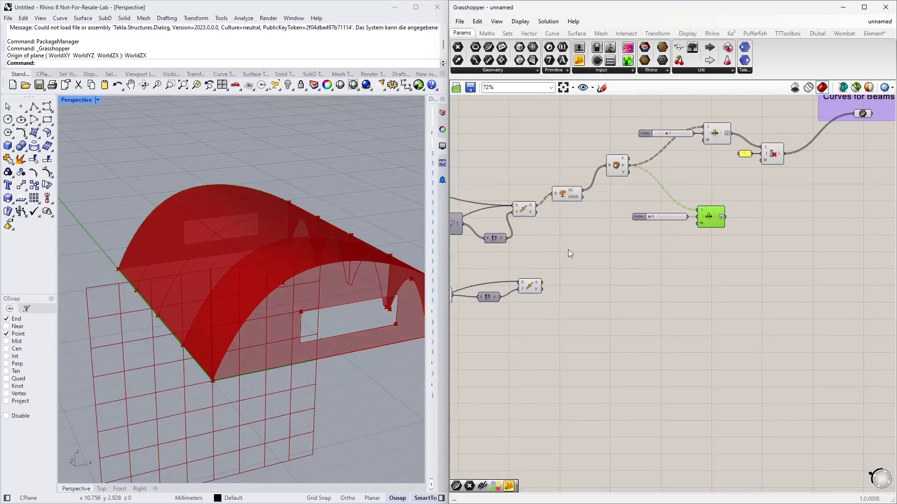
pyautogui.moveTo(201, 327); pyautogui.dragTo(236, 340, button='right')
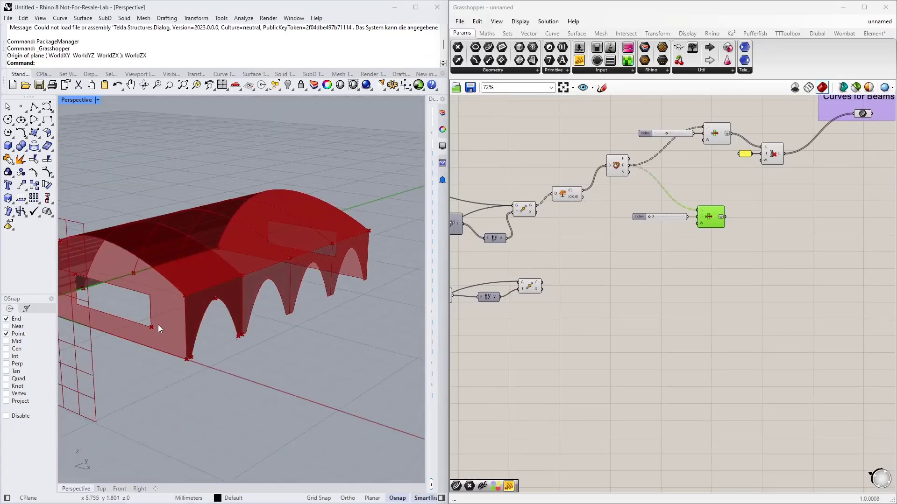
pyautogui.scroll(2, 593, 203)
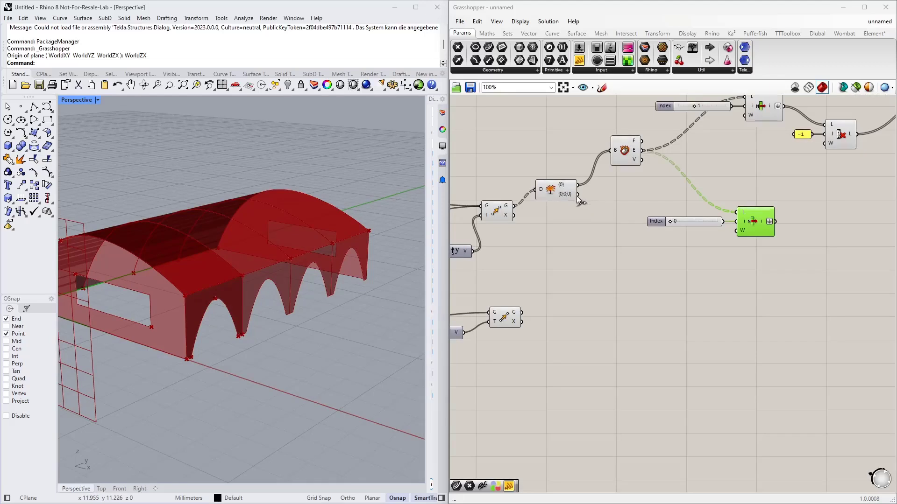
pyautogui.click(624, 152)
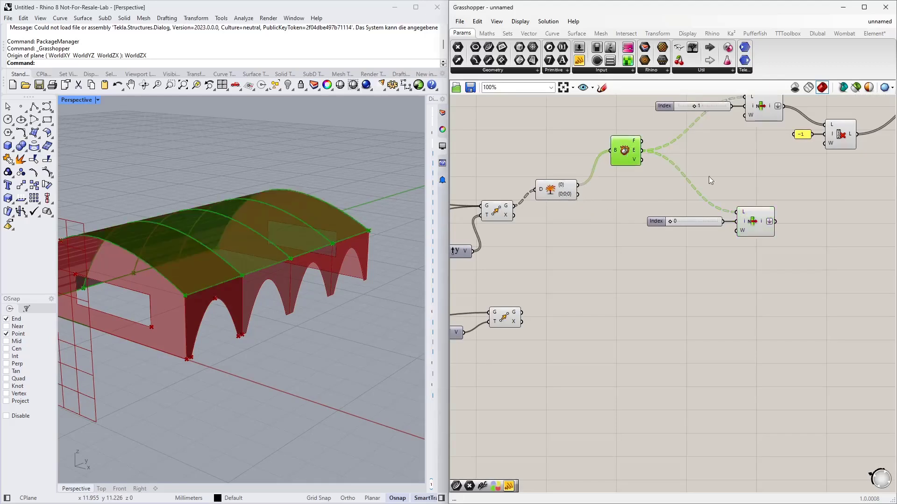
pyautogui.moveTo(768, 269); pyautogui.dragTo(604, 111)
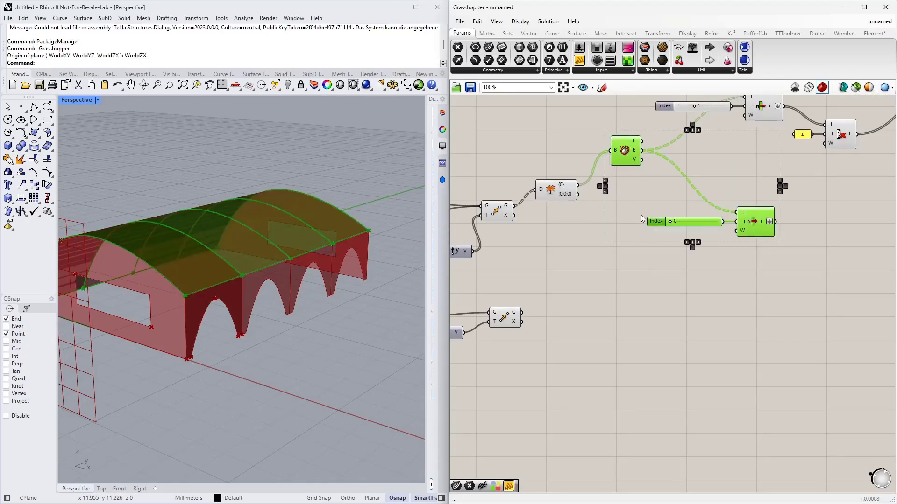
pyautogui.moveTo(682, 210); pyautogui.dragTo(683, 325)
pyautogui.click(574, 209)
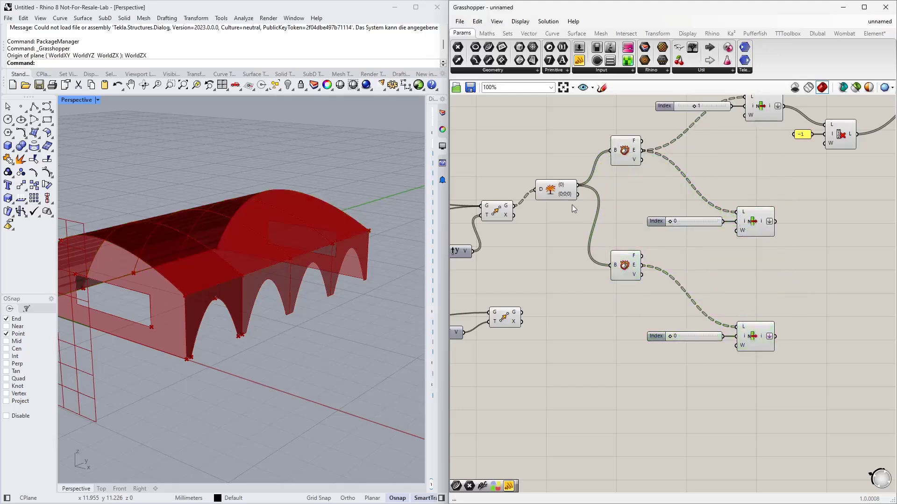
pyautogui.moveTo(577, 194); pyautogui.dragTo(610, 265)
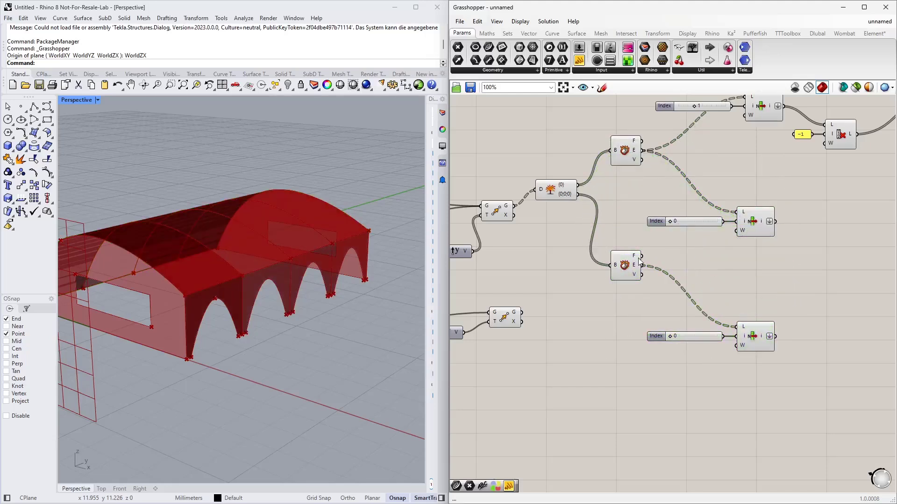
# Step: Preview the arched wall edges from the copied Deconstruct Brep and the ones picked by its List Item
pyautogui.click(626, 265)
pyautogui.moveTo(633, 374); pyautogui.dragTo(606, 304, button='right')
pyautogui.click(607, 304)
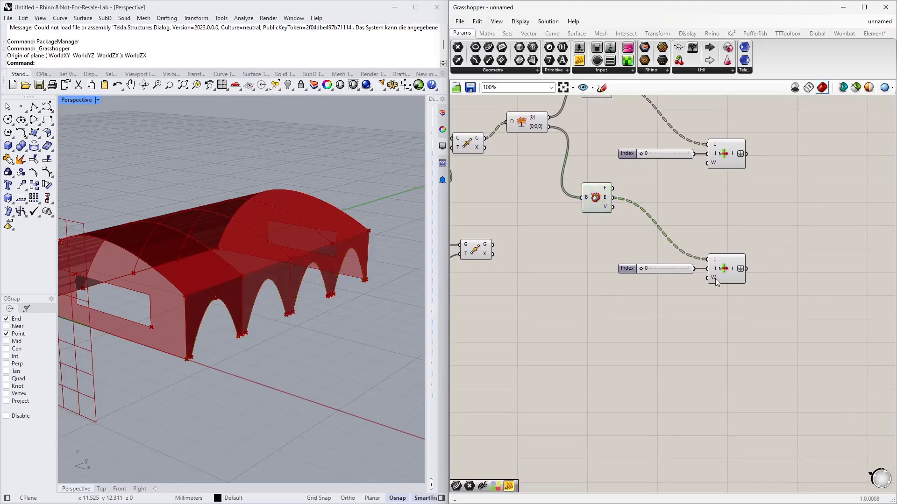
pyautogui.scroll(3, 687, 285)
pyautogui.click(719, 255)
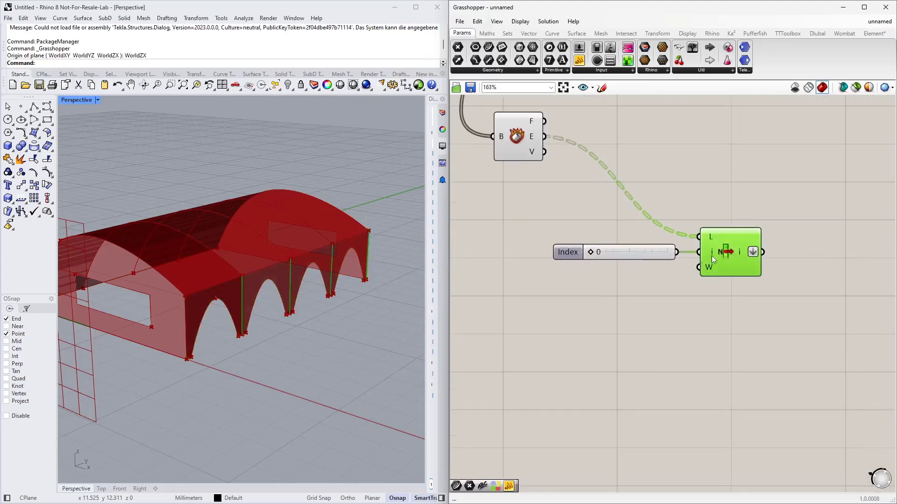
pyautogui.scroll(3, 232, 328)
pyautogui.scroll(1, 231, 328)
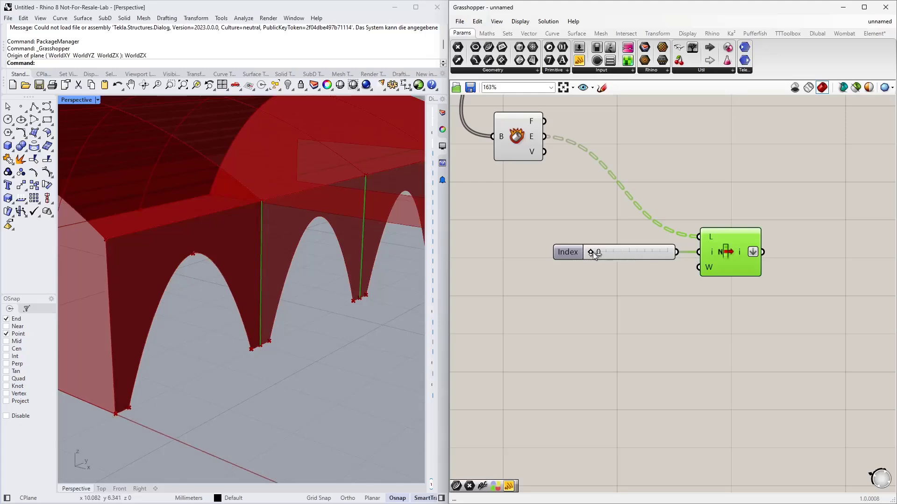
# Step: Try index 1 and higher on the wall edges' List Item, examine the picked edges, and delete the index slider
pyautogui.moveTo(595, 252); pyautogui.dragTo(616, 254)
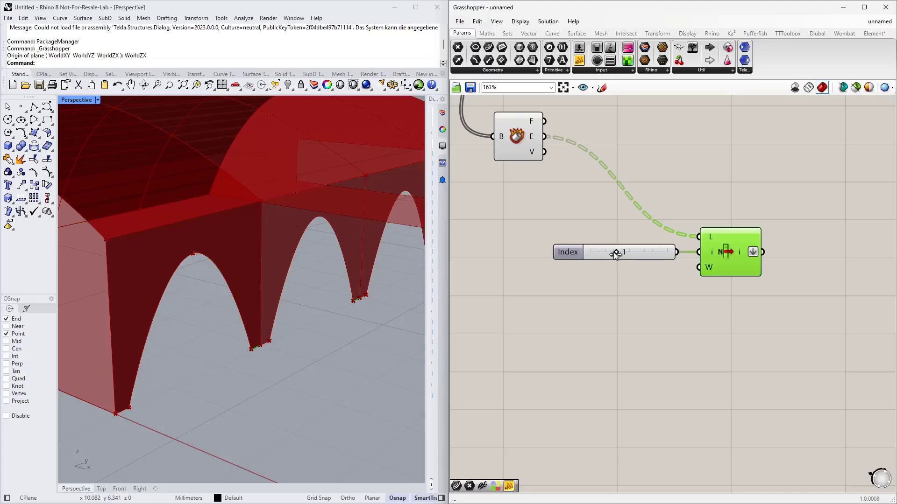
pyautogui.scroll(3, 249, 352)
pyautogui.scroll(-1, 286, 315)
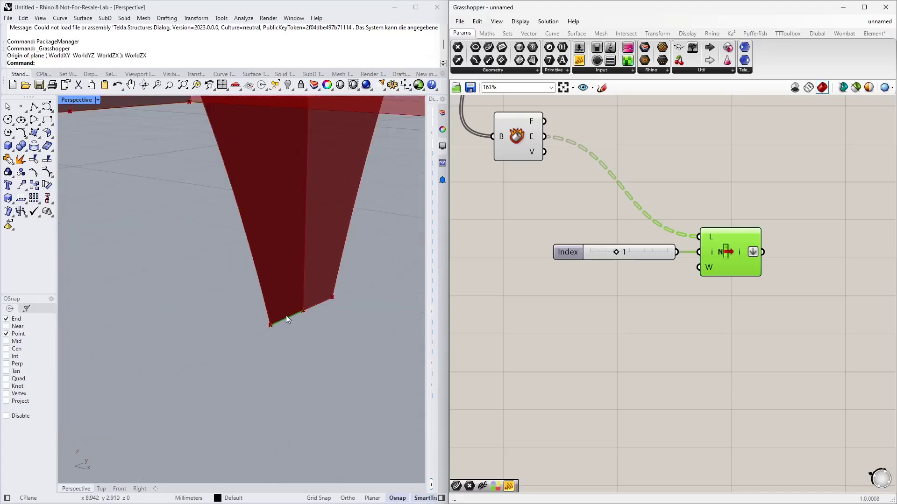
pyautogui.scroll(-1, 286, 315)
pyautogui.scroll(-2, 289, 322)
pyautogui.moveTo(619, 250)
pyautogui.mouseDown()
pyautogui.moveTo(603, 254)
pyautogui.moveTo(652, 257)
pyautogui.moveTo(600, 257)
pyautogui.moveTo(631, 252)
pyautogui.mouseUp()
pyautogui.press('Delete')
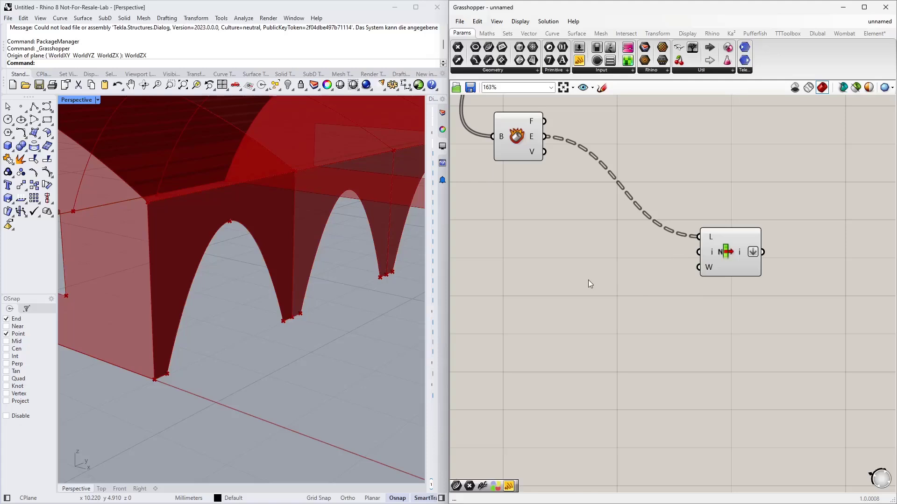
# Step: Add a panel holding the values 1 and 5 as two separate list items beside the wall edges' List Item
pyautogui.doubleClick(593, 281)
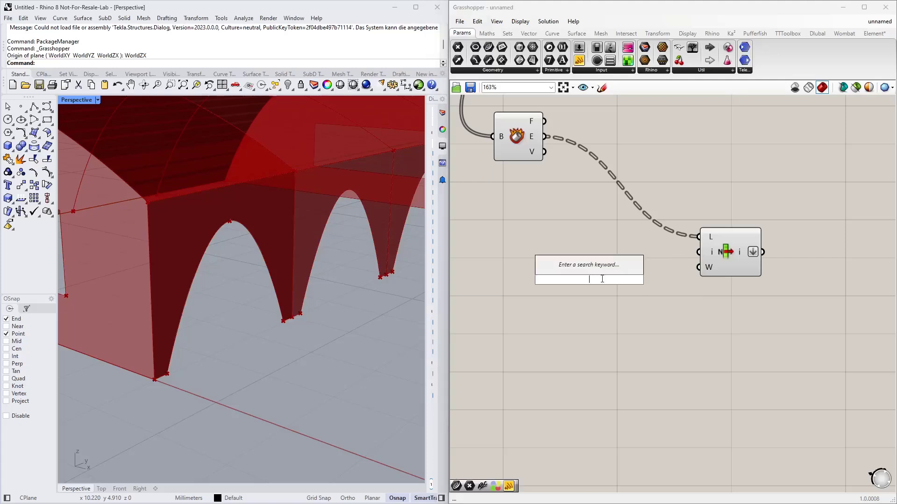
pyautogui.write('panel')
pyautogui.press('Return')
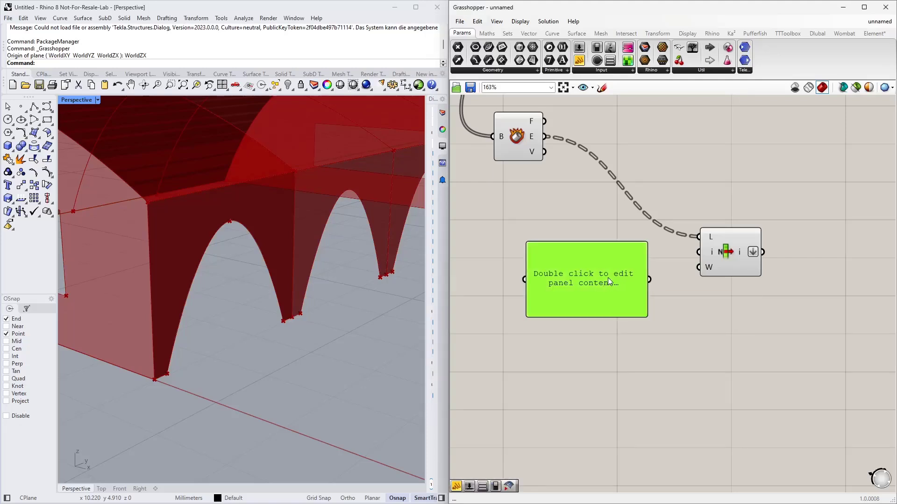
pyautogui.doubleClick(608, 277)
pyautogui.write('1')
pyautogui.press('Return')
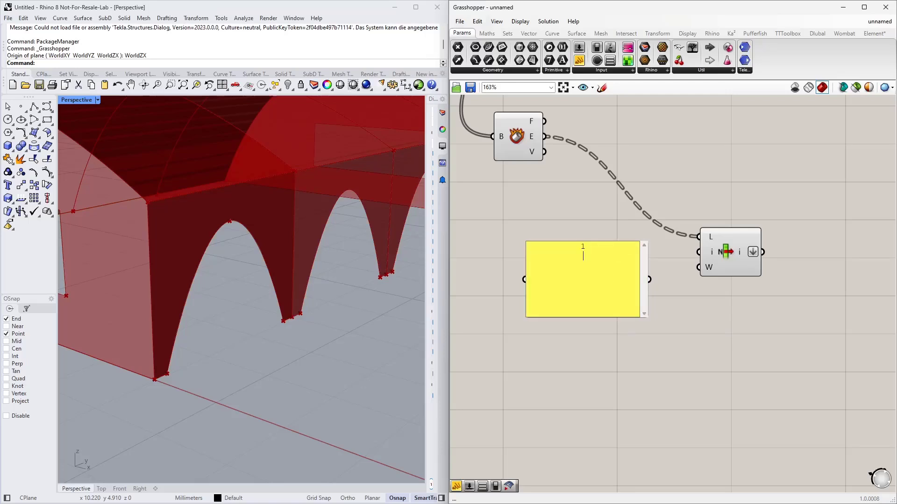
pyautogui.write('5')
pyautogui.click(657, 397)
pyautogui.rightClick(569, 285)
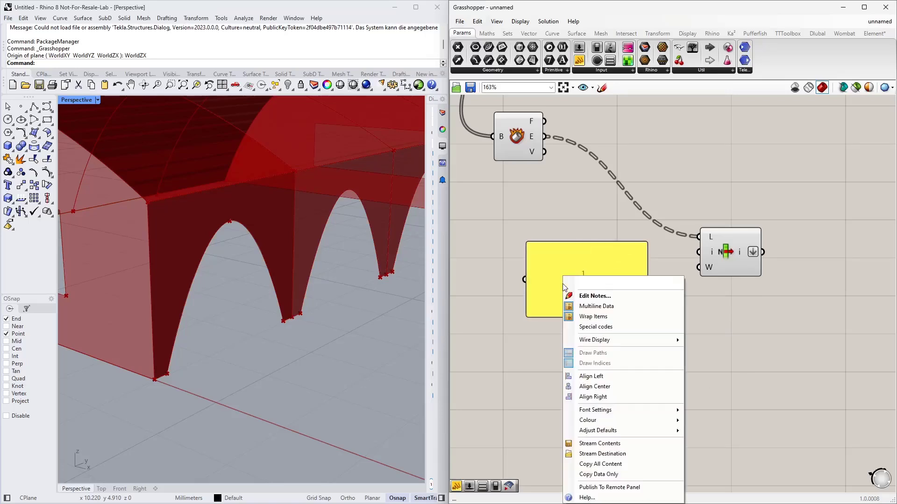
pyautogui.click(592, 304)
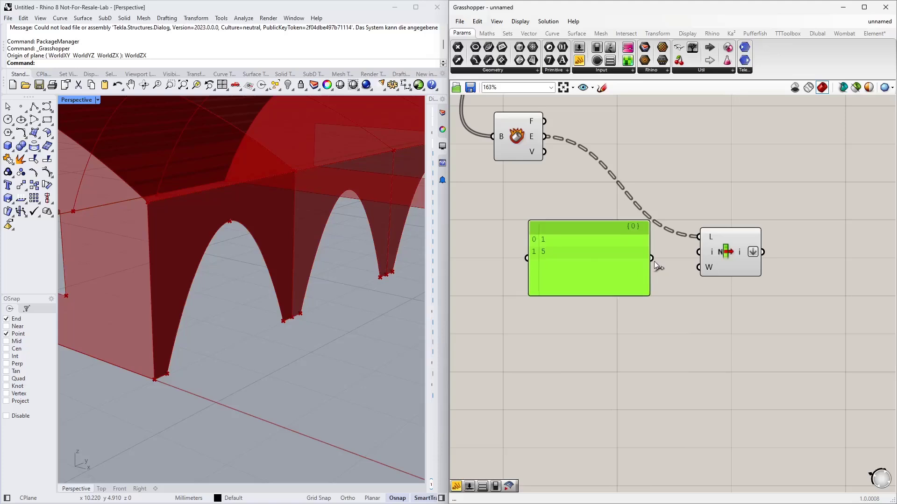
# Step: Feed the panel into the index input of the wall edges' List Item and preview the picked edges on the arched wall
pyautogui.moveTo(656, 265); pyautogui.dragTo(698, 252)
pyautogui.click(731, 254)
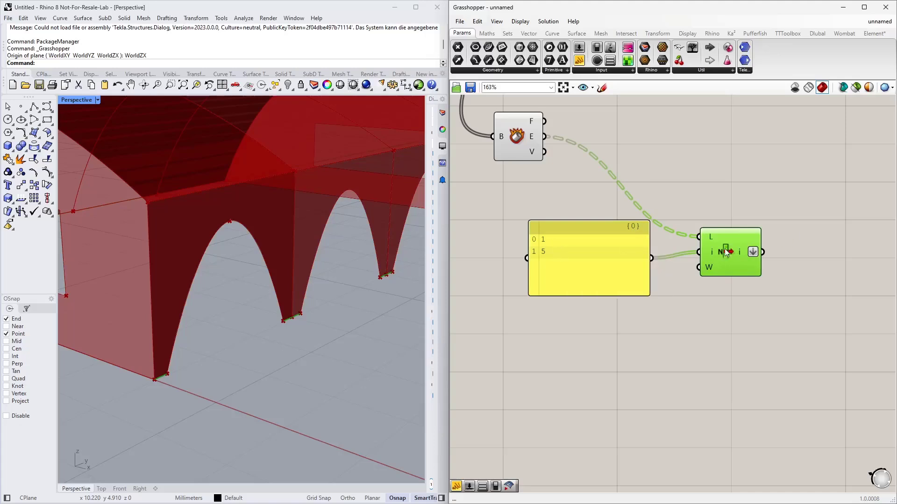
pyautogui.scroll(3, 283, 327)
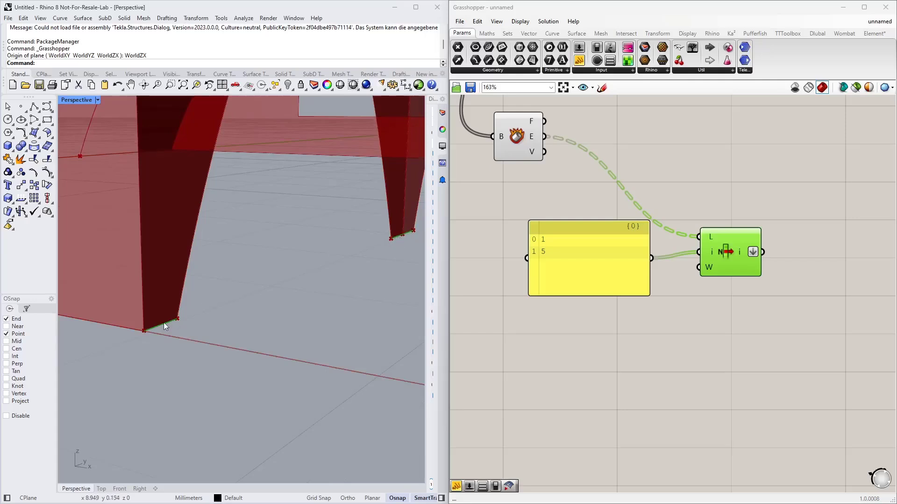
pyautogui.scroll(-5, 582, 316)
pyautogui.scroll(-4, 234, 330)
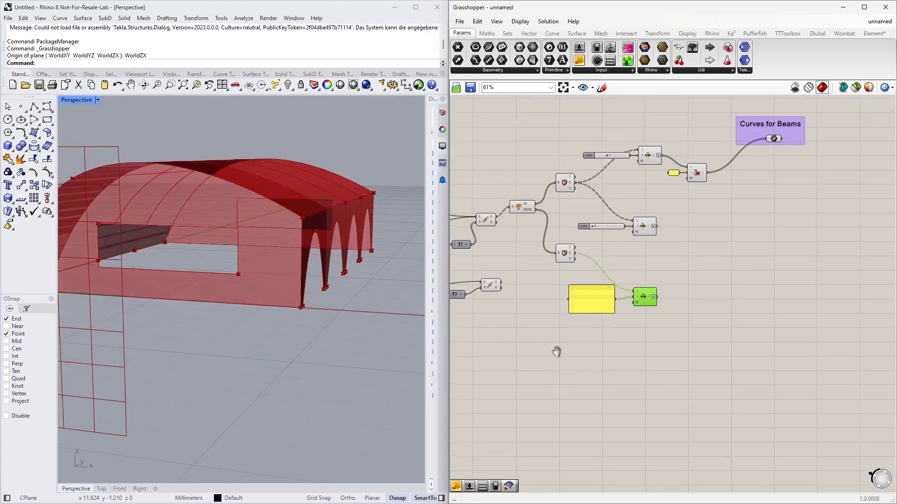
# Step: Duplicate the roof's Deconstruct Brep with its lower List Item and index slider, placing the copies below the wall edge components
pyautogui.scroll(2, 586, 327)
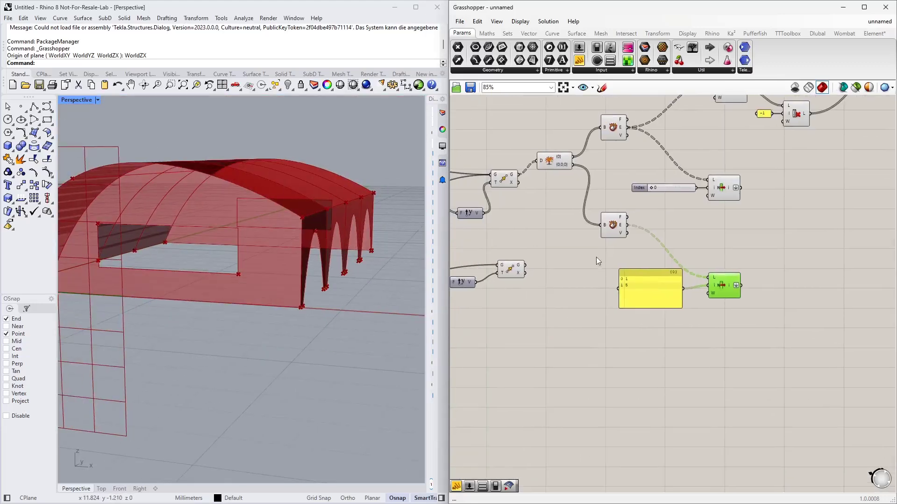
pyautogui.moveTo(747, 224); pyautogui.dragTo(651, 352)
pyautogui.keyDown('shift'); pyautogui.click(620, 128); pyautogui.keyUp('shift')
pyautogui.click(521, 295)
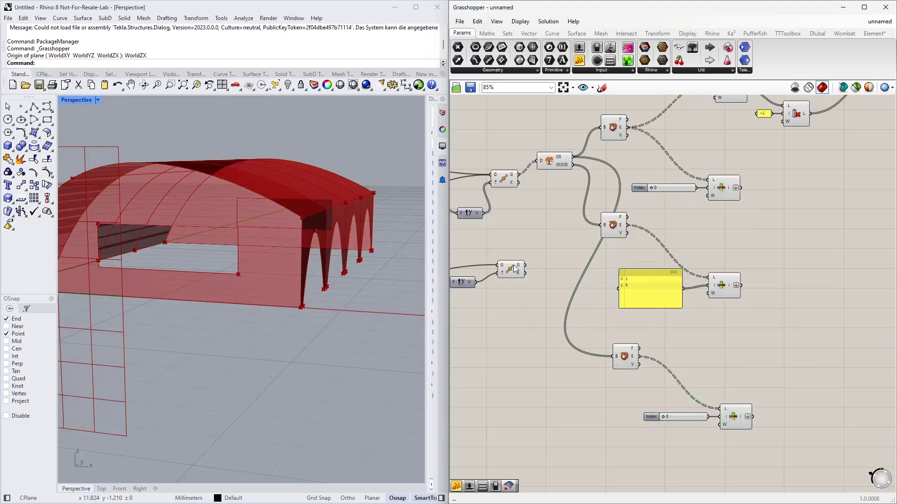
# Step: Replace the copied Deconstruct Brep's input with the end wall from the List Item in the lowest purple group
pyautogui.click(515, 274)
pyautogui.moveTo(516, 285); pyautogui.dragTo(610, 307, button='right')
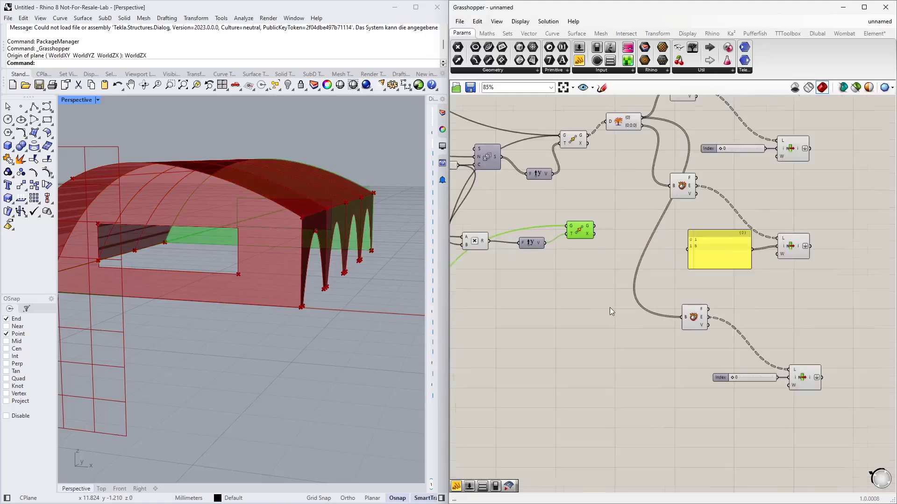
pyautogui.scroll(-2, 577, 327)
pyautogui.scroll(-2, 371, 338)
pyautogui.moveTo(369, 340); pyautogui.dragTo(574, 330, button='right')
pyautogui.scroll(-2, 539, 332)
pyautogui.scroll(1, 637, 290)
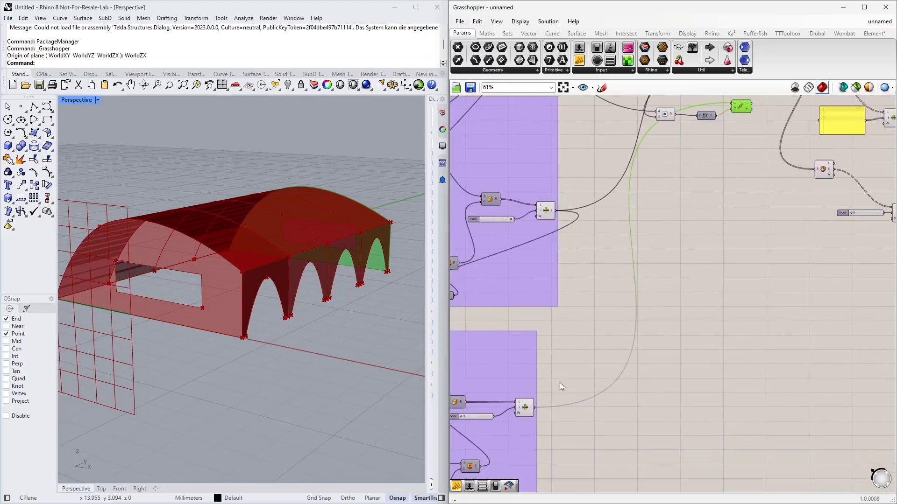
pyautogui.moveTo(560, 382); pyautogui.dragTo(550, 346, button='right')
pyautogui.scroll(-2, 610, 228)
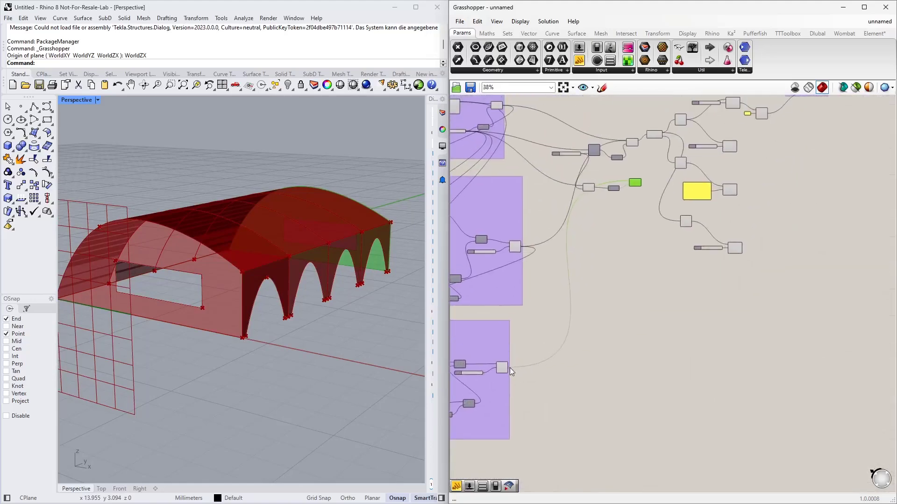
pyautogui.moveTo(509, 368); pyautogui.dragTo(681, 223)
# Step: Add the moved end wall from the lower Move component as a second input of the copied Deconstruct Brep
pyautogui.scroll(5, 683, 223)
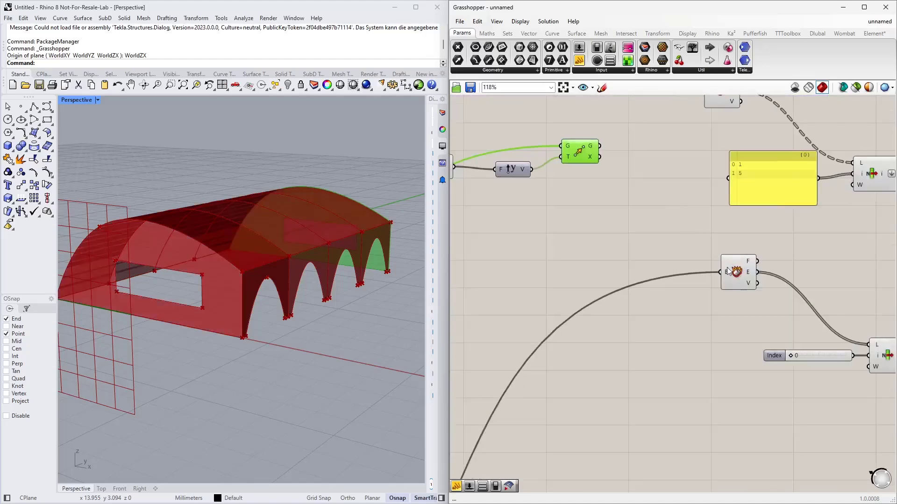
pyautogui.click(740, 282)
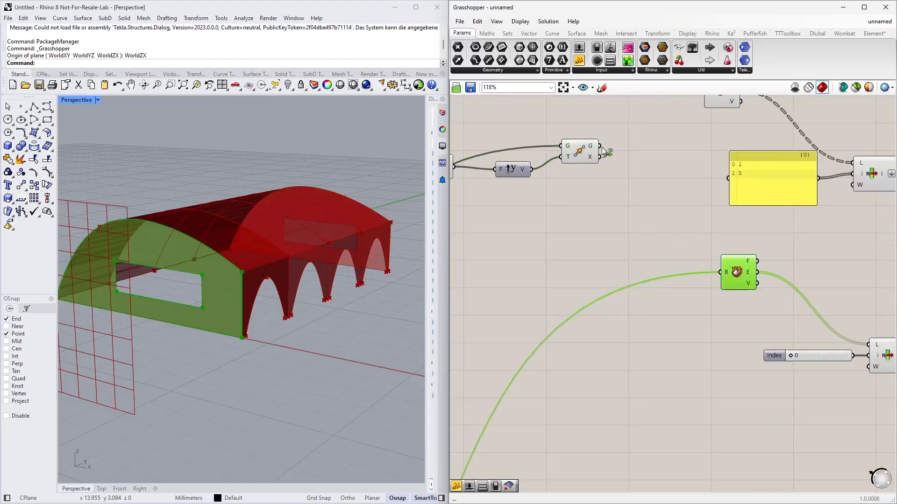
pyautogui.moveTo(604, 150); pyautogui.dragTo(720, 273)
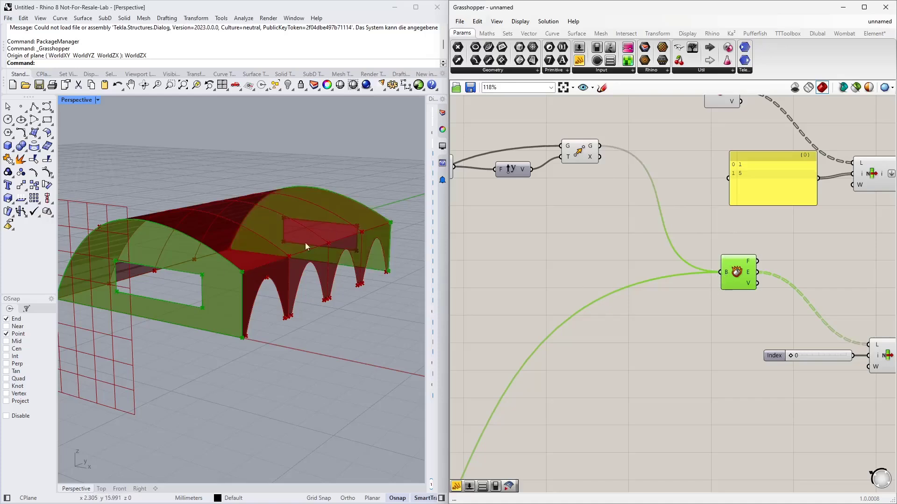
pyautogui.moveTo(765, 271); pyautogui.dragTo(549, 292, button='right')
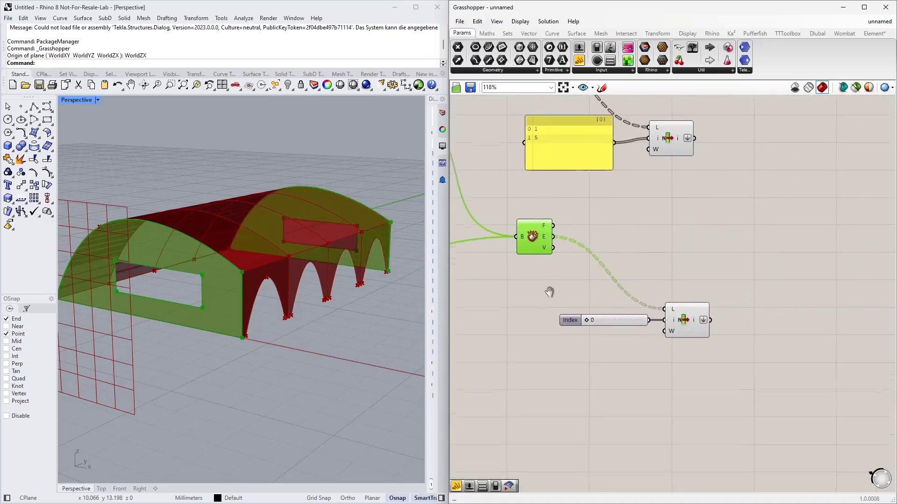
pyautogui.click(548, 292)
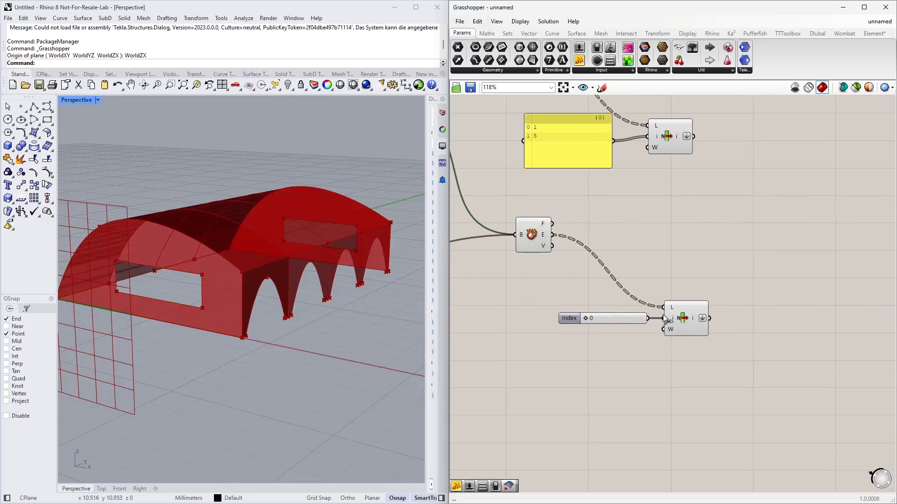
# Step: Preview the end wall edges picked at index 0 and move their List Item and slider closer to the Deconstruct Brep
pyautogui.click(680, 321)
pyautogui.moveTo(332, 331); pyautogui.dragTo(242, 357, button='right')
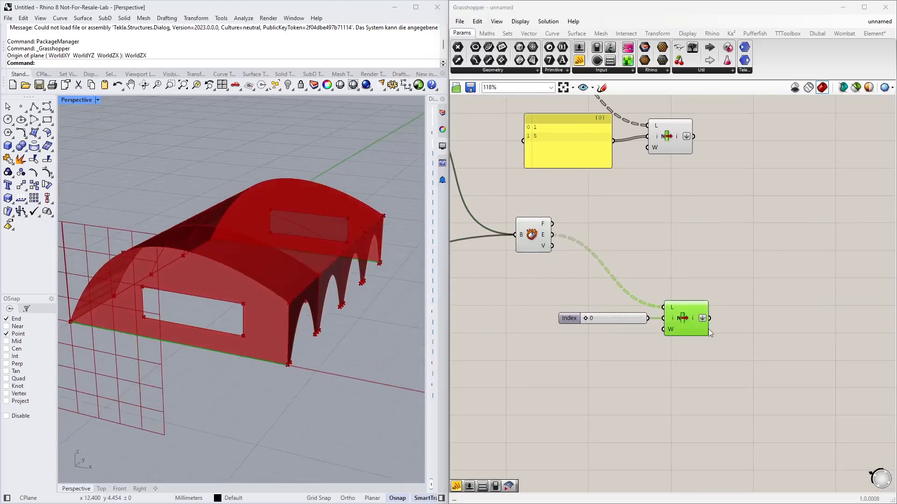
pyautogui.moveTo(722, 349); pyautogui.dragTo(541, 285)
pyautogui.moveTo(710, 327); pyautogui.dragTo(676, 296)
pyautogui.click(682, 303)
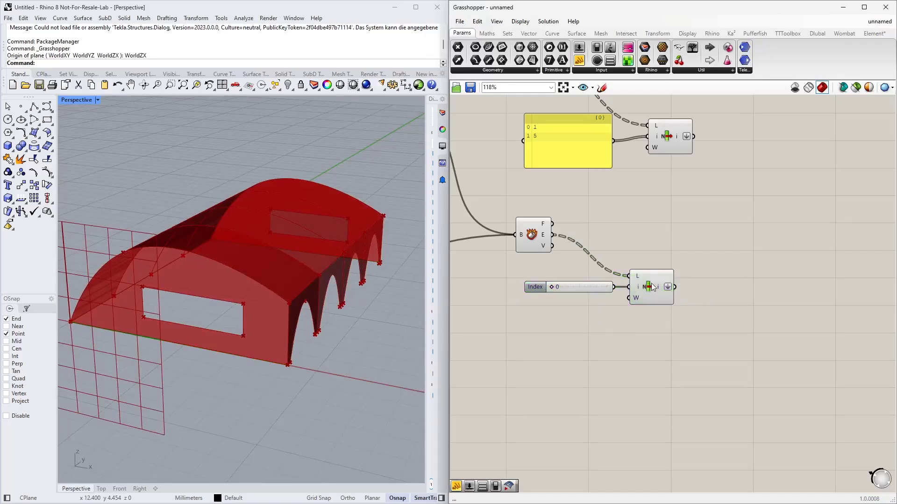
pyautogui.moveTo(658, 288)
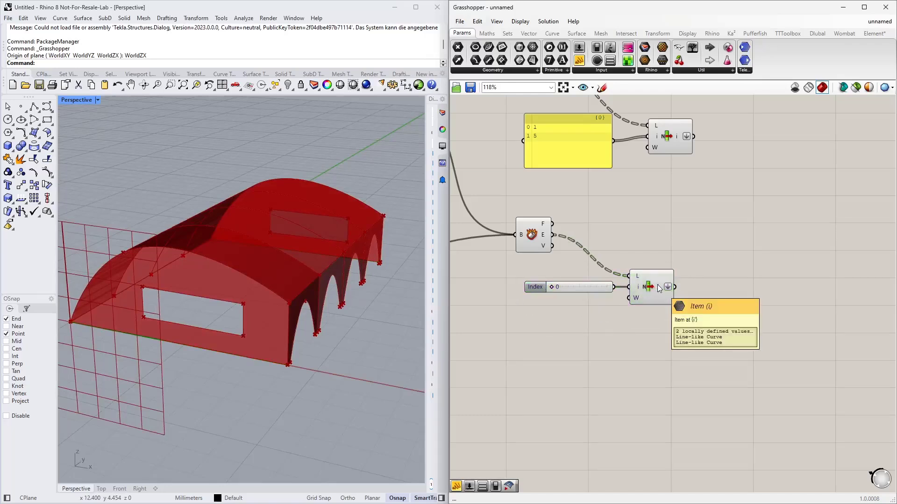
# Step: Add a Curve parameter and collect the roof, arched wall and end wall List Item outputs in it
pyautogui.moveTo(680, 233); pyautogui.dragTo(603, 259, button='right')
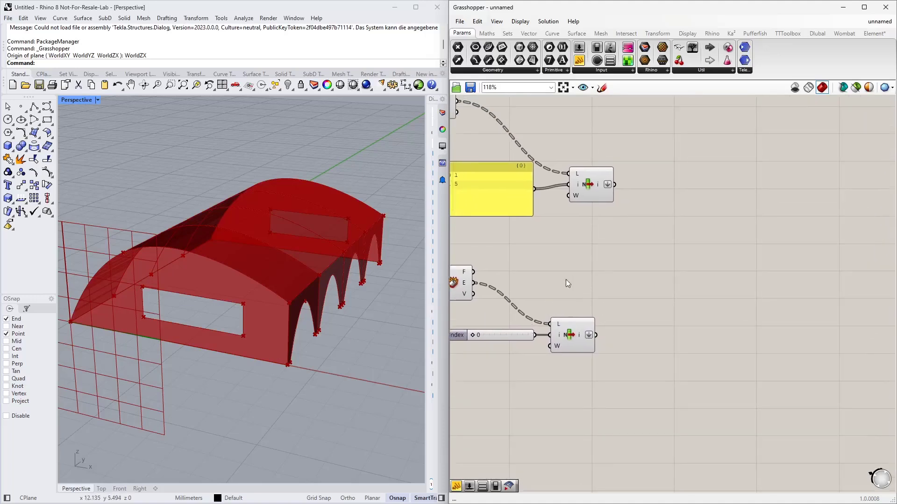
pyautogui.scroll(-2, 565, 279)
pyautogui.doubleClick(734, 240)
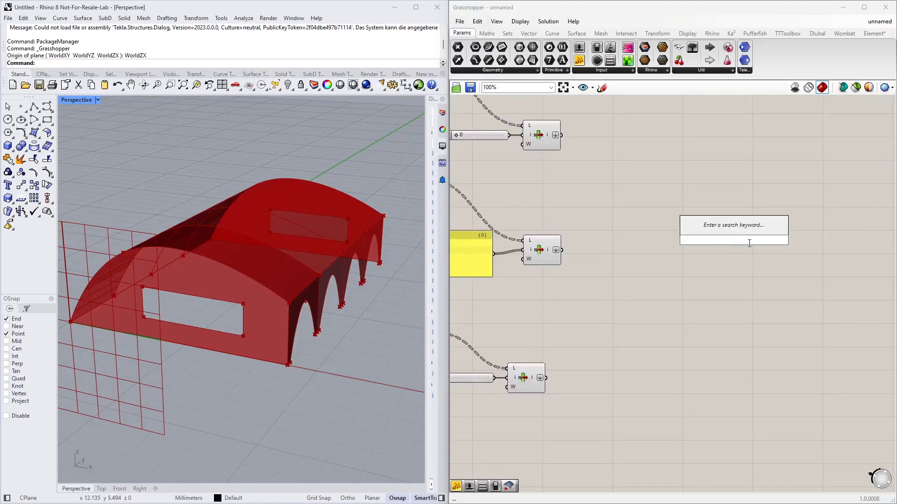
pyautogui.write('curve')
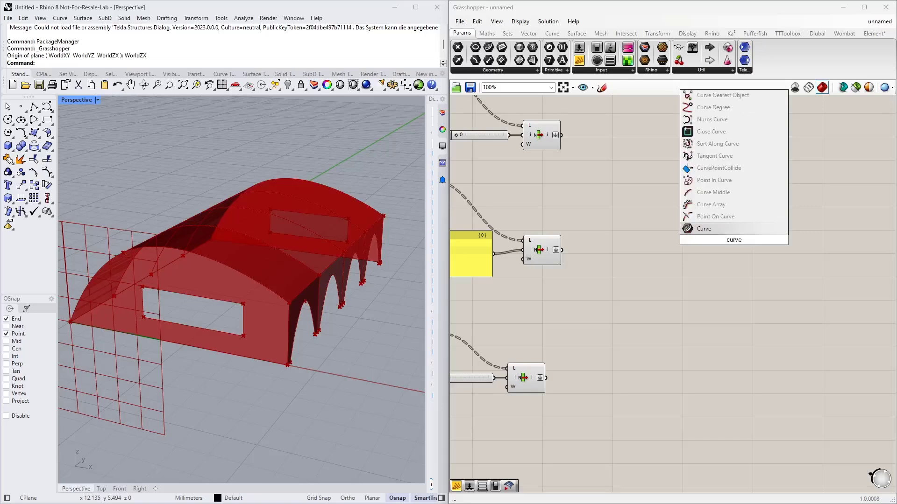
pyautogui.press('Return')
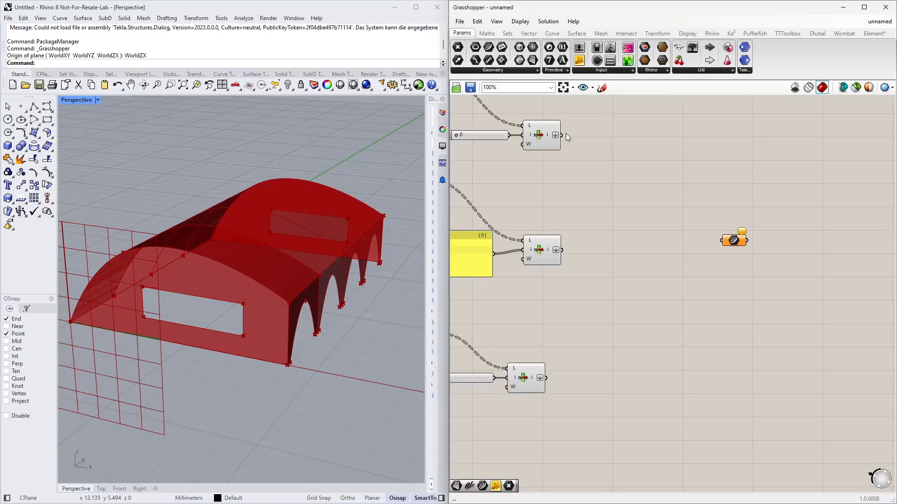
pyautogui.moveTo(561, 135); pyautogui.dragTo(723, 240)
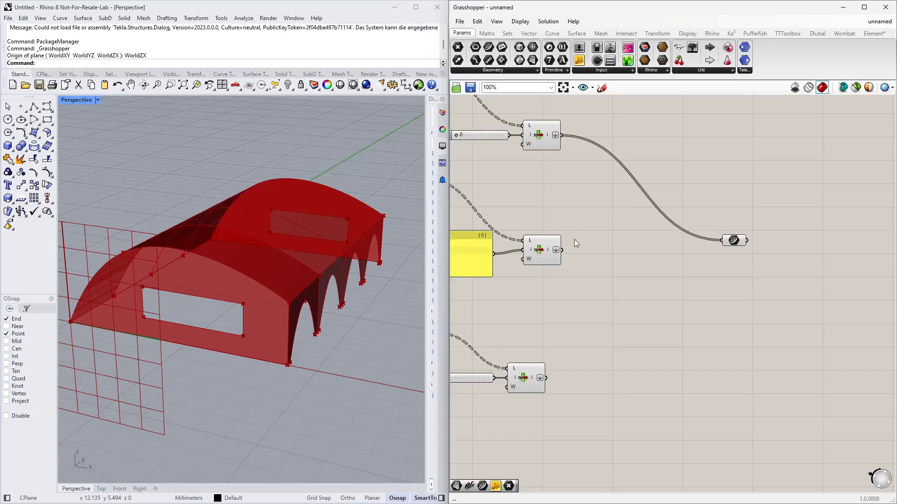
pyautogui.keyDown('shift'); pyautogui.moveTo(565, 255); pyautogui.dragTo(721, 240); pyautogui.keyUp('shift')
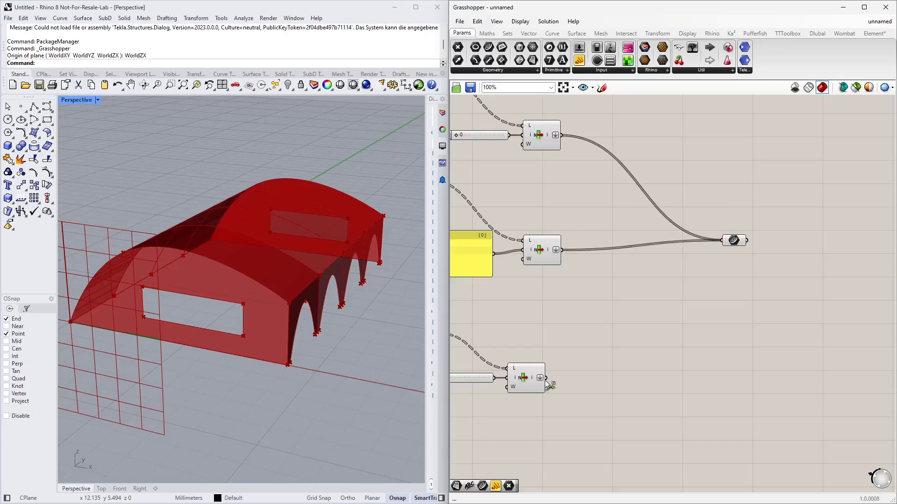
pyautogui.keyDown('shift'); pyautogui.moveTo(546, 378); pyautogui.dragTo(738, 246); pyautogui.keyUp('shift')
# Step: Preview the collected edges on the hall and place the Curve parameter beneath the Curves for Beams group
pyautogui.click(736, 244)
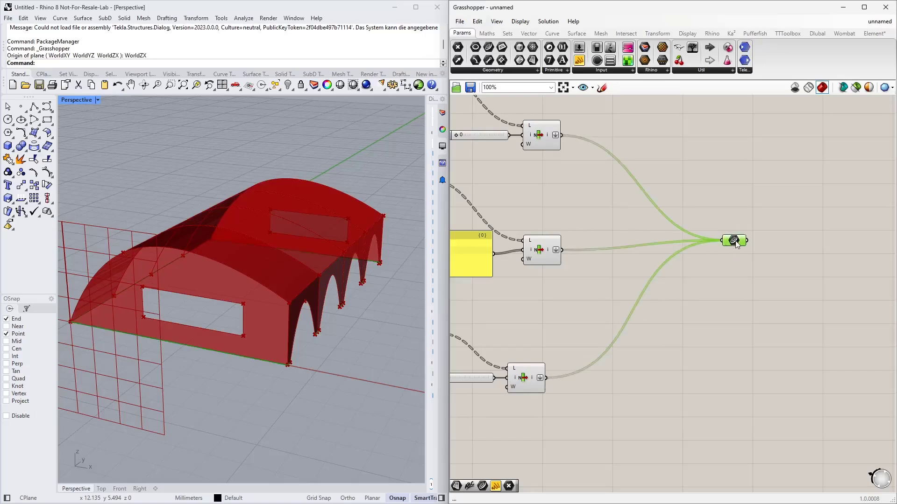
pyautogui.moveTo(299, 346); pyautogui.dragTo(262, 352, button='right')
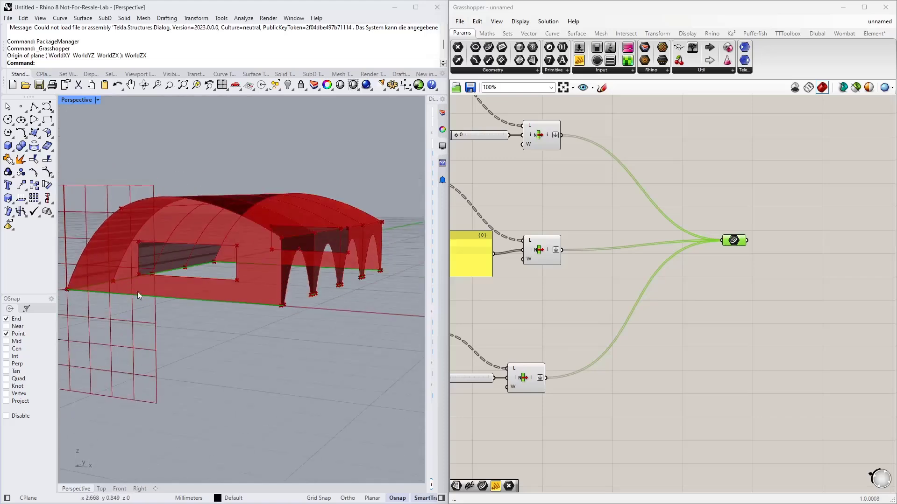
pyautogui.scroll(-3, 629, 273)
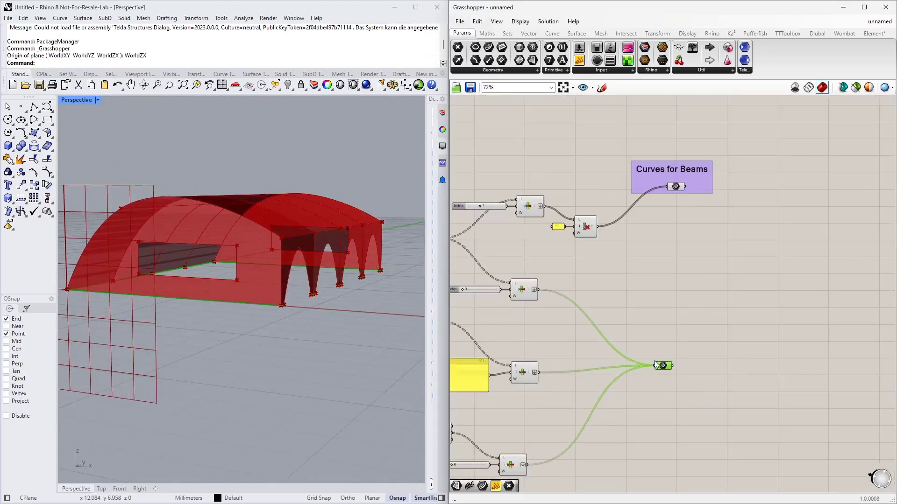
pyautogui.moveTo(664, 367); pyautogui.dragTo(675, 307)
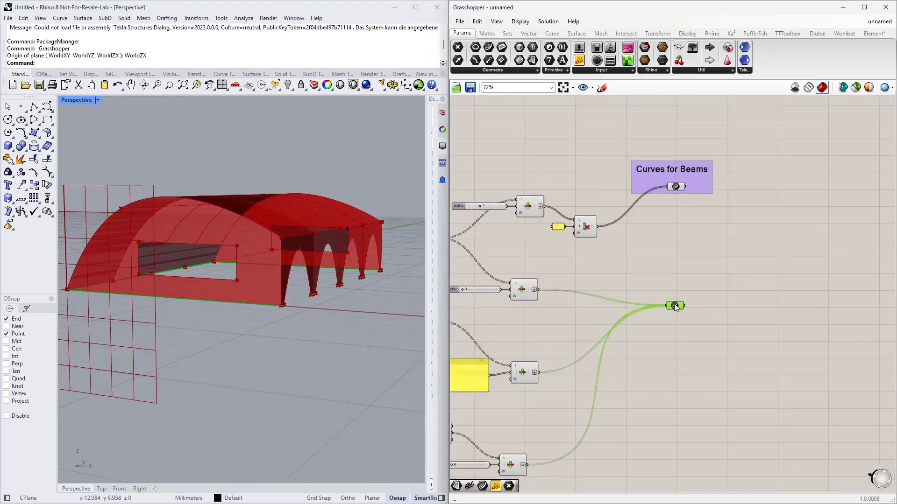
# Step: Add a scribble reading "Line Support Lines" above the collected edges' Curve parameter
pyautogui.doubleClick(641, 274)
pyautogui.write('scribble')
pyautogui.press('Return')
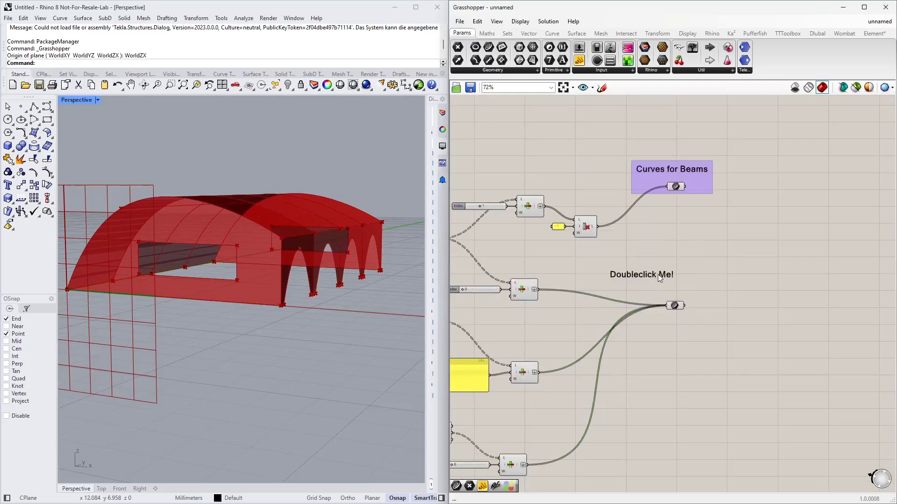
pyautogui.doubleClick(658, 274)
pyautogui.write('Line Support Lines')
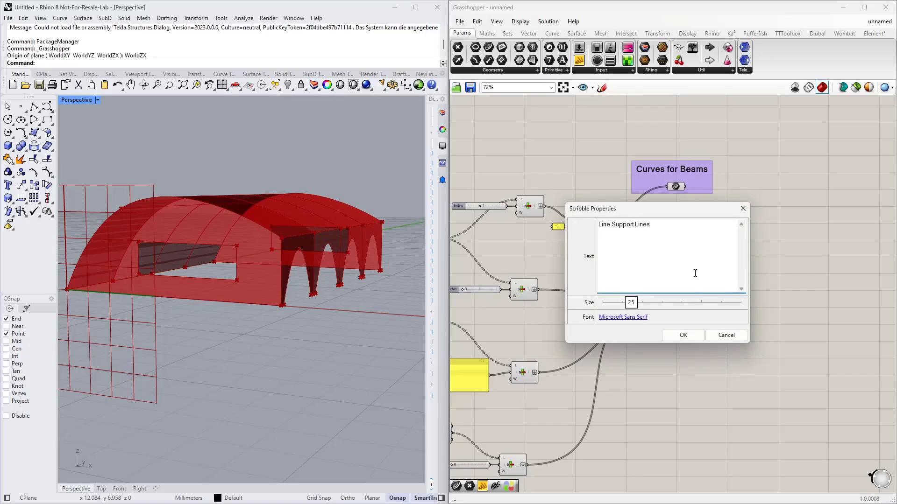
pyautogui.click(683, 335)
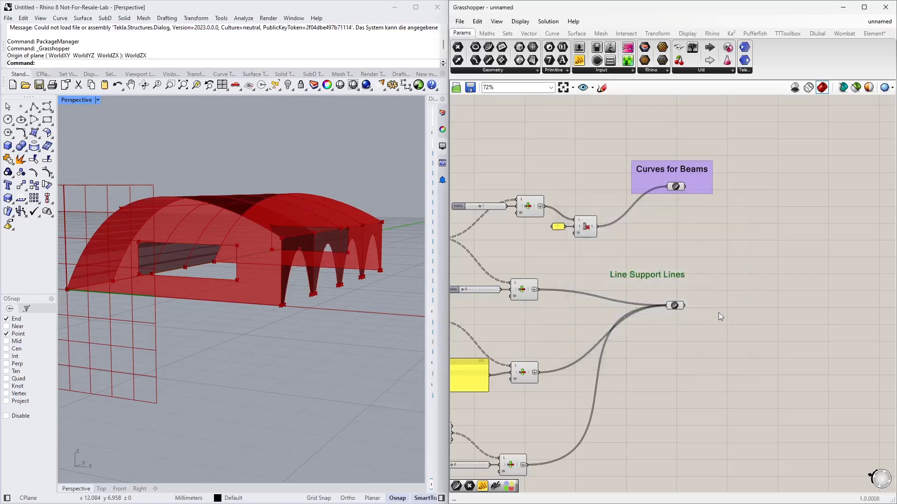
# Step: Group the "Line Support Lines" scribble with its Curve parameter and centre the parameter beneath the label
pyautogui.moveTo(719, 312); pyautogui.dragTo(652, 267)
pyautogui.rightClick(653, 280)
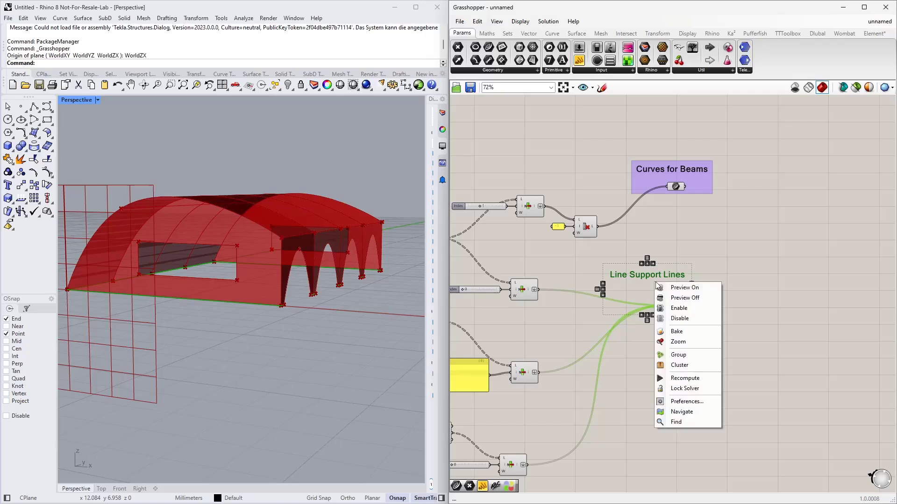
pyautogui.click(668, 357)
pyautogui.moveTo(653, 298)
pyautogui.mouseDown()
pyautogui.moveTo(696, 299)
pyautogui.moveTo(688, 293)
pyautogui.mouseUp()
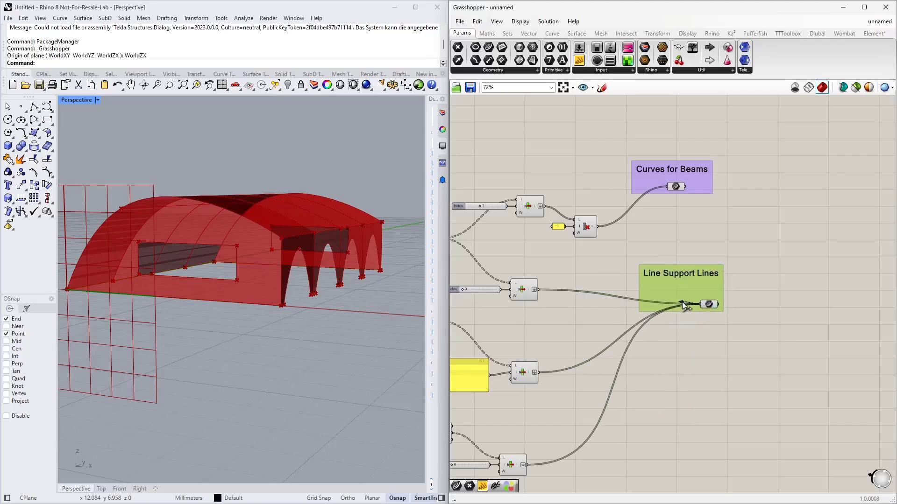
pyautogui.click(705, 305)
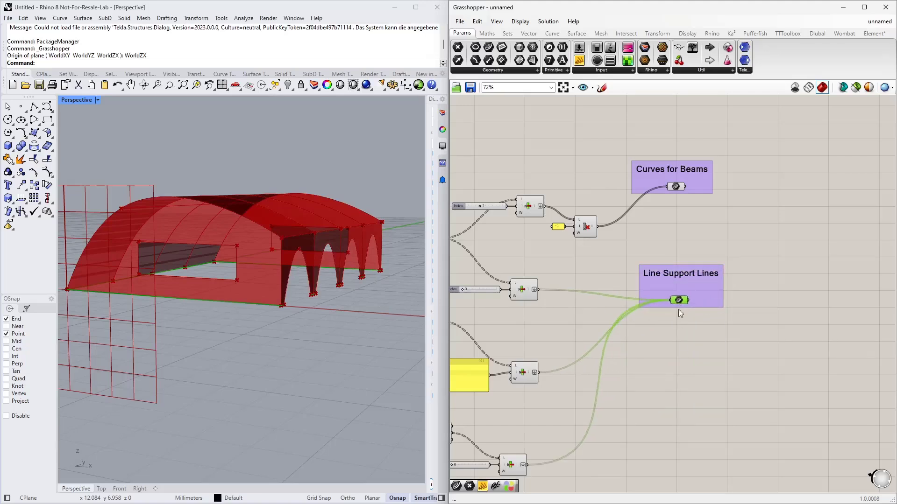
# Step: Add a Surface parameter beneath the Line Support Lines group
pyautogui.moveTo(667, 353); pyautogui.dragTo(718, 298, button='right')
pyautogui.doubleClick(718, 298)
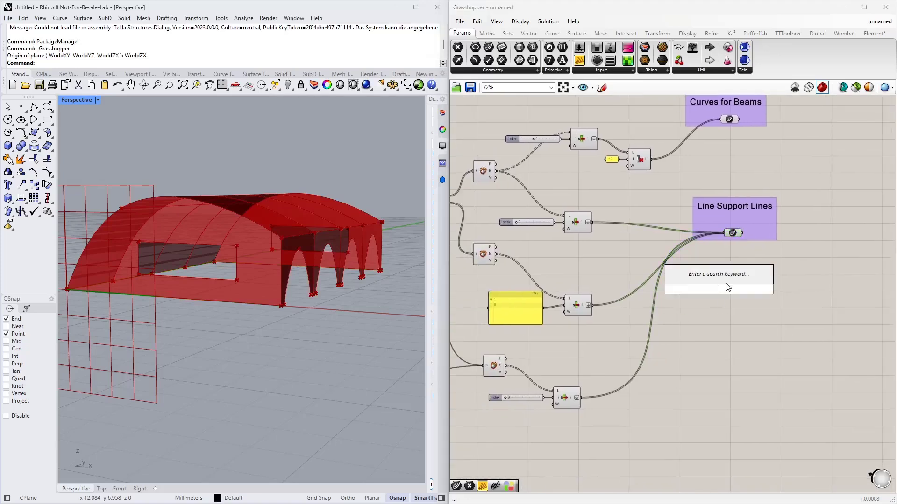
pyautogui.write('surface')
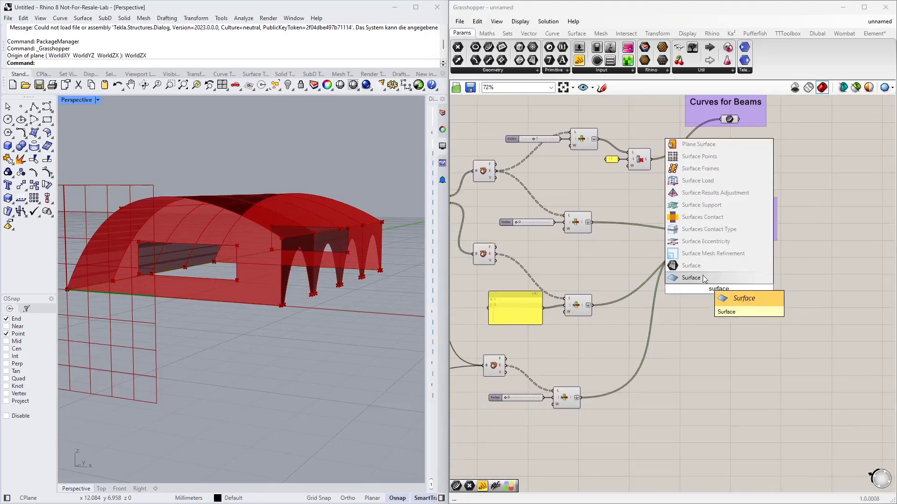
pyautogui.click(704, 279)
pyautogui.moveTo(674, 323); pyautogui.dragTo(723, 343, button='right')
pyautogui.moveTo(770, 317); pyautogui.dragTo(782, 331)
pyautogui.scroll(-2, 749, 313)
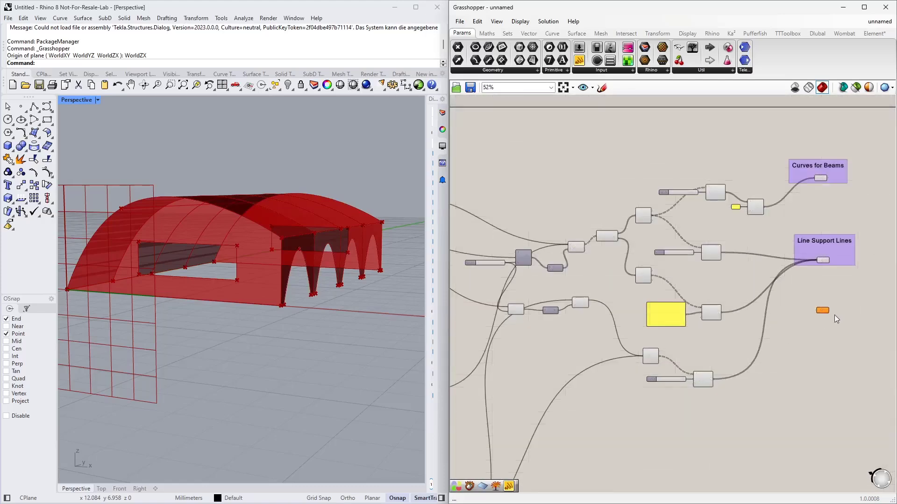
# Step: Connect the geometry output of the roof and arched walls' Move component to the Surface parameter
pyautogui.scroll(2, 590, 276)
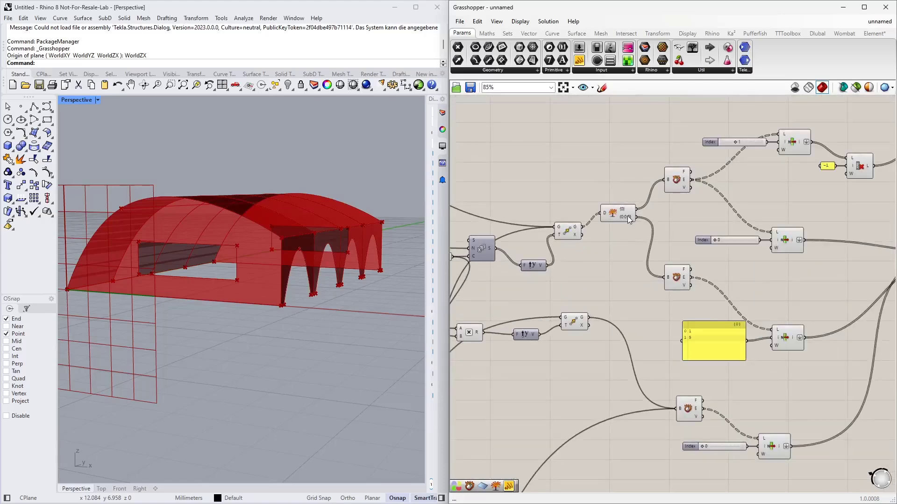
pyautogui.click(567, 231)
pyautogui.moveTo(271, 285); pyautogui.dragTo(283, 308, button='right')
pyautogui.scroll(-3, 538, 243)
pyautogui.scroll(2, 534, 221)
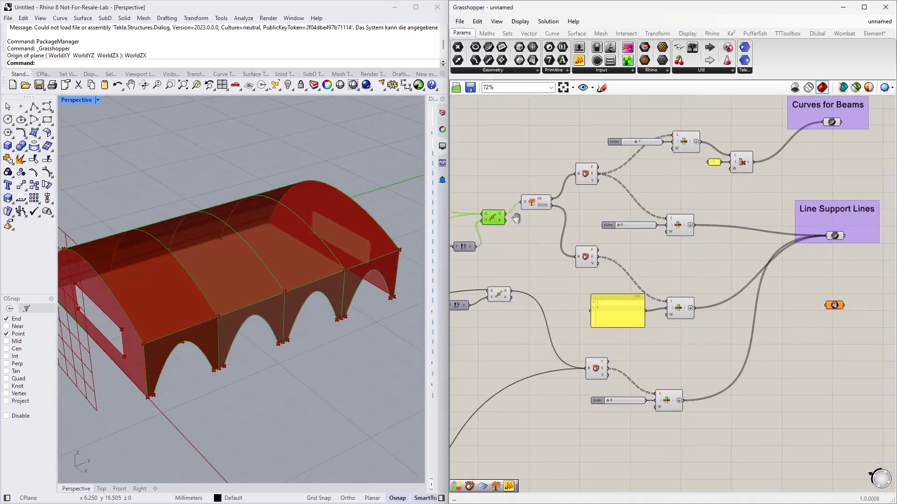
pyautogui.moveTo(505, 214); pyautogui.dragTo(826, 304)
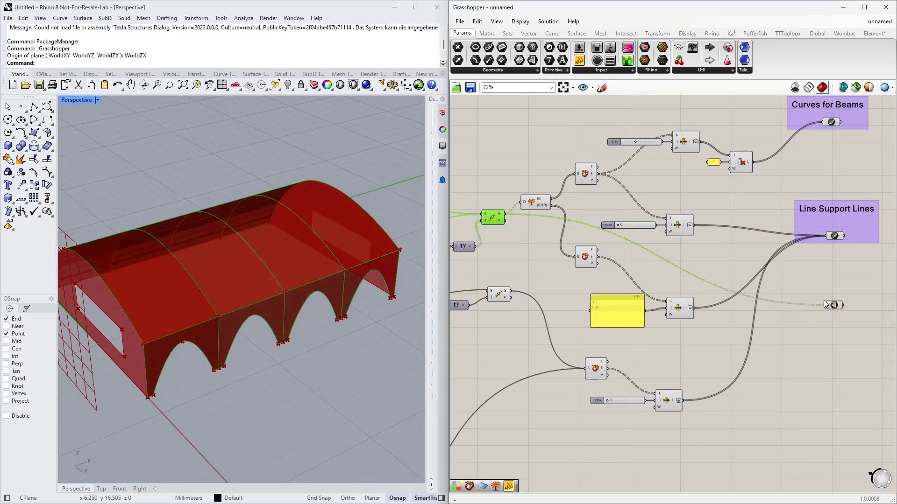
# Step: Move the Surface parameter near the end wall's List Item and add that List Item's output as a further source
pyautogui.scroll(-5, 598, 278)
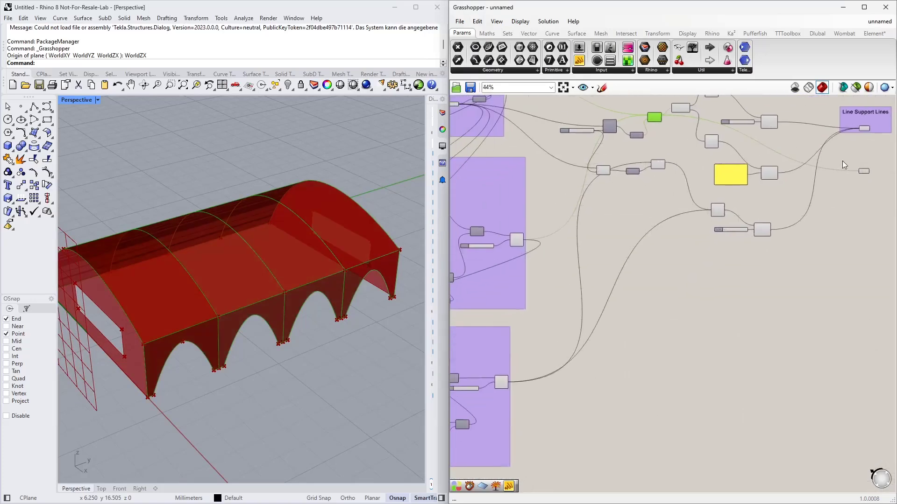
pyautogui.moveTo(864, 172); pyautogui.dragTo(584, 355)
pyautogui.scroll(7, 477, 393)
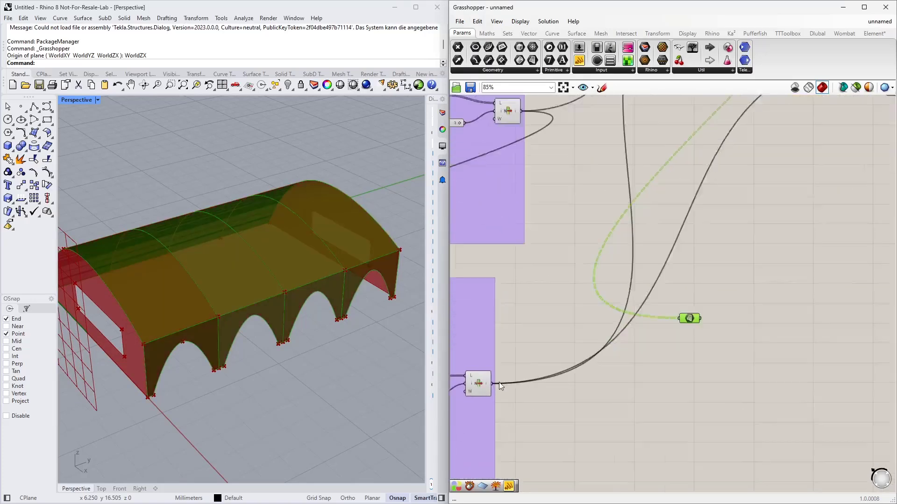
pyautogui.click(478, 388)
pyautogui.keyDown('shift'); pyautogui.moveTo(488, 384); pyautogui.dragTo(748, 294); pyautogui.keyUp('shift')
pyautogui.scroll(-3, 708, 352)
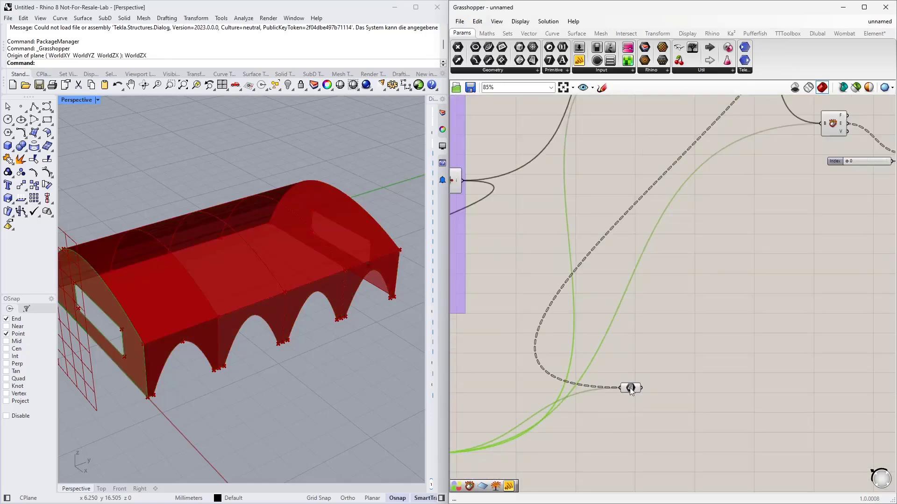
# Step: Add the geometry output of the end wall's Move component as a further source of the Surface parameter
pyautogui.moveTo(631, 388); pyautogui.dragTo(835, 272)
pyautogui.moveTo(866, 158); pyautogui.dragTo(659, 215, button='right')
pyautogui.moveTo(683, 167); pyautogui.dragTo(746, 241, button='right')
pyautogui.keyDown('shift'); pyautogui.moveTo(598, 169); pyautogui.dragTo(692, 408); pyautogui.keyUp('shift')
pyautogui.scroll(-2, 598, 380)
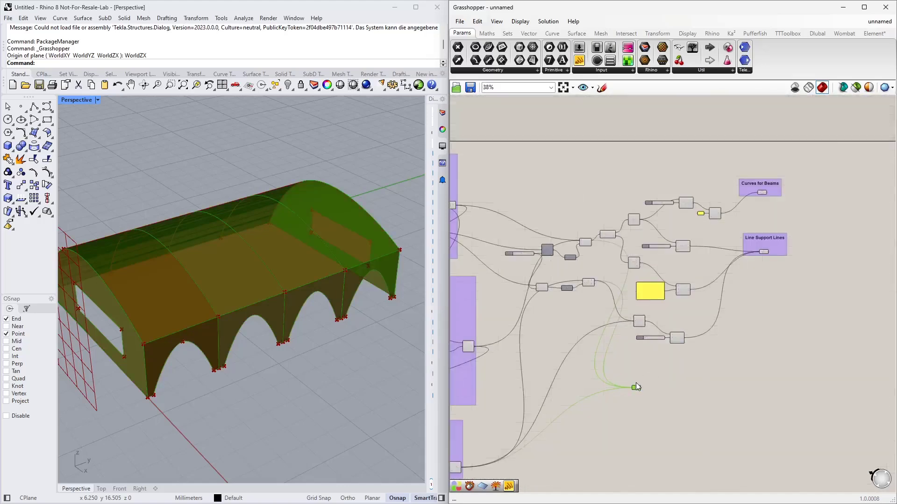
# Step: Place the Surface parameter beneath the Line Support Lines group, in line with its Curve parameter
pyautogui.scroll(1, 636, 383)
pyautogui.moveTo(635, 387); pyautogui.dragTo(716, 351)
pyautogui.scroll(4, 730, 266)
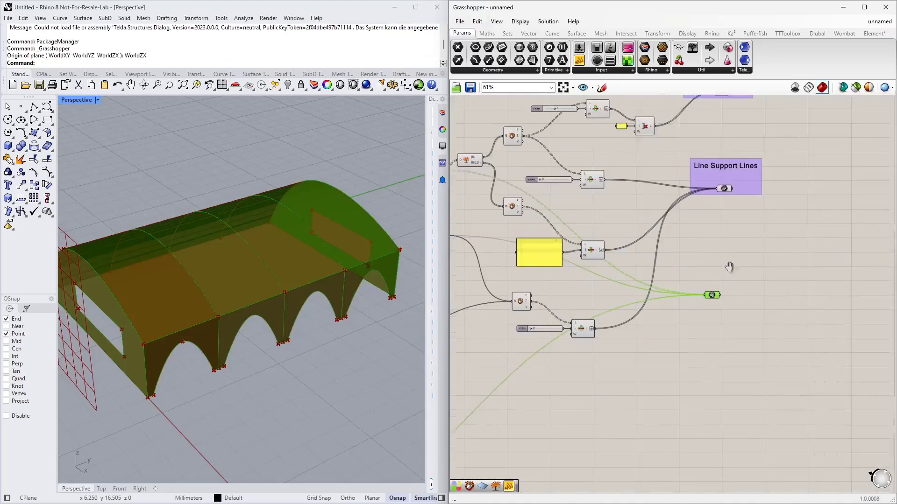
pyautogui.moveTo(632, 410); pyautogui.dragTo(659, 393)
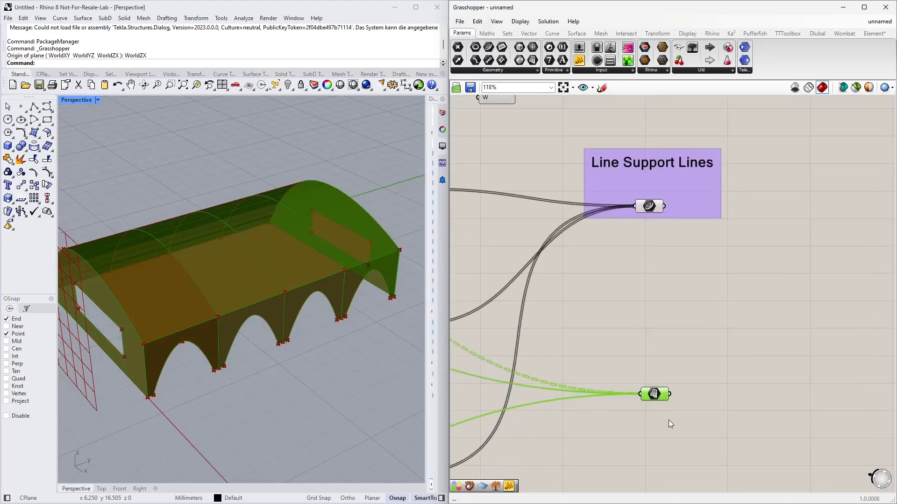
# Step: Add a scribble reading "CLT Surfaces" above the Surface parameter
pyautogui.click(640, 348)
pyautogui.rightClick(621, 361)
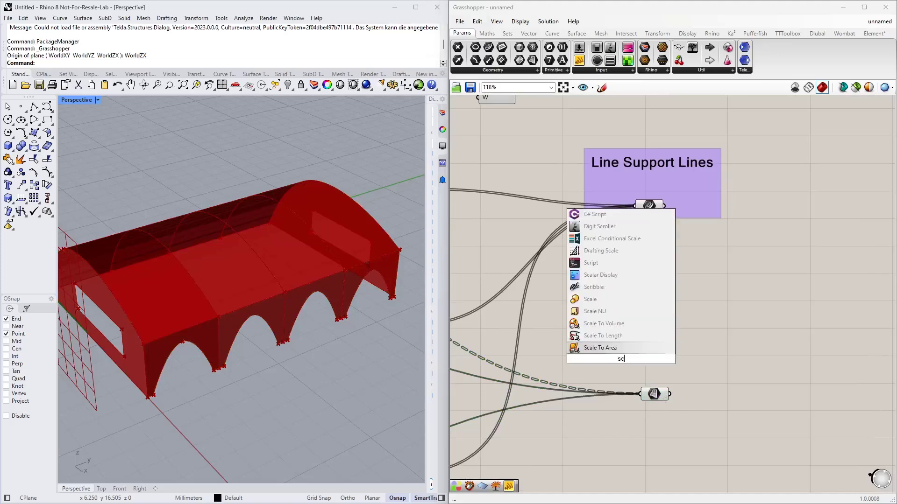
pyautogui.click(607, 348)
pyautogui.doubleClick(624, 362)
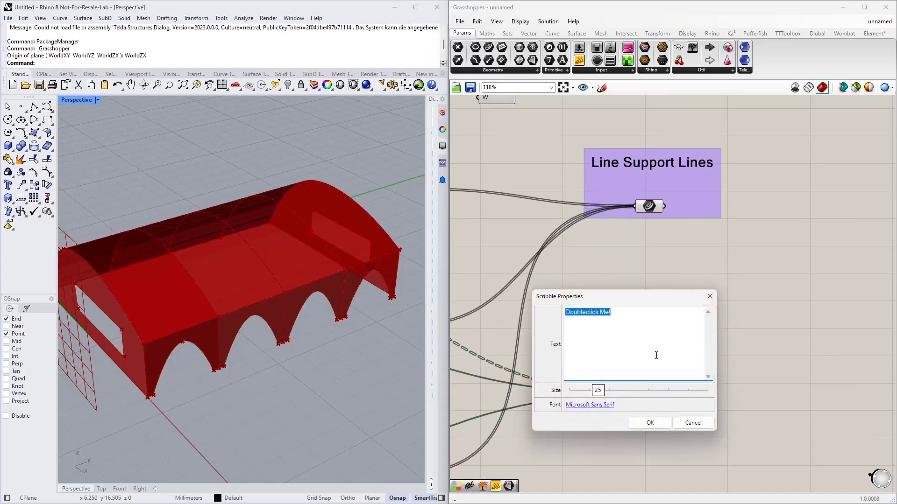
pyautogui.write('CLT Surfaces')
pyautogui.click(665, 426)
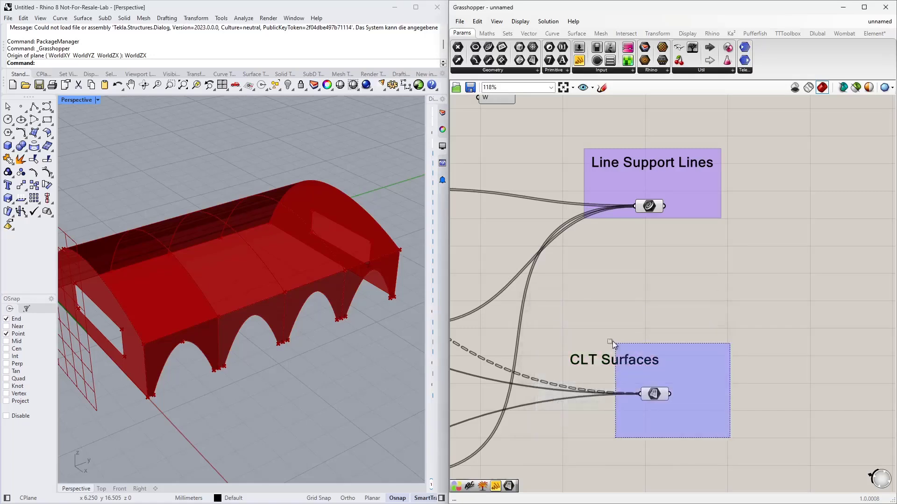
# Step: Group the "CLT Surfaces" scribble with the Surface parameter and centre the label above the parameter
pyautogui.click(638, 366)
pyautogui.rightClick(662, 383)
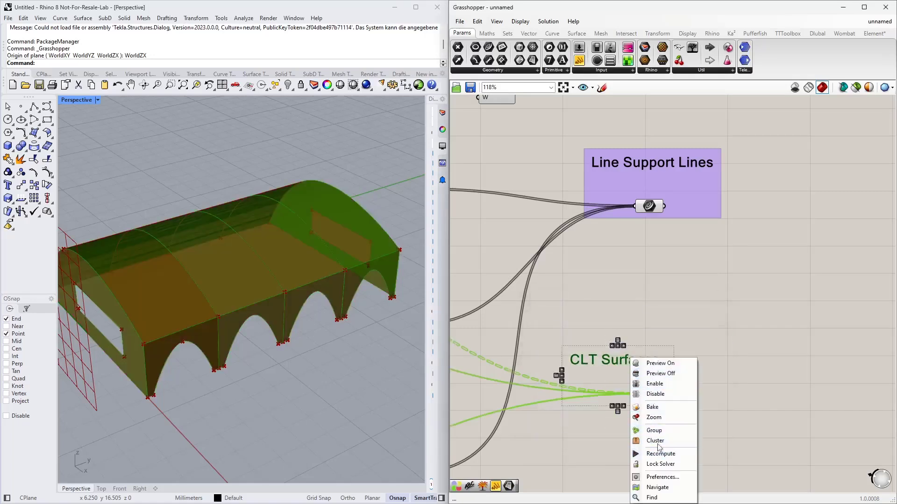
pyautogui.click(660, 427)
pyautogui.moveTo(633, 362); pyautogui.dragTo(672, 353)
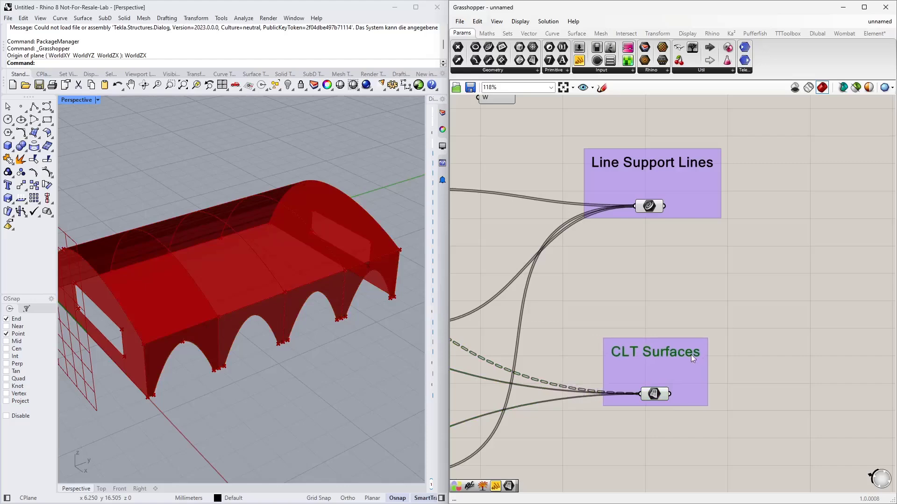
pyautogui.scroll(-4, 658, 364)
pyautogui.scroll(-2, 657, 365)
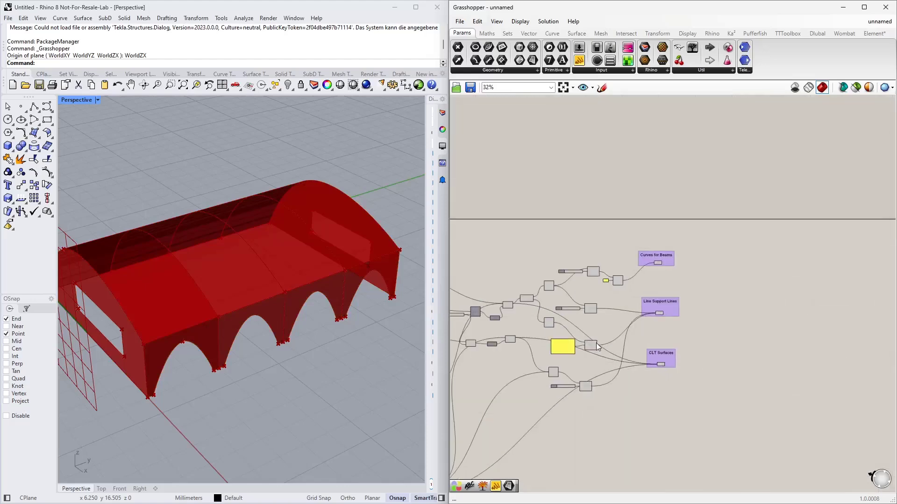
# Step: Show the Dlubal component set and maximize the Grasshopper window
pyautogui.moveTo(576, 423); pyautogui.dragTo(578, 393, button='right')
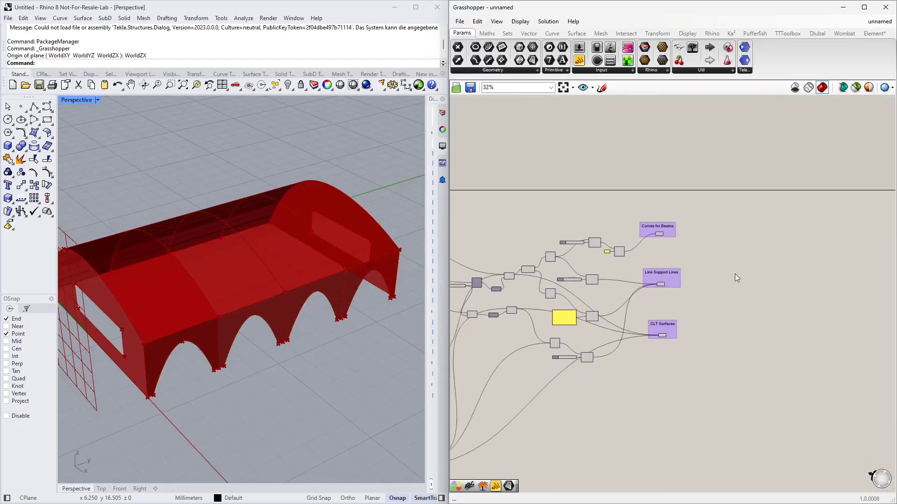
pyautogui.moveTo(735, 275); pyautogui.dragTo(677, 279, button='right')
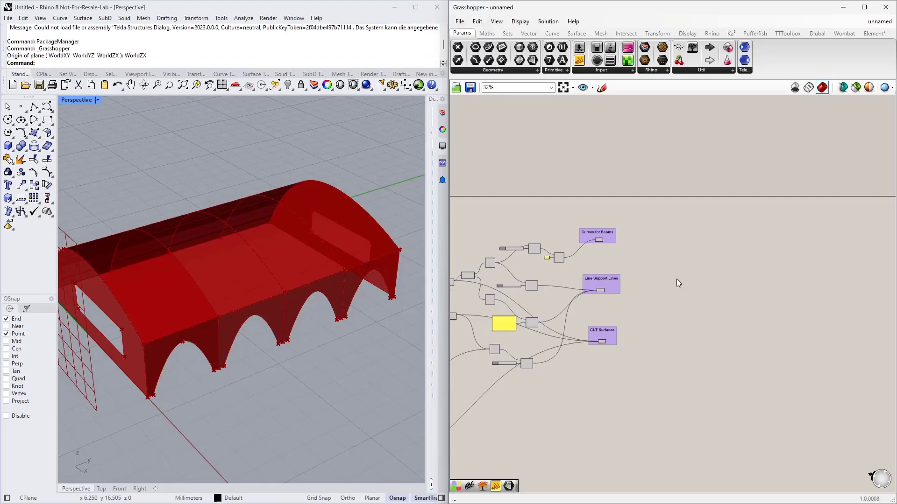
pyautogui.click(818, 33)
pyautogui.click(864, 8)
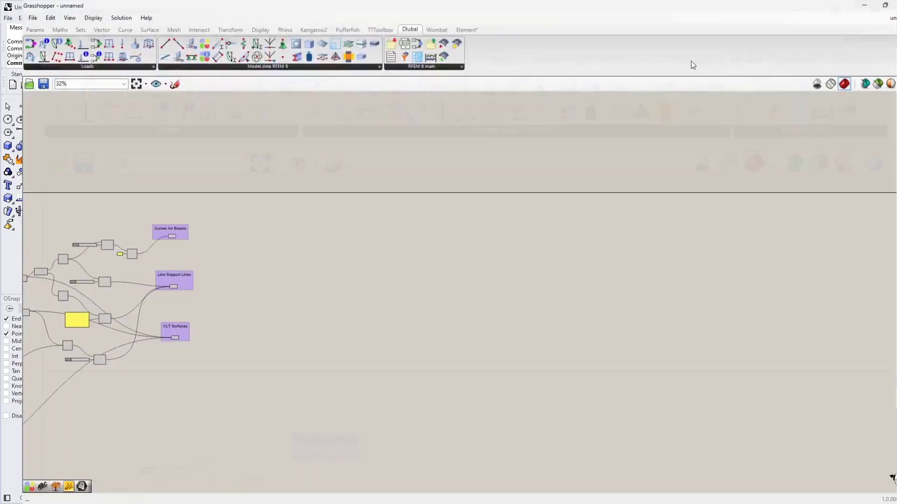
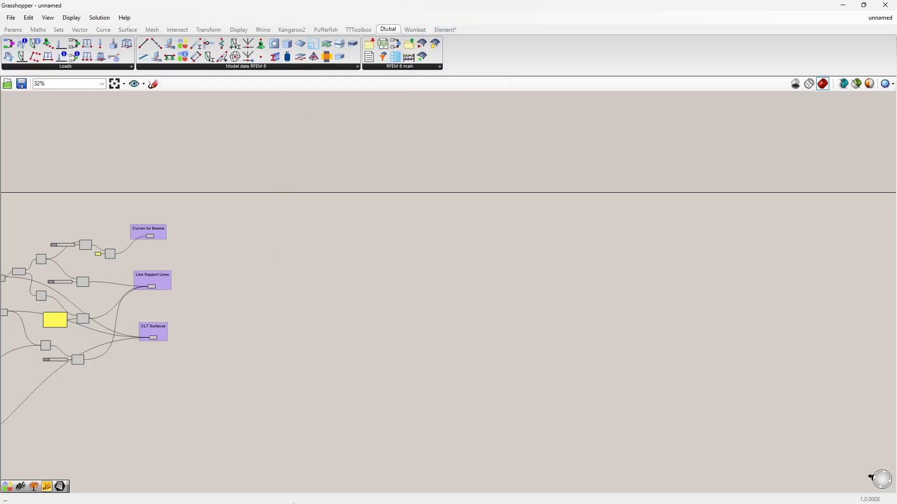
# Step: Switch to RFEM and examine the materials, sections, thicknesses and members listed under the Haltestelle.rf6 model's basic objects
pyautogui.moveTo(302, 485)
pyautogui.hotkey('alt', 'Tab')
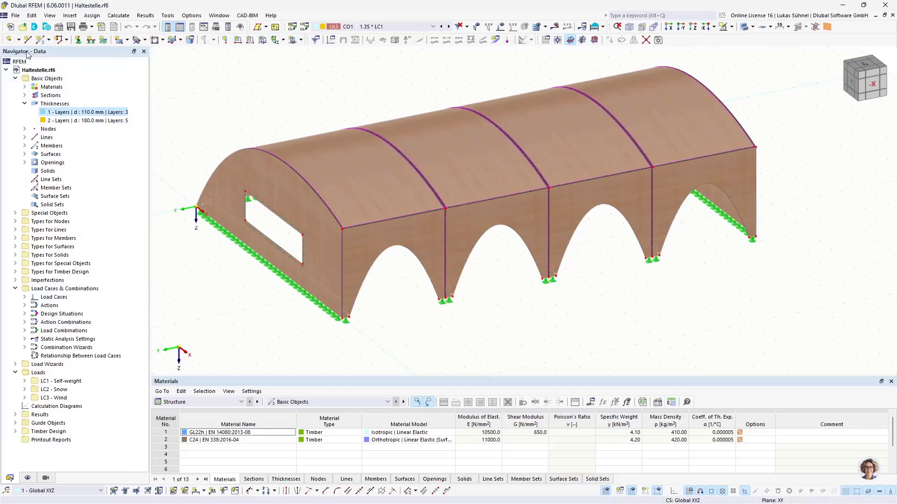
pyautogui.click(34, 80)
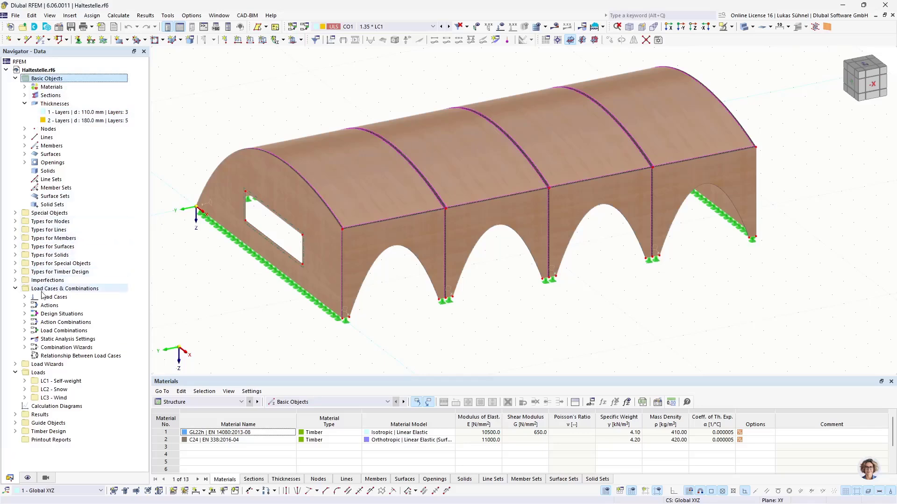
pyautogui.click(59, 87)
pyautogui.click(51, 95)
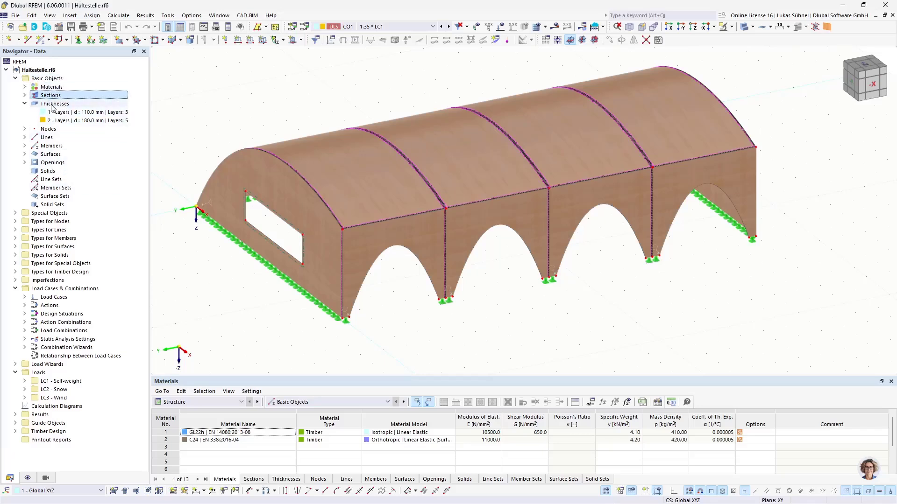
pyautogui.click(54, 104)
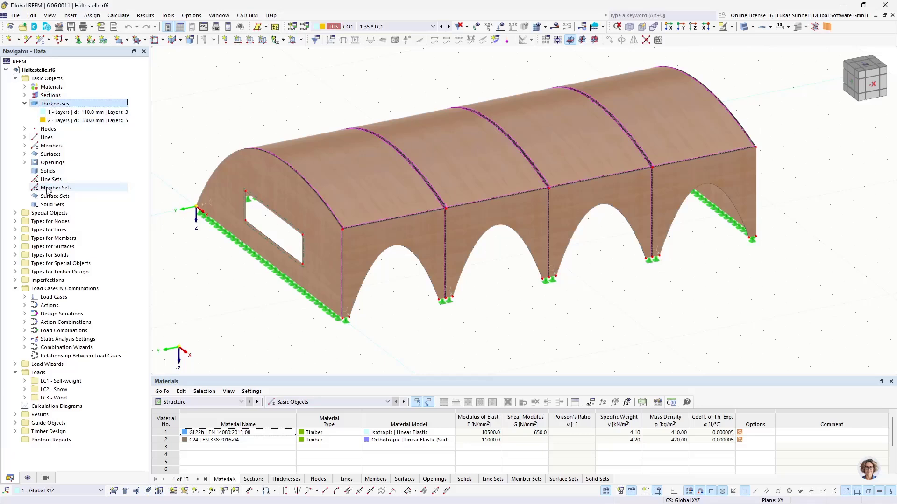
pyautogui.click(52, 146)
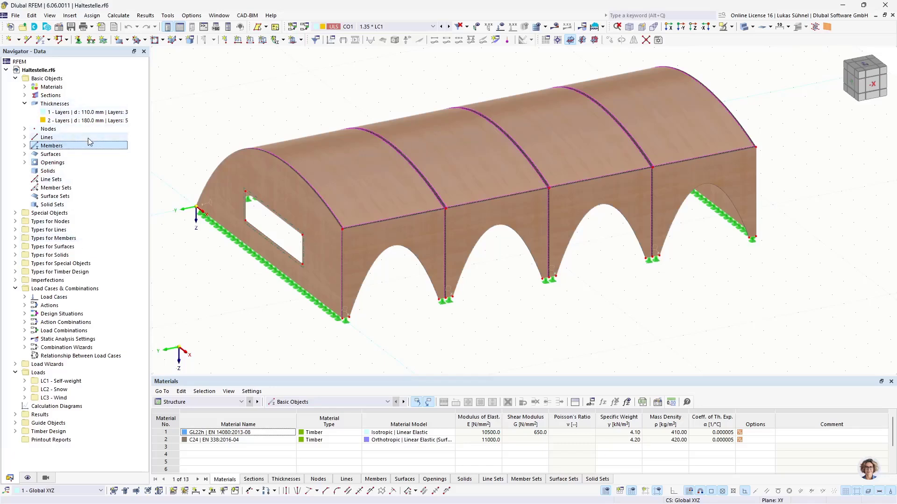
pyautogui.click(51, 87)
pyautogui.click(51, 96)
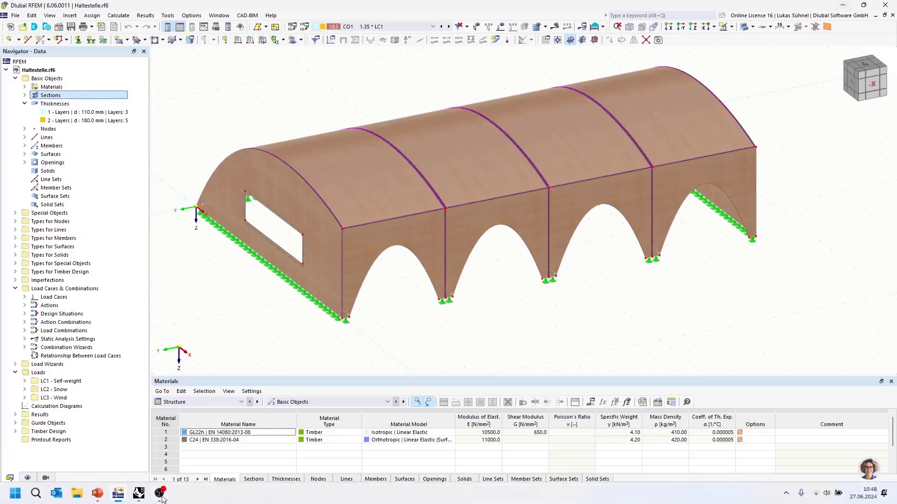
# Step: Switch to Grasshopper and place an RFEM 6 Material component on the empty canvas beside the Curves for Beams group
pyautogui.click(160, 498)
pyautogui.scroll(5, 215, 258)
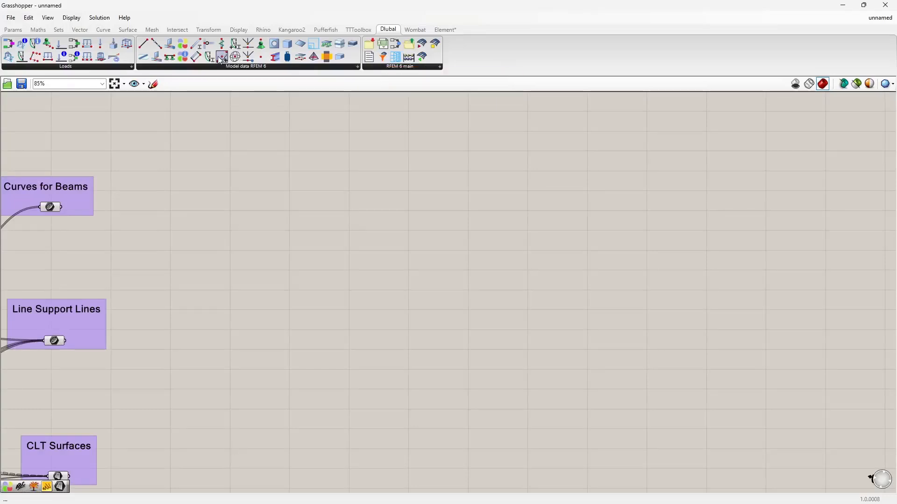
pyautogui.moveTo(183, 45); pyautogui.dragTo(361, 186)
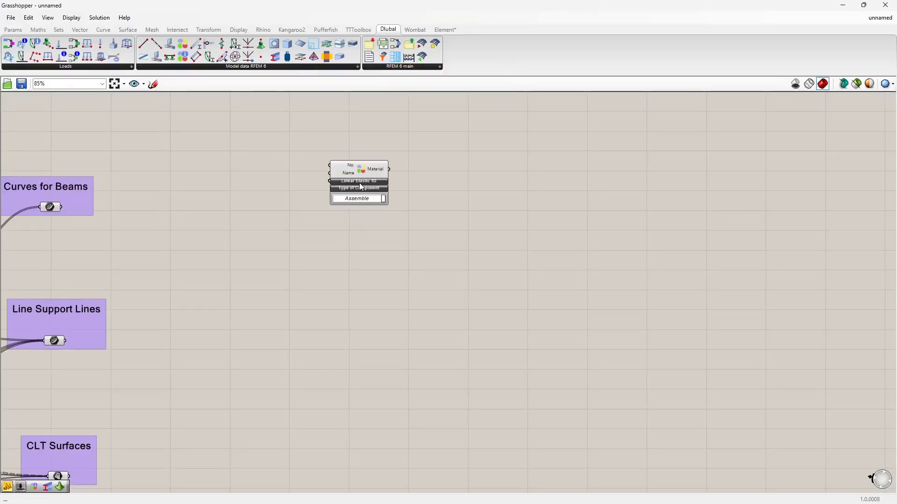
pyautogui.scroll(3, 318, 212)
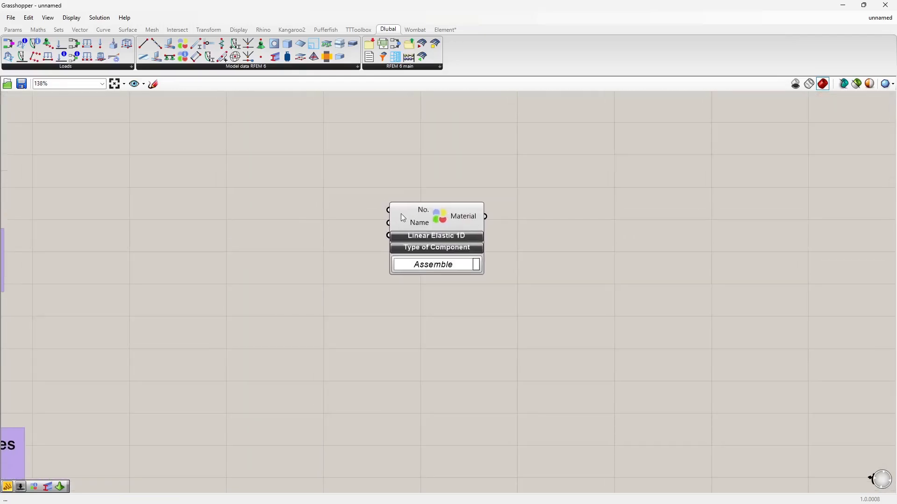
# Step: Add a number slider with value 1, connect it to the Material component's No. input and place it beside the component
pyautogui.click(403, 218)
pyautogui.doubleClick(254, 214)
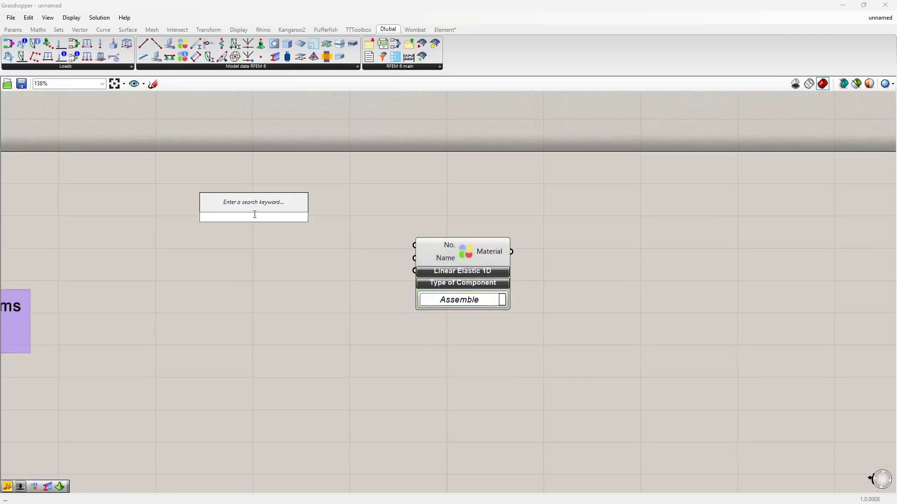
pyautogui.write('1')
pyautogui.press('Return')
pyautogui.moveTo(307, 217); pyautogui.dragTo(414, 246)
pyautogui.moveTo(299, 228); pyautogui.dragTo(344, 251)
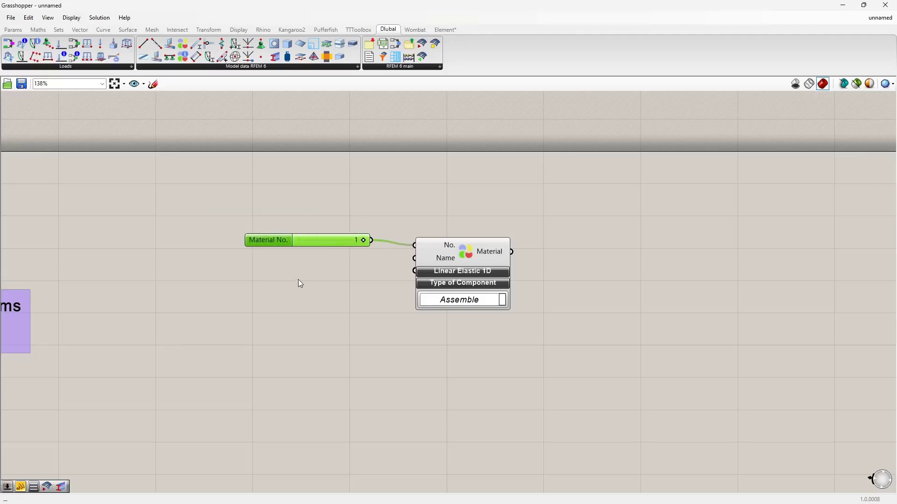
# Step: Switch to RFEM and examine the first material's full name and the full material description setting in the program options
pyautogui.hotkey('alt', 'Tab')
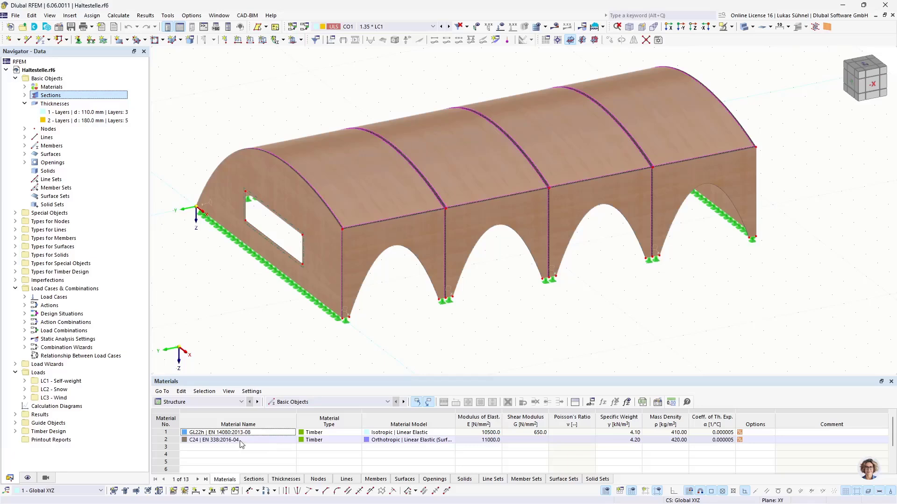
pyautogui.click(256, 435)
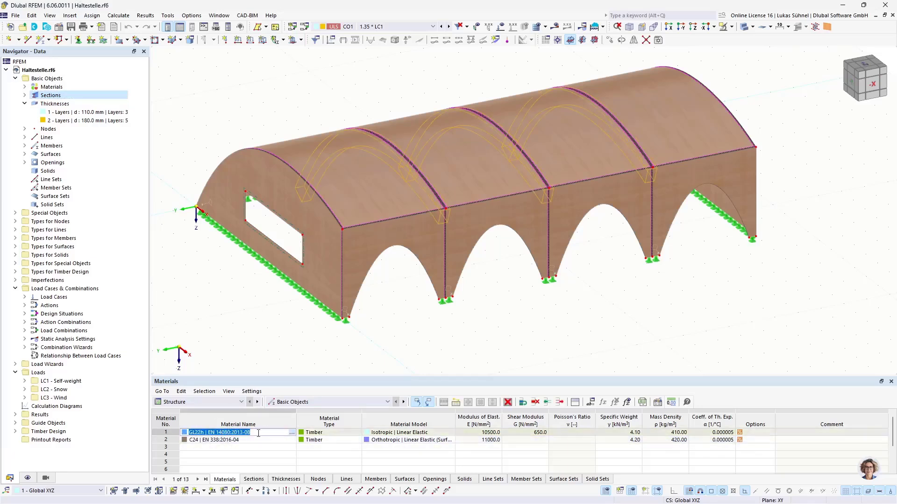
pyautogui.click(192, 16)
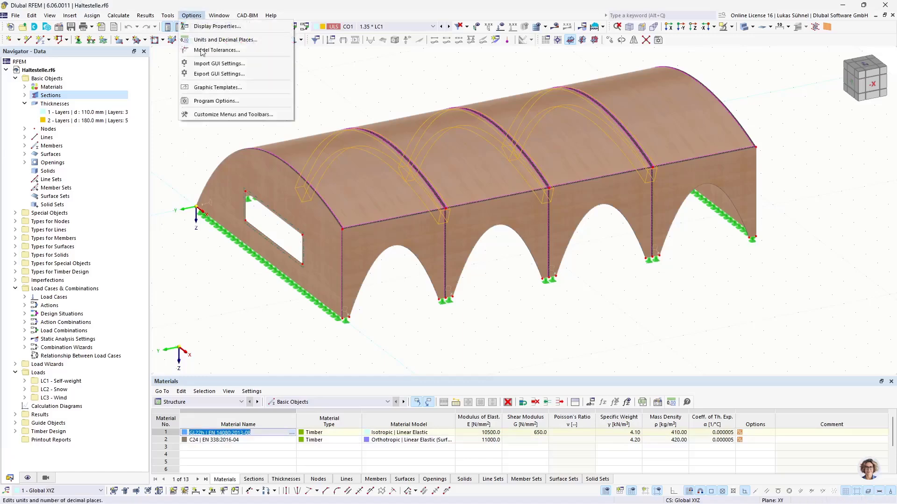
pyautogui.click(205, 104)
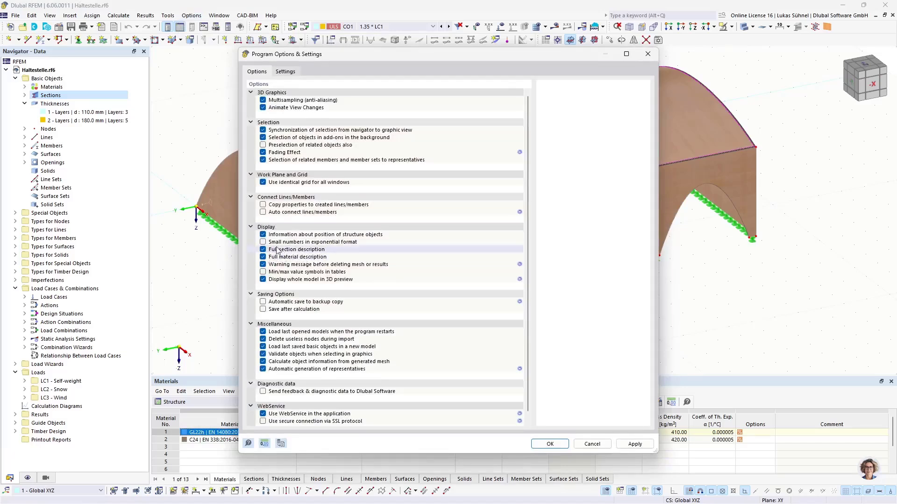
pyautogui.click(592, 444)
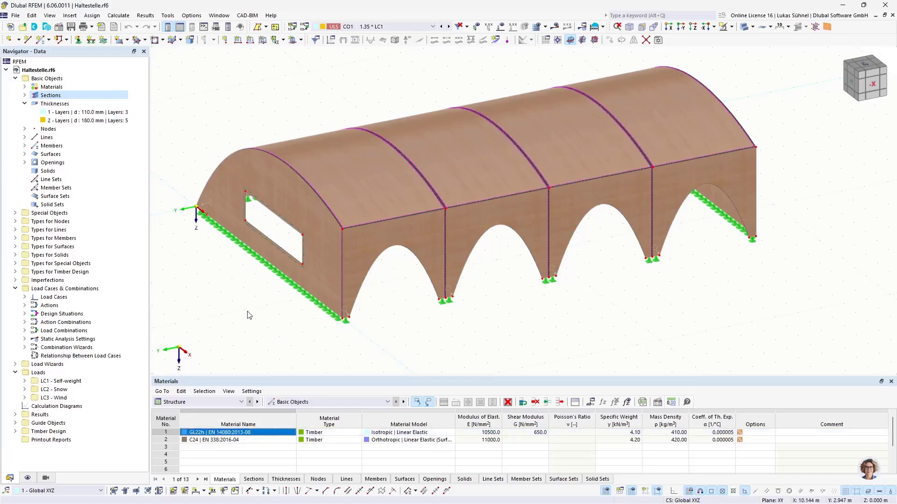
# Step: Switch to Grasshopper and copy the GL22h | EN 14080:2013-08 value list from the BSH_Struktur_EN definition
pyautogui.hotkey('alt', 'Tab')
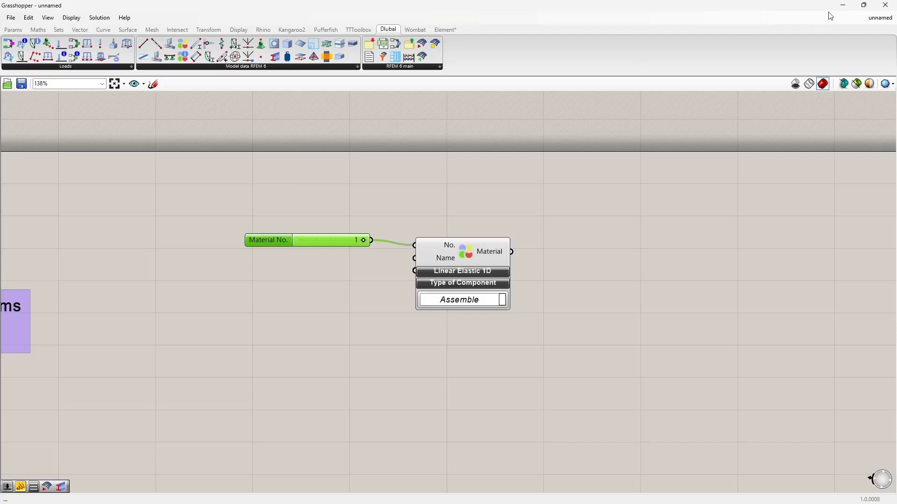
pyautogui.click(880, 18)
pyautogui.click(828, 114)
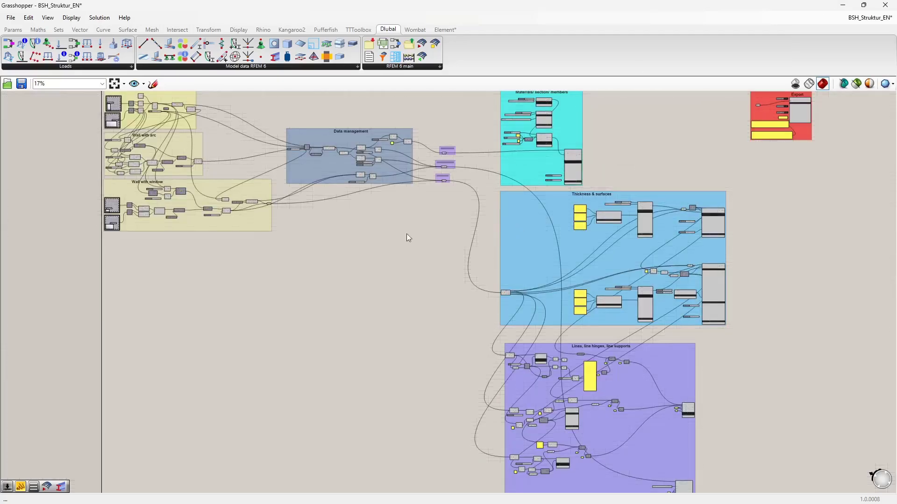
pyautogui.moveTo(406, 238); pyautogui.dragTo(400, 310, button='right')
pyautogui.scroll(10, 399, 310)
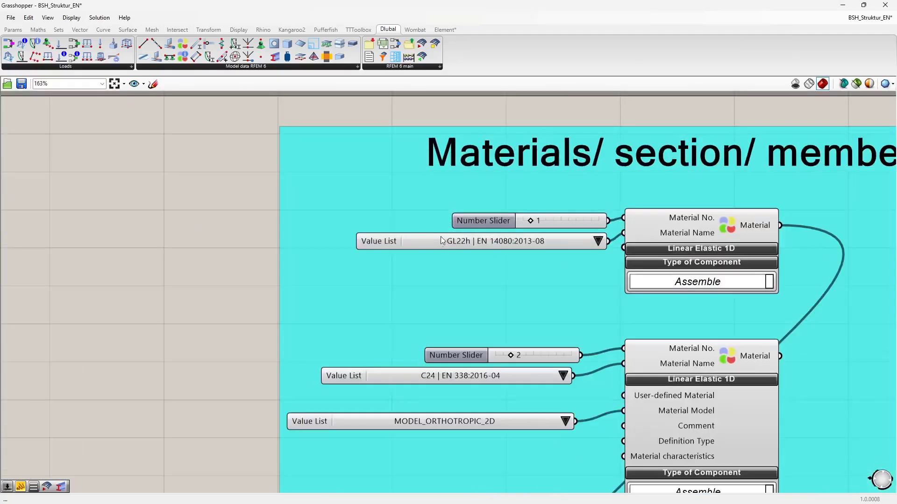
pyautogui.click(441, 239)
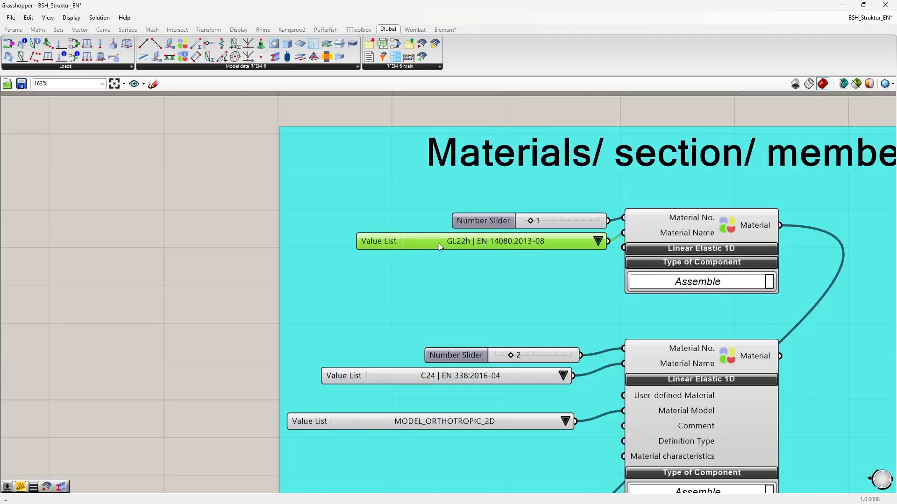
# Step: Paste the GL22h value list into the unnamed definition and move it below the Material No. slider
pyautogui.click(848, 19)
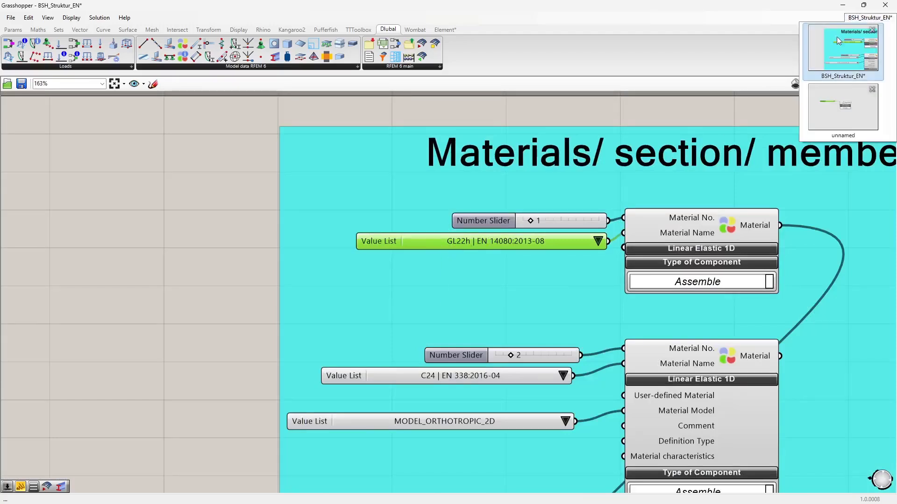
pyautogui.click(835, 108)
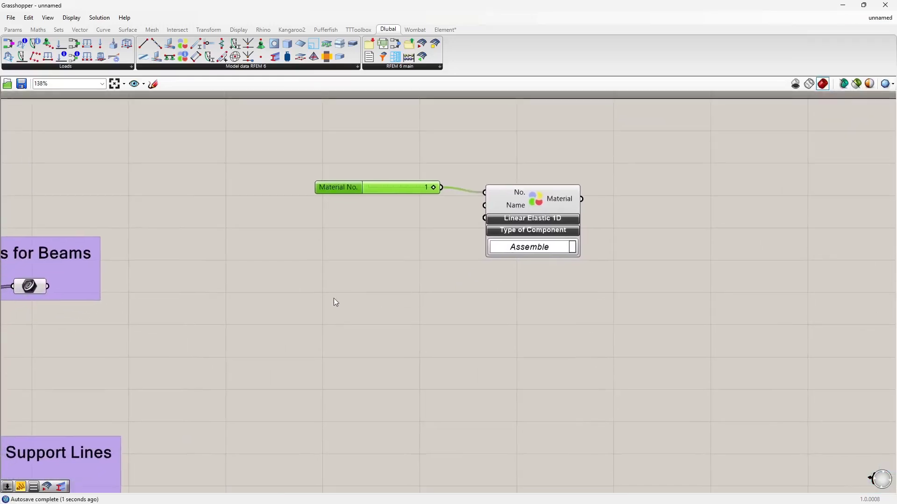
pyautogui.rightClick(315, 264)
pyautogui.click(298, 261)
pyautogui.scroll(-5, 299, 273)
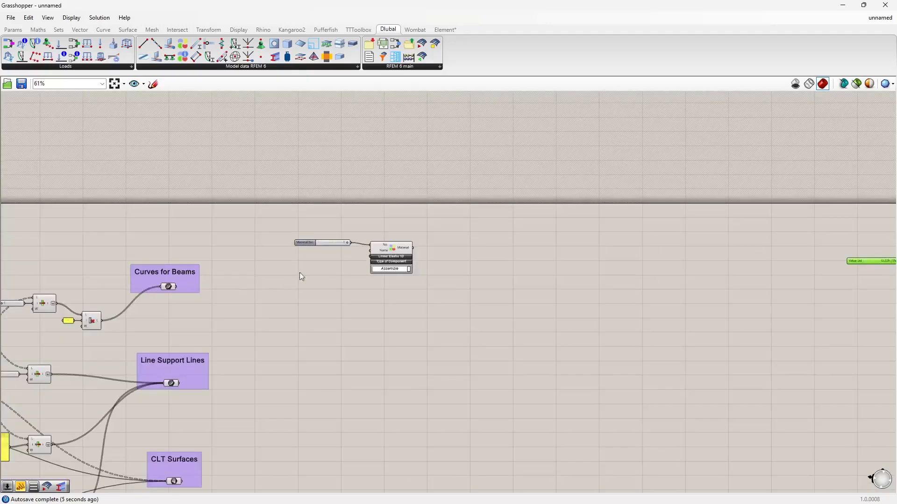
pyautogui.scroll(2, 713, 242)
pyautogui.moveTo(669, 273); pyautogui.dragTo(77, 273)
pyautogui.scroll(5, 181, 289)
pyautogui.moveTo(229, 308); pyautogui.dragTo(269, 258, button='right')
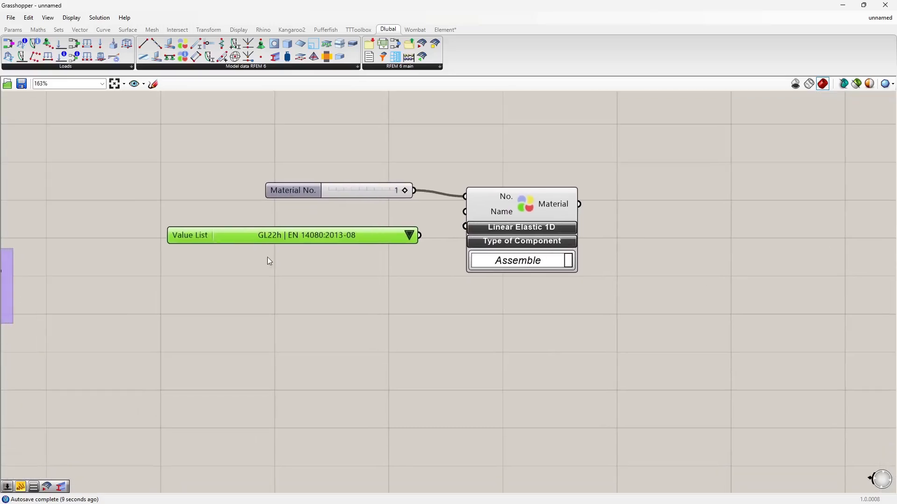
# Step: Place a default value list below the GL22h list, view its constants and remove it
pyautogui.click(263, 295)
pyautogui.write('va')
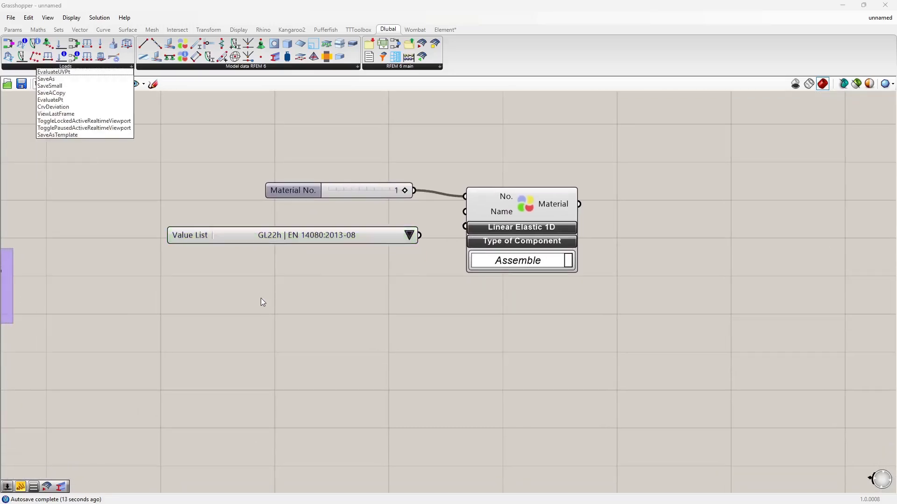
pyautogui.doubleClick(257, 302)
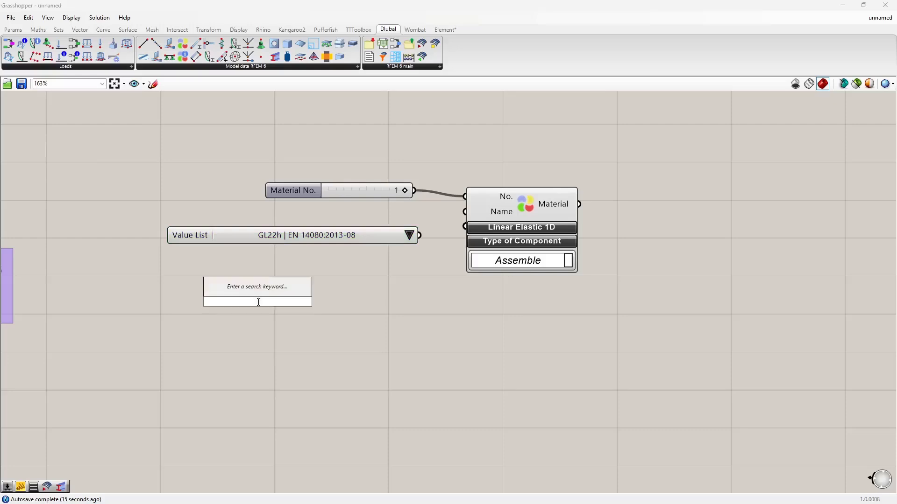
pyautogui.write('val')
pyautogui.press('Return')
pyautogui.rightClick(256, 304)
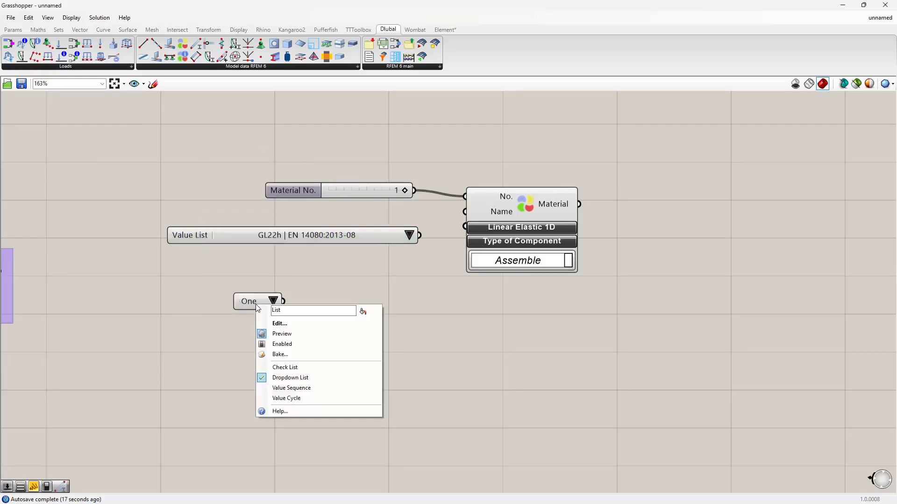
pyautogui.click(280, 323)
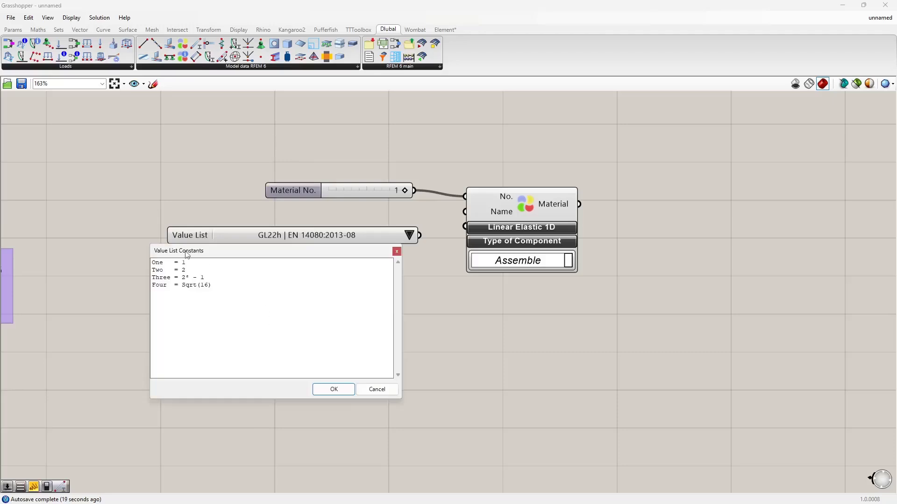
pyautogui.click(378, 390)
pyautogui.click(248, 298)
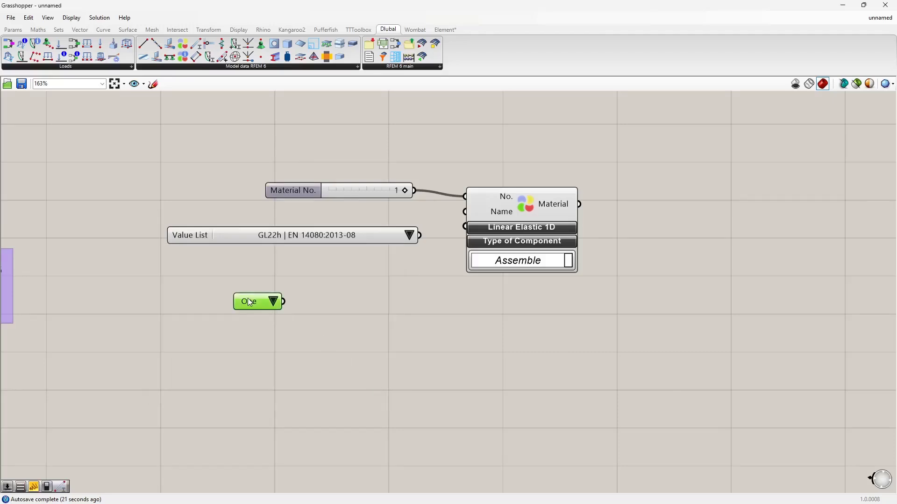
pyautogui.press('Delete')
# Step: Examine the material names and their quoted values in the pasted value list's constants
pyautogui.rightClick(280, 237)
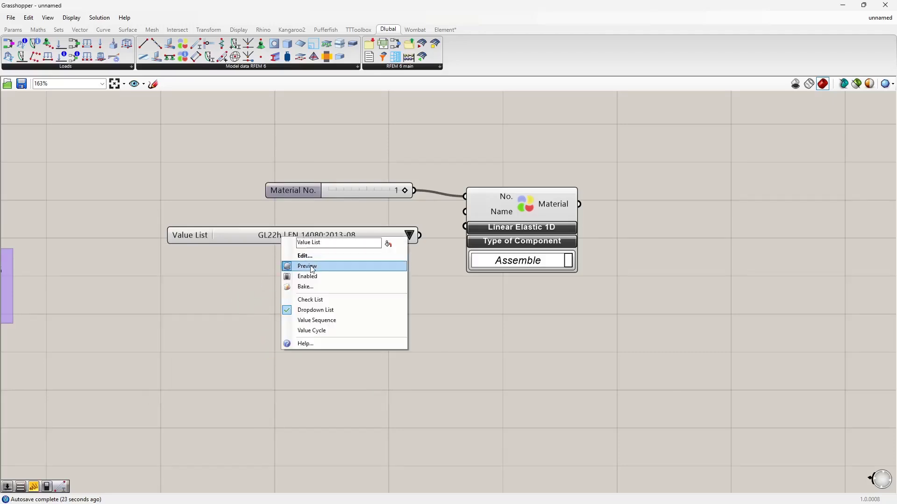
pyautogui.click(289, 255)
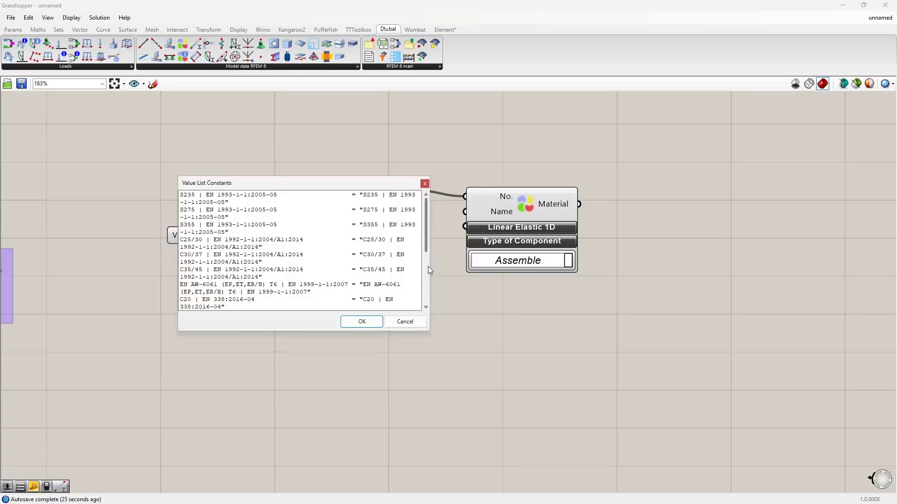
pyautogui.moveTo(429, 269); pyautogui.dragTo(615, 270)
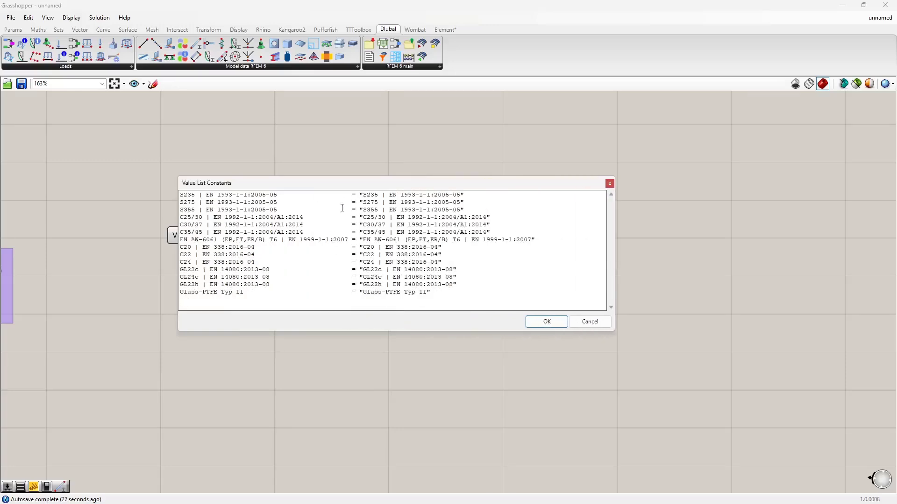
pyautogui.moveTo(293, 194); pyautogui.dragTo(179, 194)
pyautogui.moveTo(238, 183); pyautogui.dragTo(396, 204)
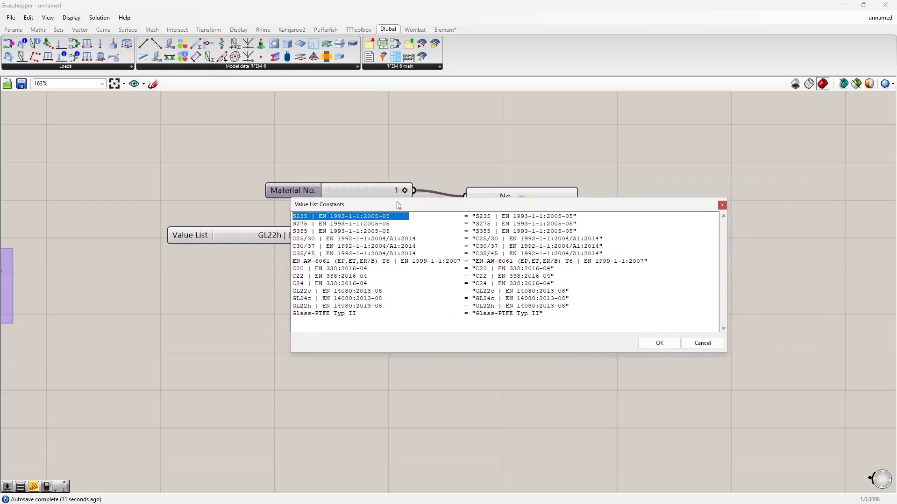
pyautogui.moveTo(475, 216); pyautogui.dragTo(584, 215)
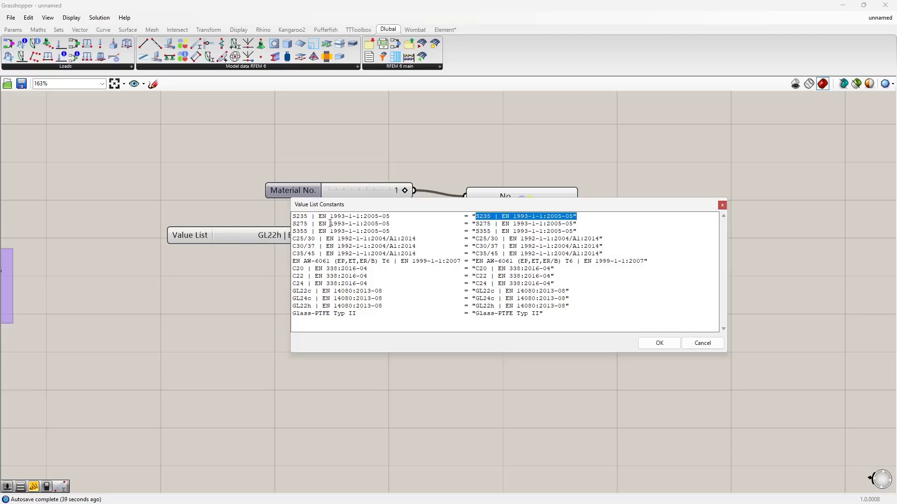
pyautogui.click(700, 344)
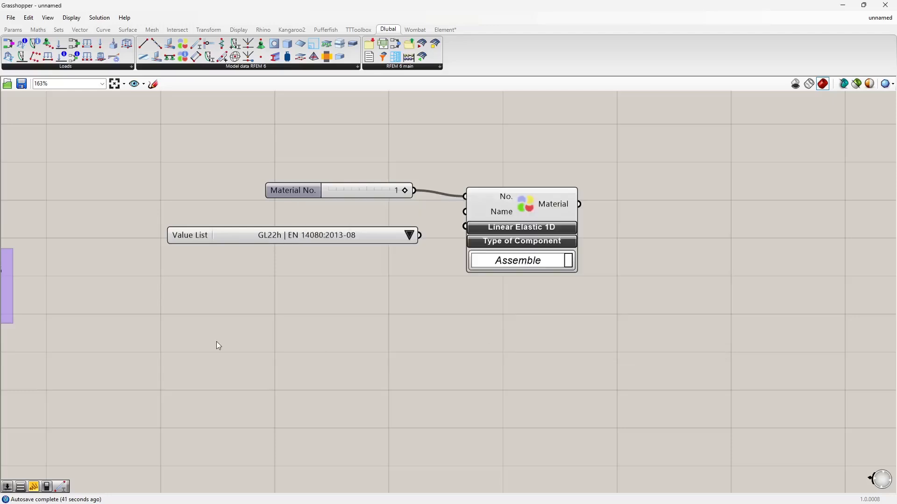
# Step: Connect the GL22h value list to the Material component's Name input and align it under the Material No. slider
pyautogui.click(410, 235)
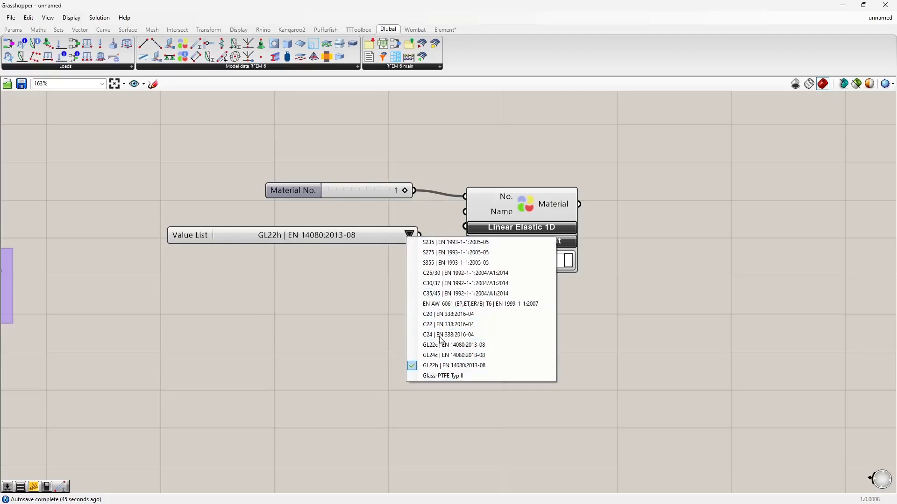
pyautogui.click(419, 235)
pyautogui.moveTo(420, 235); pyautogui.dragTo(458, 215)
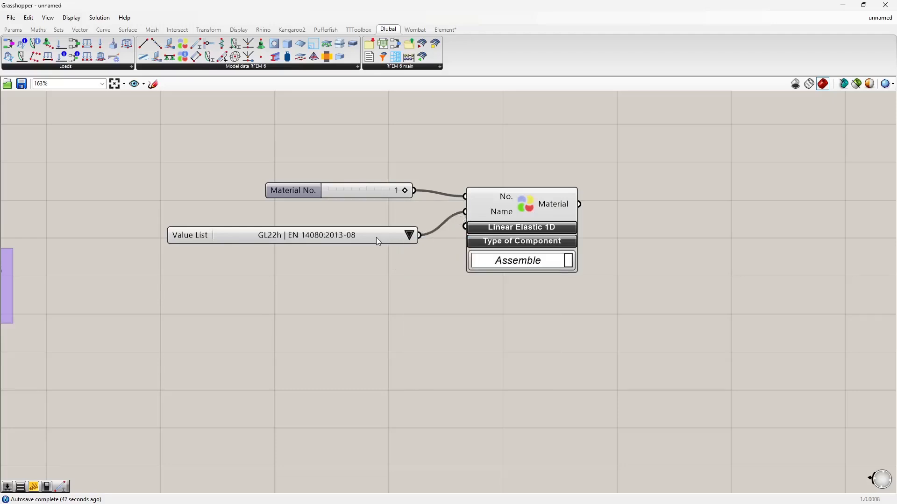
pyautogui.moveTo(377, 237); pyautogui.dragTo(383, 218)
# Step: Duplicate the Material component with its slider and value list, and place the copy directly below the original
pyautogui.scroll(-2, 364, 269)
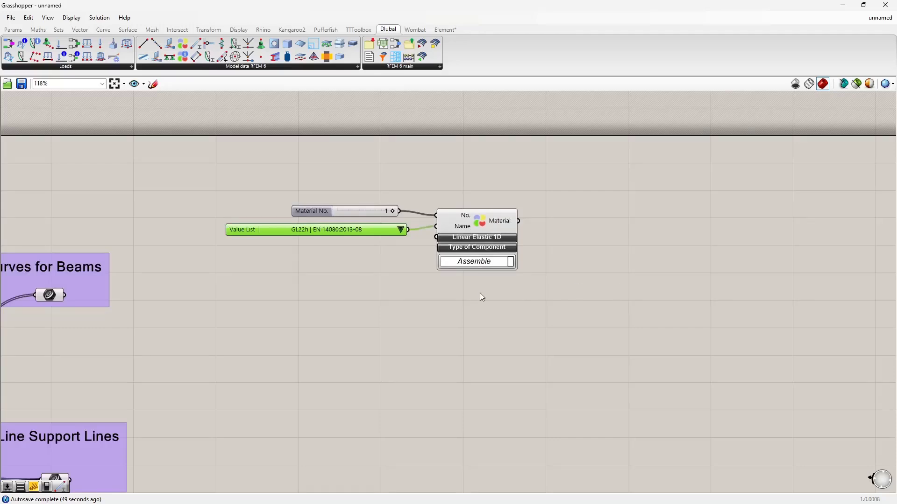
pyautogui.moveTo(503, 318); pyautogui.dragTo(333, 194)
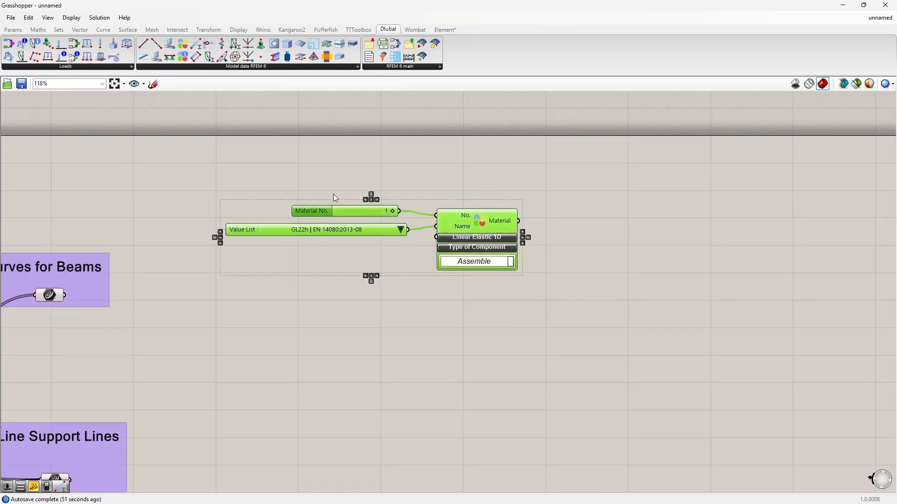
pyautogui.hotkey('ctrl', 'c')
pyautogui.hotkey('ctrl', 'v')
pyautogui.moveTo(491, 227); pyautogui.dragTo(479, 305)
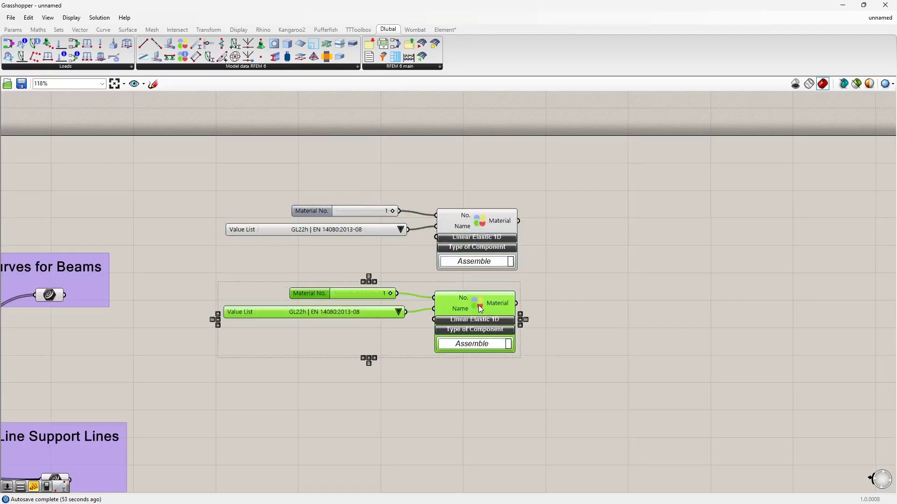
# Step: Replace the copied Material No. slider with a new slider of value 2 connected to the second Material component's No. input
pyautogui.click(385, 267)
pyautogui.click(340, 290)
pyautogui.press('Delete')
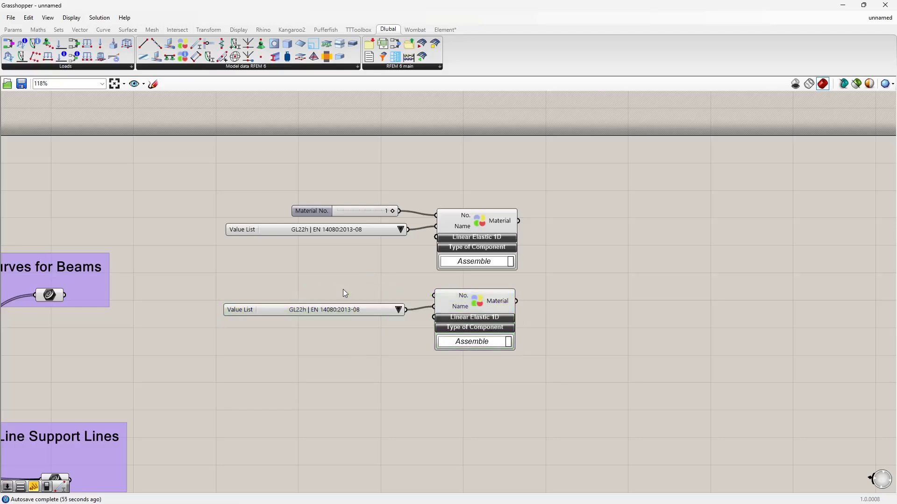
pyautogui.doubleClick(343, 289)
pyautogui.write('2')
pyautogui.press('Return')
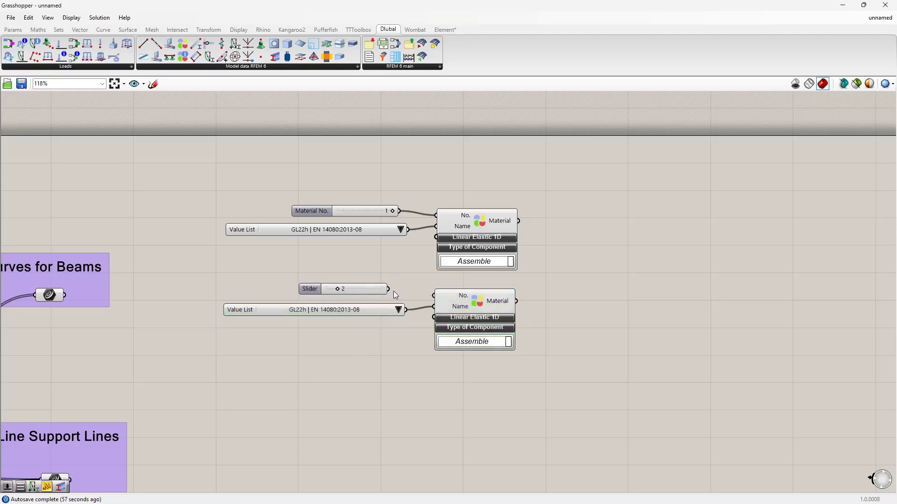
pyautogui.moveTo(390, 289); pyautogui.dragTo(434, 296)
# Step: Set the second Material component's name value list to C24 | EN 338:2016-04
pyautogui.moveTo(377, 325); pyautogui.dragTo(395, 281, button='right')
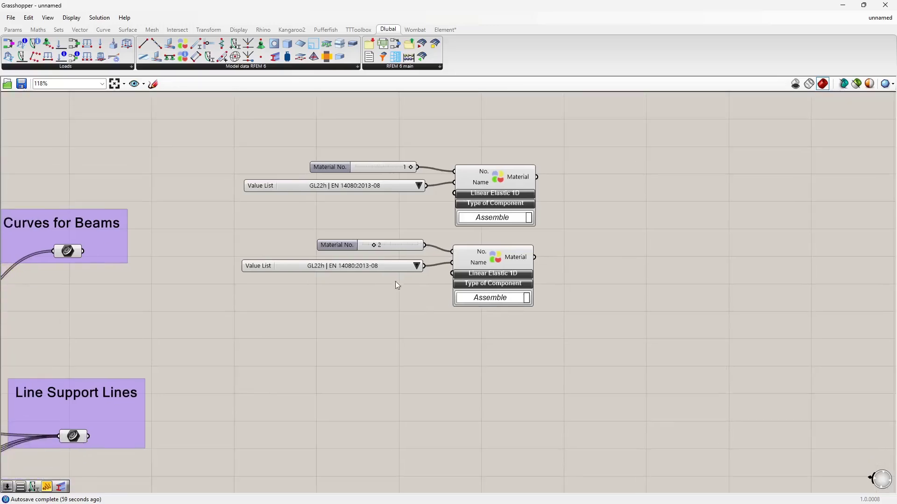
pyautogui.click(417, 266)
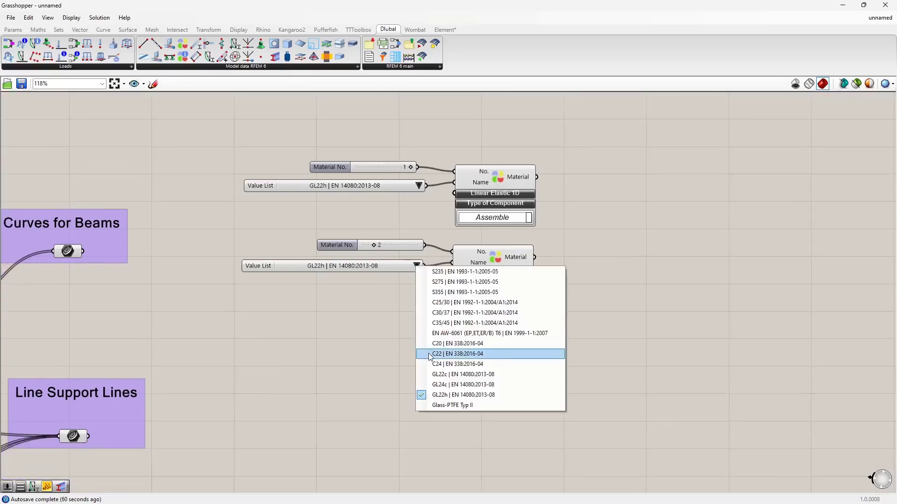
pyautogui.click(437, 364)
pyautogui.moveTo(373, 340); pyautogui.dragTo(372, 296, button='right')
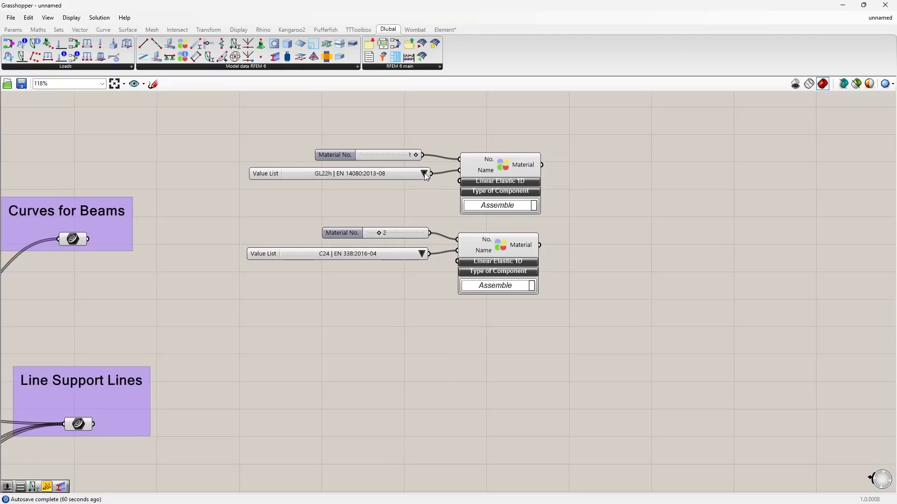
# Step: Expand the second Material's Linear Elastic 1D inputs and connect a new value list set to MODEL_ORTHOTROPIC_2D to Mat Model
pyautogui.scroll(3, 368, 292)
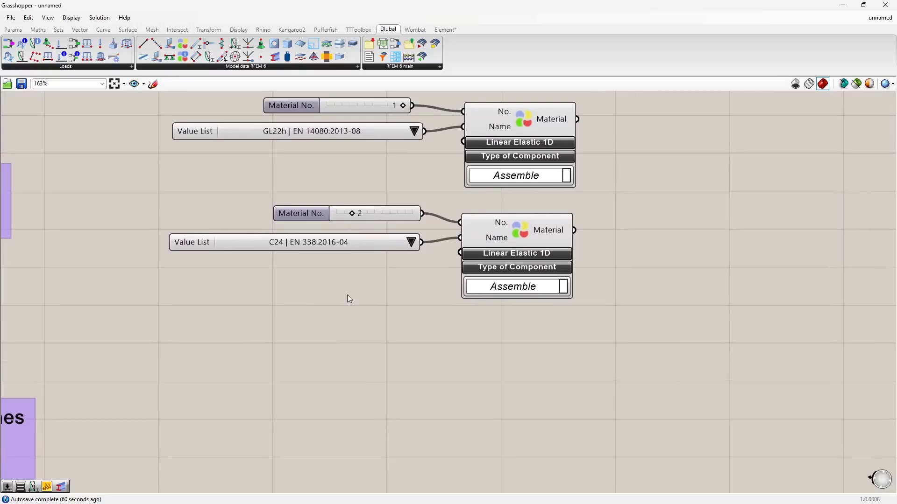
pyautogui.click(494, 254)
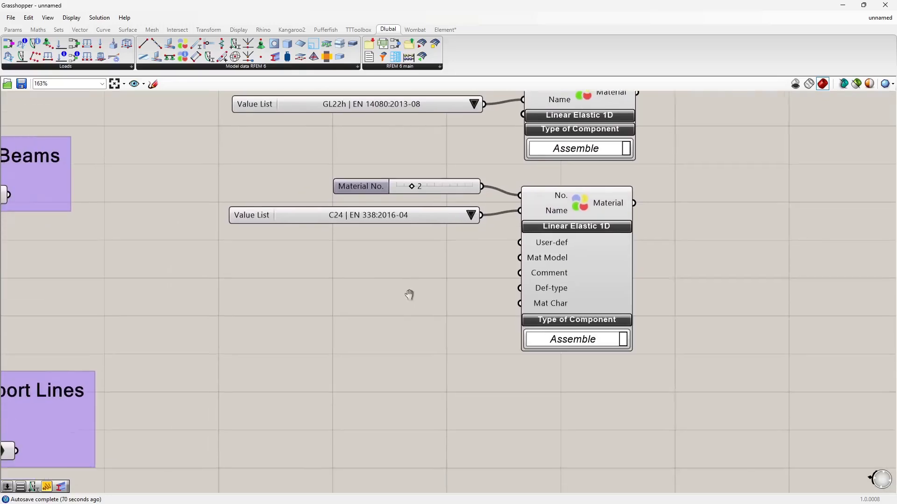
pyautogui.doubleClick(362, 276)
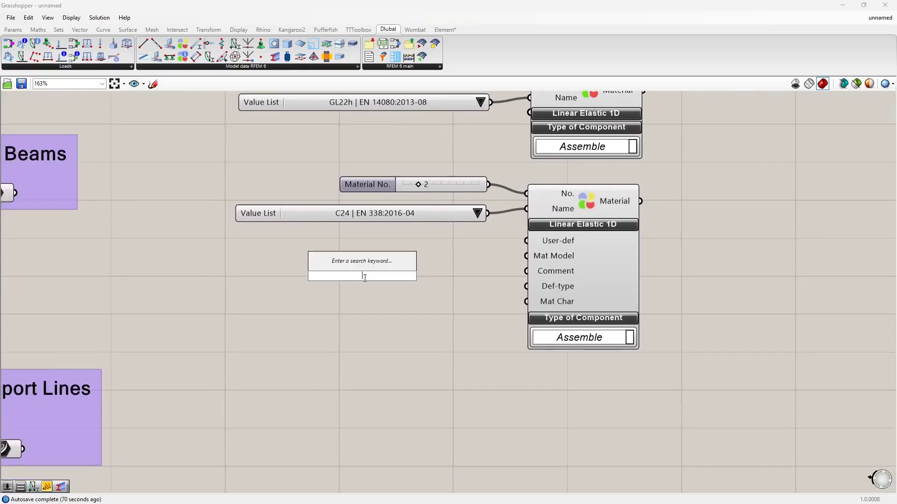
pyautogui.write('val')
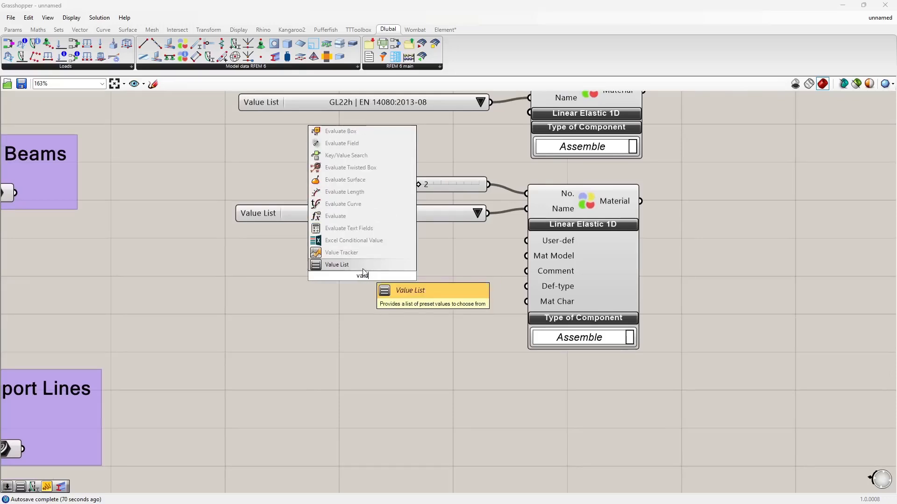
pyautogui.write('u')
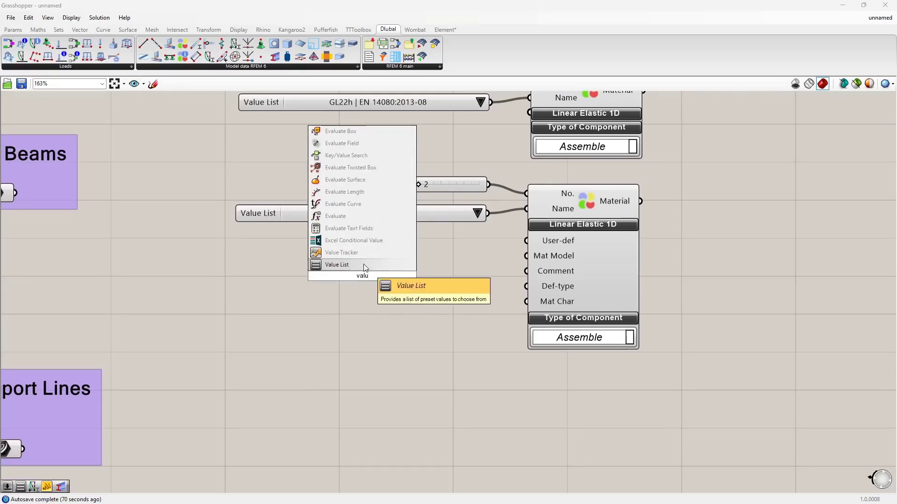
pyautogui.click(364, 266)
pyautogui.moveTo(357, 278); pyautogui.dragTo(391, 253)
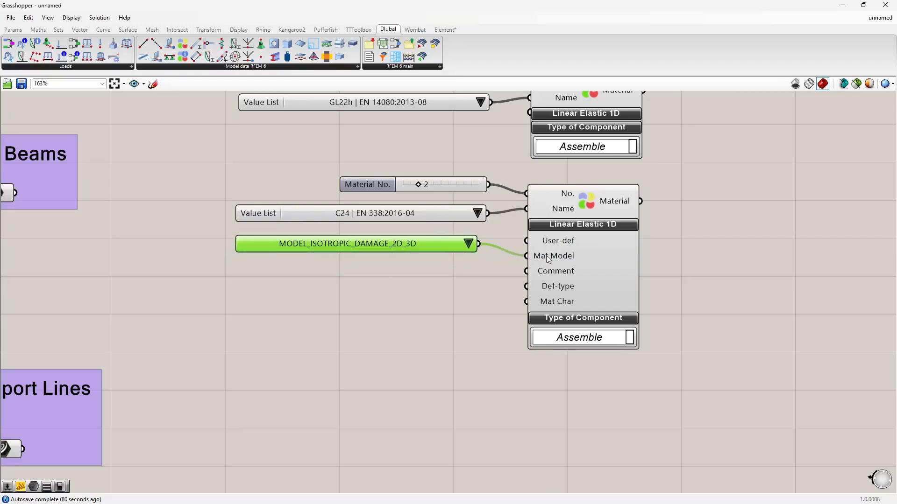
pyautogui.moveTo(547, 258)
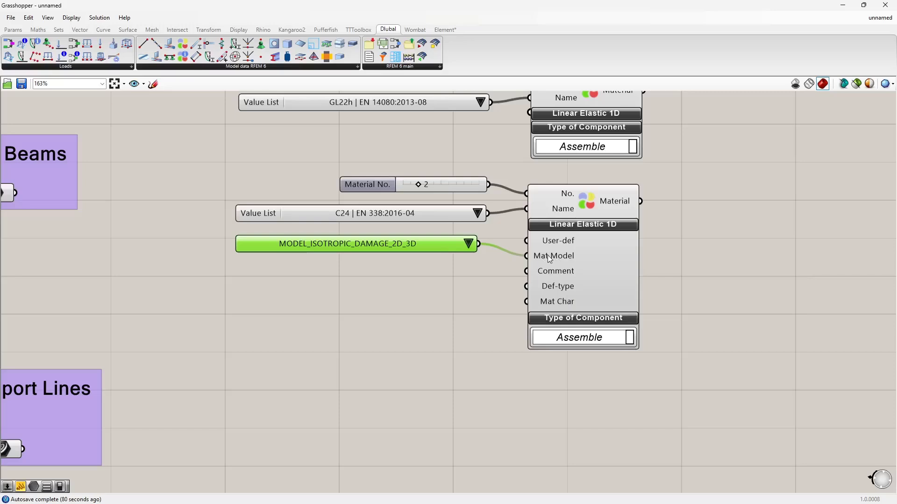
pyautogui.click(468, 243)
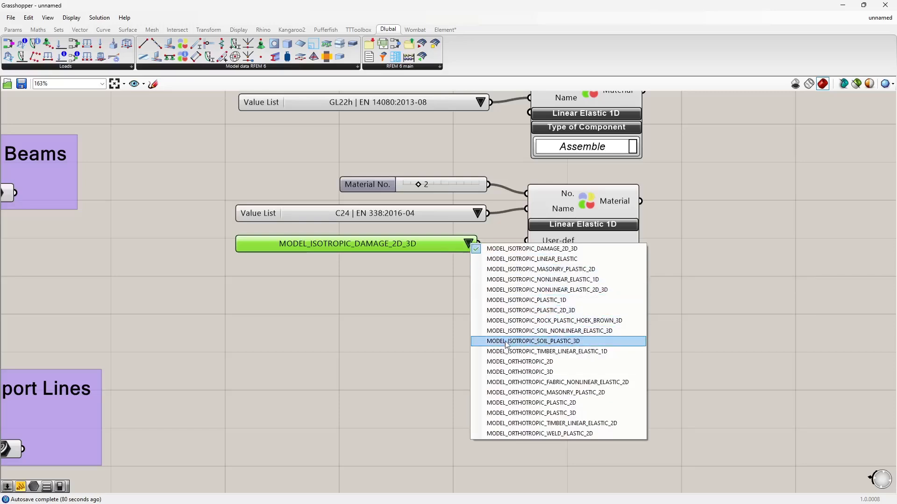
pyautogui.click(504, 362)
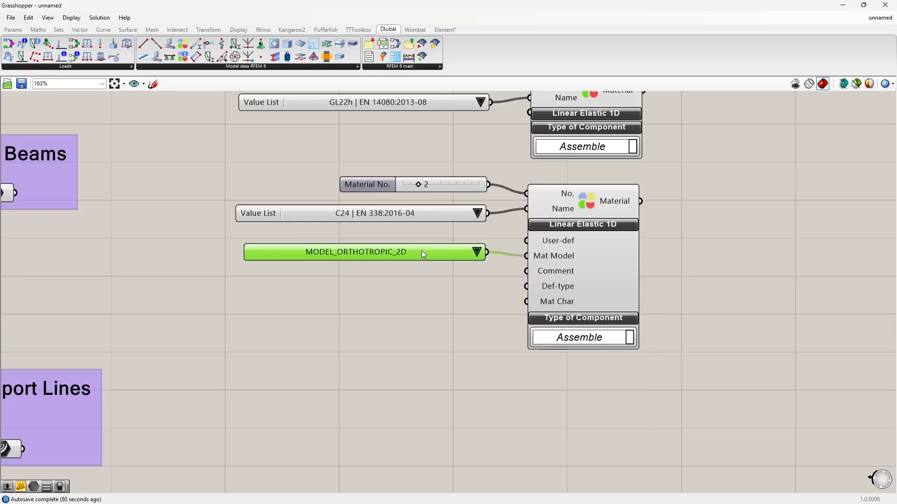
# Step: Place a Dlubal Section component on the canvas below the second Material component
pyautogui.scroll(-3, 404, 288)
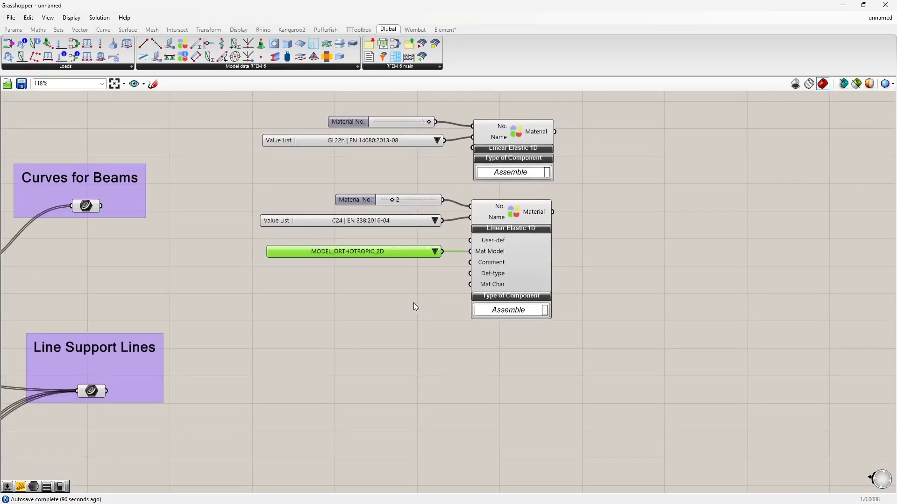
pyautogui.scroll(-2, 420, 345)
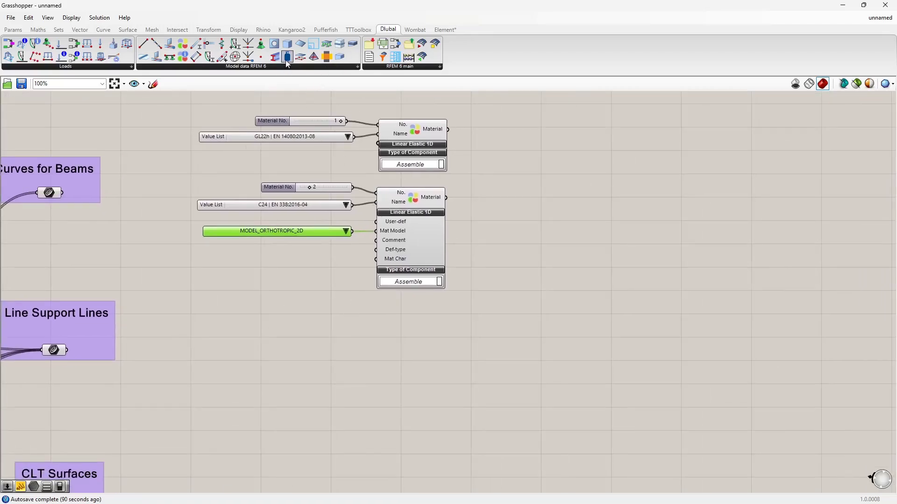
pyautogui.moveTo(439, 358); pyautogui.dragTo(439, 357)
pyautogui.moveTo(394, 356); pyautogui.dragTo(401, 319, button='right')
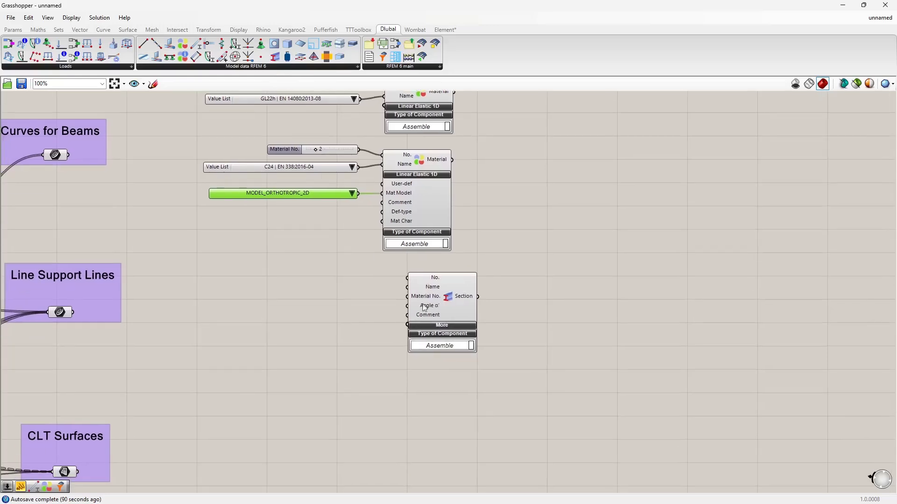
# Step: Add a number slider of value 1, connect it to the Section component's No. input and align it beside the component
pyautogui.doubleClick(265, 279)
pyautogui.write('Number Slider')
pyautogui.press('Return')
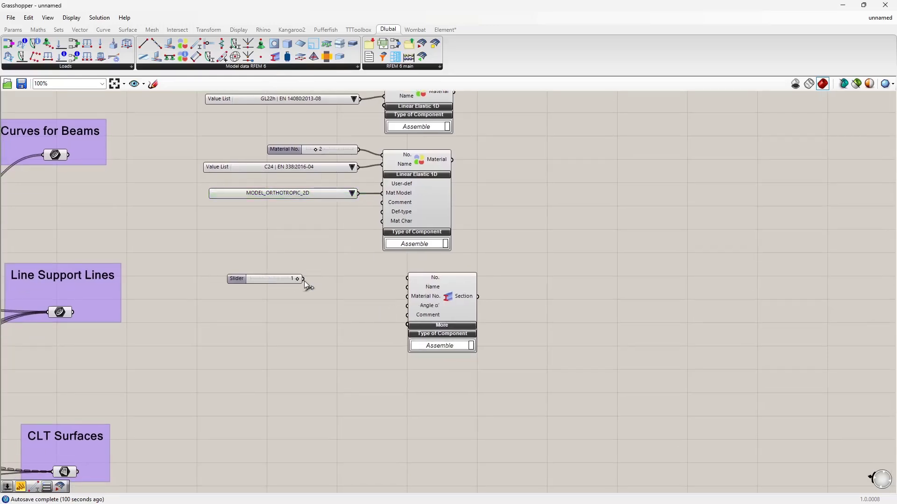
pyautogui.moveTo(304, 280); pyautogui.dragTo(324, 271)
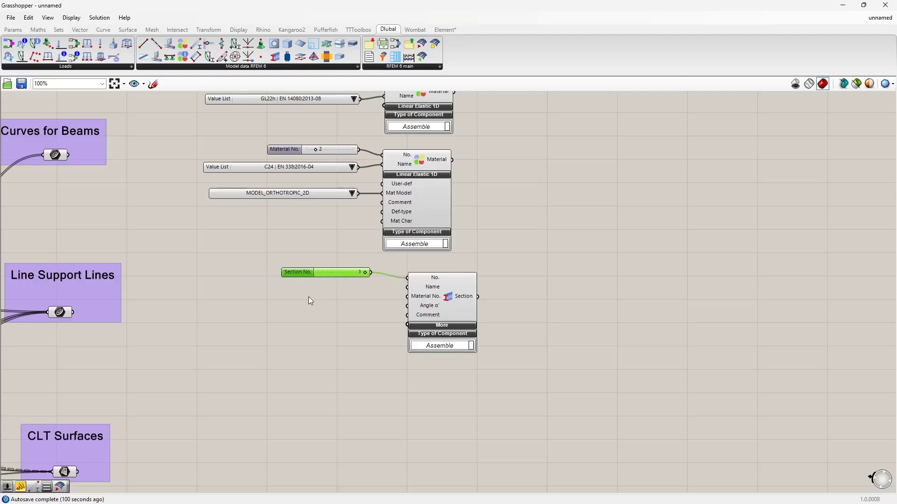
pyautogui.click(309, 296)
# Step: Connect the GL22h Material component's output to the Section component's Material No. input
pyautogui.moveTo(377, 293); pyautogui.dragTo(377, 357, button='right')
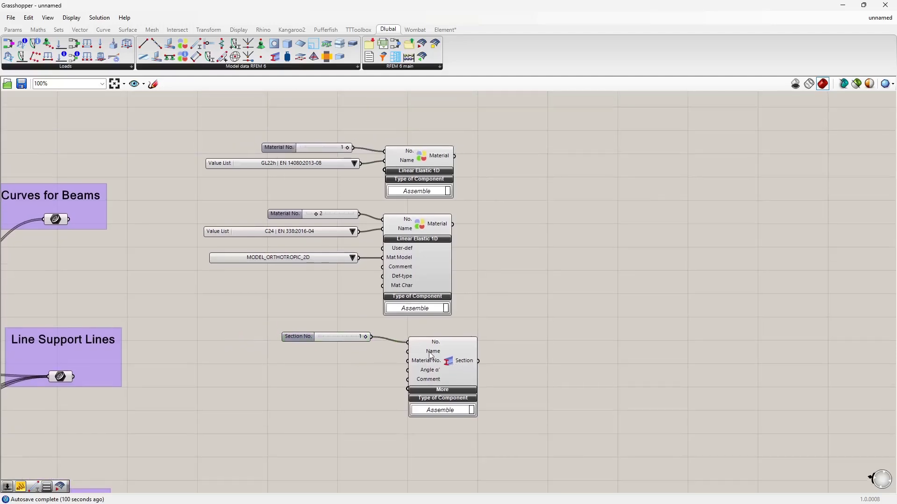
pyautogui.moveTo(453, 156); pyautogui.dragTo(406, 361)
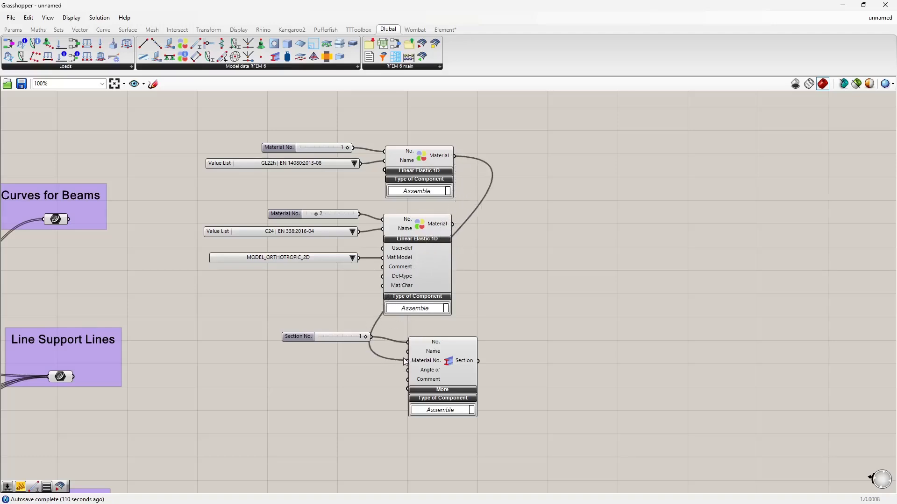
pyautogui.click(443, 369)
pyautogui.click(486, 324)
# Step: Examine how the first Material component and its number slider relate to the Section's Material No. input
pyautogui.click(409, 162)
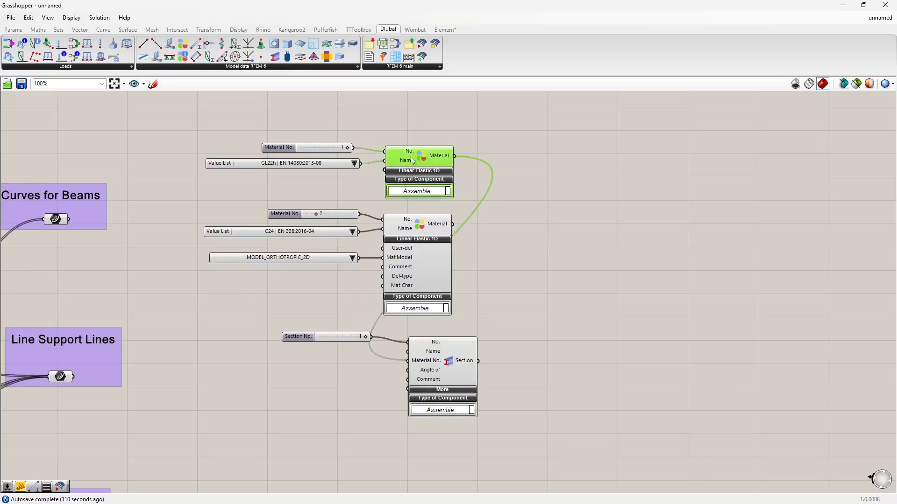
pyautogui.click(414, 127)
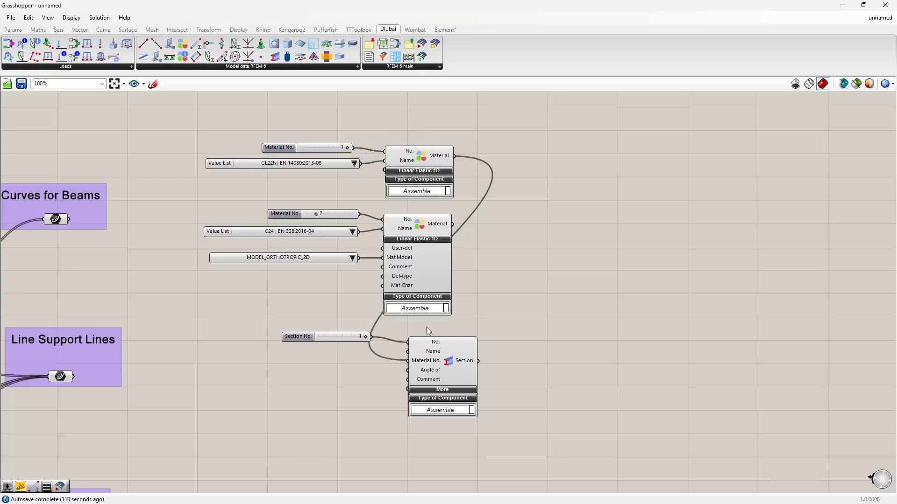
pyautogui.scroll(4, 425, 360)
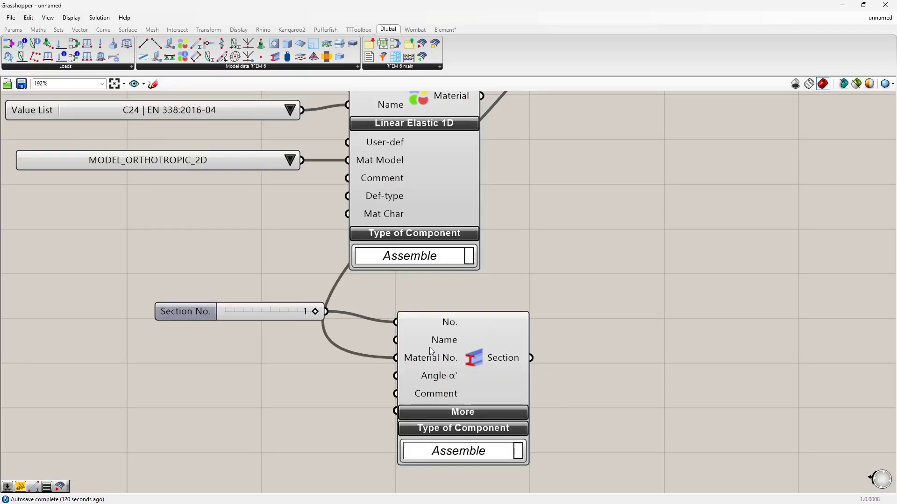
pyautogui.scroll(-4, 513, 354)
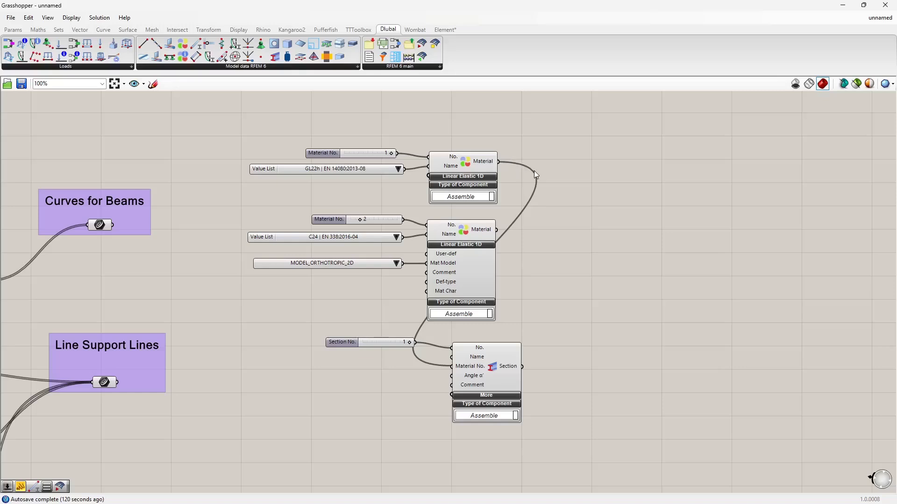
pyautogui.click(491, 372)
pyautogui.click(470, 169)
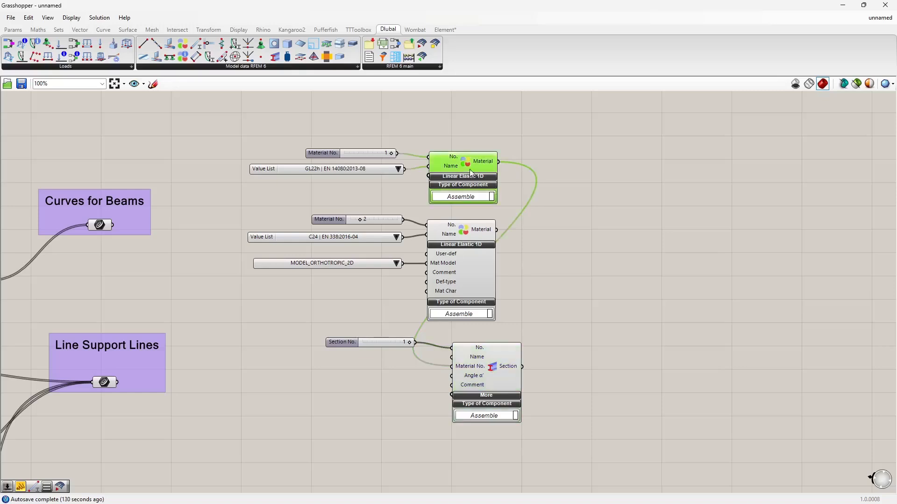
pyautogui.click(365, 154)
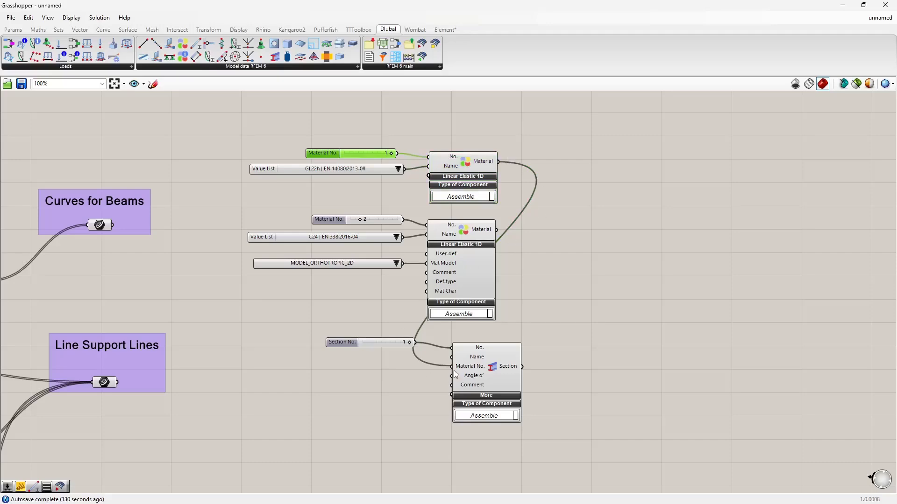
pyautogui.moveTo(347, 397); pyautogui.dragTo(375, 375, button='right')
pyautogui.scroll(2, 380, 364)
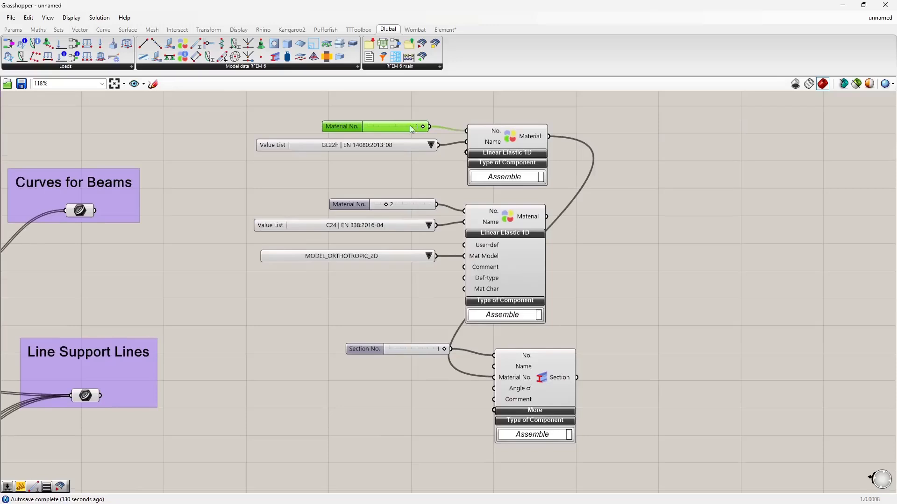
pyautogui.moveTo(402, 410); pyautogui.dragTo(407, 373, button='right')
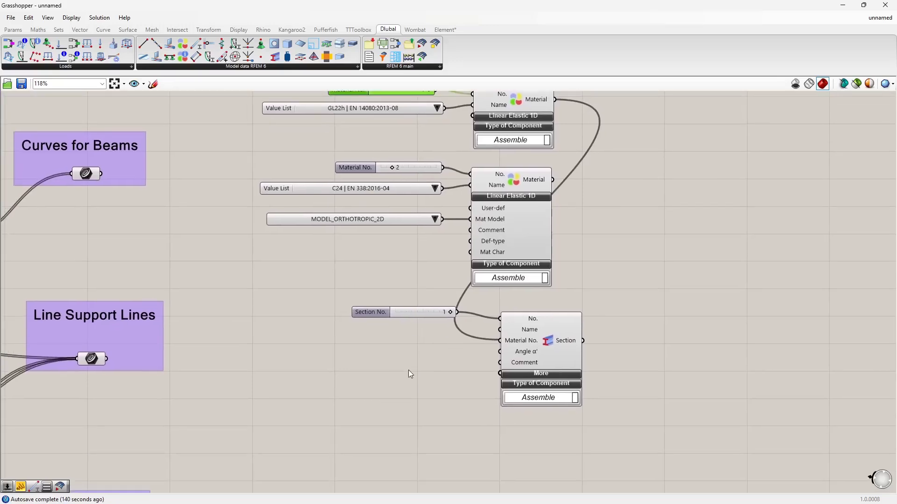
# Step: Switch to the Haltestelle.rf6 reference model in RFEM and view its Sections table
pyautogui.click(371, 408)
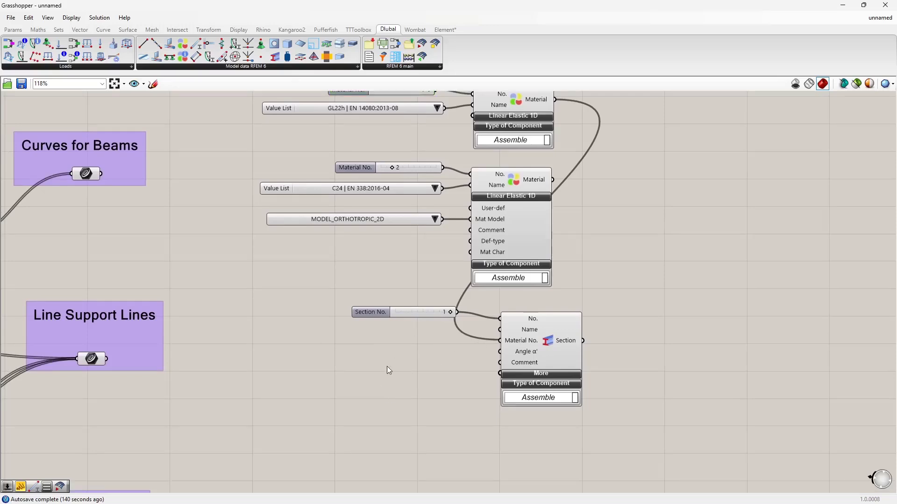
pyautogui.moveTo(387, 370); pyautogui.dragTo(438, 361, button='right')
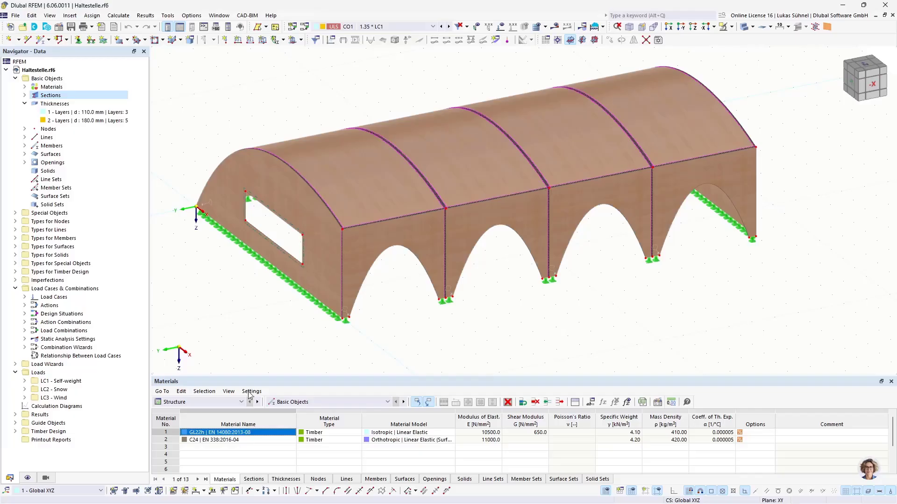
pyautogui.click(260, 481)
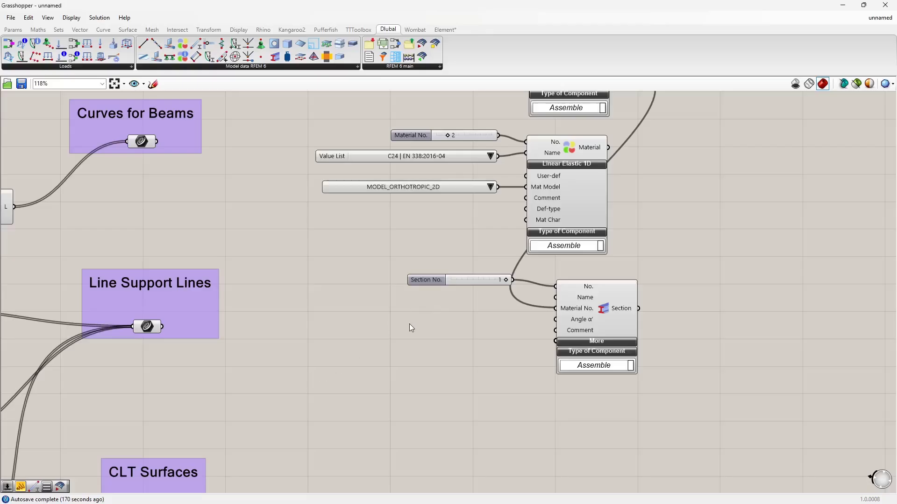
# Step: Add a text panel containing R_M1 and place it below the Section No. slider
pyautogui.doubleClick(387, 333)
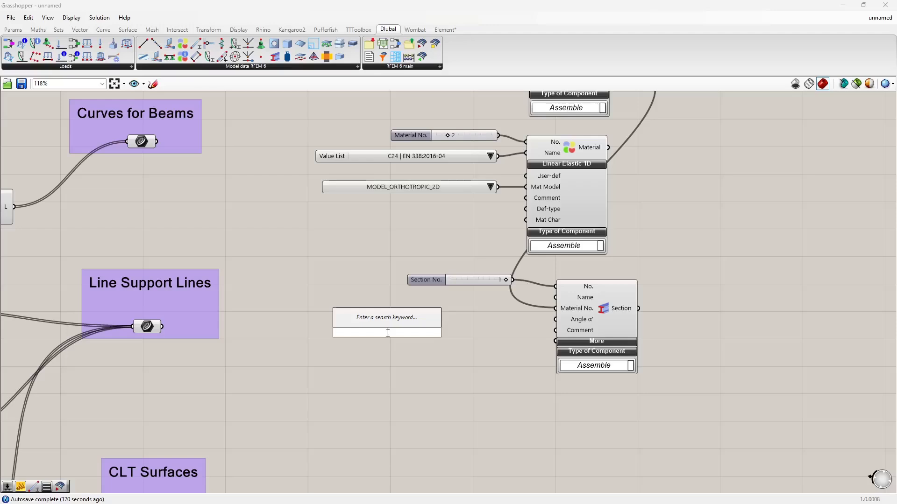
pyautogui.write('"R_')
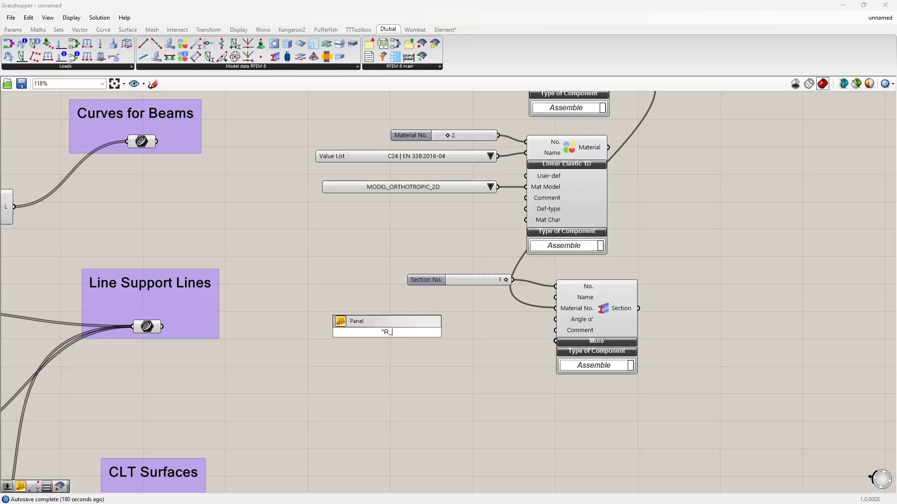
pyautogui.write('M1')
pyautogui.press('Return')
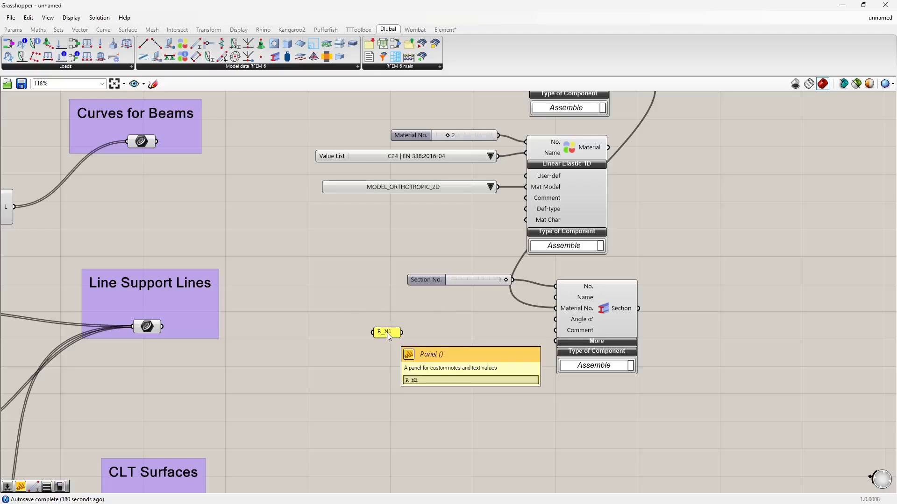
pyautogui.moveTo(388, 336)
pyautogui.mouseDown()
pyautogui.moveTo(388, 301)
pyautogui.moveTo(389, 320)
pyautogui.mouseUp()
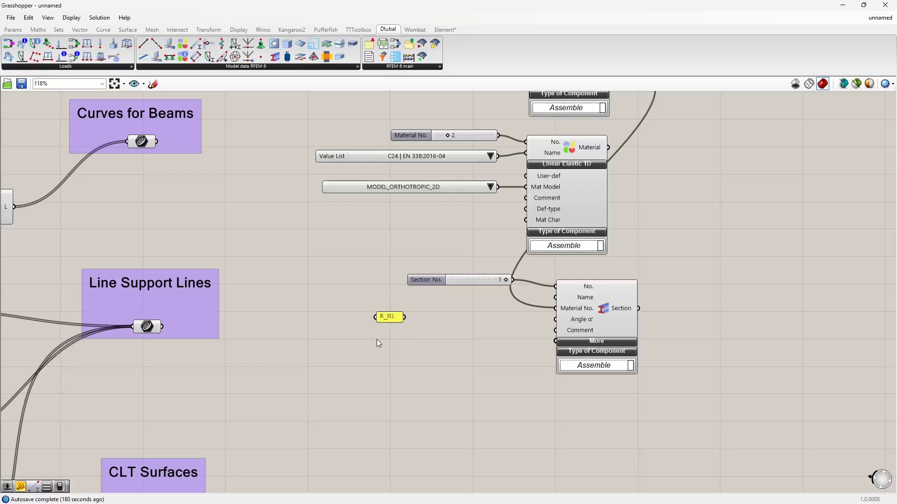
# Step: Add a number slider from 0 to 1 below the R_M1 panel, make it floating point and set it to 0.246
pyautogui.doubleClick(379, 338)
pyautogui.write('0<1')
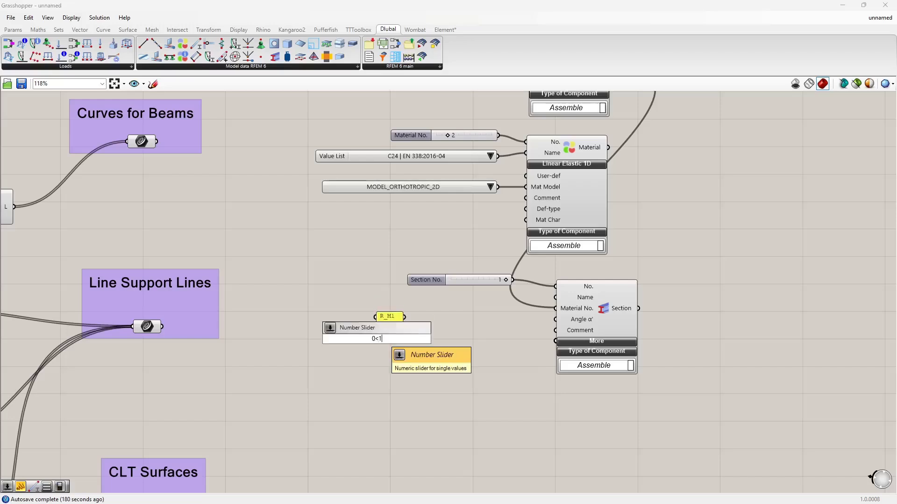
pyautogui.press('Return')
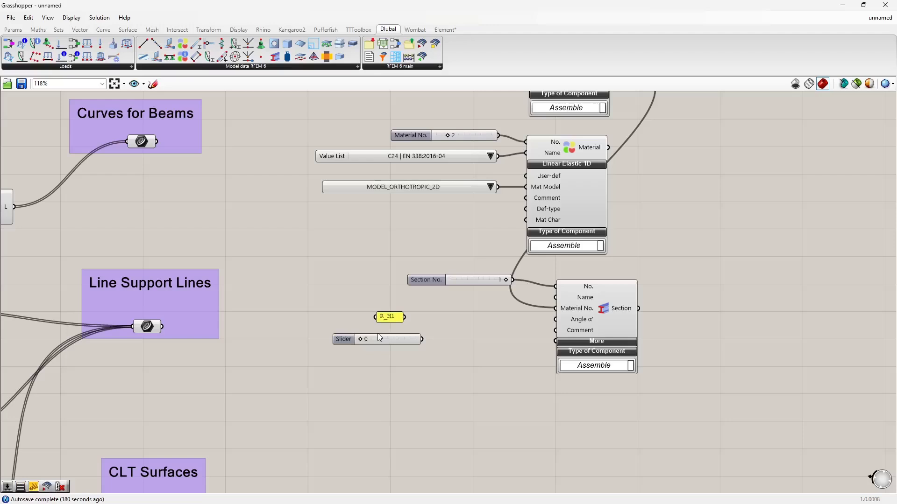
pyautogui.rightClick(405, 340)
pyautogui.moveTo(512, 366)
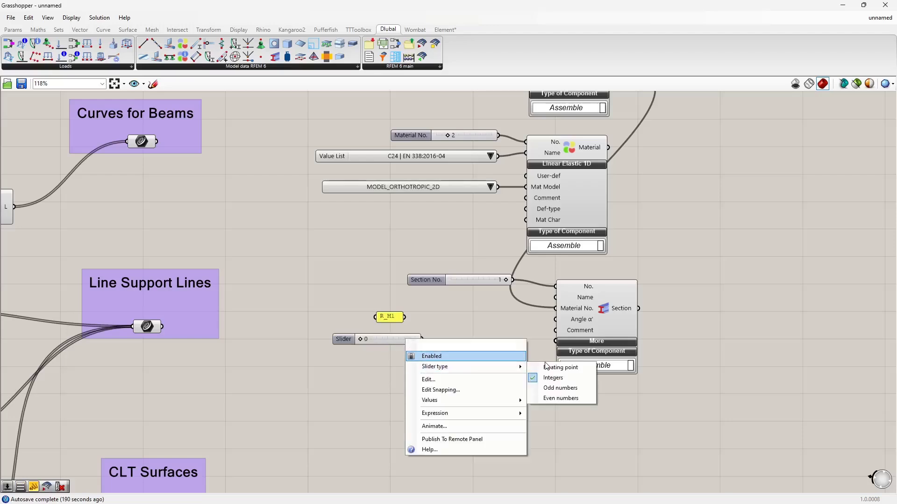
pyautogui.click(546, 368)
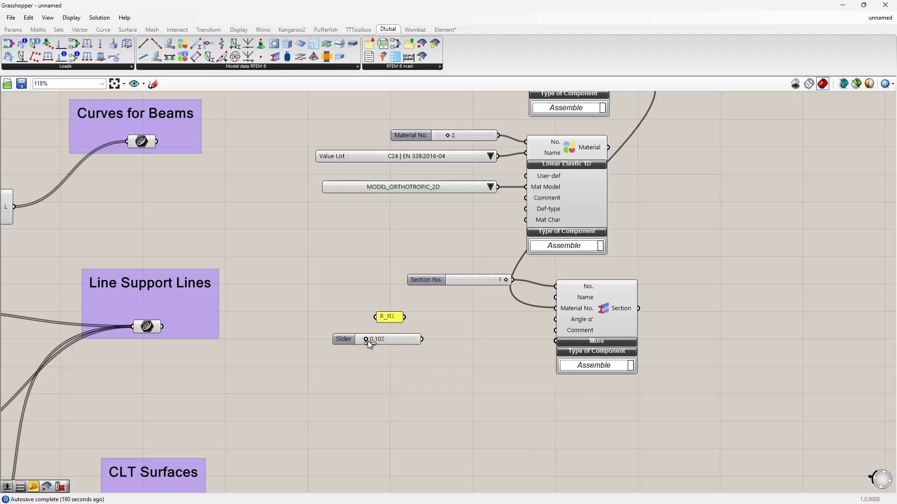
pyautogui.moveTo(370, 341); pyautogui.dragTo(412, 335)
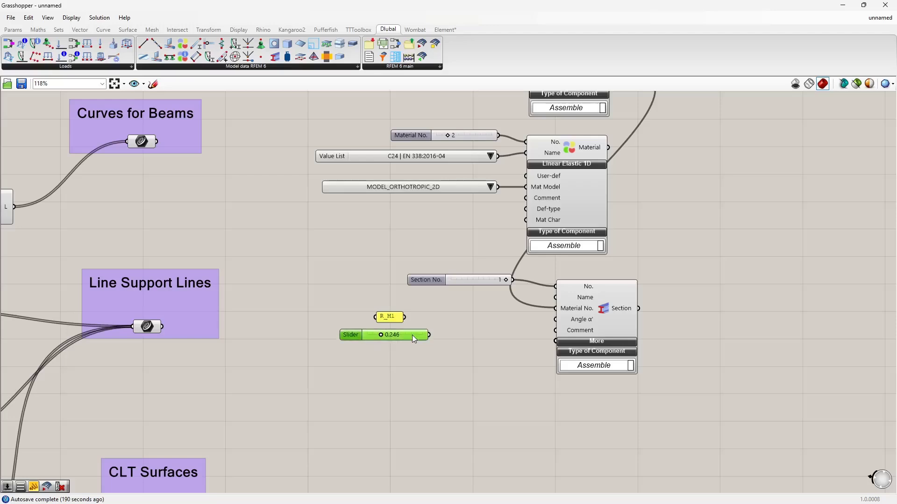
# Step: Add a text panel containing / below the 0.246 slider and place a copy of the slider set to 0.382 beneath it
pyautogui.click(394, 355)
pyautogui.doubleClick(395, 355)
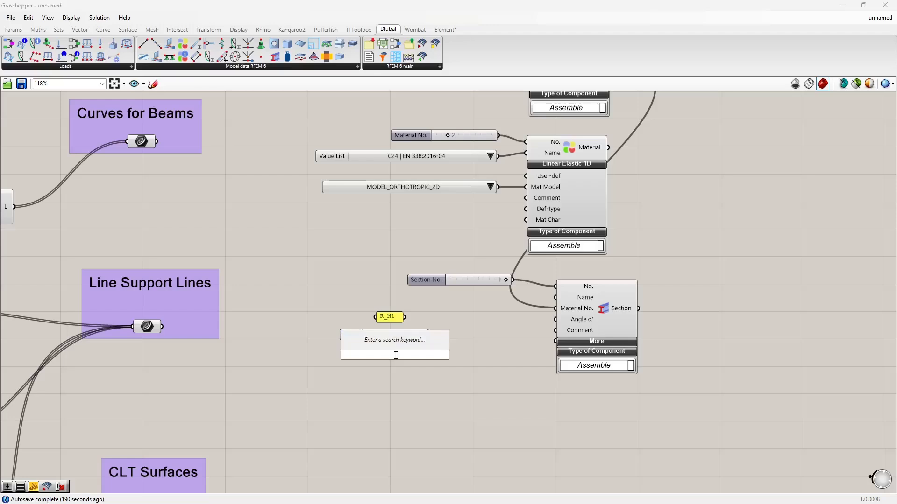
pyautogui.write('"')
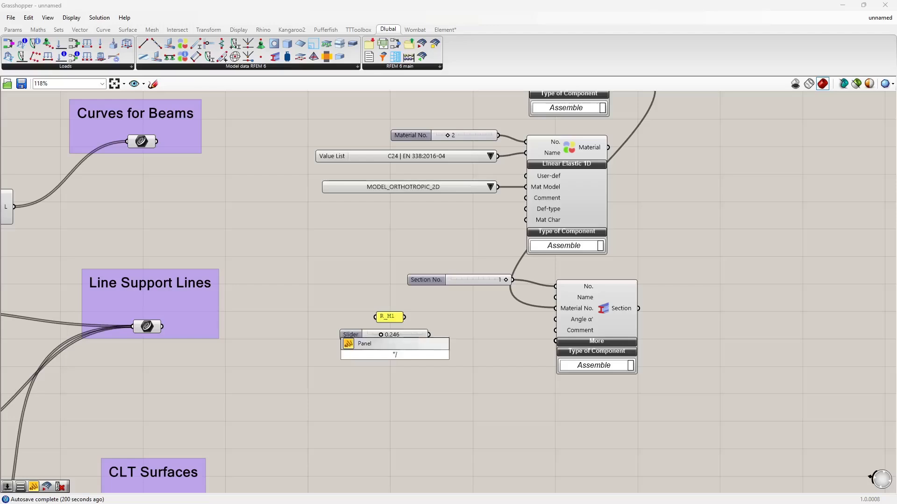
pyautogui.press('Return')
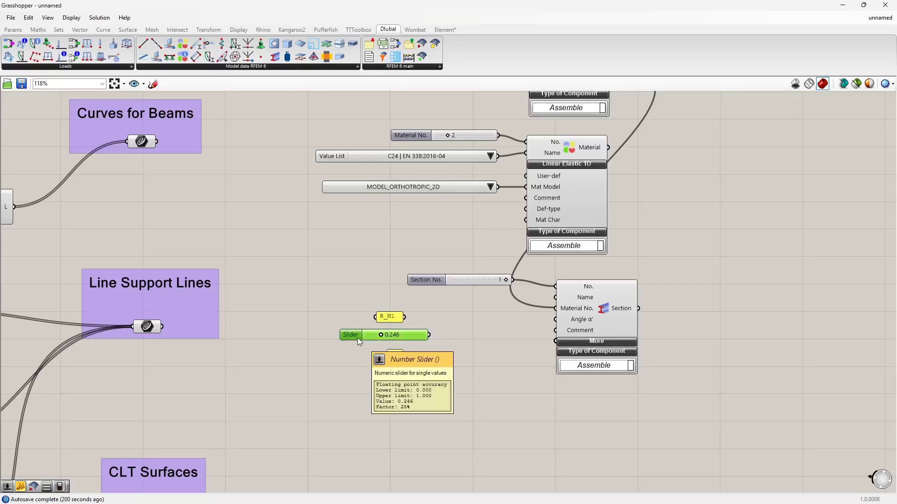
pyautogui.keyDown('alt'); pyautogui.moveTo(358, 338); pyautogui.dragTo(403, 378); pyautogui.keyUp('alt')
# Step: Add a Text Join component and place it between the text inputs and the Section component
pyautogui.click(449, 357)
pyautogui.doubleClick(450, 357)
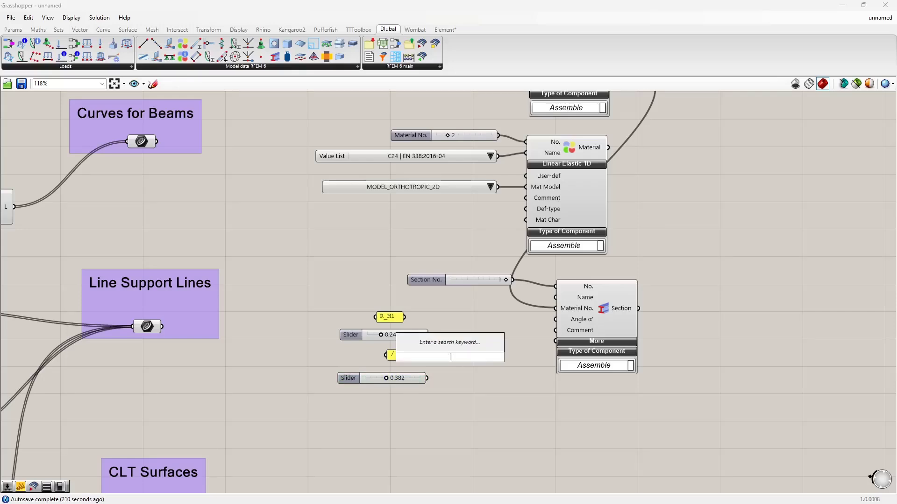
pyautogui.write('text joi')
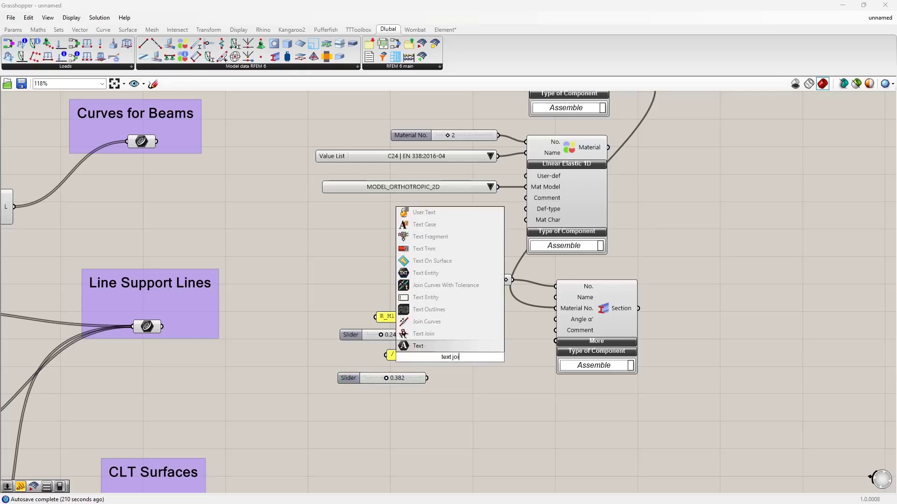
pyautogui.write('n')
pyautogui.press('Return')
pyautogui.scroll(3, 458, 358)
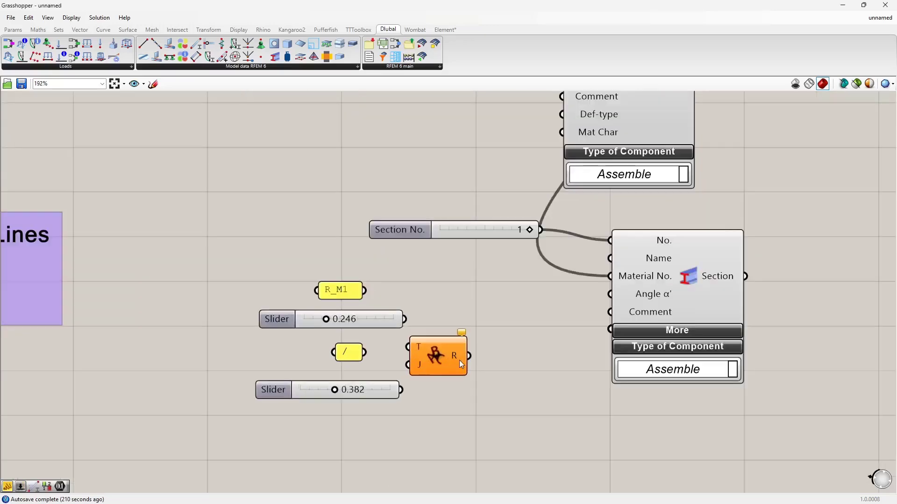
pyautogui.moveTo(460, 362); pyautogui.dragTo(477, 344)
# Step: Connect the R_M1 panel, the first slider, the / panel and the second slider, in that order, to Text Join's T input
pyautogui.moveTo(364, 290); pyautogui.dragTo(461, 313)
pyautogui.moveTo(403, 321); pyautogui.dragTo(443, 310)
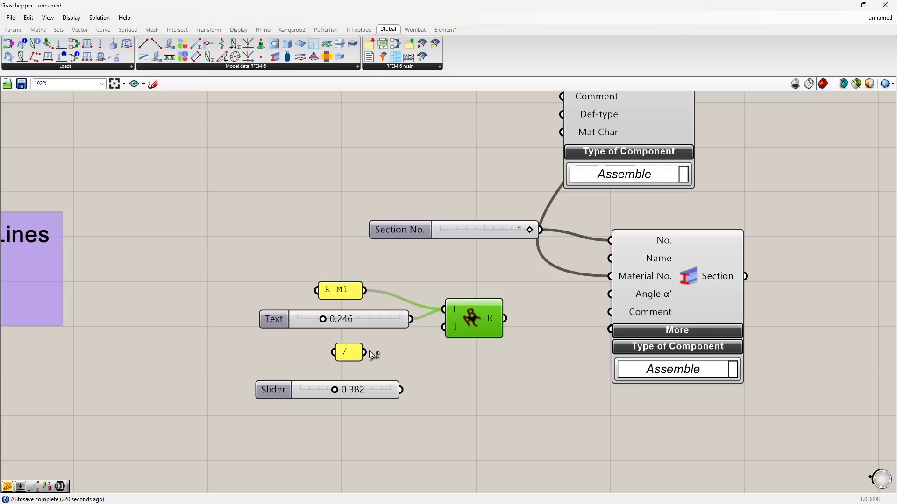
pyautogui.keyDown('shift'); pyautogui.moveTo(373, 354); pyautogui.dragTo(444, 309); pyautogui.keyUp('shift')
pyautogui.keyDown('shift'); pyautogui.moveTo(401, 390); pyautogui.dragTo(461, 351); pyautogui.keyUp('shift')
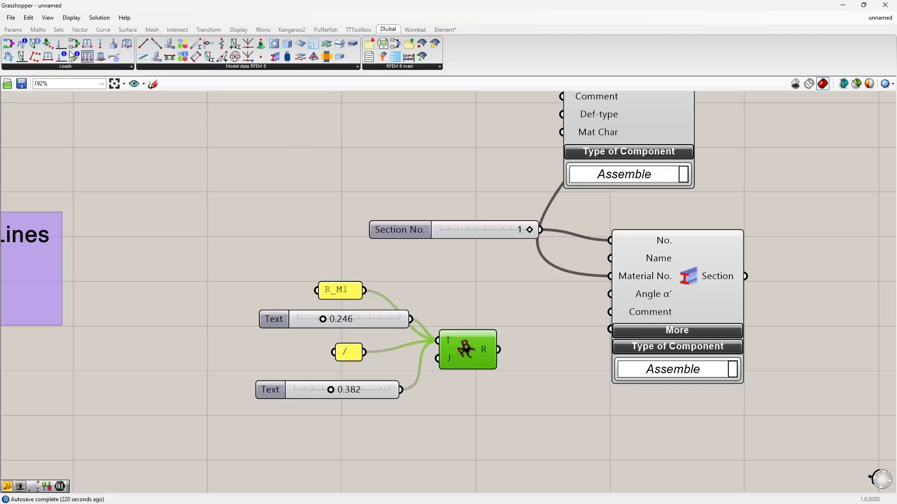
# Step: Connect the Text Join result to a new panel to check the assembled section name
pyautogui.click(13, 30)
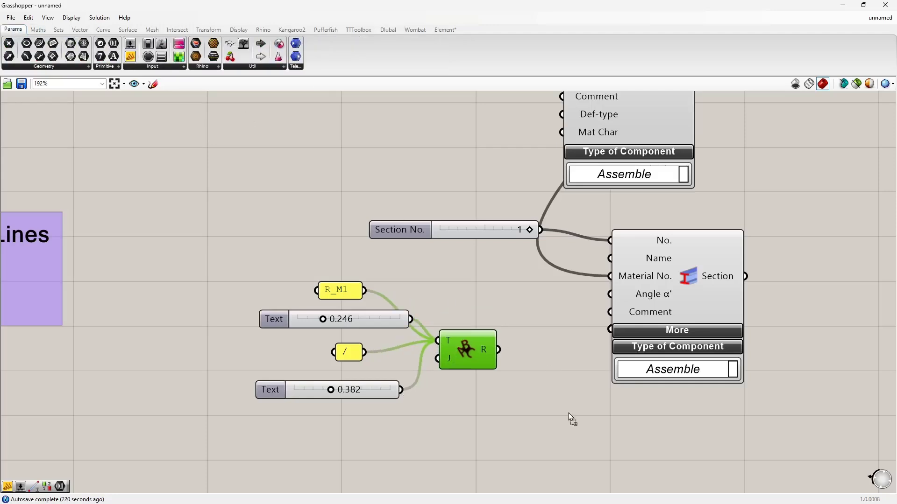
pyautogui.moveTo(568, 412); pyautogui.dragTo(568, 413)
pyautogui.moveTo(499, 349); pyautogui.dragTo(494, 422)
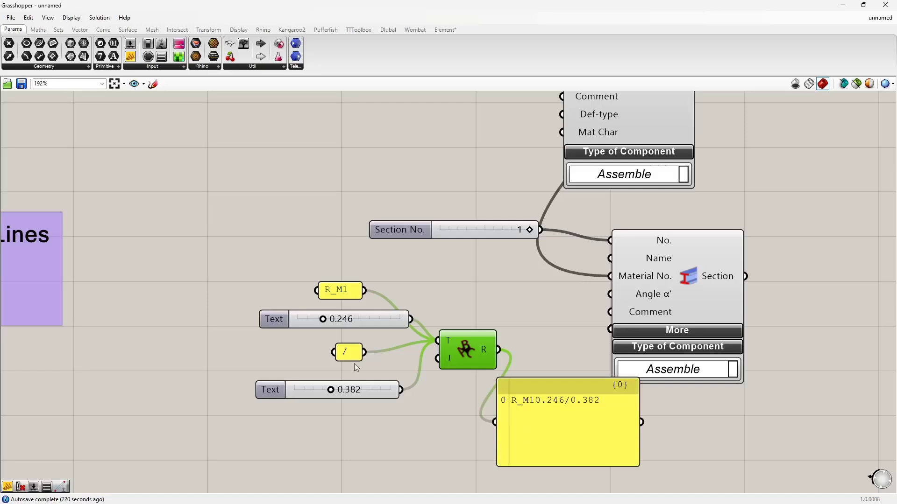
# Step: Add a trailing space after R_M1 in its text panel and delete the panel previewing the joined text
pyautogui.doubleClick(347, 290)
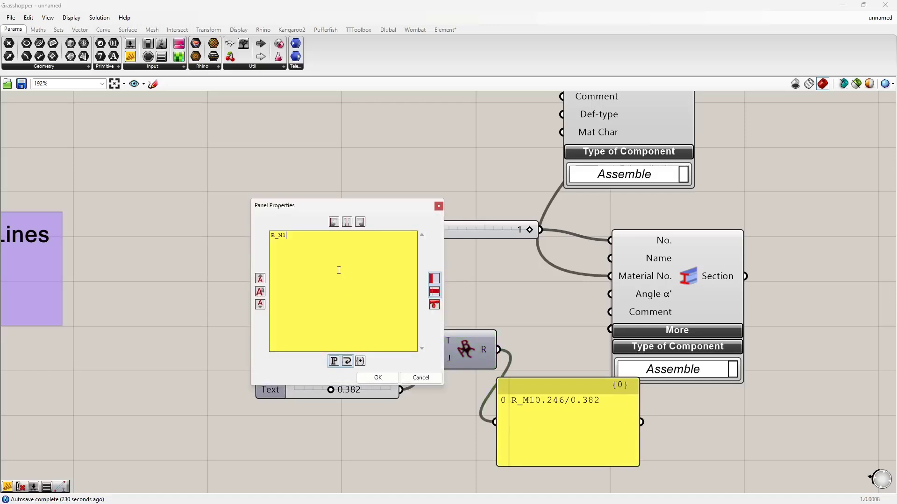
pyautogui.click(378, 378)
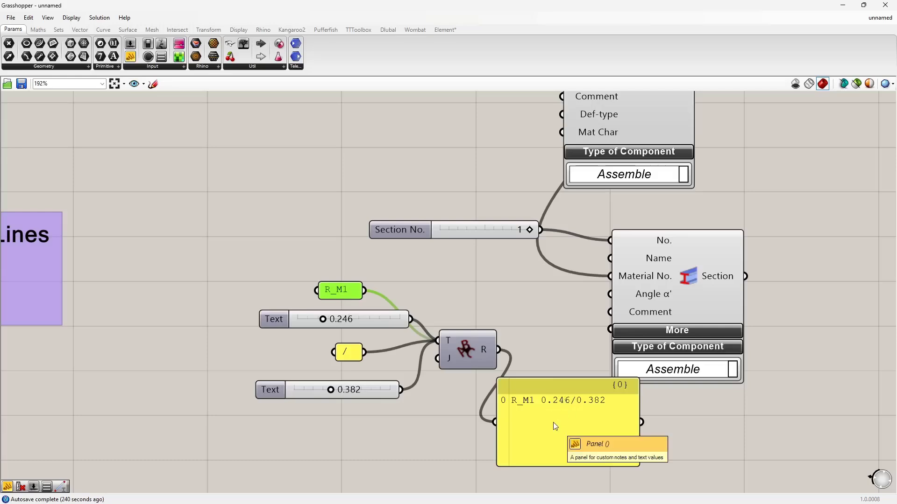
pyautogui.click(571, 416)
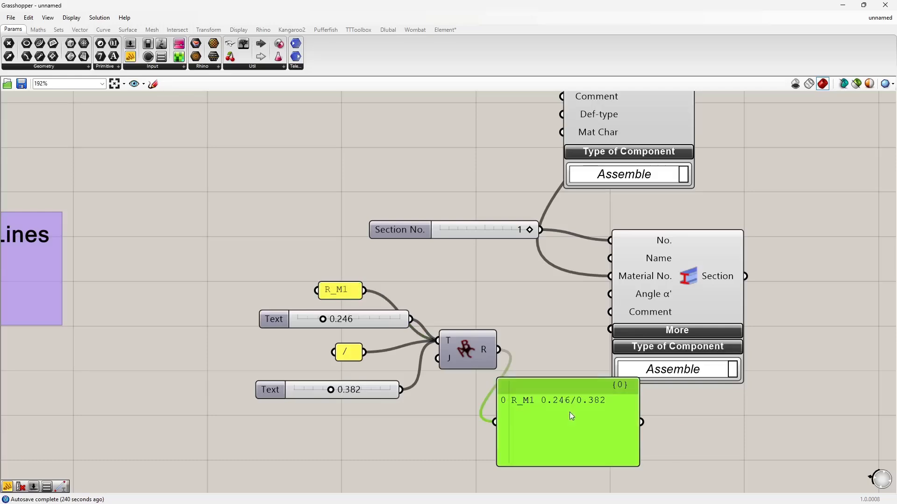
pyautogui.press('Delete')
# Step: Check the section name in the RFEM reference model, return to Grasshopper and connect the Text Join result to the Section's Name input
pyautogui.hotkey('alt', 'Tab')
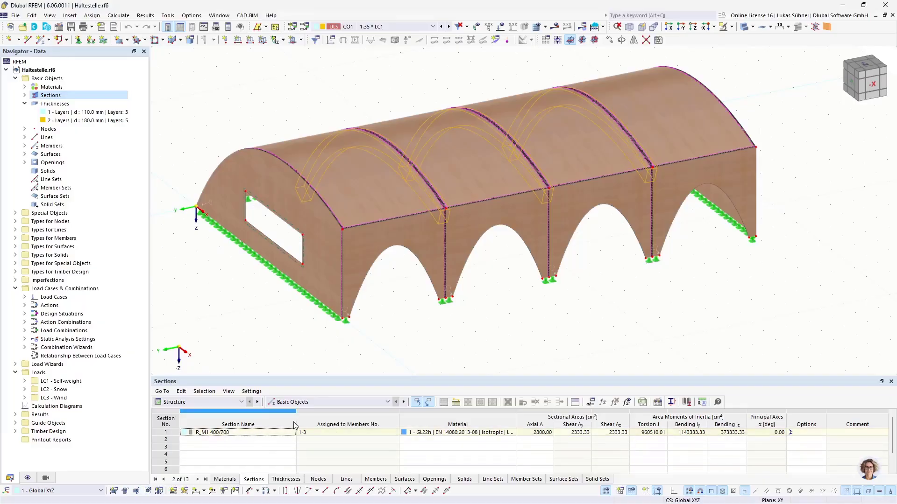
pyautogui.hotkey('alt', 'Tab')
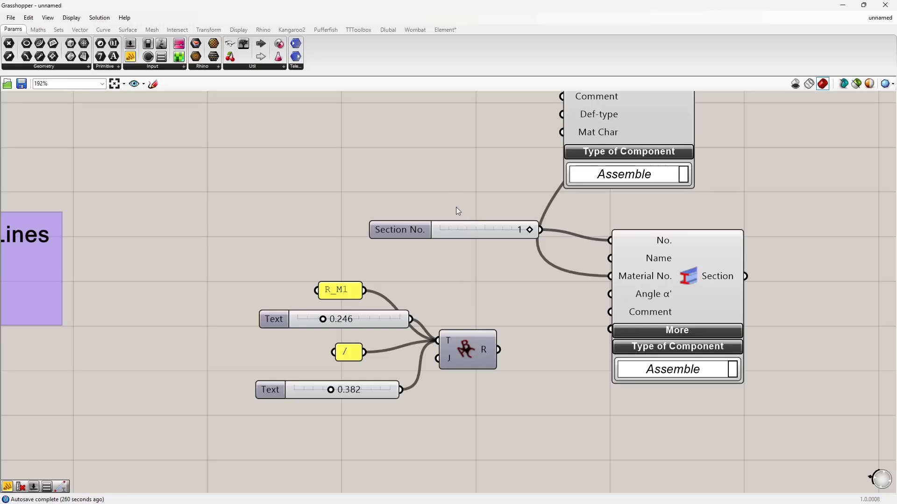
pyautogui.click(386, 318)
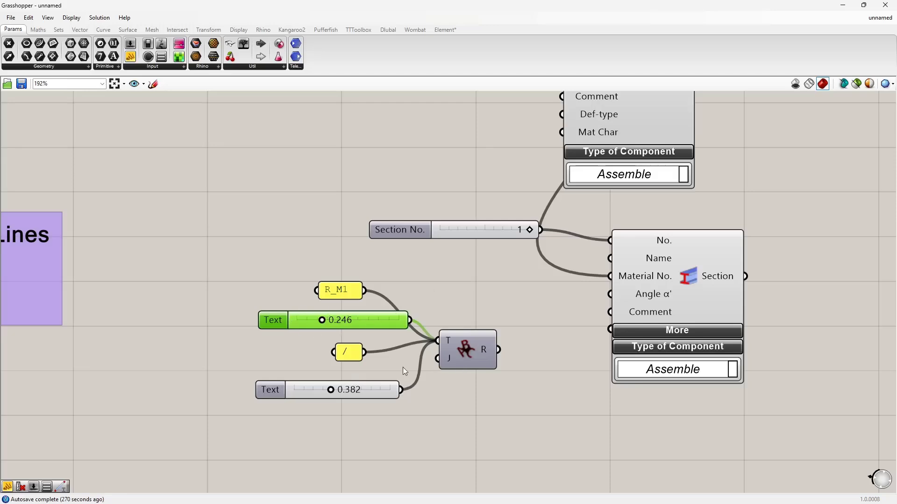
pyautogui.moveTo(498, 350); pyautogui.dragTo(624, 263)
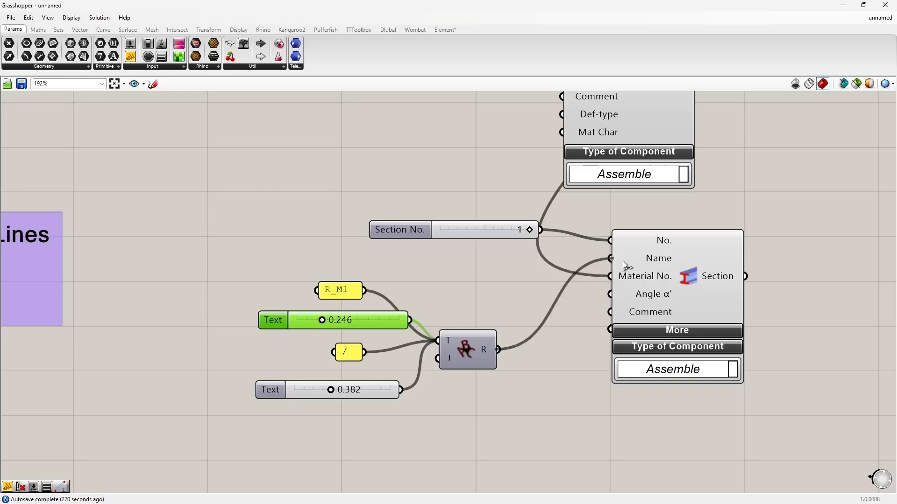
# Step: Add a Dlubal Member component and place it below the Section component
pyautogui.scroll(-4, 499, 324)
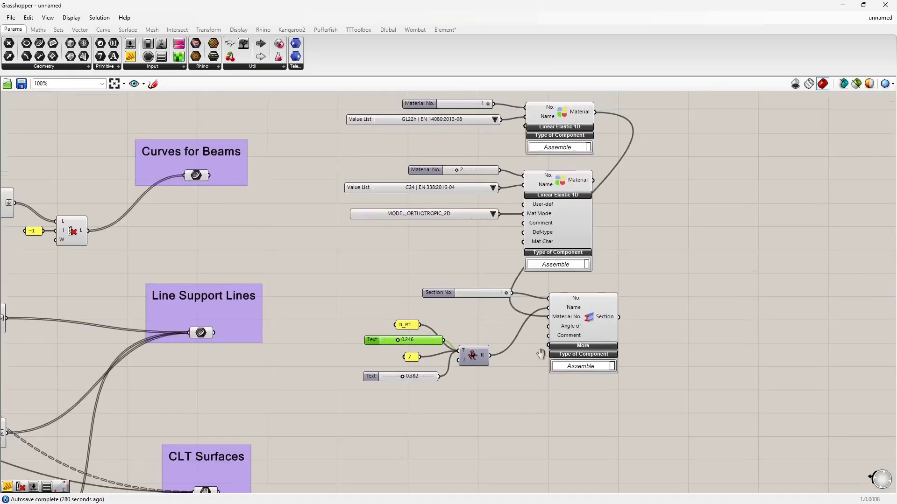
pyautogui.moveTo(696, 279); pyautogui.dragTo(637, 288, button='right')
pyautogui.click(607, 268)
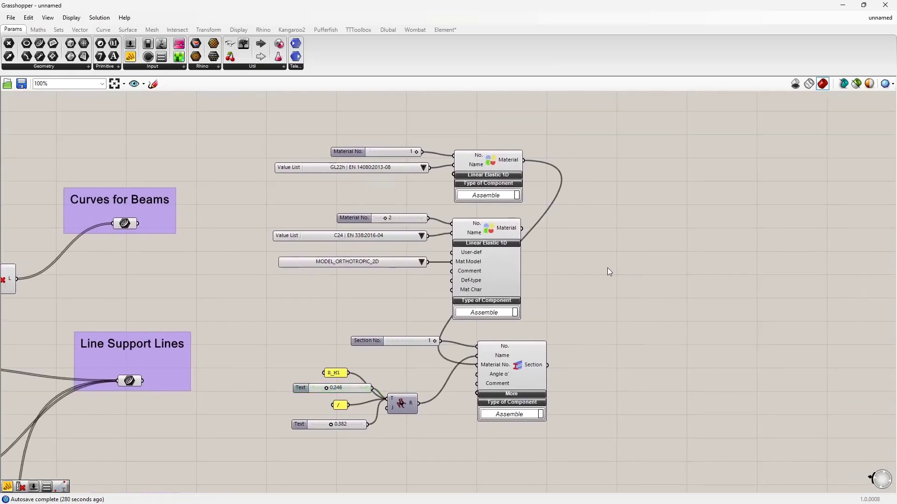
pyautogui.scroll(-3, 620, 262)
pyautogui.scroll(-1, 481, 373)
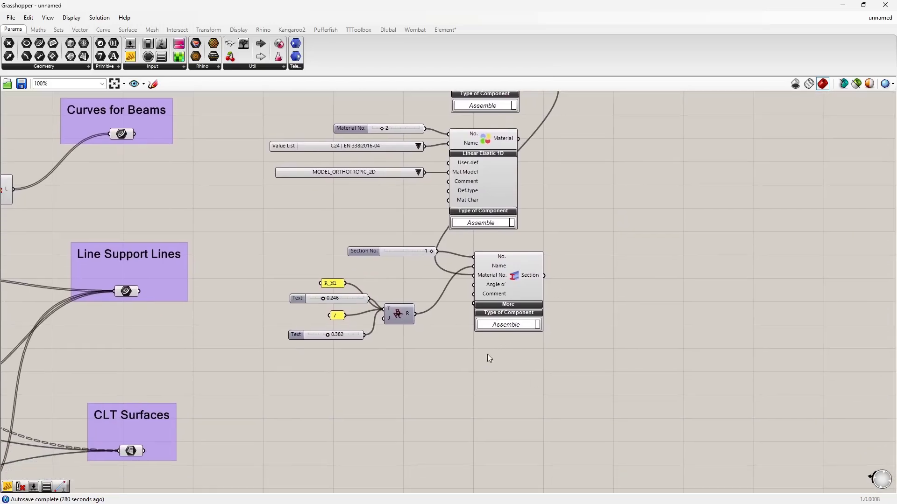
pyautogui.click(388, 30)
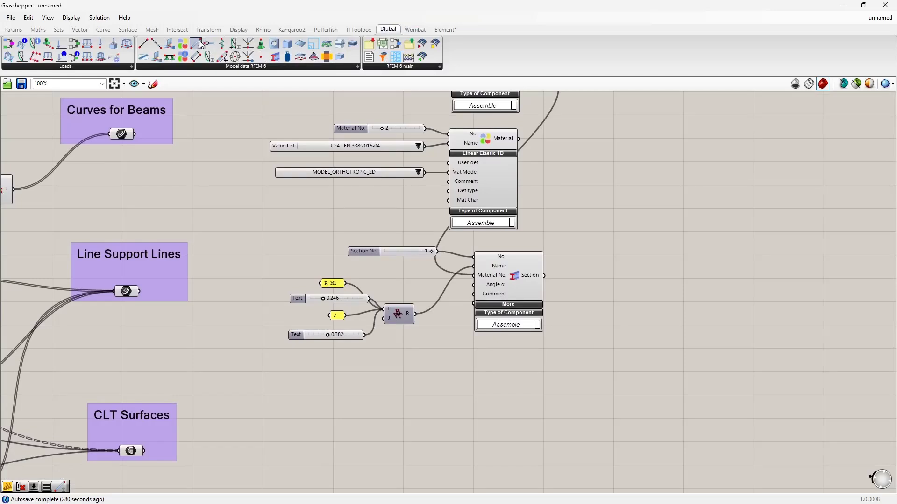
pyautogui.moveTo(208, 44); pyautogui.dragTo(590, 422)
pyautogui.scroll(-3, 471, 338)
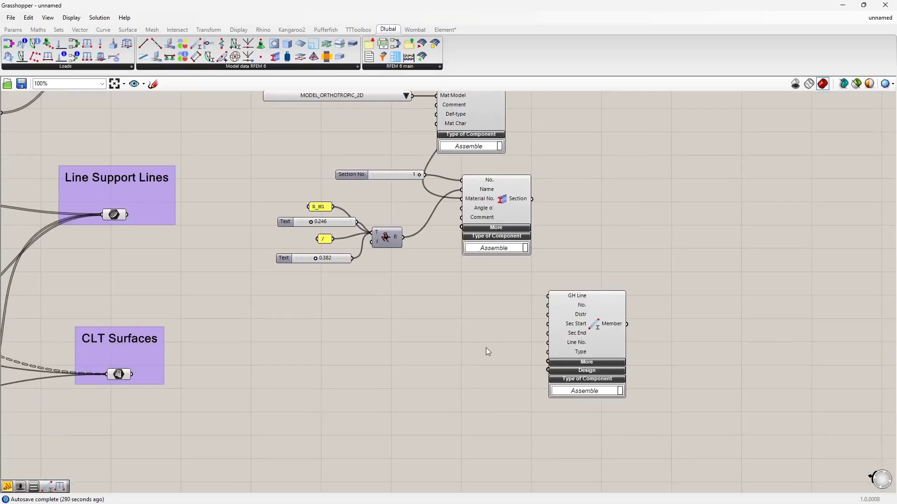
pyautogui.moveTo(587, 326); pyautogui.dragTo(571, 334)
pyautogui.moveTo(555, 362); pyautogui.dragTo(527, 304, button='right')
# Step: Expand the Member component's More and Design groups to examine their optional inputs, and collapse both groups again
pyautogui.scroll(3, 546, 306)
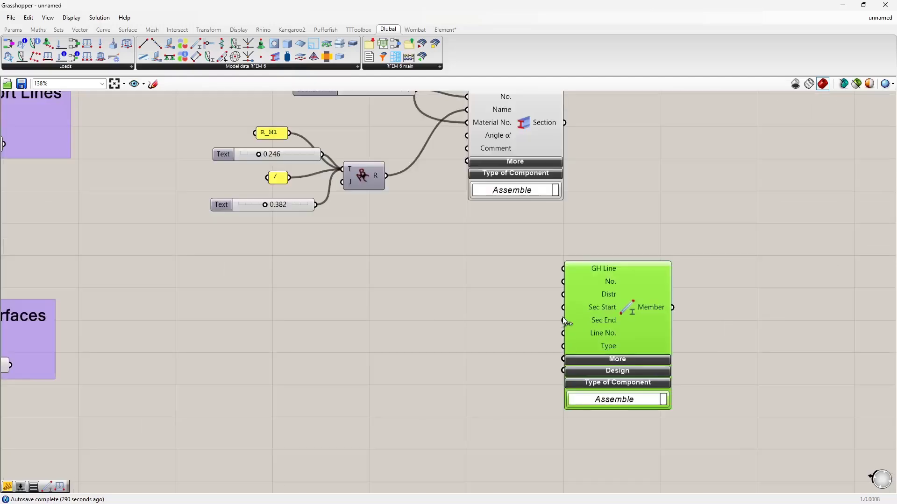
pyautogui.click(596, 360)
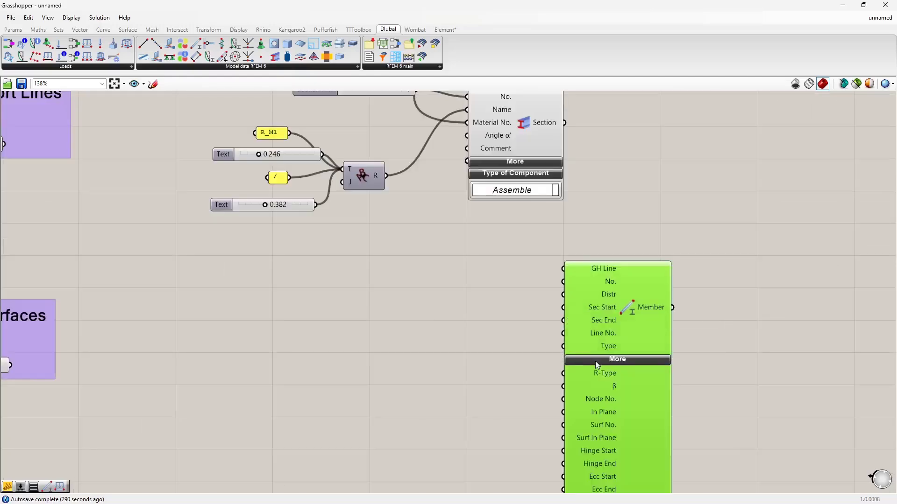
pyautogui.moveTo(619, 314); pyautogui.dragTo(718, 214)
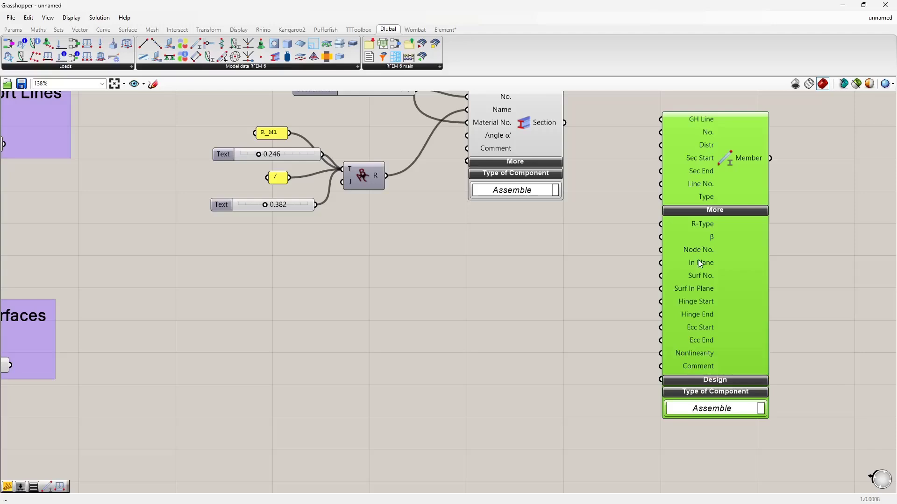
pyautogui.click(720, 380)
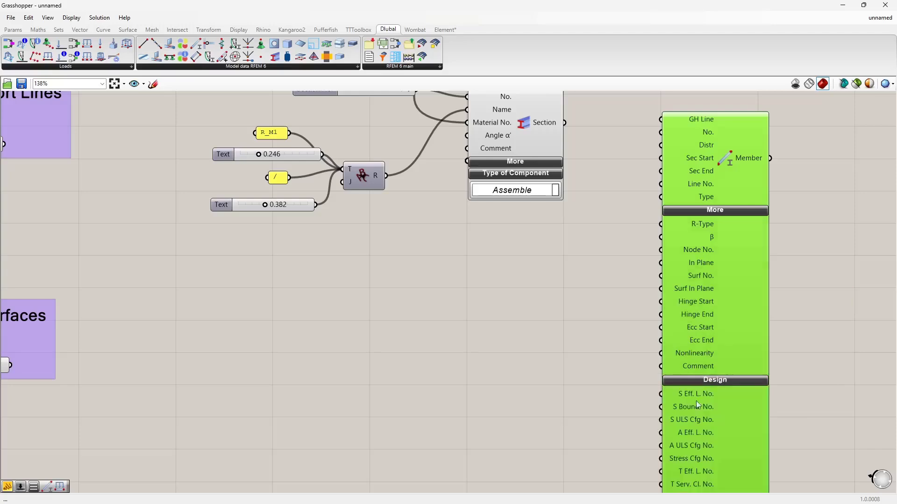
pyautogui.moveTo(696, 401); pyautogui.dragTo(690, 446, button='right')
pyautogui.click(724, 346)
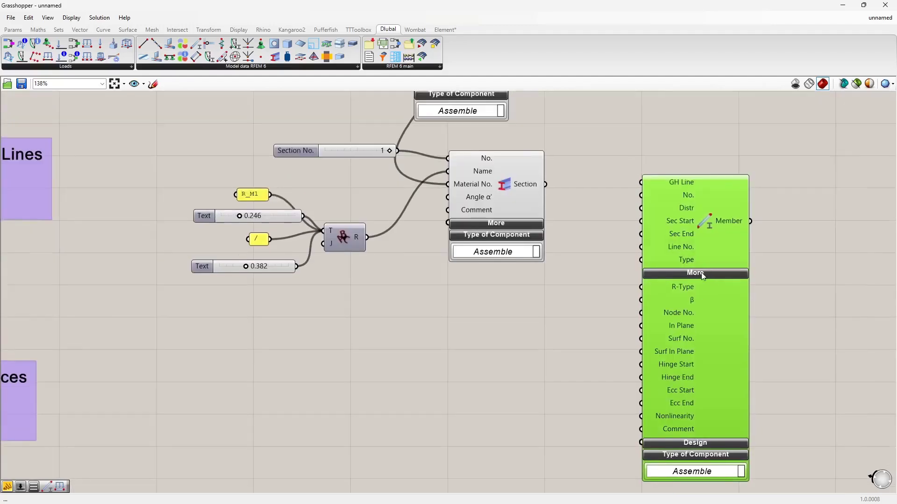
pyautogui.click(703, 275)
pyautogui.moveTo(702, 276); pyautogui.dragTo(661, 417)
pyautogui.moveTo(650, 324); pyautogui.dragTo(730, 330, button='right')
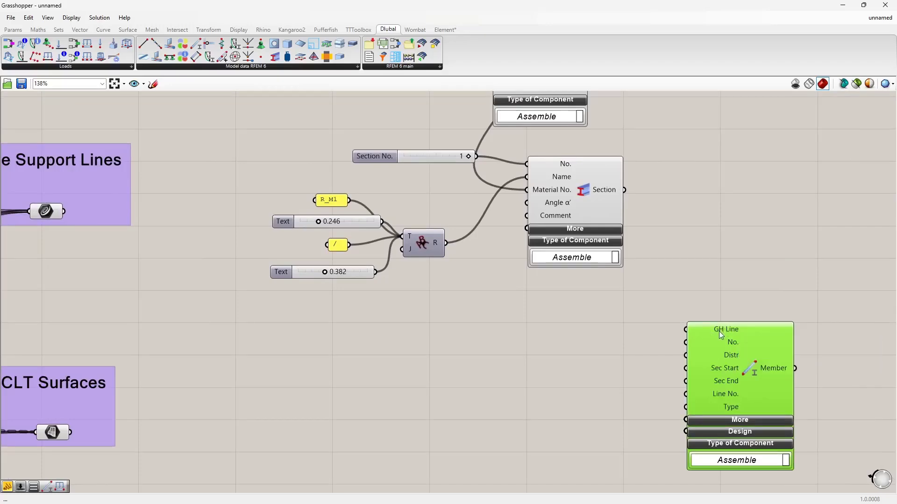
# Step: Switch to the Haltestelle.rf6 reference model in RFEM and view the arched beams from below
pyautogui.hotkey('alt', 'Tab')
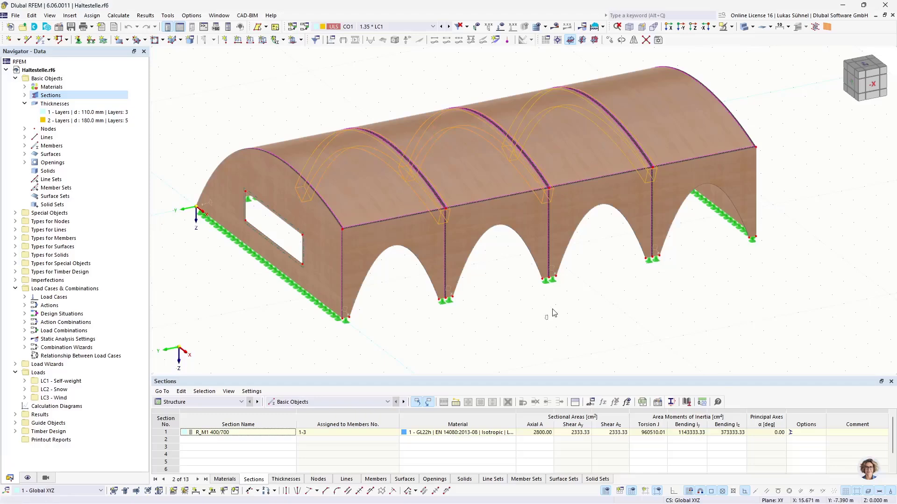
pyautogui.keyDown('ctrl'); pyautogui.moveTo(536, 296); pyautogui.dragTo(576, 194, button='middle'); pyautogui.keyUp('ctrl')
pyautogui.scroll(3, 284, 218)
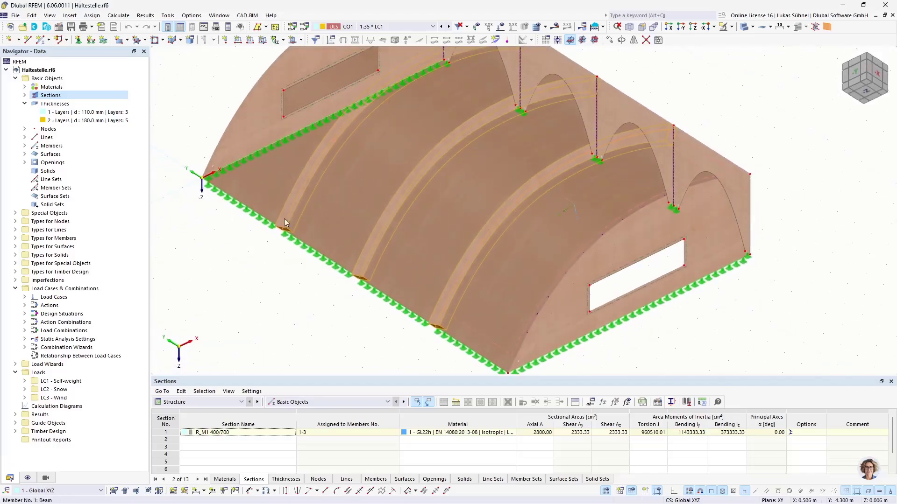
# Step: Return to Grasshopper and connect the Curves for Beams parameter to the Member component's GH Line input
pyautogui.hotkey('alt', 'Tab')
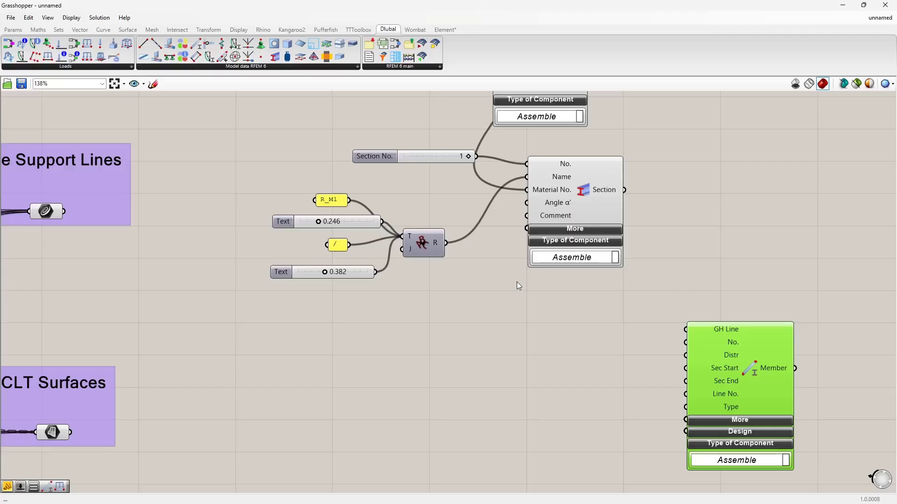
pyautogui.scroll(-3, 458, 340)
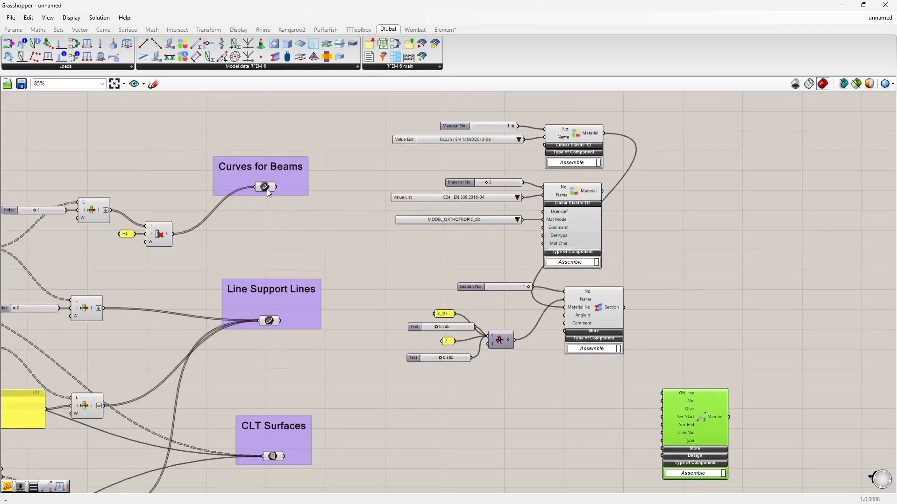
pyautogui.click(266, 187)
pyautogui.moveTo(275, 186); pyautogui.dragTo(661, 393)
pyautogui.moveTo(660, 394); pyautogui.dragTo(625, 320, button='right')
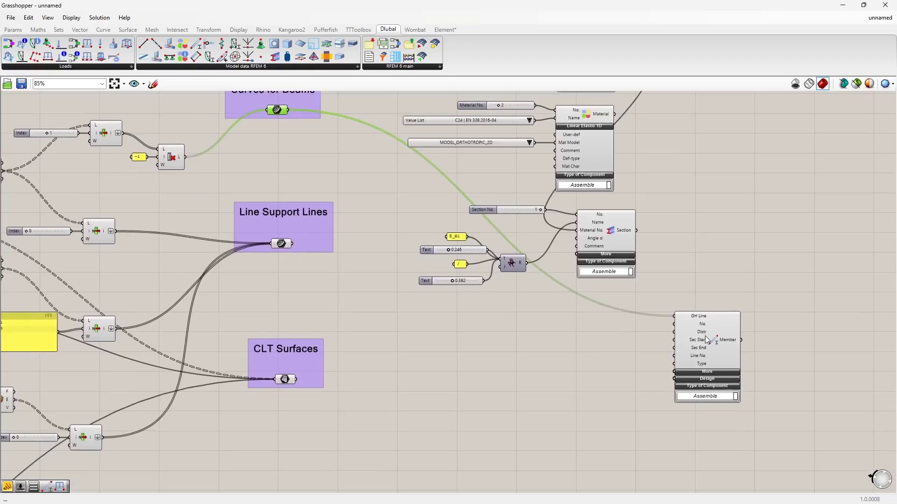
# Step: Connect the Section component's output to the Member component's Sec Start input
pyautogui.click(704, 336)
pyautogui.scroll(3, 668, 331)
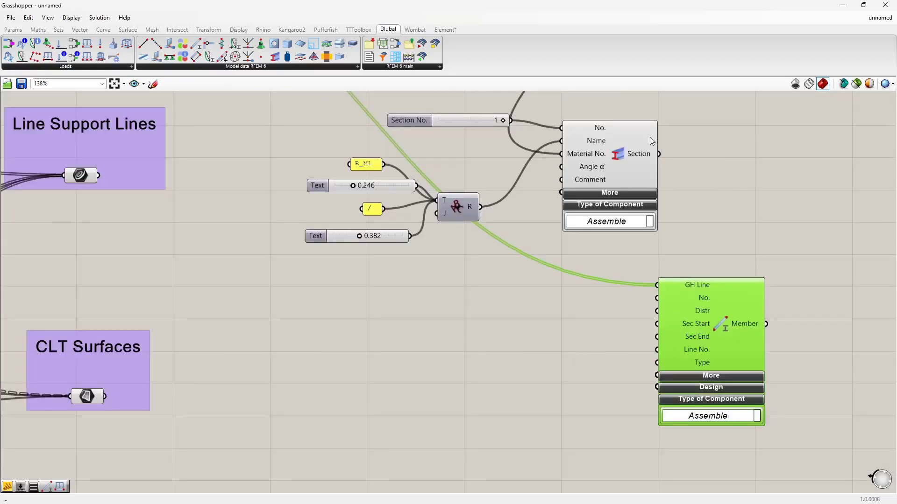
pyautogui.moveTo(660, 154); pyautogui.dragTo(662, 326)
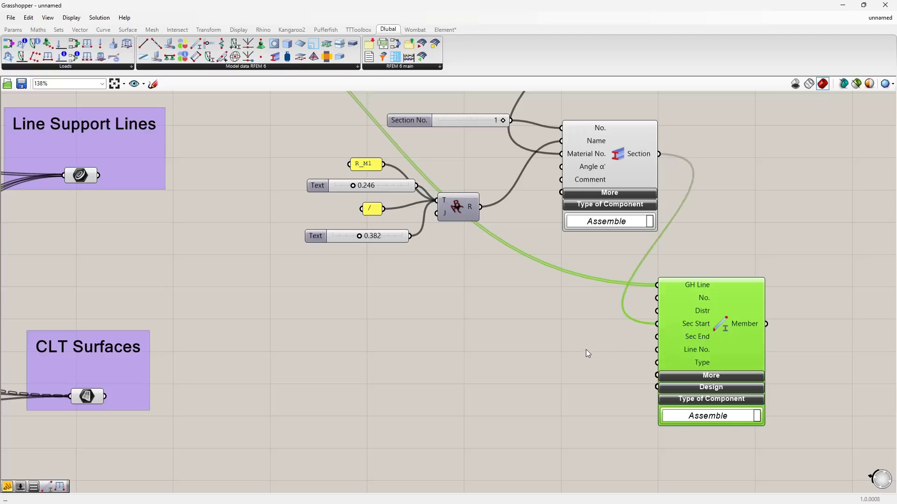
# Step: Expand the Member component's Design group to expose its timber design inputs
pyautogui.moveTo(576, 369); pyautogui.dragTo(552, 337, button='right')
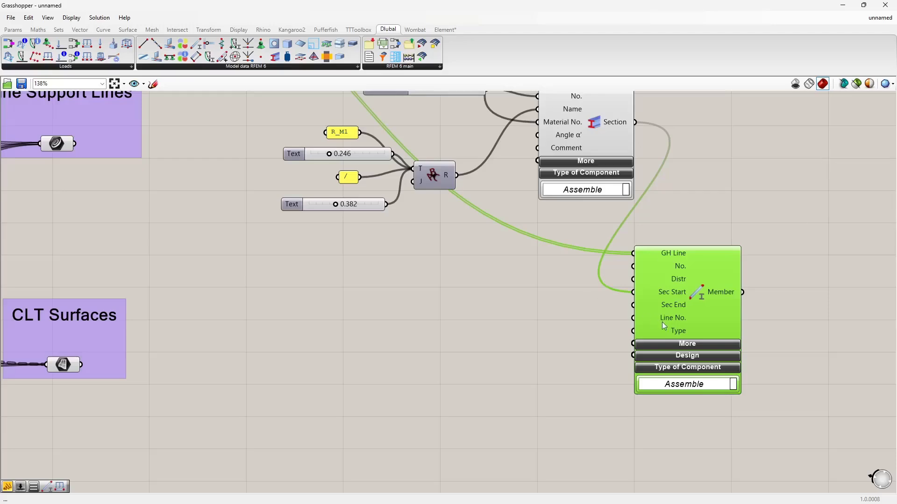
pyautogui.click(688, 356)
pyautogui.moveTo(687, 300); pyautogui.dragTo(703, 270)
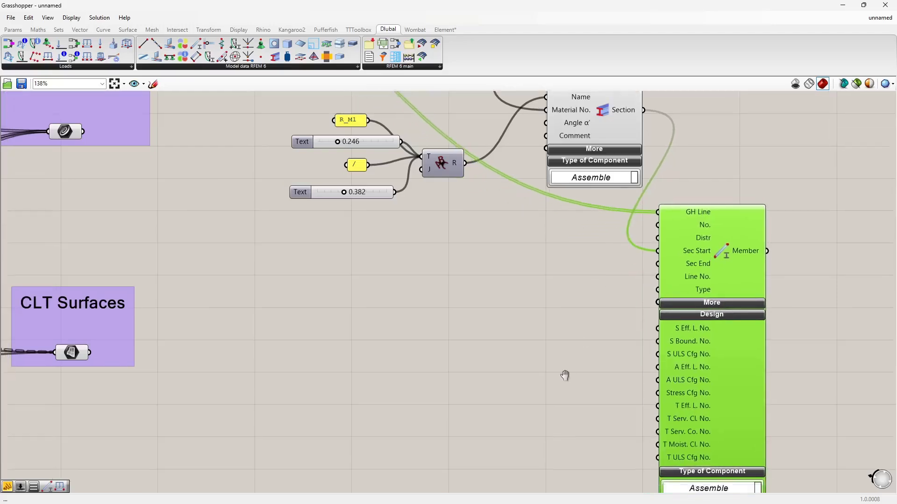
pyautogui.moveTo(564, 431); pyautogui.dragTo(565, 356, button='right')
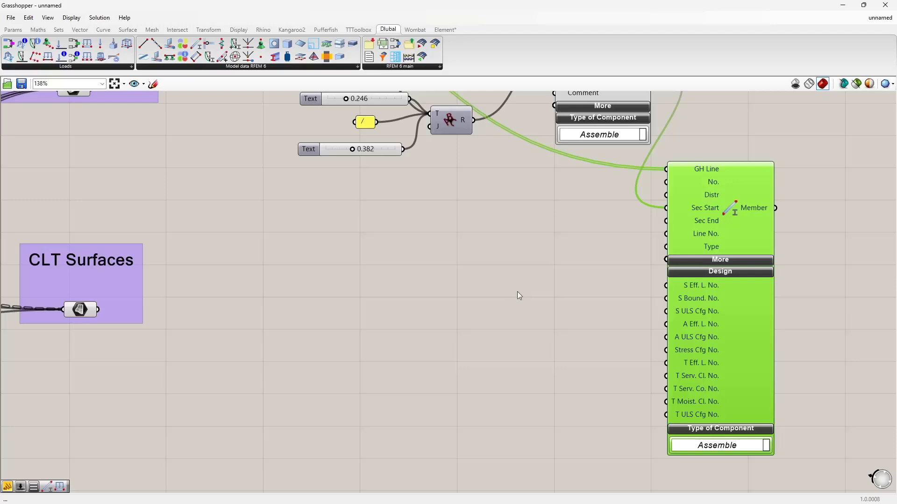
pyautogui.scroll(1, 770, 338)
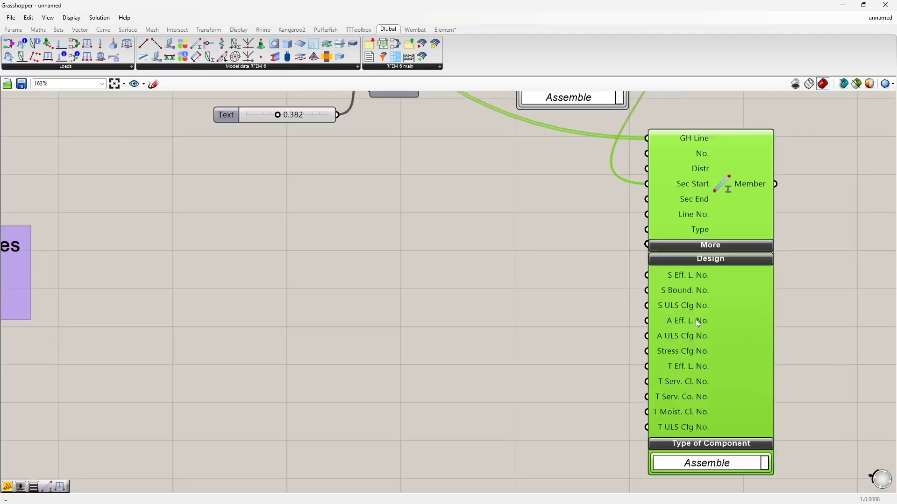
pyautogui.scroll(1, 653, 383)
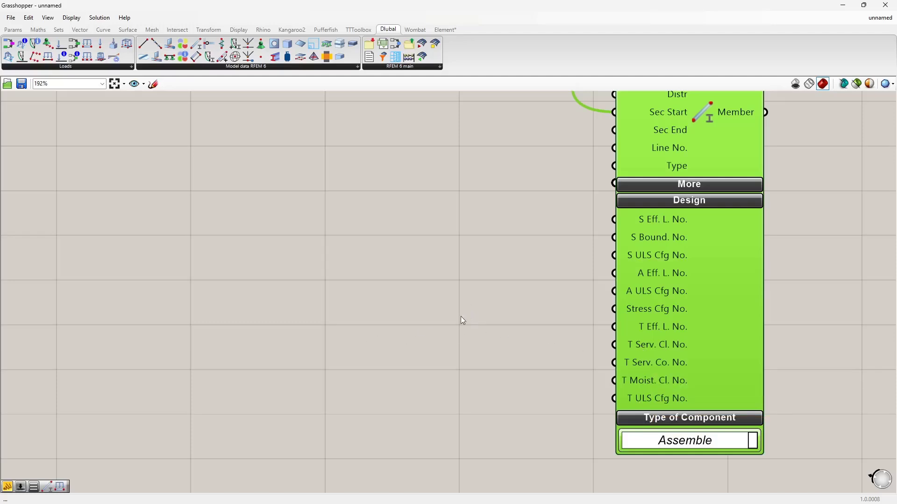
# Step: Add a number slider with value 1 and connect it to the Member's T Serv. Cl. No. and T ULS Cfg No. inputs
pyautogui.doubleClick(441, 347)
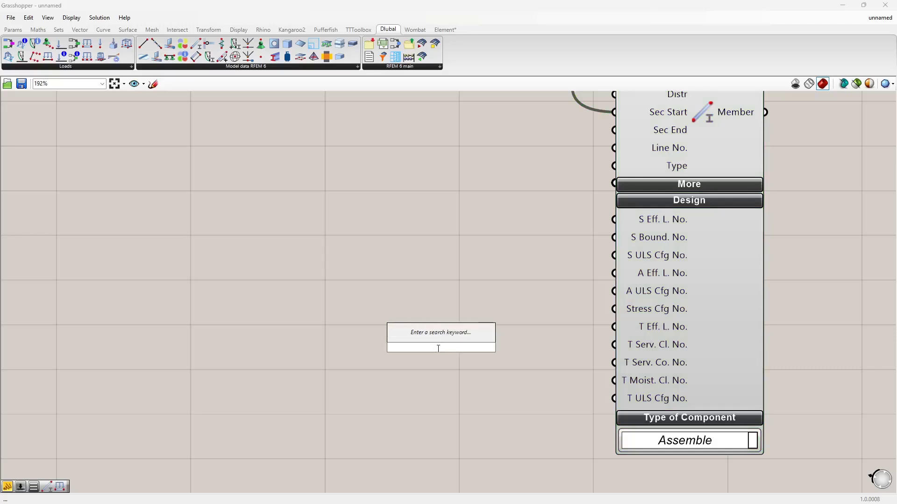
pyautogui.write('1')
pyautogui.press('Return')
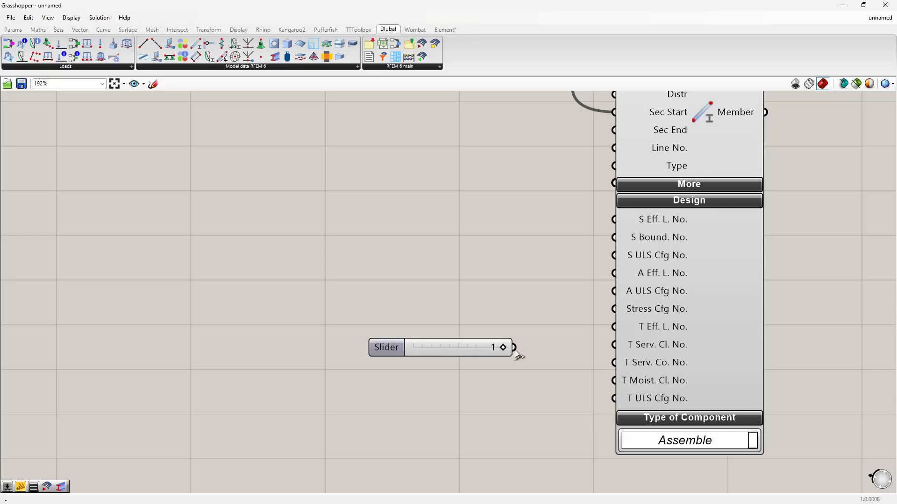
pyautogui.moveTo(515, 350); pyautogui.dragTo(603, 344)
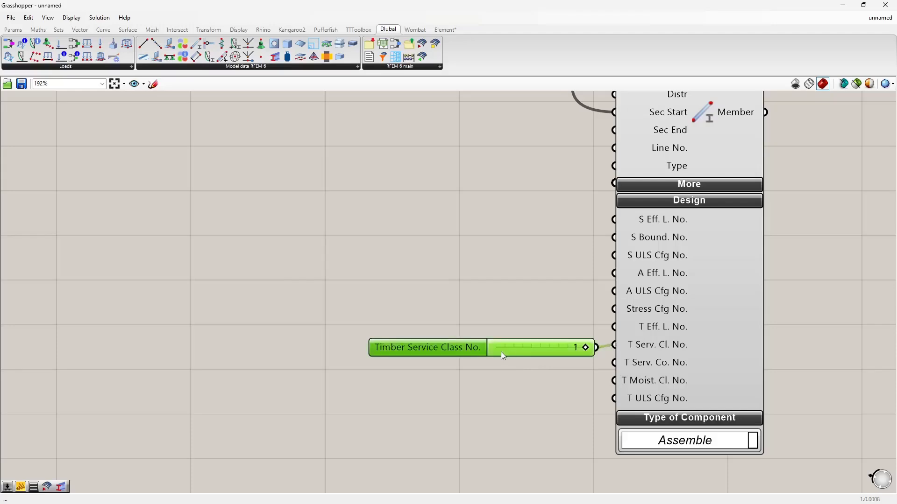
pyautogui.moveTo(502, 353); pyautogui.dragTo(433, 313)
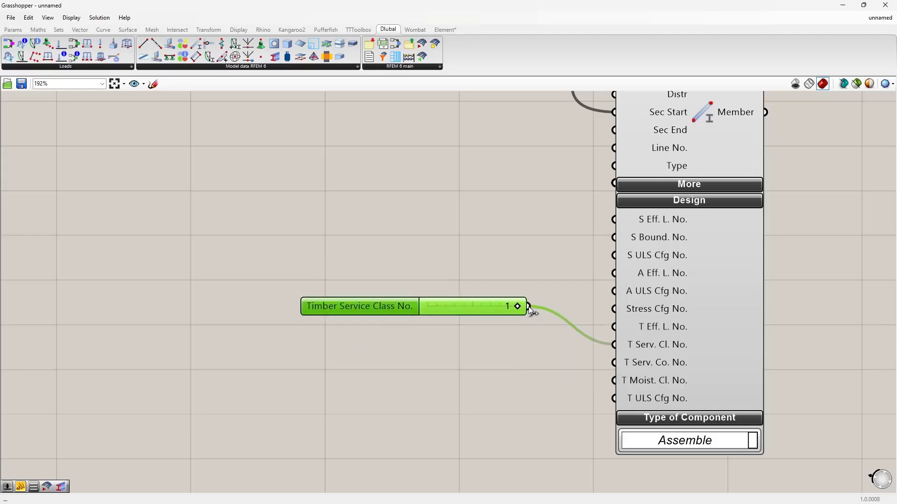
pyautogui.moveTo(528, 307); pyautogui.dragTo(614, 399)
pyautogui.moveTo(497, 307); pyautogui.dragTo(500, 355)
pyautogui.scroll(-2, 598, 358)
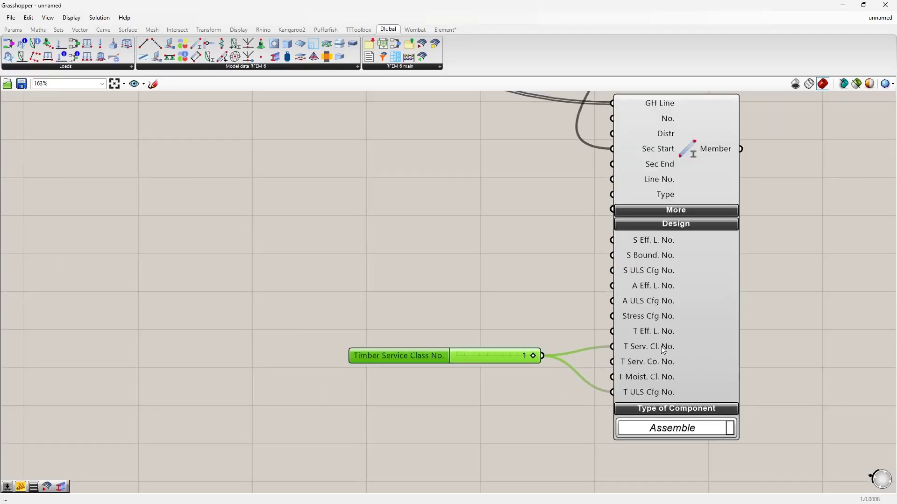
# Step: Group all the material, section and member components together with their input sliders, panels and value lists
pyautogui.scroll(-3, 469, 296)
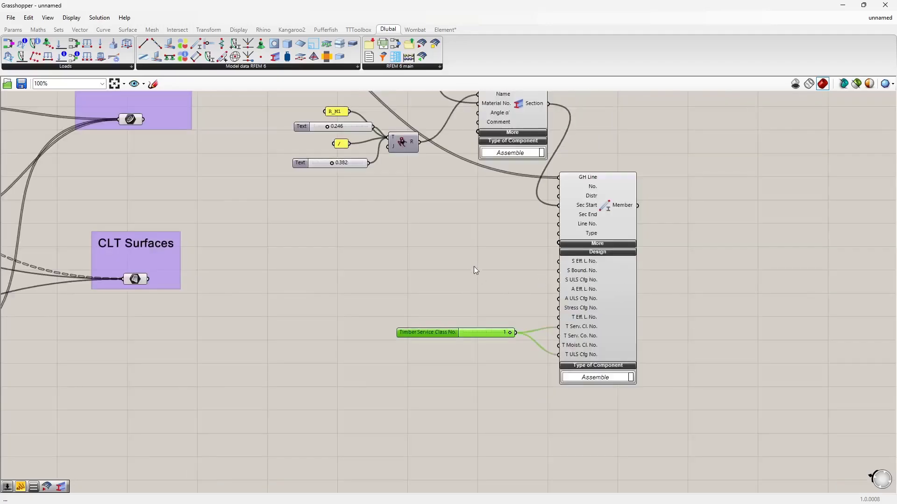
pyautogui.scroll(-3, 473, 270)
pyautogui.moveTo(484, 287); pyautogui.dragTo(524, 374, button='right')
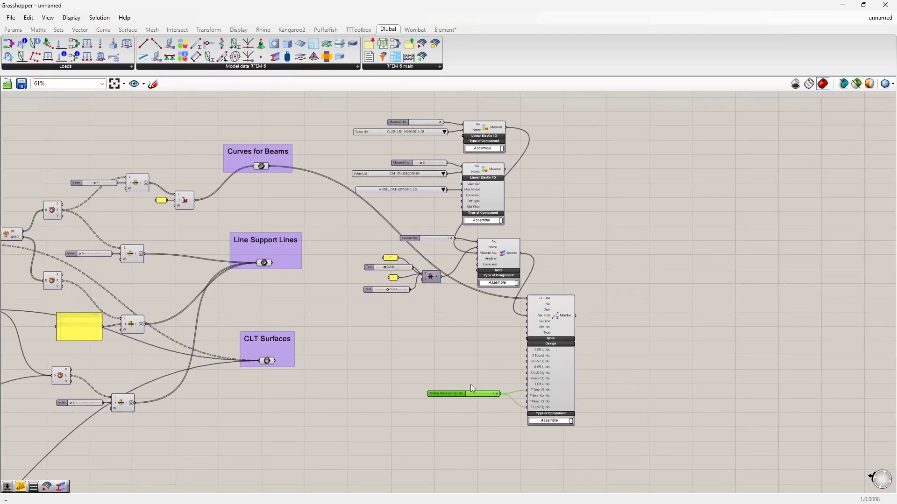
pyautogui.moveTo(633, 436); pyautogui.dragTo(329, 126)
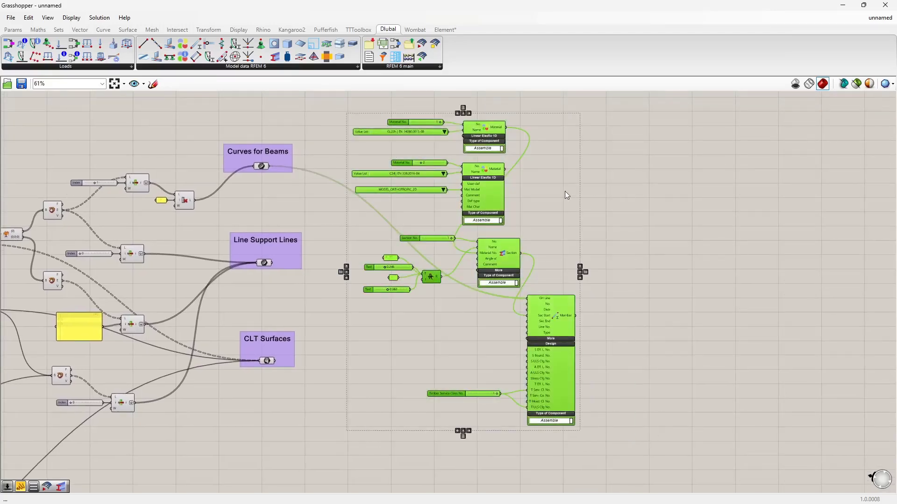
pyautogui.moveTo(559, 207); pyautogui.dragTo(559, 209, button='right')
pyautogui.rightClick(559, 223)
pyautogui.click(609, 279)
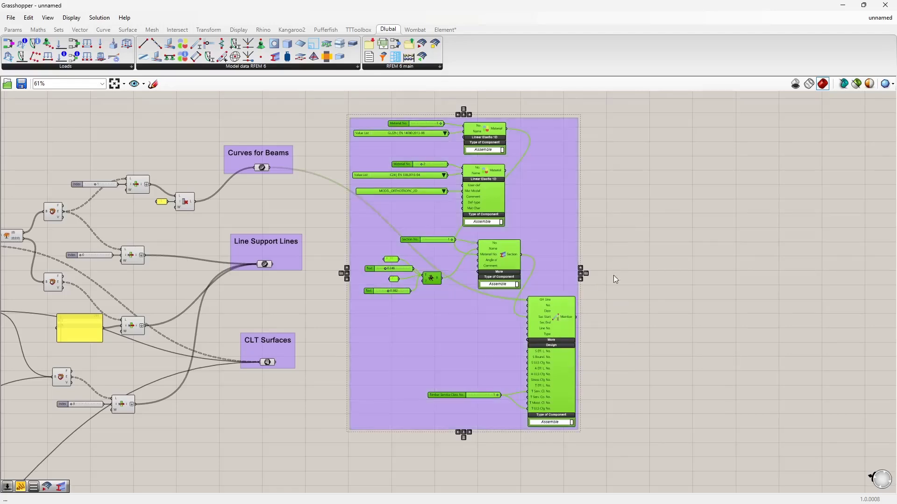
pyautogui.click(618, 243)
pyautogui.moveTo(597, 271)
pyautogui.mouseDown(button='right')
pyautogui.moveTo(598, 248)
pyautogui.moveTo(588, 269)
pyautogui.mouseUp(button='right')
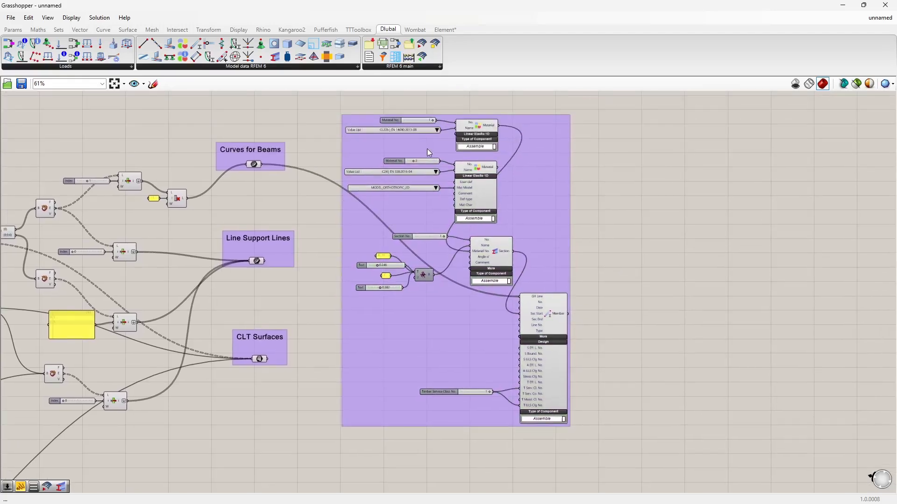
# Step: Switch to the RFEM reference model and examine the thickness type and layers assigned to the arched side wall surface
pyautogui.moveTo(499, 393); pyautogui.dragTo(526, 251, button='right')
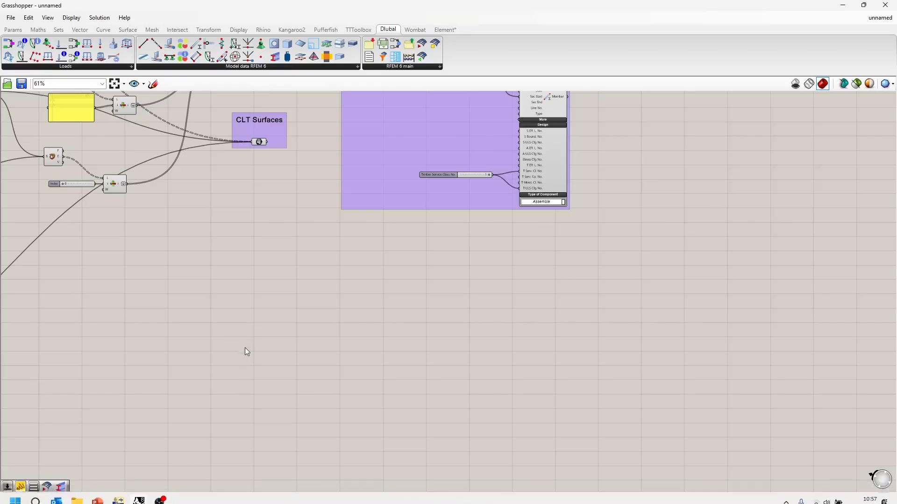
pyautogui.hotkey('alt', 'Tab')
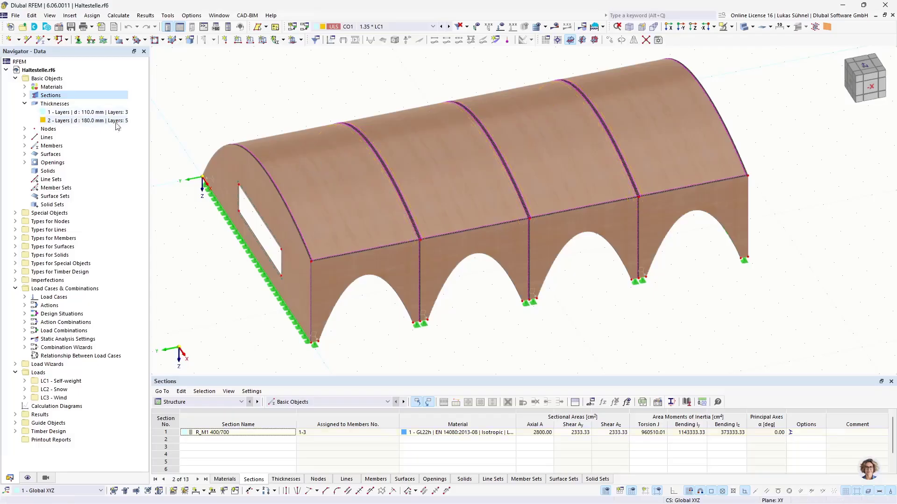
pyautogui.doubleClick(329, 287)
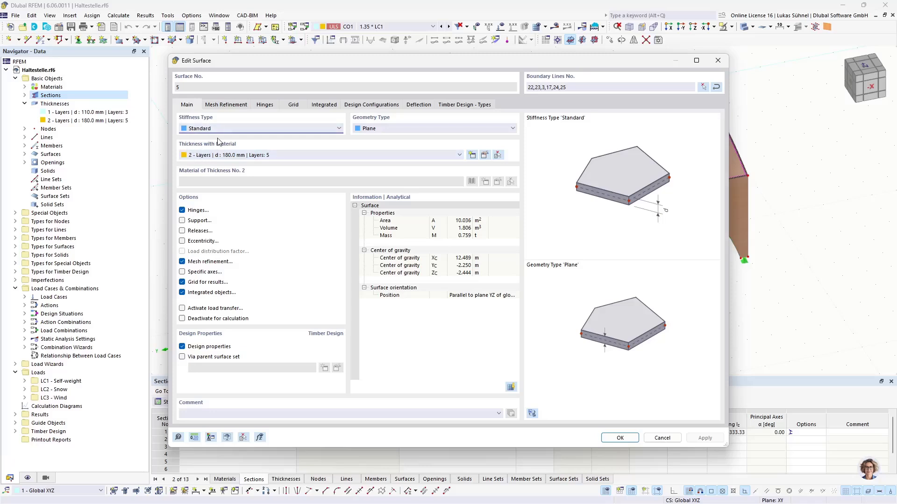
pyautogui.click(485, 157)
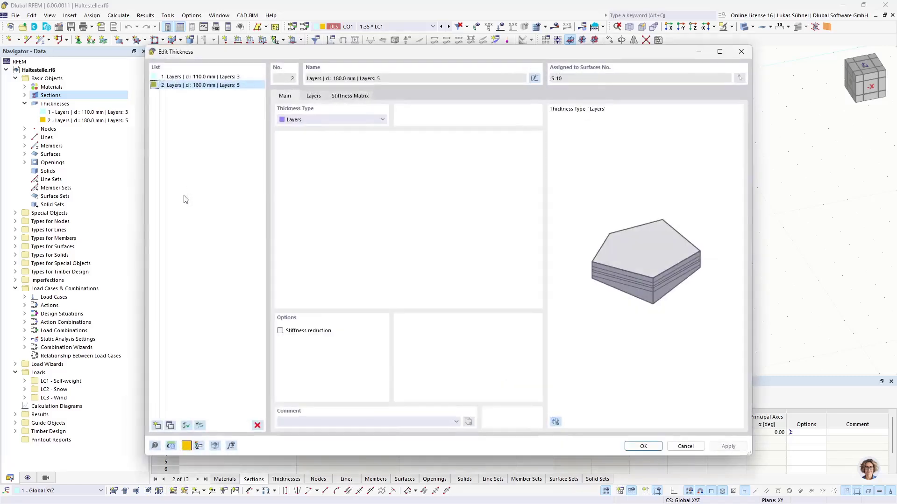
pyautogui.click(327, 121)
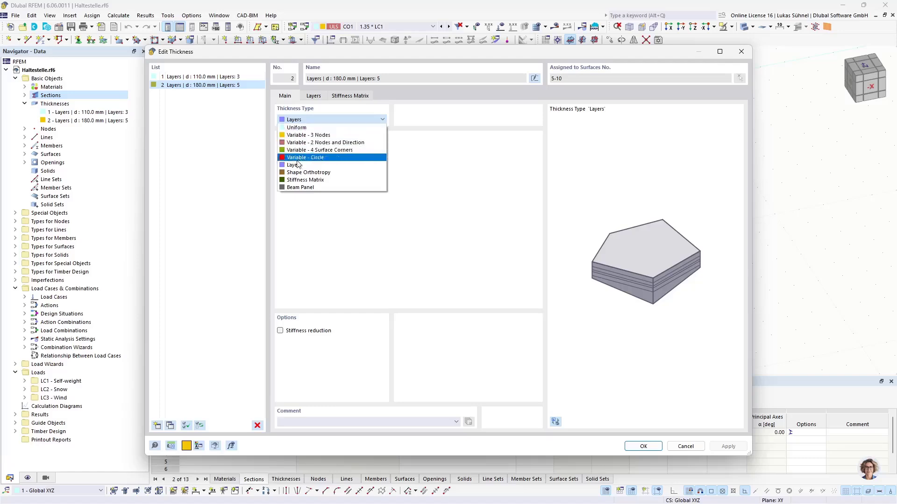
pyautogui.click(313, 97)
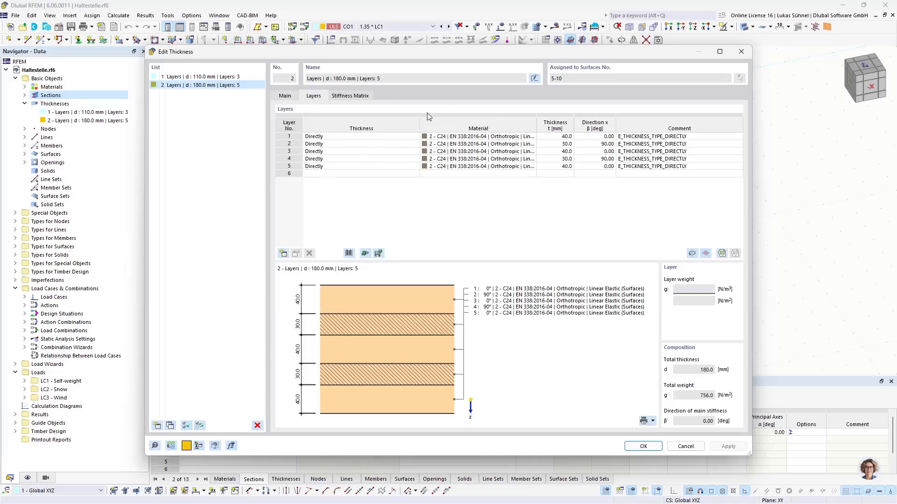
# Step: Check the first layer's material, thickness and direction, cancel the thickness and surface dialogs, and return to Grasshopper
pyautogui.click(479, 139)
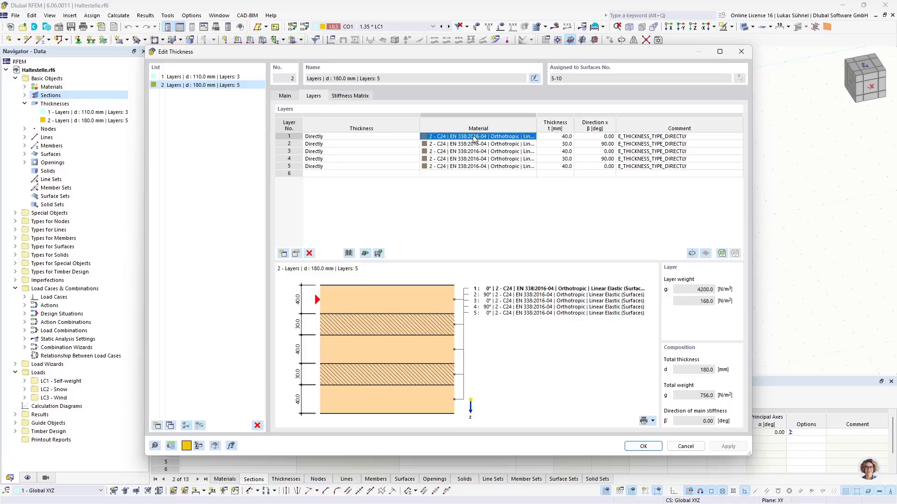
pyautogui.click(561, 137)
pyautogui.press('Tab')
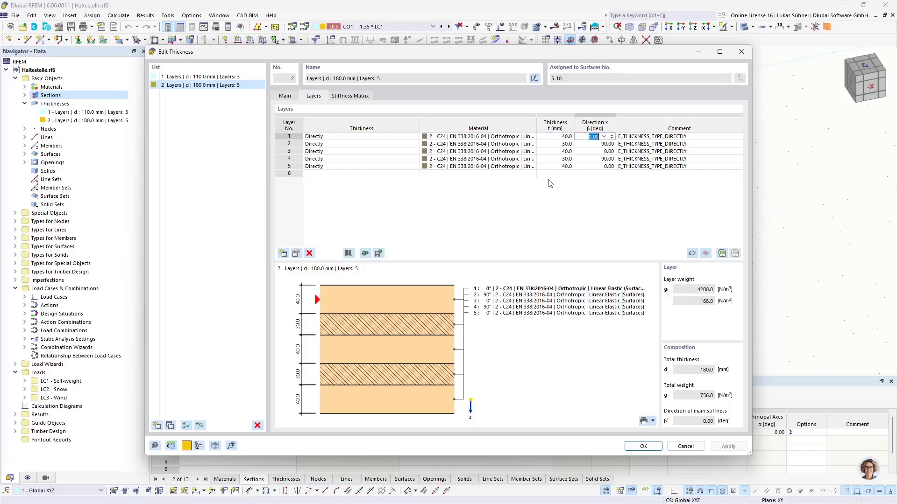
pyautogui.click(694, 451)
pyautogui.click(699, 437)
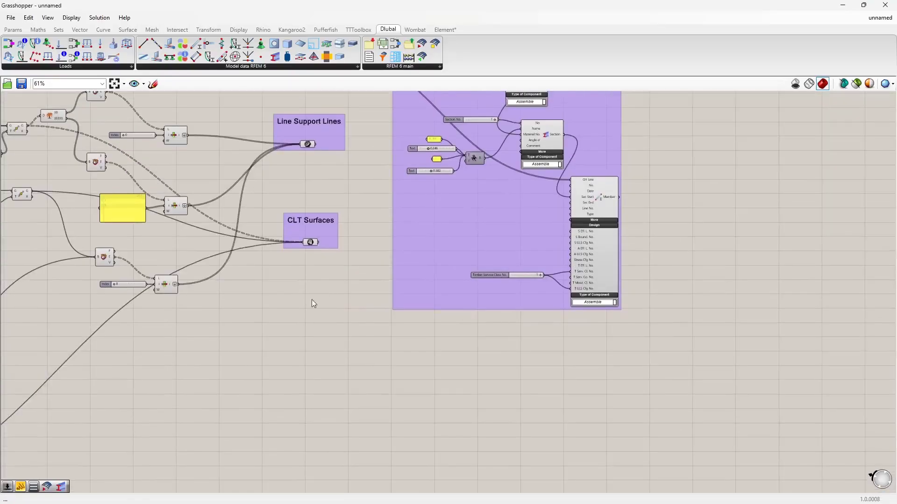
# Step: Add a Dlubal Thickness component and place it below the grouped beam components
pyautogui.moveTo(310, 303); pyautogui.dragTo(337, 159, button='right')
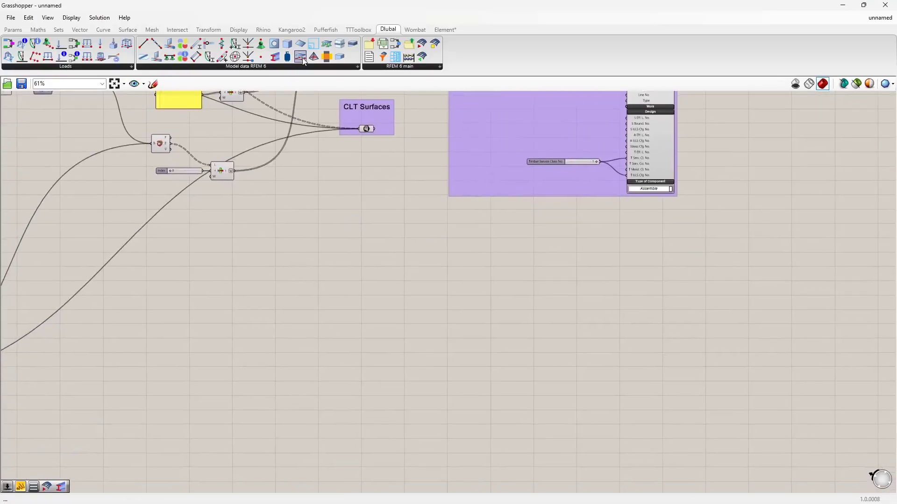
pyautogui.moveTo(342, 57); pyautogui.dragTo(417, 322)
pyautogui.moveTo(506, 278); pyautogui.dragTo(563, 277)
pyautogui.scroll(5, 562, 279)
pyautogui.moveTo(405, 296); pyautogui.dragTo(489, 336, button='right')
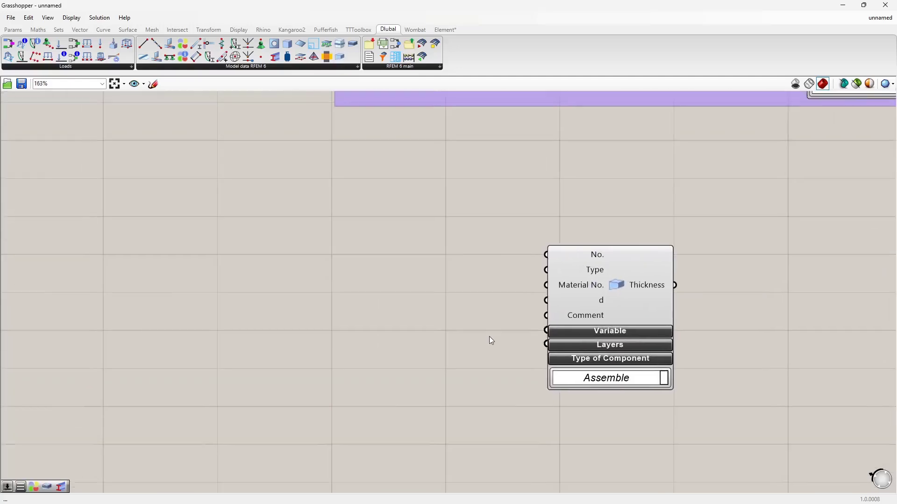
# Step: Add a number slider with value 1, connect it to the Thickness component's No. input and align it with that input
pyautogui.doubleClick(378, 231)
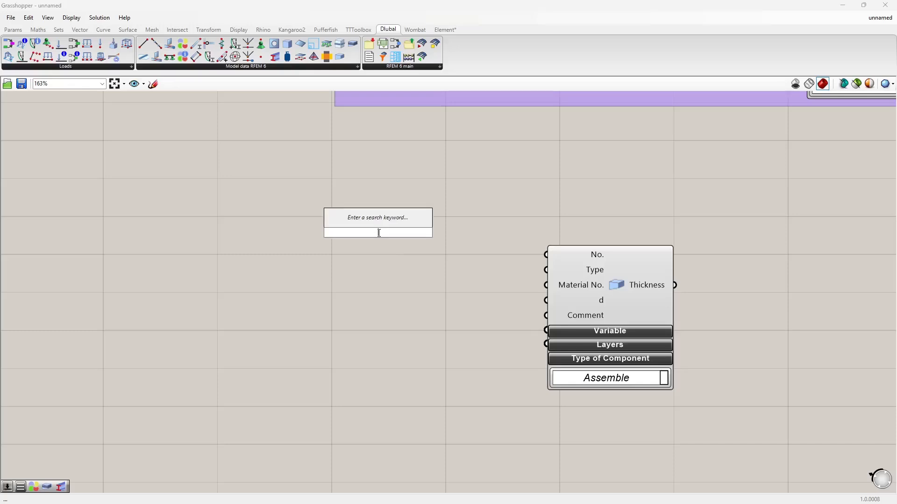
pyautogui.write('1')
pyautogui.press('Return')
pyautogui.moveTo(437, 232); pyautogui.dragTo(545, 255)
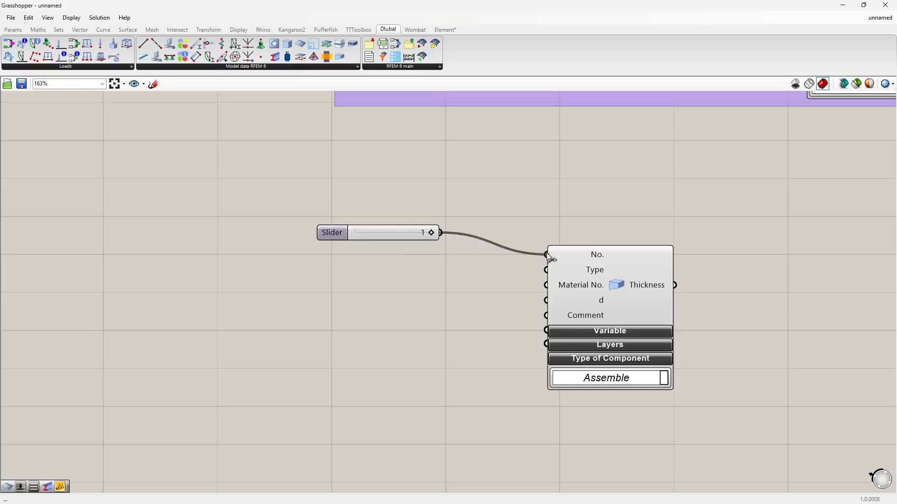
pyautogui.moveTo(404, 231); pyautogui.dragTo(419, 251)
pyautogui.moveTo(389, 304); pyautogui.dragTo(386, 265, button='right')
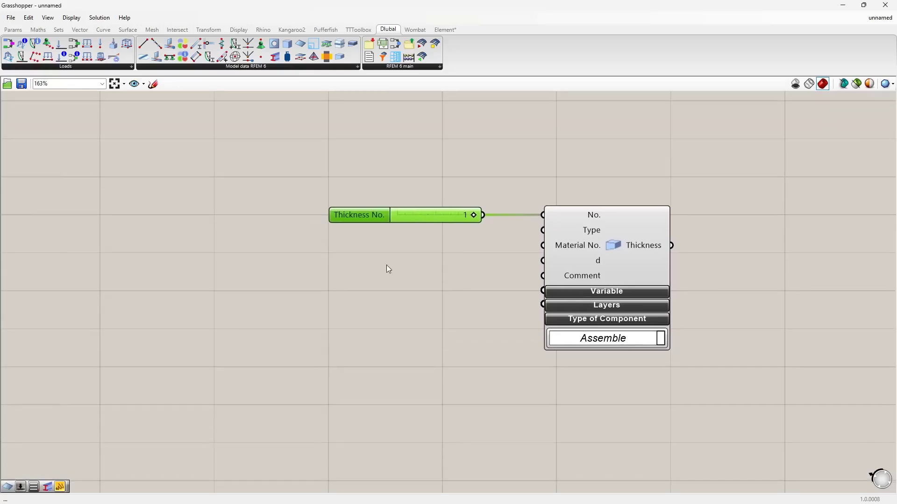
# Step: Add a value list, connect it to the Thickness component's Type input, set it to TYPE_LAYERS and place it under the number slider
pyautogui.doubleClick(373, 276)
pyautogui.write('va')
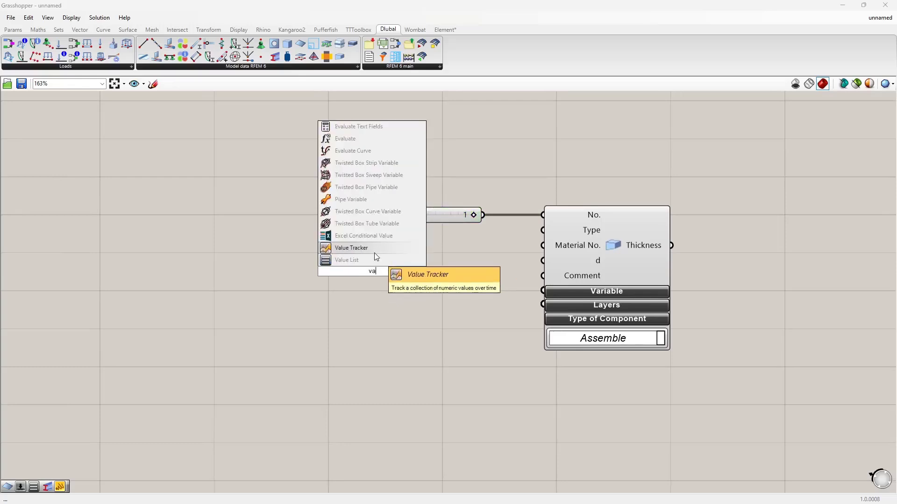
pyautogui.click(374, 261)
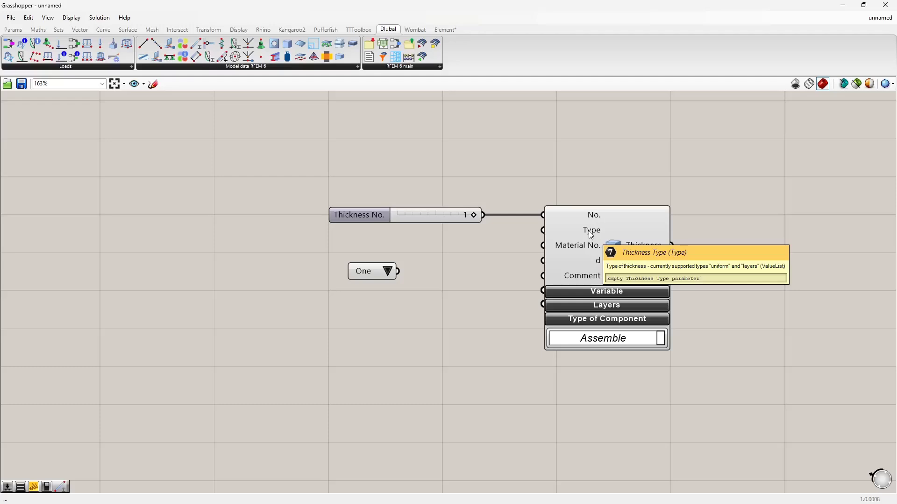
pyautogui.moveTo(397, 272); pyautogui.dragTo(542, 230)
pyautogui.moveTo(470, 276); pyautogui.dragTo(392, 259)
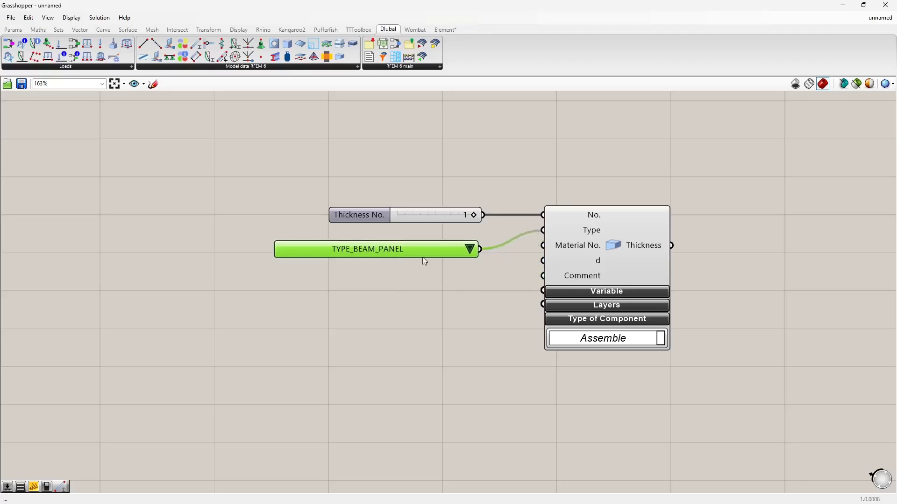
pyautogui.click(470, 249)
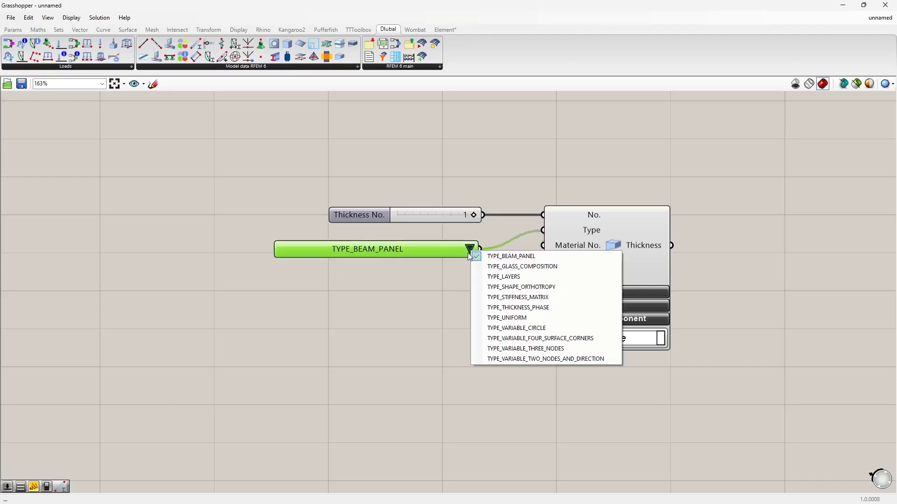
pyautogui.click(486, 276)
pyautogui.moveTo(434, 253); pyautogui.dragTo(438, 245)
pyautogui.moveTo(428, 286); pyautogui.dragTo(467, 268, button='right')
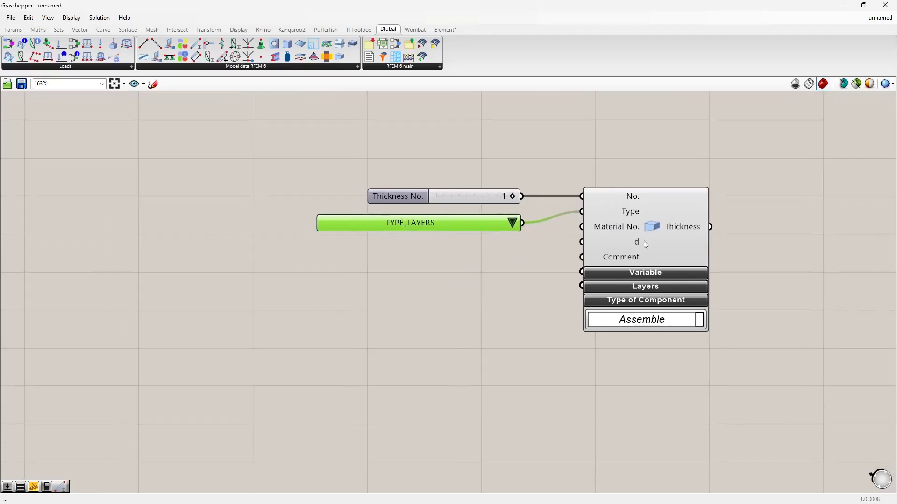
# Step: Expand the Thickness component's Layers section and add a Thickness Layers Reference Table component connected to its Layers input
pyautogui.click(629, 290)
pyautogui.moveTo(456, 336); pyautogui.dragTo(554, 262, button='right')
pyautogui.scroll(-1, 555, 262)
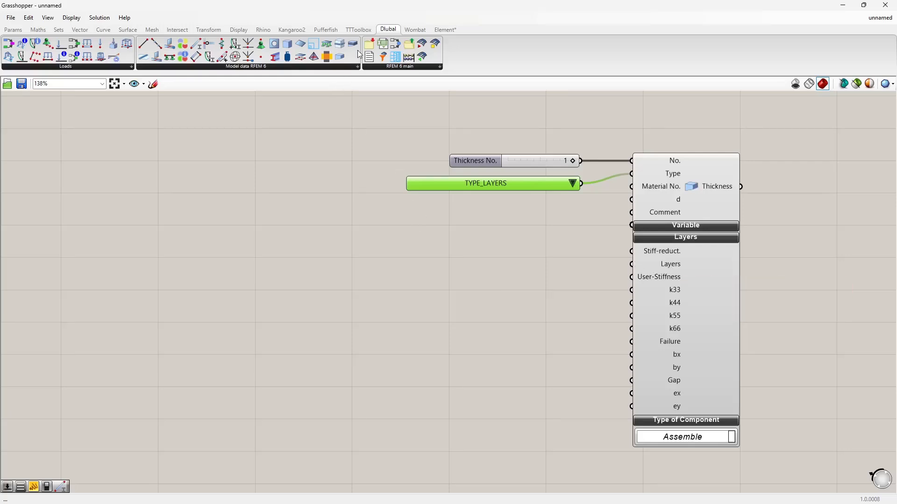
pyautogui.moveTo(349, 45); pyautogui.dragTo(324, 312)
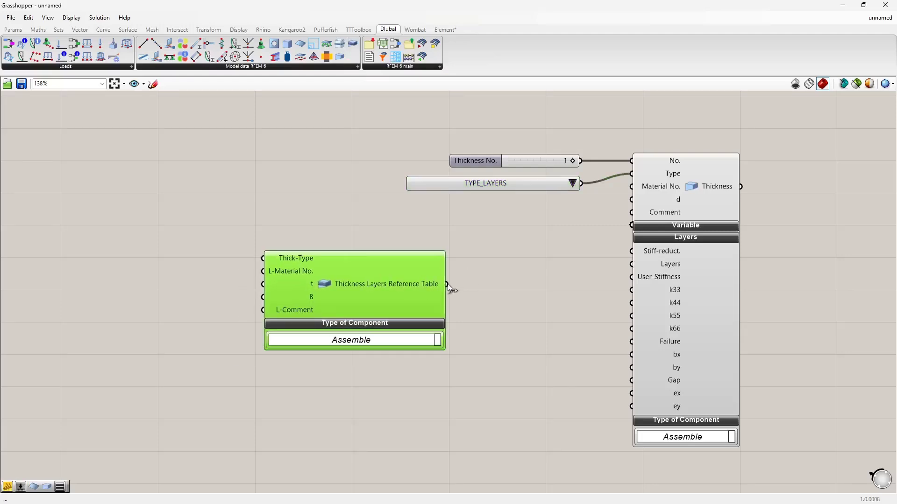
pyautogui.moveTo(447, 284); pyautogui.dragTo(631, 265)
pyautogui.moveTo(384, 290); pyautogui.dragTo(468, 272)
pyautogui.moveTo(353, 276); pyautogui.dragTo(449, 268, button='right')
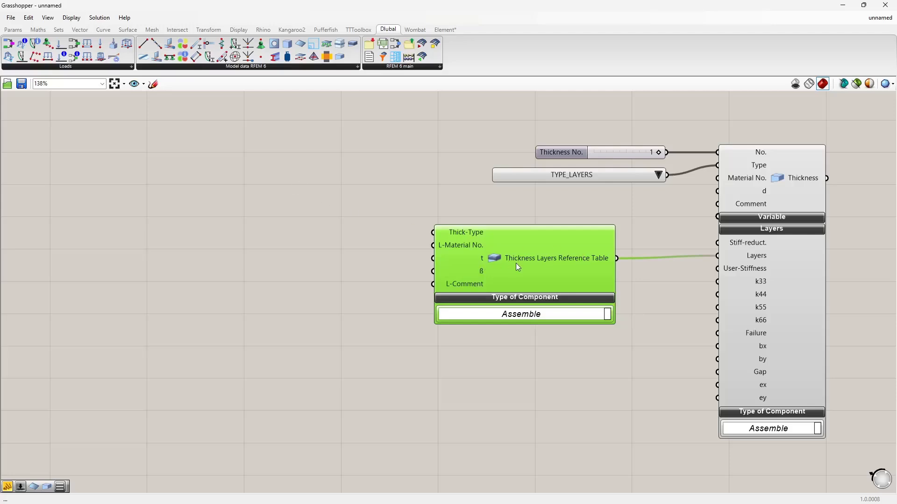
pyautogui.click(748, 272)
pyautogui.click(343, 248)
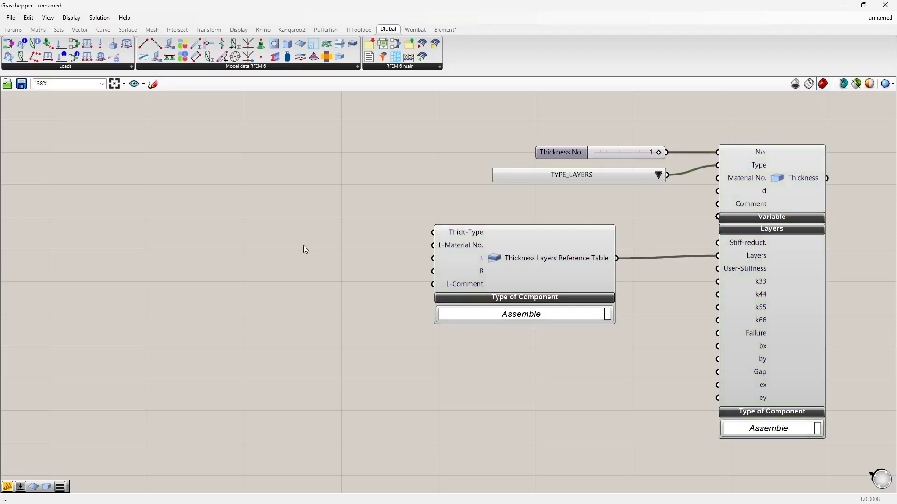
# Step: Add a number slider with value 2 and connect it to the layers table's L-Material No. input
pyautogui.doubleClick(281, 251)
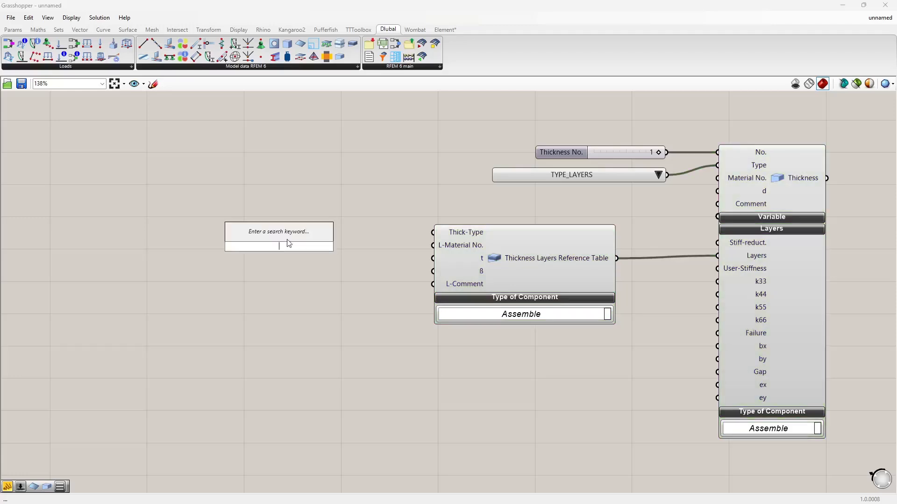
pyautogui.write('slider')
pyautogui.press('Return')
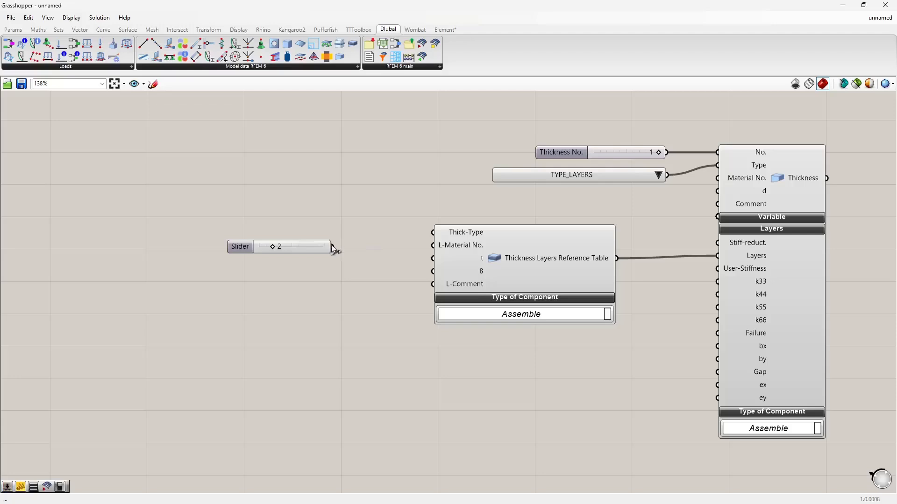
pyautogui.moveTo(332, 247); pyautogui.dragTo(430, 249)
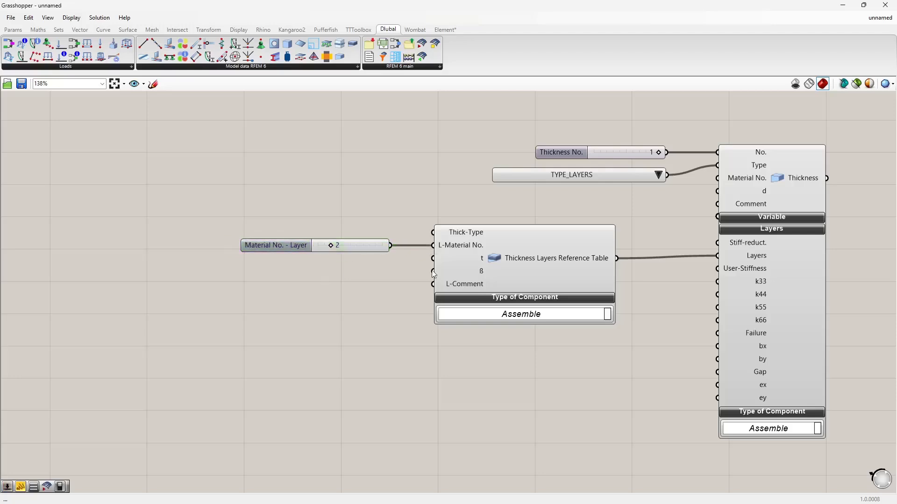
# Step: Add a panel listing 0.4, 0.3 and 0.4 as separate items and connect it to the layers table's t input
pyautogui.doubleClick(254, 275)
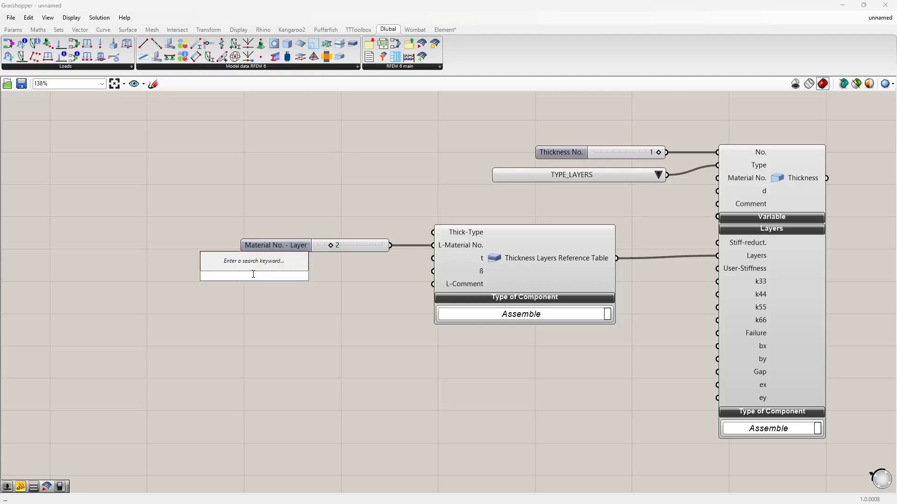
pyautogui.write('panel')
pyautogui.press('Return')
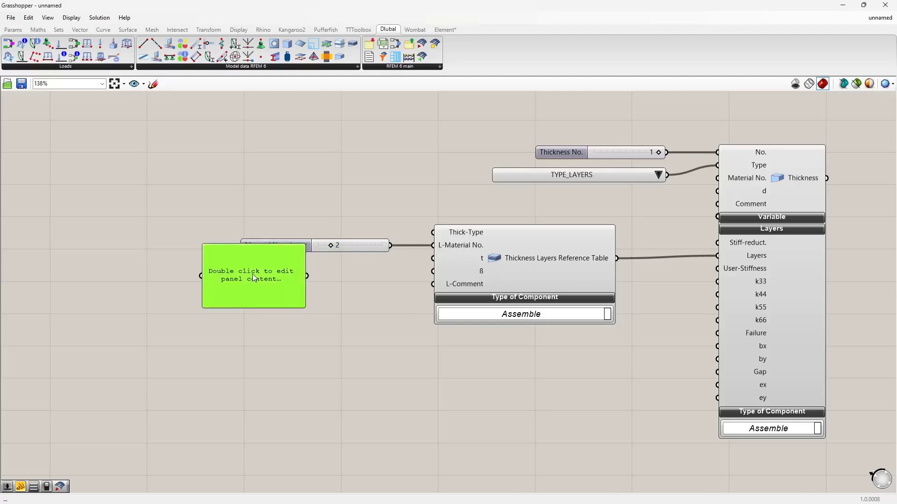
pyautogui.moveTo(253, 278); pyautogui.dragTo(239, 291, button='right')
pyautogui.doubleClick(240, 288)
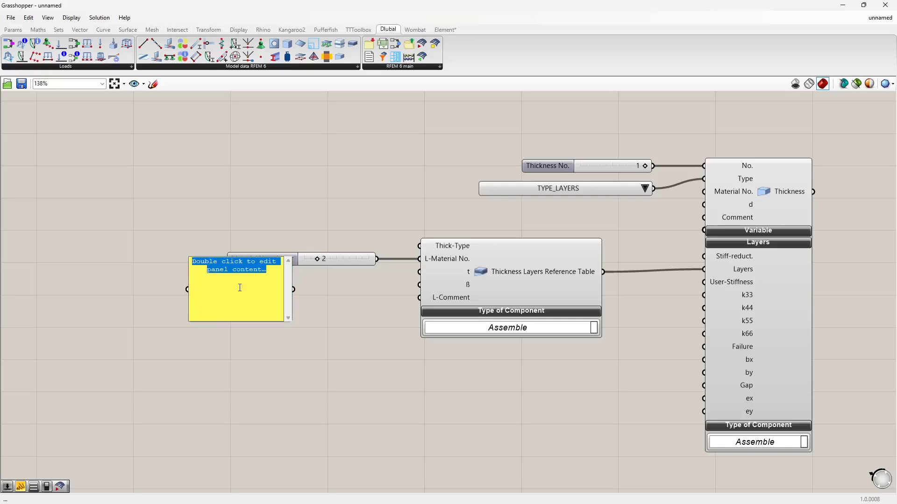
pyautogui.write('0.4')
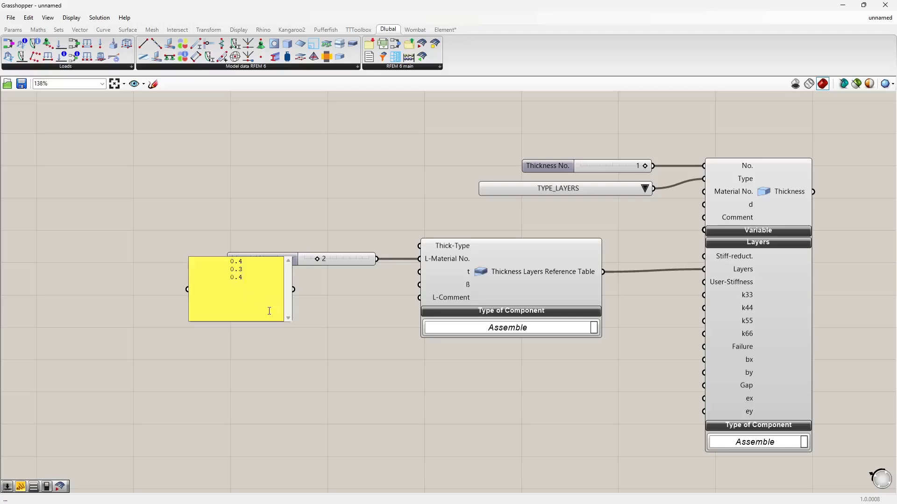
pyautogui.click(353, 347)
pyautogui.rightClick(251, 276)
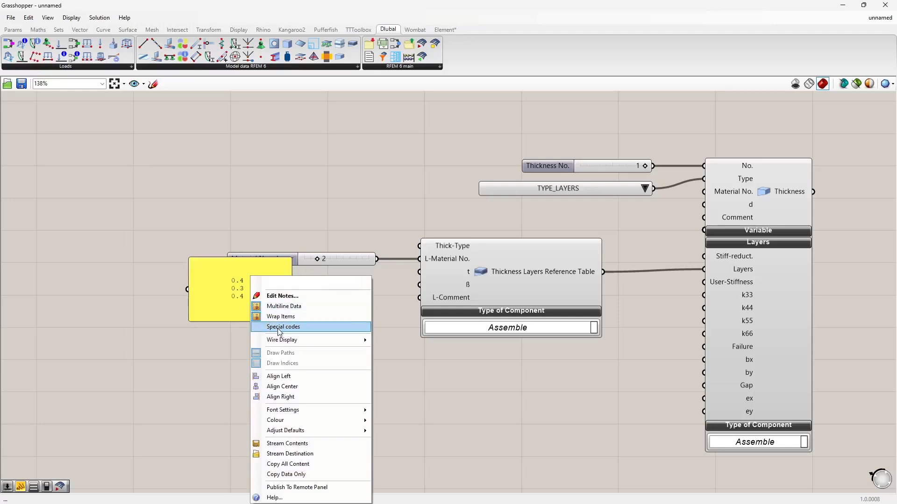
pyautogui.click(284, 306)
pyautogui.moveTo(285, 309); pyautogui.dragTo(419, 272)
# Step: Duplicate the layer thickness panel, connect the copy to the ß input and set its items to 0, 0.5*Pi and 0
pyautogui.moveTo(264, 315); pyautogui.dragTo(419, 284)
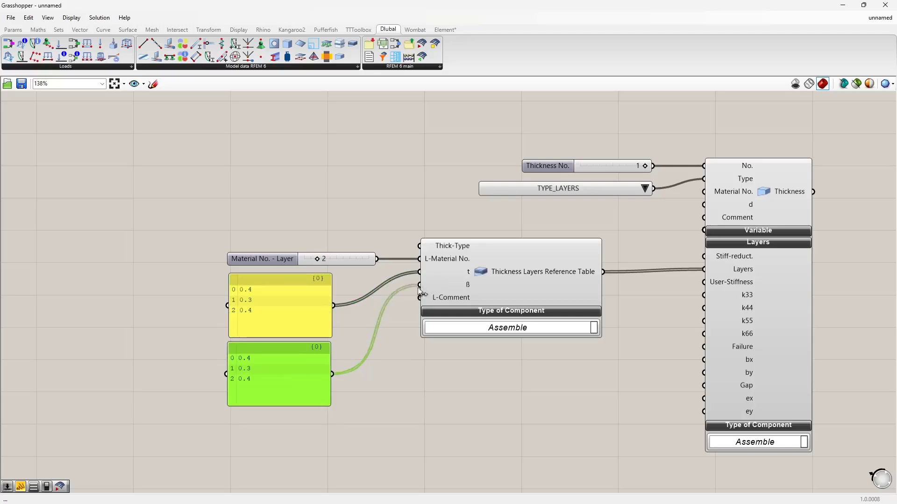
pyautogui.doubleClick(281, 382)
pyautogui.write('0 ')
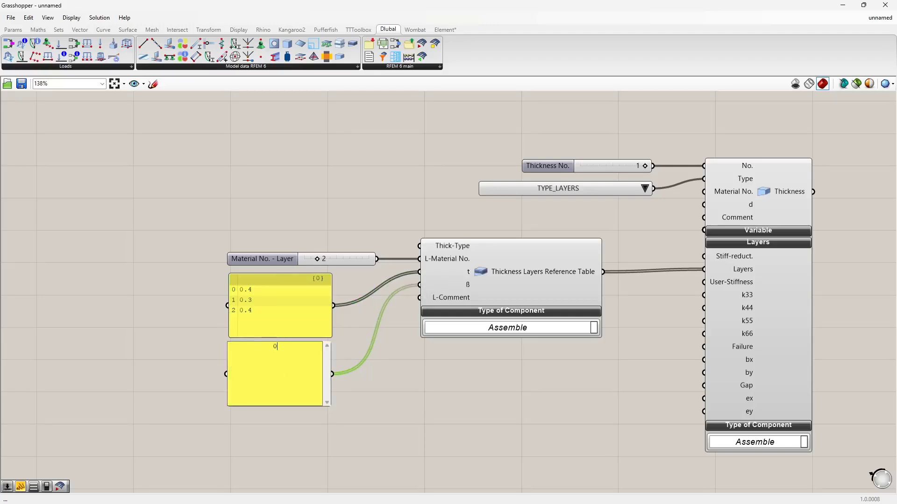
pyautogui.write('0.5*Pi')
pyautogui.write(' 0')
pyautogui.click(379, 409)
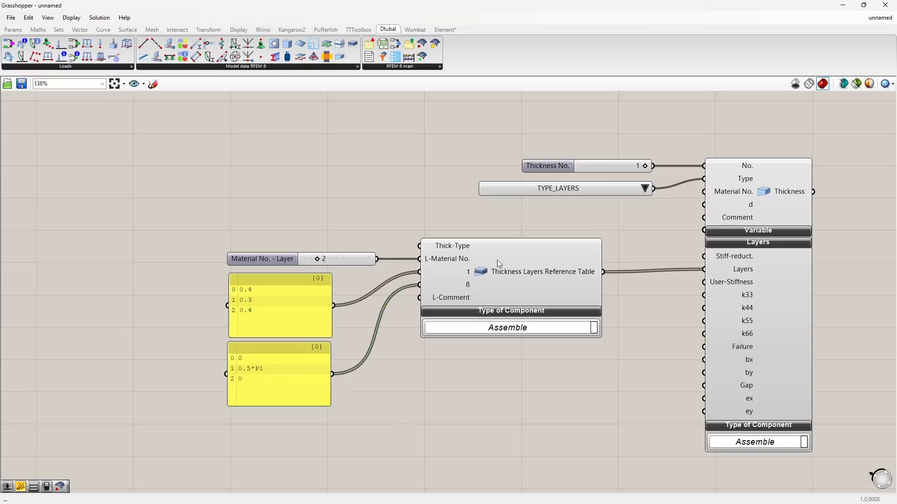
# Step: Switch to the RFEM reference model, examine thickness 1's layers and stiffness reduction options, cancel the dialog and return to Grasshopper
pyautogui.moveTo(465, 344); pyautogui.dragTo(317, 306, button='right')
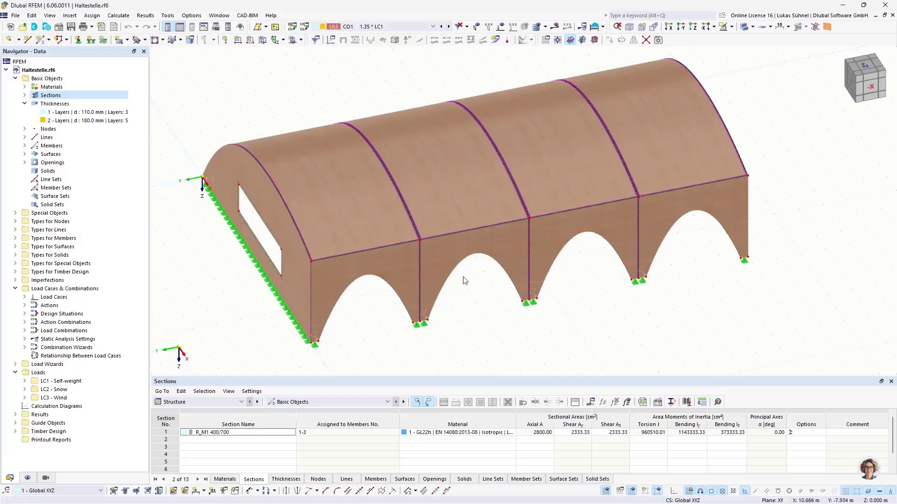
pyautogui.doubleClick(70, 112)
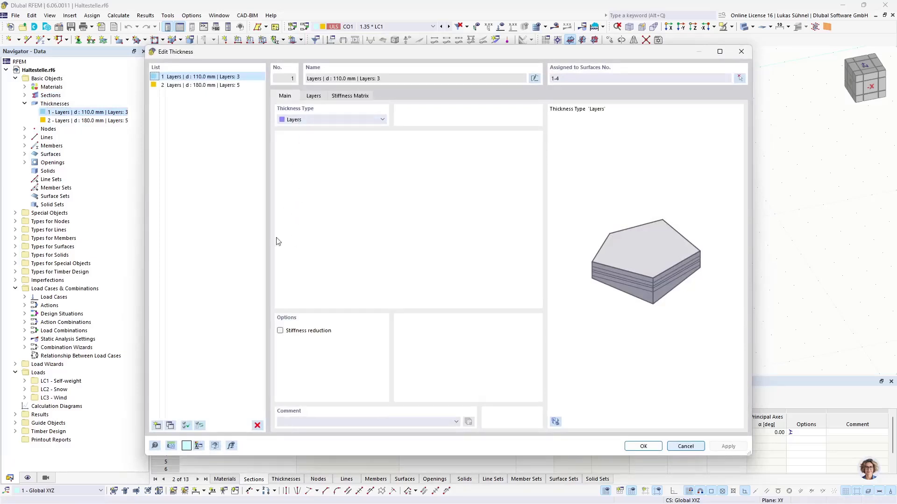
pyautogui.click(280, 330)
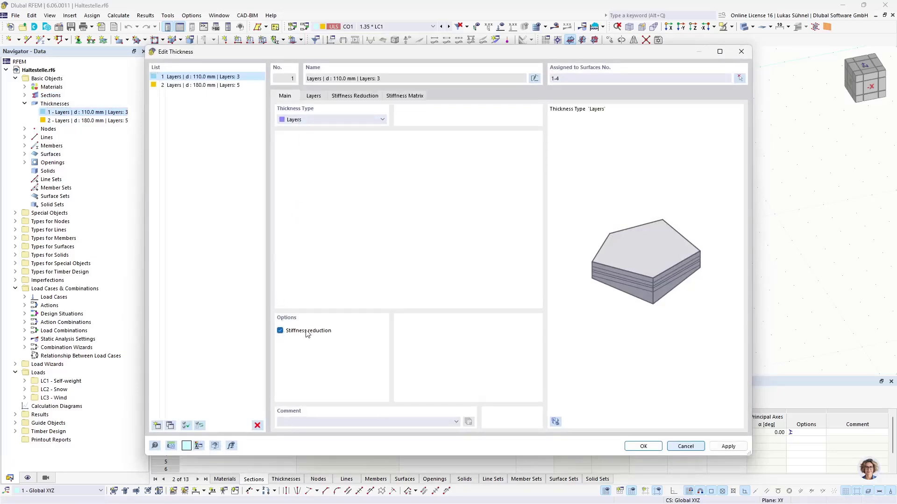
pyautogui.click(348, 95)
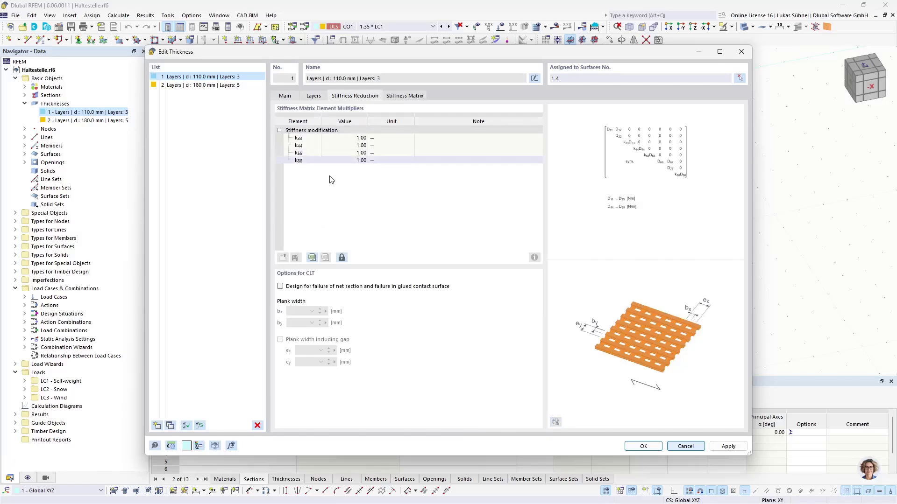
pyautogui.click(313, 96)
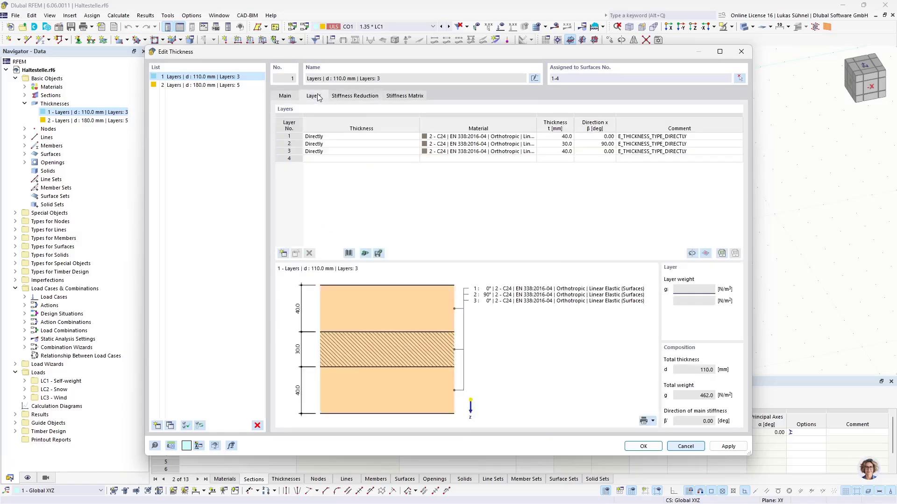
pyautogui.click(286, 96)
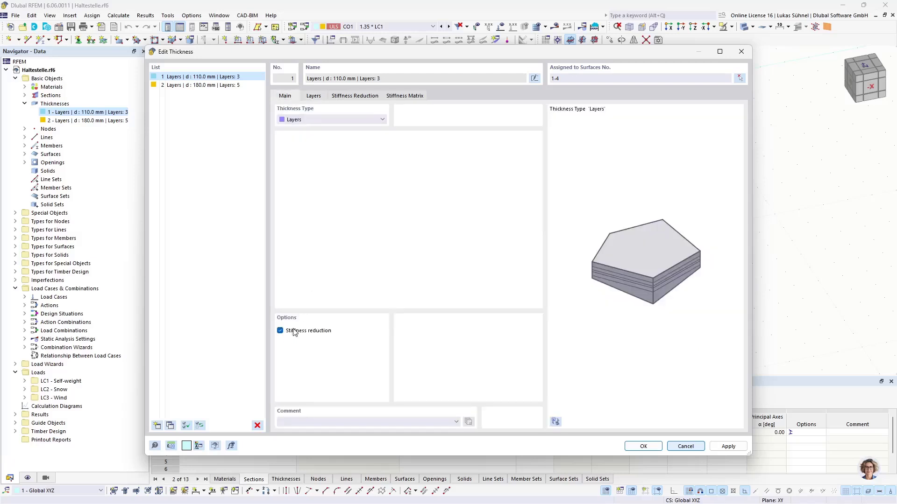
pyautogui.click(370, 97)
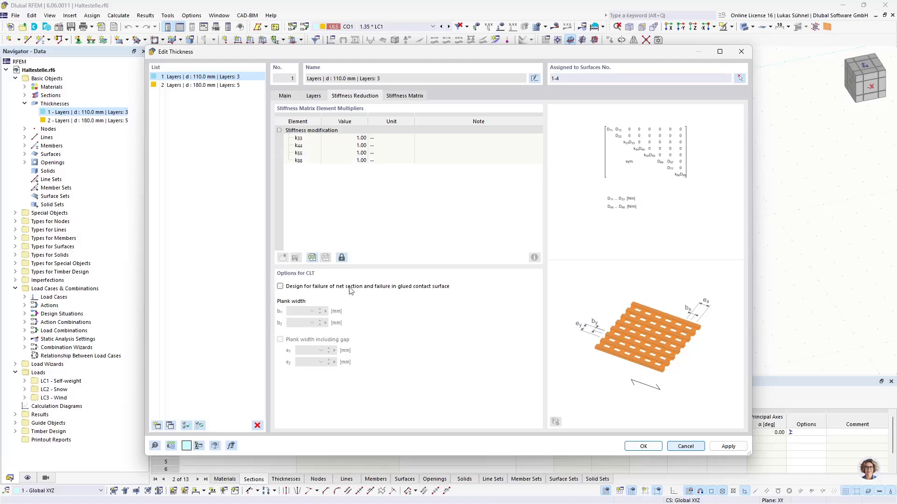
pyautogui.click(684, 446)
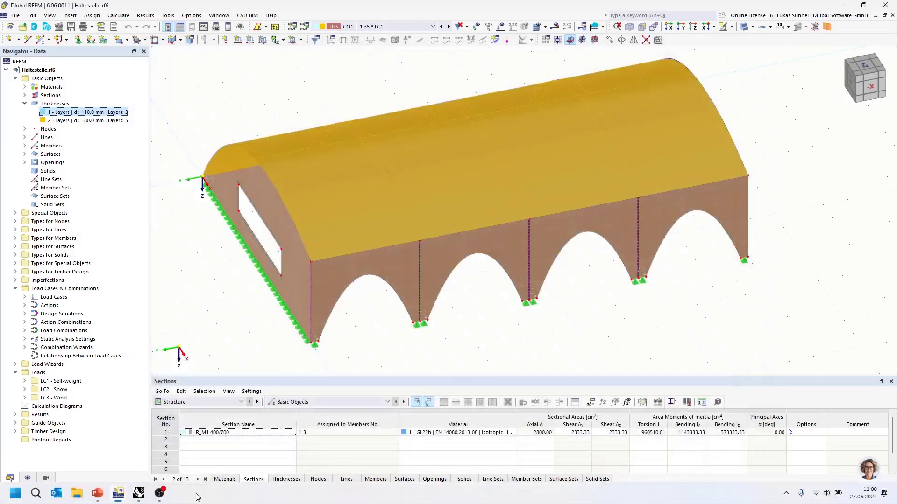
pyautogui.click(140, 493)
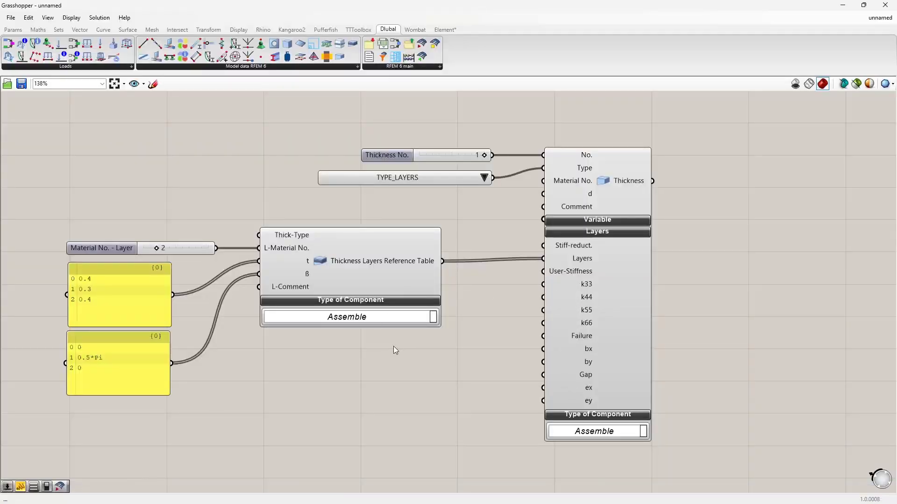
# Step: Add a Dlubal Surface component beside the Thickness component, connect Thickness to its Thickness No. input and align the two
pyautogui.scroll(-3, 395, 350)
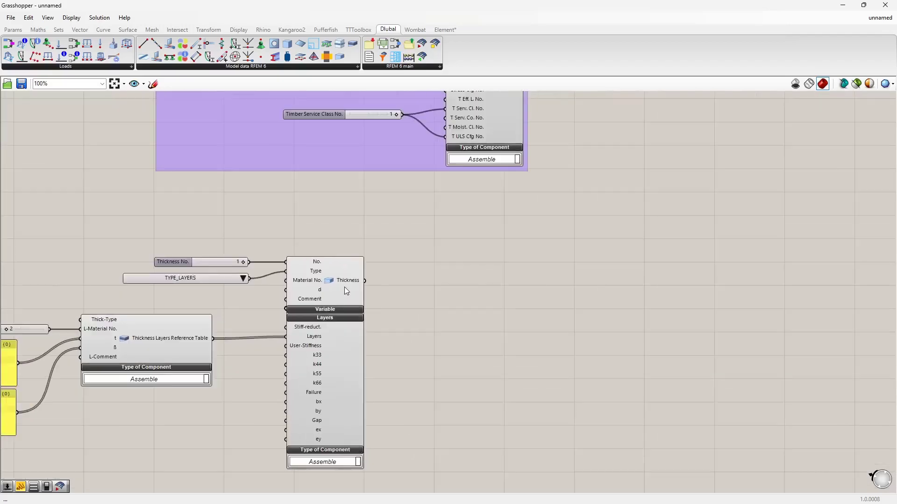
pyautogui.scroll(-3, 508, 275)
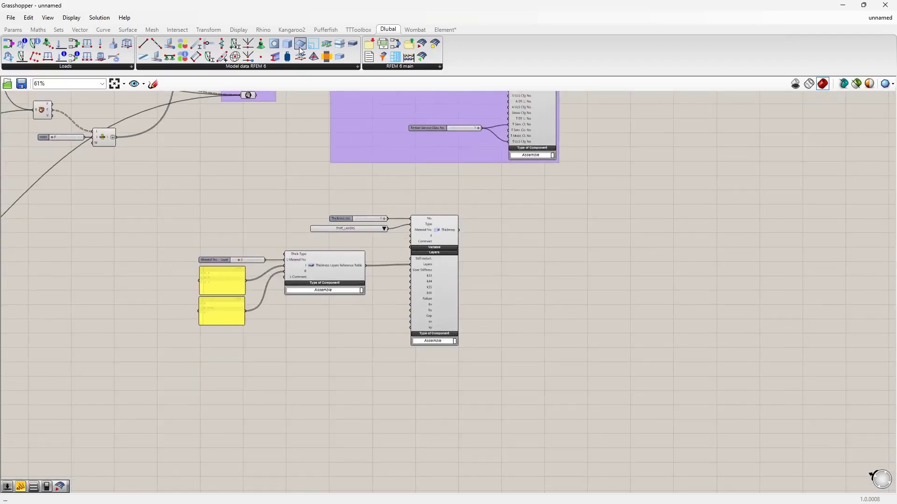
pyautogui.moveTo(600, 287); pyautogui.dragTo(568, 254)
pyautogui.scroll(4, 486, 227)
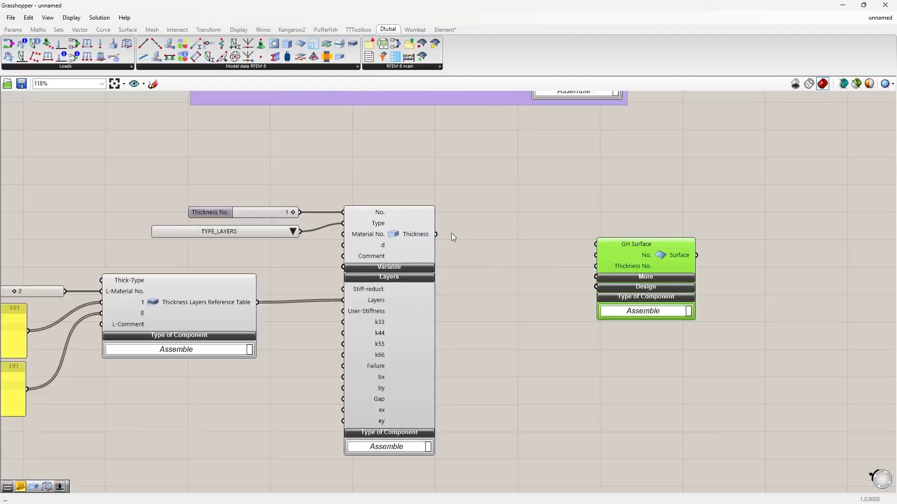
pyautogui.moveTo(434, 235); pyautogui.dragTo(627, 226)
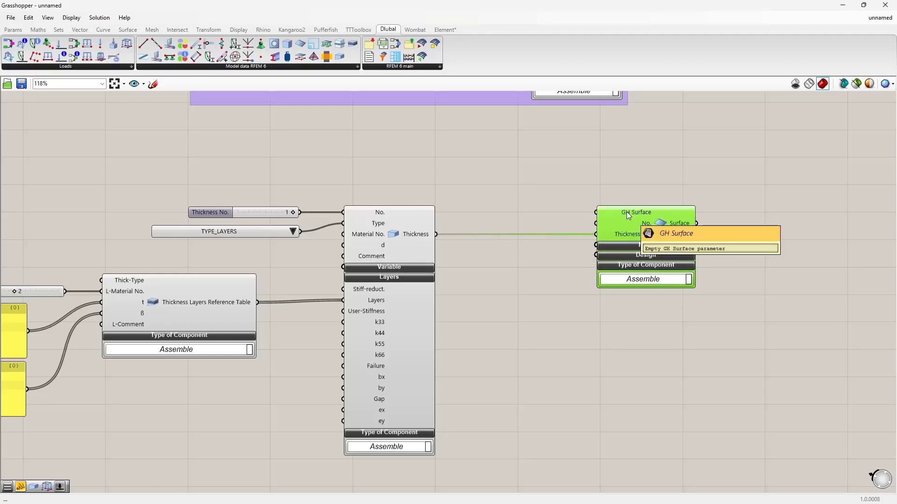
# Step: Show the Rhino model beside the Grasshopper canvas and highlight the geometry held by the CLT Surfaces parameter
pyautogui.scroll(-4, 467, 229)
pyautogui.moveTo(324, 207); pyautogui.dragTo(404, 353, button='right')
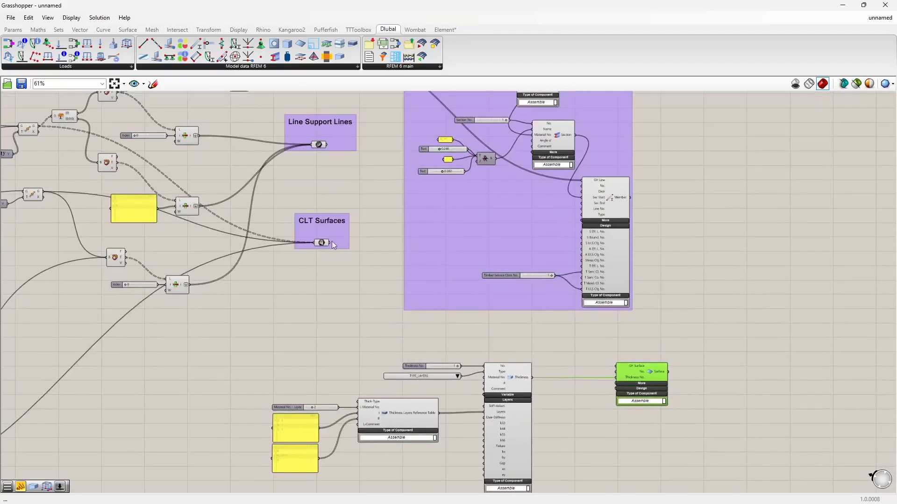
pyautogui.scroll(2, 322, 231)
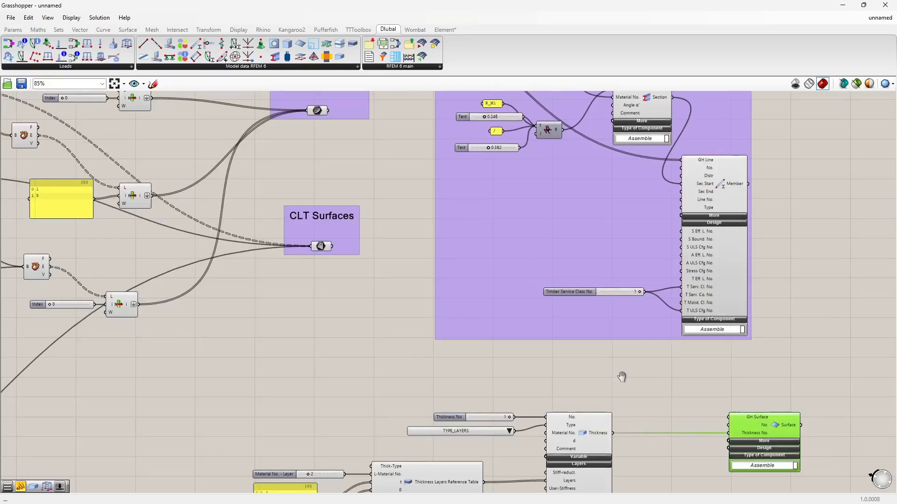
pyautogui.moveTo(605, 445); pyautogui.dragTo(582, 362, button='right')
pyautogui.click(560, 352)
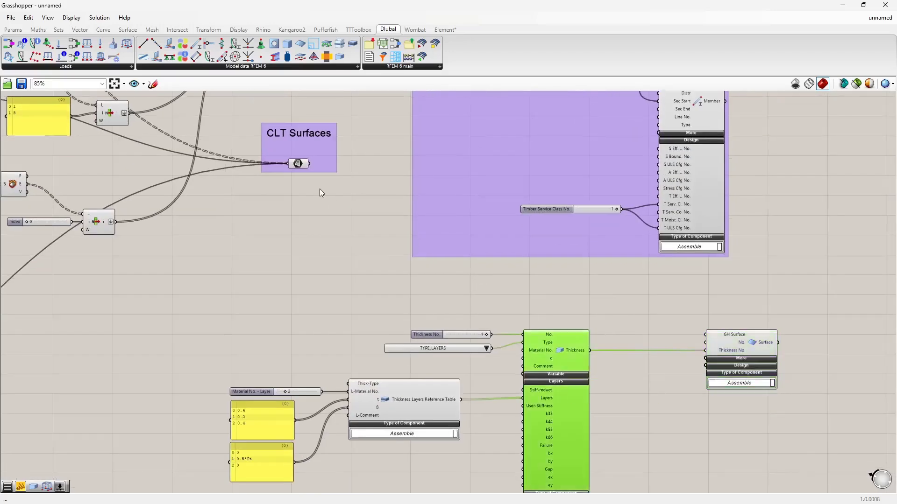
pyautogui.click(298, 165)
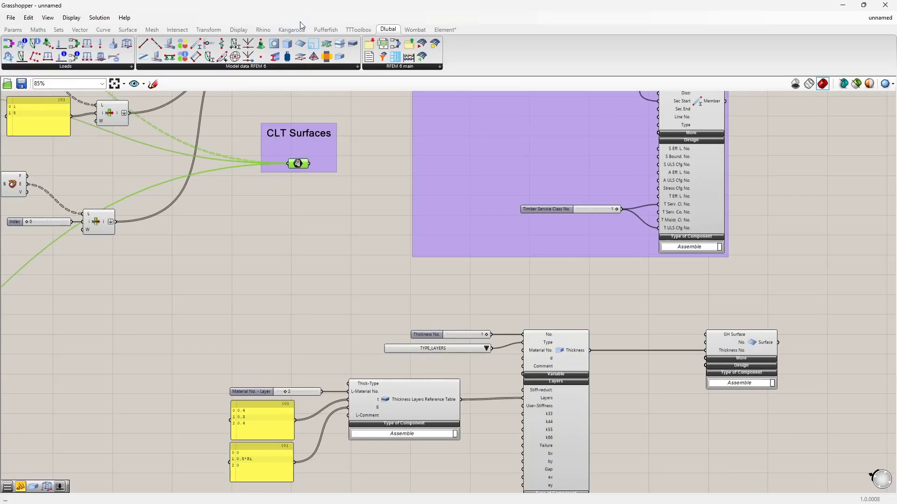
pyautogui.moveTo(300, 13); pyautogui.dragTo(894, 127)
pyautogui.click(761, 185)
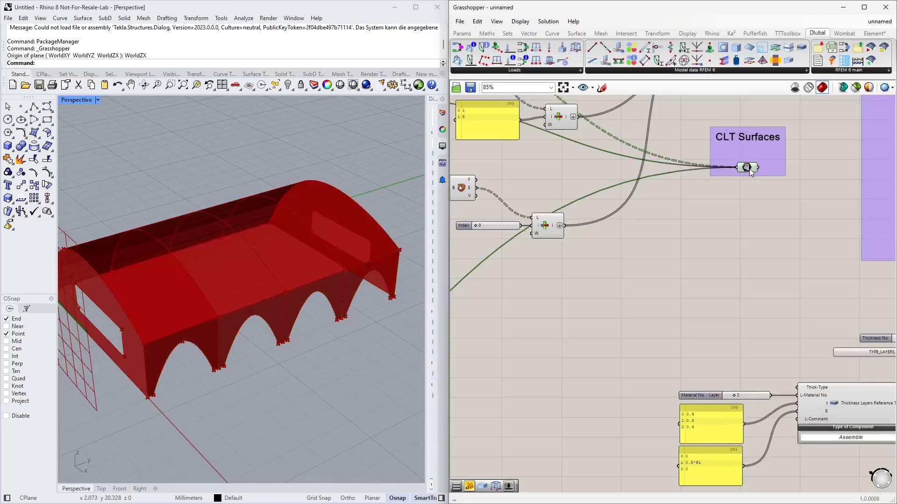
pyautogui.click(747, 168)
pyautogui.moveTo(744, 180); pyautogui.dragTo(545, 241, button='right')
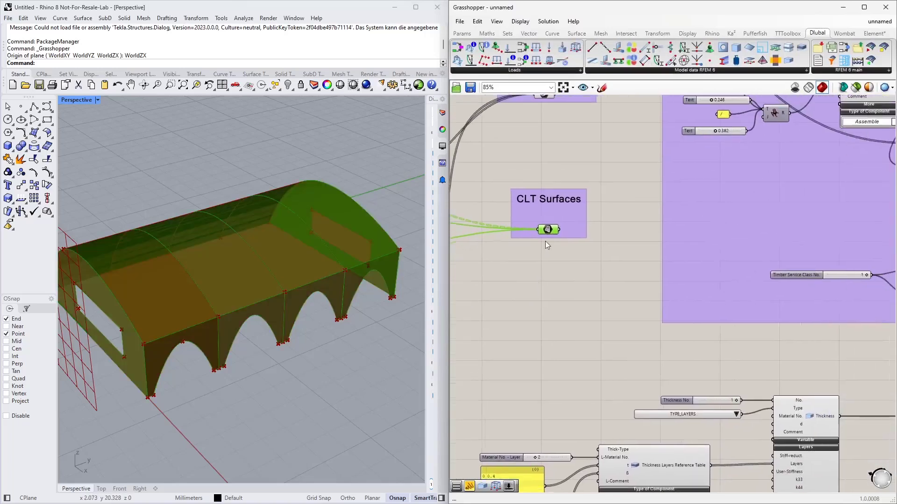
# Step: Inspect the CLT Surfaces parameter's data tree branches in a temporary, enlarged panel and delete the panel
pyautogui.click(473, 35)
pyautogui.moveTo(579, 60); pyautogui.dragTo(641, 284)
pyautogui.scroll(4, 568, 238)
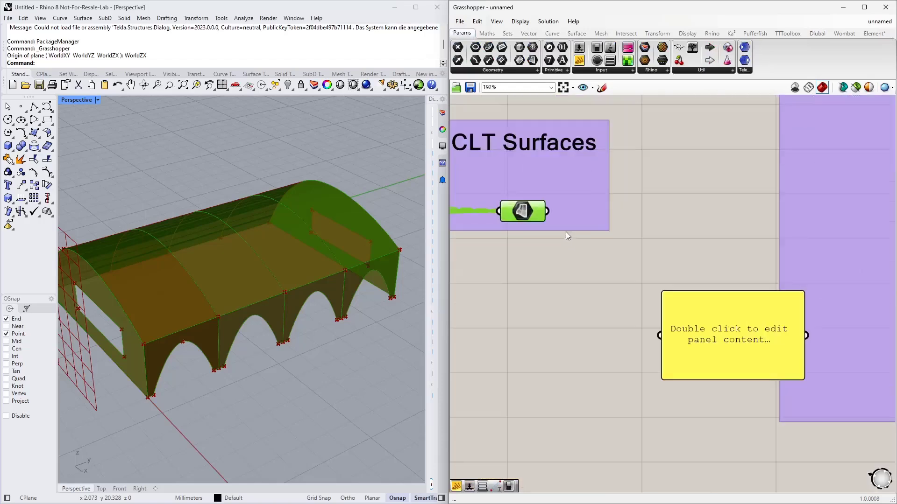
pyautogui.moveTo(549, 214); pyautogui.dragTo(659, 335)
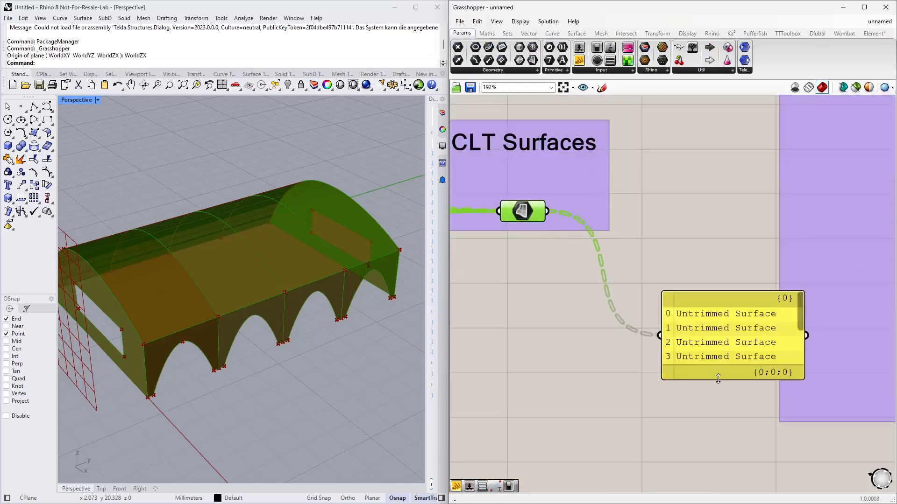
pyautogui.moveTo(718, 378); pyautogui.dragTo(669, 264)
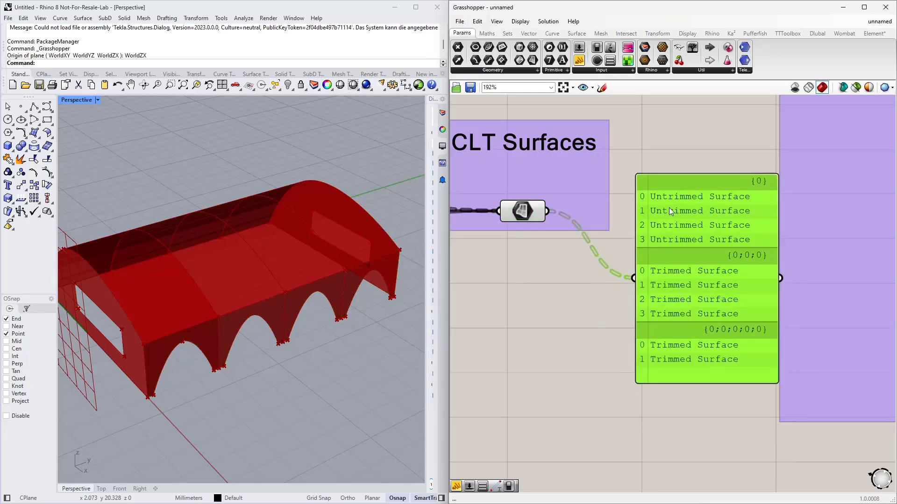
pyautogui.press('Delete')
# Step: Add an Explode Tree component, connect the CLT Surfaces parameter to it and match its outputs to the three tree branches
pyautogui.doubleClick(589, 308)
pyautogui.write('explode tre')
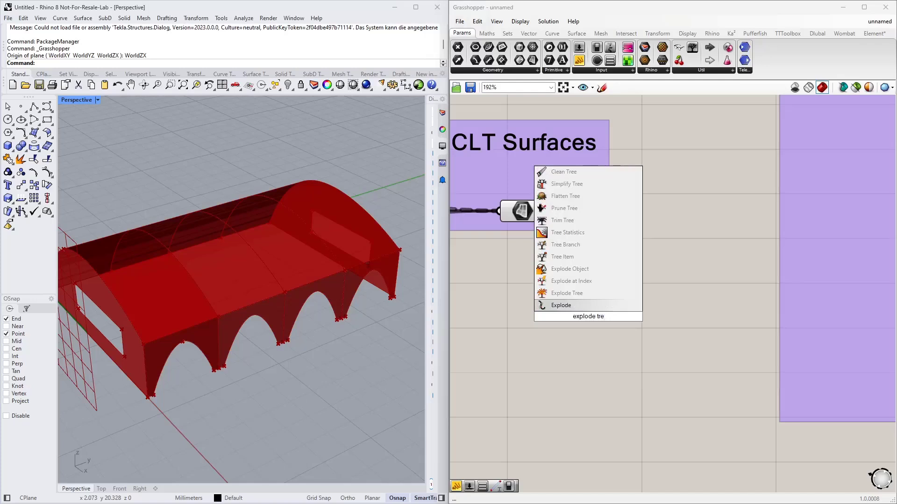
pyautogui.click(585, 294)
pyautogui.moveTo(545, 211); pyautogui.dragTo(557, 317)
pyautogui.scroll(5, 587, 321)
pyautogui.click(593, 351)
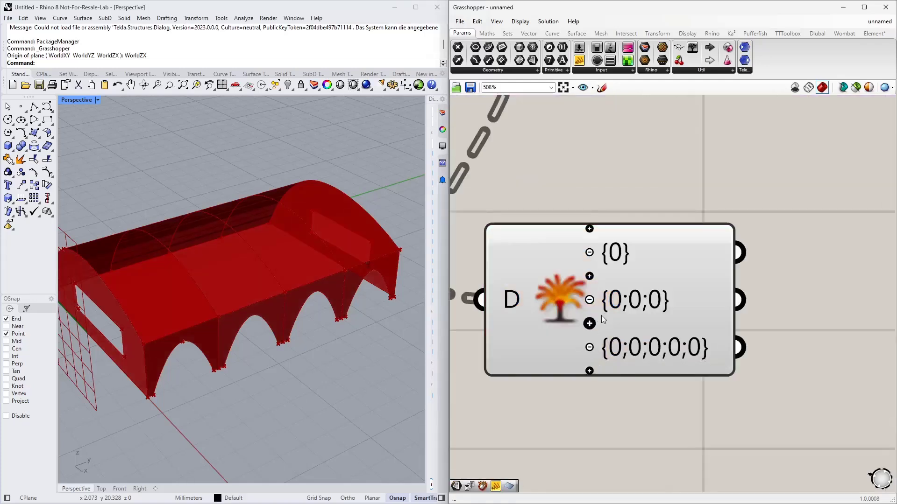
# Step: Move Explode Tree below the layer panels and connect its {0} output to the Surface component's GH Surface input
pyautogui.scroll(-10, 607, 271)
pyautogui.moveTo(622, 261); pyautogui.dragTo(607, 322)
pyautogui.moveTo(633, 301); pyautogui.dragTo(624, 186, button='right')
pyautogui.moveTo(623, 186); pyautogui.dragTo(491, 443)
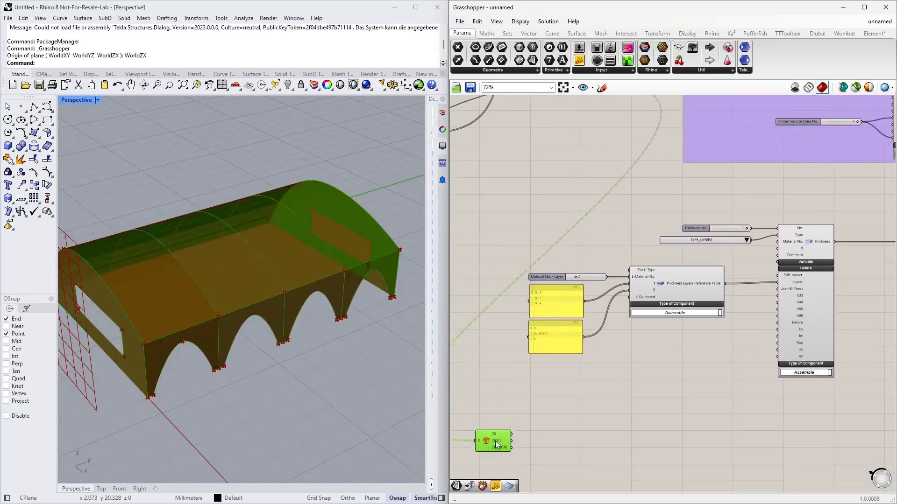
pyautogui.scroll(-2, 538, 355)
pyautogui.moveTo(525, 324); pyautogui.dragTo(561, 345, button='right')
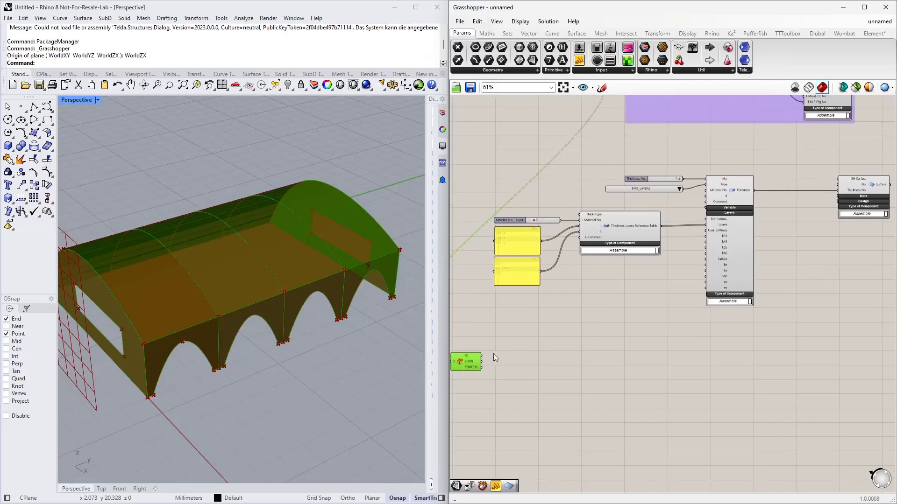
pyautogui.moveTo(481, 357); pyautogui.dragTo(876, 188)
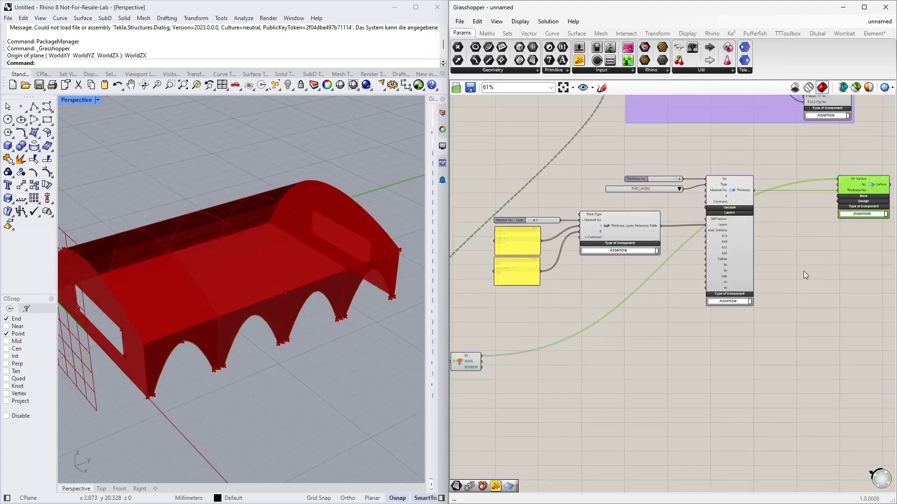
pyautogui.click(836, 264)
# Step: Shift the whole thickness definition downward as a group and move Explode Tree further down below it
pyautogui.moveTo(837, 264); pyautogui.dragTo(750, 318, button='right')
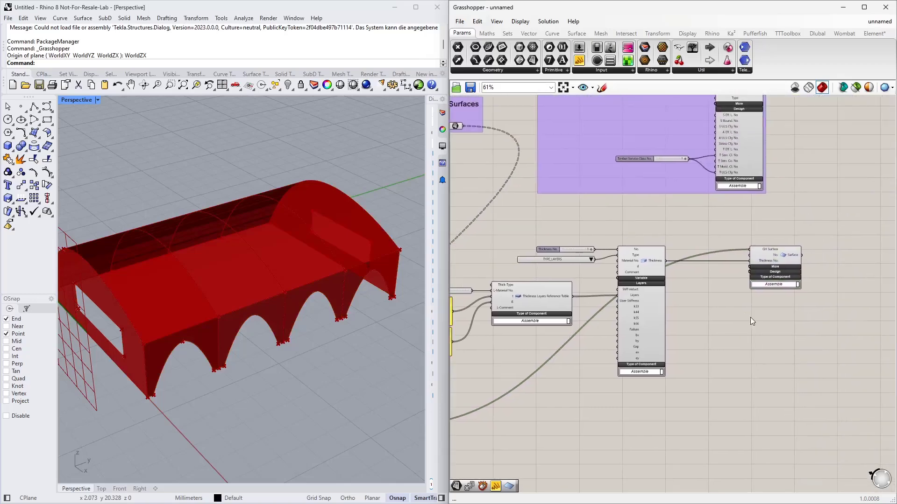
pyautogui.scroll(-3, 751, 318)
pyautogui.moveTo(703, 355); pyautogui.dragTo(493, 243)
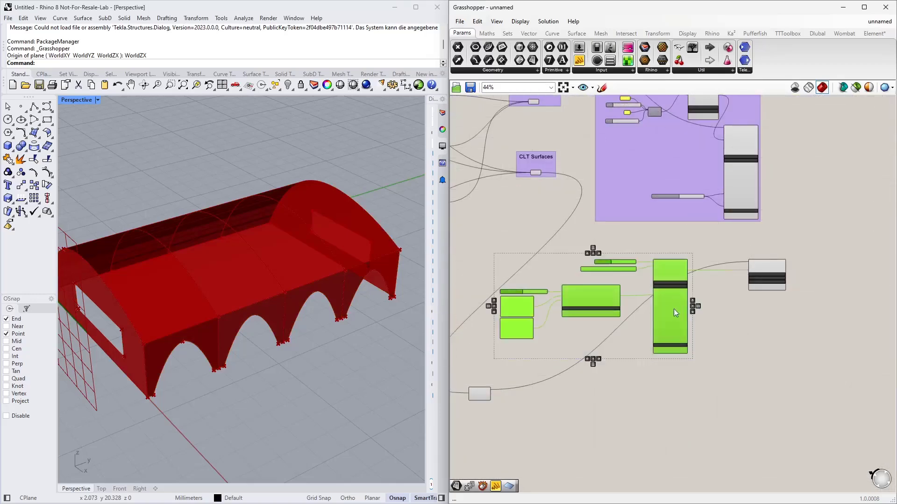
pyautogui.moveTo(675, 312); pyautogui.dragTo(682, 370)
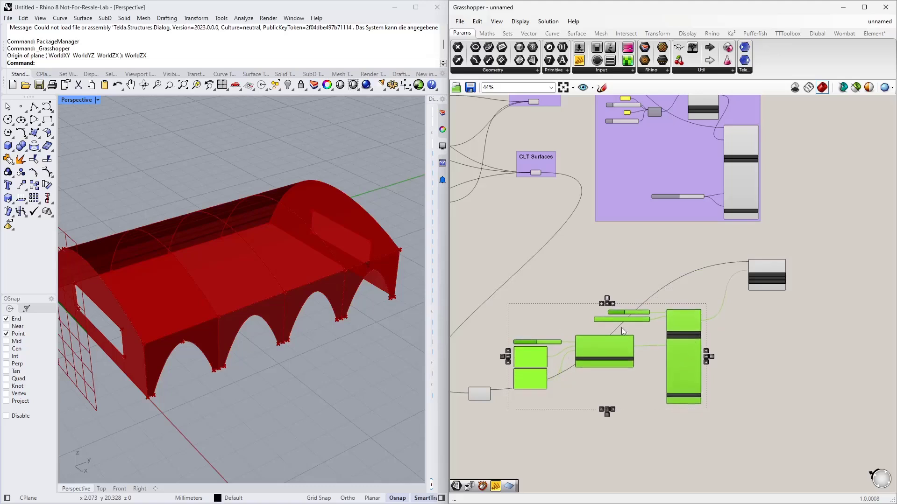
pyautogui.moveTo(484, 394); pyautogui.dragTo(469, 440)
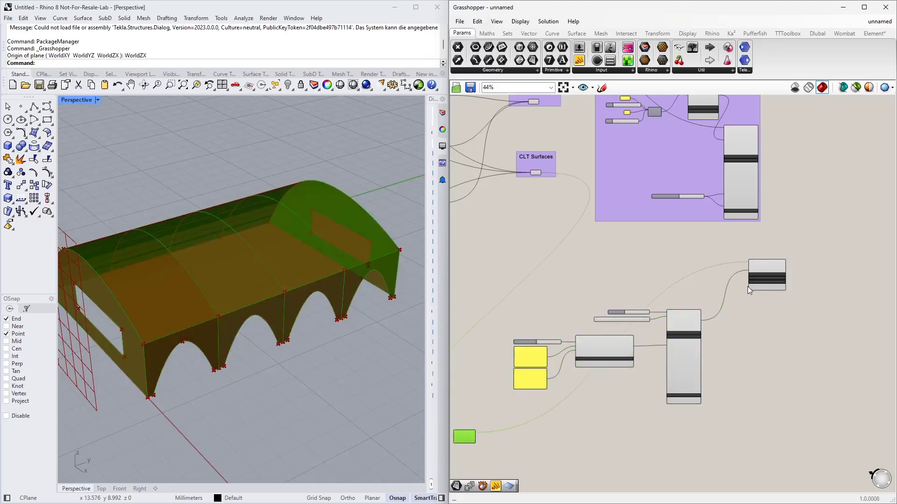
# Step: Add a Series component in the free space above the Thickness component
pyautogui.scroll(2, 755, 271)
pyautogui.scroll(2, 622, 248)
pyautogui.doubleClick(582, 251)
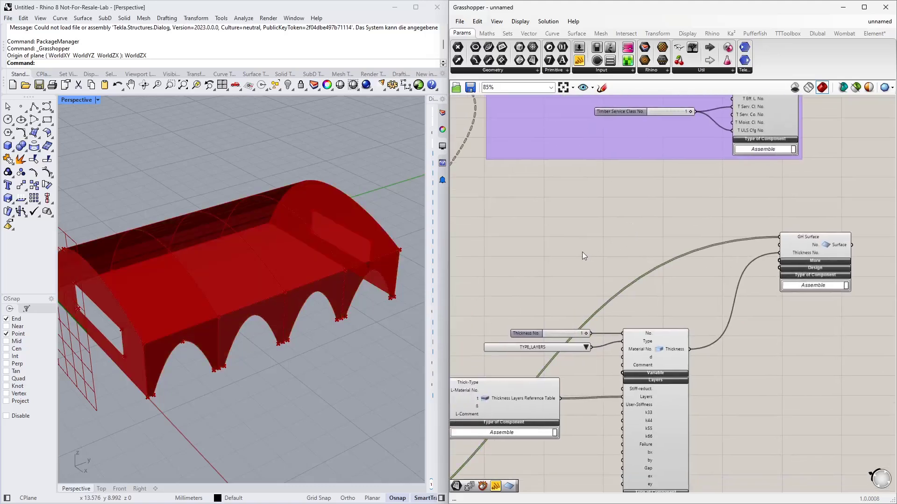
pyautogui.write('series')
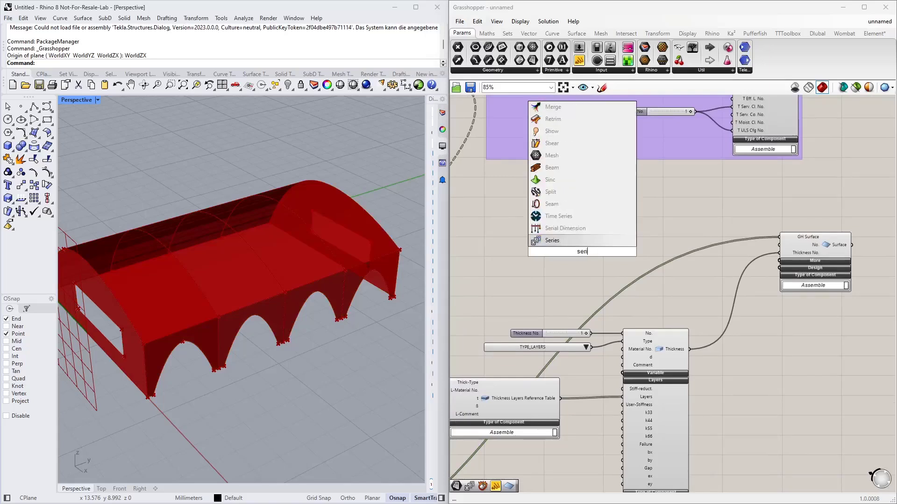
pyautogui.press('Return')
pyautogui.scroll(1, 599, 254)
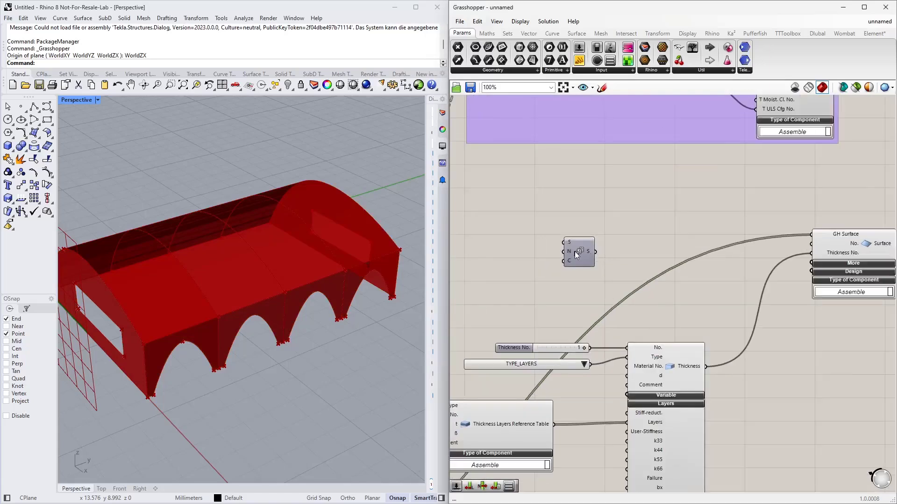
# Step: Set the Series component's start number and move the component closer to the Surface component
pyautogui.rightClick(568, 241)
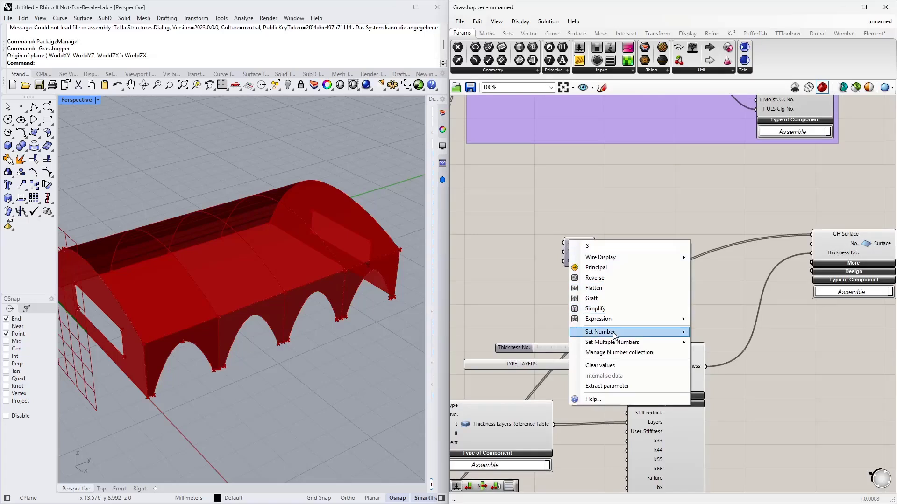
pyautogui.moveTo(613, 332)
pyautogui.click(708, 345)
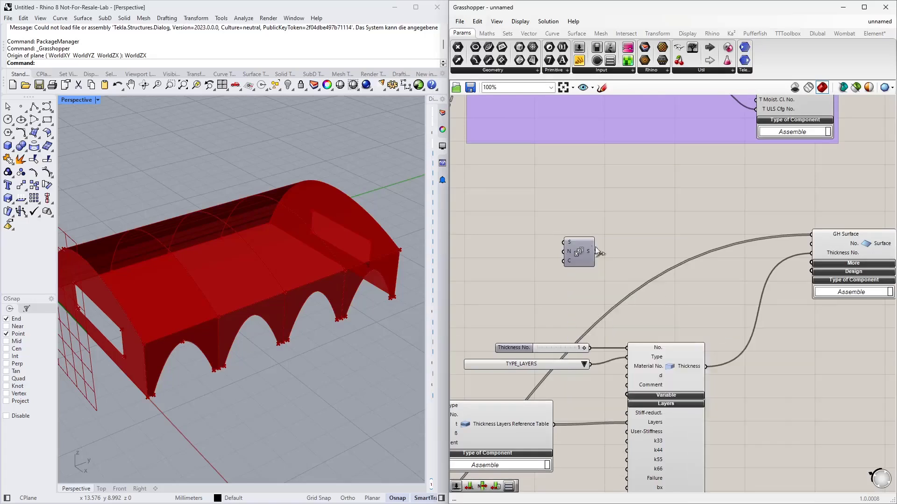
pyautogui.rightClick(568, 241)
pyautogui.click(714, 336)
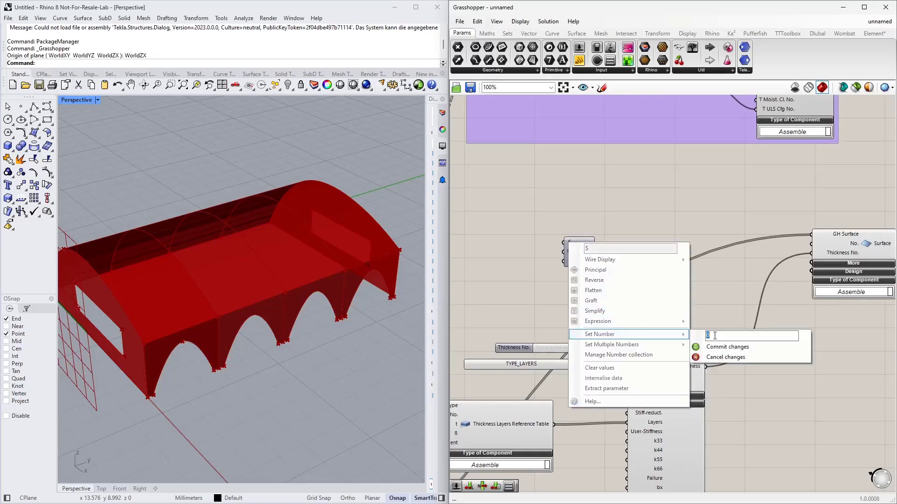
pyautogui.click(726, 347)
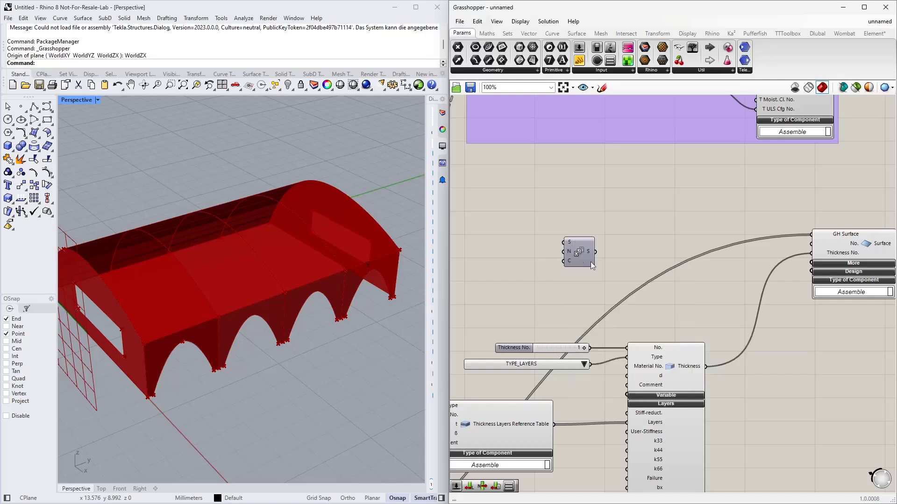
pyautogui.moveTo(570, 252)
pyautogui.moveTo(581, 254); pyautogui.dragTo(667, 232)
# Step: Inspect the items in Explode Tree's {0} branch with a temporary panel and delete the panel
pyautogui.hscroll(-5, 663, 234)
pyautogui.scroll(-2, 663, 233)
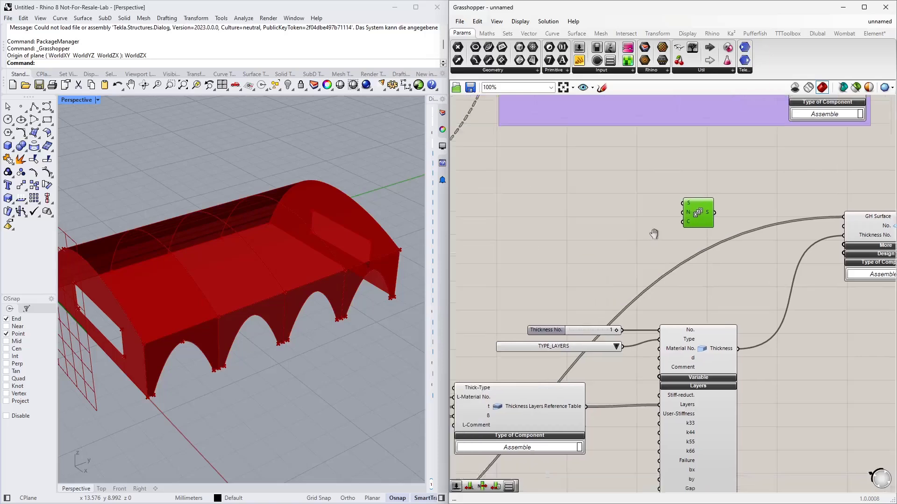
pyautogui.scroll(-1, 667, 213)
pyautogui.hscroll(-4, 667, 229)
pyautogui.scroll(-3, 668, 229)
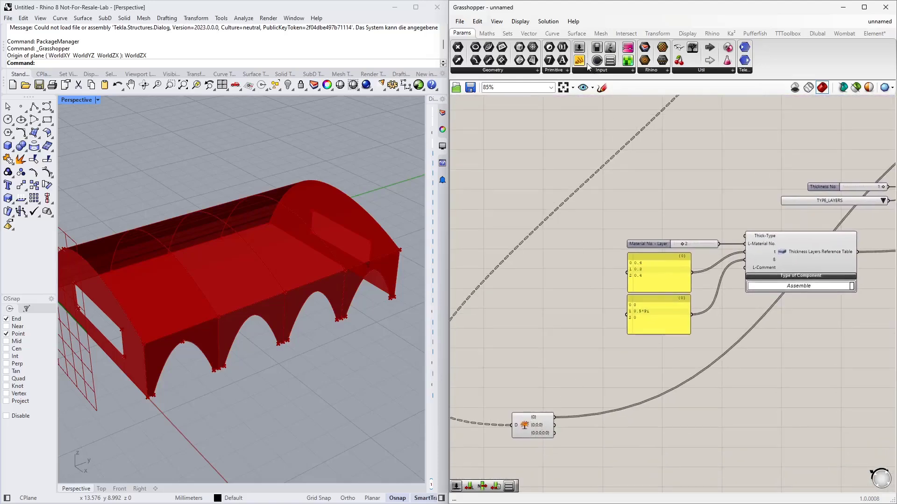
pyautogui.moveTo(585, 63); pyautogui.dragTo(578, 429)
pyautogui.scroll(5, 589, 427)
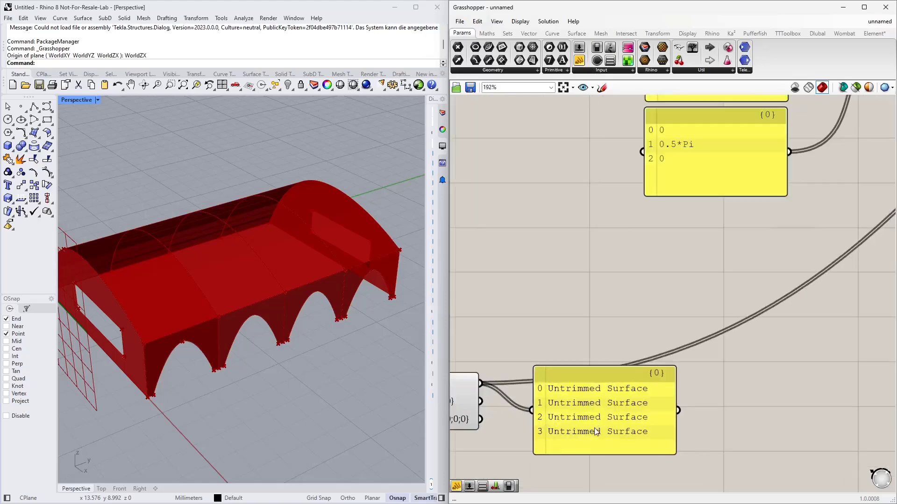
pyautogui.click(629, 417)
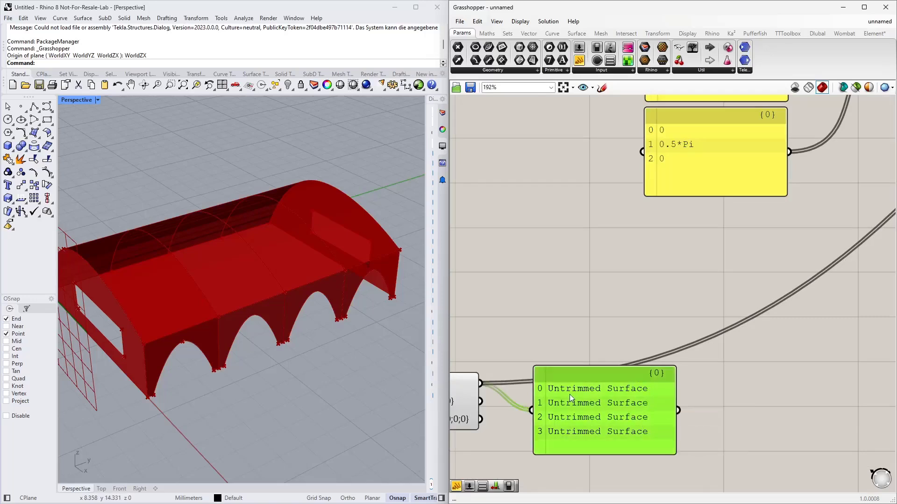
pyautogui.press('Delete')
# Step: Add a List Length component, feed it from Explode Tree's {0} output and connect its result to the Series component
pyautogui.scroll(-5, 583, 433)
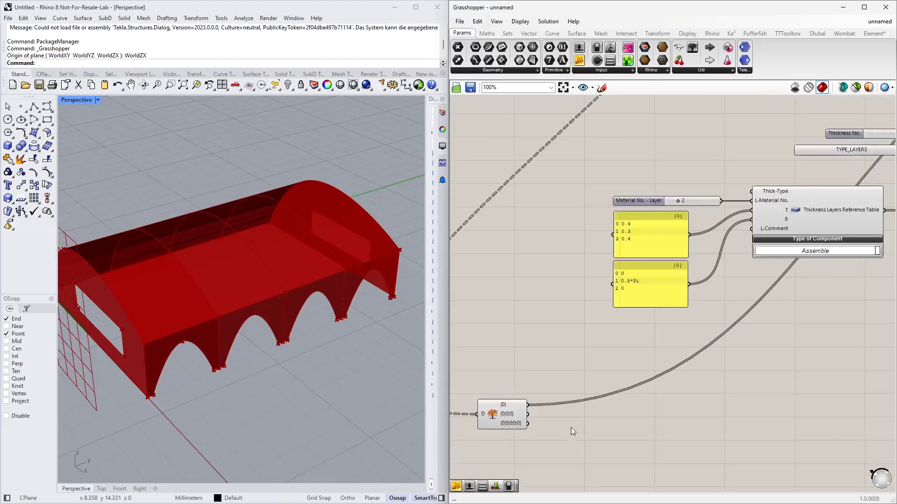
pyautogui.doubleClick(537, 389)
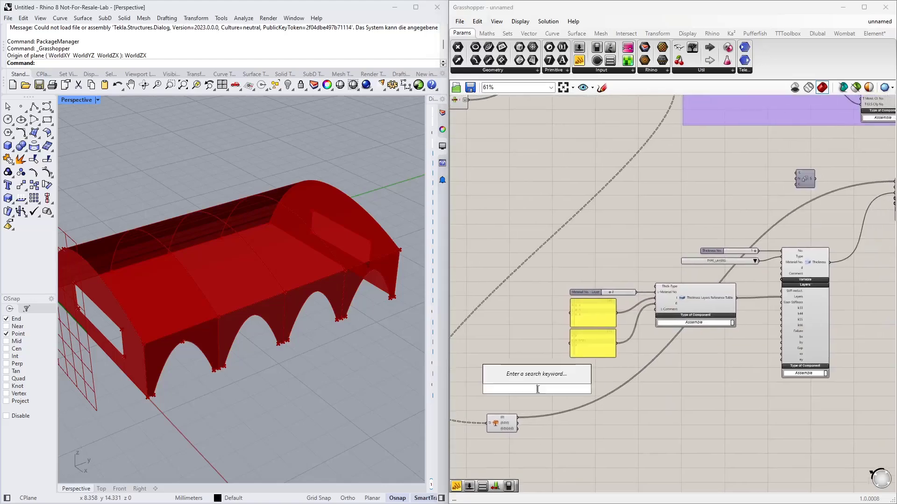
pyautogui.write('list length')
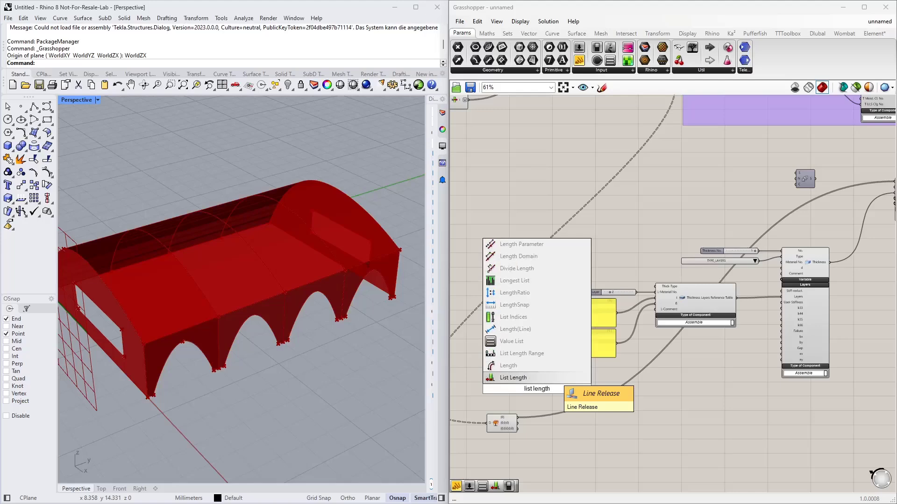
pyautogui.press('Return')
pyautogui.scroll(3, 528, 404)
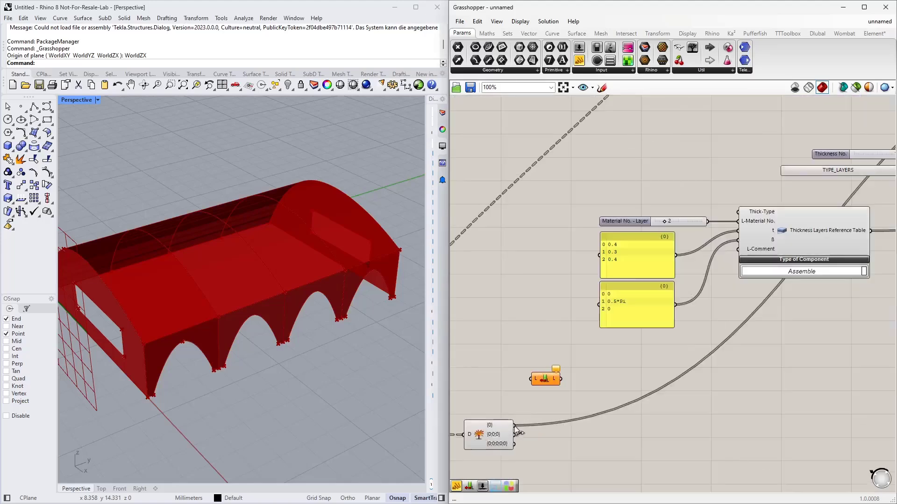
pyautogui.moveTo(514, 426); pyautogui.dragTo(532, 379)
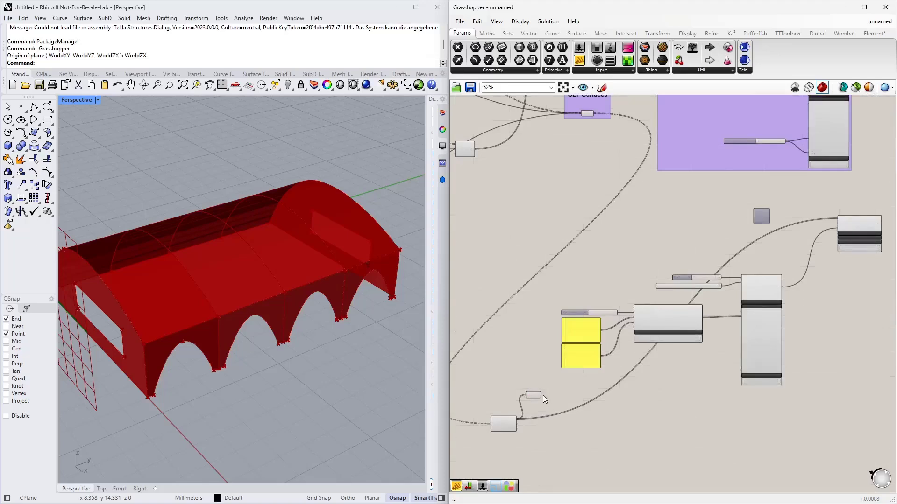
pyautogui.moveTo(541, 395); pyautogui.dragTo(755, 213)
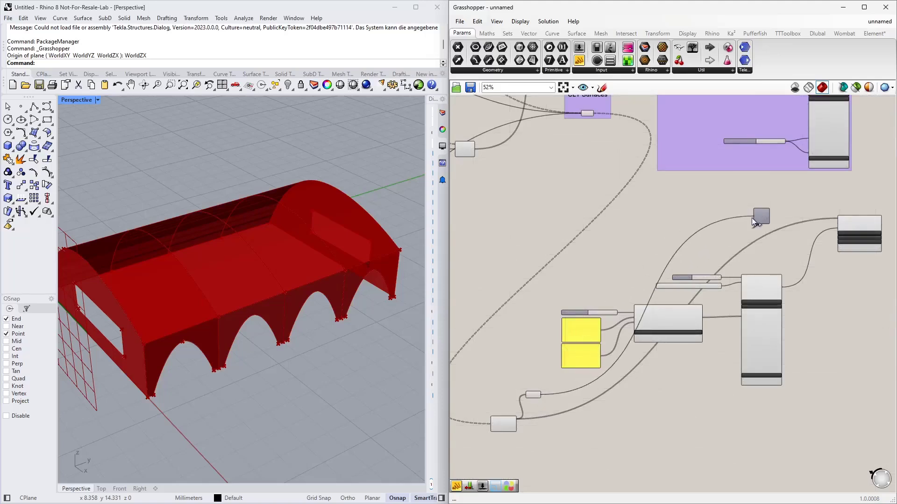
# Step: Place the List Length component beside the Series component and connect the Series output to the Surface component's No. input
pyautogui.moveTo(536, 393); pyautogui.dragTo(712, 220)
pyautogui.scroll(3, 738, 218)
pyautogui.scroll(2, 766, 220)
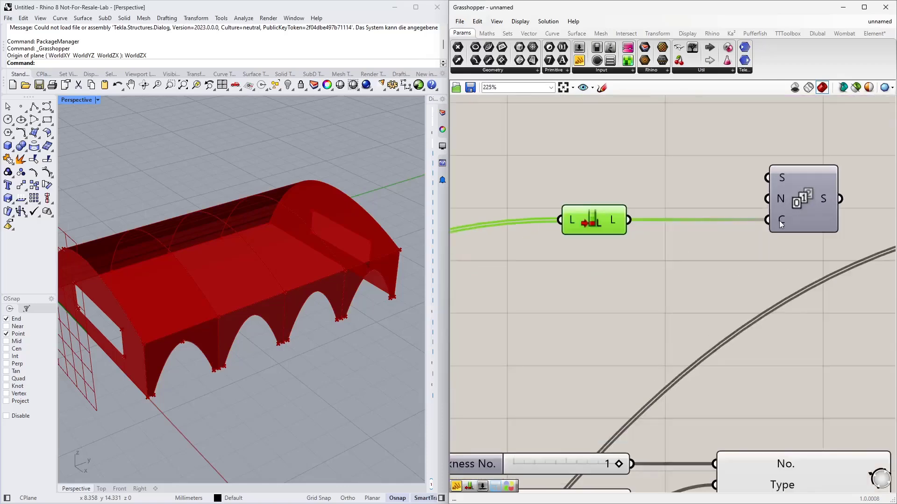
pyautogui.moveTo(807, 221); pyautogui.dragTo(528, 268, button='right')
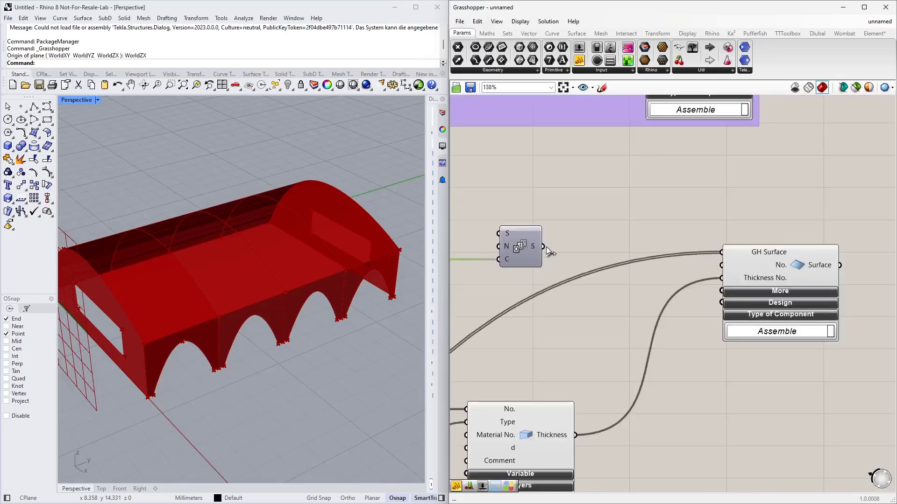
pyautogui.moveTo(532, 246)
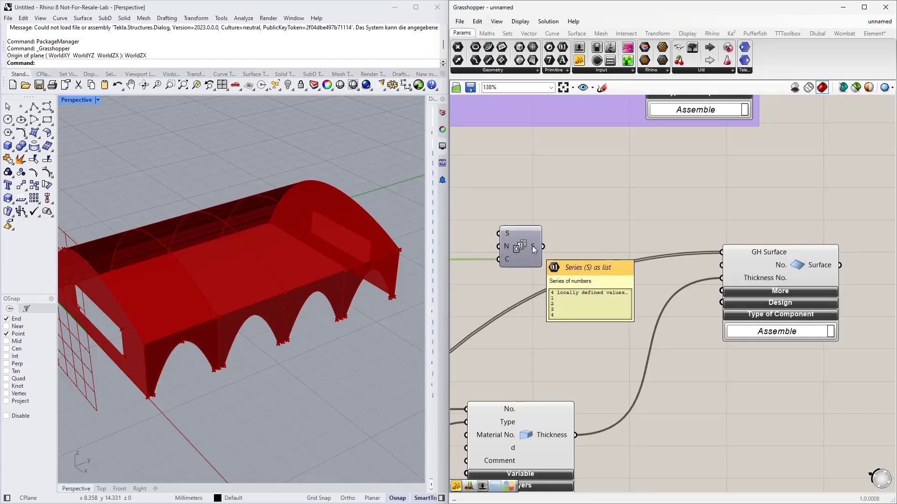
pyautogui.moveTo(532, 245); pyautogui.dragTo(710, 280)
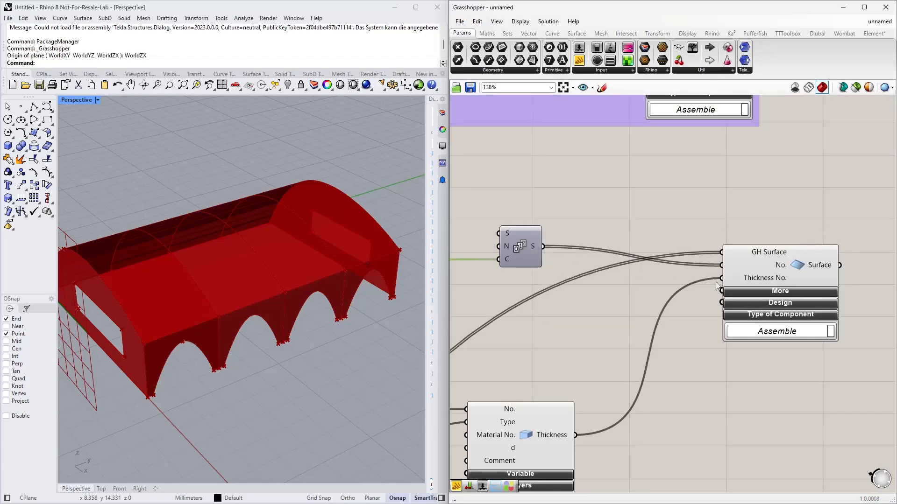
# Step: Duplicate the Surface component with its Thickness, layers table, sliders, type list and panels, and place the copy below the originals
pyautogui.scroll(-5, 756, 335)
pyautogui.moveTo(716, 365); pyautogui.dragTo(758, 225, button='right')
pyautogui.scroll(3, 646, 218)
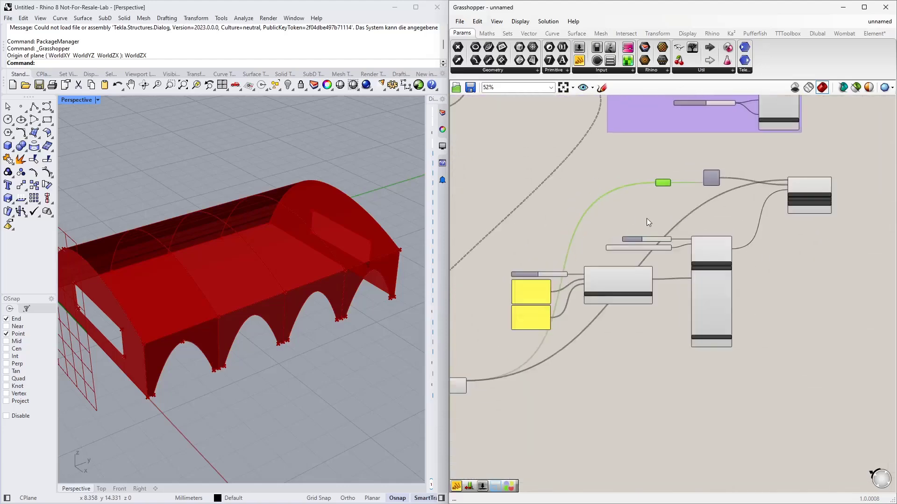
pyautogui.scroll(-1, 690, 258)
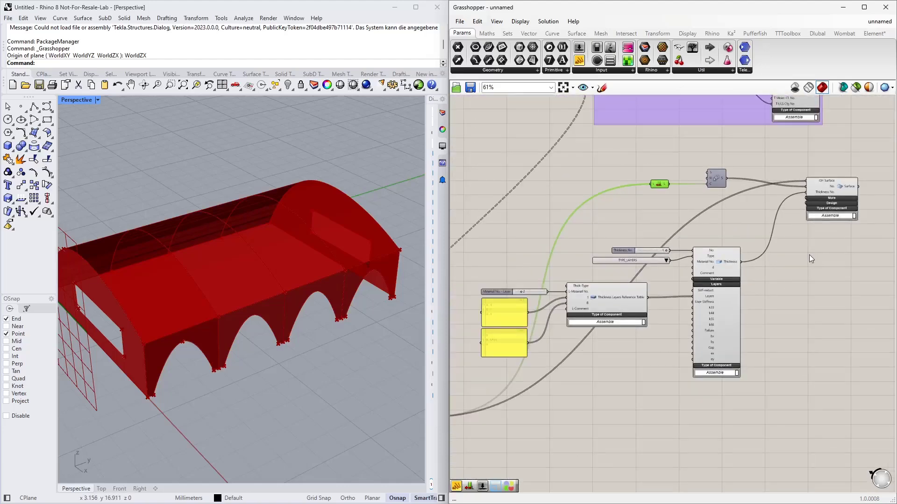
pyautogui.moveTo(259, 289)
pyautogui.mouseDown(button='right')
pyautogui.moveTo(224, 292)
pyautogui.moveTo(262, 287)
pyautogui.mouseUp(button='right')
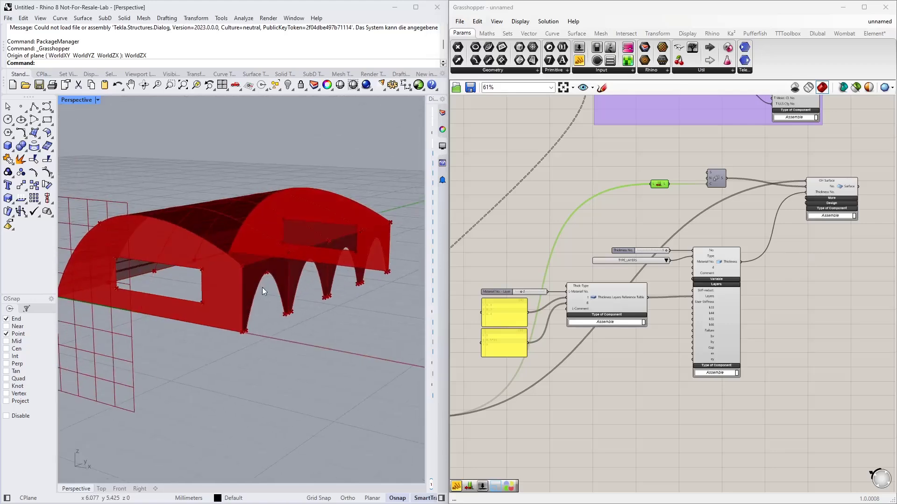
pyautogui.moveTo(763, 297); pyautogui.dragTo(815, 231, button='right')
pyautogui.click(808, 145)
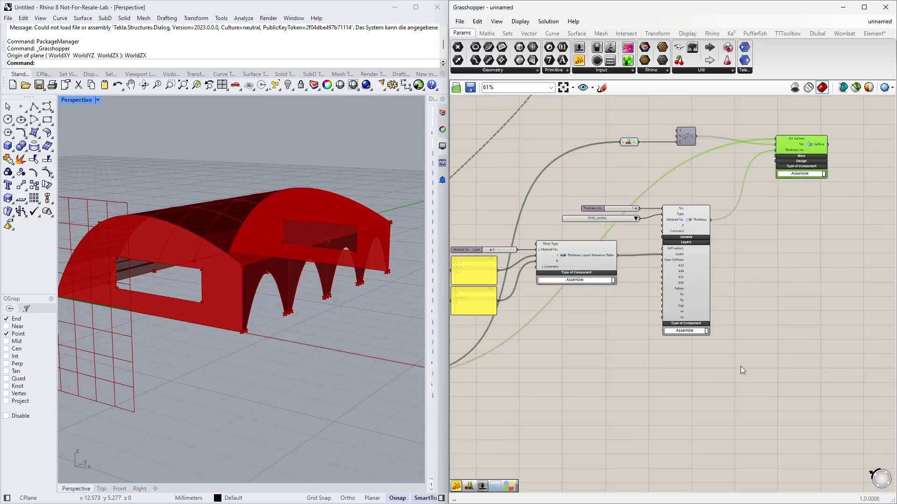
pyautogui.keyDown('shift'); pyautogui.moveTo(749, 365); pyautogui.dragTo(474, 201); pyautogui.keyUp('shift')
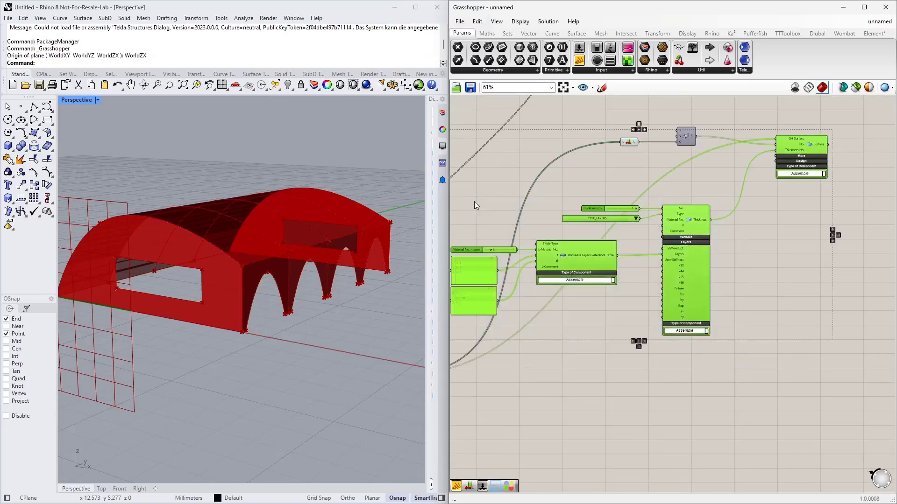
pyautogui.moveTo(635, 376); pyautogui.dragTo(635, 309, button='right')
pyautogui.hotkey('ctrl', 'c')
pyautogui.hotkey('ctrl', 'v')
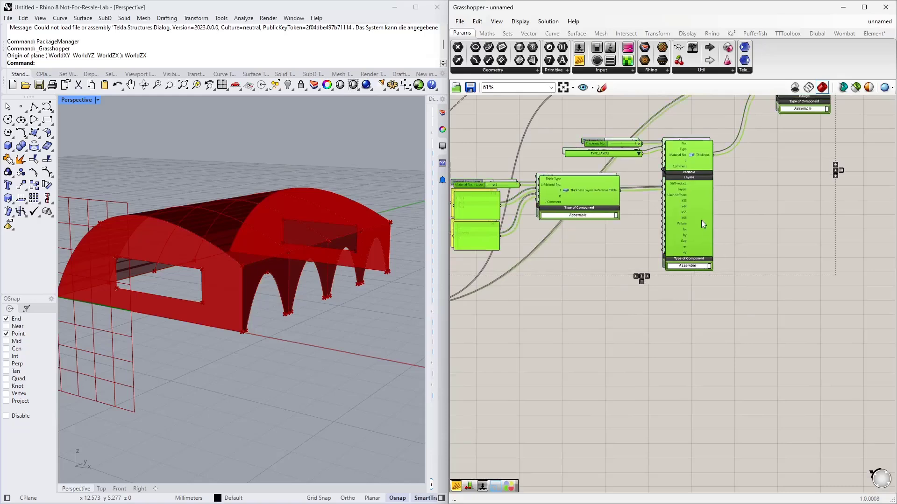
pyautogui.moveTo(681, 225); pyautogui.dragTo(682, 410)
pyautogui.click(629, 310)
# Step: Add a Data parameter between the two thickness groups and connect Explode Tree's second and third branch outputs to it
pyautogui.moveTo(629, 310); pyautogui.dragTo(715, 275, button='right')
pyautogui.doubleClick(722, 262)
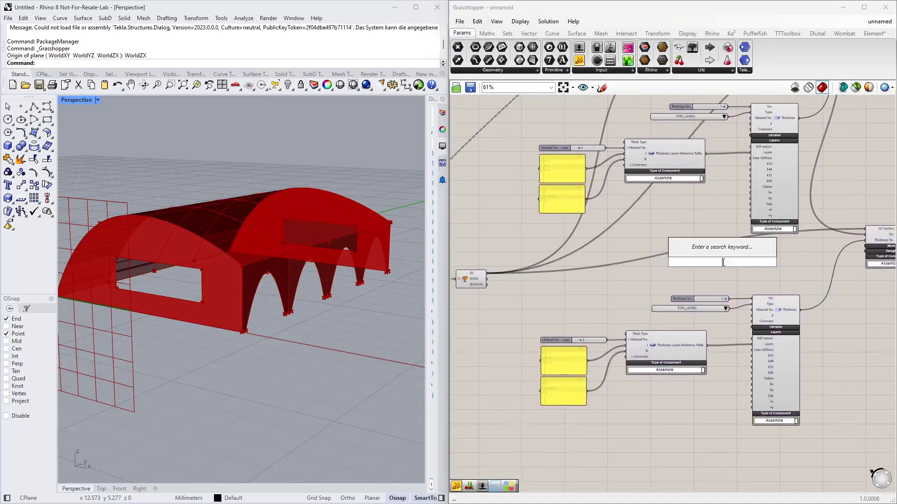
pyautogui.write('data')
pyautogui.press('Return')
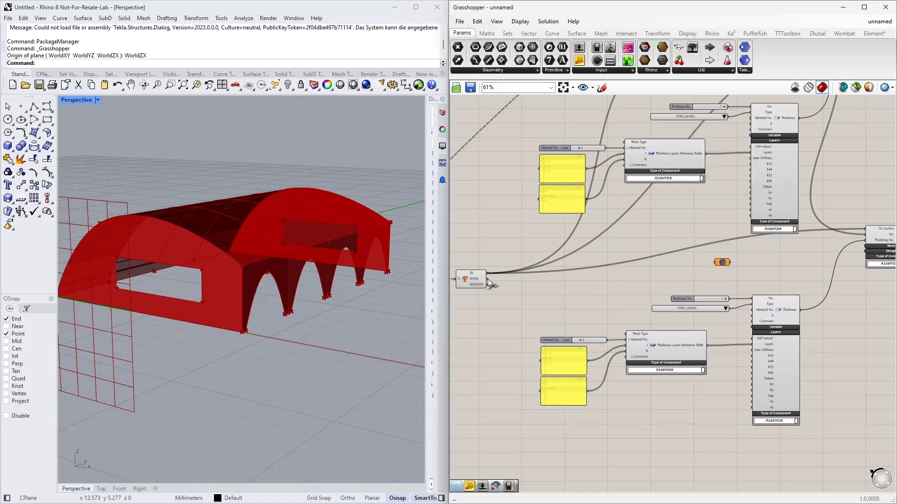
pyautogui.moveTo(486, 279); pyautogui.dragTo(710, 263)
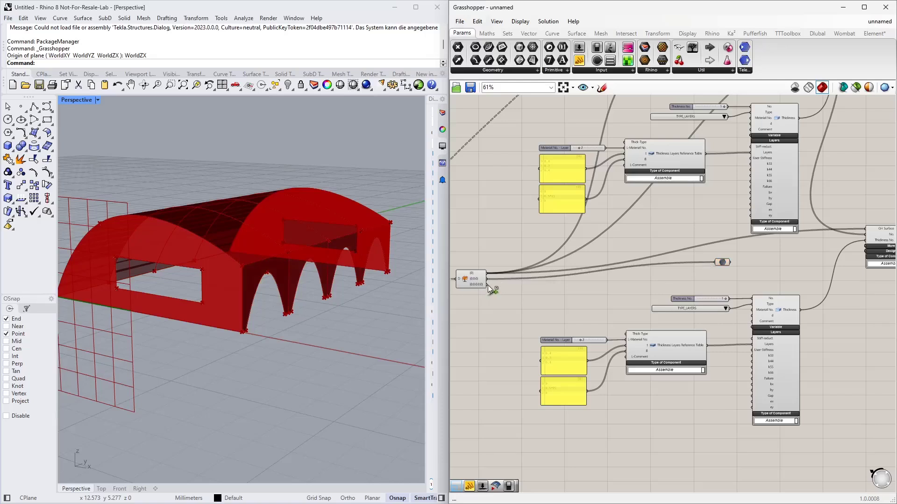
pyautogui.moveTo(487, 284); pyautogui.dragTo(717, 262)
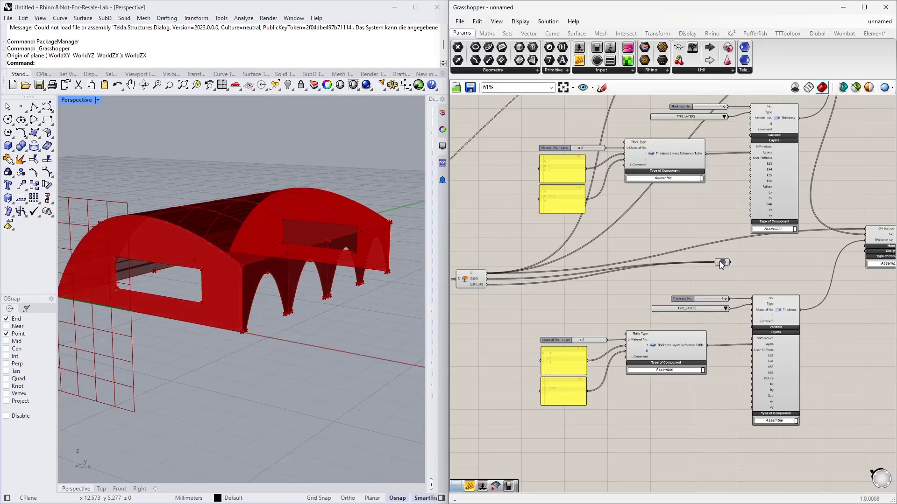
# Step: Connect the Data parameter to the copied Surface component's GH Surface input, replacing its wire, and move the parameter closer to it
pyautogui.click(716, 263)
pyautogui.moveTo(734, 261); pyautogui.dragTo(649, 269, button='right')
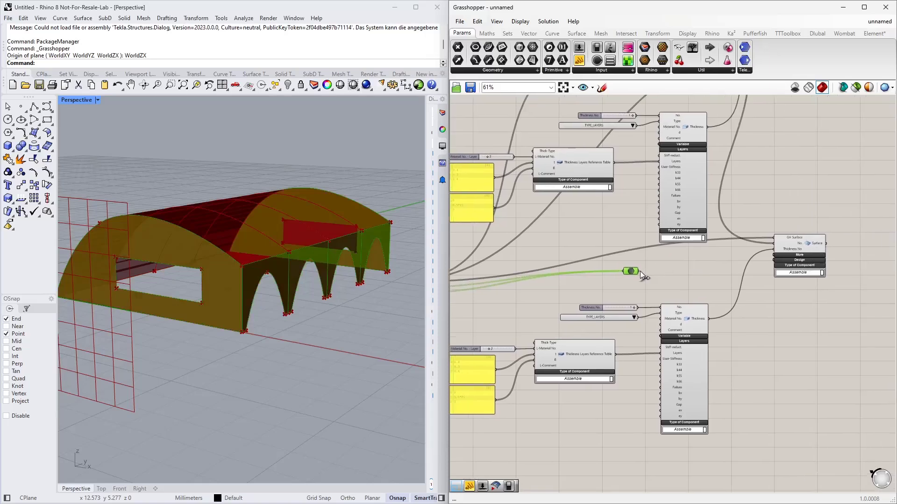
pyautogui.moveTo(638, 271); pyautogui.dragTo(774, 238)
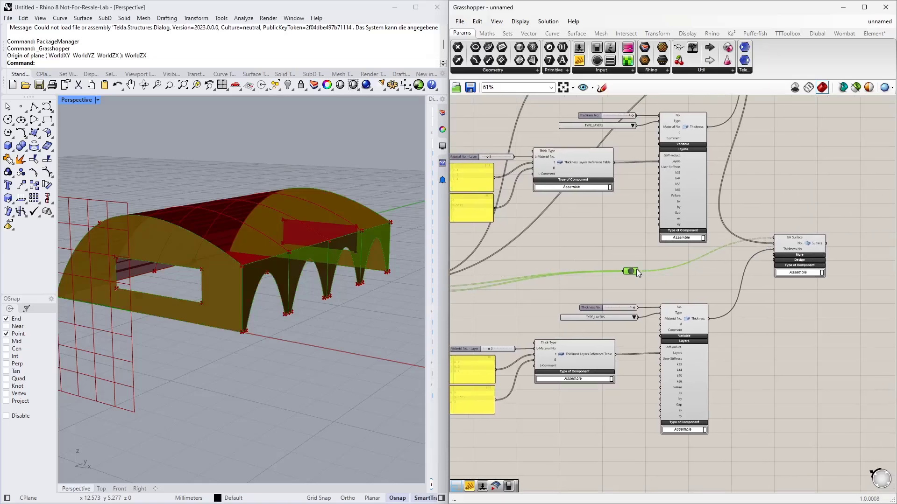
pyautogui.moveTo(636, 272); pyautogui.dragTo(648, 260)
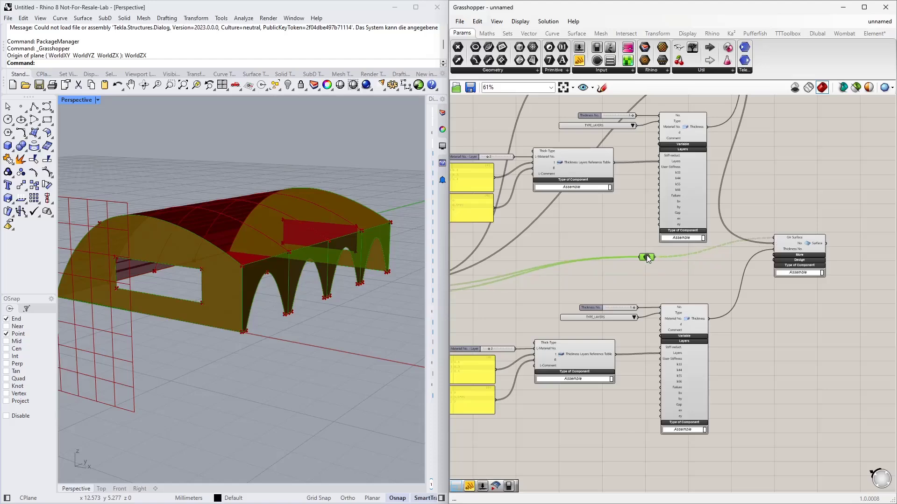
# Step: Extend the copied layer thickness panel with two more layers, 0.3 and 0.4, by duplicating its last two entries
pyautogui.moveTo(648, 258); pyautogui.dragTo(697, 221, button='right')
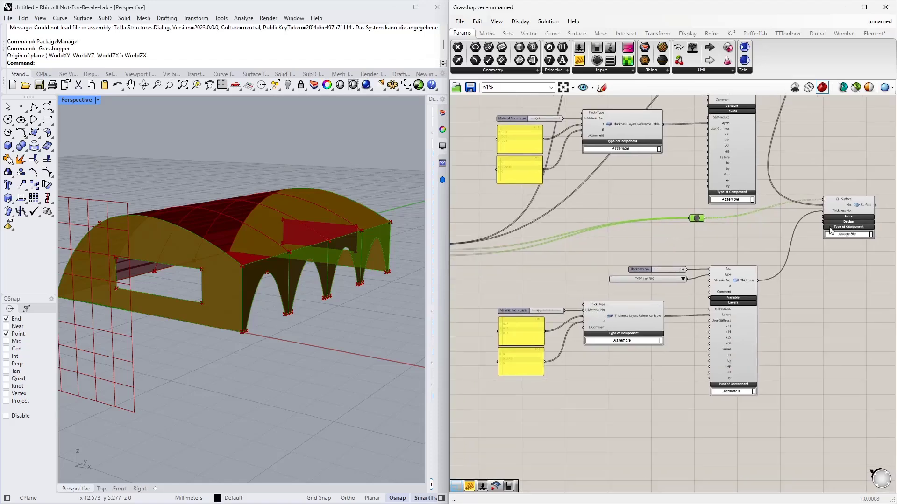
pyautogui.scroll(3, 544, 288)
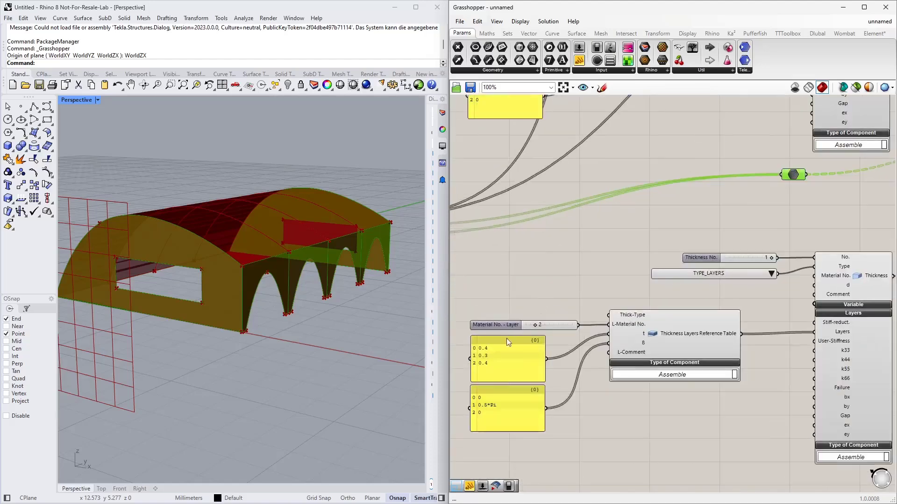
pyautogui.moveTo(506, 338); pyautogui.dragTo(550, 270, button='right')
pyautogui.scroll(1, 550, 271)
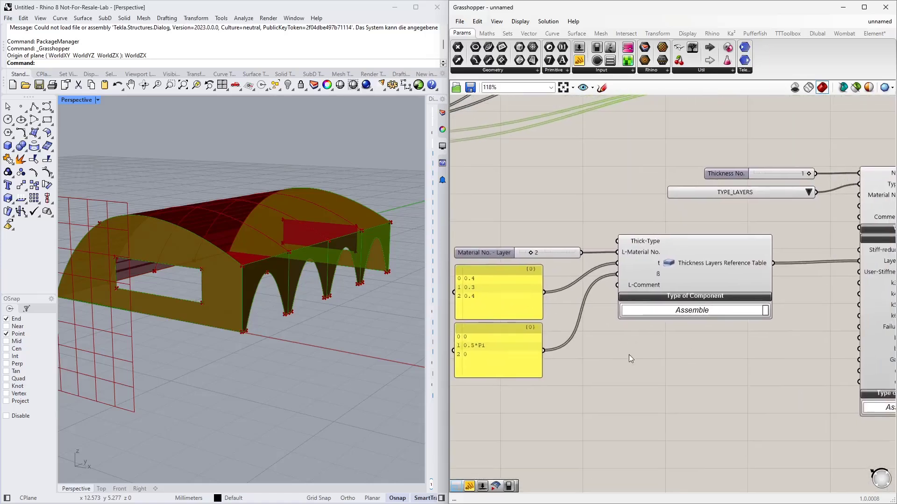
pyautogui.moveTo(629, 356); pyautogui.dragTo(673, 347, button='right')
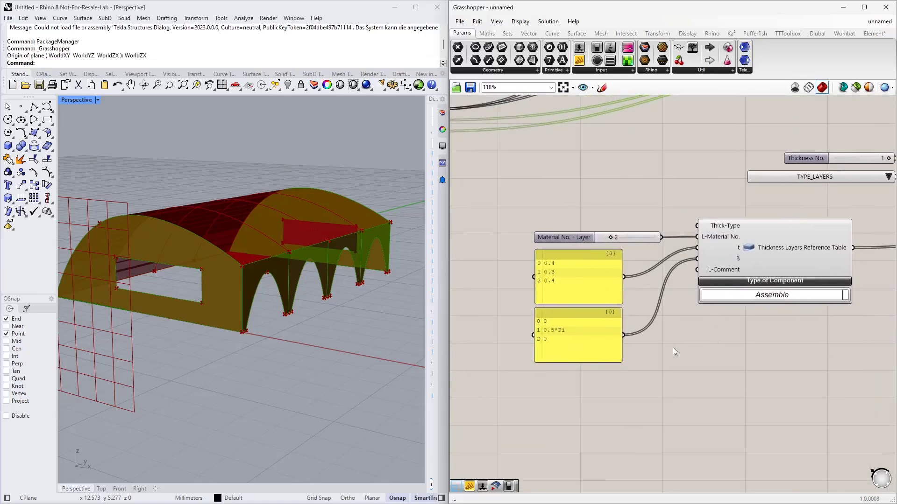
pyautogui.doubleClick(569, 280)
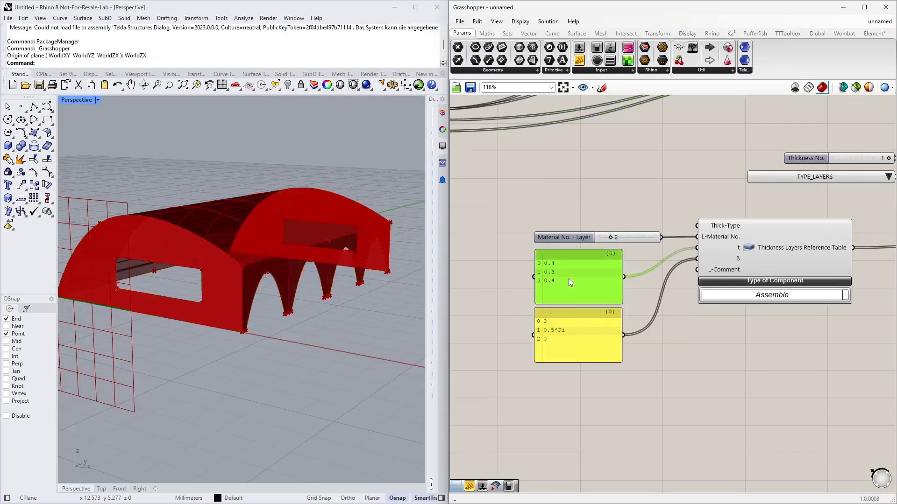
pyautogui.moveTo(581, 271); pyautogui.dragTo(564, 265)
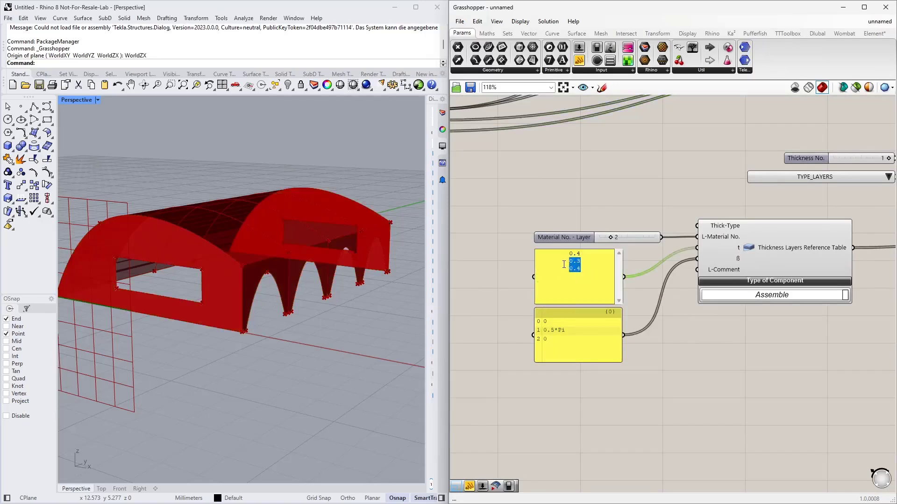
pyautogui.hotkey('ctrl', 'c')
pyautogui.click(594, 284)
pyautogui.press('Return')
pyautogui.hotkey('ctrl', 'v')
pyautogui.click(629, 288)
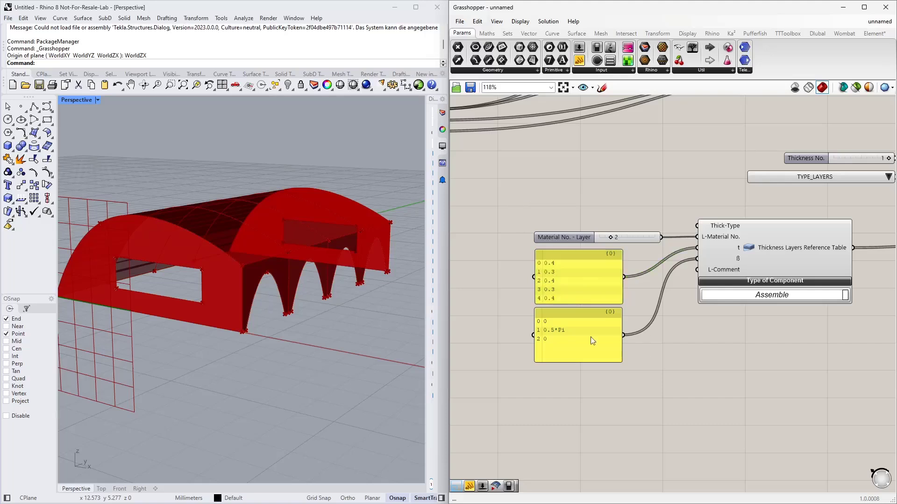
# Step: Open the copied layer angle panel for editing and select its 0.5*Pi and last 0 entries
pyautogui.doubleClick(558, 335)
pyautogui.moveTo(577, 330); pyautogui.dragTo(559, 323)
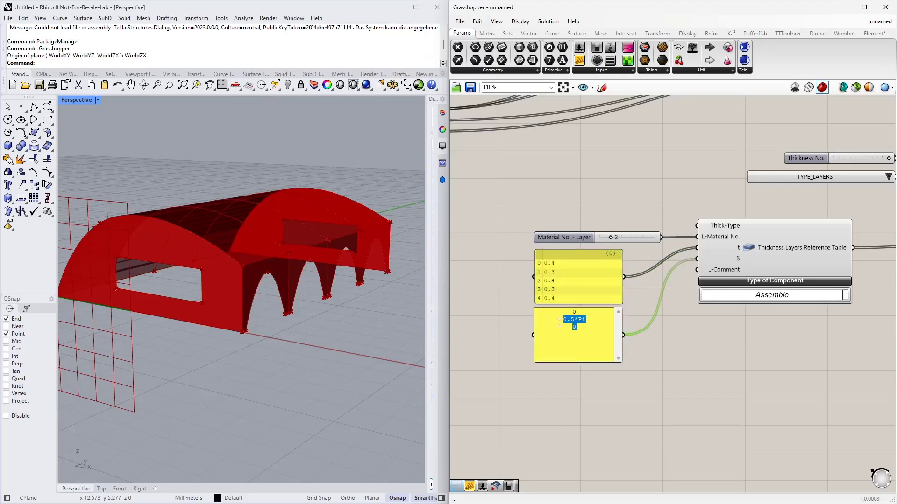
# Step: Extend the ß panel of the lower Thickness Layers Reference Table by pasting the 0.5*Pi and 0 lines once more
pyautogui.click(584, 334)
pyautogui.press('Return')
pyautogui.hotkey('ctrl', 'v')
pyautogui.click(664, 348)
pyautogui.moveTo(664, 348); pyautogui.dragTo(595, 386, button='right')
pyautogui.scroll(-2, 520, 436)
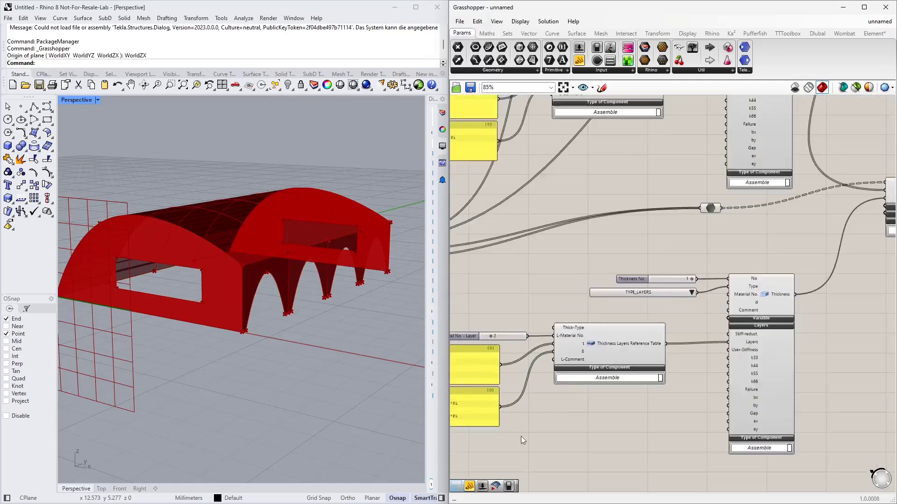
# Step: Replace the Thickness No. slider of the lower Thickness component with a new slider set to 2, wired into No
pyautogui.click(678, 280)
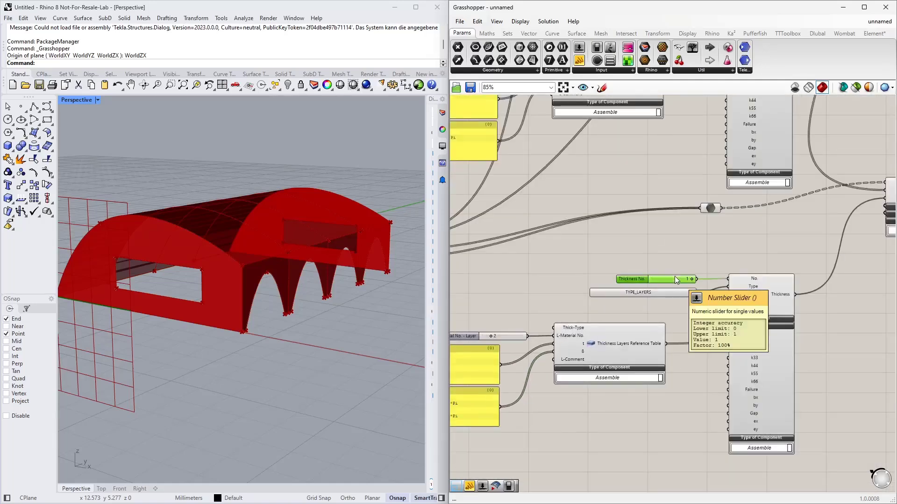
pyautogui.press('Delete')
pyautogui.doubleClick(663, 275)
pyautogui.write('2')
pyautogui.press('Return')
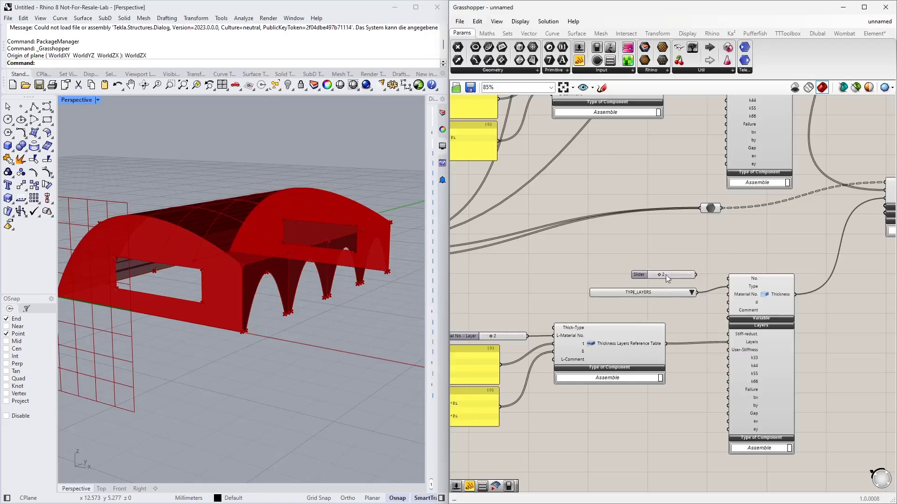
pyautogui.moveTo(696, 275); pyautogui.dragTo(728, 278)
pyautogui.moveTo(741, 251); pyautogui.dragTo(652, 250, button='right')
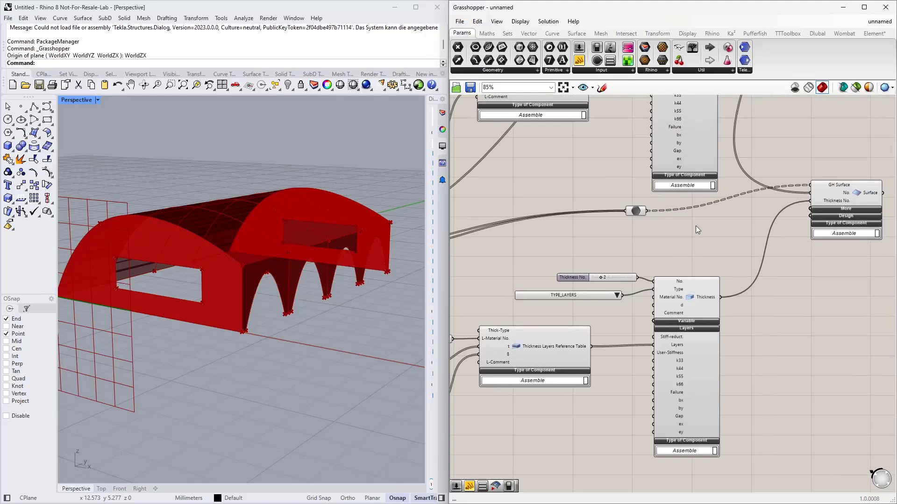
# Step: Shift the whole lower Thickness component group, including its layer table and inputs, further down the canvas
pyautogui.moveTo(696, 226); pyautogui.dragTo(620, 246, button='right')
pyautogui.scroll(-3, 623, 273)
pyautogui.moveTo(696, 358); pyautogui.dragTo(747, 343, button='right')
pyautogui.moveTo(762, 380); pyautogui.dragTo(557, 278)
pyautogui.moveTo(712, 318); pyautogui.dragTo(709, 350)
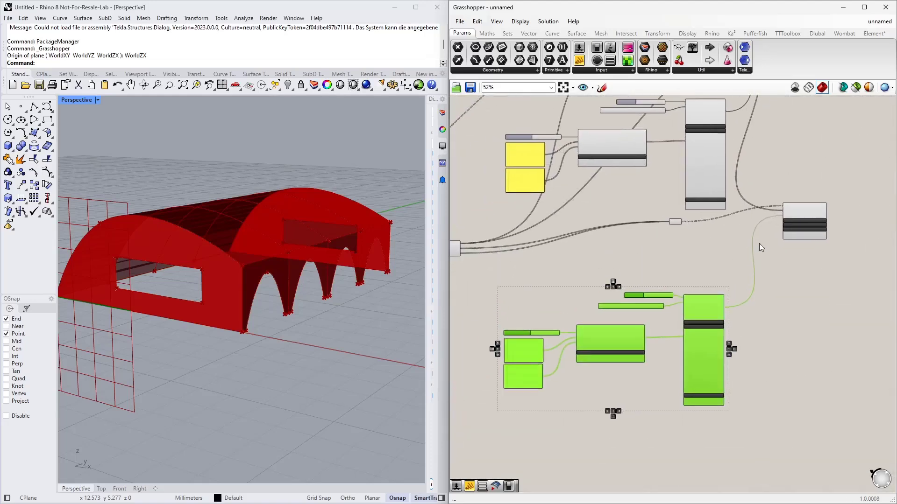
pyautogui.click(761, 241)
pyautogui.scroll(3, 720, 214)
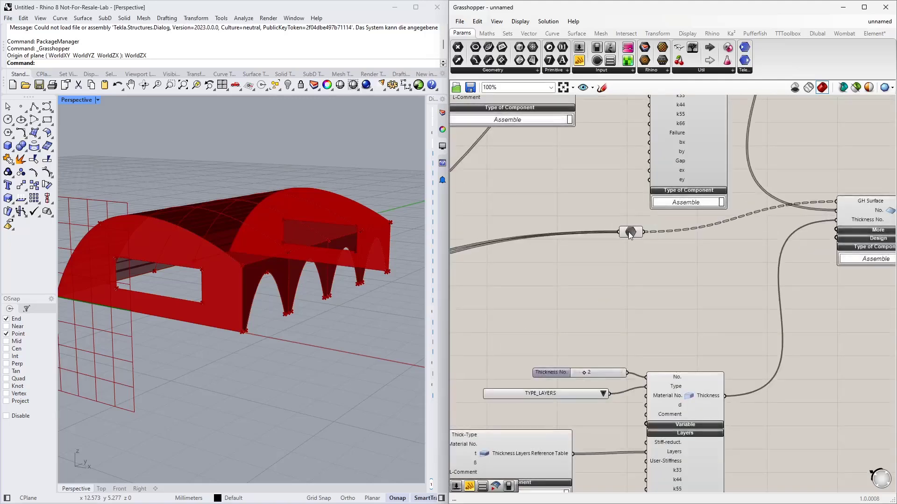
# Step: Add a Series component below the data parameter that feeds the lower Surface component
pyautogui.click(645, 225)
pyautogui.moveTo(595, 260); pyautogui.dragTo(568, 290, button='right')
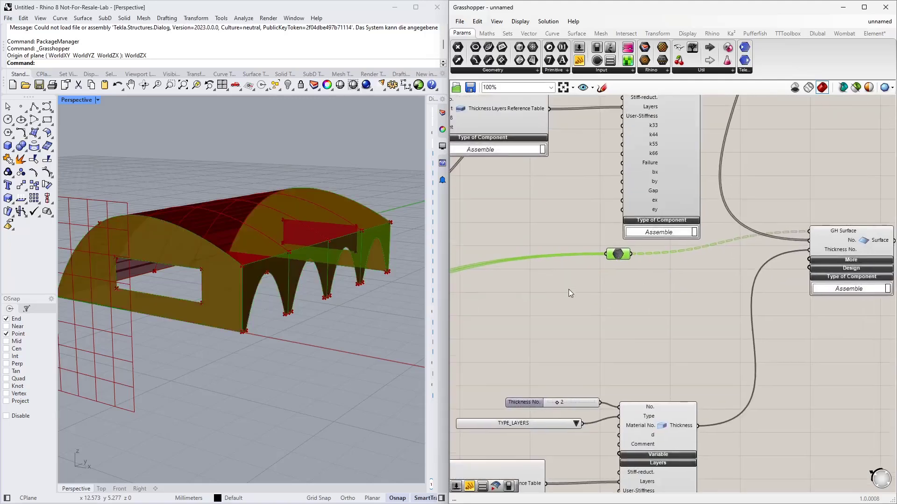
pyautogui.doubleClick(565, 293)
pyautogui.write('series')
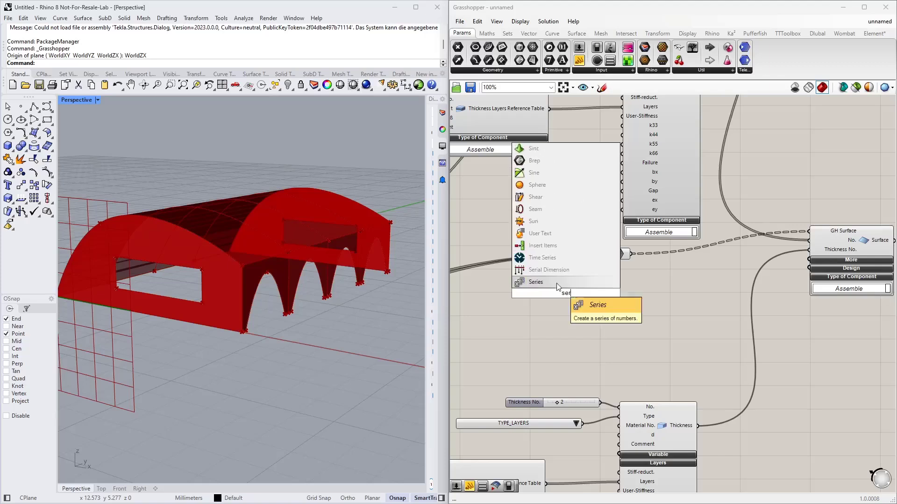
pyautogui.press('Return')
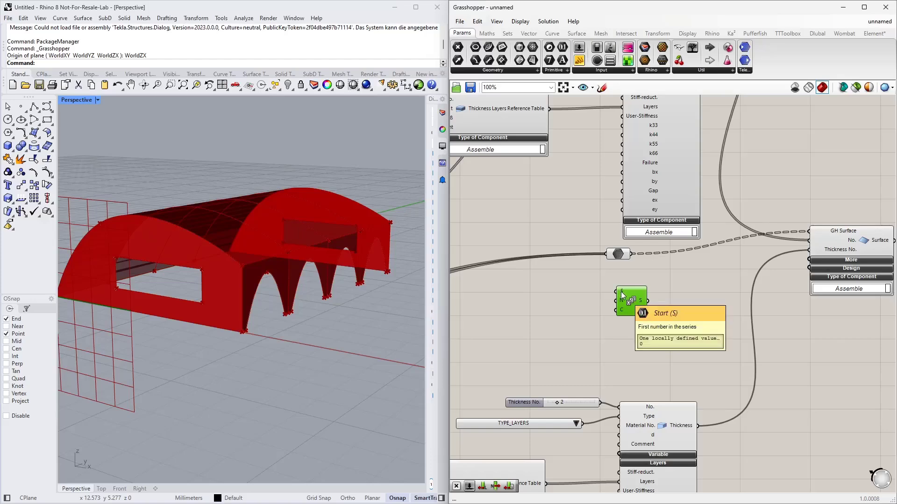
# Step: Add a List Item component near the upper Series and wire that Series output into its list input
pyautogui.moveTo(619, 291); pyautogui.dragTo(572, 490, button='right')
pyautogui.moveTo(666, 136)
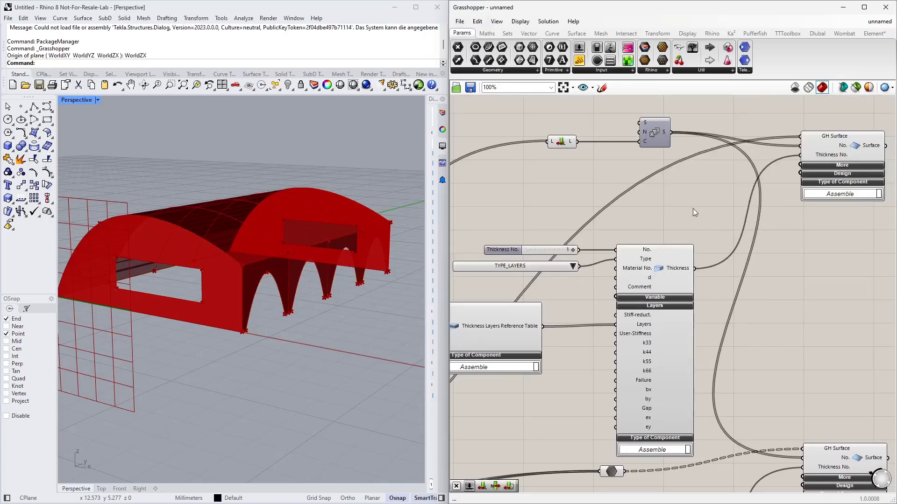
pyautogui.moveTo(693, 208); pyautogui.dragTo(645, 276, button='right')
pyautogui.doubleClick(630, 260)
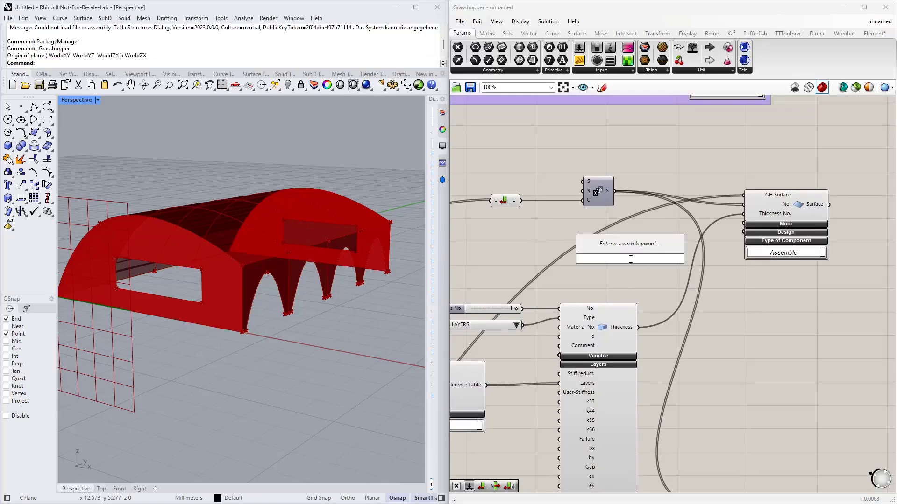
pyautogui.write('list ite')
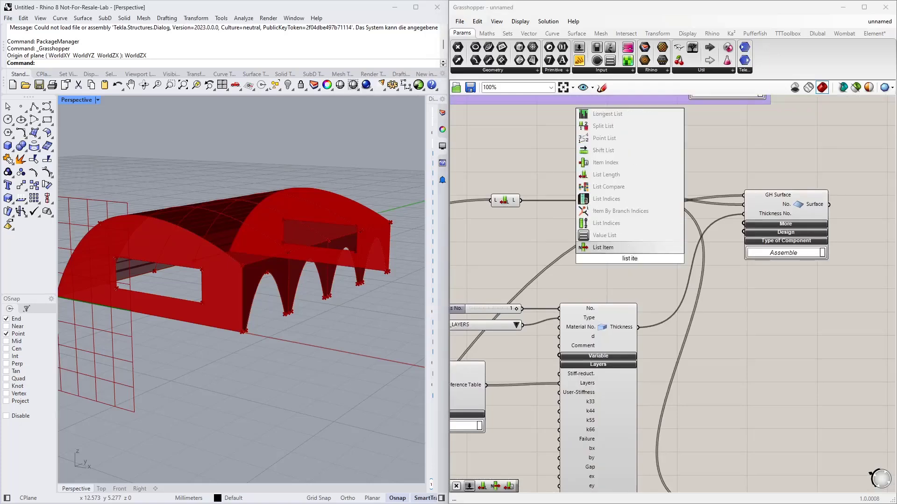
pyautogui.press('Return')
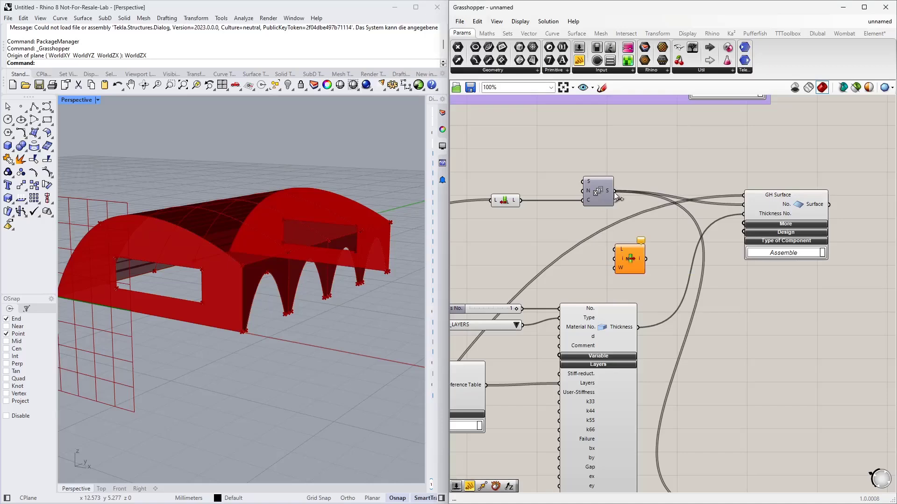
pyautogui.moveTo(616, 193); pyautogui.dragTo(615, 249)
# Step: Create a panel containing -1 and connect it to the index input of List Item
pyautogui.doubleClick(489, 247)
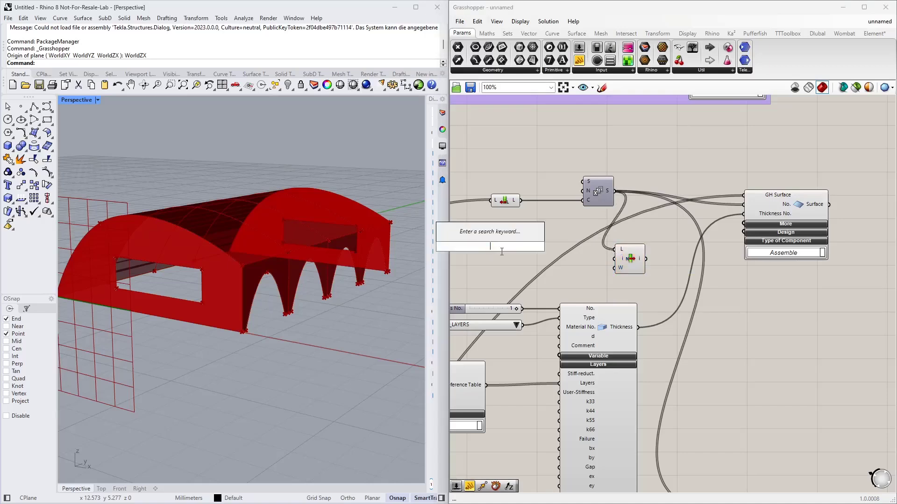
pyautogui.write('-14')
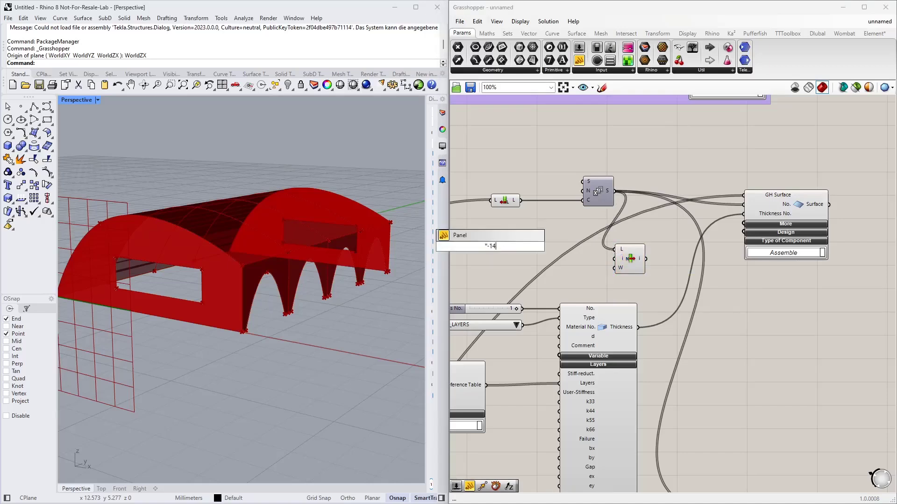
pyautogui.press('Return')
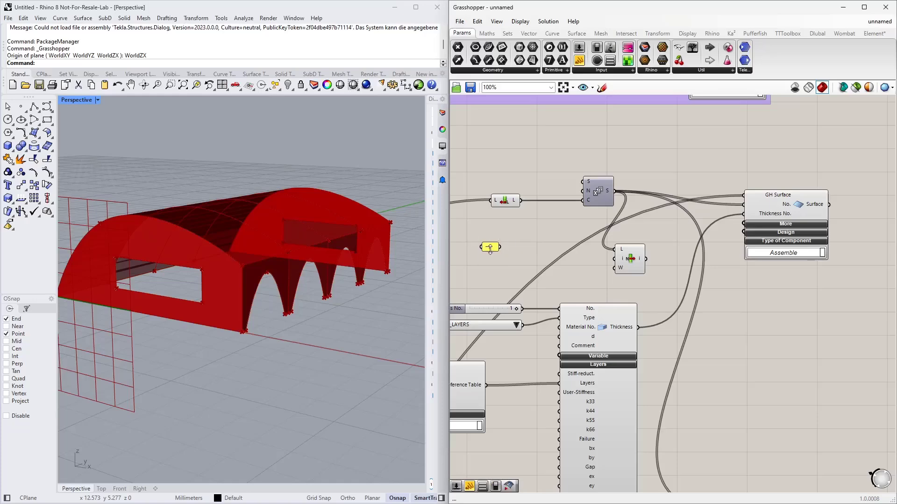
pyautogui.moveTo(497, 247); pyautogui.dragTo(615, 259)
pyautogui.scroll(4, 613, 263)
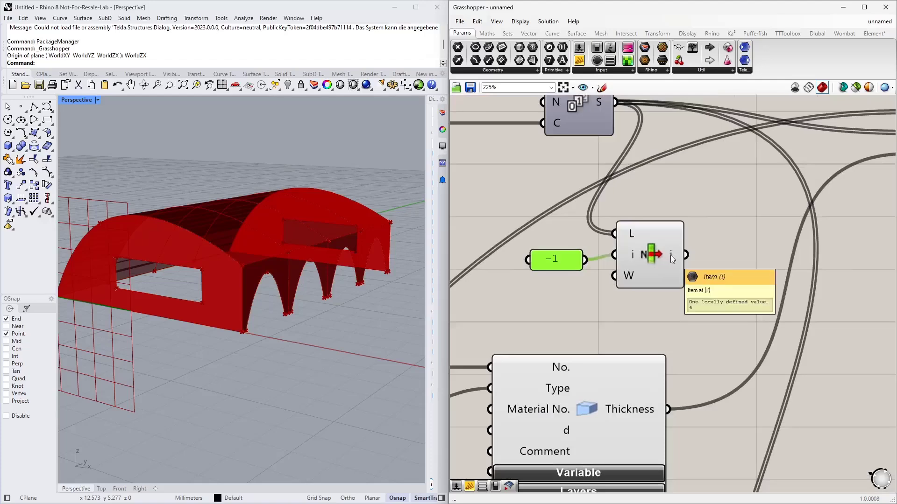
# Step: Move the List Item and its -1 panel down beside the new lower Series component
pyautogui.scroll(-4, 685, 236)
pyautogui.scroll(-2, 687, 252)
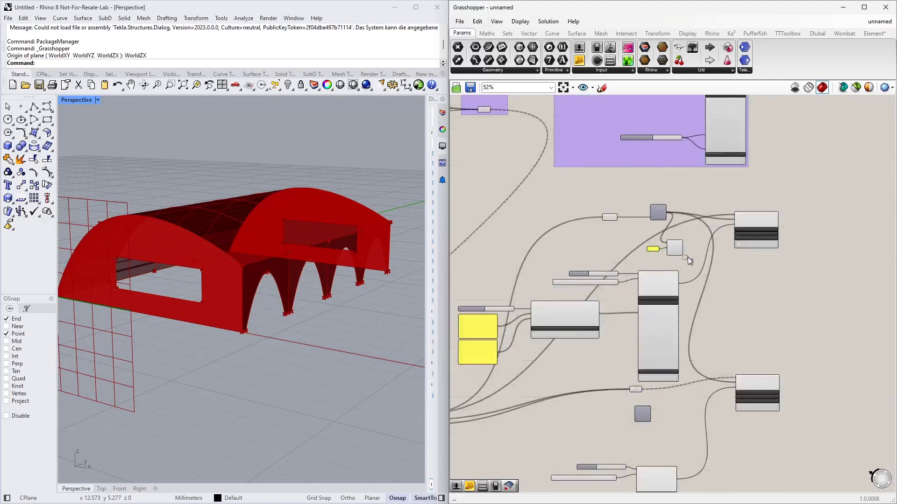
pyautogui.moveTo(692, 262); pyautogui.dragTo(584, 408)
pyautogui.scroll(4, 619, 371)
# Step: Add an Addition component for +1, wired between the List Item output and the start input of the lower Series
pyautogui.doubleClick(618, 357)
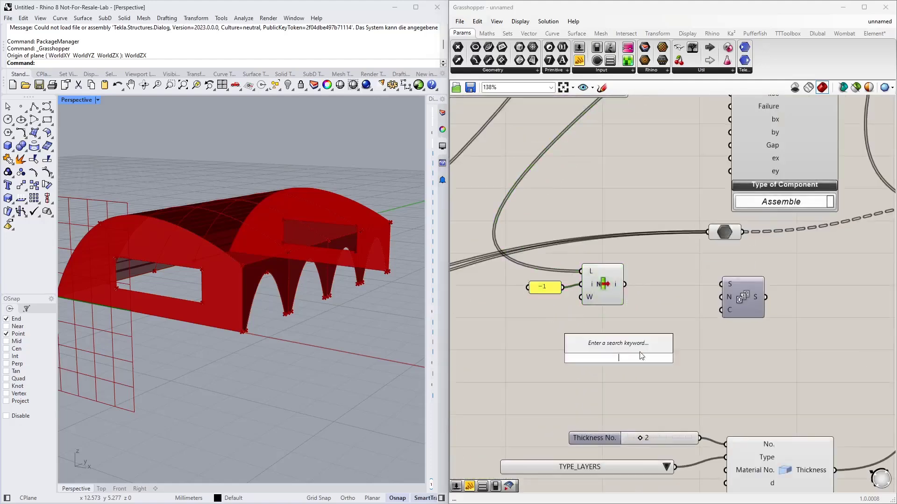
pyautogui.write('+1')
pyautogui.press('Return')
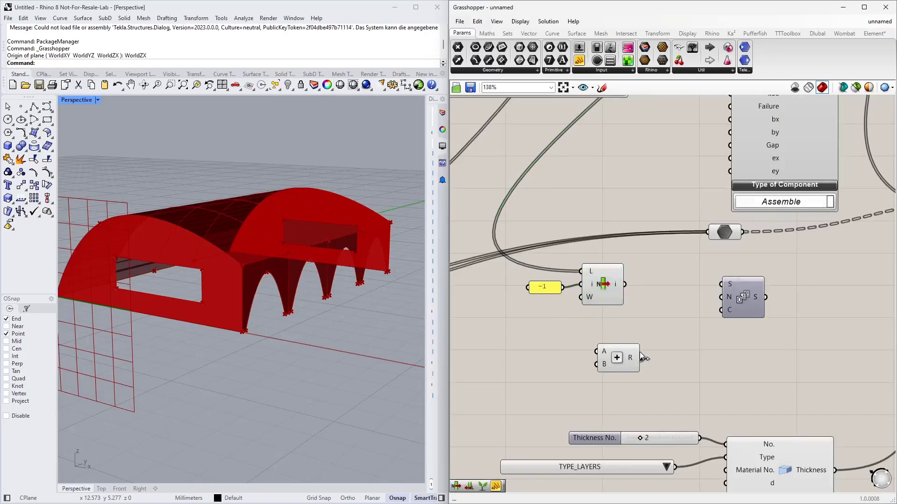
pyautogui.moveTo(619, 368); pyautogui.dragTo(718, 291)
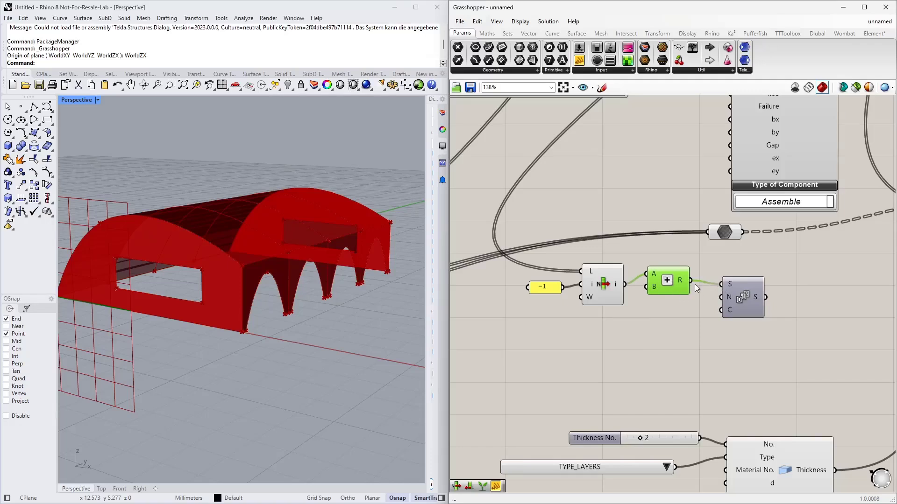
pyautogui.moveTo(669, 290); pyautogui.dragTo(666, 301)
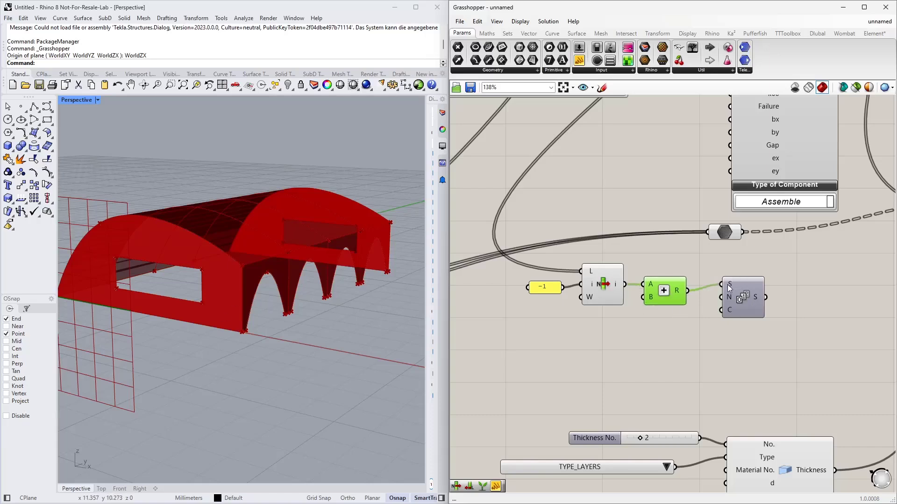
# Step: Attach an enlarged panel to the lower surface data parameter to inspect its data structure
pyautogui.moveTo(730, 289)
pyautogui.scroll(-2, 718, 311)
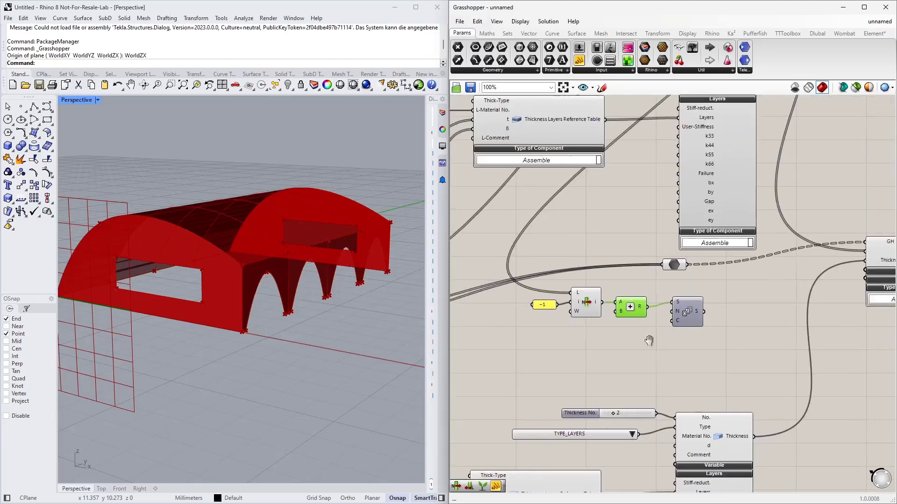
pyautogui.moveTo(653, 338); pyautogui.dragTo(624, 335, button='right')
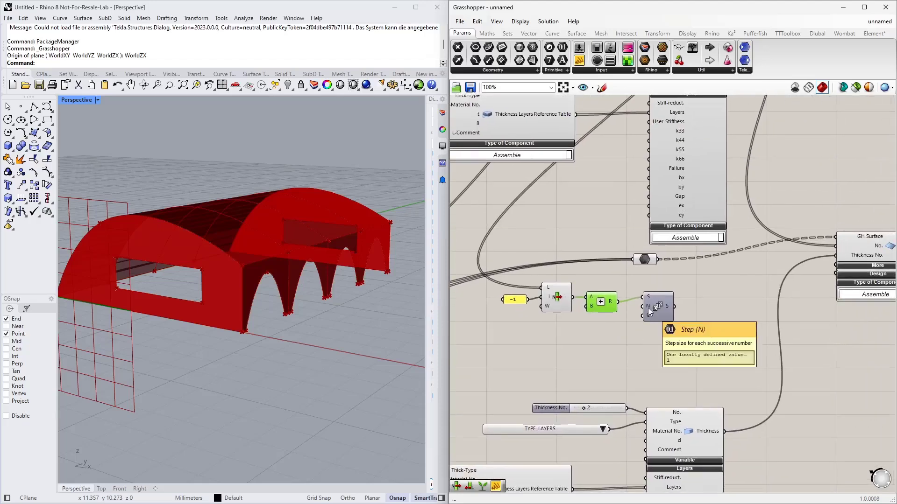
pyautogui.moveTo(644, 317)
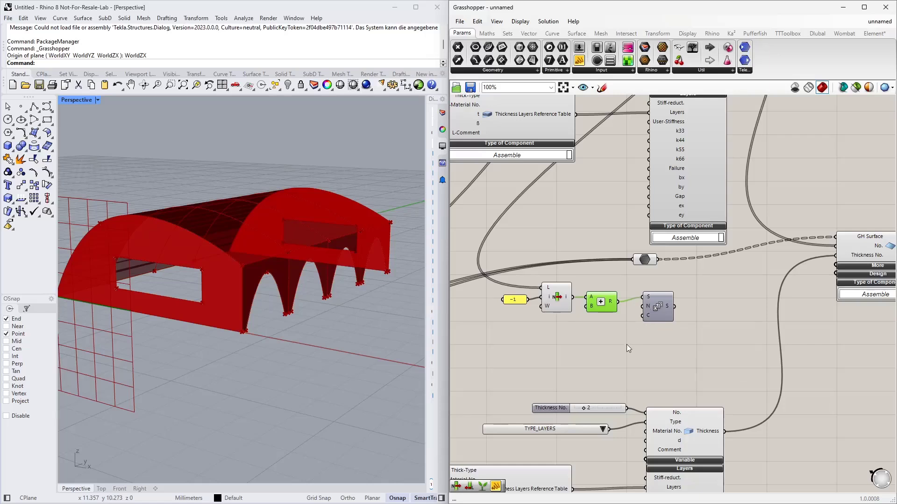
pyautogui.click(646, 260)
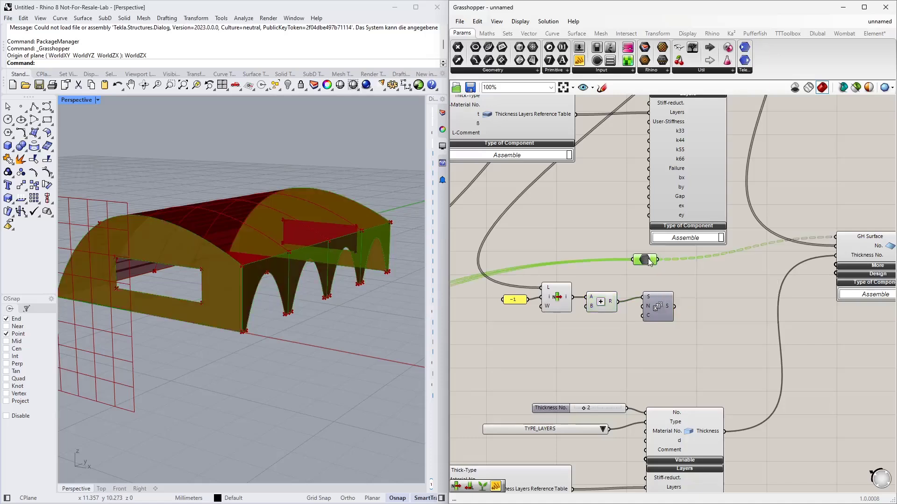
pyautogui.moveTo(579, 58); pyautogui.dragTo(734, 286)
pyautogui.moveTo(659, 260); pyautogui.dragTo(679, 273)
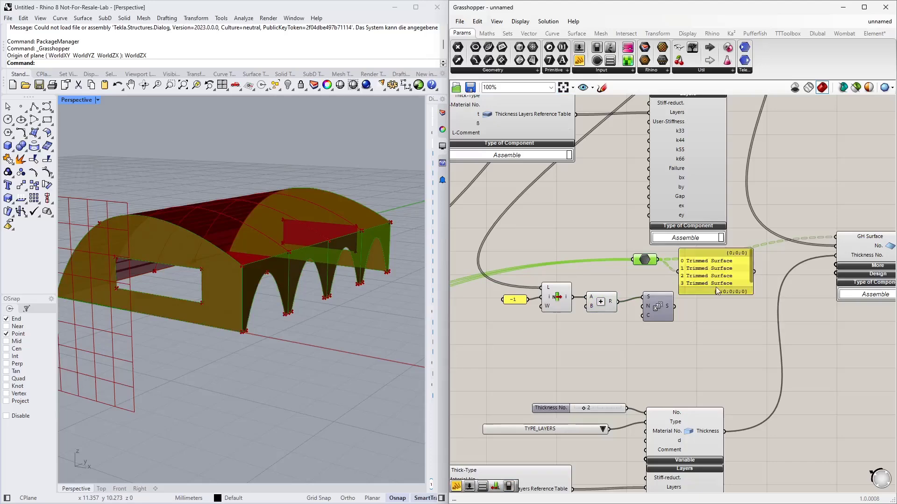
pyautogui.click(707, 287)
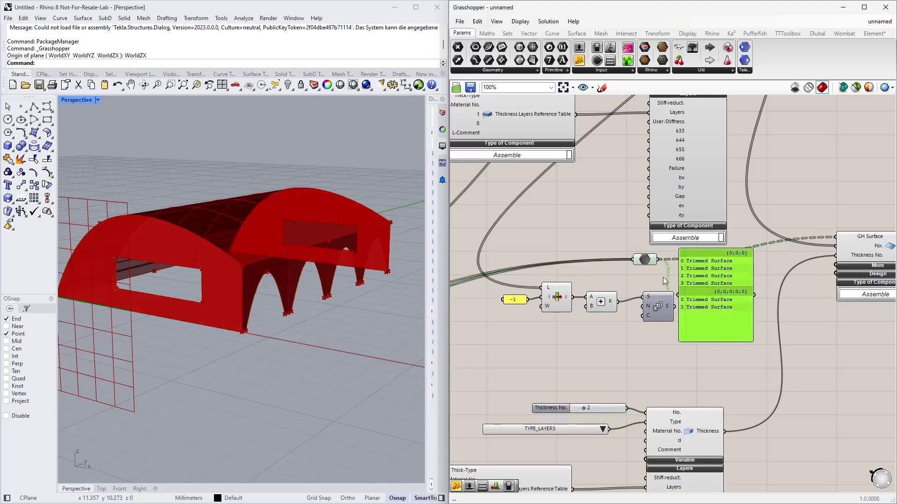
# Step: Flatten the lower surface data parameter and delete the inspection panel
pyautogui.scroll(4, 649, 271)
pyautogui.rightClick(645, 243)
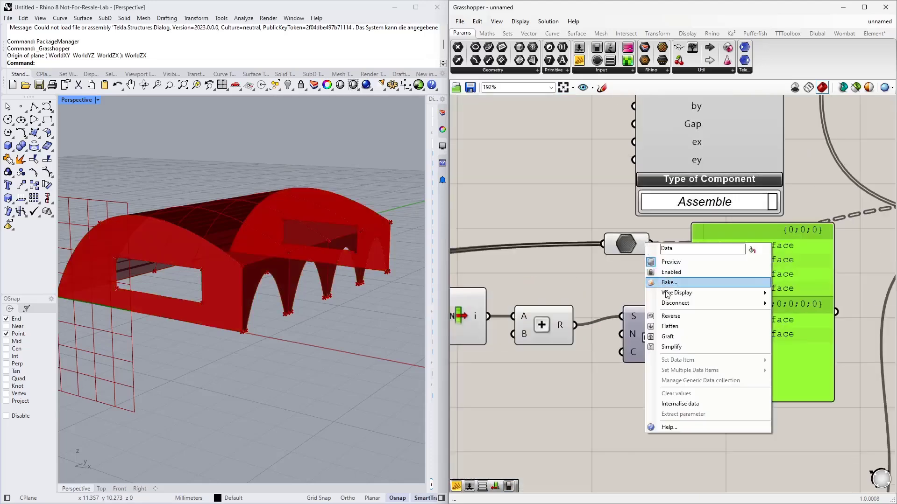
pyautogui.click(664, 326)
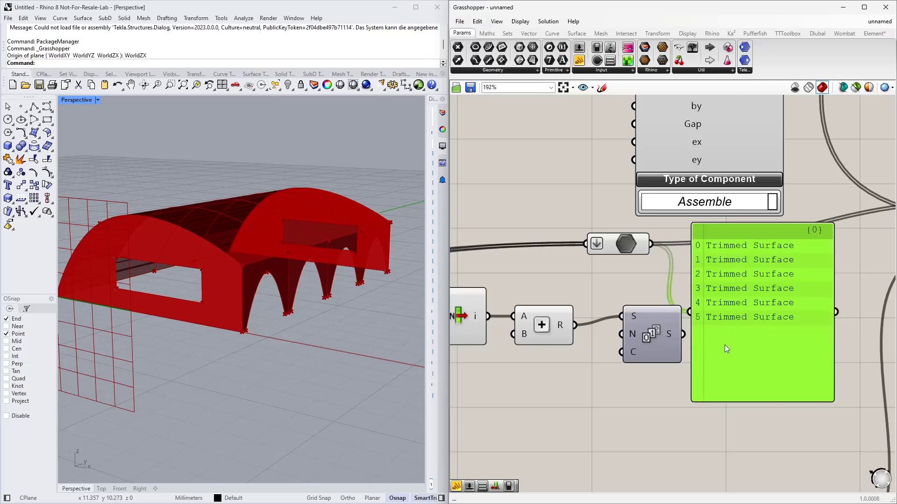
pyautogui.press('Delete')
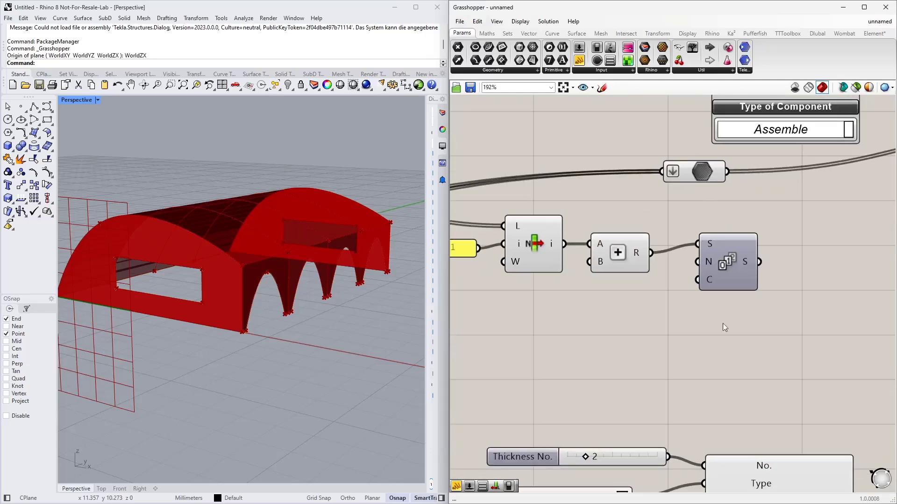
# Step: Add a List Length component fed by the flattened surface data and wire its output into the lower Series count input
pyautogui.doubleClick(652, 349)
pyautogui.write('ln')
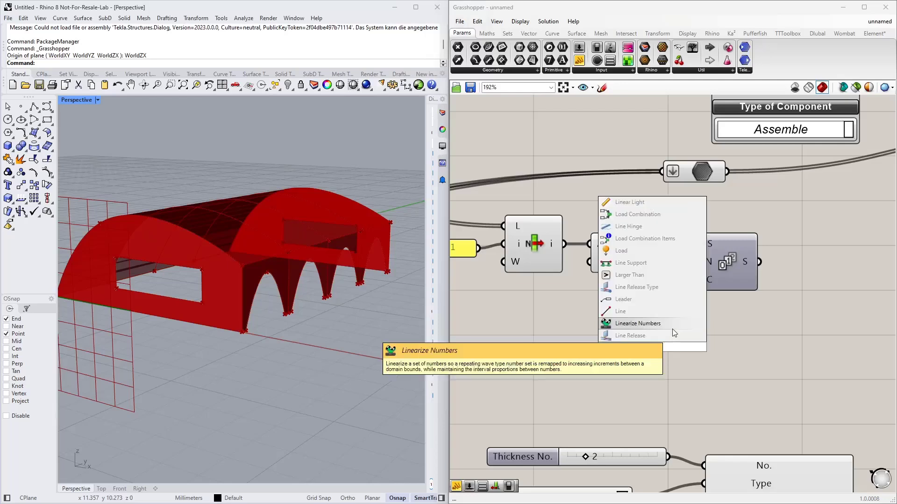
pyautogui.write('ist')
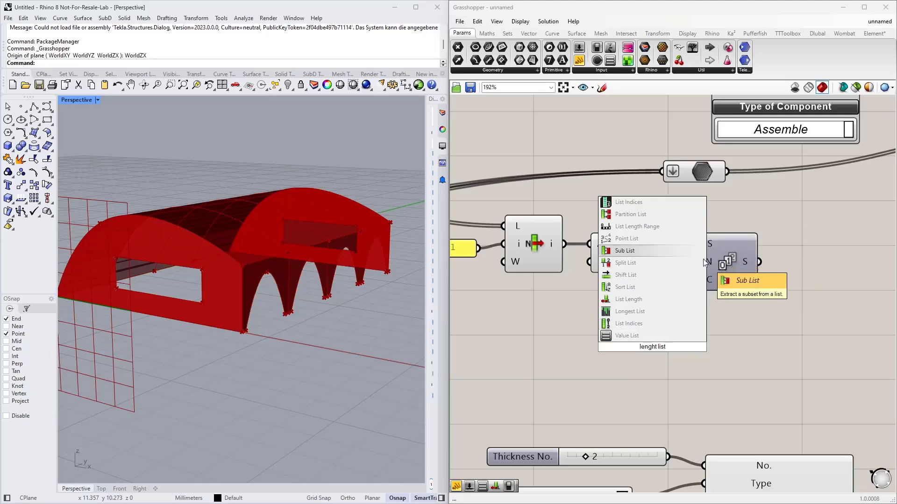
pyautogui.click(635, 299)
pyautogui.moveTo(721, 172); pyautogui.dragTo(551, 318)
pyautogui.moveTo(609, 318); pyautogui.dragTo(697, 280)
pyautogui.moveTo(738, 272); pyautogui.dragTo(646, 294, button='right')
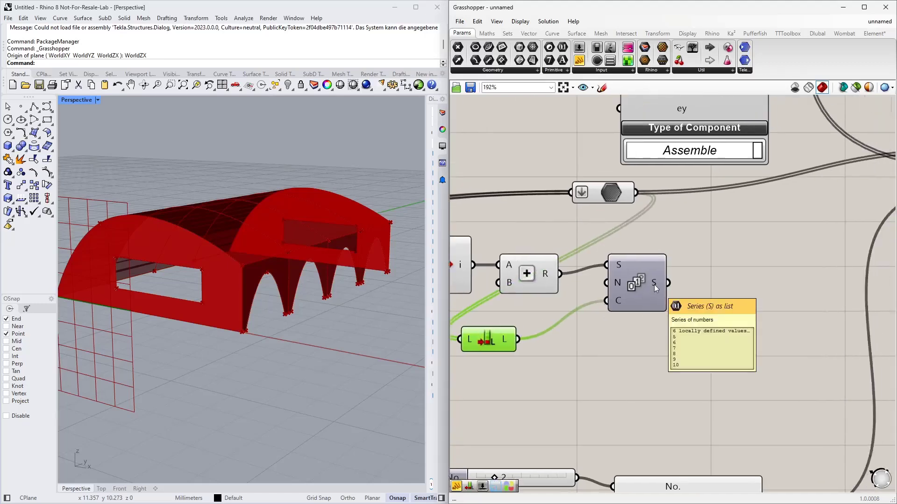
pyautogui.scroll(-3, 668, 290)
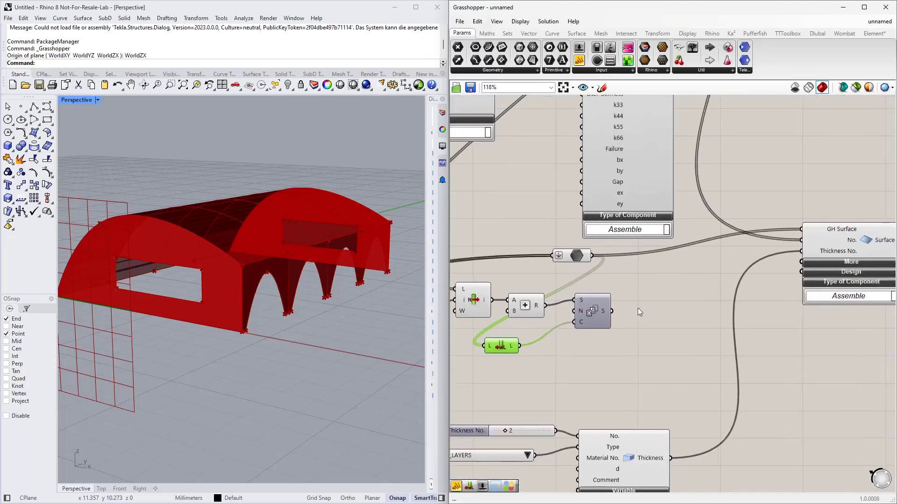
# Step: Wire the lower Series output into the lower Surface component's No. input and expand that component's More inputs
pyautogui.moveTo(617, 313); pyautogui.dragTo(811, 238)
pyautogui.moveTo(817, 240)
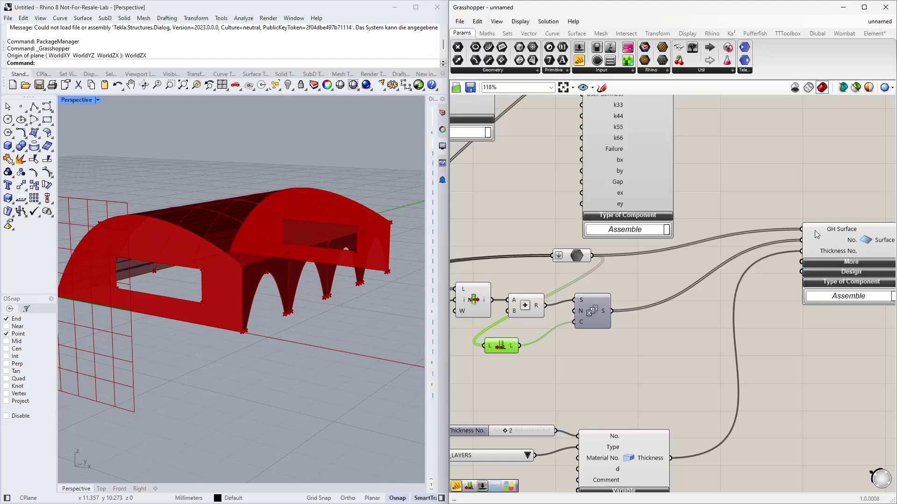
pyautogui.scroll(-2, 683, 307)
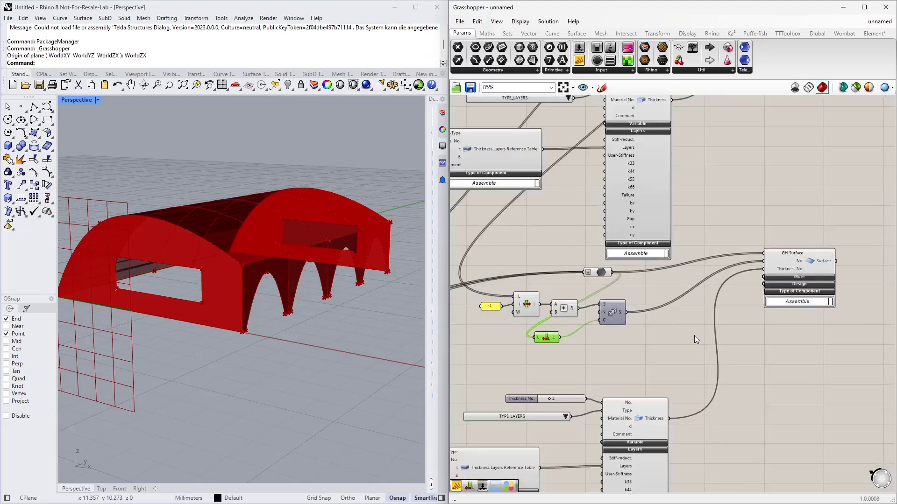
pyautogui.scroll(-2, 667, 352)
pyautogui.scroll(1, 668, 352)
pyautogui.click(710, 265)
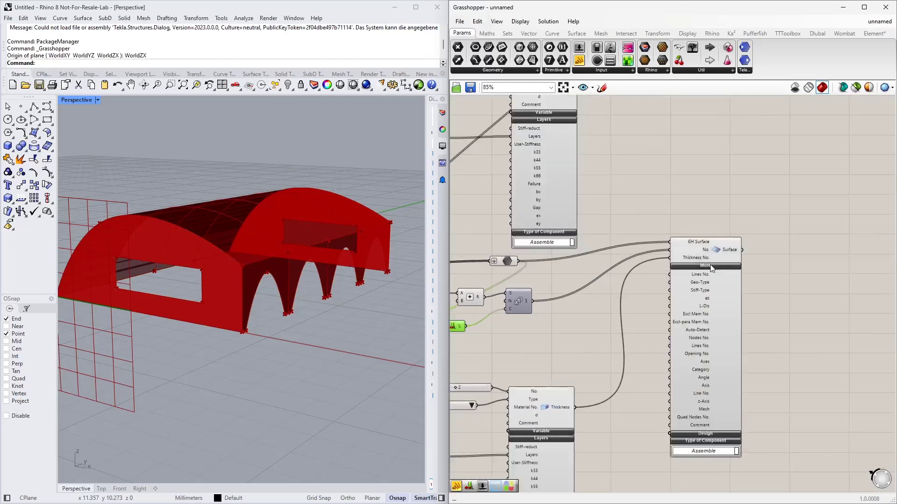
pyautogui.moveTo(716, 252); pyautogui.dragTo(772, 259)
pyautogui.scroll(-1, 692, 310)
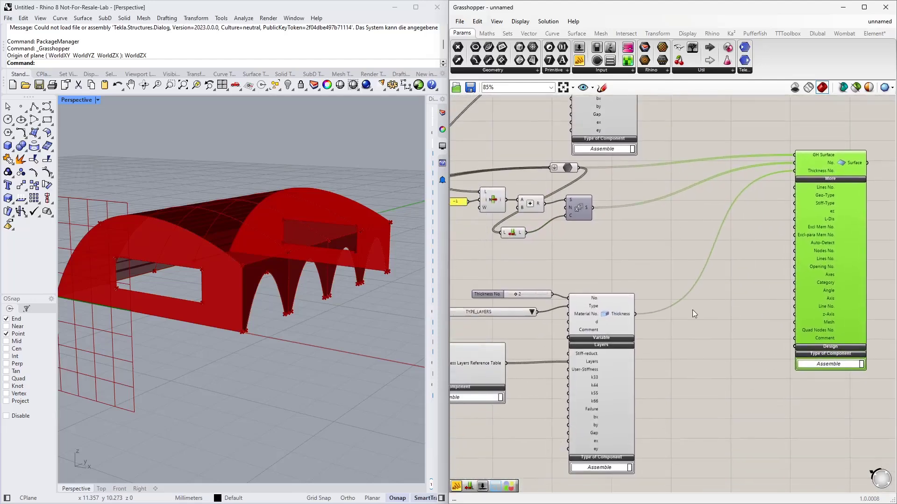
pyautogui.scroll(1, 672, 323)
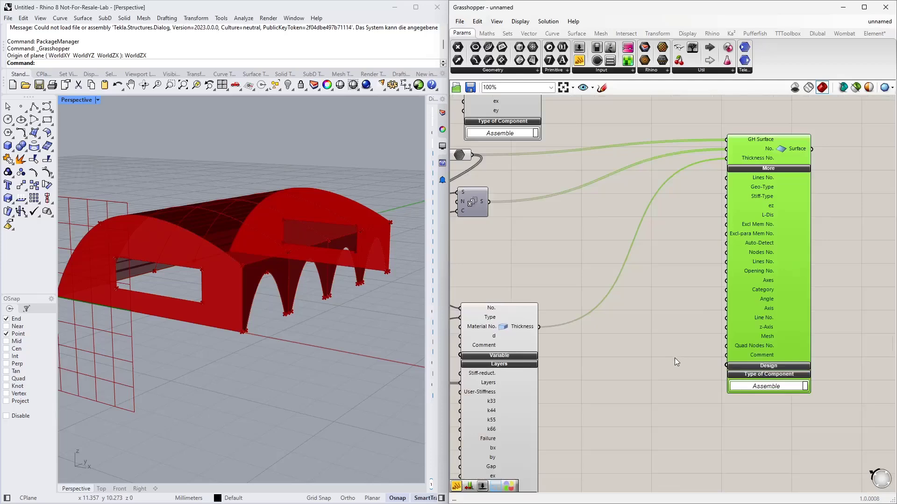
pyautogui.moveTo(755, 293); pyautogui.dragTo(811, 290)
pyautogui.click(665, 332)
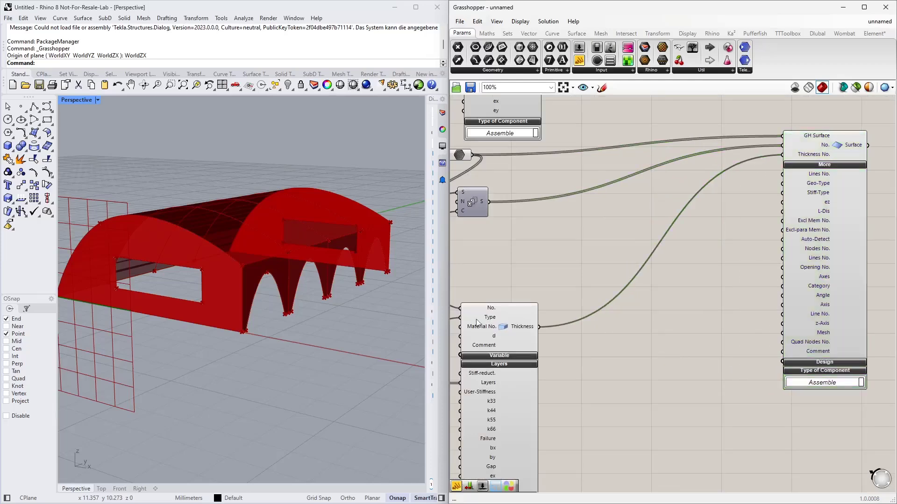
# Step: Examine the narrow support bases of the arched side wall in the Rhino model
pyautogui.moveTo(354, 298); pyautogui.dragTo(226, 329, button='right')
pyautogui.scroll(3, 152, 379)
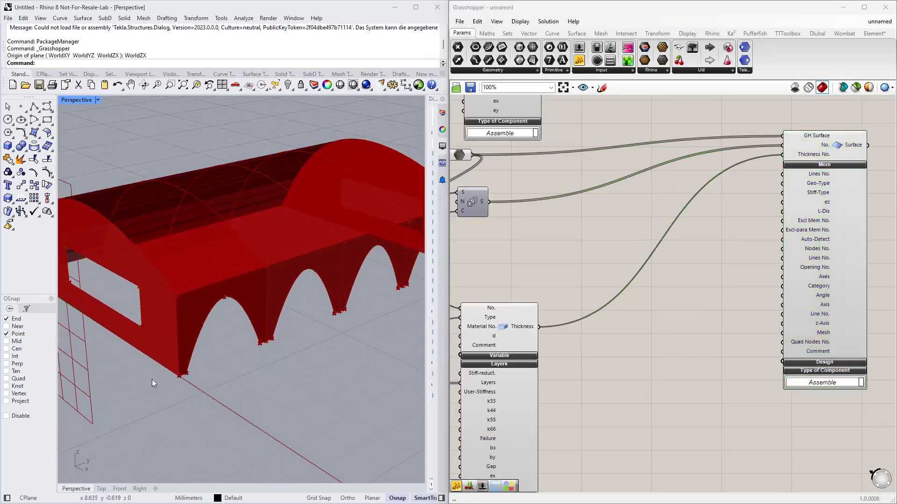
pyautogui.scroll(3, 152, 380)
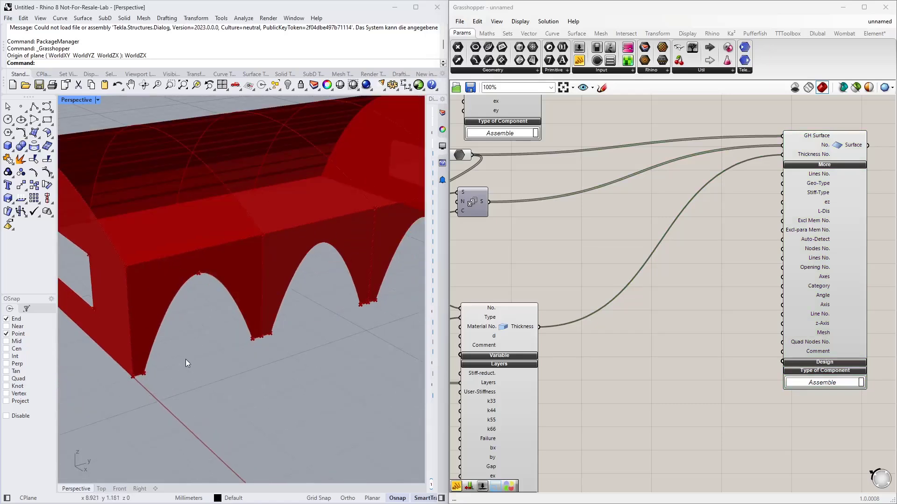
pyautogui.scroll(5, 140, 381)
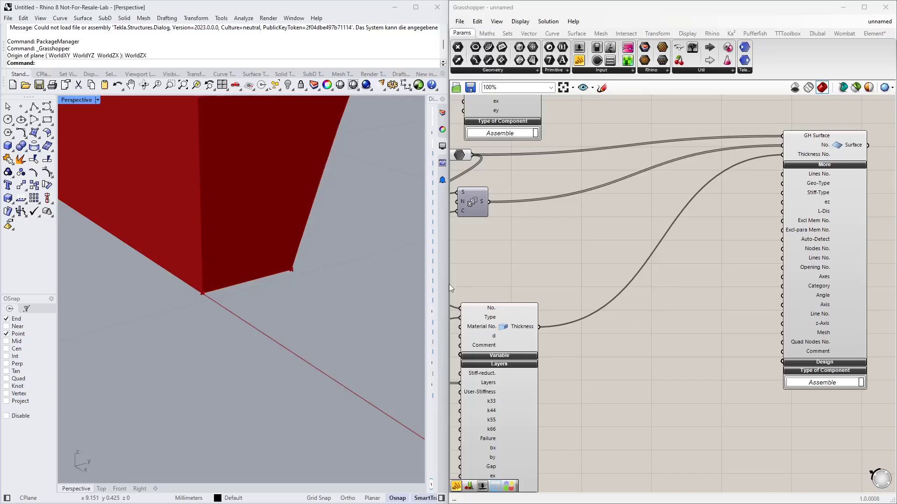
pyautogui.scroll(-6, 203, 292)
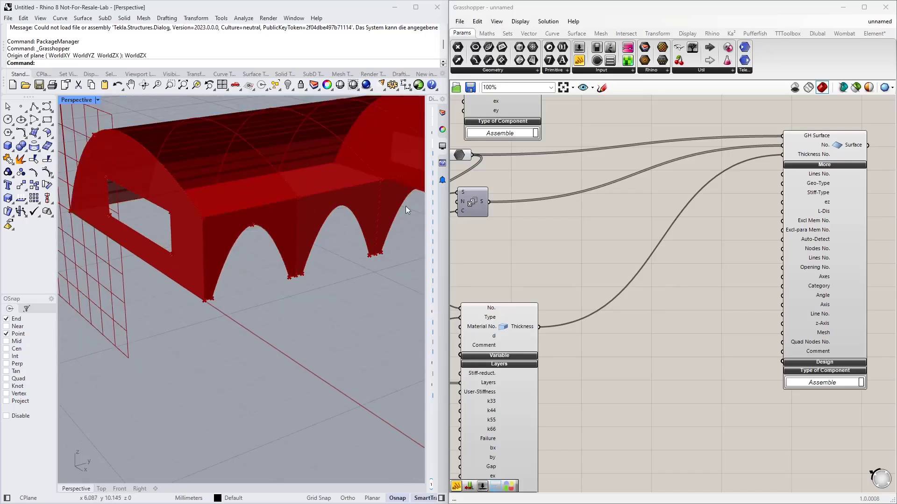
pyautogui.scroll(2, 211, 301)
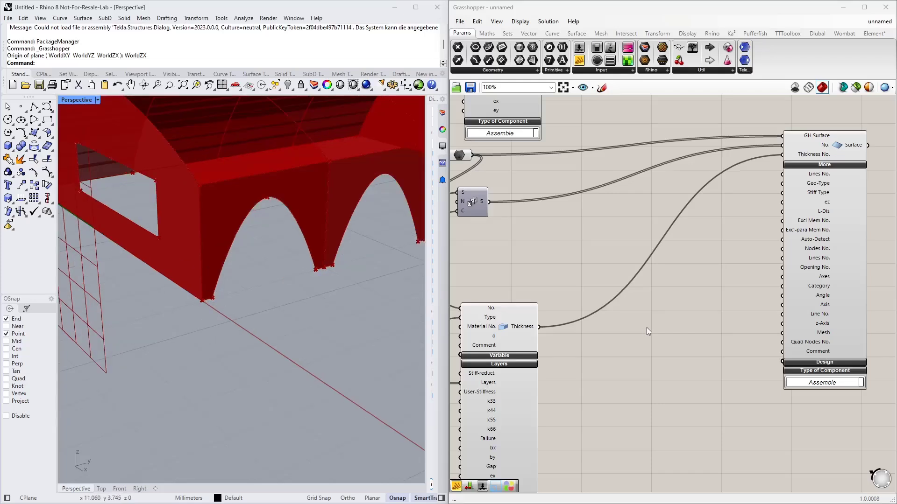
# Step: Place a Surface Mesh Refinement component between the lower Thickness and Surface components
pyautogui.click(818, 33)
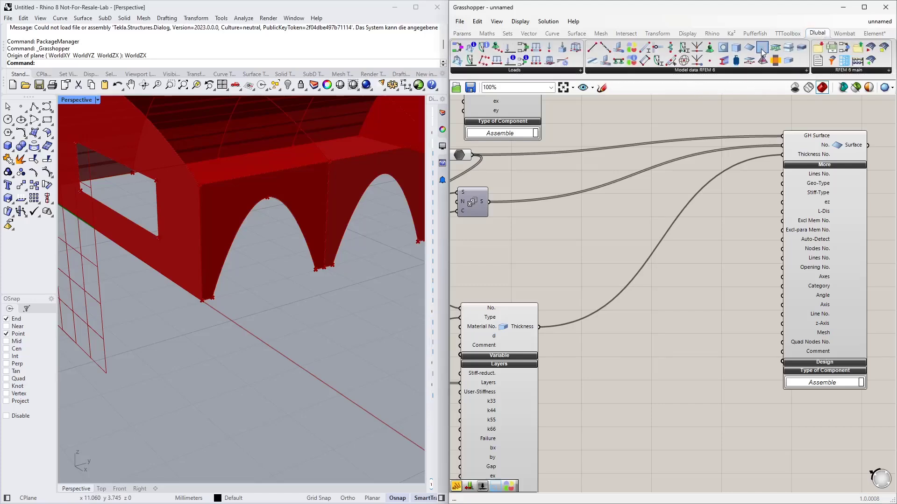
pyautogui.moveTo(762, 52); pyautogui.dragTo(651, 334)
pyautogui.scroll(3, 635, 366)
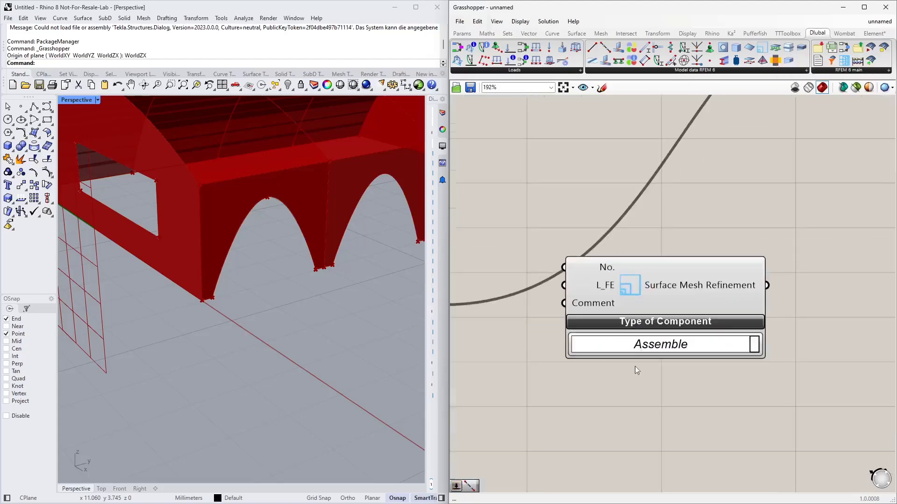
pyautogui.moveTo(619, 390); pyautogui.dragTo(628, 357, button='right')
pyautogui.moveTo(666, 259); pyautogui.dragTo(648, 340)
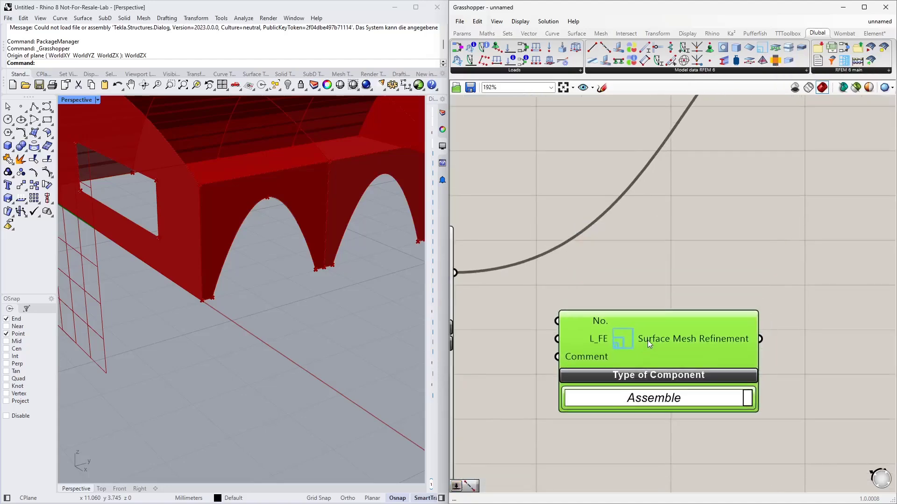
# Step: Add a number slider with value 1 and wire it into the Surface Mesh Refinement No. input
pyautogui.doubleClick(578, 263)
pyautogui.write('Number Slider')
pyautogui.press('Return')
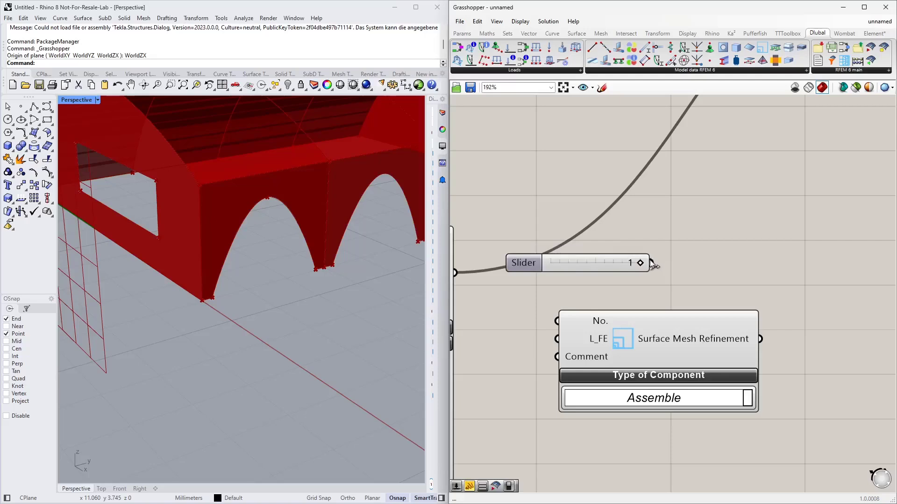
pyautogui.moveTo(651, 263); pyautogui.dragTo(648, 359)
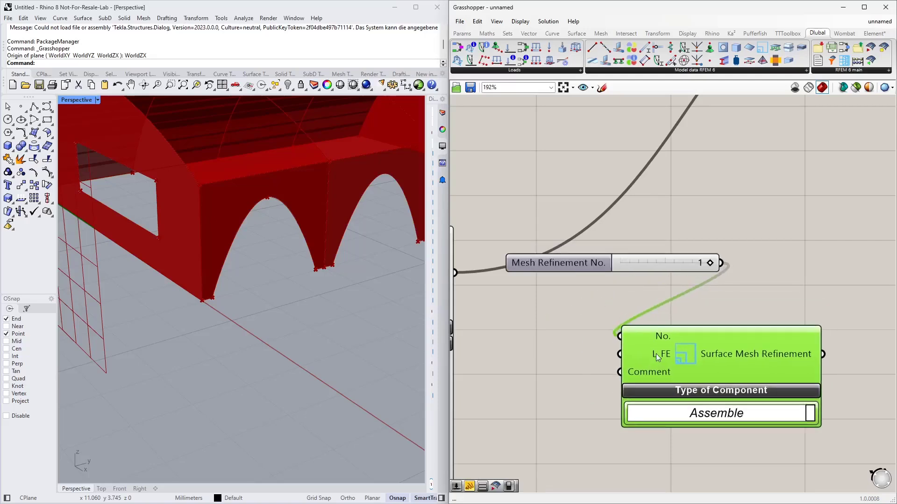
# Step: Add a number slider with value 0.1 and wire it into the L_FE input of Surface Mesh Refinement
pyautogui.doubleClick(521, 324)
pyautogui.write('0')
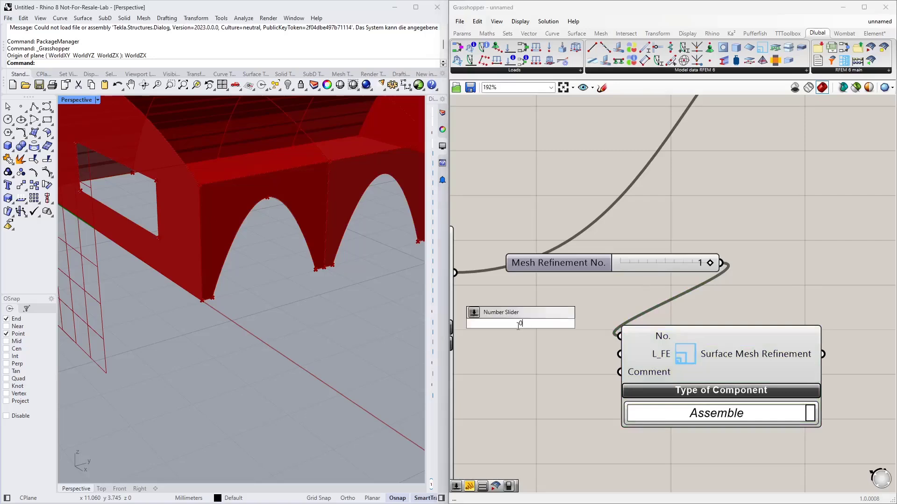
pyautogui.write('.1')
pyautogui.press('Return')
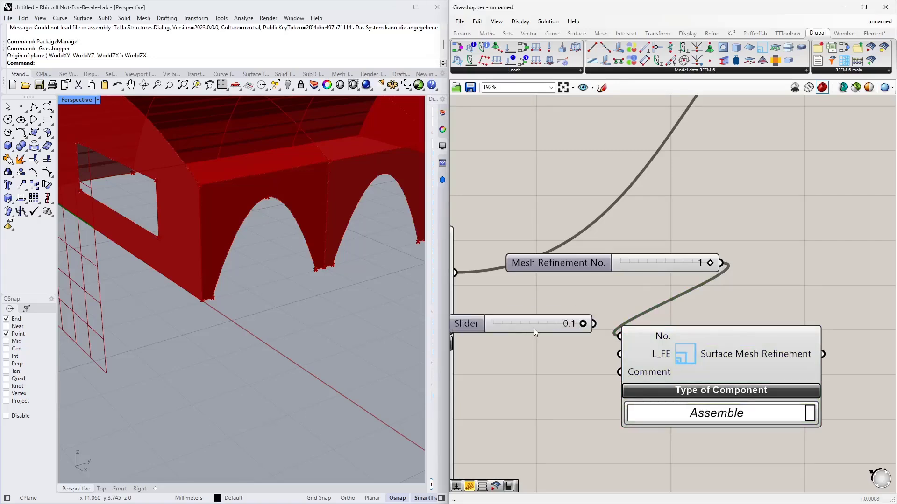
pyautogui.moveTo(533, 329); pyautogui.dragTo(577, 301)
# Step: Wire the Surface Mesh Refinement output into the lower Surface component's Mesh input
pyautogui.moveTo(638, 296); pyautogui.dragTo(684, 294)
pyautogui.scroll(-5, 559, 357)
pyautogui.scroll(3, 620, 343)
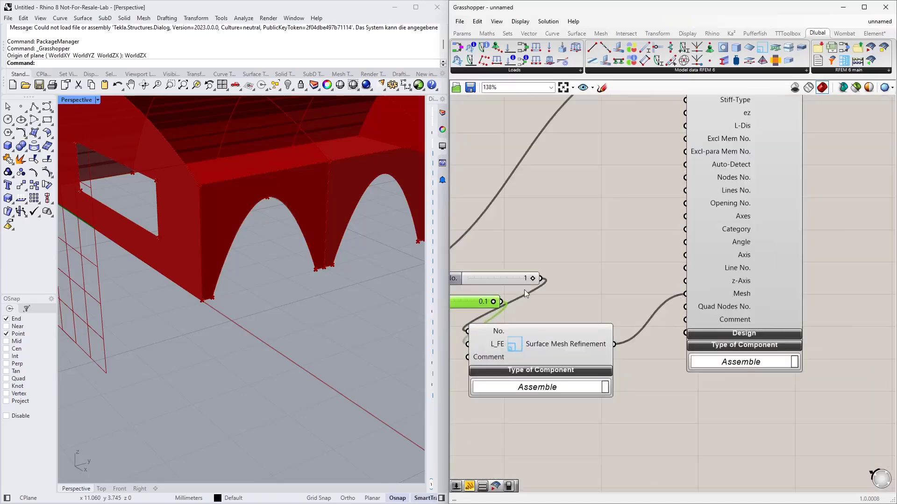
# Step: Expand the Design inputs of the upper Surface component and shift it to make room for its inputs
pyautogui.scroll(-4, 524, 293)
pyautogui.moveTo(626, 237); pyautogui.dragTo(699, 291, button='right')
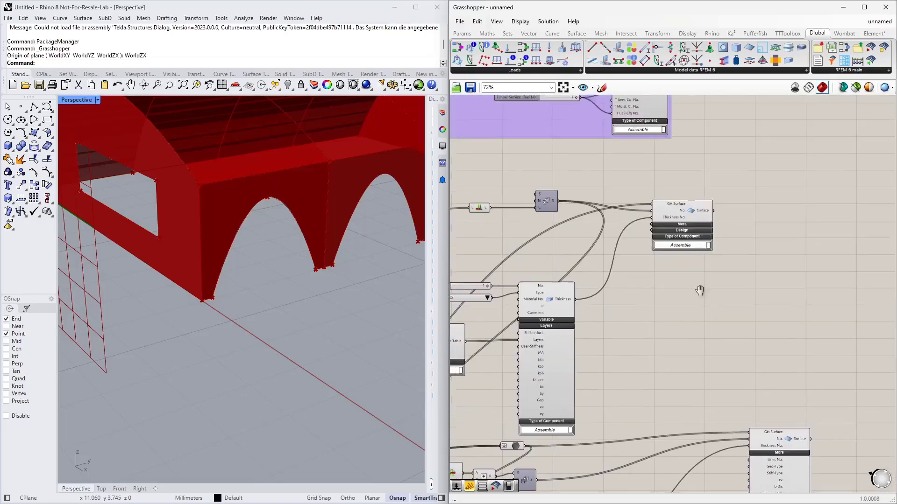
pyautogui.scroll(4, 685, 235)
pyautogui.moveTo(686, 235); pyautogui.dragTo(712, 218)
pyautogui.click(718, 247)
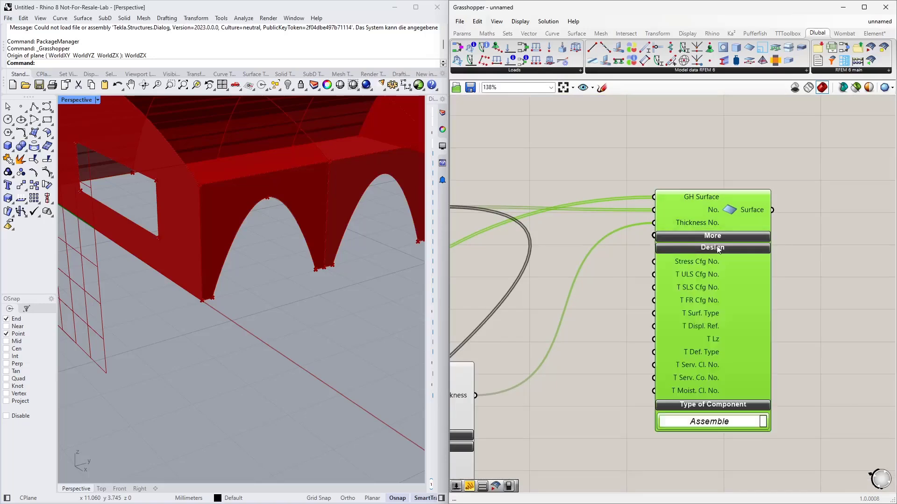
pyautogui.moveTo(617, 362); pyautogui.dragTo(609, 286, button='right')
pyautogui.moveTo(719, 232); pyautogui.dragTo(781, 218)
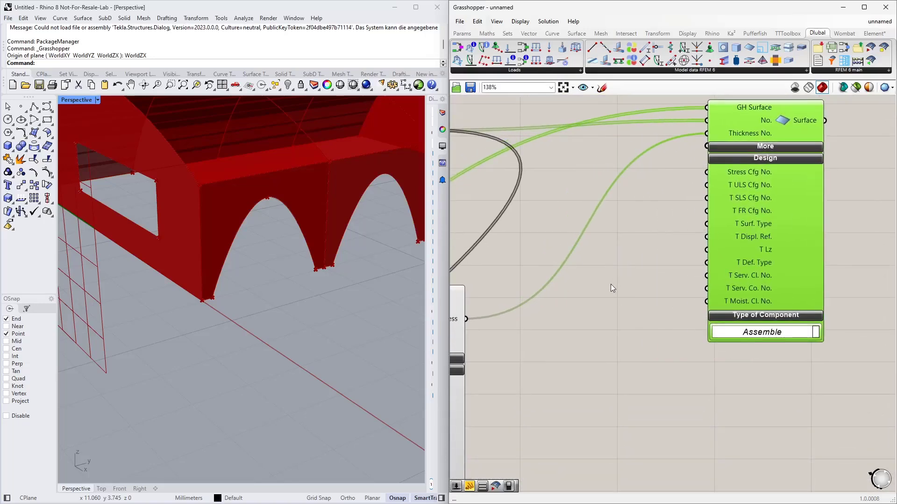
# Step: Add a slider with value 1 and wire it into the upper Surface's T Serv. Cl. No. and T ULS Cfg No. inputs
pyautogui.doubleClick(597, 310)
pyautogui.write('slider')
pyautogui.press('Return')
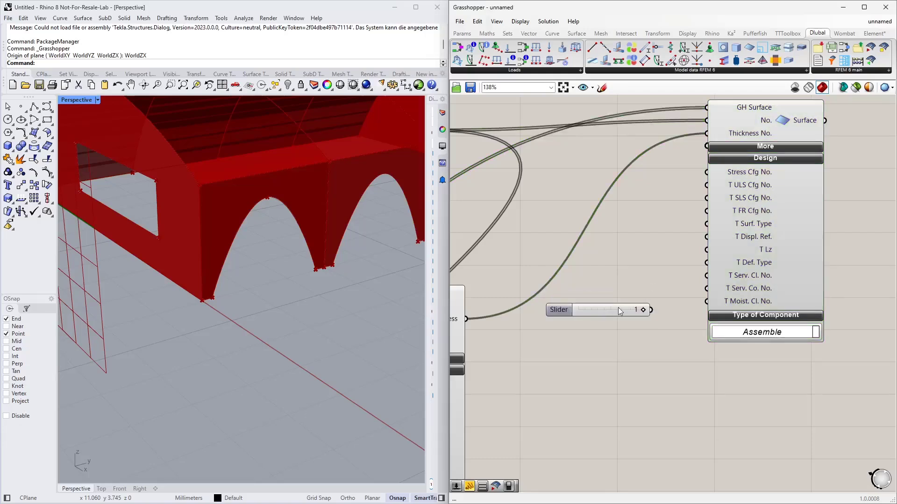
pyautogui.moveTo(652, 310); pyautogui.dragTo(697, 275)
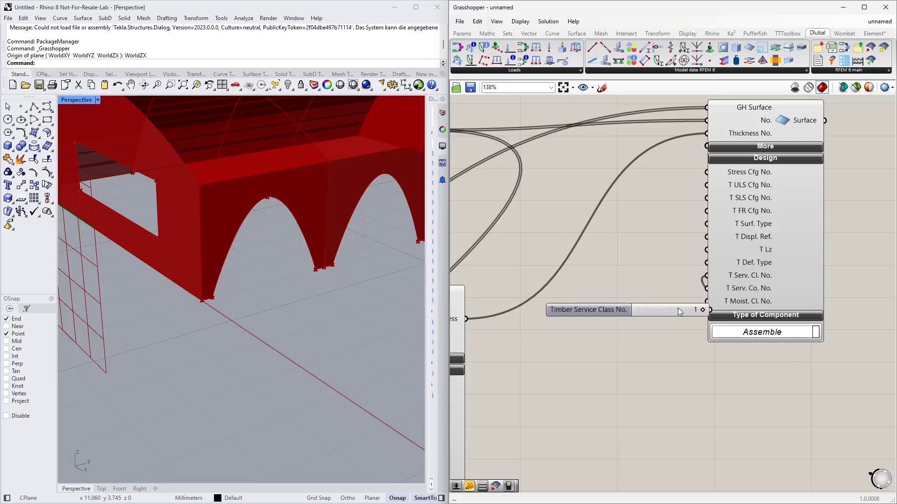
pyautogui.moveTo(677, 307); pyautogui.dragTo(705, 186)
pyautogui.moveTo(631, 272); pyautogui.dragTo(634, 243)
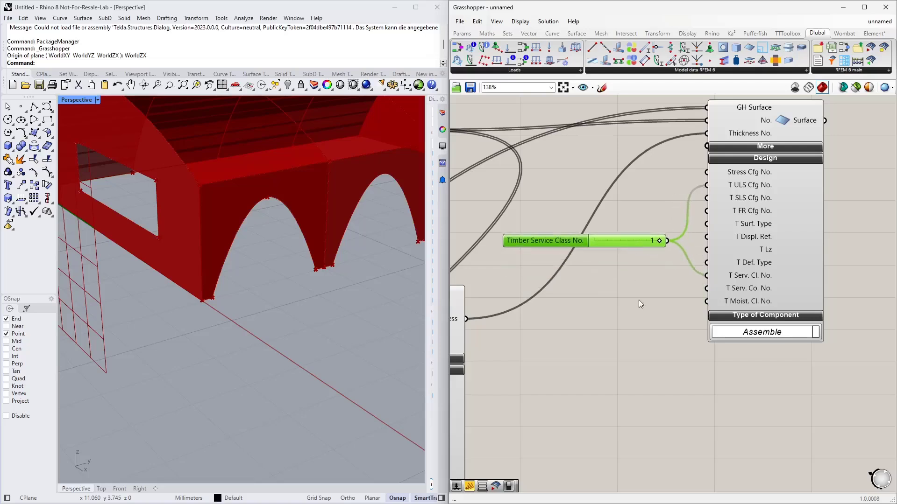
# Step: Add a slider with value 1 beside the lower Surface component and expand that component's Design inputs
pyautogui.moveTo(639, 300); pyautogui.dragTo(630, 240, button='right')
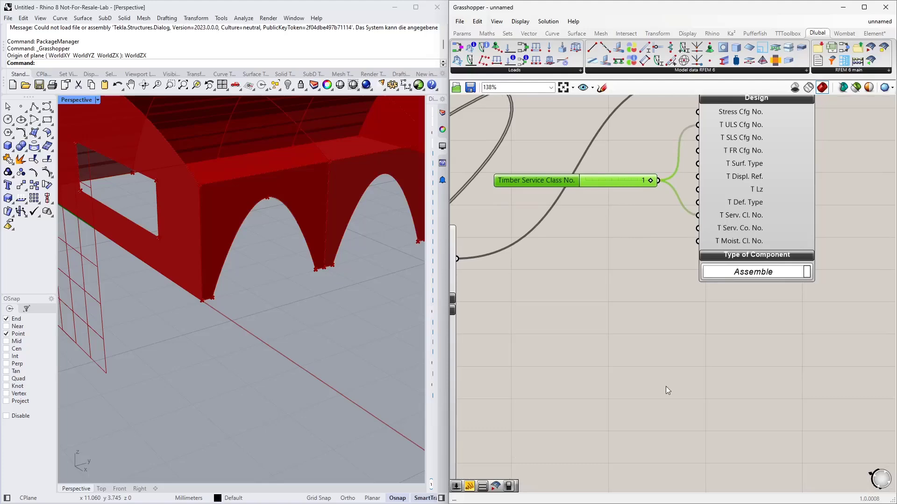
pyautogui.moveTo(666, 386)
pyautogui.mouseDown(button='right')
pyautogui.moveTo(646, 275)
pyautogui.moveTo(647, 206)
pyautogui.mouseUp(button='right')
pyautogui.moveTo(664, 359); pyautogui.dragTo(660, 321, button='right')
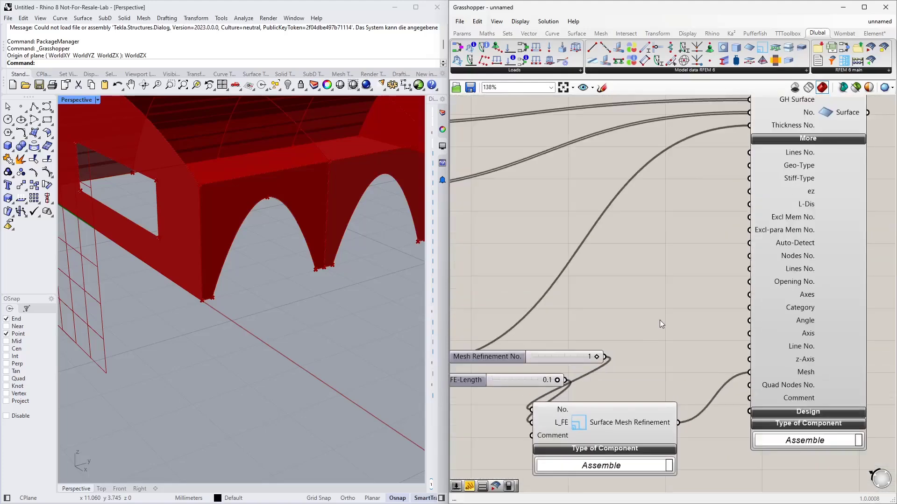
pyautogui.doubleClick(659, 321)
pyautogui.write('slider')
pyautogui.press('Return')
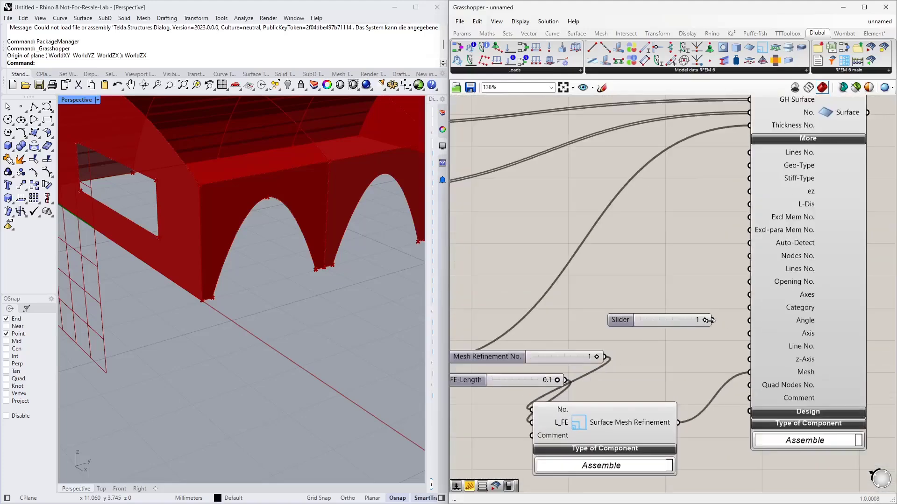
pyautogui.click(796, 412)
pyautogui.moveTo(679, 330); pyautogui.dragTo(620, 153, button='right')
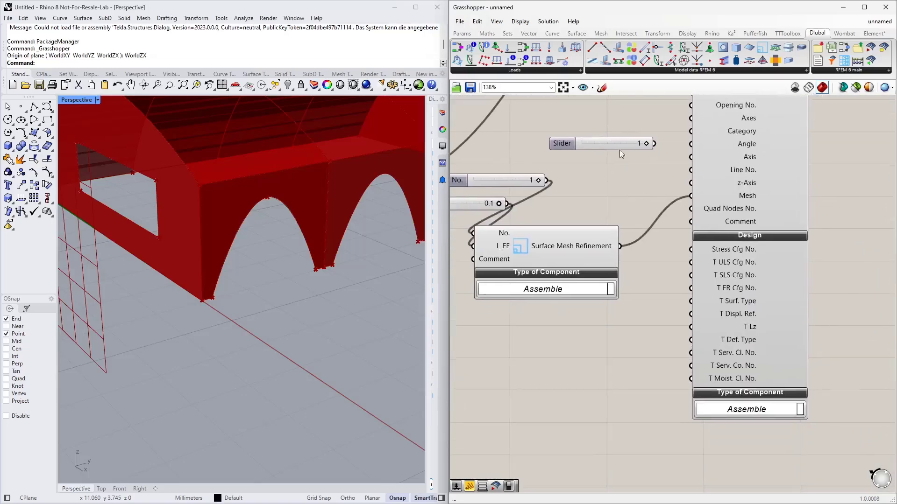
# Step: Wire the new slider into the lower Surface's T ULS Cfg No. and T Serv. Cl. No. inputs
pyautogui.moveTo(619, 148); pyautogui.dragTo(690, 261)
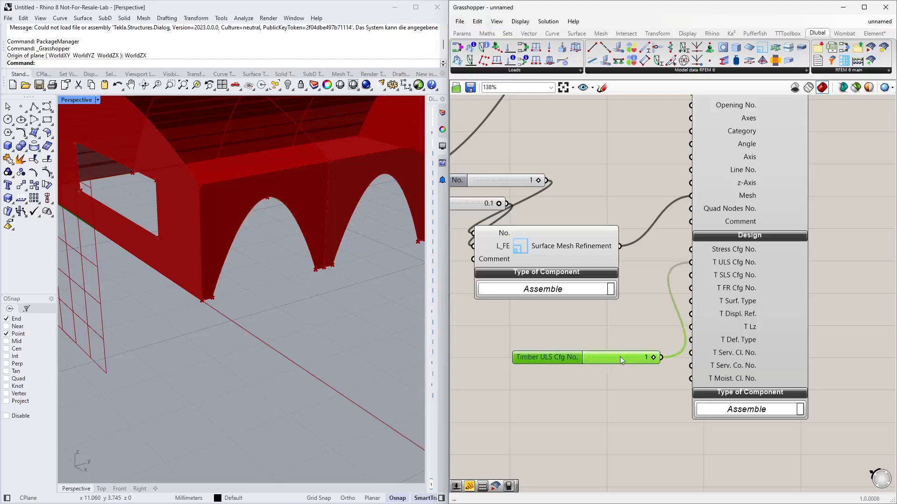
pyautogui.moveTo(621, 357); pyautogui.dragTo(691, 352)
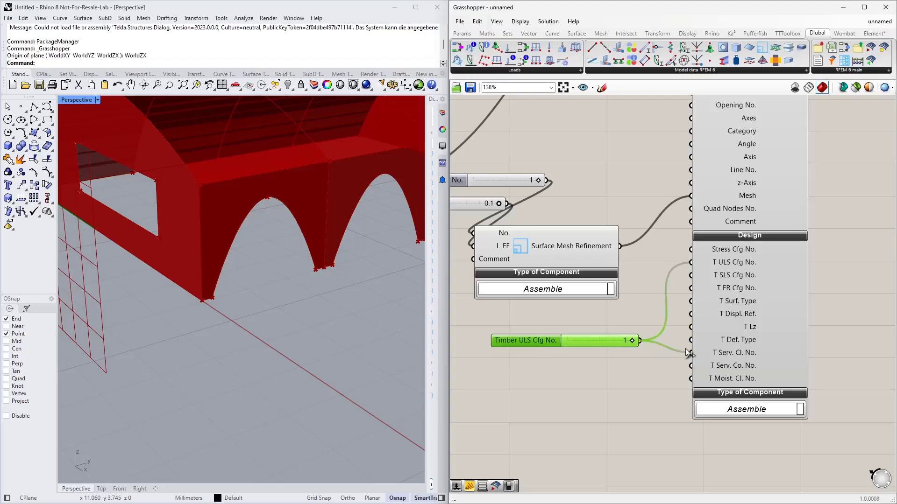
pyautogui.moveTo(609, 345); pyautogui.dragTo(623, 338)
# Step: Group all the upper and lower thickness and surface definition components together
pyautogui.scroll(-10, 631, 379)
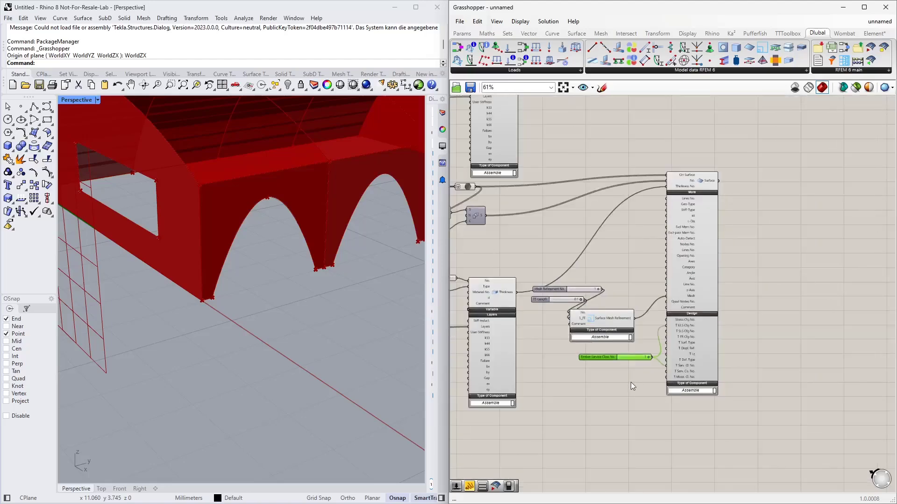
pyautogui.scroll(-1, 621, 362)
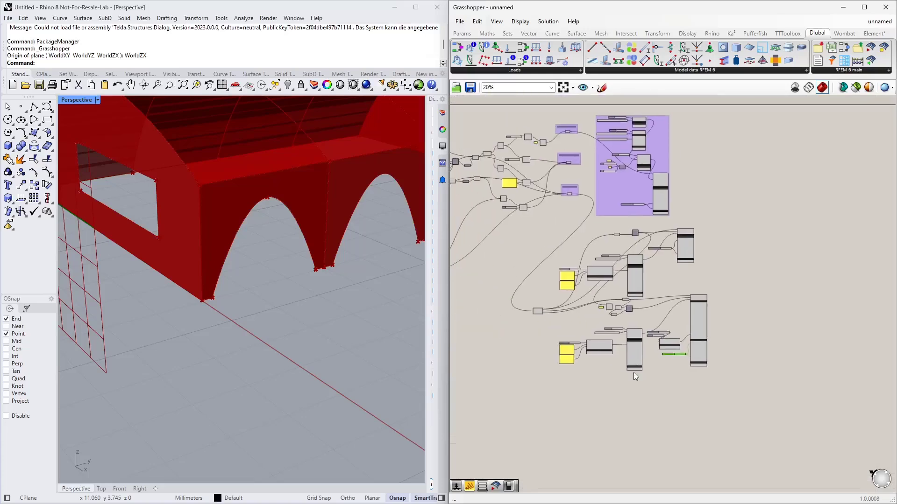
pyautogui.moveTo(741, 402); pyautogui.dragTo(553, 222)
pyautogui.rightClick(587, 231)
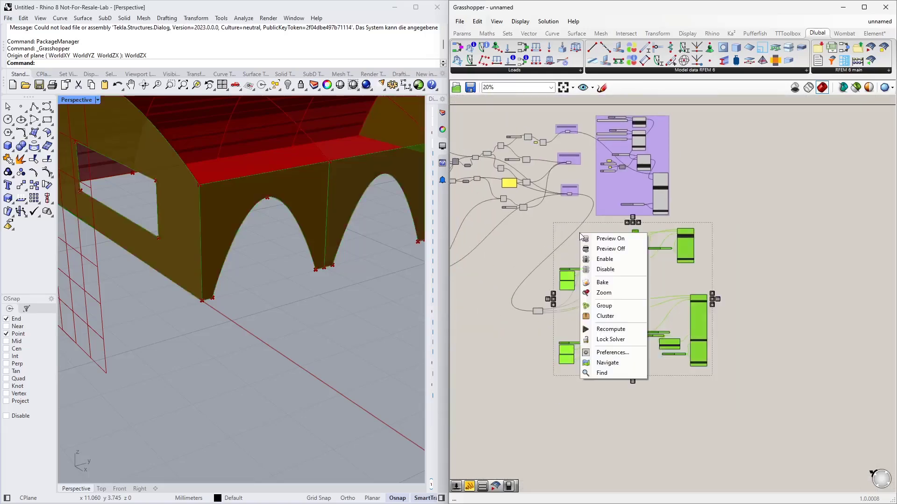
pyautogui.click(610, 309)
pyautogui.click(733, 252)
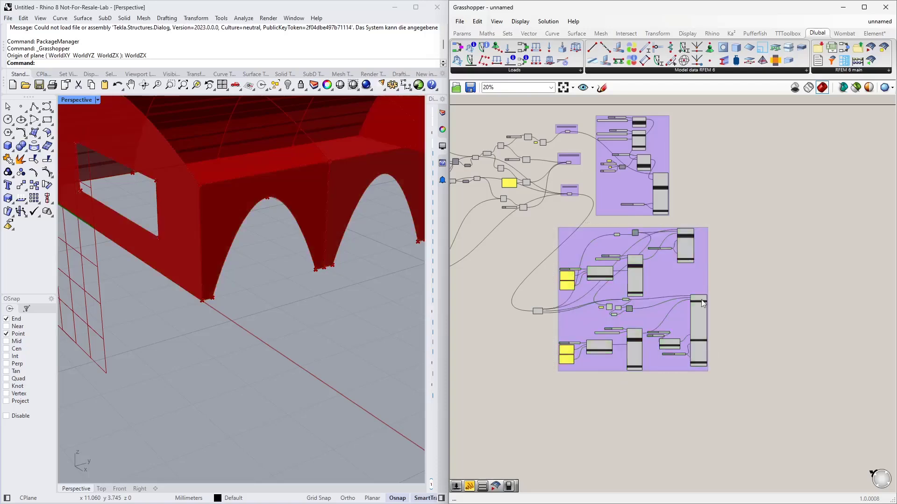
# Step: Shift the Explode Tree component that feeds the surfaces slightly further away from the surface definition group
pyautogui.moveTo(533, 310); pyautogui.dragTo(518, 300)
pyautogui.scroll(2, 583, 342)
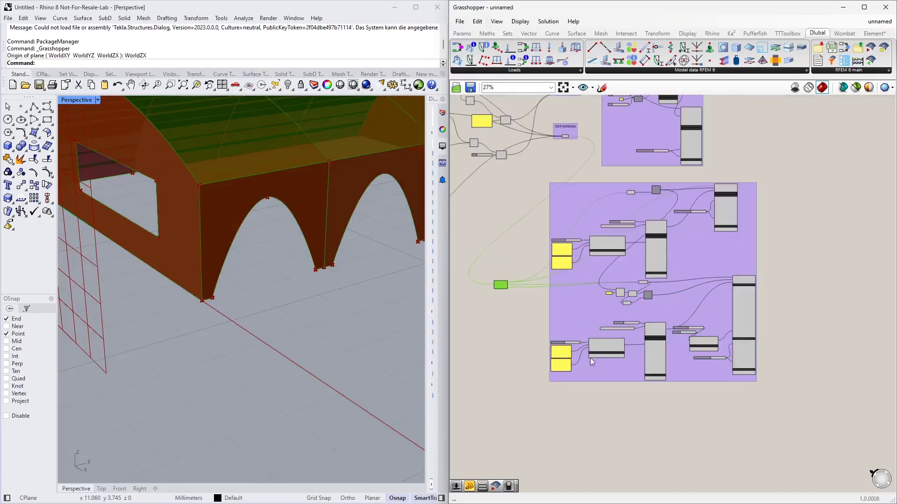
pyautogui.click(608, 395)
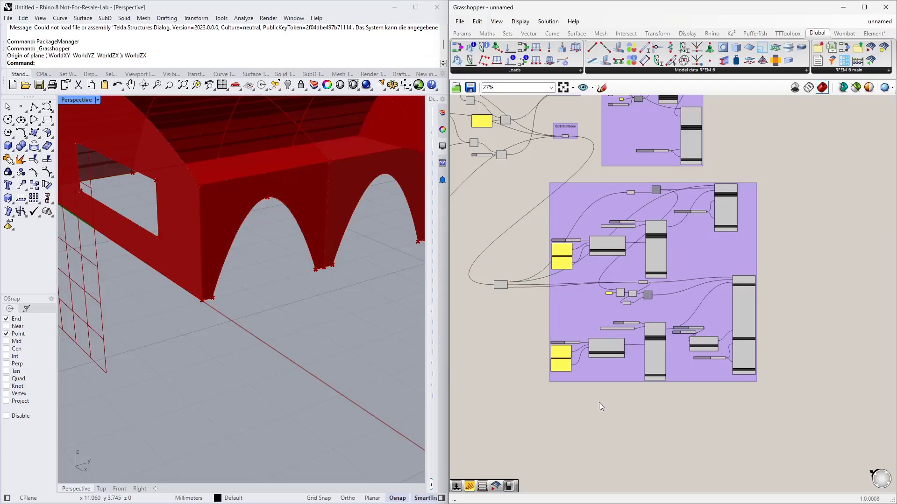
pyautogui.scroll(5, 588, 416)
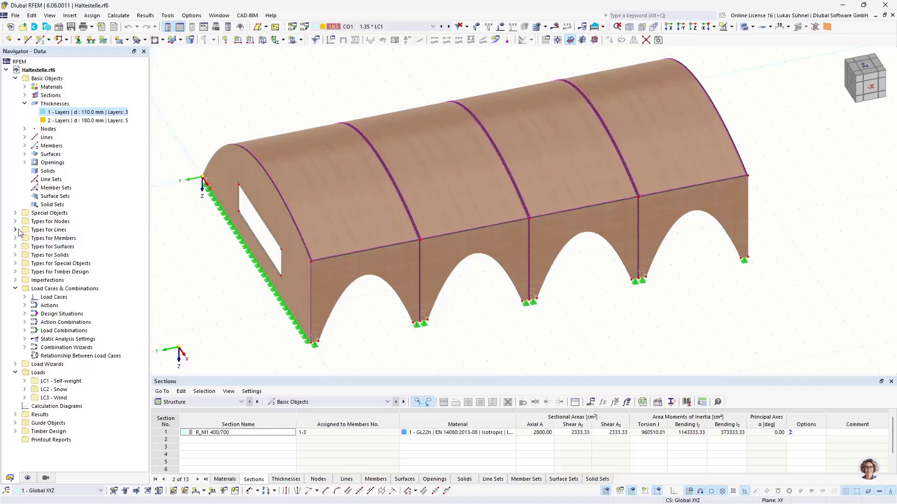
# Step: Switch to RFEM and open the existing line hinge among the types for lines for editing
pyautogui.scroll(5, 292, 305)
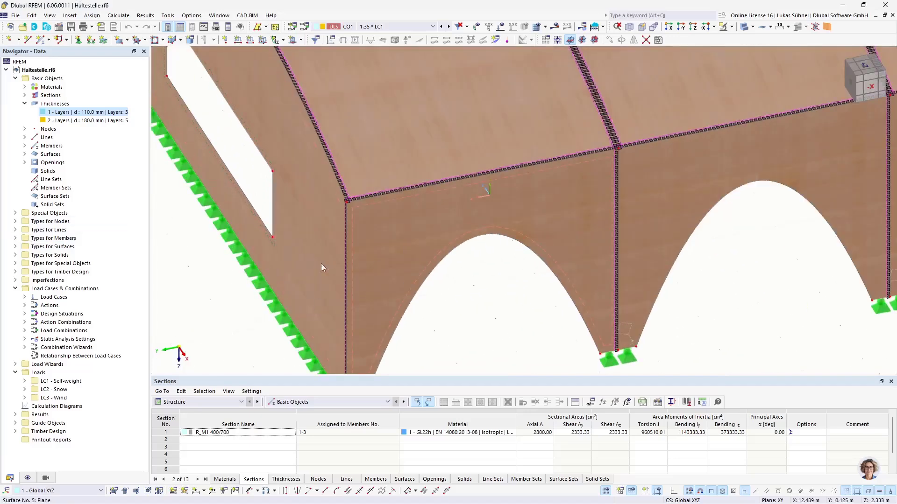
pyautogui.click(252, 285)
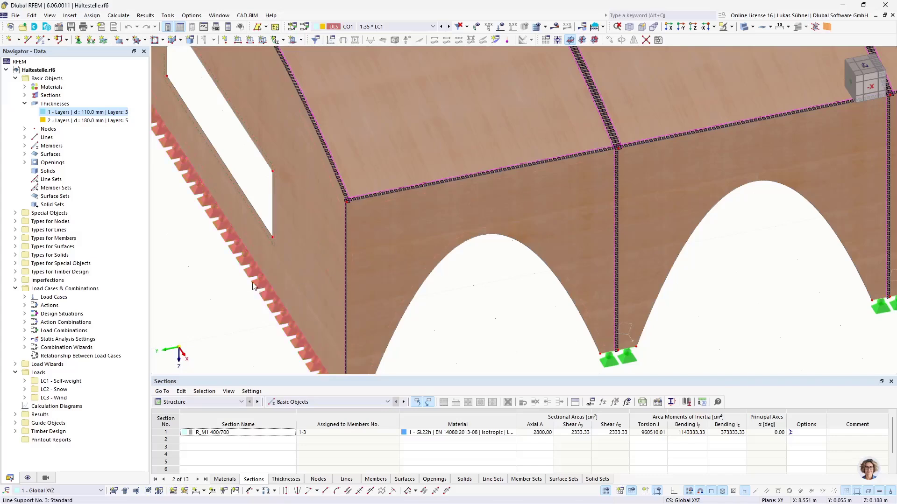
pyautogui.click(15, 230)
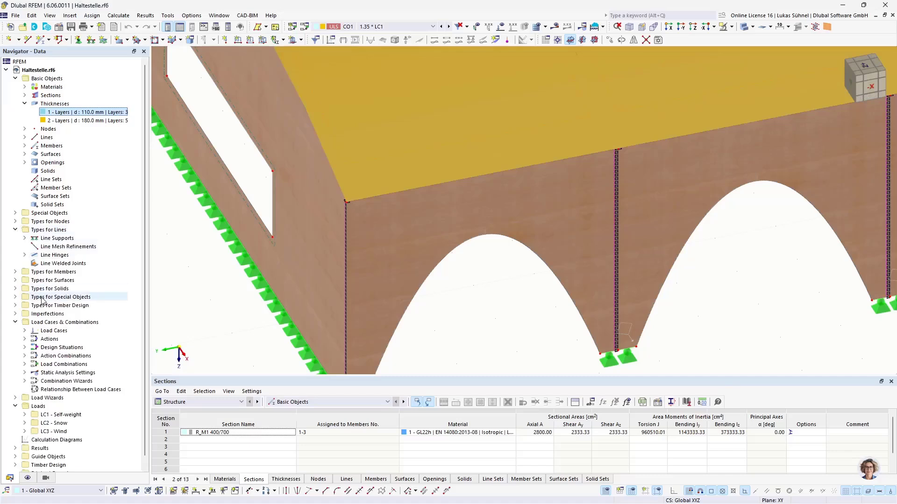
pyautogui.click(25, 255)
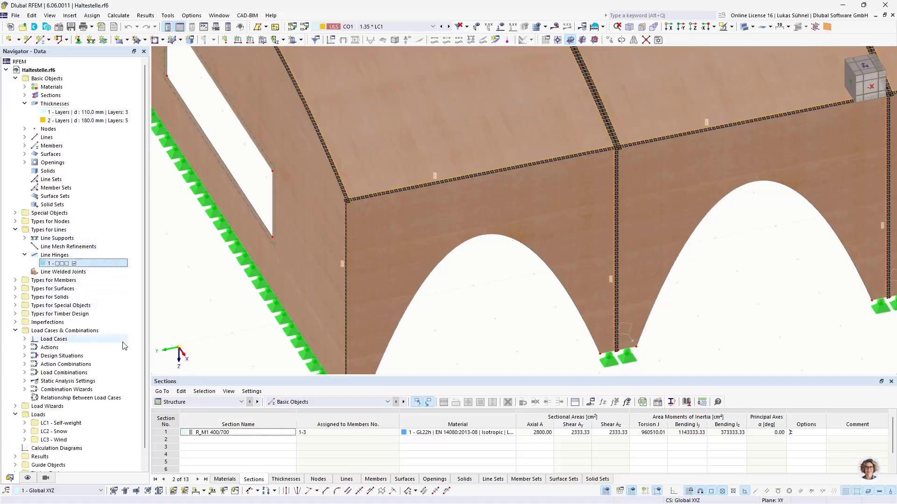
pyautogui.doubleClick(82, 264)
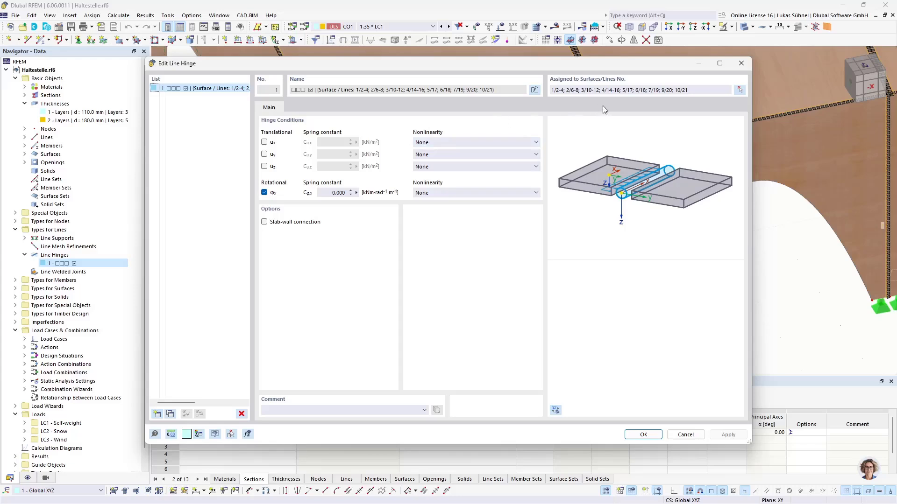
# Step: Examine how the line hinge's assigned surface and line numbers are paired, and close the hinge definition
pyautogui.moveTo(690, 89); pyautogui.dragTo(550, 90)
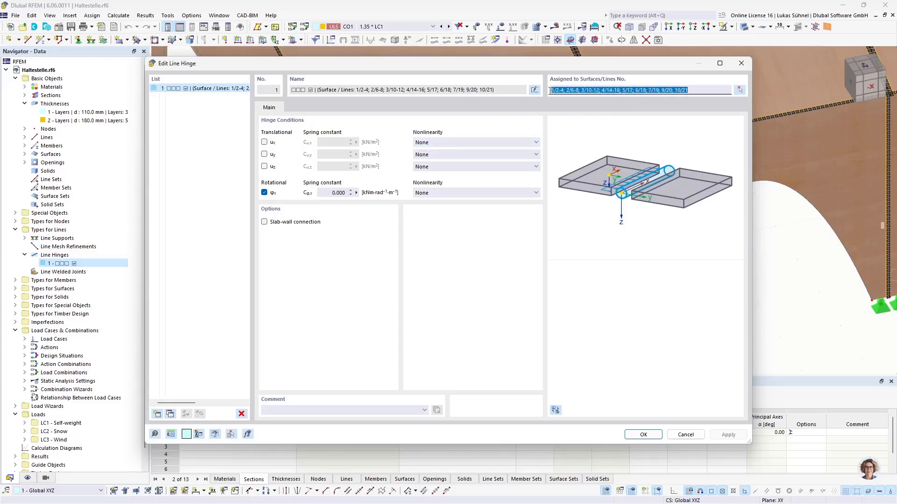
pyautogui.click(600, 90)
pyautogui.moveTo(562, 63); pyautogui.dragTo(545, 101)
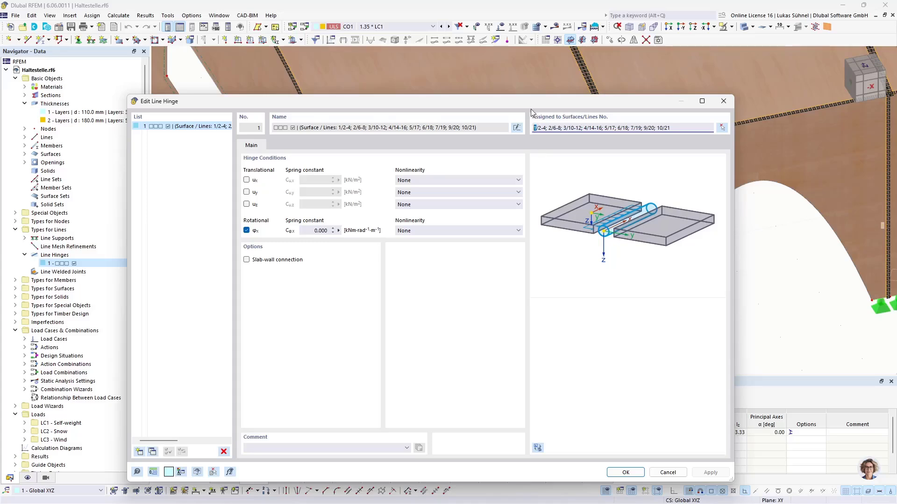
pyautogui.moveTo(529, 109); pyautogui.dragTo(531, 241)
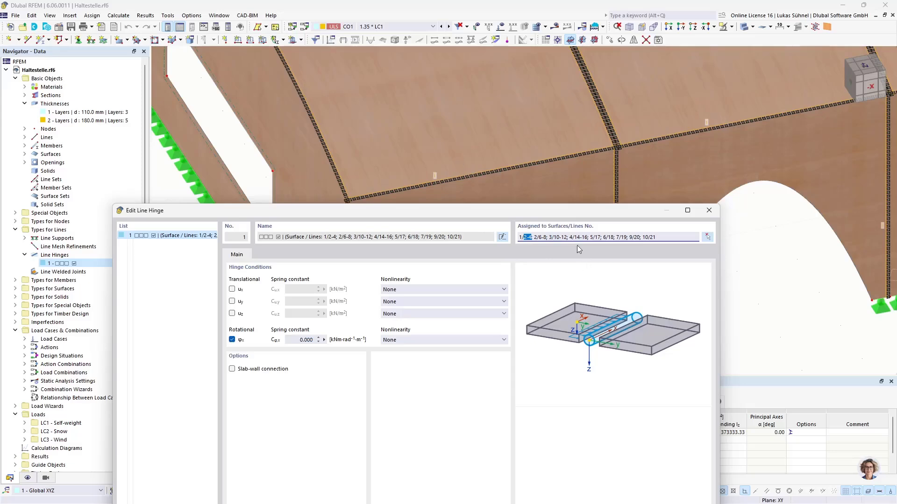
pyautogui.click(535, 238)
pyautogui.moveTo(583, 237); pyautogui.dragTo(552, 237)
pyautogui.click(549, 237)
pyautogui.moveTo(554, 214); pyautogui.dragTo(539, 91)
pyautogui.moveTo(653, 114); pyautogui.dragTo(437, 117)
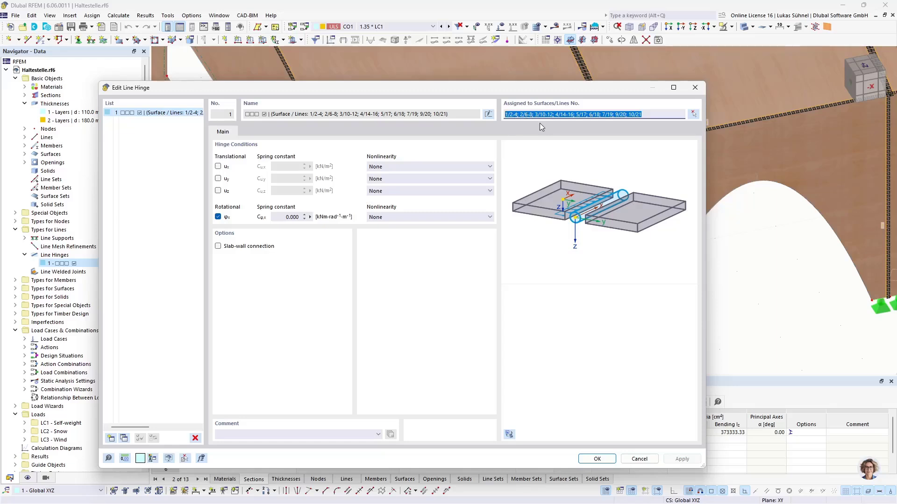
pyautogui.click(510, 114)
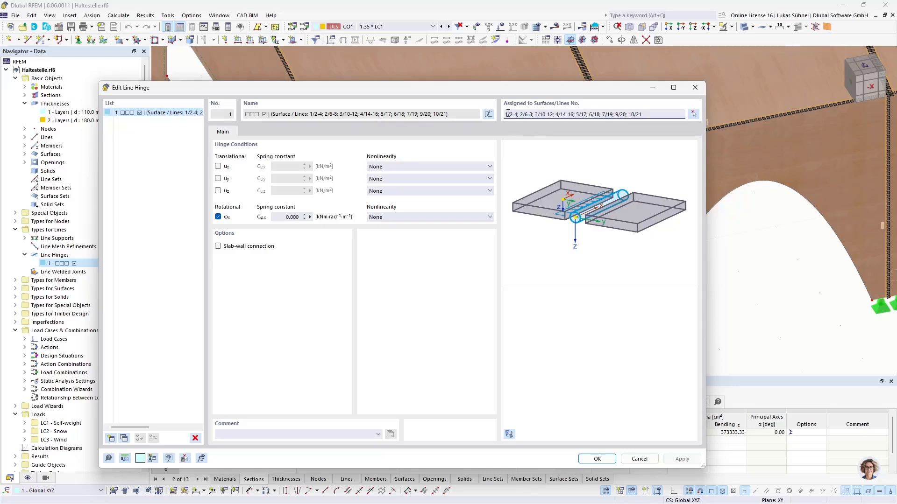
pyautogui.hotkey('shift', 'Left')
pyautogui.press('Right')
pyautogui.press('Right')
pyautogui.hotkey('shift', 'Right')
pyautogui.click(693, 87)
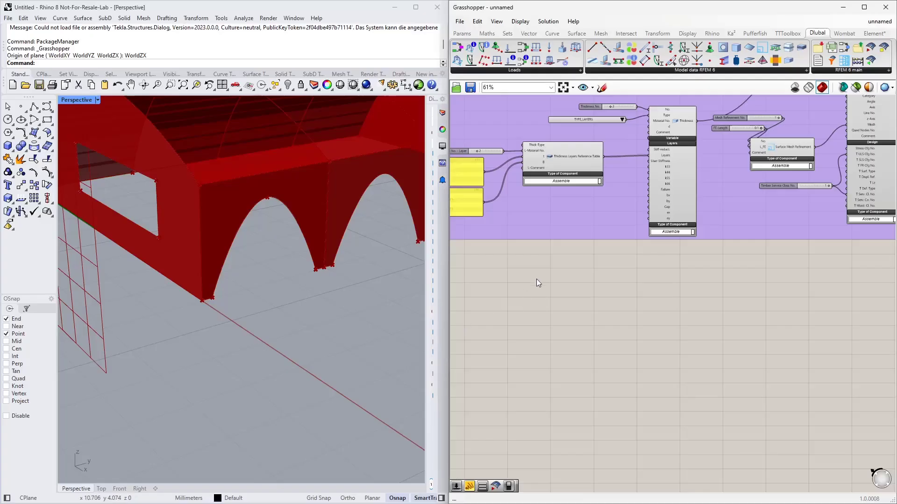
# Step: Return to Grasshopper and review the Surface components' inputs and outputs and the whole vaulted building in the Rhino view
pyautogui.scroll(-3, 536, 279)
pyautogui.scroll(4, 733, 204)
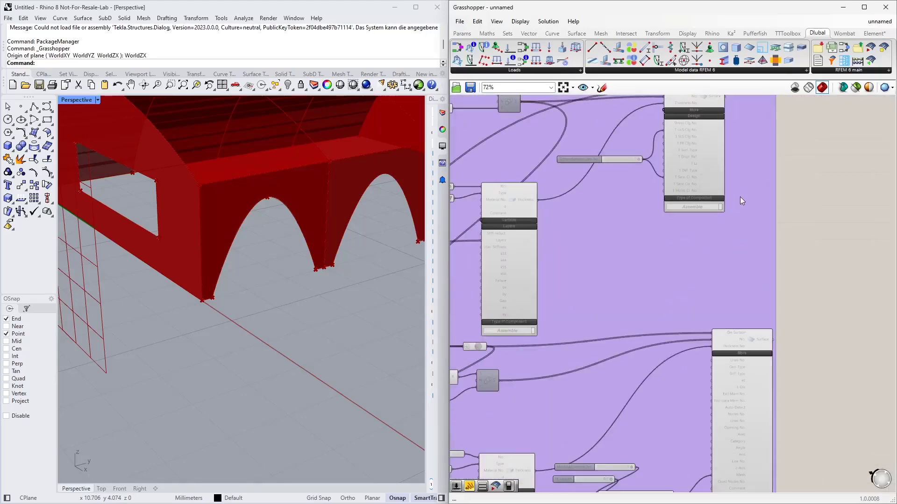
pyautogui.scroll(3, 697, 202)
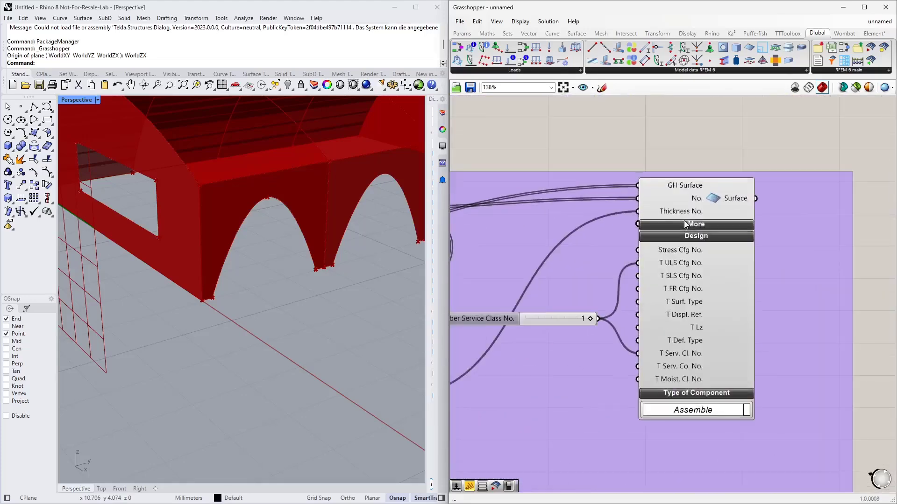
pyautogui.scroll(-5, 697, 203)
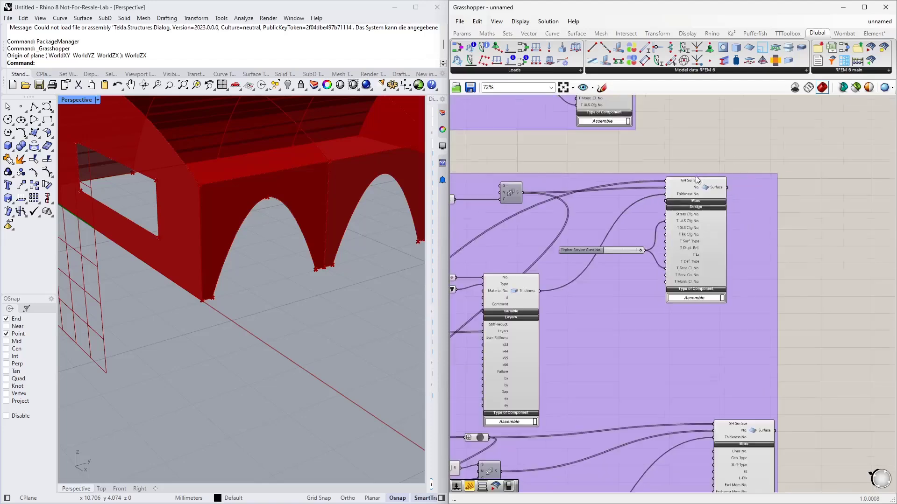
pyautogui.scroll(2, 665, 349)
pyautogui.scroll(-2, 733, 196)
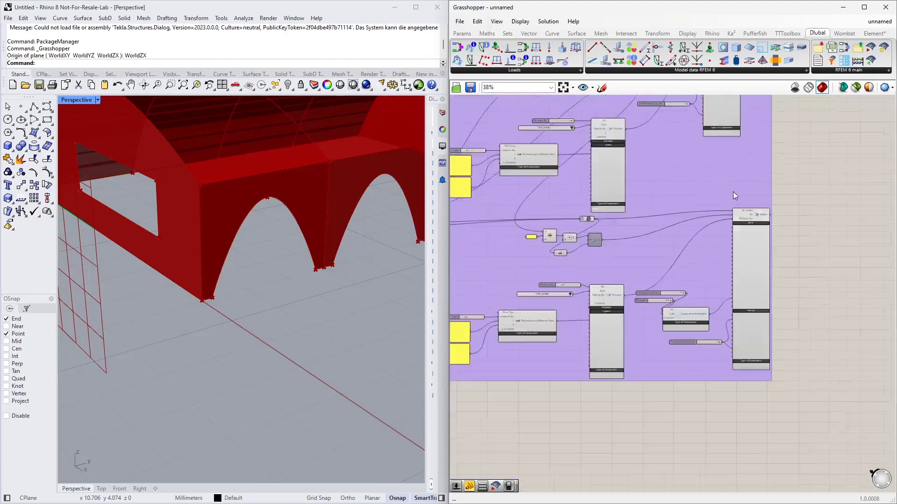
pyautogui.moveTo(222, 299)
pyautogui.mouseDown(button='right')
pyautogui.moveTo(206, 274)
pyautogui.moveTo(239, 273)
pyautogui.moveTo(224, 285)
pyautogui.mouseUp(button='right')
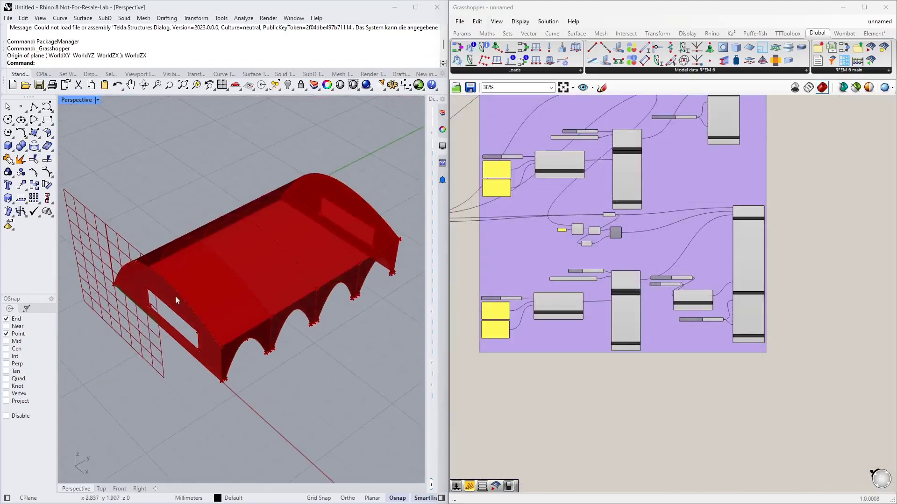
pyautogui.scroll(4, 525, 400)
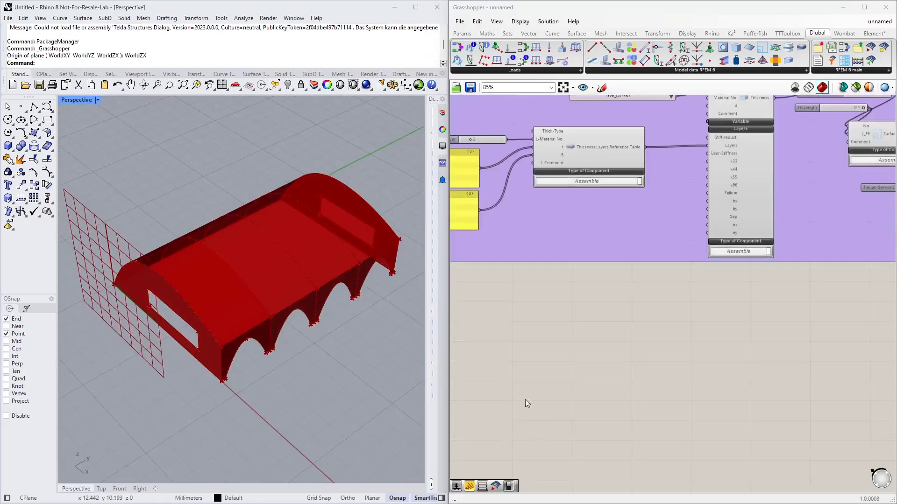
# Step: Place an RFEM Line component on the empty canvas below the surface definition group
pyautogui.doubleClick(577, 286)
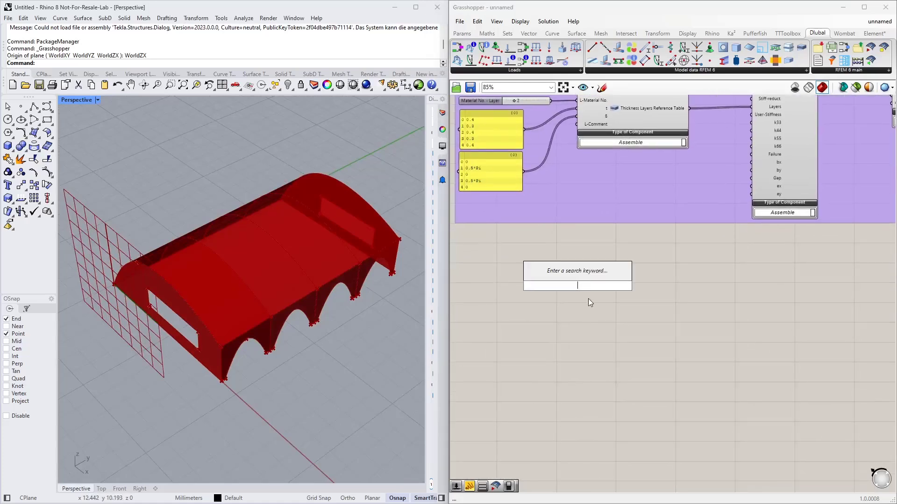
pyautogui.write('line')
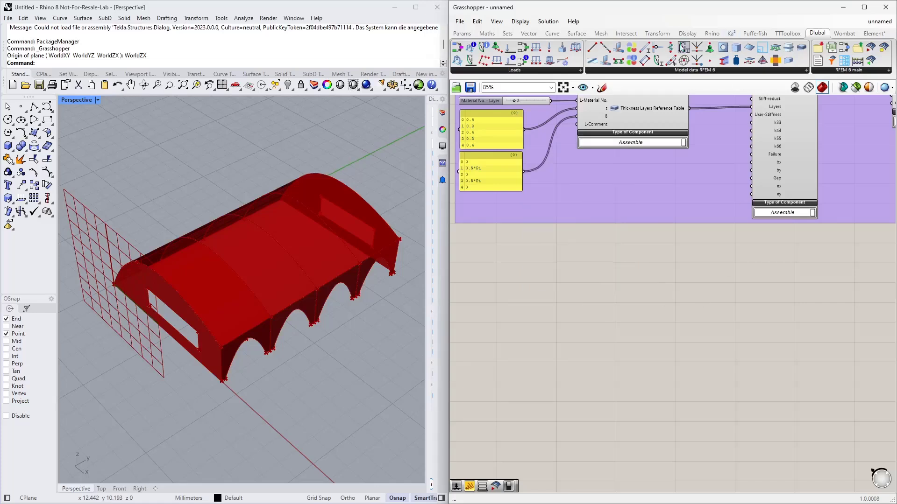
pyautogui.moveTo(592, 47); pyautogui.dragTo(602, 291)
pyautogui.scroll(3, 525, 297)
pyautogui.moveTo(654, 267); pyautogui.dragTo(671, 298)
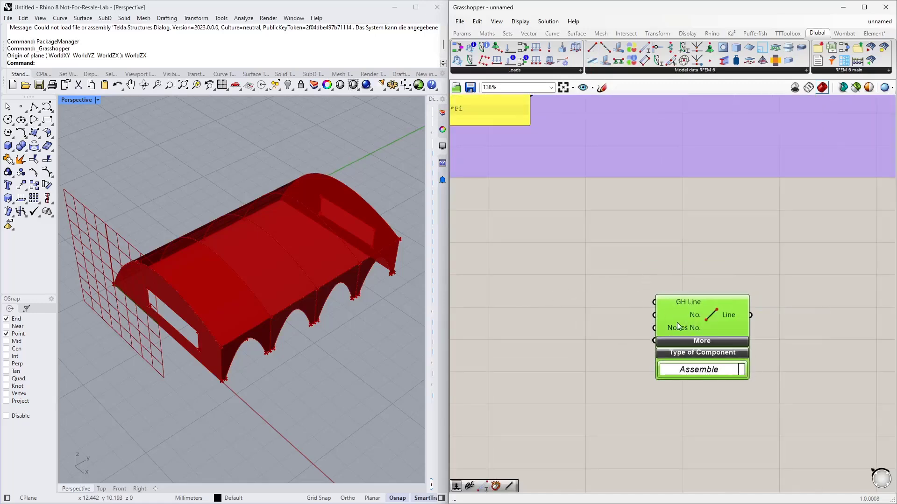
pyautogui.scroll(-4, 680, 317)
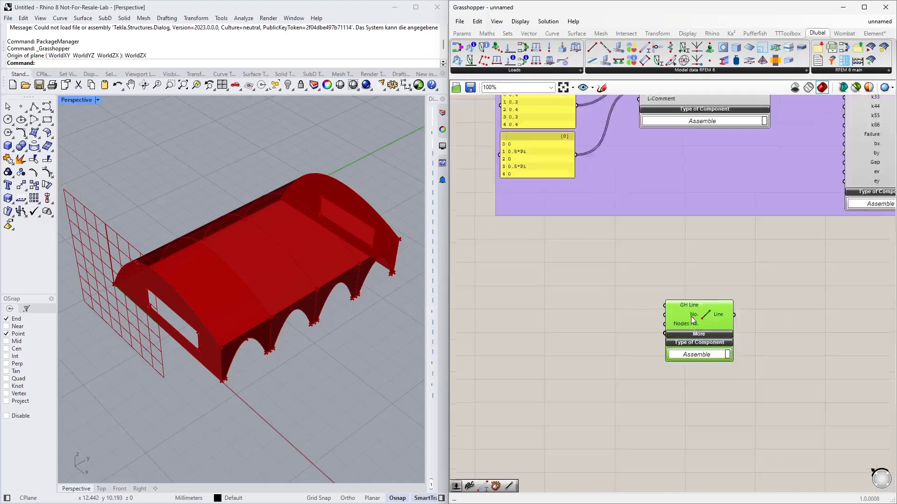
# Step: Move the Explode Tree component with the surface branches down level with the new Line component
pyautogui.moveTo(591, 304); pyautogui.dragTo(660, 340, button='right')
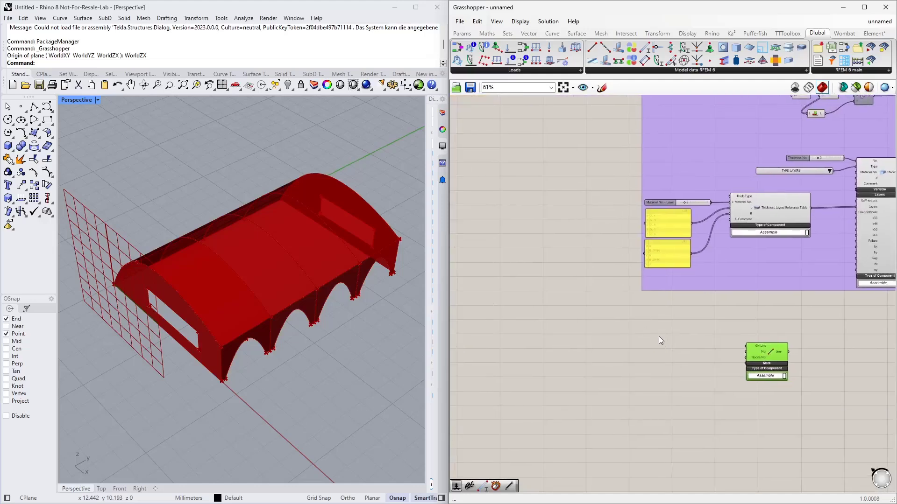
pyautogui.scroll(-1, 651, 335)
pyautogui.moveTo(552, 123); pyautogui.dragTo(570, 353)
pyautogui.scroll(4, 669, 363)
pyautogui.click(658, 328)
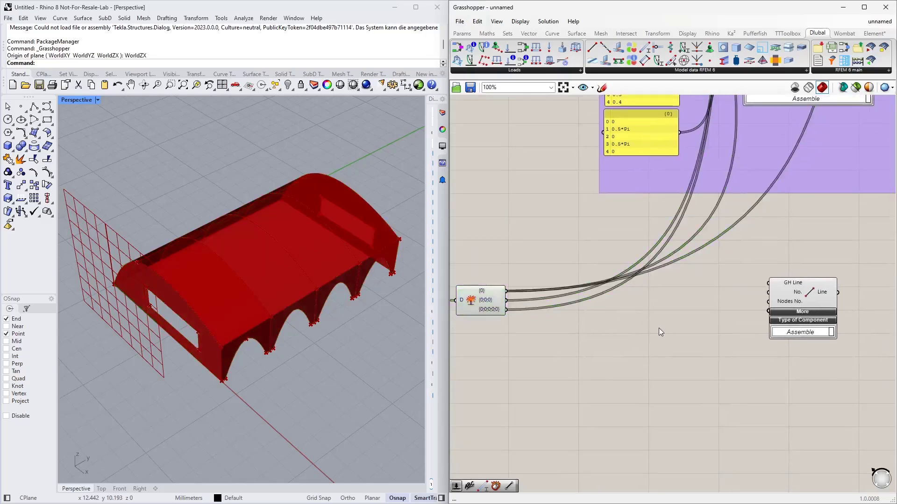
pyautogui.moveTo(307, 255); pyautogui.dragTo(220, 262, button='right')
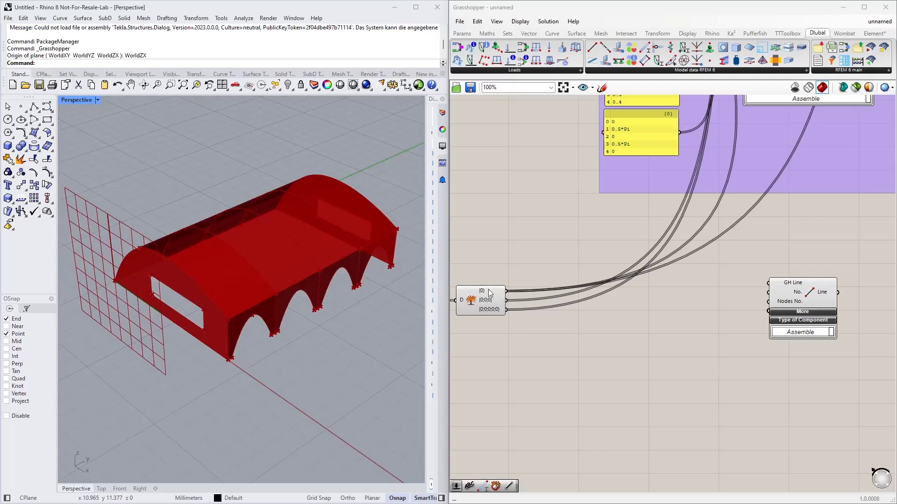
# Step: Add a Deconstruct Brep component, wire the {0} roof surface branch into its B input, and place it beside the Explode Tree
pyautogui.doubleClick(548, 350)
pyautogui.write('de')
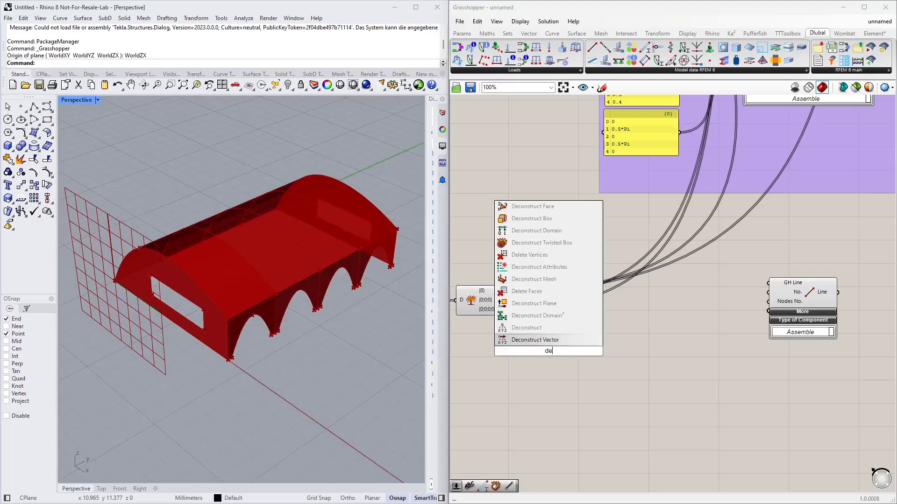
pyautogui.write('c brep')
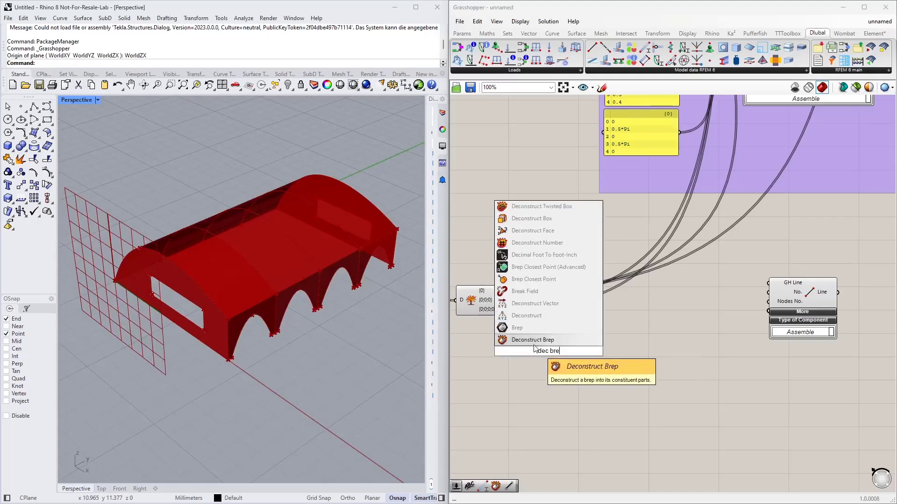
pyautogui.click(536, 341)
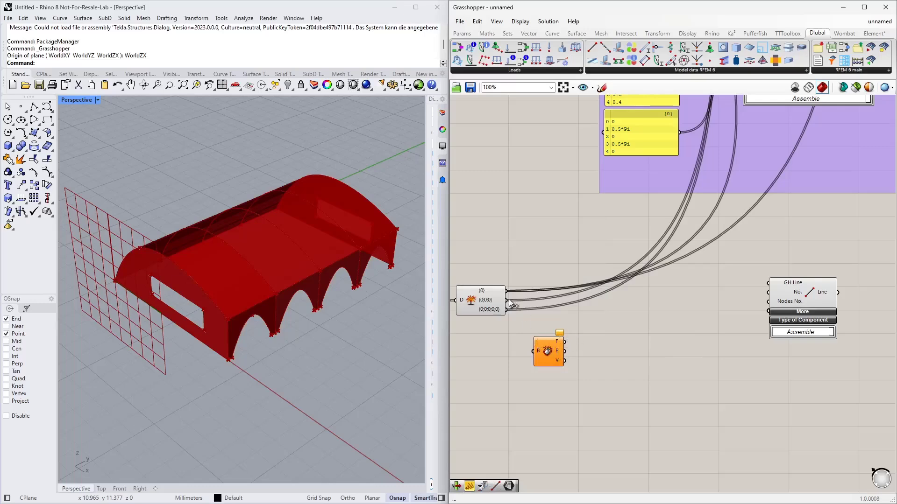
pyautogui.moveTo(511, 300); pyautogui.dragTo(533, 350)
pyautogui.moveTo(547, 351); pyautogui.dragTo(582, 337)
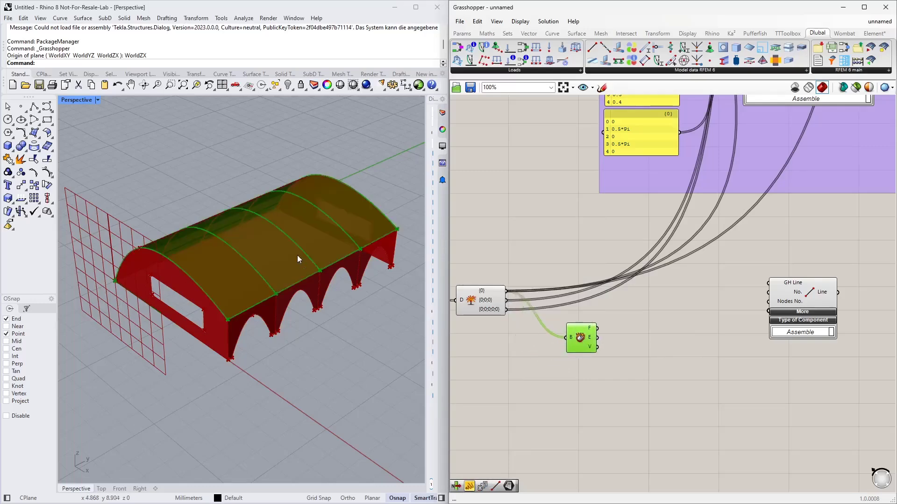
# Step: Wire the Deconstruct Brep's edges output into the Line component's GH Line input
pyautogui.scroll(2, 593, 344)
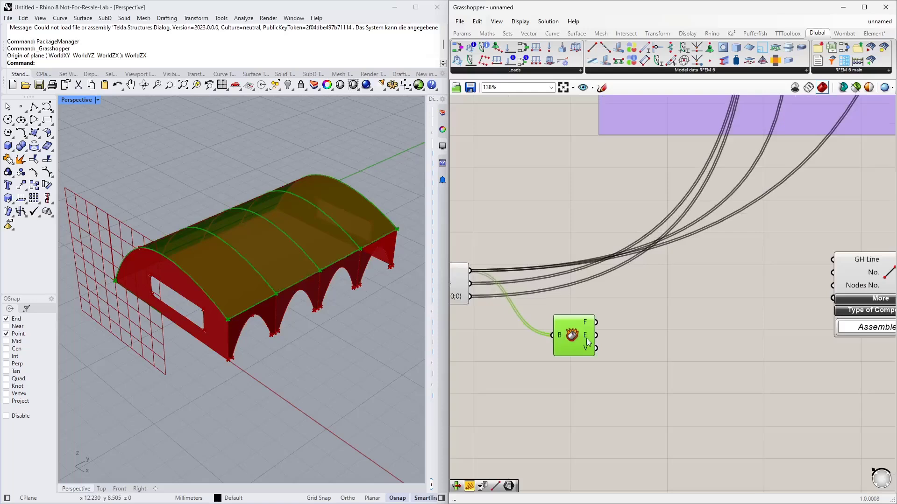
pyautogui.moveTo(587, 338)
pyautogui.scroll(1, 596, 310)
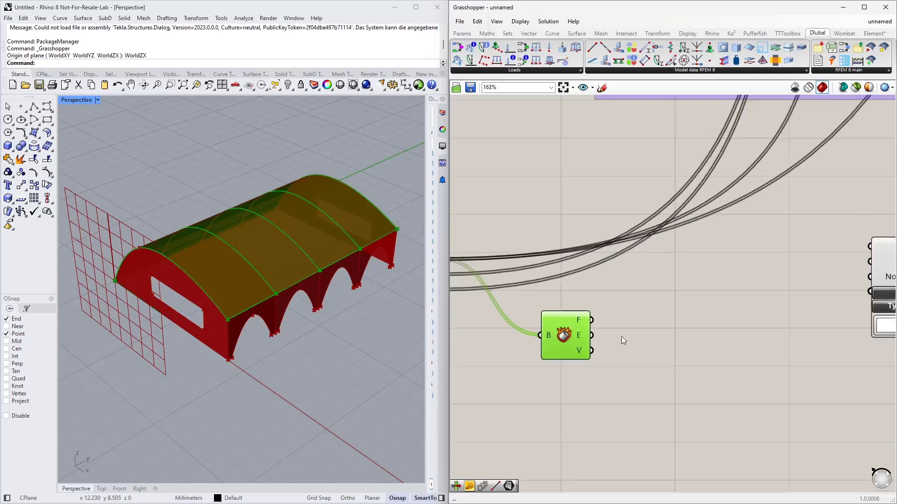
pyautogui.scroll(-1, 592, 321)
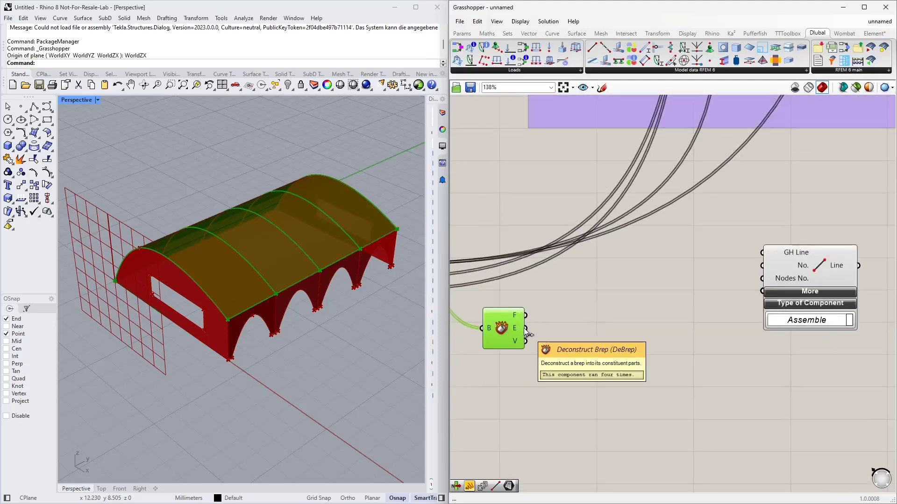
pyautogui.moveTo(526, 328); pyautogui.dragTo(762, 253)
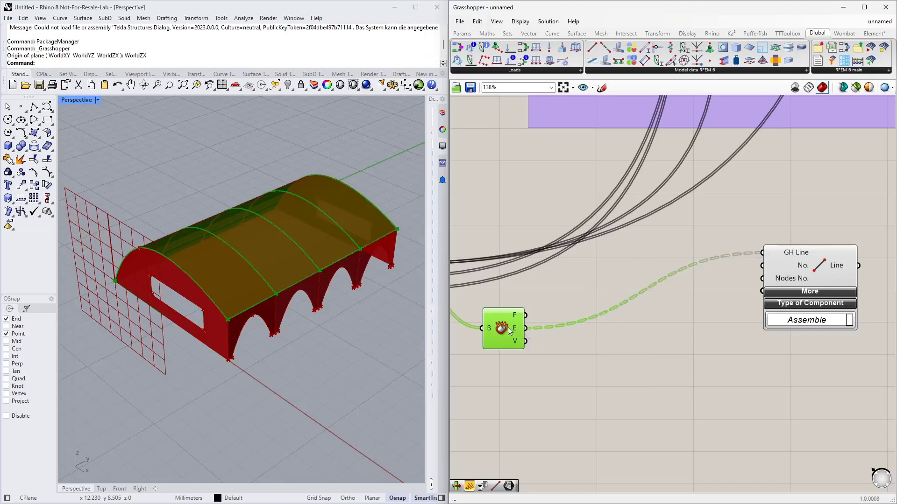
# Step: Move the Deconstruct Brep component up so it sits closer to the level of the Line component's inputs
pyautogui.moveTo(503, 335); pyautogui.dragTo(518, 298)
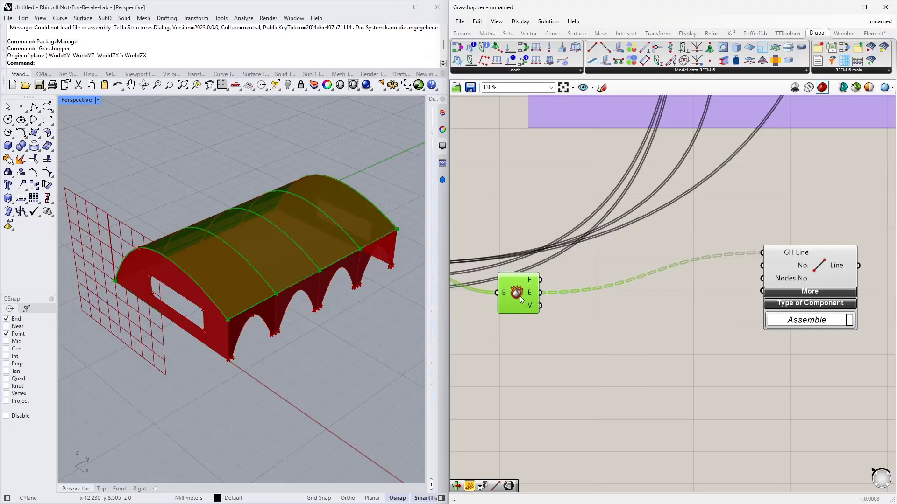
pyautogui.moveTo(522, 299); pyautogui.dragTo(610, 226, button='right')
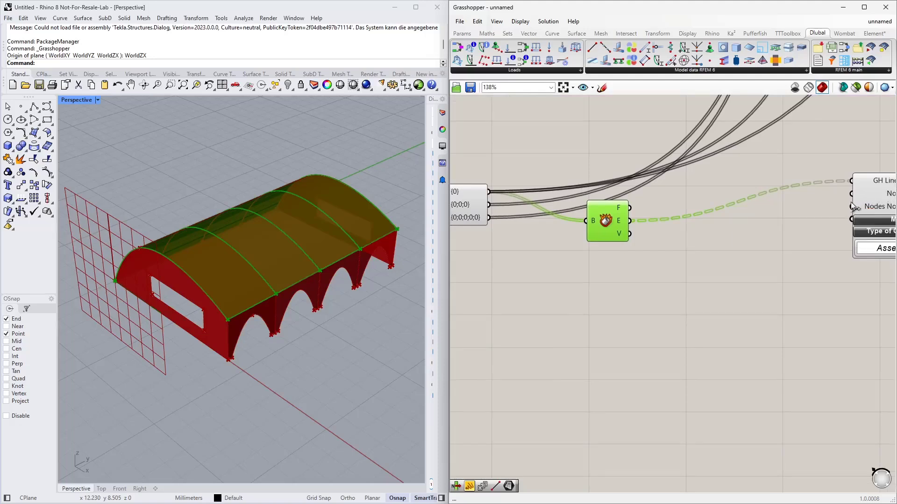
pyautogui.moveTo(612, 288); pyautogui.dragTo(589, 286, button='right')
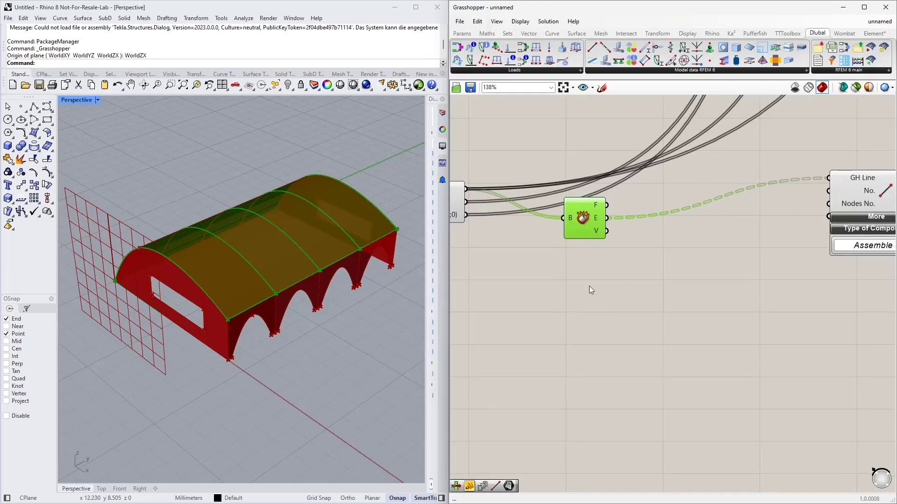
# Step: Add a Series component below the Deconstruct Brep, set its start value to 1, and shift it slightly up
pyautogui.doubleClick(582, 309)
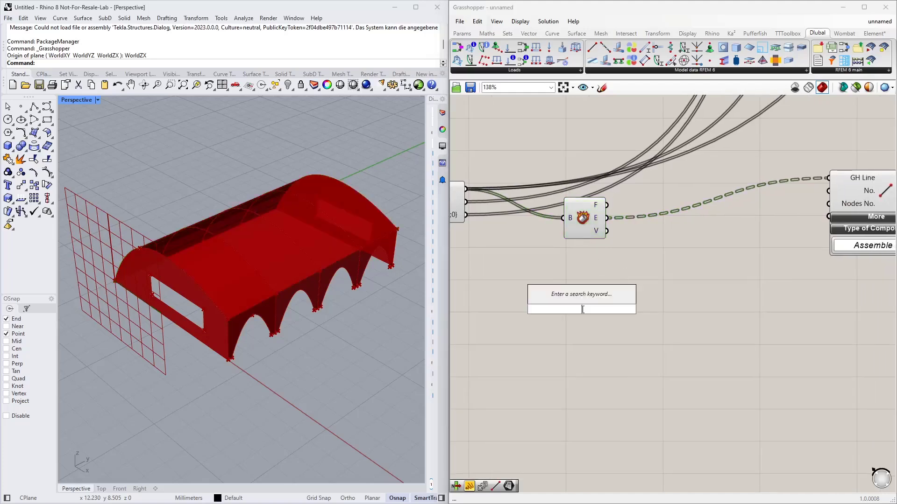
pyautogui.write('ser')
pyautogui.click(569, 290)
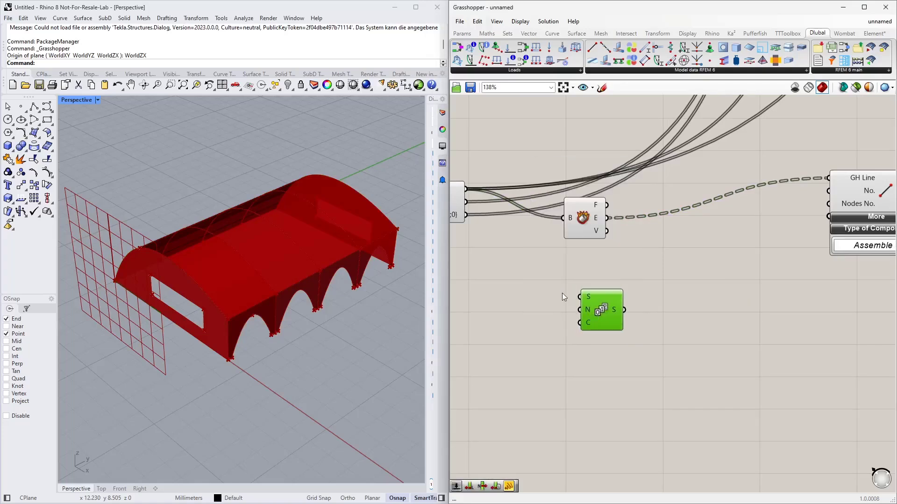
pyautogui.moveTo(520, 299); pyautogui.dragTo(545, 300, button='right')
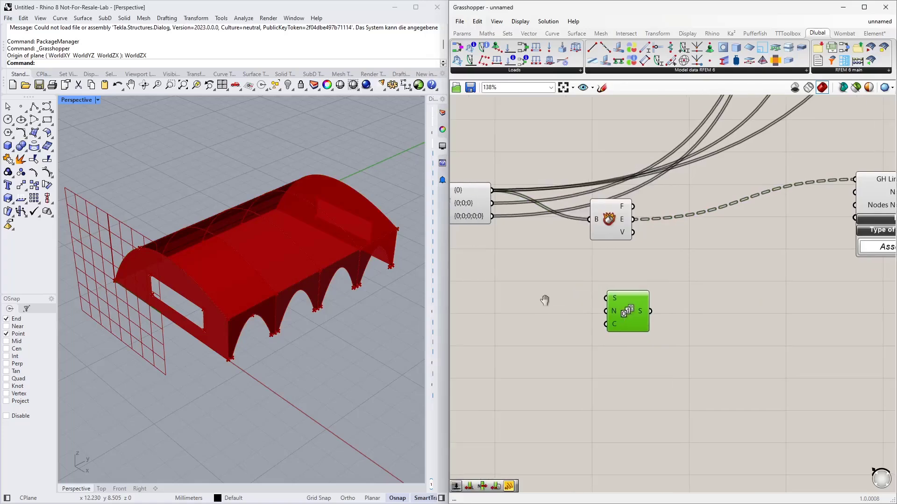
pyautogui.rightClick(617, 299)
pyautogui.moveTo(656, 390)
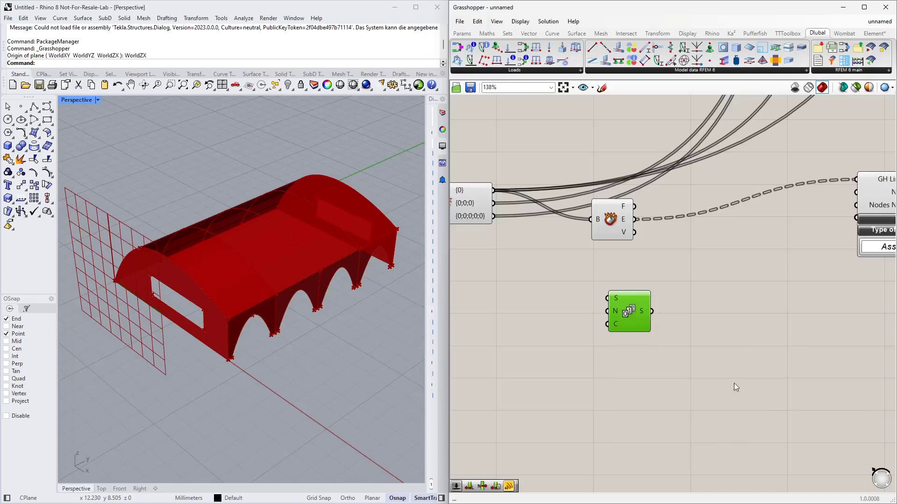
pyautogui.click(768, 402)
pyautogui.moveTo(641, 325); pyautogui.dragTo(638, 304)
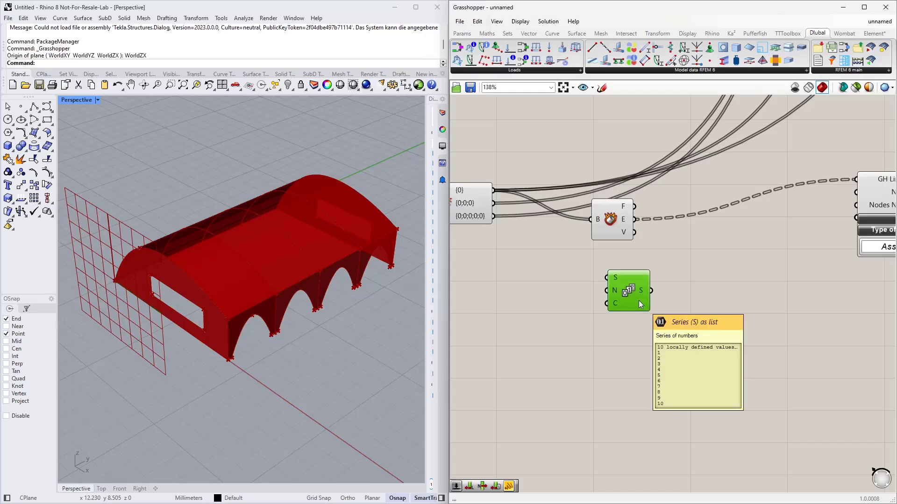
pyautogui.click(560, 300)
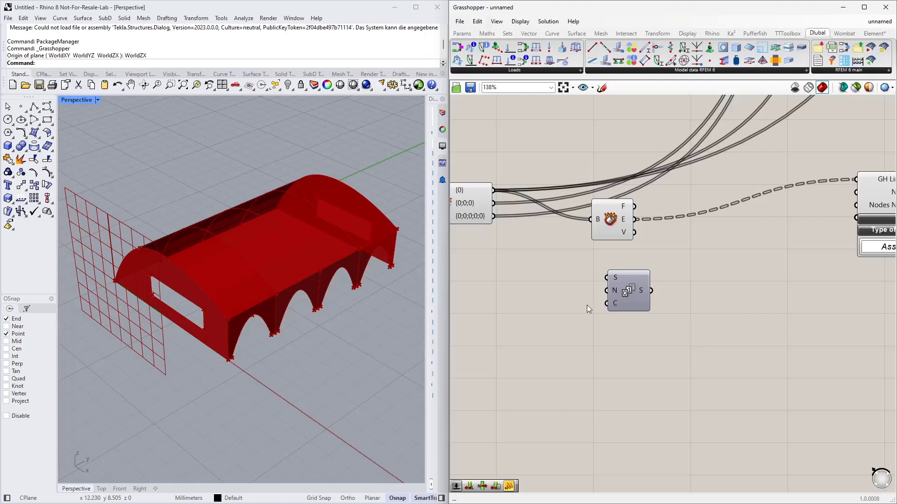
# Step: Examine the roof surface branch and the Deconstruct Brep's edges output using a panel wired to E
pyautogui.moveTo(469, 193)
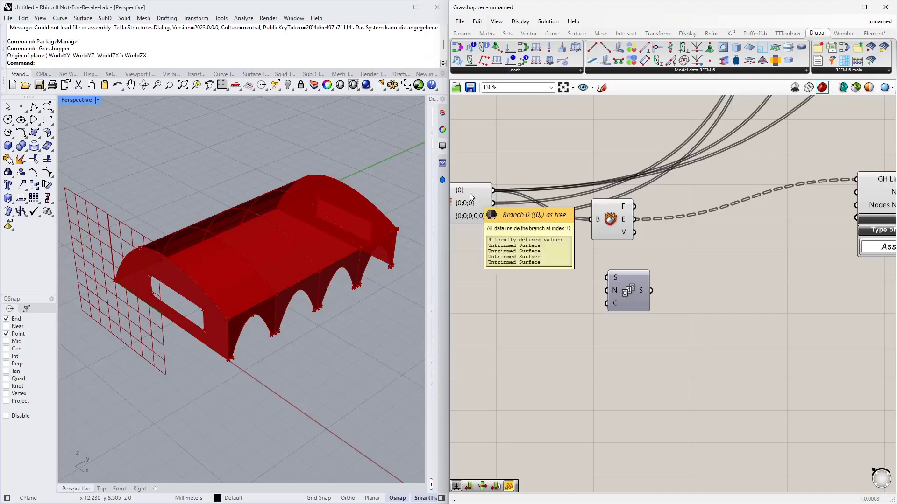
pyautogui.moveTo(626, 221)
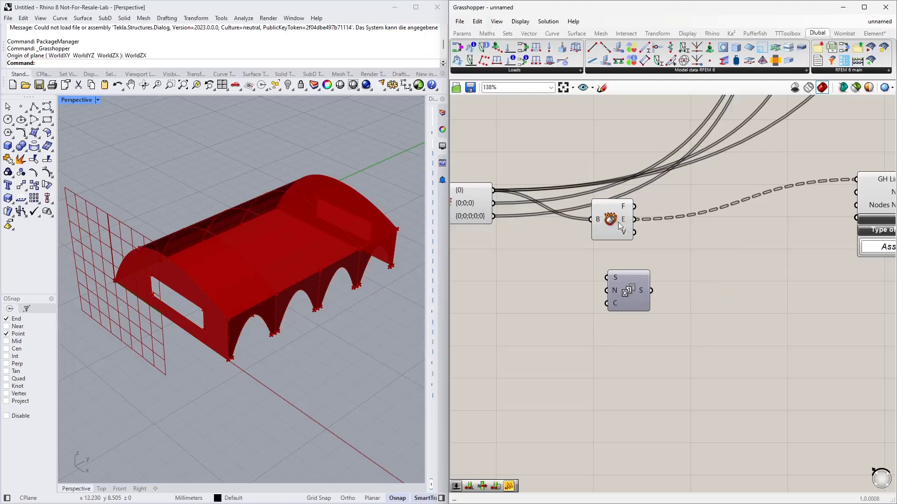
pyautogui.click(462, 33)
pyautogui.moveTo(579, 60); pyautogui.dragTo(733, 245)
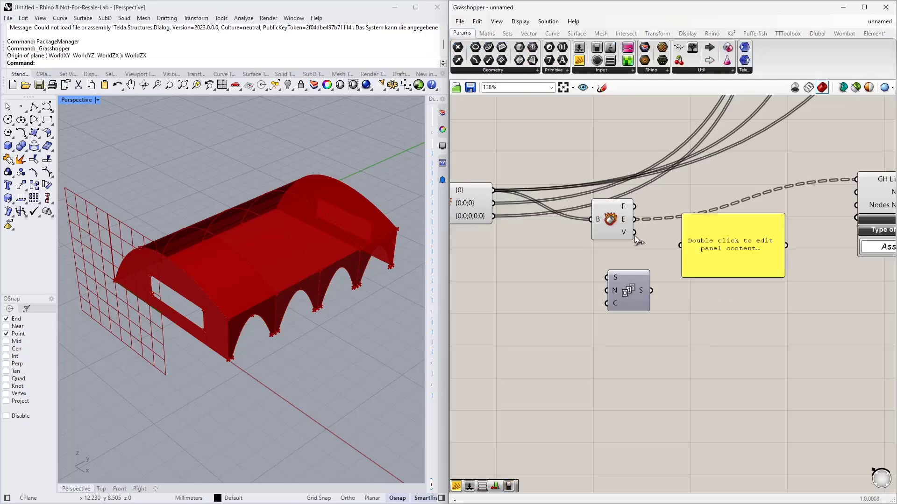
pyautogui.moveTo(636, 219); pyautogui.dragTo(748, 454)
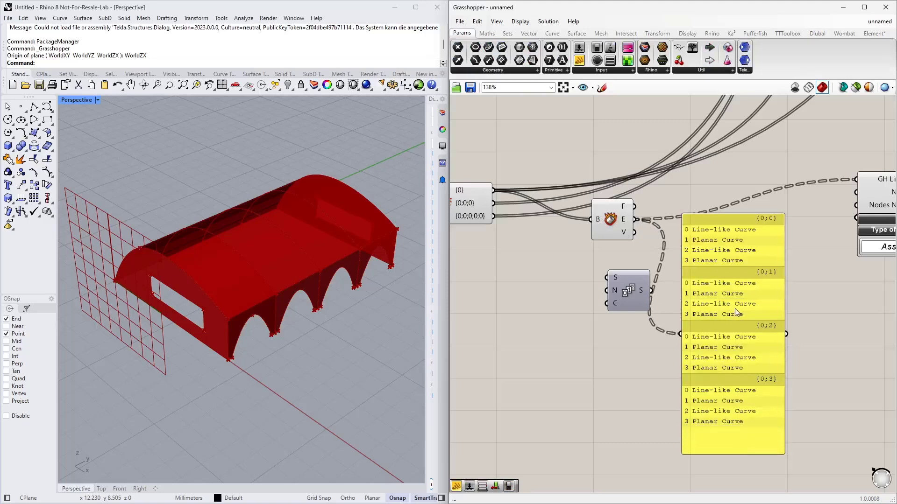
pyautogui.moveTo(735, 309); pyautogui.dragTo(734, 310)
# Step: Add a List Length component beside the Series, wire the Deconstruct Brep's edges into it, and flatten its L input
pyautogui.doubleClick(497, 291)
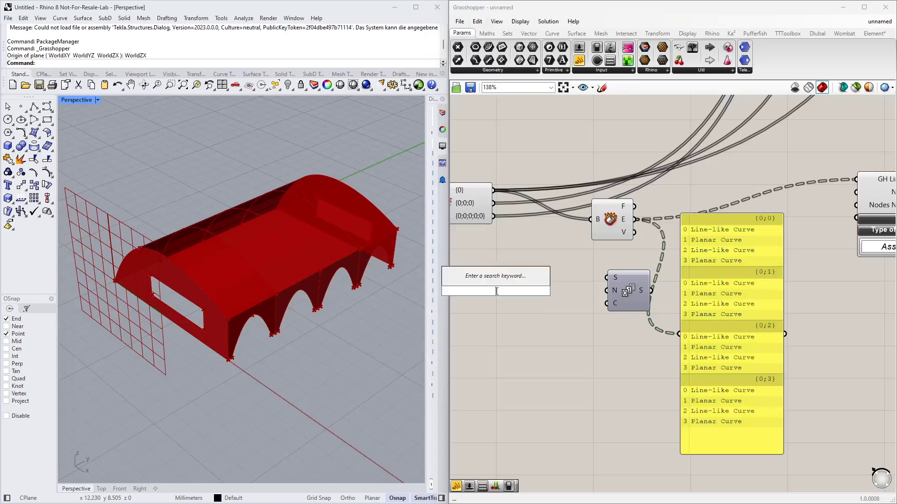
pyautogui.write('list le')
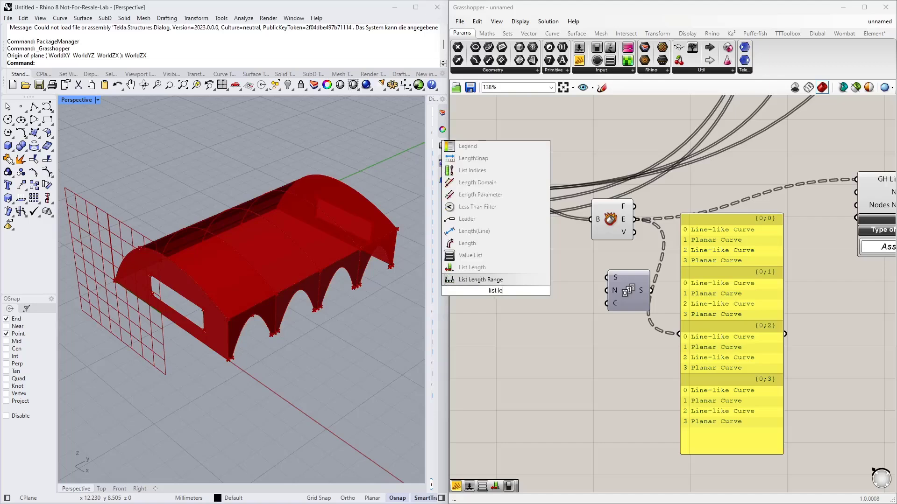
pyautogui.click(486, 266)
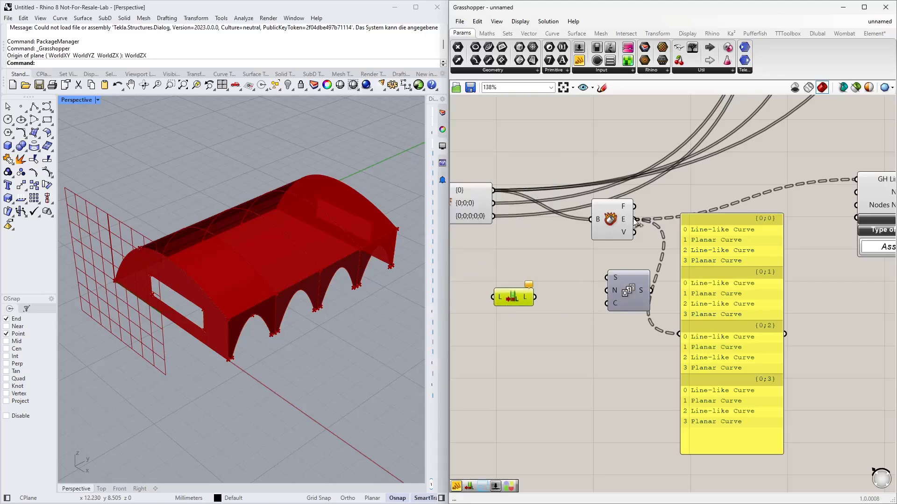
pyautogui.moveTo(635, 220); pyautogui.dragTo(494, 297)
pyautogui.rightClick(503, 302)
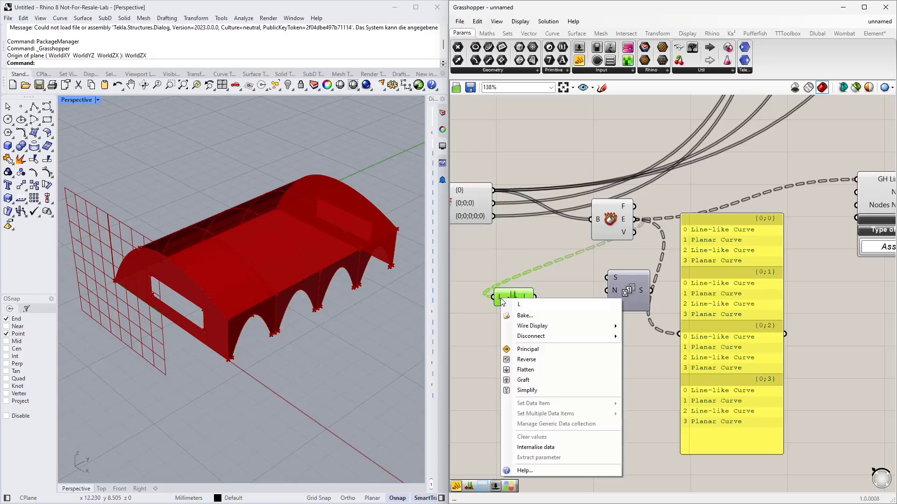
pyautogui.click(523, 370)
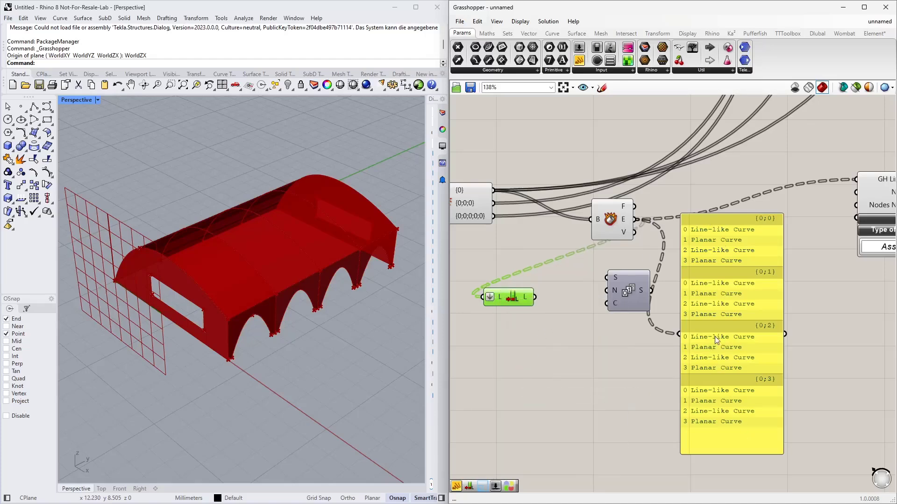
# Step: Delete the panel showing the edges and wire the List Length output into the Series count input
pyautogui.click(724, 265)
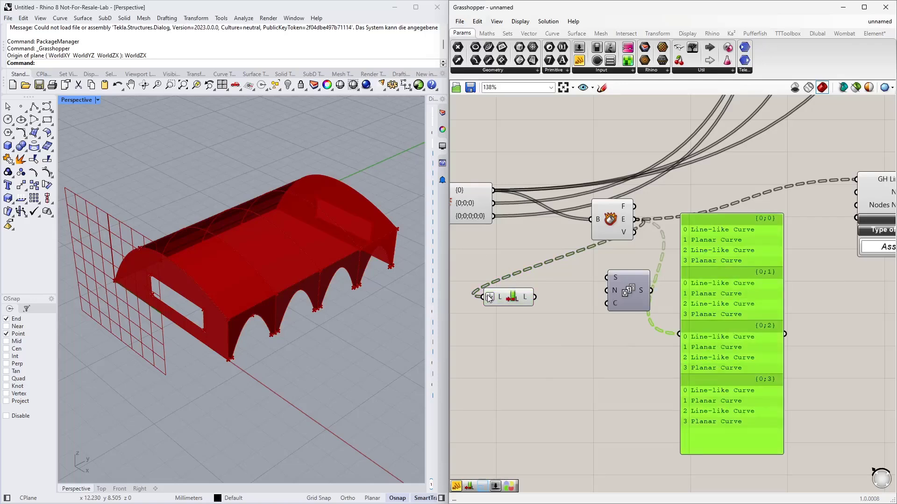
pyautogui.press('Delete')
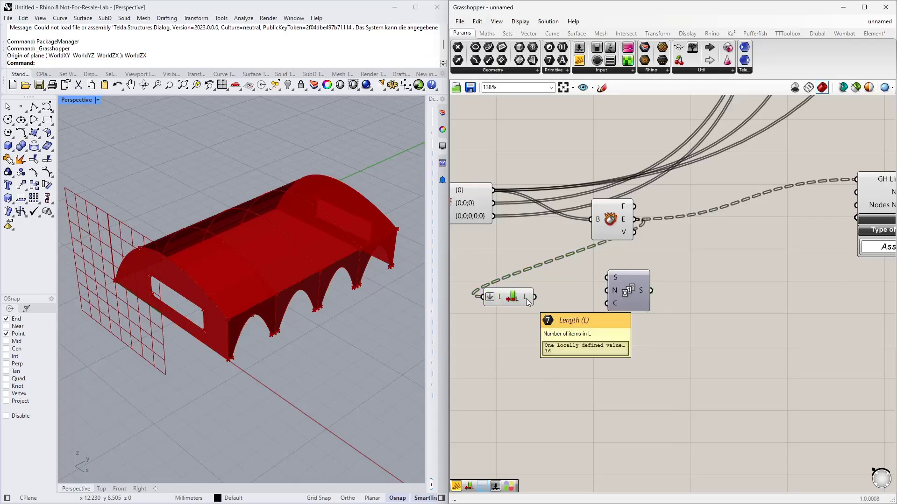
pyautogui.moveTo(527, 302); pyautogui.dragTo(569, 302)
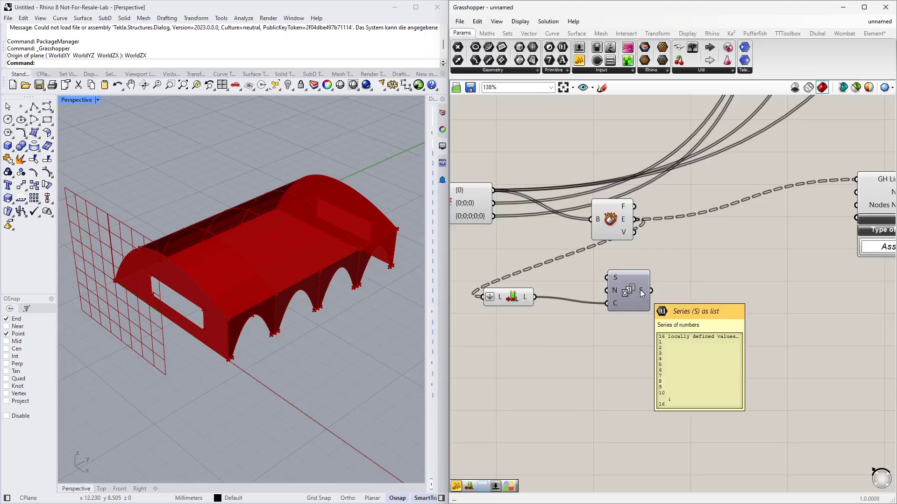
# Step: Wire the Series output into the Line component's No. input
pyautogui.moveTo(664, 281); pyautogui.dragTo(549, 308, button='right')
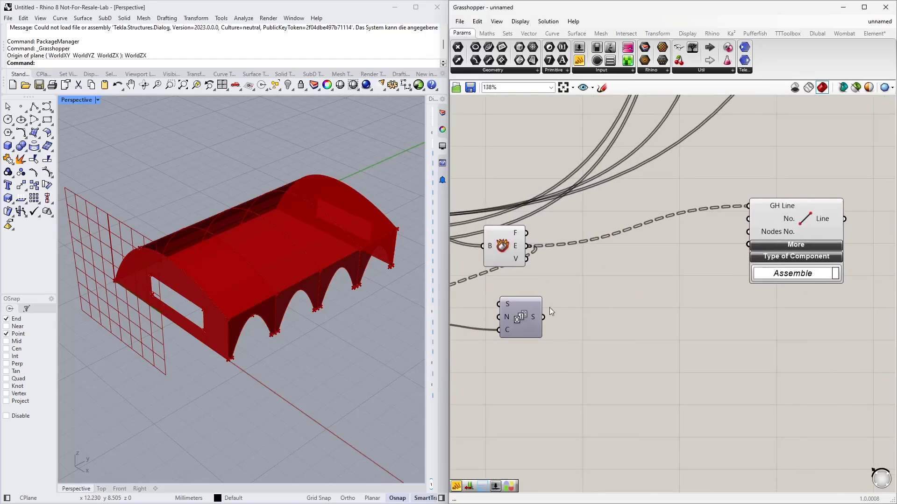
pyautogui.moveTo(543, 317); pyautogui.dragTo(748, 232)
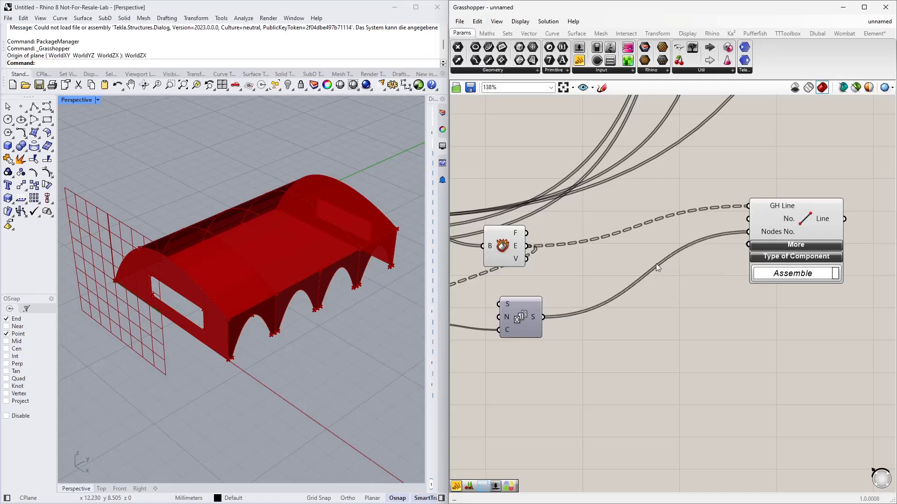
pyautogui.hotkey('ctrl', 'z')
pyautogui.moveTo(543, 317); pyautogui.dragTo(748, 219)
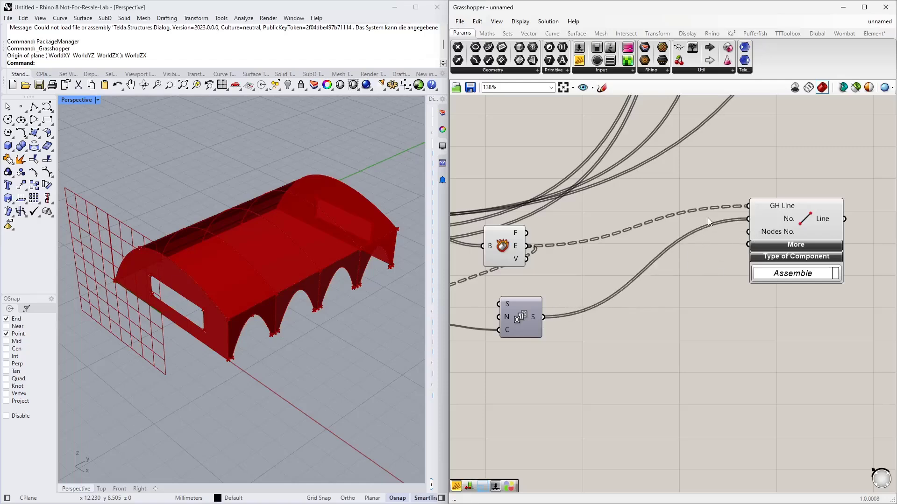
# Step: Flatten the GH Line input of the Line component
pyautogui.scroll(3, 707, 217)
pyautogui.moveTo(786, 204); pyautogui.dragTo(695, 232, button='right')
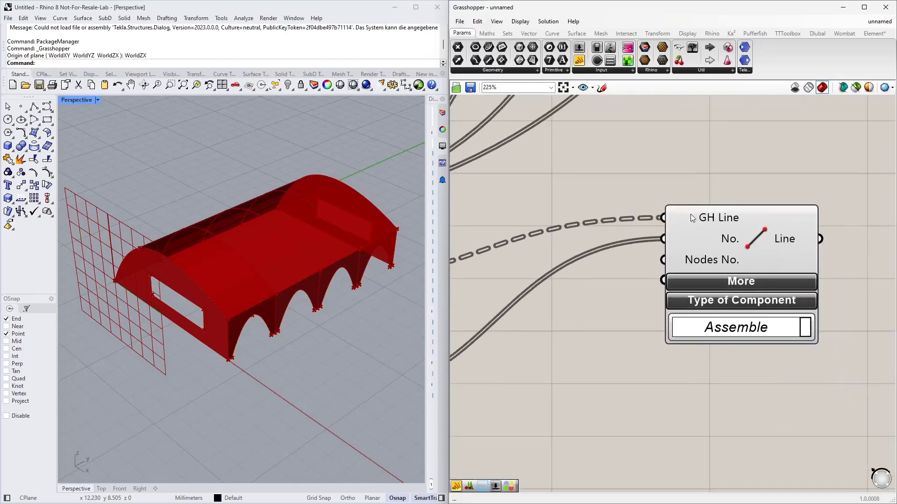
pyautogui.moveTo(692, 218)
pyautogui.rightClick(674, 217)
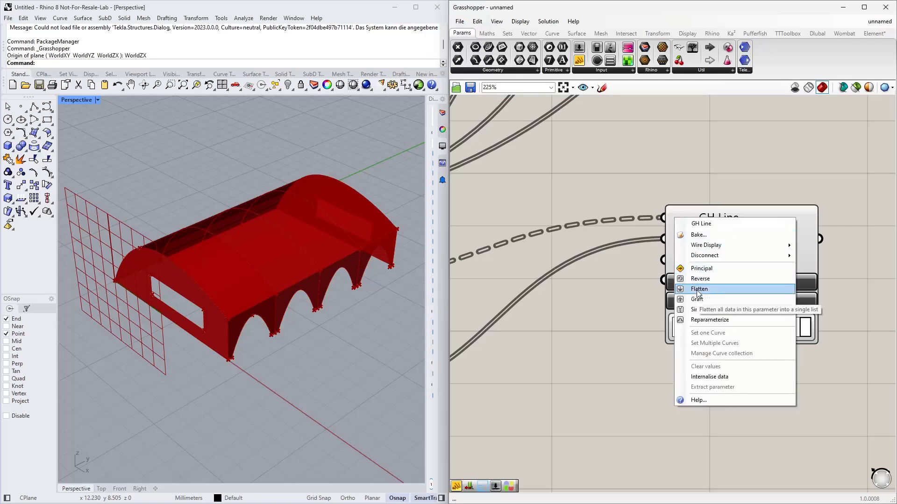
pyautogui.click(705, 288)
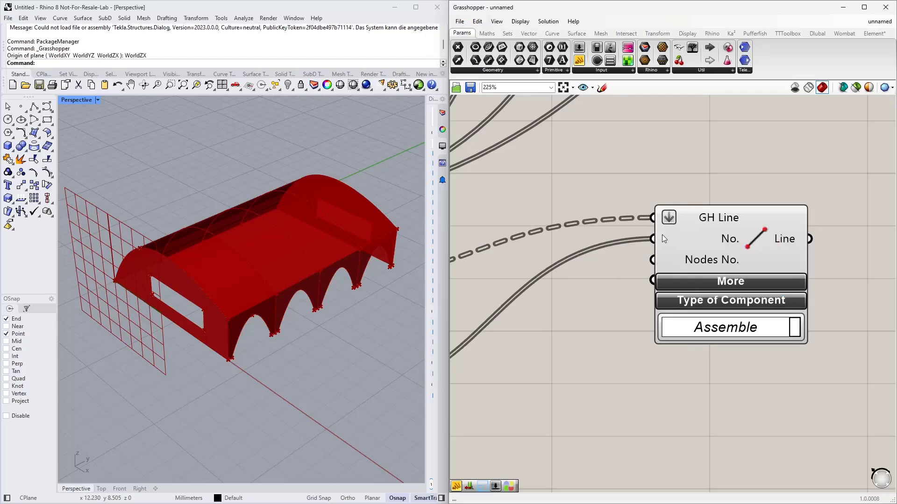
# Step: Move the Line component down so its GH Line input is level with the Deconstruct Brep's edges output
pyautogui.scroll(-5, 719, 290)
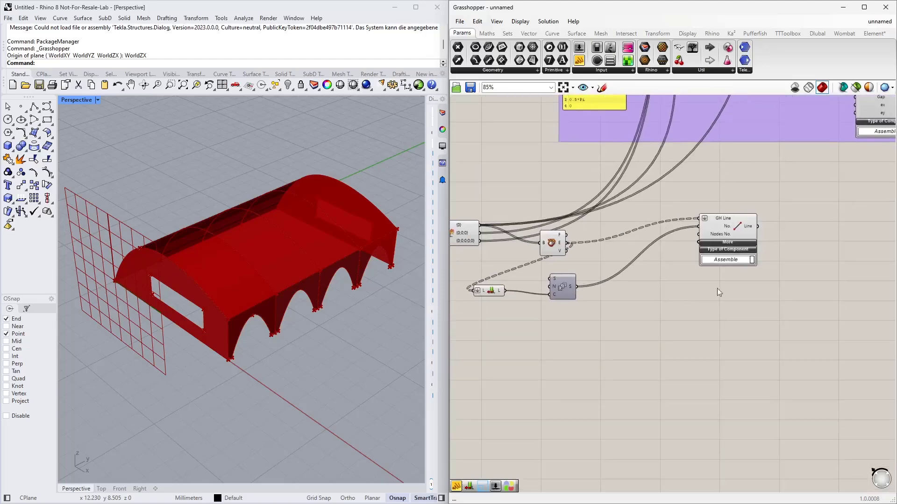
pyautogui.moveTo(719, 292); pyautogui.dragTo(696, 290, button='right')
pyautogui.moveTo(708, 225); pyautogui.dragTo(704, 248)
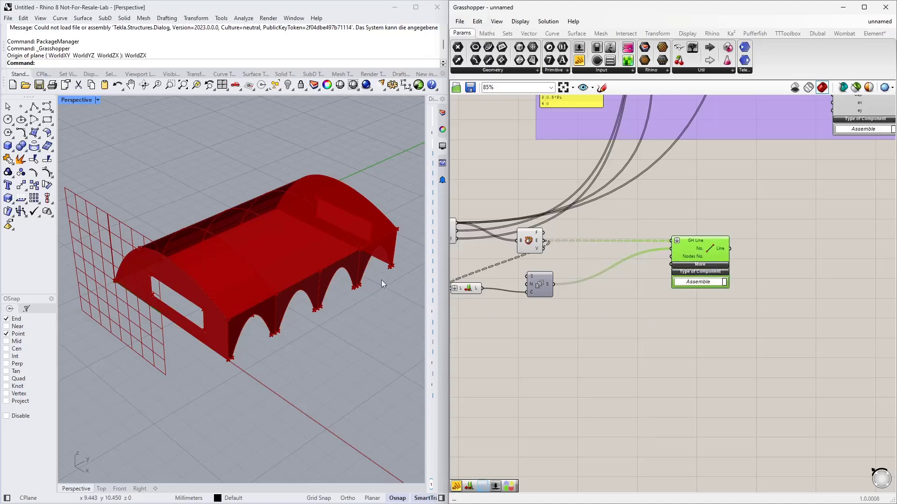
# Step: Add a Number parameter to the canvas below the Series component
pyautogui.moveTo(685, 349); pyautogui.dragTo(649, 285, button='right')
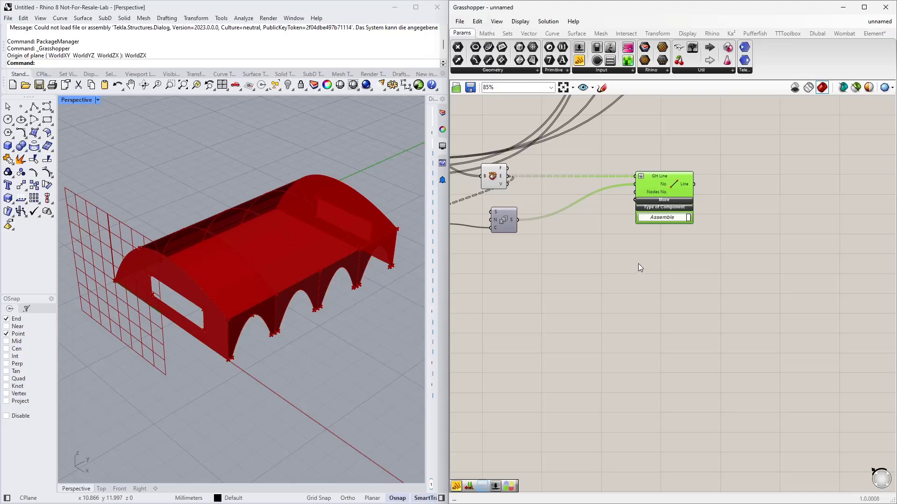
pyautogui.moveTo(567, 240); pyautogui.dragTo(626, 244, button='right')
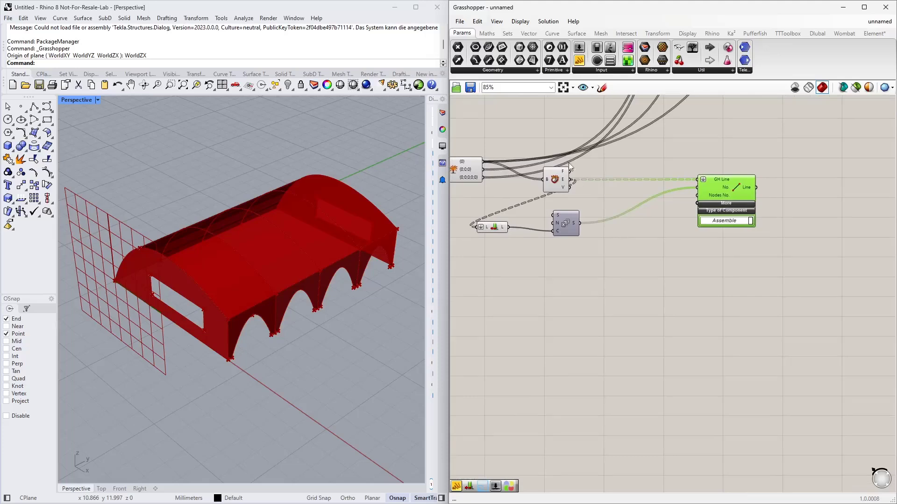
pyautogui.moveTo(612, 268); pyautogui.dragTo(573, 290, button='right')
pyautogui.doubleClick(574, 290)
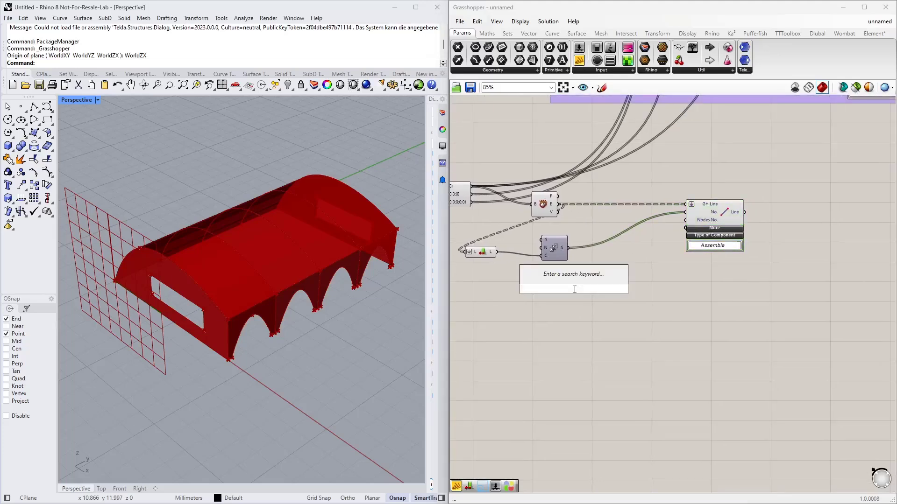
pyautogui.write('nu')
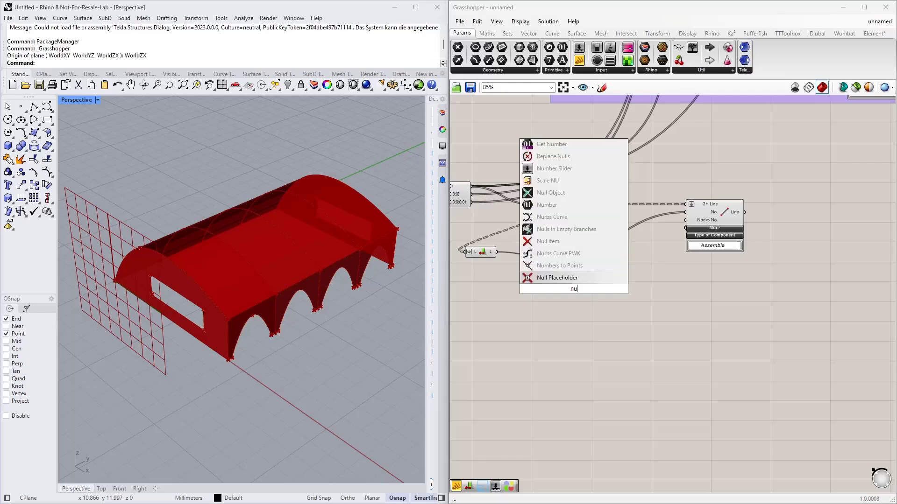
pyautogui.write('m')
pyautogui.press('Return')
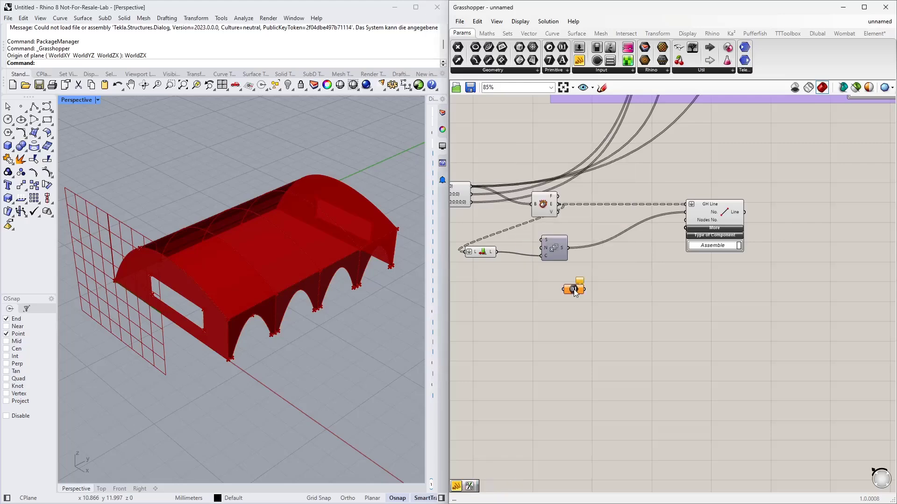
pyautogui.scroll(-3, 603, 340)
pyautogui.scroll(4, 764, 276)
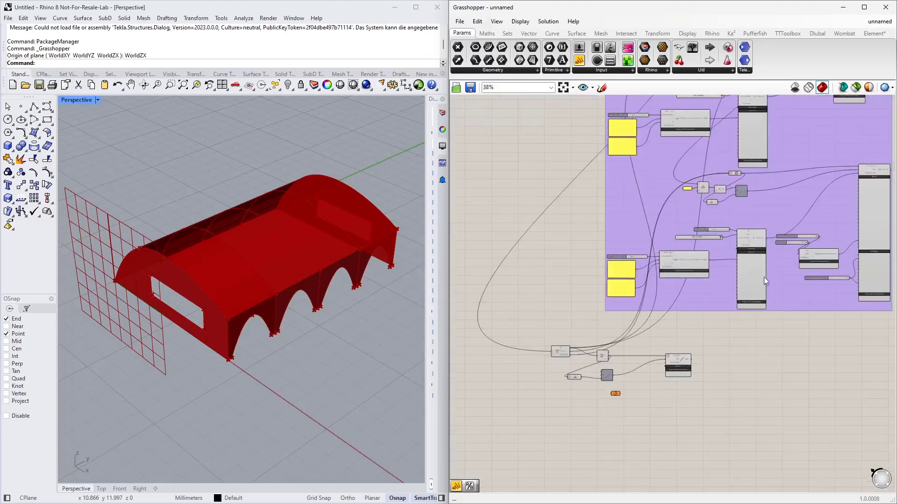
# Step: Wire the output of the upper purple group's surface-numbering Series component into the new Number parameter
pyautogui.moveTo(692, 131); pyautogui.dragTo(621, 177, button='right')
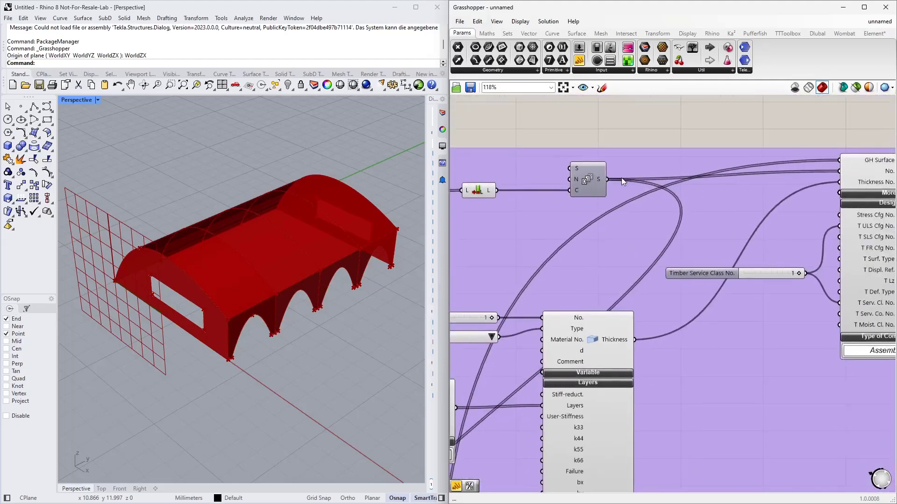
pyautogui.scroll(4, 590, 178)
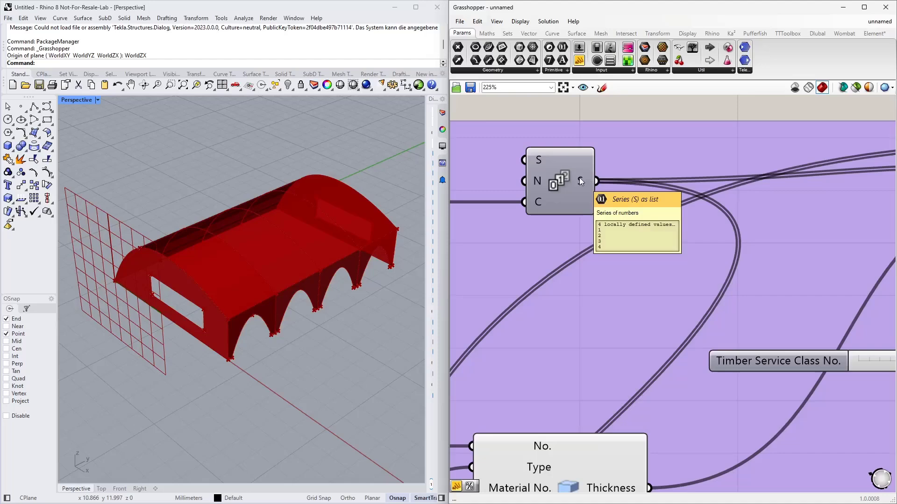
pyautogui.scroll(-10, 579, 177)
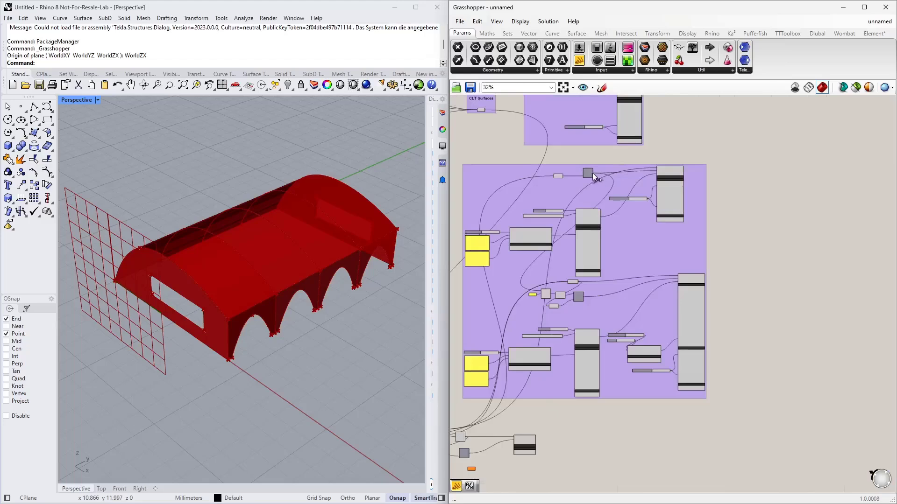
pyautogui.moveTo(592, 173); pyautogui.dragTo(469, 469)
pyautogui.scroll(10, 523, 378)
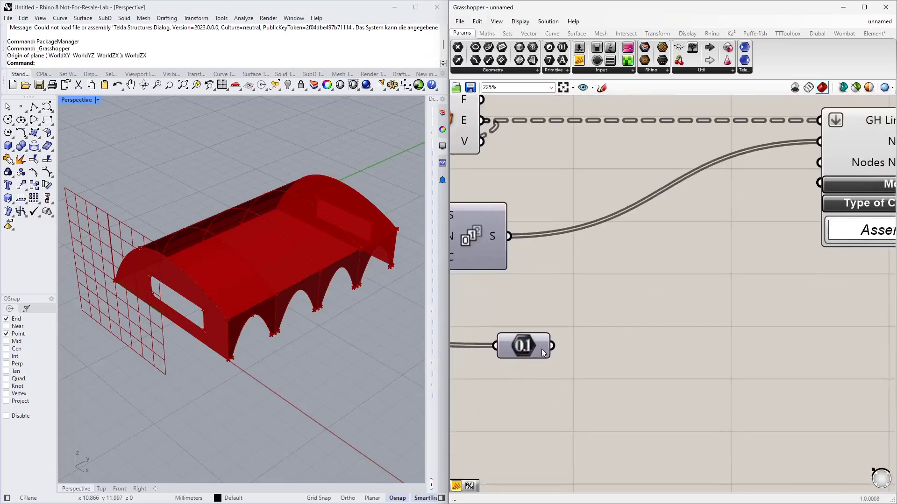
pyautogui.moveTo(542, 349)
pyautogui.scroll(-4, 542, 349)
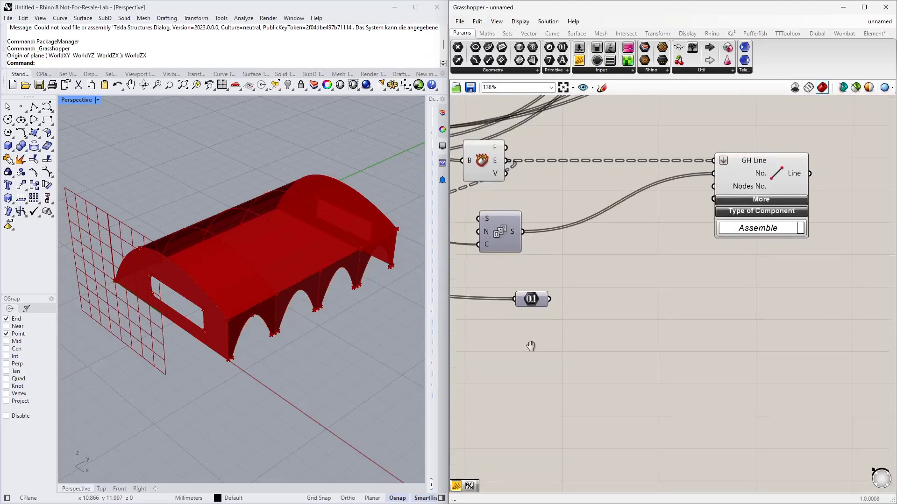
# Step: Add a panel beside the Number parameter and wire the parameter's output into it
pyautogui.moveTo(578, 60); pyautogui.dragTo(601, 206)
pyautogui.moveTo(532, 291); pyautogui.dragTo(524, 330)
pyautogui.moveTo(591, 192); pyautogui.dragTo(594, 318)
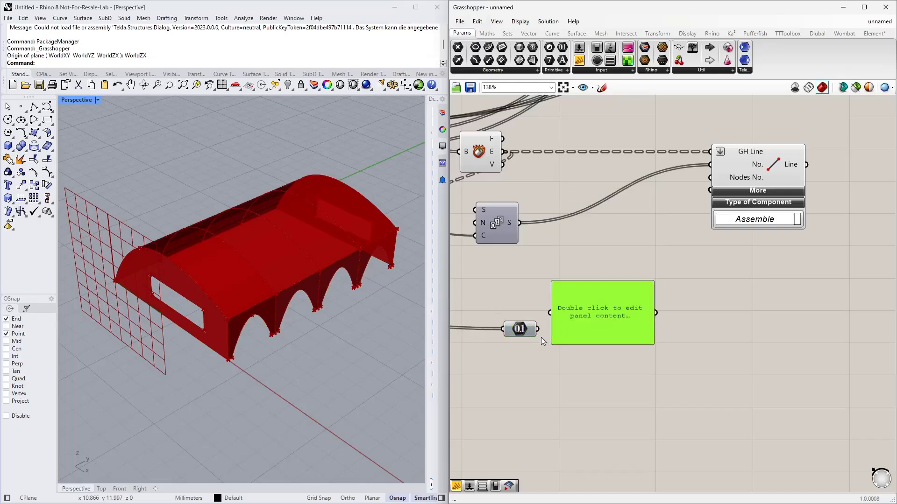
pyautogui.moveTo(538, 329); pyautogui.dragTo(625, 417)
# Step: Duplicate the panel, feed it from the line-numbering Series output, and enlarge it to show the whole list
pyautogui.moveTo(582, 318); pyautogui.dragTo(600, 336, button='right')
pyautogui.keyDown('alt'); pyautogui.moveTo(645, 428); pyautogui.dragTo(650, 269); pyautogui.keyUp('alt')
pyautogui.moveTo(539, 241); pyautogui.dragTo(608, 280)
pyautogui.moveTo(660, 315); pyautogui.dragTo(664, 444)
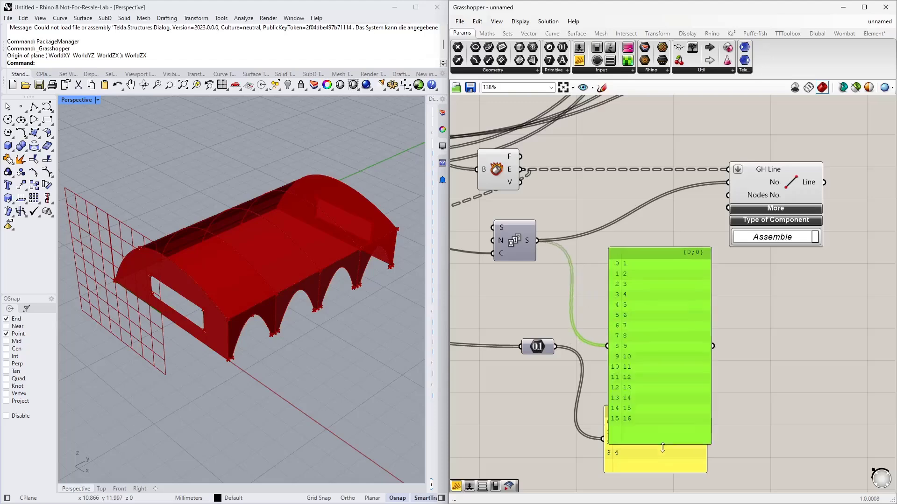
pyautogui.moveTo(668, 350); pyautogui.dragTo(656, 223)
pyautogui.click(711, 329)
# Step: Graft the Number parameter that carries the surface numbers
pyautogui.scroll(-3, 713, 344)
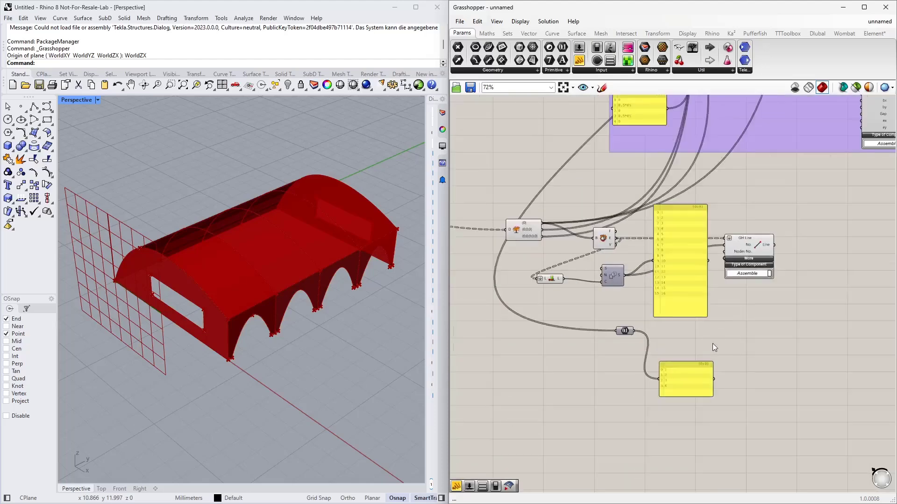
pyautogui.moveTo(594, 262); pyautogui.dragTo(585, 273)
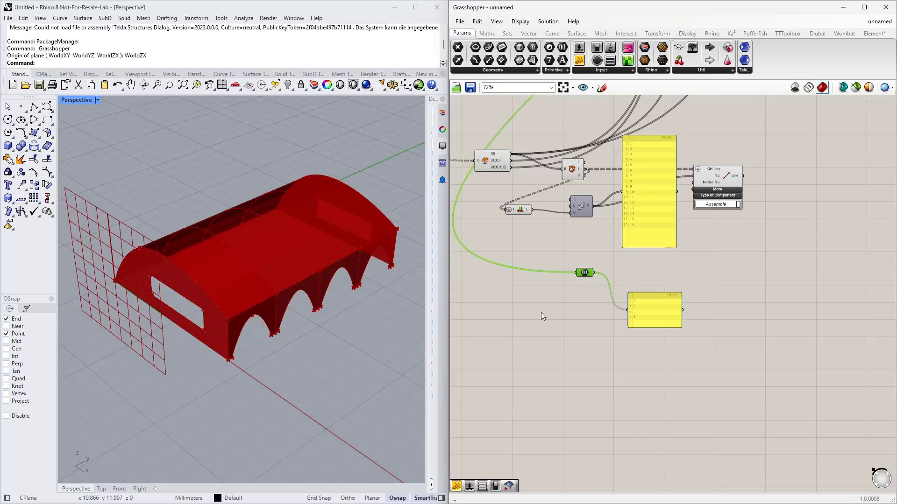
pyautogui.scroll(2, 636, 220)
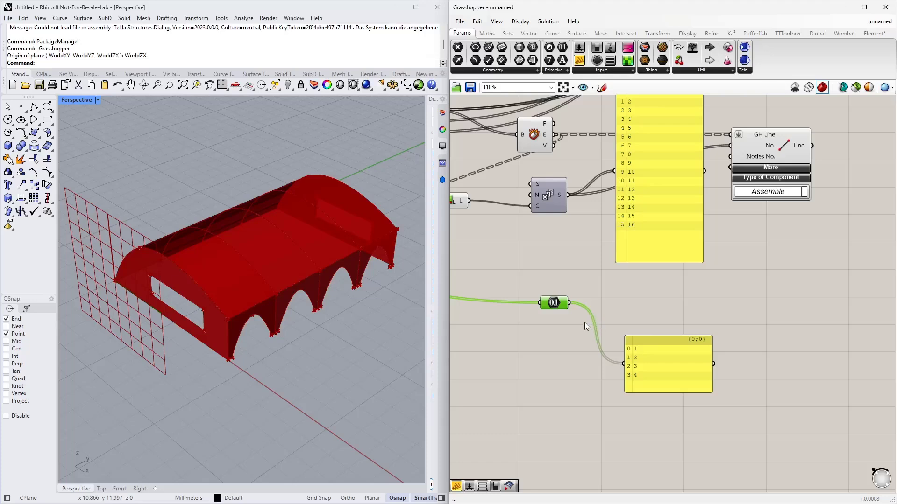
pyautogui.rightClick(565, 305)
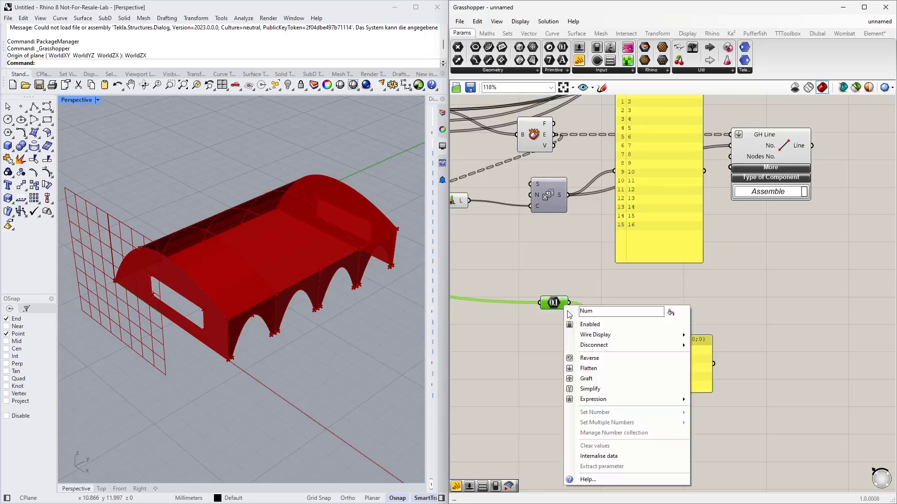
pyautogui.click(590, 380)
# Step: Enlarge the Number parameter's panel to show every branch and move it below the parameter
pyautogui.moveTo(664, 392); pyautogui.dragTo(670, 436)
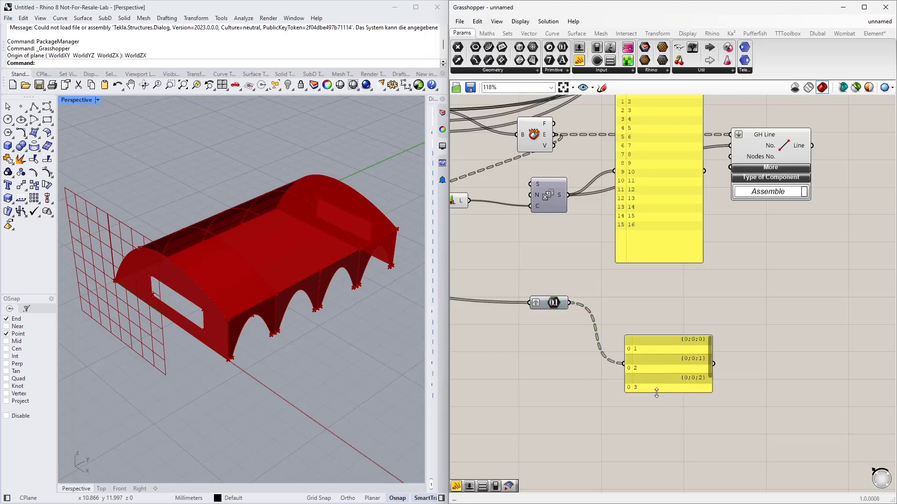
pyautogui.moveTo(656, 393); pyautogui.dragTo(653, 433)
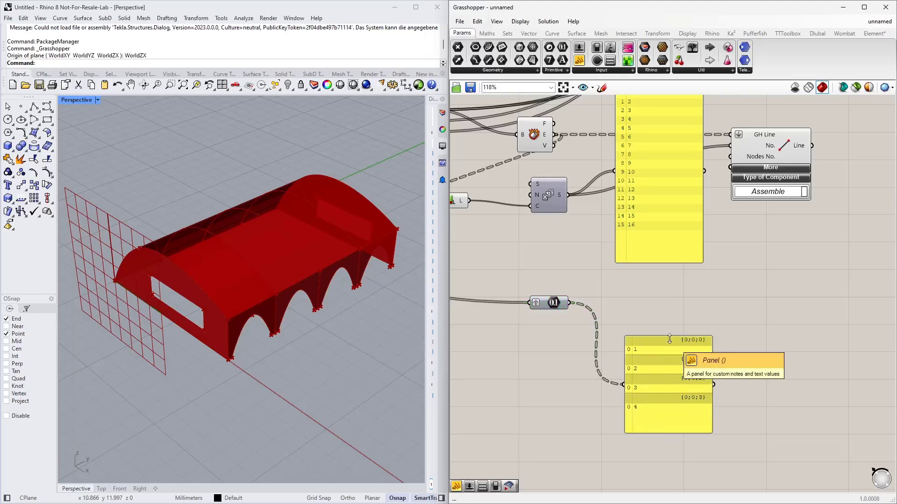
pyautogui.moveTo(669, 394); pyautogui.dragTo(630, 409)
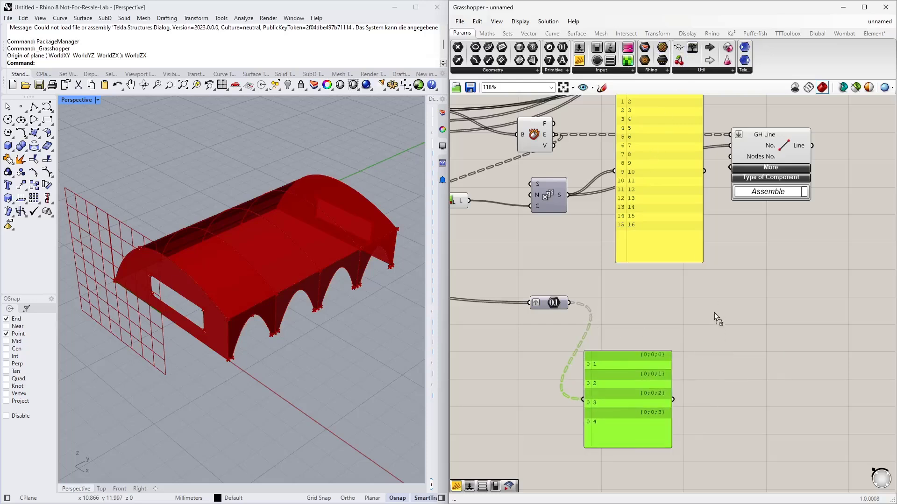
# Step: Inspect the grafted Number parameter's data tree with a temporary Param Viewer
pyautogui.moveTo(714, 315); pyautogui.dragTo(715, 313)
pyautogui.moveTo(570, 302); pyautogui.dragTo(658, 311)
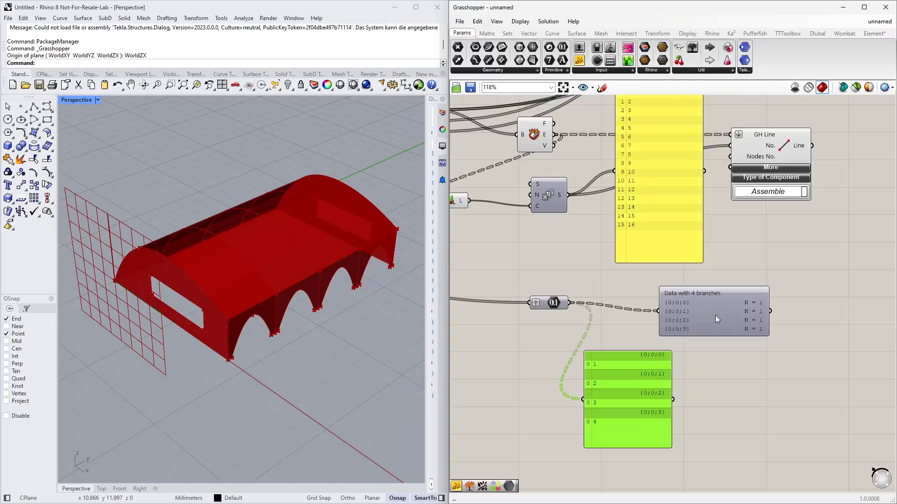
pyautogui.click(715, 316)
pyautogui.doubleClick(716, 318)
pyautogui.scroll(4, 717, 305)
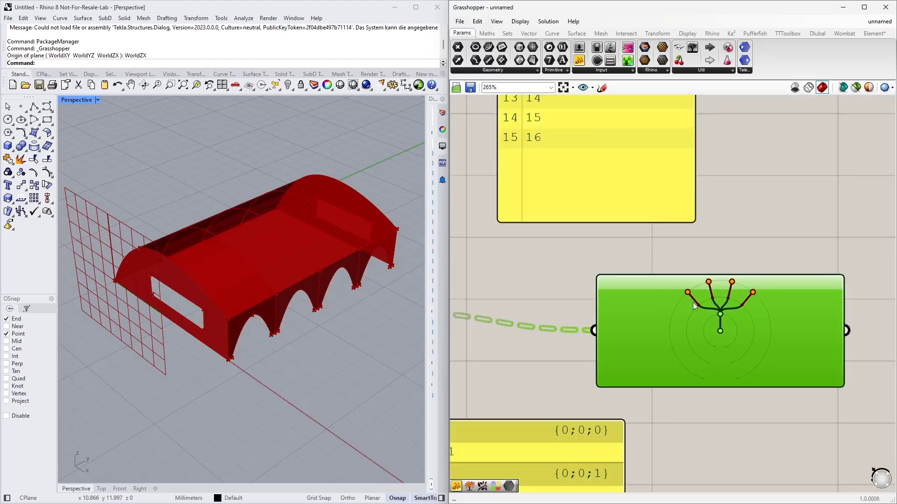
pyautogui.doubleClick(710, 319)
pyautogui.scroll(-4, 705, 323)
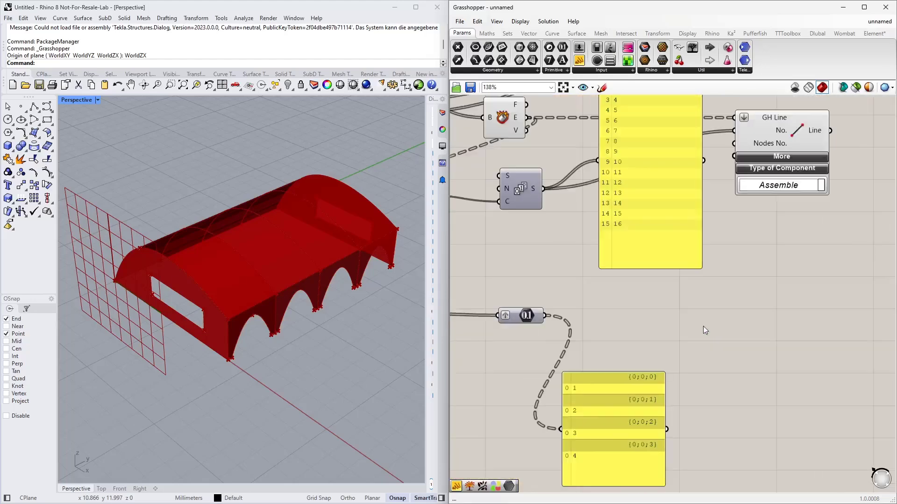
# Step: Check the branch structure of Deconstruct Brep's edges output in the Series panel, and delete that panel
pyautogui.moveTo(637, 202); pyautogui.dragTo(646, 241)
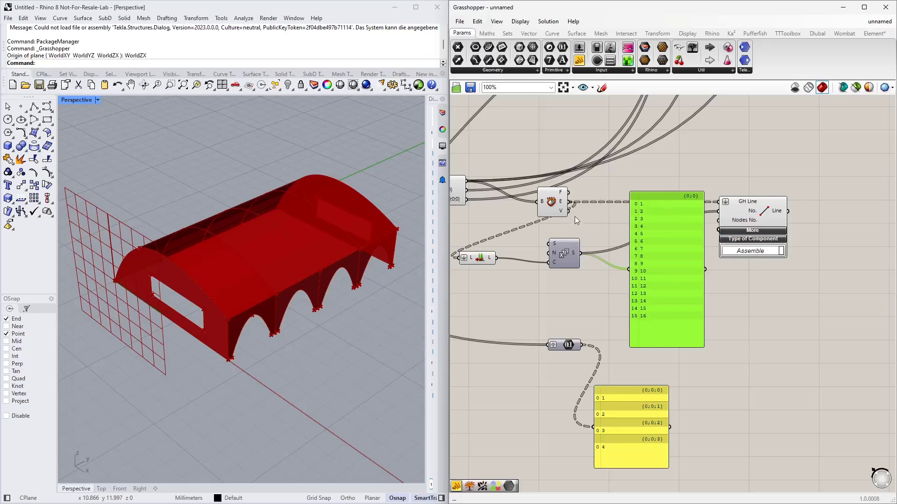
pyautogui.moveTo(584, 228); pyautogui.dragTo(628, 268)
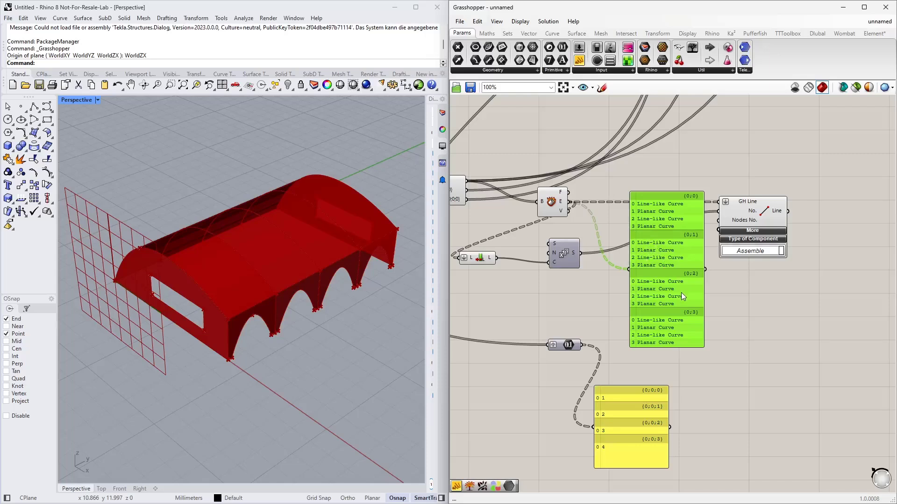
pyautogui.press('Delete')
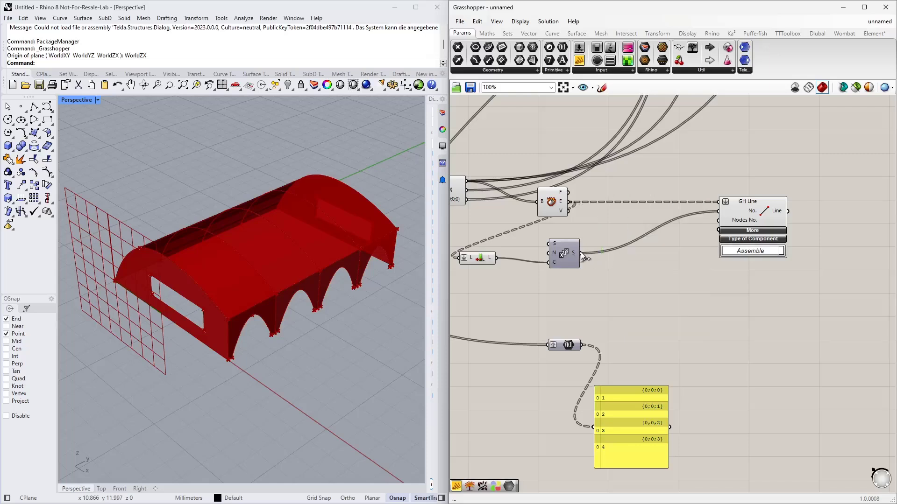
pyautogui.moveTo(602, 301); pyautogui.dragTo(650, 282, button='right')
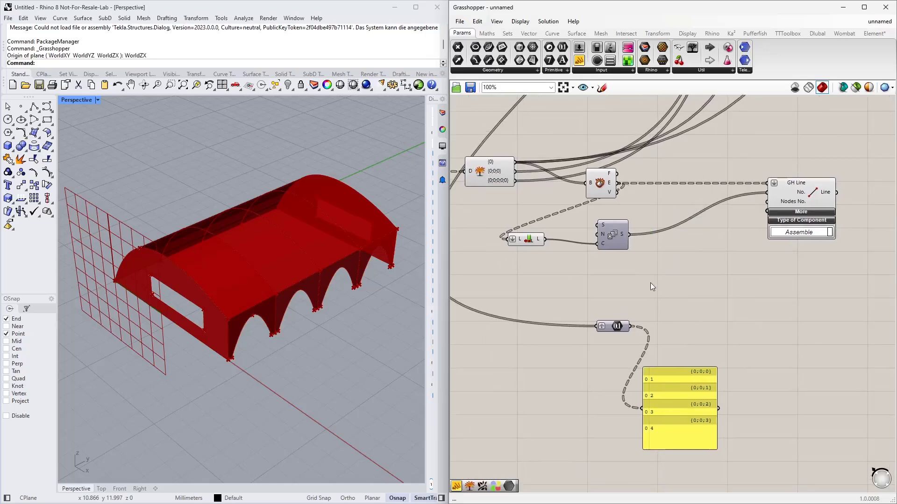
pyautogui.doubleClick(649, 284)
pyautogui.write('des')
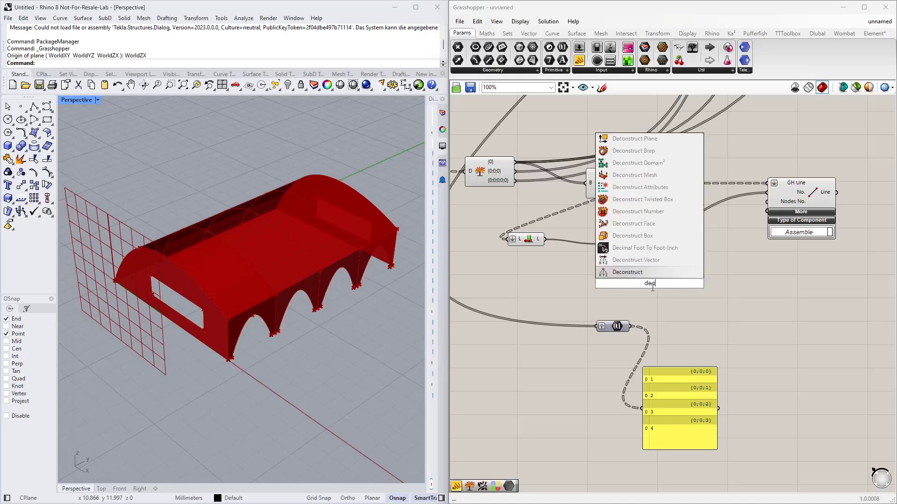
pyautogui.write(' path')
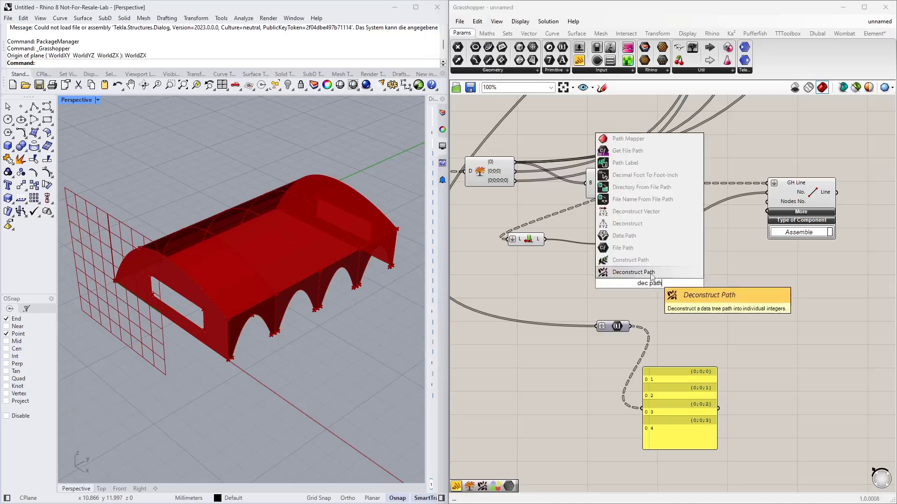
pyautogui.click(646, 262)
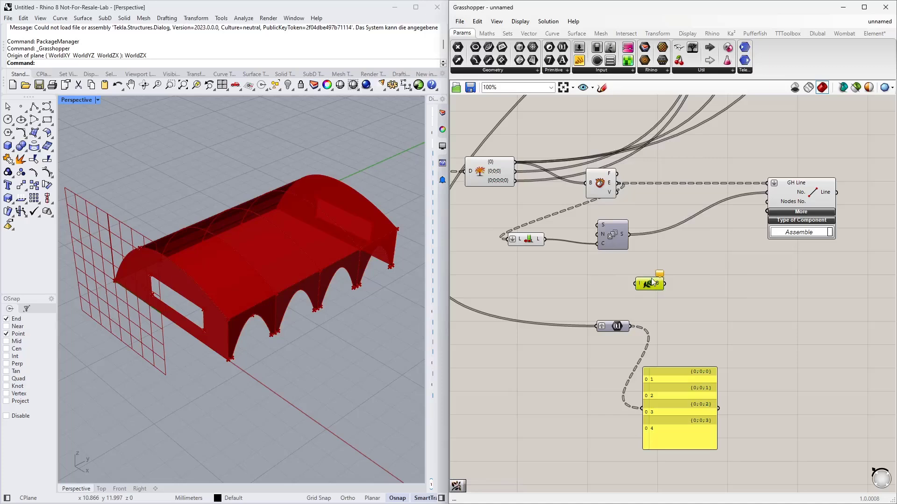
pyautogui.press('Delete')
# Step: Add a Deconstruct Path component and wire Deconstruct Brep's edges output into its B input
pyautogui.doubleClick(651, 278)
pyautogui.write('dec')
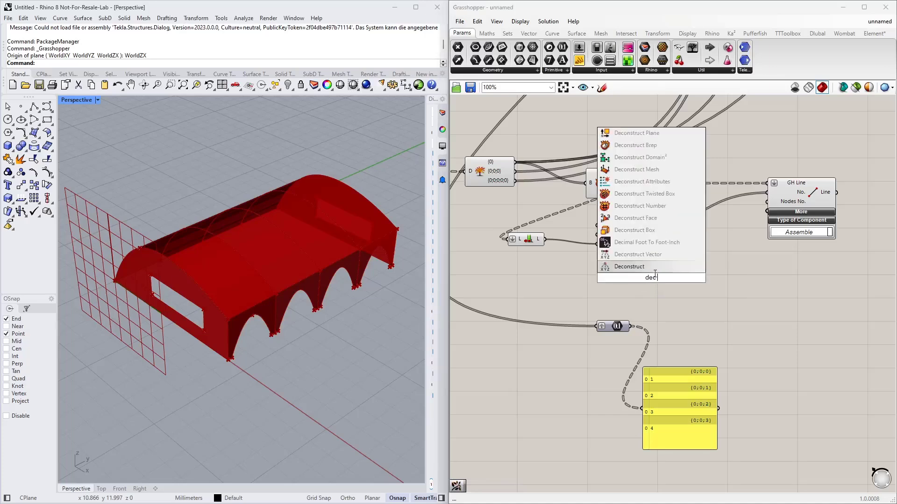
pyautogui.write(' path')
pyautogui.click(650, 260)
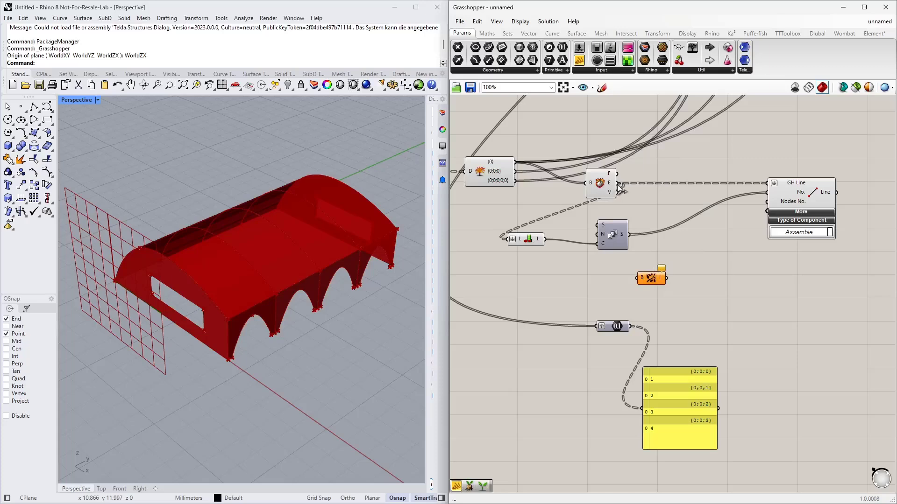
pyautogui.moveTo(620, 186); pyautogui.dragTo(639, 279)
# Step: Move the Number parameter down beside its panel and place Deconstruct Path below the Series component
pyautogui.moveTo(650, 298); pyautogui.dragTo(661, 275, button='right')
pyautogui.moveTo(628, 305); pyautogui.dragTo(604, 381)
pyautogui.click(658, 261)
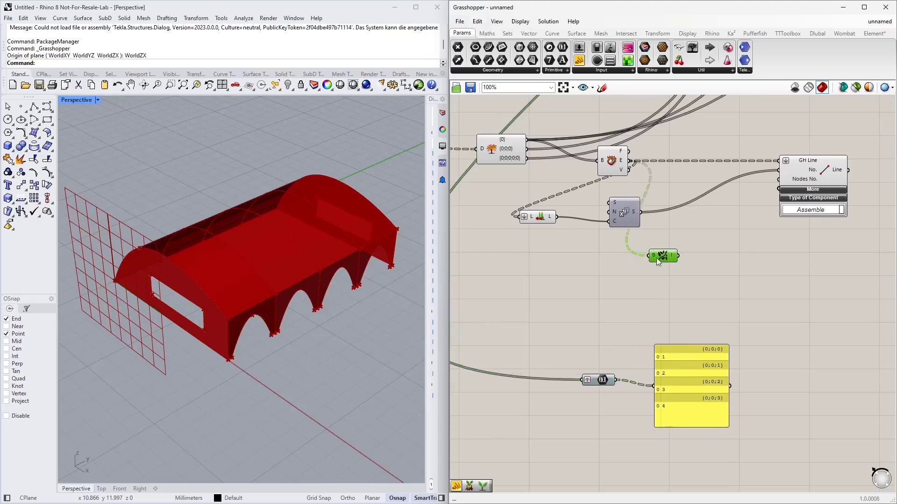
pyautogui.moveTo(657, 262); pyautogui.dragTo(600, 303)
# Step: Add an Unflatten Tree component with the Series output as its tree and the Deconstruct Path output as its guide
pyautogui.doubleClick(652, 282)
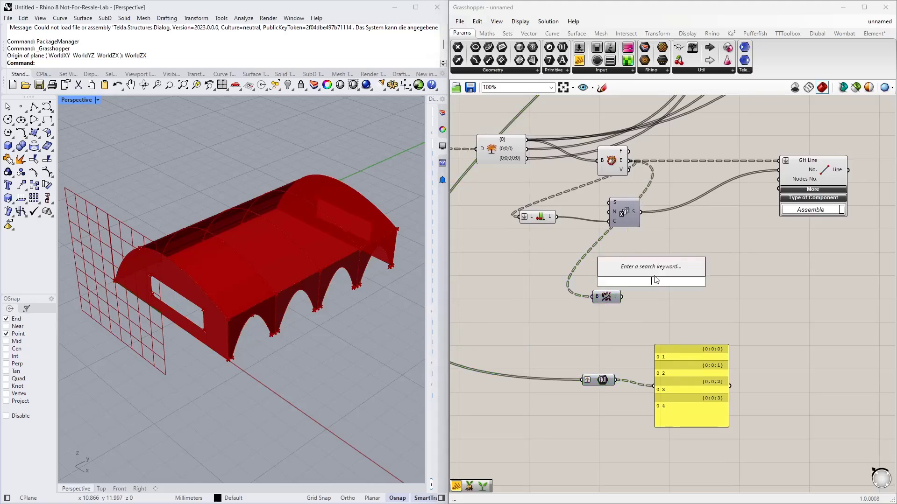
pyautogui.write('unfl')
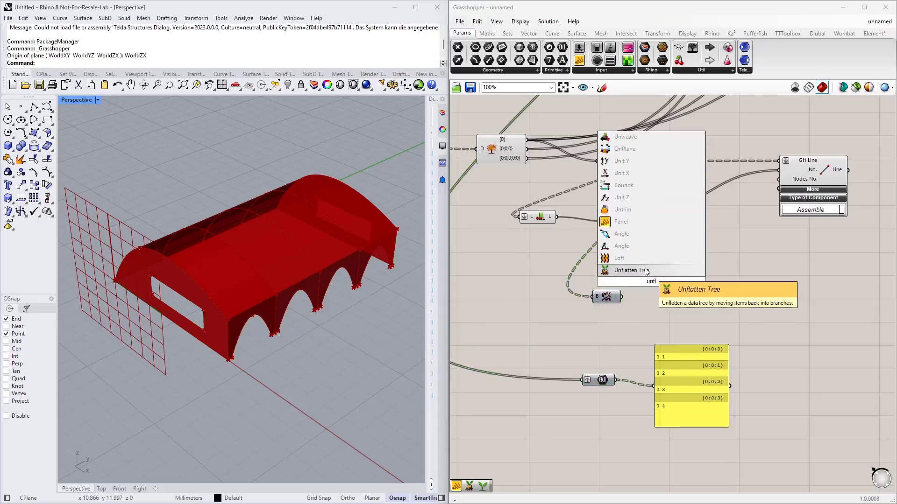
pyautogui.click(645, 270)
pyautogui.moveTo(662, 278); pyautogui.dragTo(660, 278)
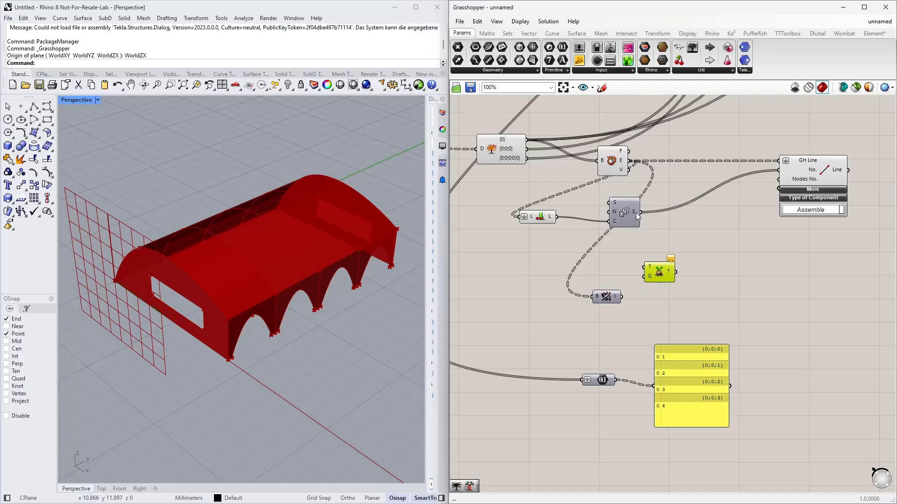
pyautogui.moveTo(640, 212); pyautogui.dragTo(645, 268)
pyautogui.moveTo(622, 297); pyautogui.dragTo(642, 289)
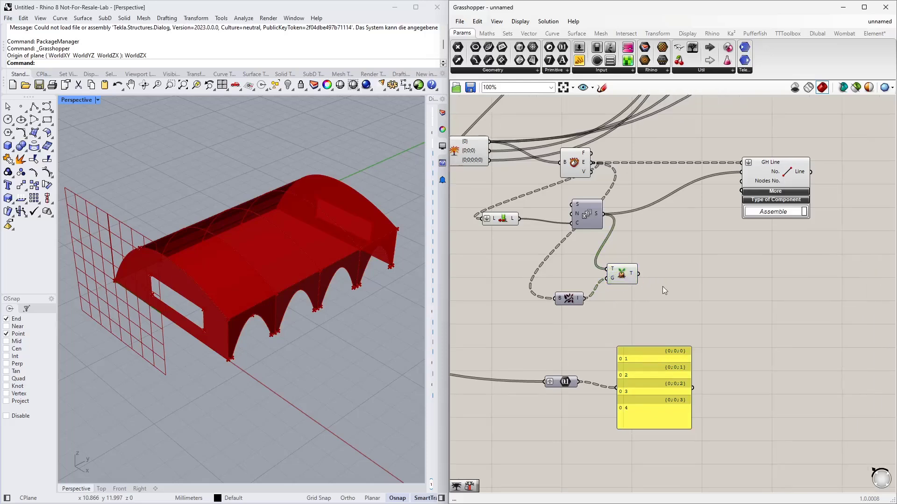
# Step: Add a Trim Tree component next to Unflatten Tree and feed it the unflattened tree
pyautogui.moveTo(699, 286); pyautogui.dragTo(662, 287, button='right')
pyautogui.doubleClick(686, 284)
pyautogui.write('tr')
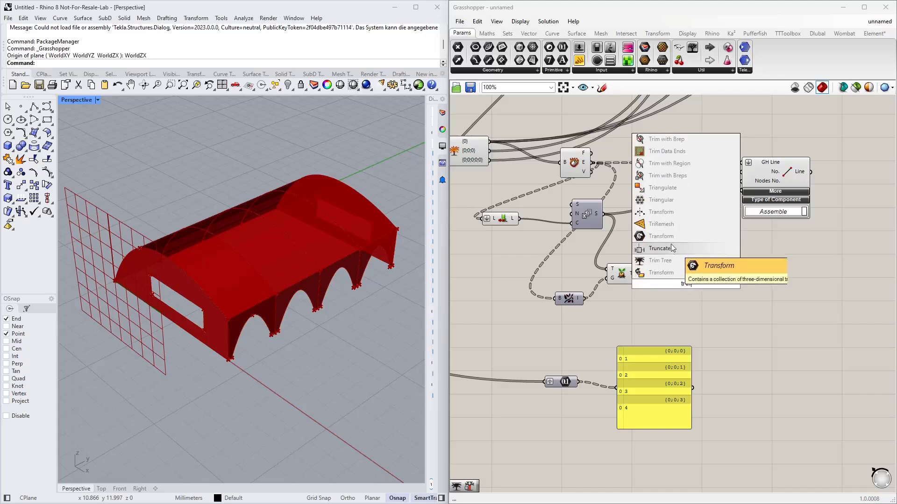
pyautogui.click(658, 271)
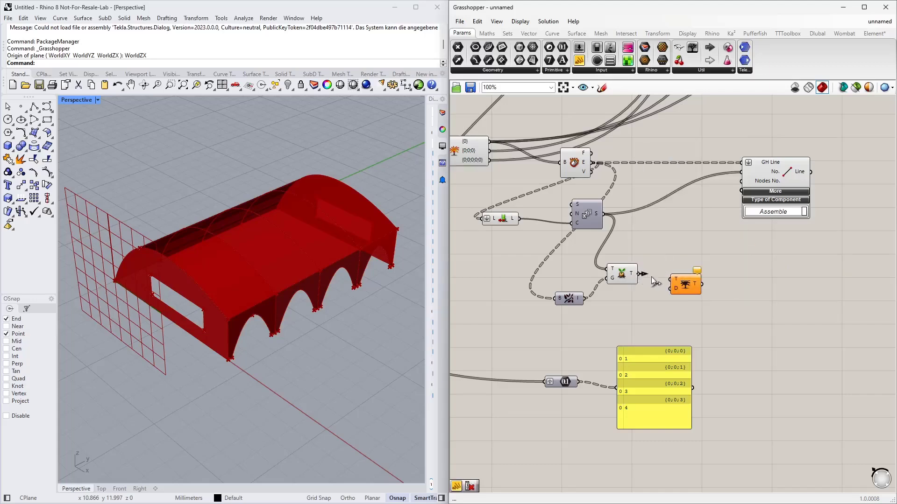
pyautogui.moveTo(651, 276); pyautogui.dragTo(675, 279)
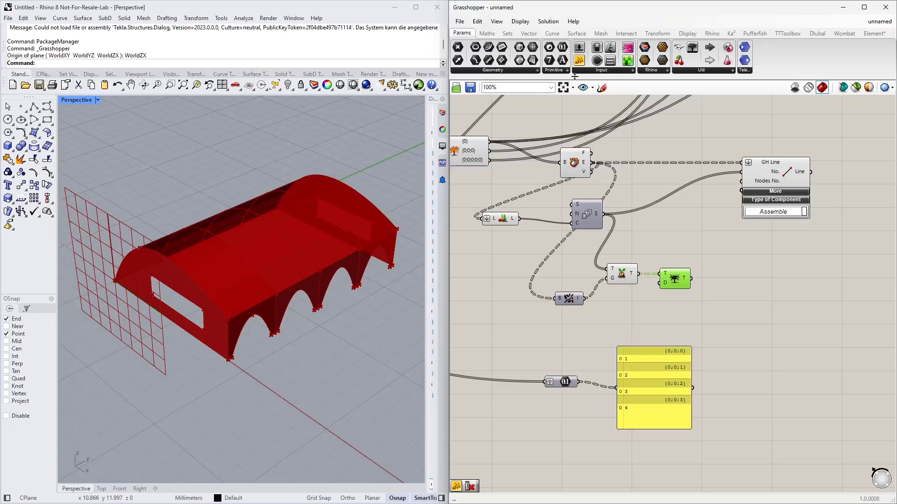
# Step: Add a panel for the Trim Tree output, enlarge it to show all branches, and place it above the surface number panel
pyautogui.moveTo(576, 59); pyautogui.dragTo(743, 299)
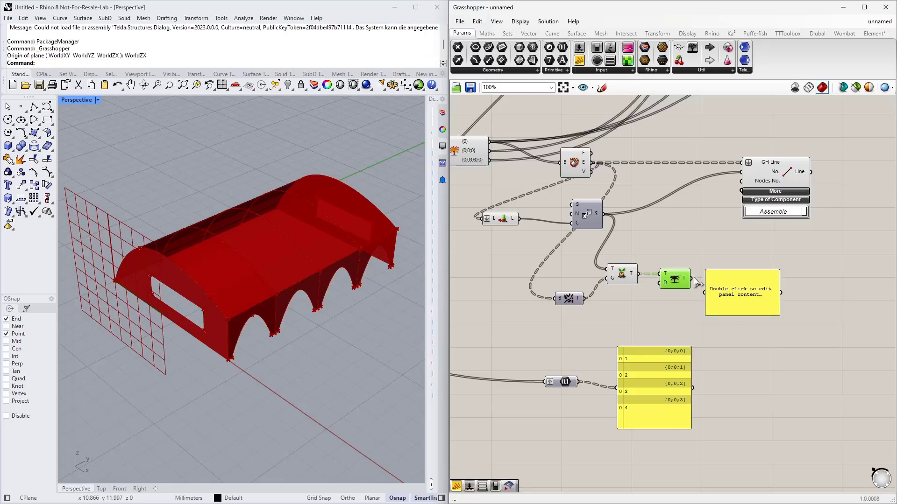
pyautogui.moveTo(691, 279); pyautogui.dragTo(705, 293)
pyautogui.moveTo(778, 315); pyautogui.dragTo(779, 437)
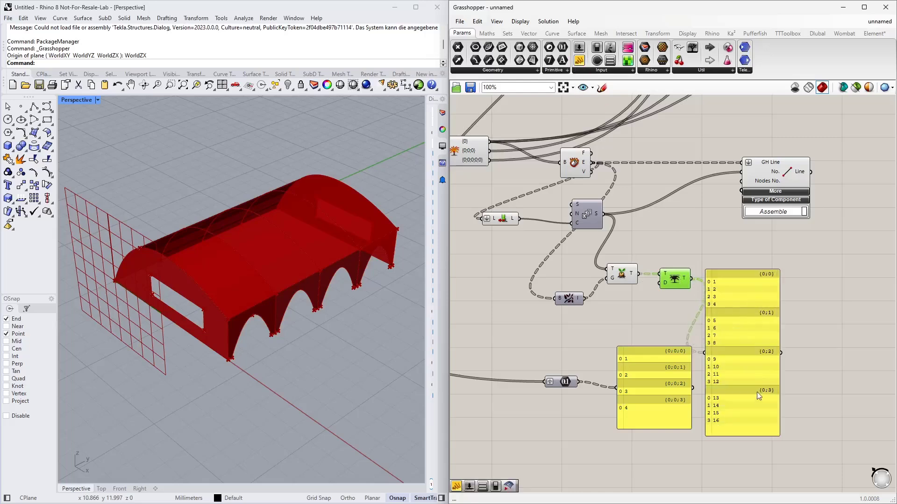
pyautogui.moveTo(756, 392); pyautogui.dragTo(738, 251)
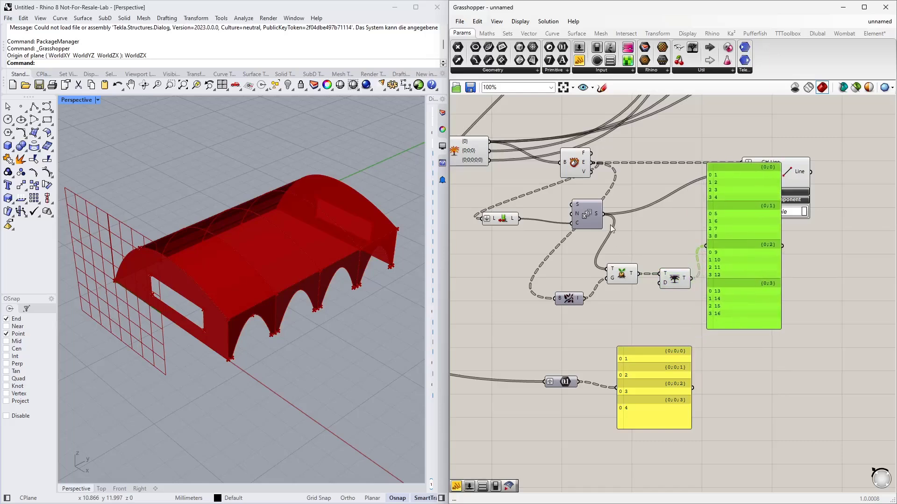
# Step: Compare the Series numbers with the trimmed tree in the same panel, and check both branch structures against the building surfaces
pyautogui.moveTo(606, 217); pyautogui.dragTo(705, 246)
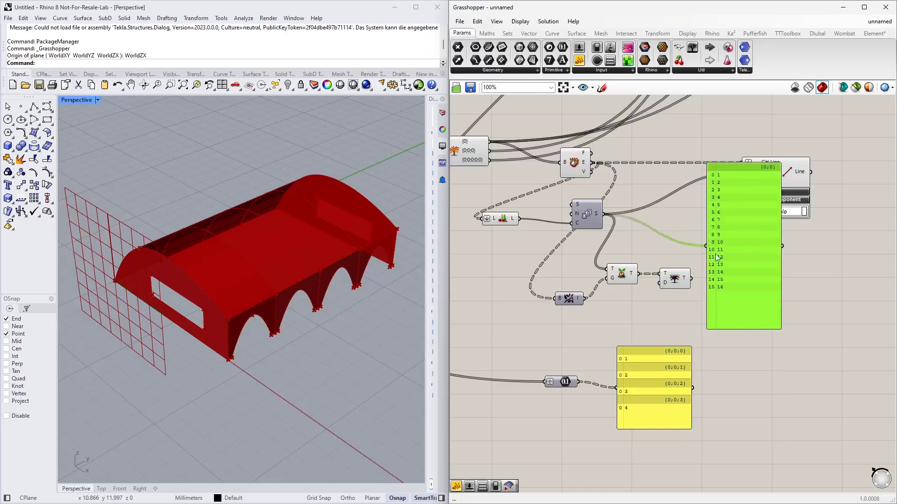
pyautogui.moveTo(692, 279); pyautogui.dragTo(706, 246)
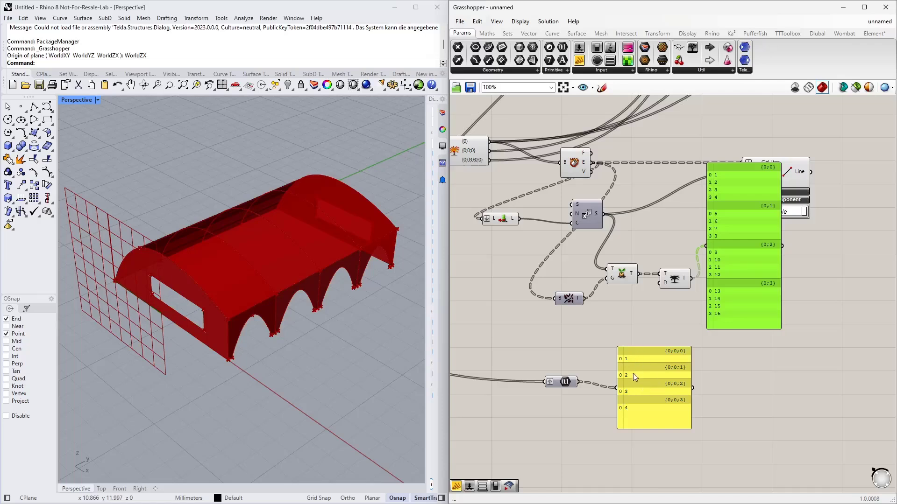
pyautogui.moveTo(651, 372); pyautogui.dragTo(652, 401)
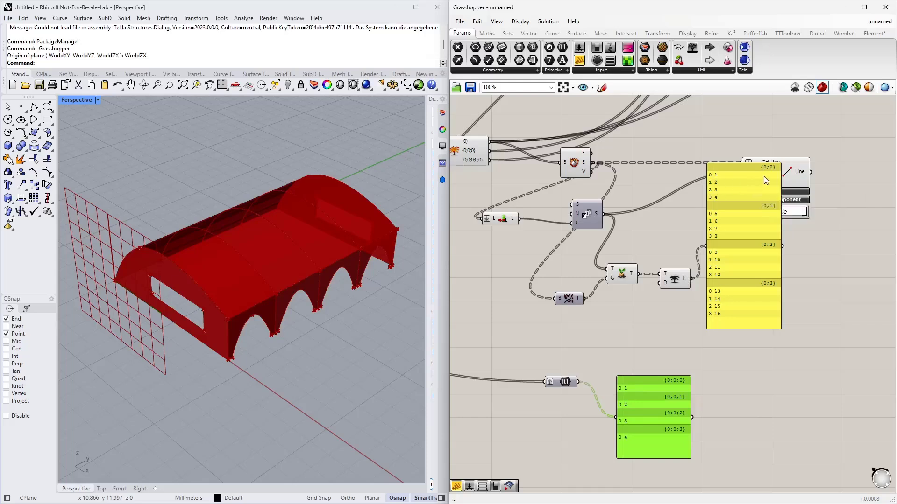
pyautogui.click(749, 270)
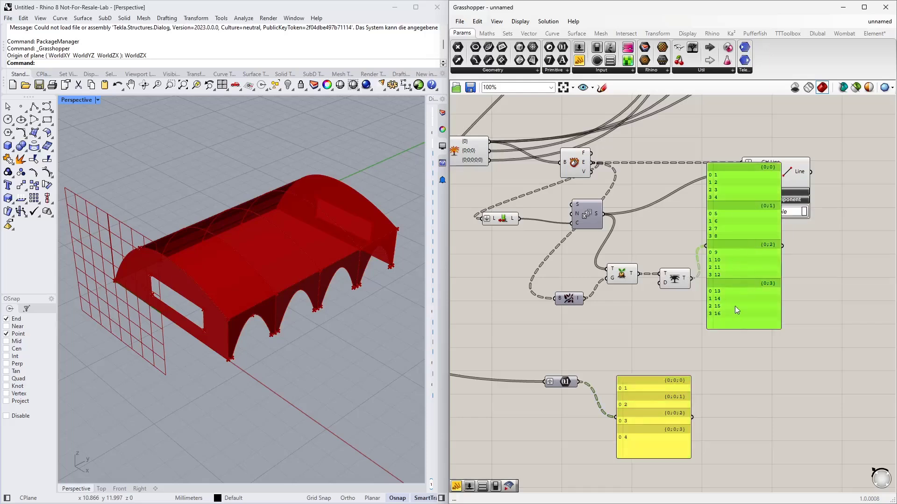
pyautogui.hscroll(5, 739, 346)
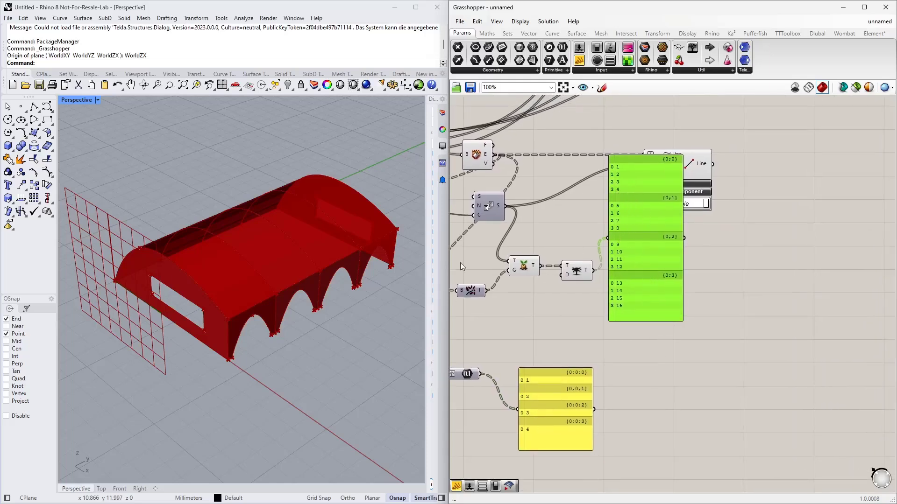
pyautogui.moveTo(177, 283); pyautogui.dragTo(326, 302, button='right')
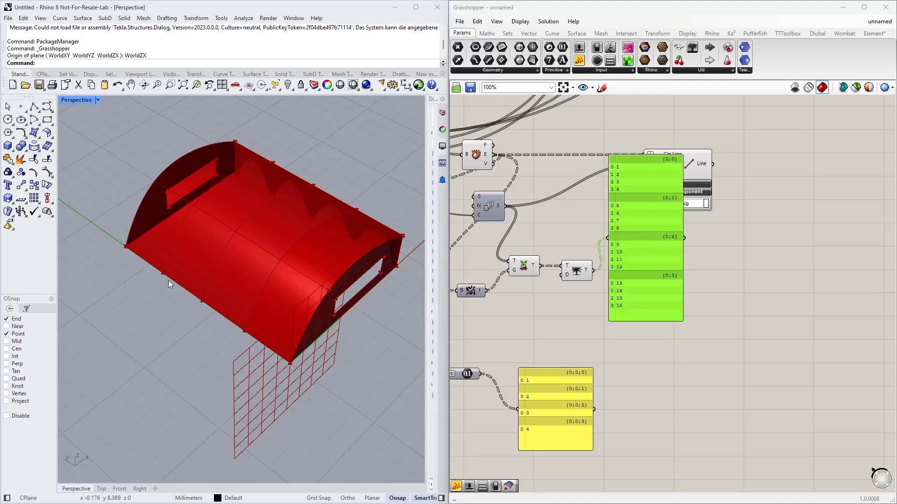
# Step: Delete the trimmed tree's panel and add a Cull Index component in its place
pyautogui.click(647, 235)
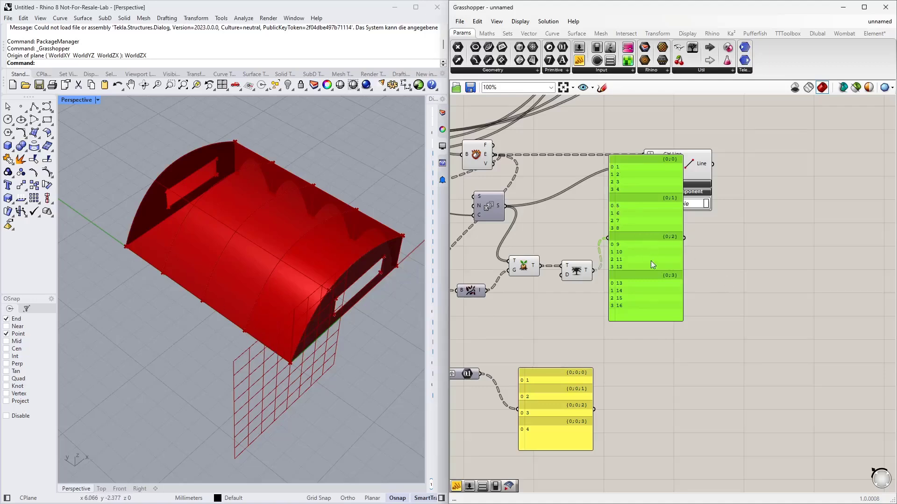
pyautogui.press('Delete')
pyautogui.doubleClick(653, 278)
pyautogui.write('cull inde')
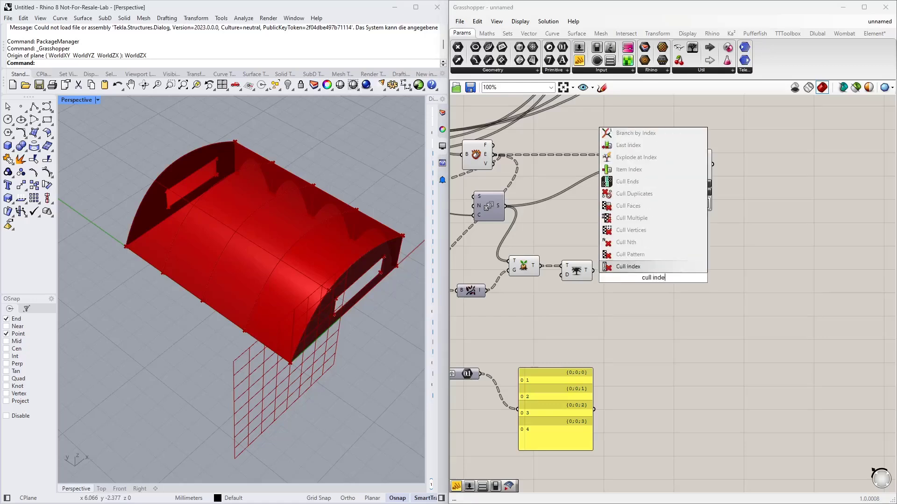
pyautogui.press('Return')
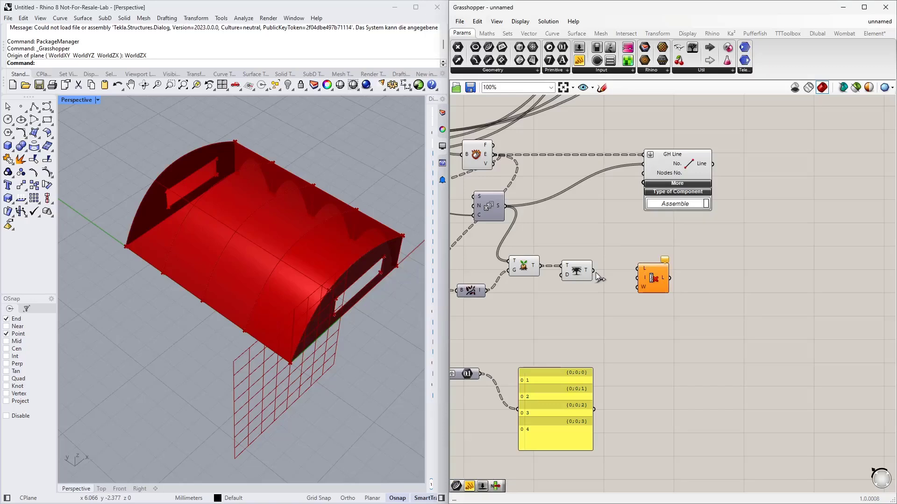
# Step: Feed the Trim Tree output into Cull Index as its list and supply its indices with a slider set to 0
pyautogui.moveTo(593, 271); pyautogui.dragTo(639, 290)
pyautogui.doubleClick(589, 304)
pyautogui.write('0')
pyautogui.press('Return')
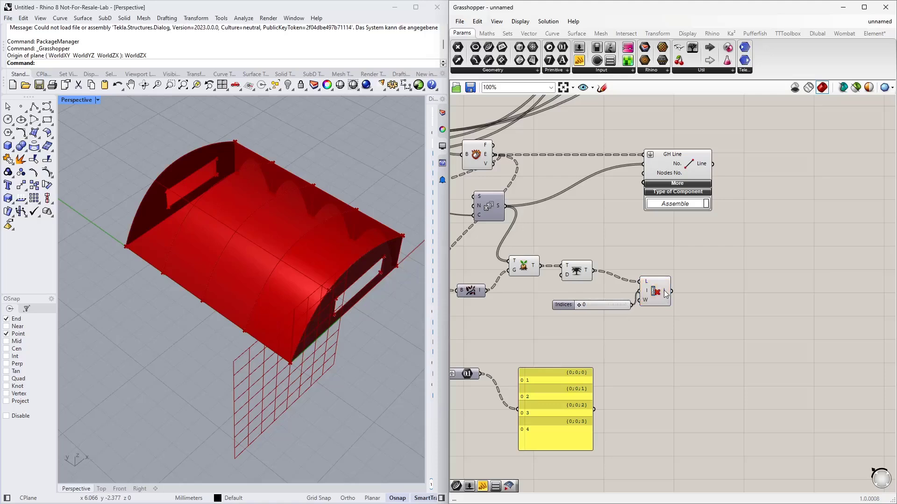
# Step: Check the Cull Index output in the enlarged surface number panel and delete that panel
pyautogui.click(667, 294)
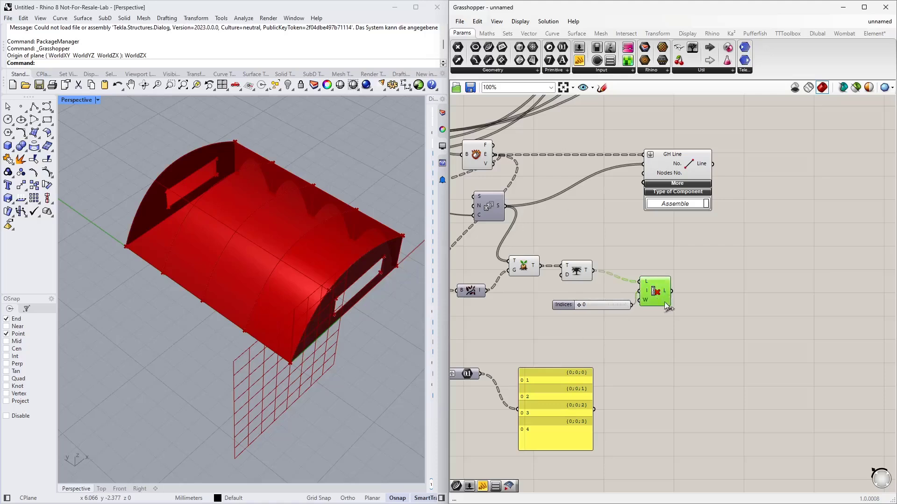
pyautogui.moveTo(671, 291); pyautogui.dragTo(749, 312)
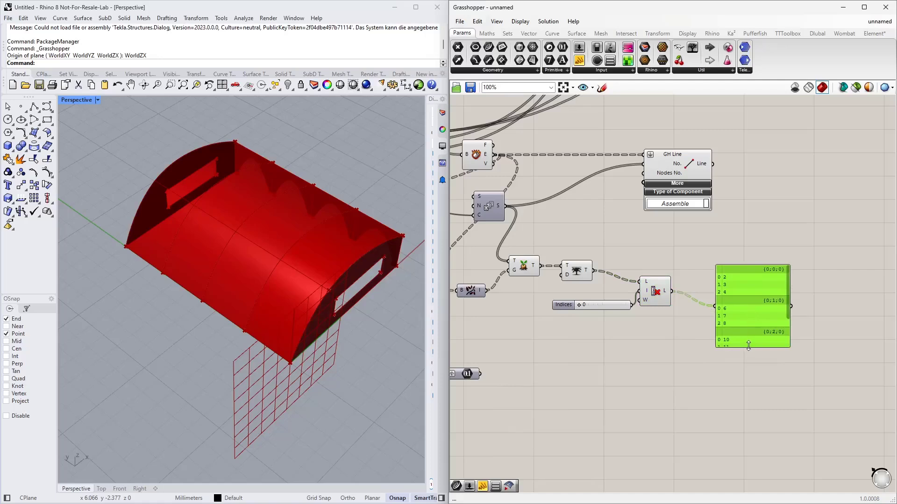
pyautogui.moveTo(750, 347); pyautogui.dragTo(749, 404)
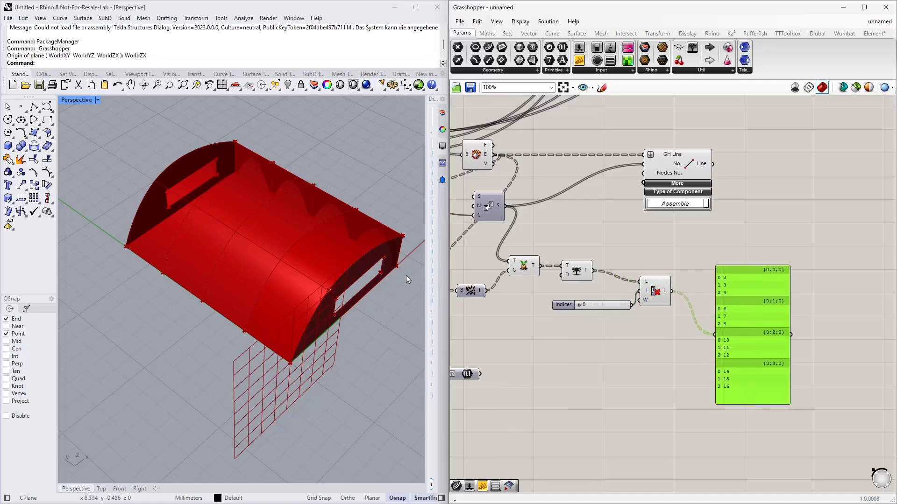
pyautogui.press('Delete')
# Step: Move the surface Number parameter below the Indices slider and add a Text Join component beyond Cull Index
pyautogui.moveTo(623, 345); pyautogui.dragTo(676, 298, button='right')
pyautogui.moveTo(521, 322); pyautogui.dragTo(638, 319)
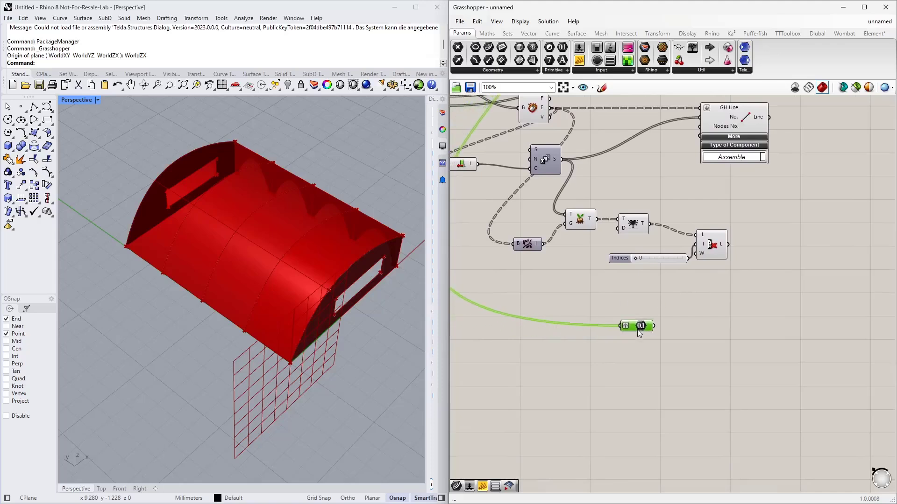
pyautogui.moveTo(742, 309); pyautogui.dragTo(605, 321, button='right')
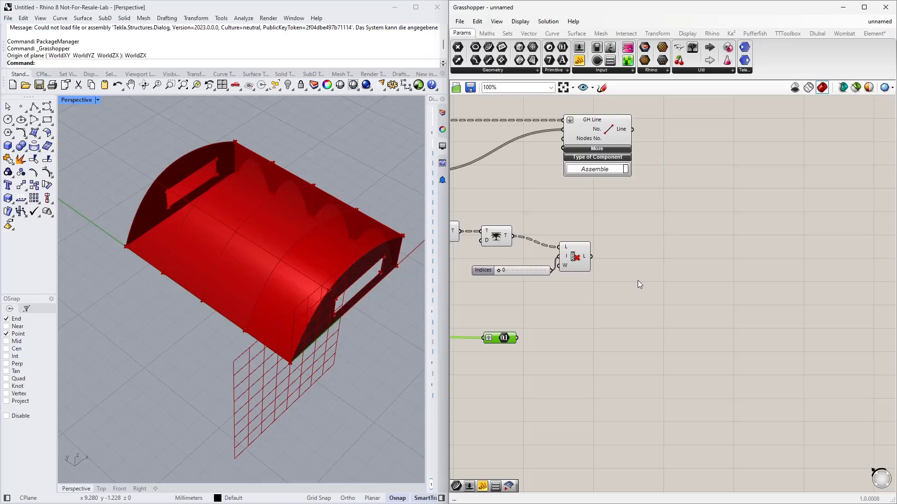
pyautogui.doubleClick(634, 299)
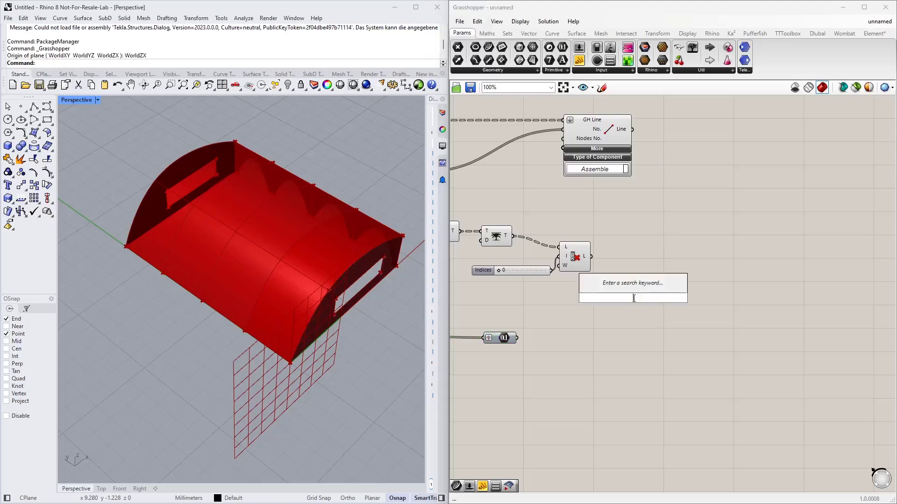
pyautogui.write('text jo')
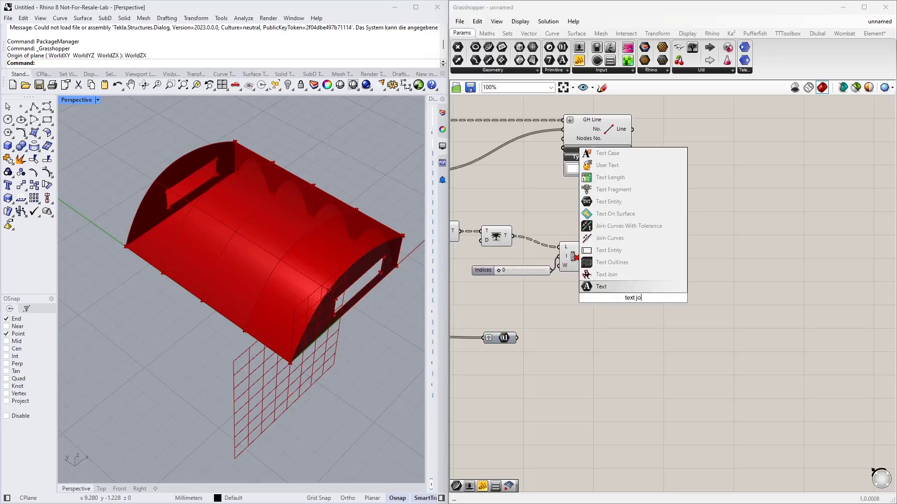
pyautogui.click(599, 278)
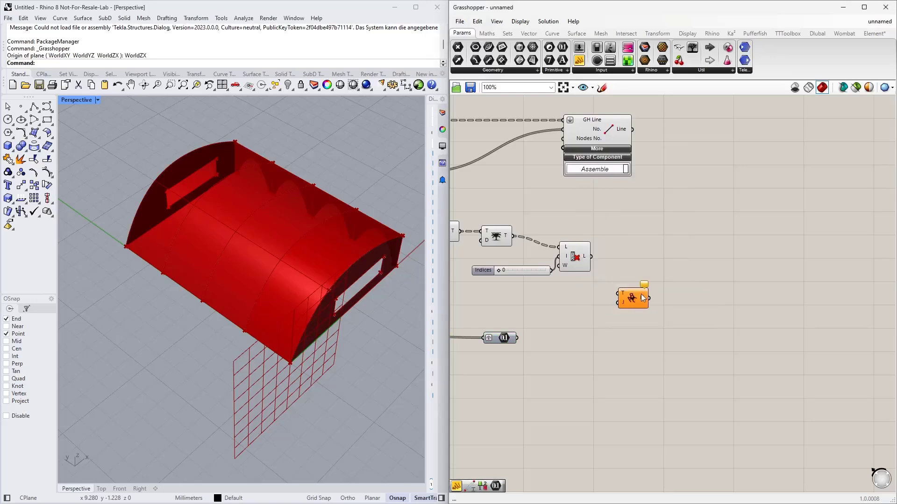
pyautogui.moveTo(641, 293); pyautogui.dragTo(657, 288)
# Step: Add a panel for the Cull Index output and enlarge it to examine the remaining line numbers per branch
pyautogui.moveTo(579, 60); pyautogui.dragTo(618, 215)
pyautogui.moveTo(592, 257); pyautogui.dragTo(579, 216)
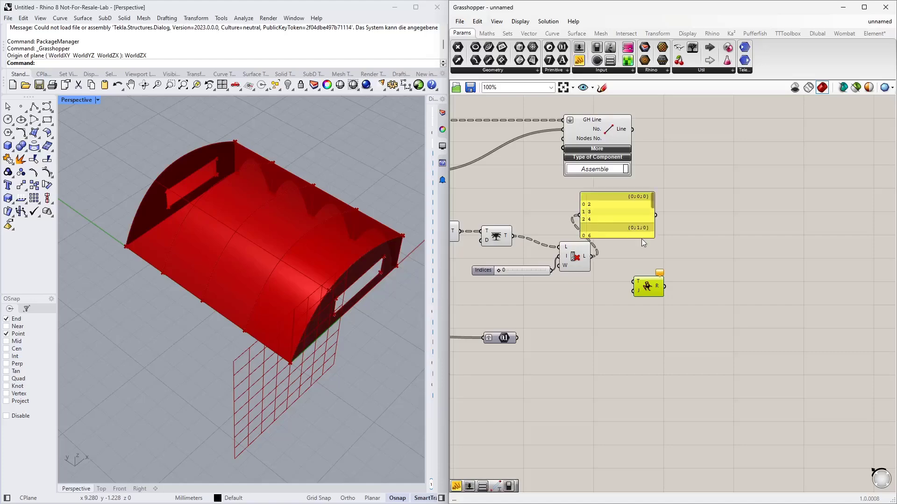
pyautogui.moveTo(641, 238); pyautogui.dragTo(640, 149)
pyautogui.scroll(4, 638, 154)
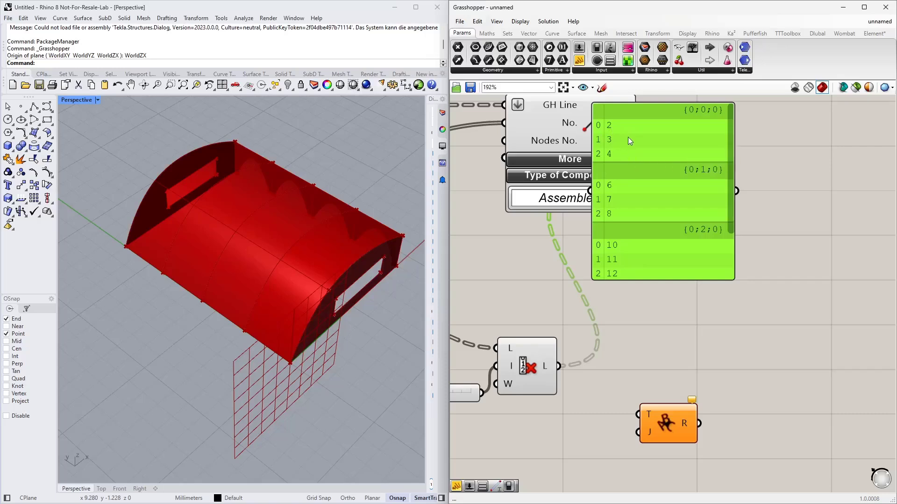
pyautogui.moveTo(628, 363); pyautogui.dragTo(640, 301, button='right')
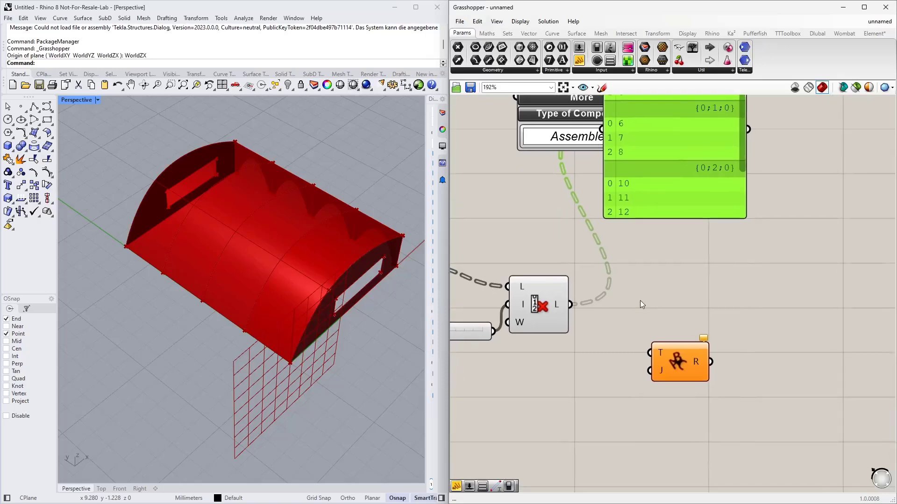
# Step: Wire the Cull Index output into Text Join's text input and a panel containing a comma into its join input
pyautogui.moveTo(572, 305); pyautogui.dragTo(649, 352)
pyautogui.doubleClick(601, 372)
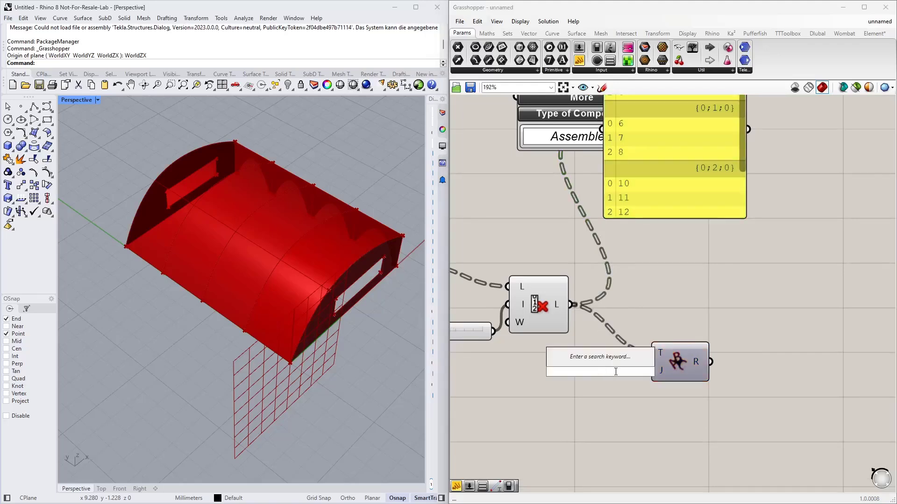
pyautogui.write('"')
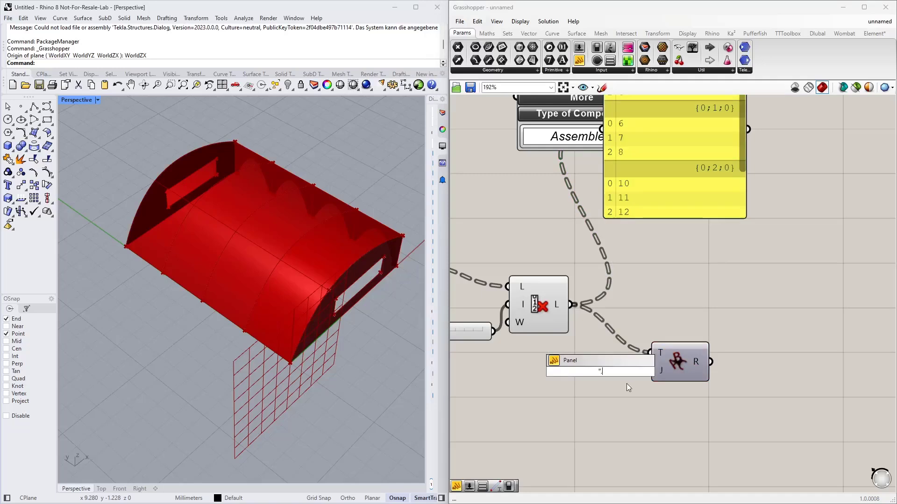
pyautogui.doubleClick(632, 369)
pyautogui.click(646, 390)
pyautogui.moveTo(607, 374); pyautogui.dragTo(649, 370)
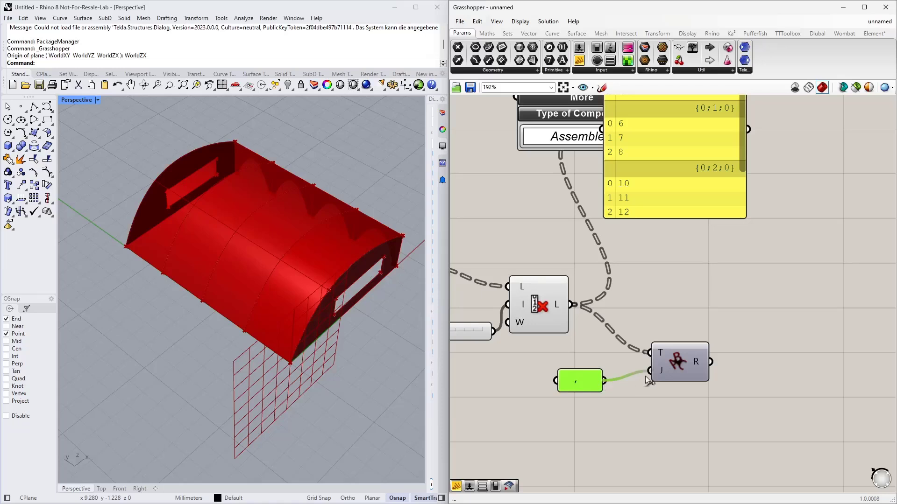
# Step: Show the Text Join result in the line number panel and move the panel clear of the line component
pyautogui.scroll(-2, 625, 278)
pyautogui.moveTo(644, 270); pyautogui.dragTo(608, 283, button='right')
pyautogui.moveTo(691, 193); pyautogui.dragTo(692, 223)
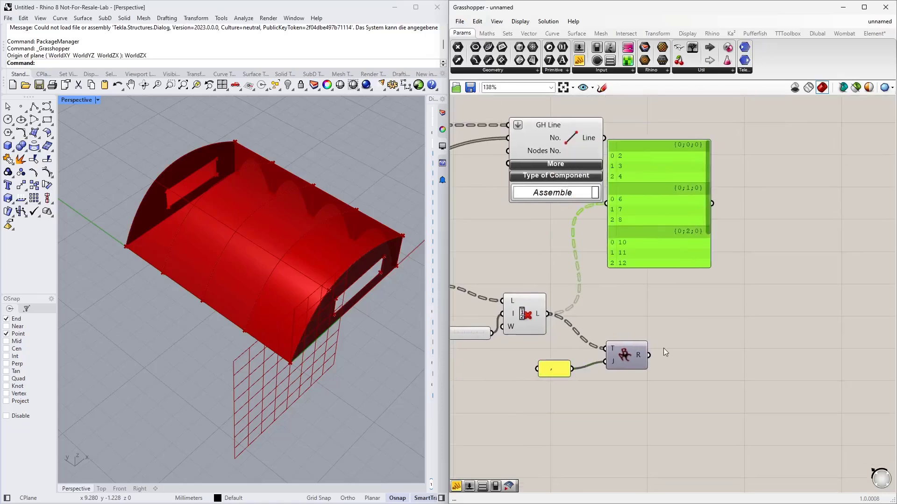
pyautogui.moveTo(650, 355); pyautogui.dragTo(606, 203)
pyautogui.moveTo(674, 234); pyautogui.dragTo(707, 221)
pyautogui.scroll(-3, 696, 355)
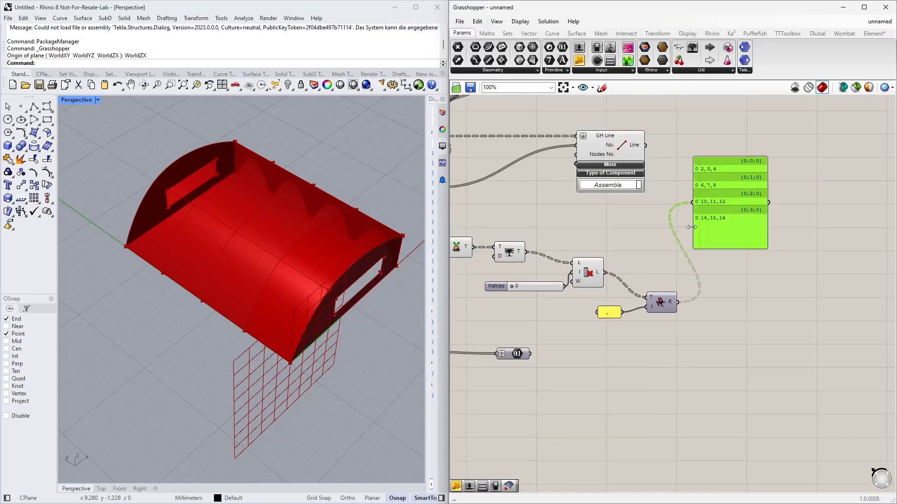
# Step: Duplicate Text Join with its comma panel below the original, and show the surface numbers in the large panel
pyautogui.doubleClick(610, 357)
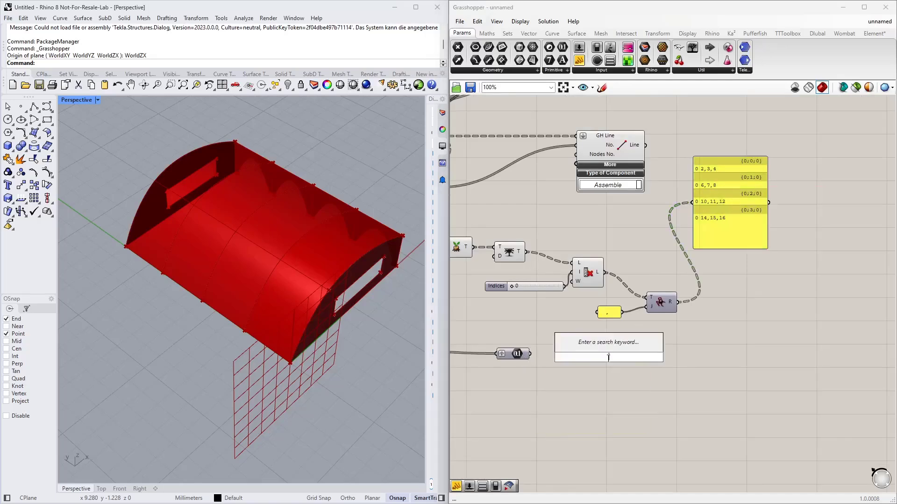
pyautogui.moveTo(685, 352)
pyautogui.mouseDown()
pyautogui.moveTo(615, 295)
pyautogui.moveTo(703, 349)
pyautogui.mouseUp()
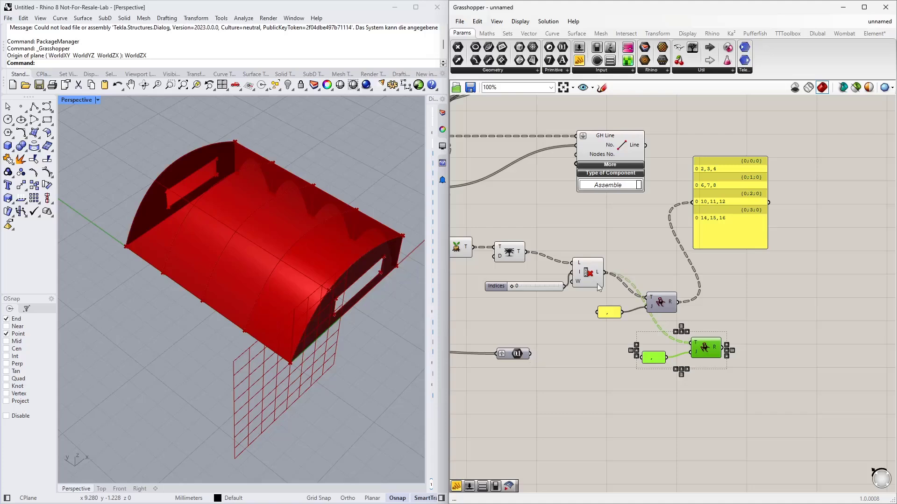
pyautogui.moveTo(724, 193); pyautogui.dragTo(549, 424)
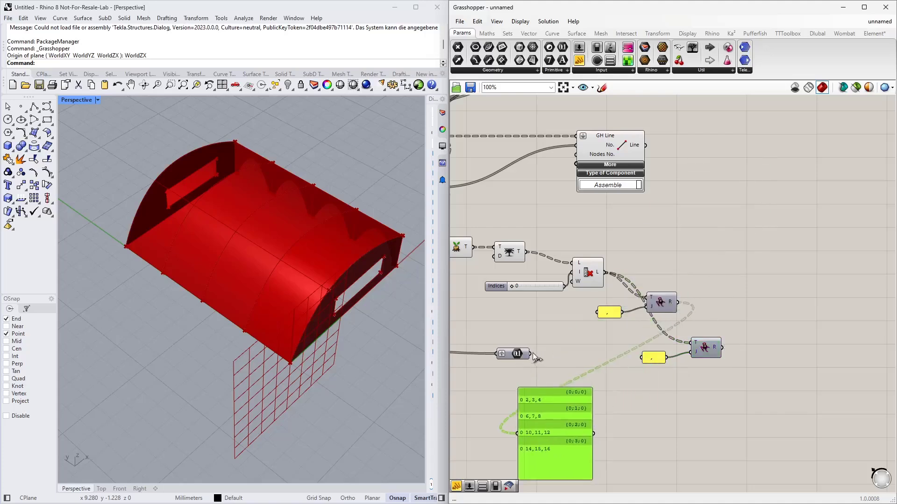
pyautogui.moveTo(533, 355); pyautogui.dragTo(517, 433)
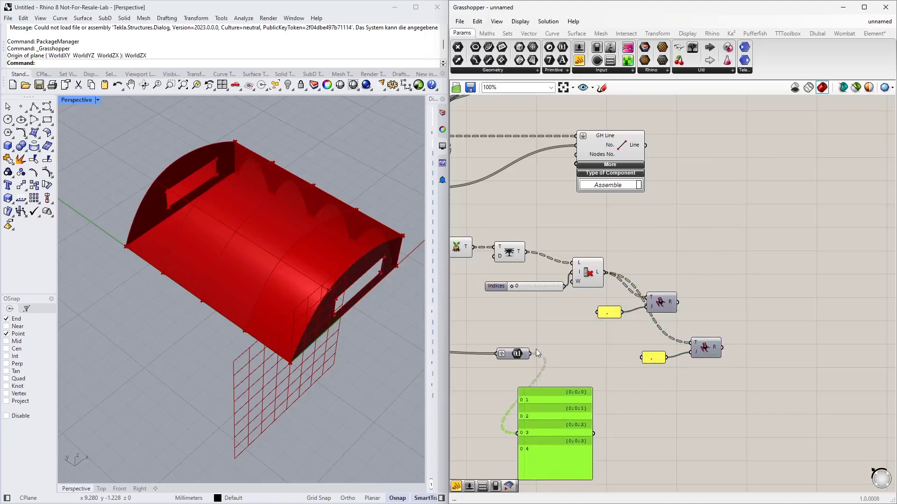
# Step: Wire the surface numbers and the first Text Join result into the copied Text Join's text input, and place the panel beside it
pyautogui.moveTo(531, 353); pyautogui.dragTo(692, 344)
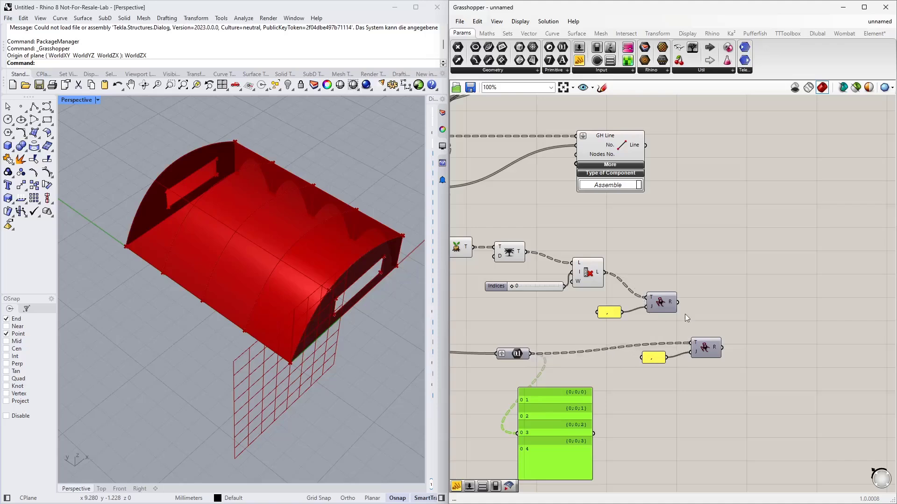
pyautogui.moveTo(677, 302); pyautogui.dragTo(691, 343)
pyautogui.moveTo(558, 439); pyautogui.dragTo(784, 391)
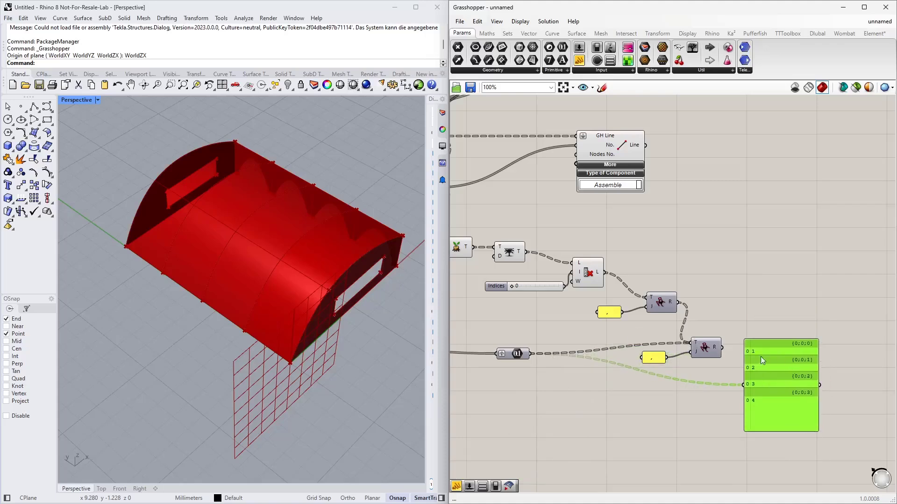
# Step: Simplify the data trees of the first Text Join's result output and the surface number parameter
pyautogui.middleClick(669, 302)
pyautogui.rightClick(670, 302)
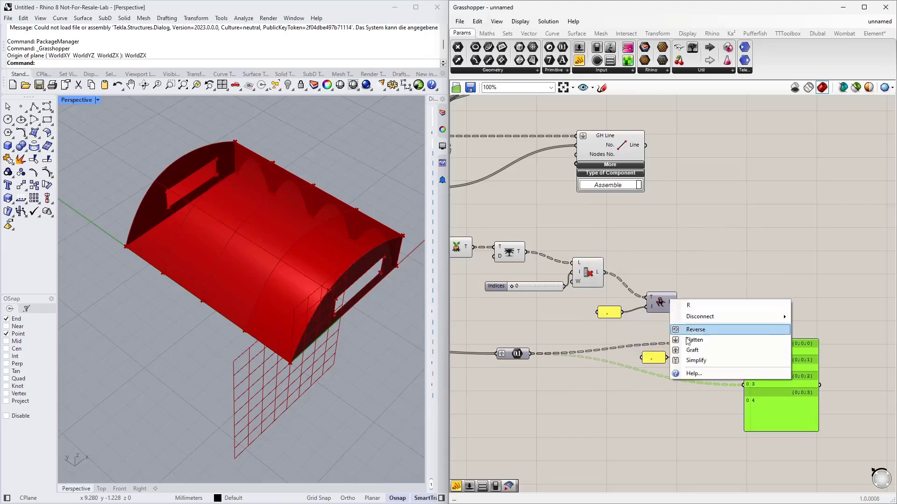
pyautogui.click(691, 361)
pyautogui.rightClick(529, 354)
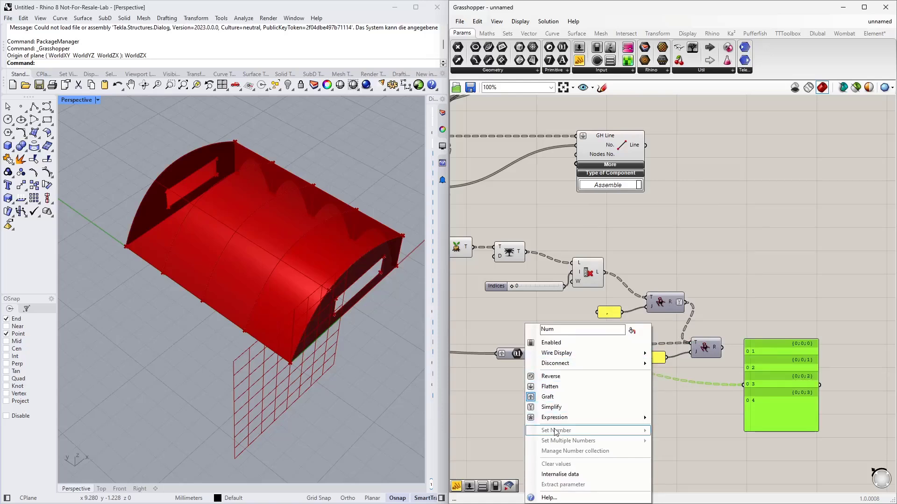
pyautogui.click(554, 406)
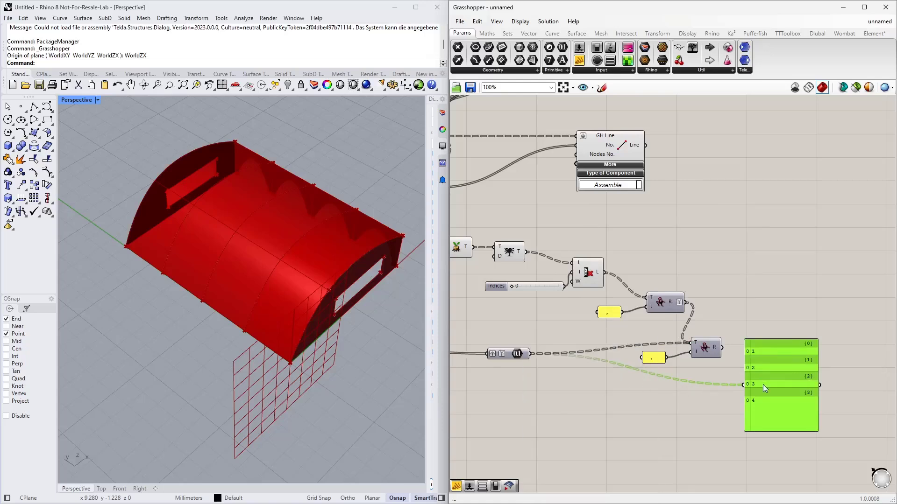
# Step: Show the second Text Join's result in the large panel and place the panel above the component
pyautogui.moveTo(723, 348); pyautogui.dragTo(743, 384)
pyautogui.moveTo(780, 380); pyautogui.dragTo(767, 282)
pyautogui.scroll(2, 727, 312)
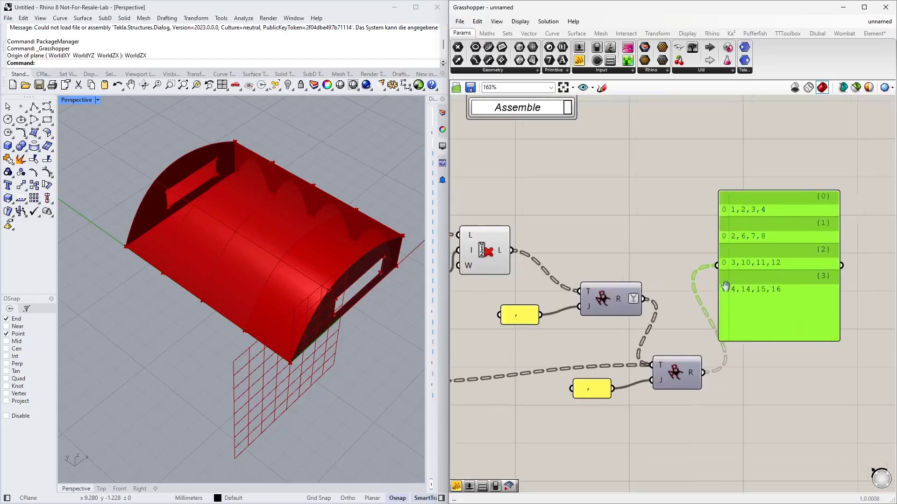
pyautogui.moveTo(740, 253); pyautogui.dragTo(707, 237, button='right')
# Step: Change the second Text Join's separator panel to a slash and move the result panel farther from the components
pyautogui.doubleClick(571, 382)
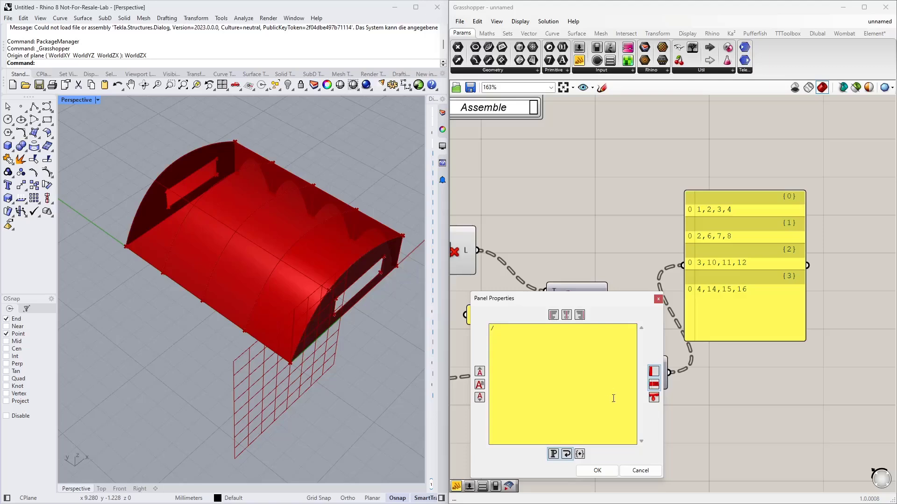
pyautogui.click(596, 472)
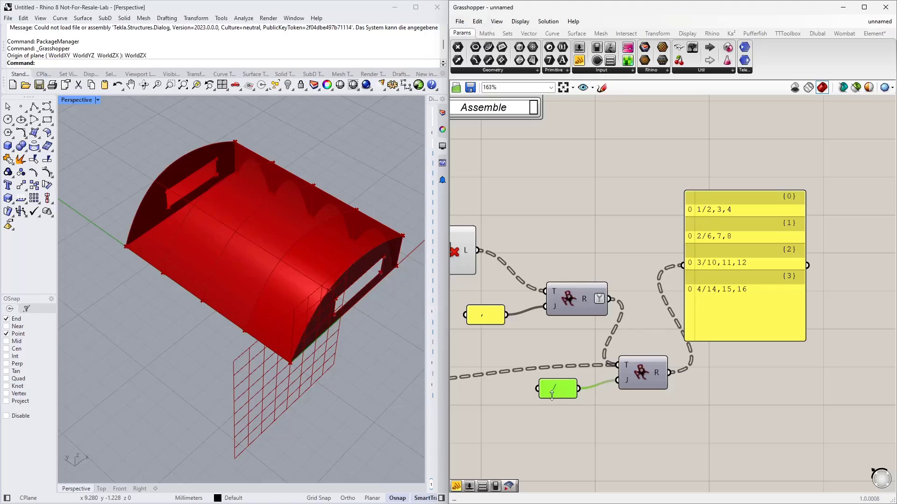
pyautogui.moveTo(743, 286); pyautogui.dragTo(785, 300)
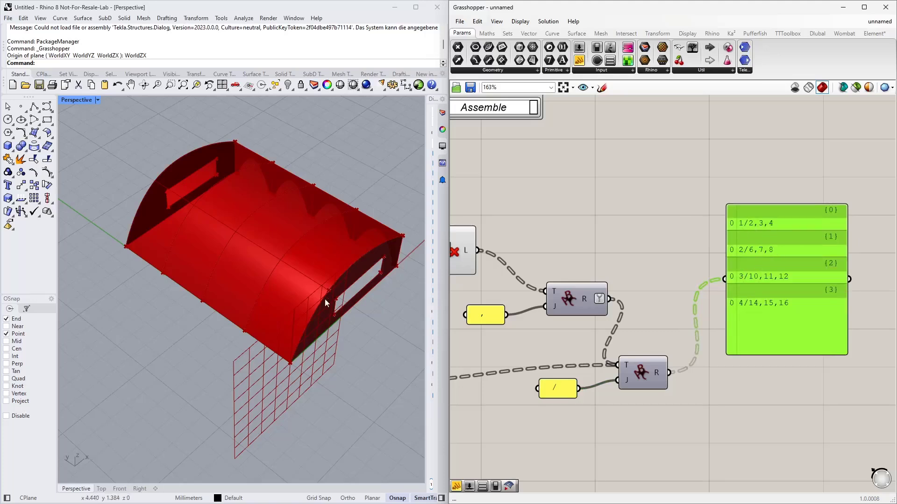
# Step: Switch to RFEM and open the existing line hinge to examine the notation of its assigned surfaces and lines
pyautogui.hotkey('alt', 'Tab')
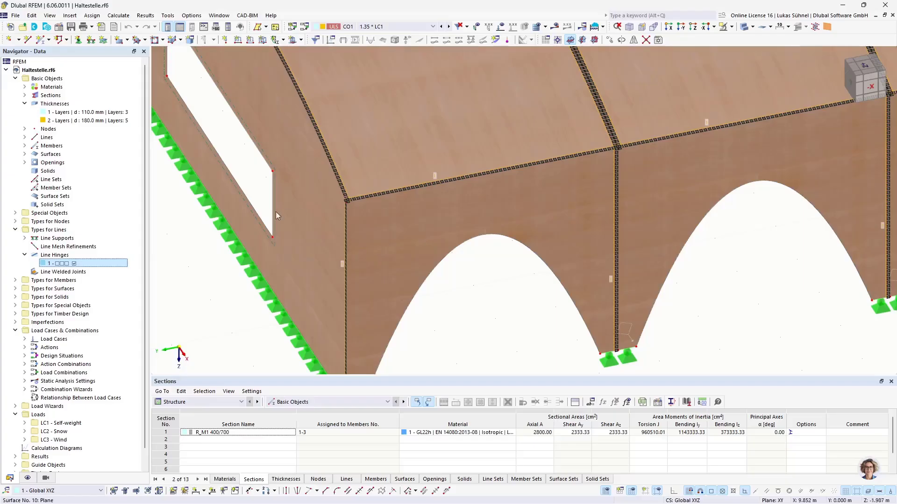
pyautogui.doubleClick(77, 264)
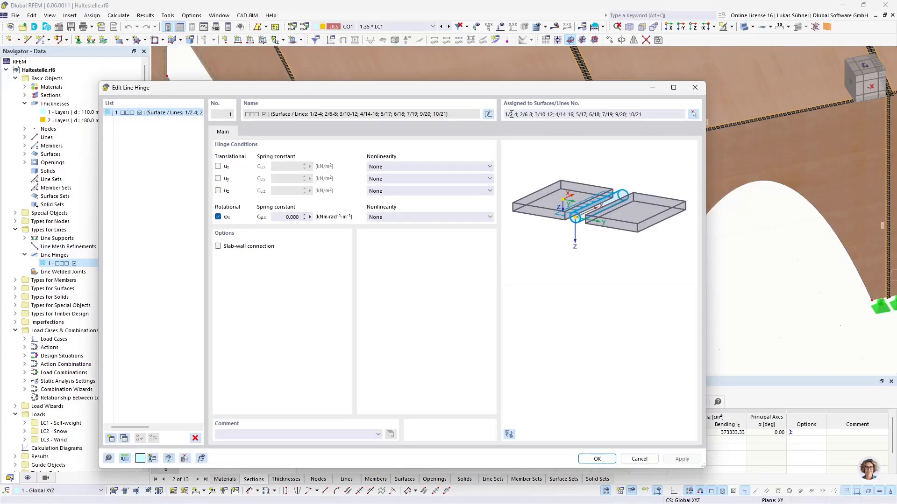
pyautogui.click(514, 114)
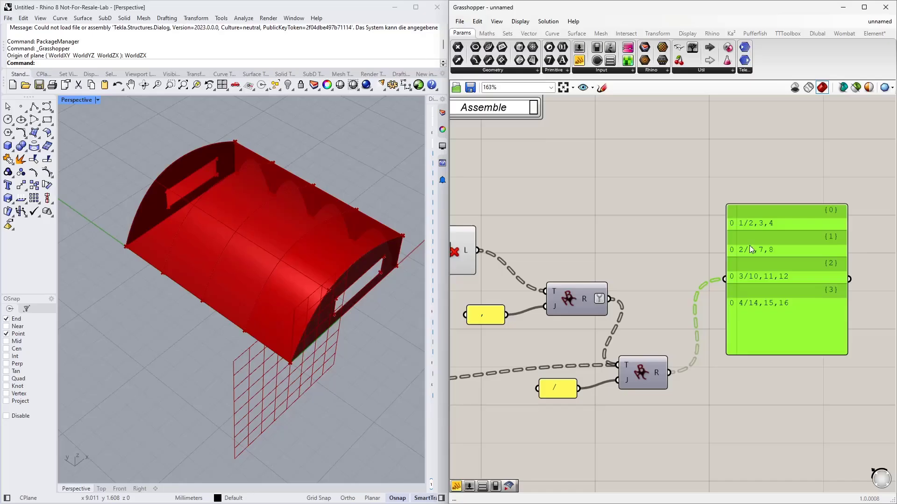
# Step: Back in Grasshopper, duplicate the second Text Join with its slash panel and place the copy beyond the original
pyautogui.scroll(-3, 712, 251)
pyautogui.scroll(1, 686, 261)
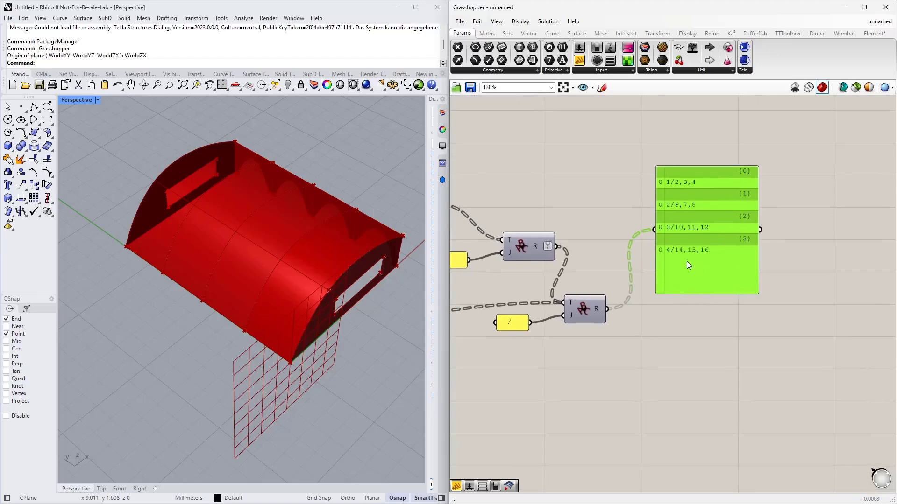
pyautogui.moveTo(662, 190); pyautogui.dragTo(675, 245, button='right')
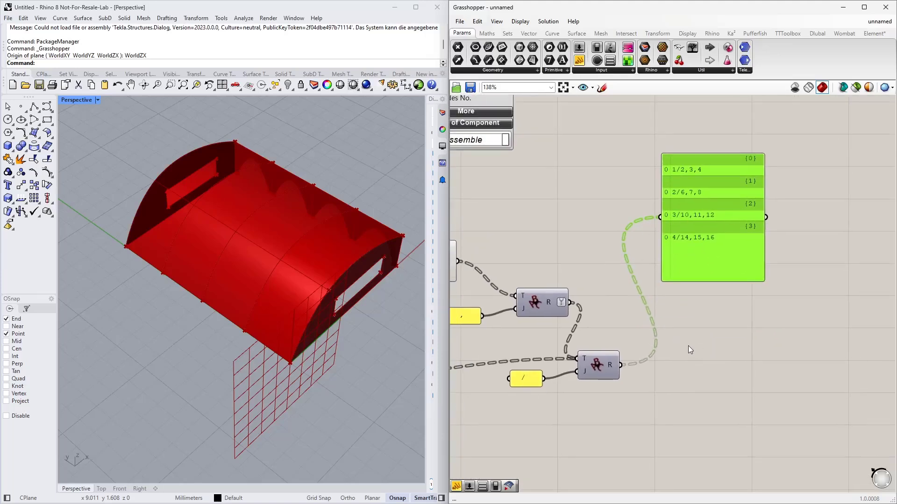
pyautogui.moveTo(688, 347); pyautogui.dragTo(703, 318, button='right')
pyautogui.moveTo(660, 397); pyautogui.dragTo(514, 333)
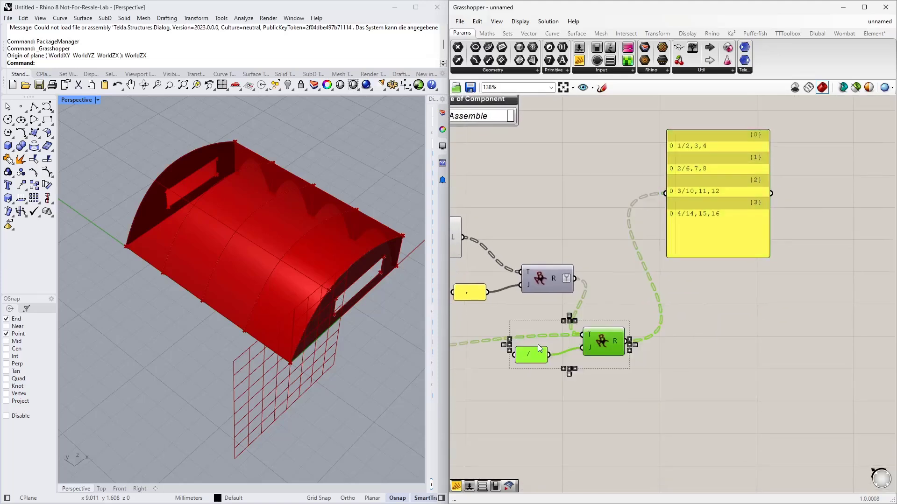
pyautogui.keyDown('alt'); pyautogui.moveTo(597, 342); pyautogui.dragTo(722, 376); pyautogui.keyUp('alt')
pyautogui.click(645, 333)
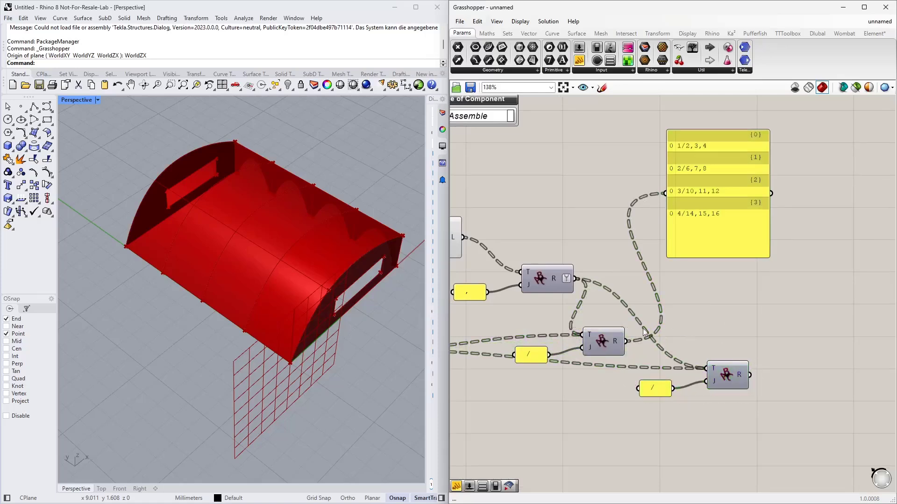
# Step: Flatten the second Text Join's result, wire it into the third Text Join's text input, and set the third's separator to a semicolon
pyautogui.rightClick(615, 342)
pyautogui.click(632, 381)
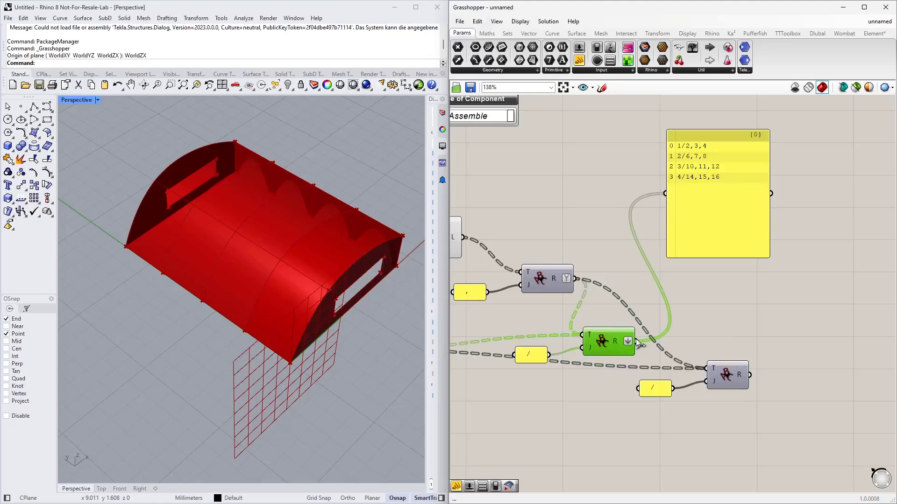
pyautogui.moveTo(636, 341); pyautogui.dragTo(710, 367)
pyautogui.doubleClick(655, 388)
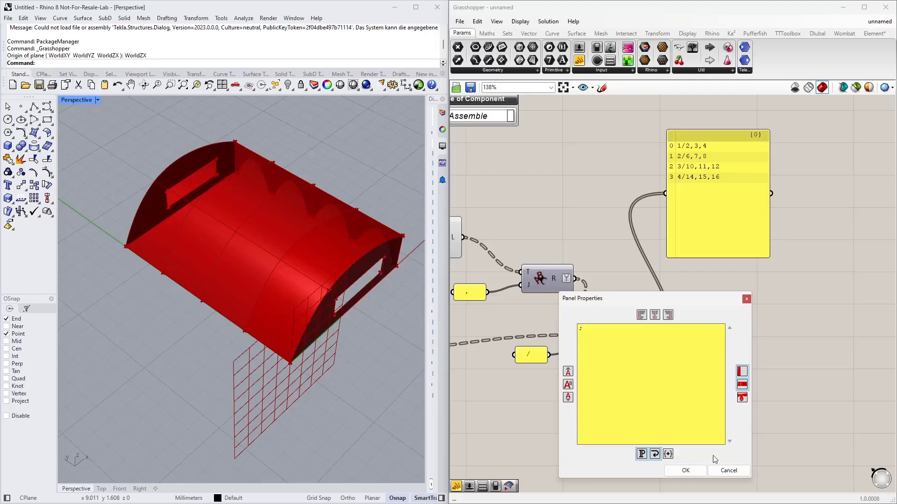
pyautogui.click(697, 475)
# Step: Show the third Text Join's result in the panel and reshape the panel to read the combined text on one line
pyautogui.moveTo(748, 376); pyautogui.dragTo(665, 193)
pyautogui.moveTo(765, 254); pyautogui.dragTo(869, 174)
pyautogui.moveTo(837, 178); pyautogui.dragTo(758, 208, button='right')
pyautogui.moveTo(709, 187); pyautogui.dragTo(783, 298)
pyautogui.moveTo(781, 294); pyautogui.dragTo(706, 229, button='right')
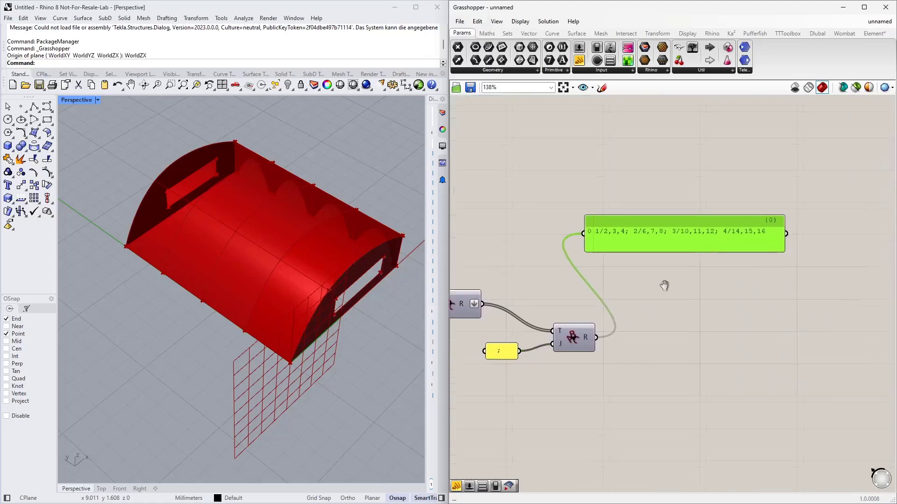
pyautogui.scroll(2, 603, 228)
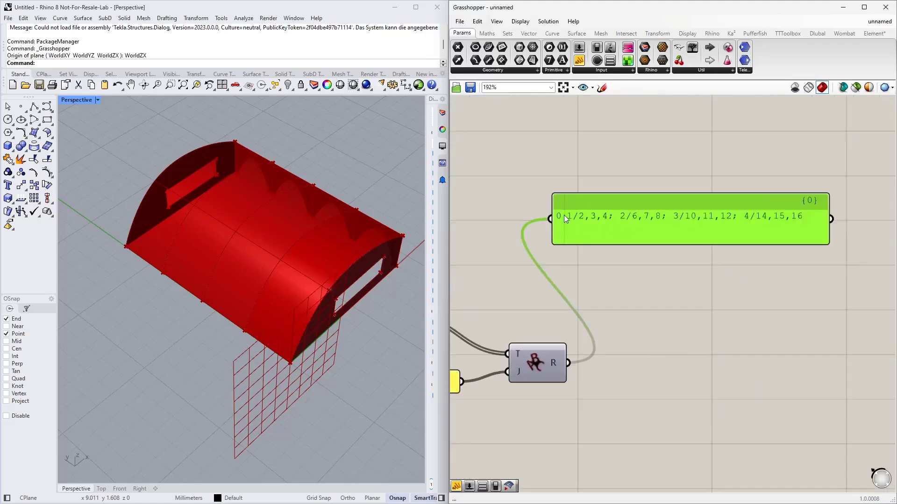
pyautogui.scroll(-4, 646, 288)
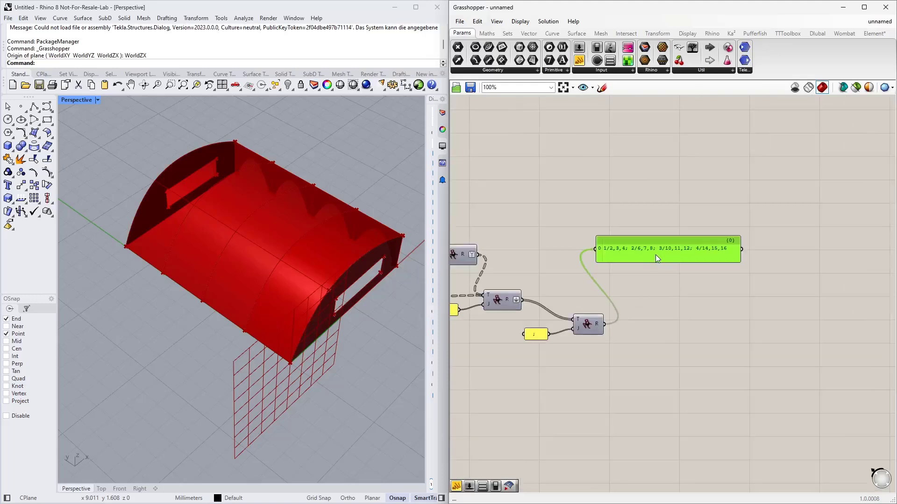
# Step: Delete the result panel and add the Dlubal Line Hinge component beyond the third Text Join
pyautogui.press('Delete')
pyautogui.scroll(-2, 582, 267)
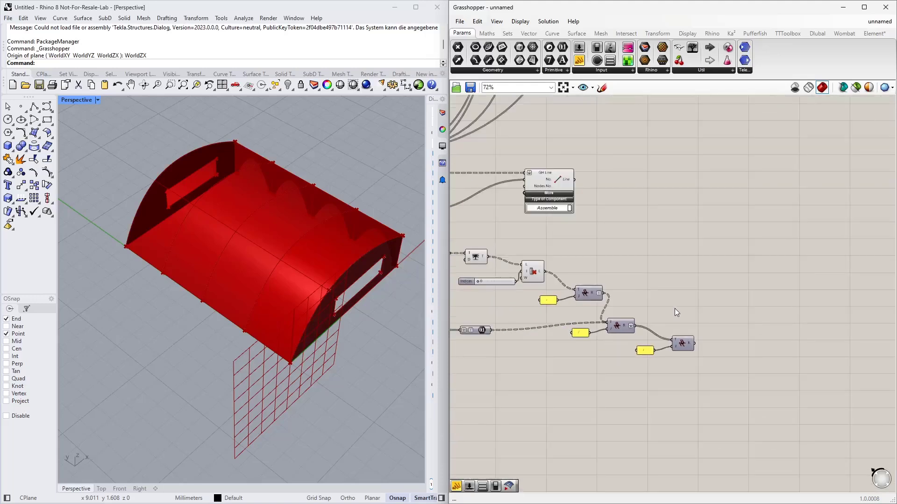
pyautogui.click(817, 33)
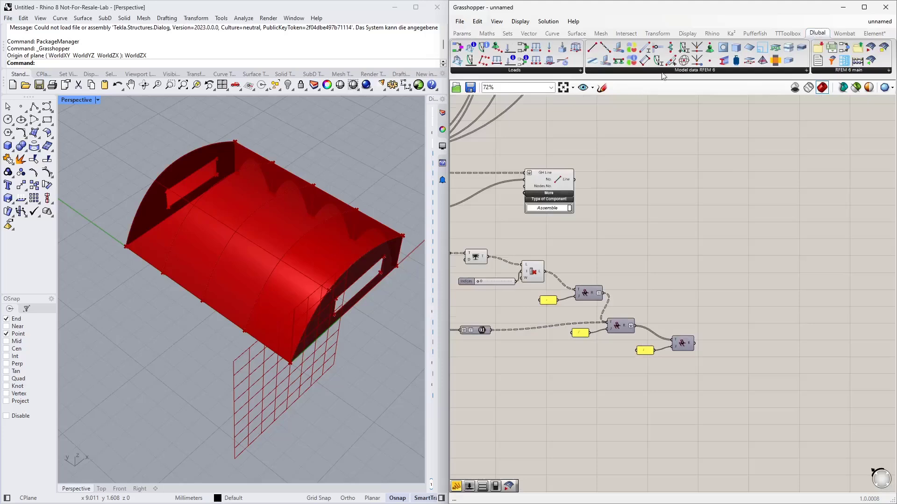
pyautogui.moveTo(592, 60); pyautogui.dragTo(735, 290)
pyautogui.scroll(2, 663, 313)
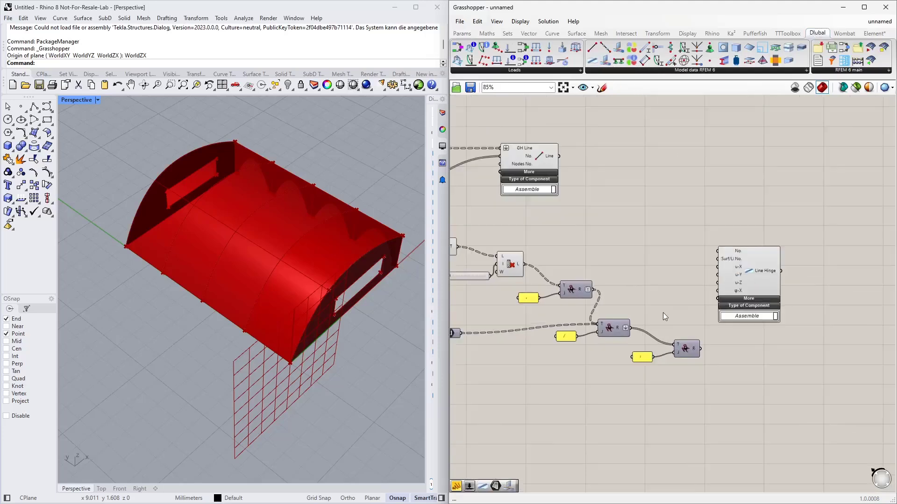
# Step: Add a number slider with value 1, wire it to the Line Hinge's No. input, and place it above the input
pyautogui.doubleClick(645, 248)
pyautogui.write('1')
pyautogui.press('Return')
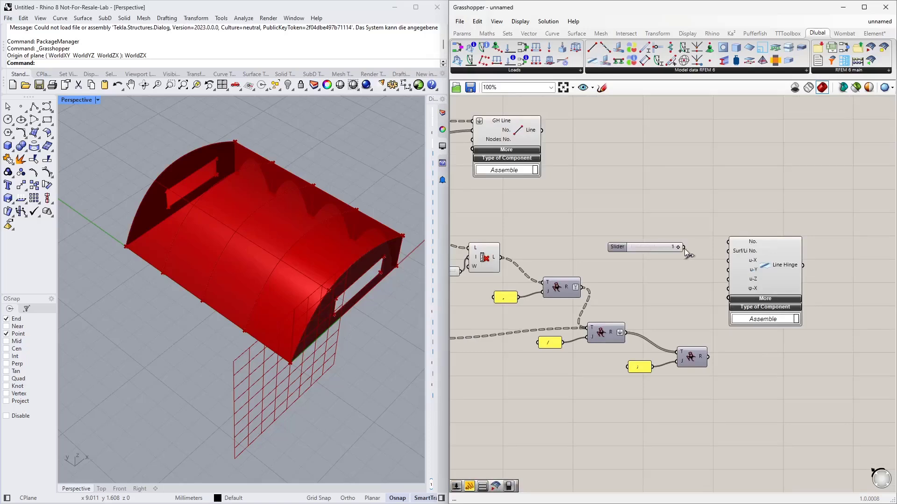
pyautogui.moveTo(683, 247); pyautogui.dragTo(729, 243)
pyautogui.moveTo(660, 248); pyautogui.dragTo(670, 230)
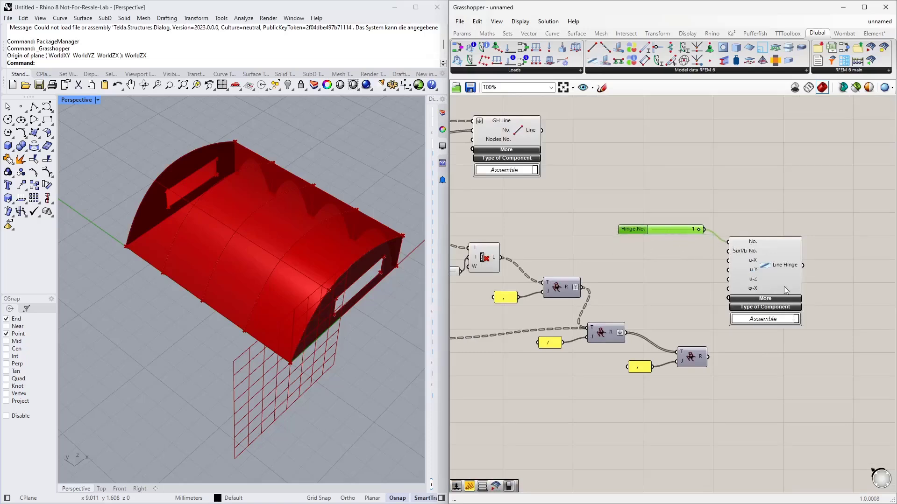
# Step: Move the Line Hinge component farther out and wire the third Text Join's result into its Surf/Li No. input
pyautogui.moveTo(754, 268); pyautogui.dragTo(781, 283)
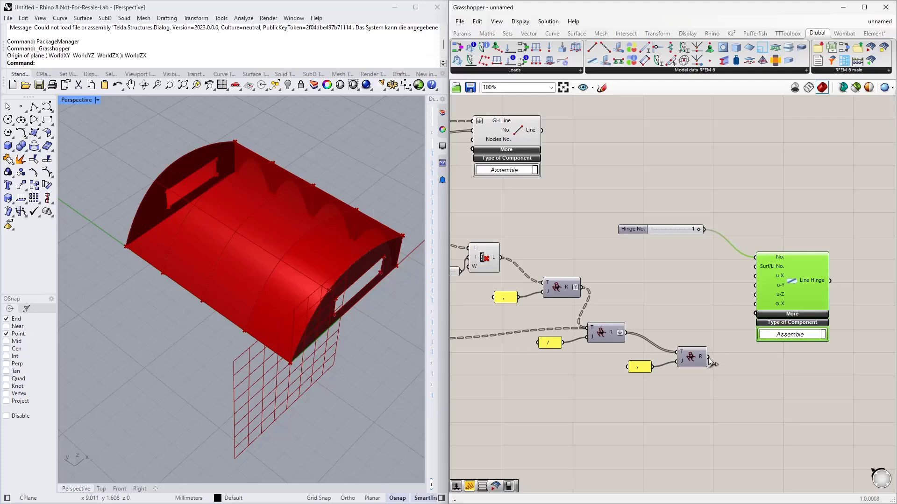
pyautogui.moveTo(708, 358); pyautogui.dragTo(756, 267)
pyautogui.click(666, 293)
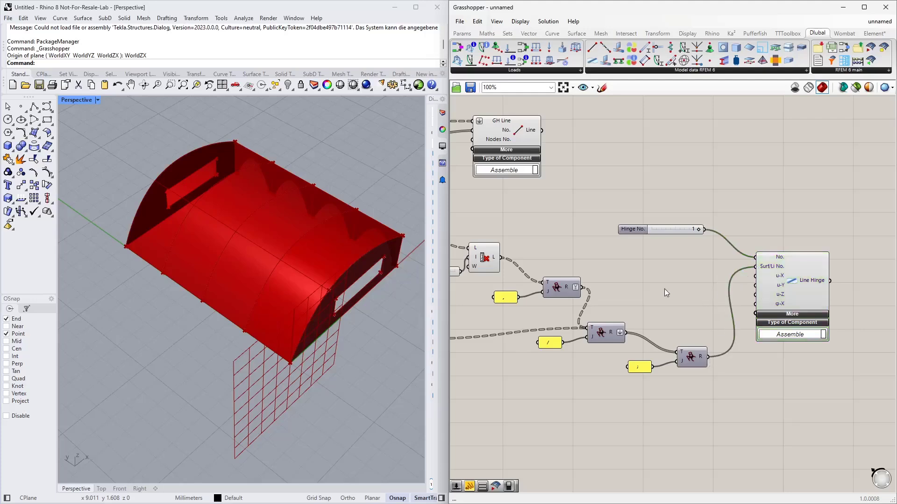
# Step: Add a panel containing inf, wire it to the Line Hinge's u-X, u-Y and u-Z inputs, and move it close to them
pyautogui.doubleClick(665, 290)
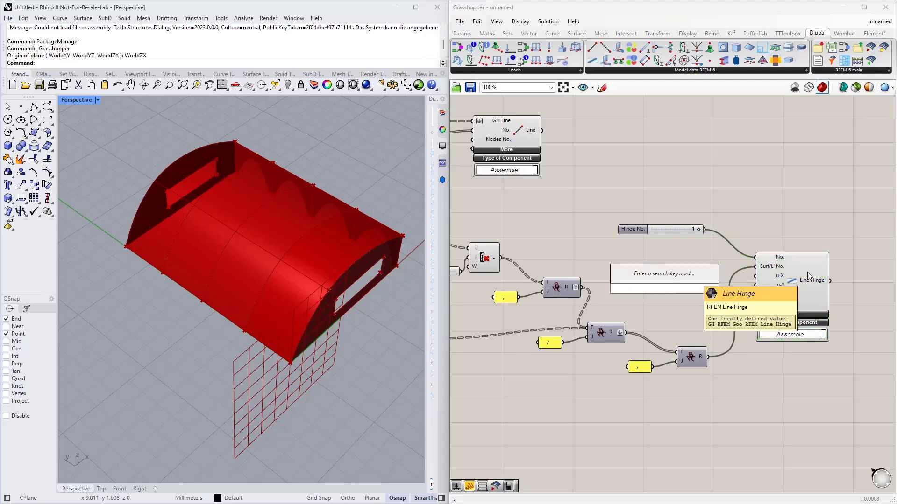
pyautogui.write('inf')
pyautogui.press('Return')
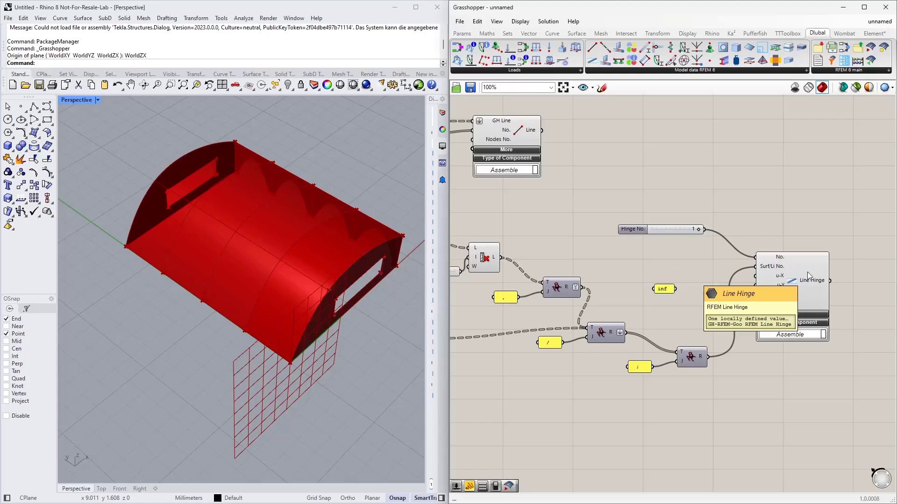
pyautogui.scroll(3, 691, 281)
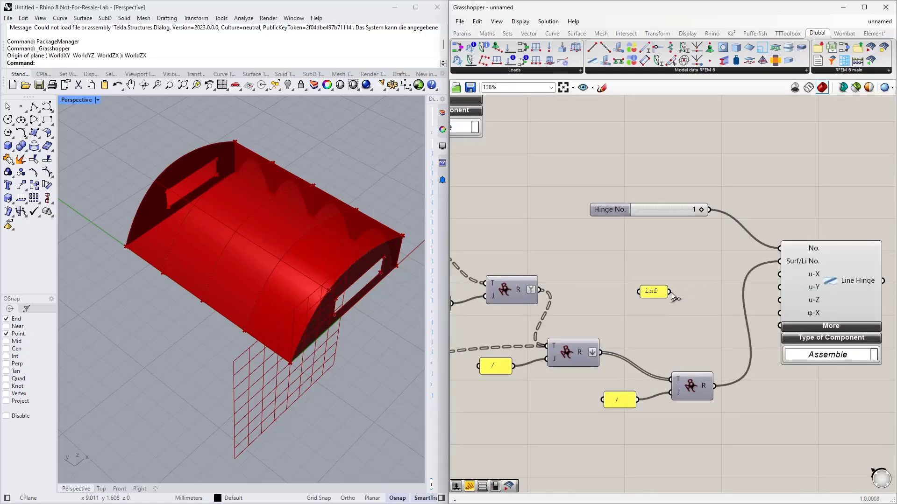
pyautogui.moveTo(671, 292); pyautogui.dragTo(780, 274)
pyautogui.moveTo(671, 294); pyautogui.dragTo(773, 286)
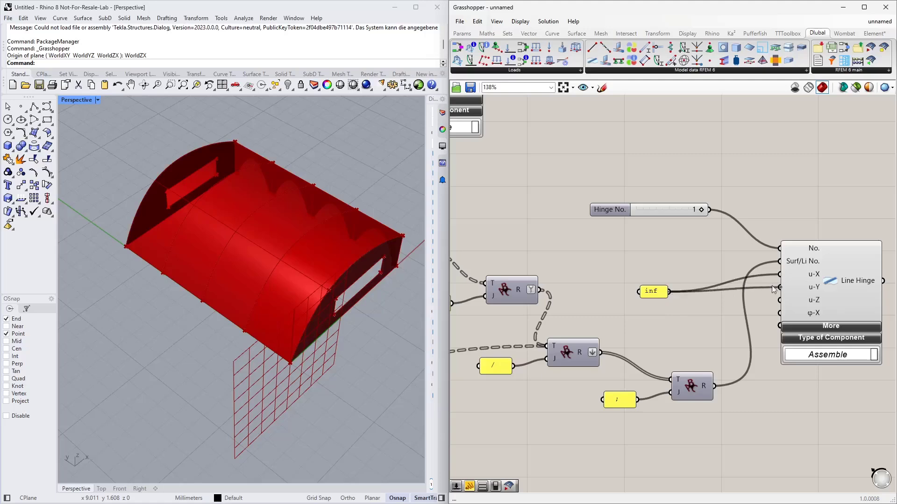
pyautogui.moveTo(672, 294); pyautogui.dragTo(780, 300)
pyautogui.moveTo(653, 294); pyautogui.dragTo(718, 293)
# Step: Add a number slider with value 0 and wire it to the Line Hinge's φ-X rotational restraint input
pyautogui.doubleClick(686, 317)
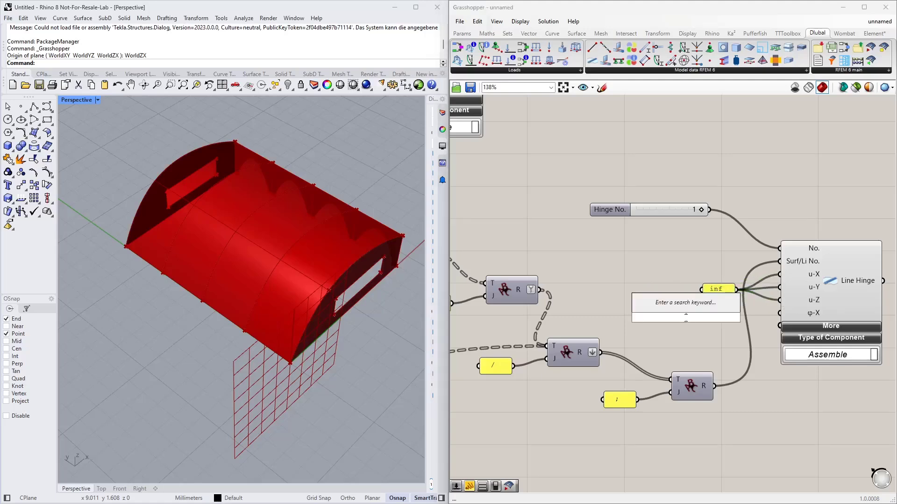
pyautogui.write('0')
pyautogui.press('Return')
pyautogui.moveTo(740, 318); pyautogui.dragTo(760, 316)
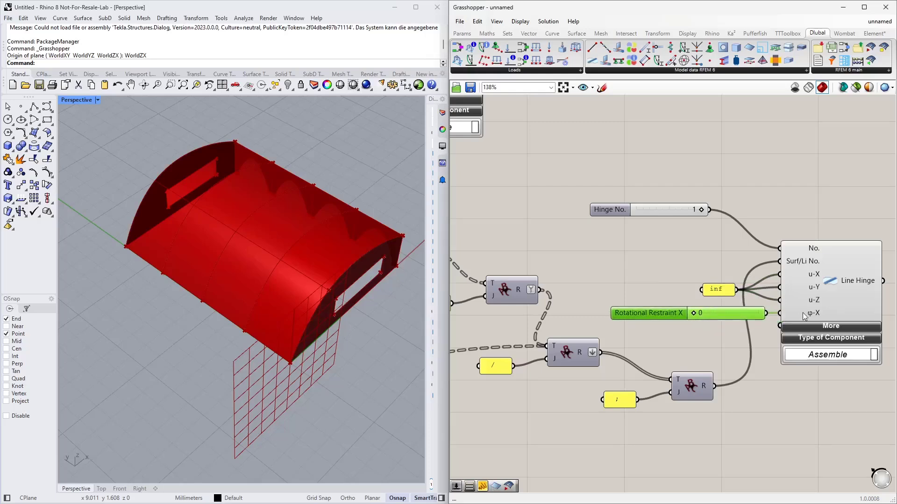
pyautogui.moveTo(804, 317)
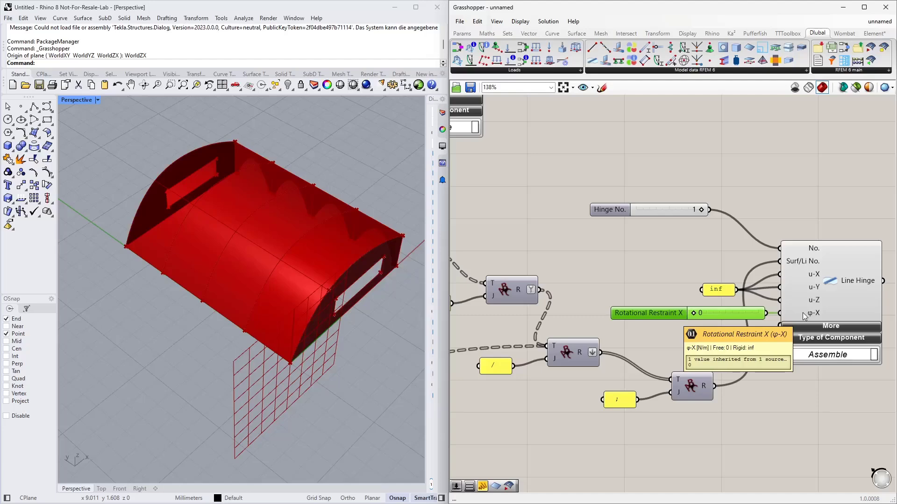
pyautogui.scroll(-2, 607, 287)
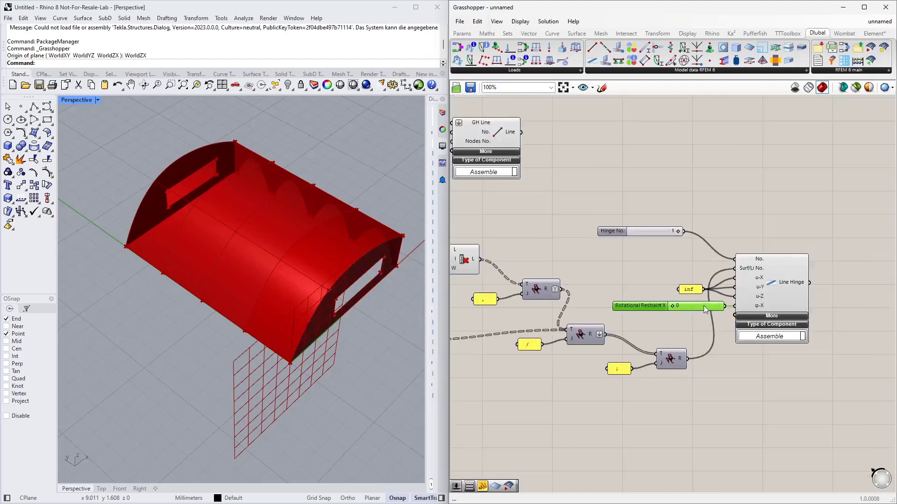
pyautogui.moveTo(683, 316); pyautogui.dragTo(625, 344, button='right')
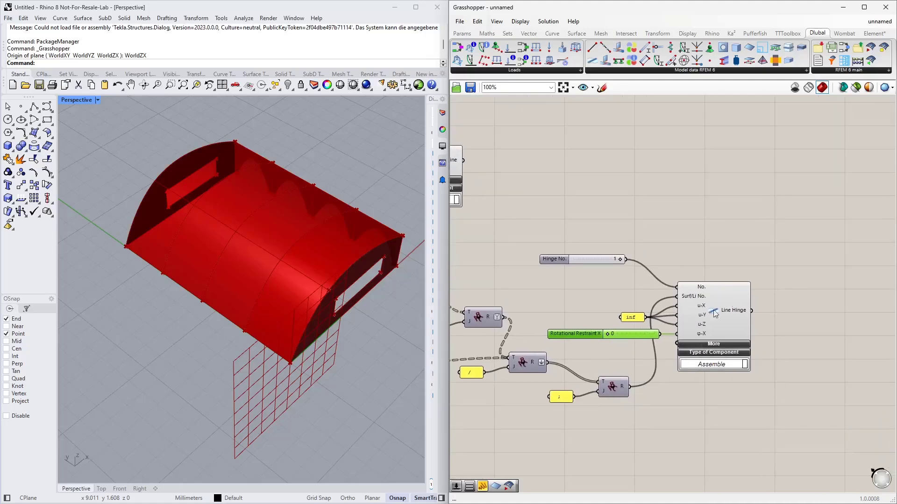
# Step: Examine the Line Hinge component's additional nonlinearity inputs and the wiring that feeds it
pyautogui.click(713, 344)
pyautogui.scroll(3, 698, 394)
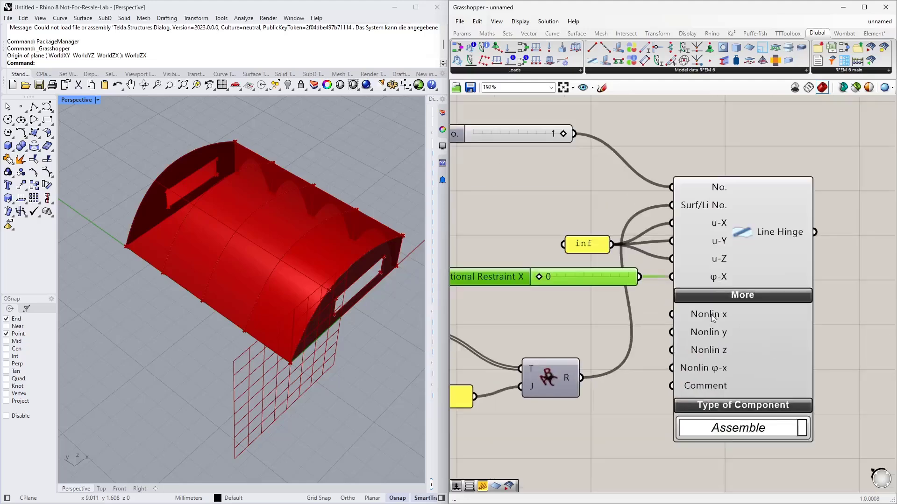
pyautogui.click(744, 299)
pyautogui.scroll(-3, 718, 365)
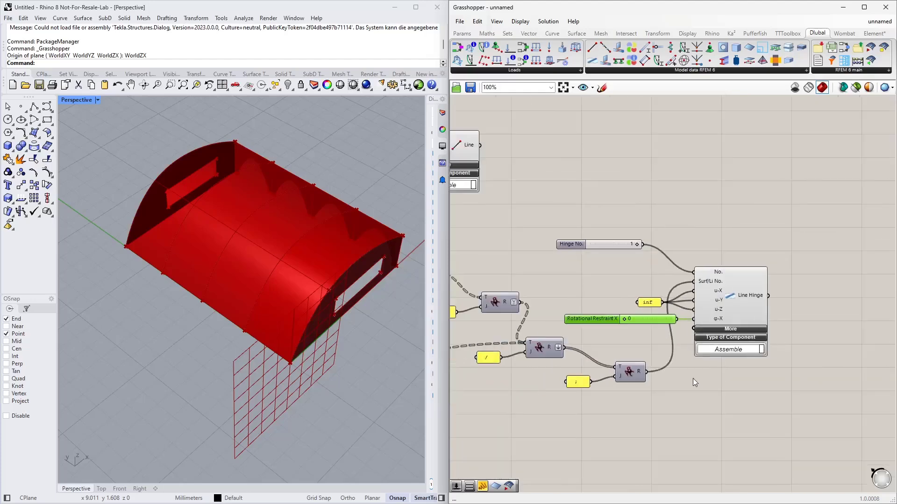
pyautogui.scroll(-2, 694, 378)
pyautogui.scroll(-2, 727, 358)
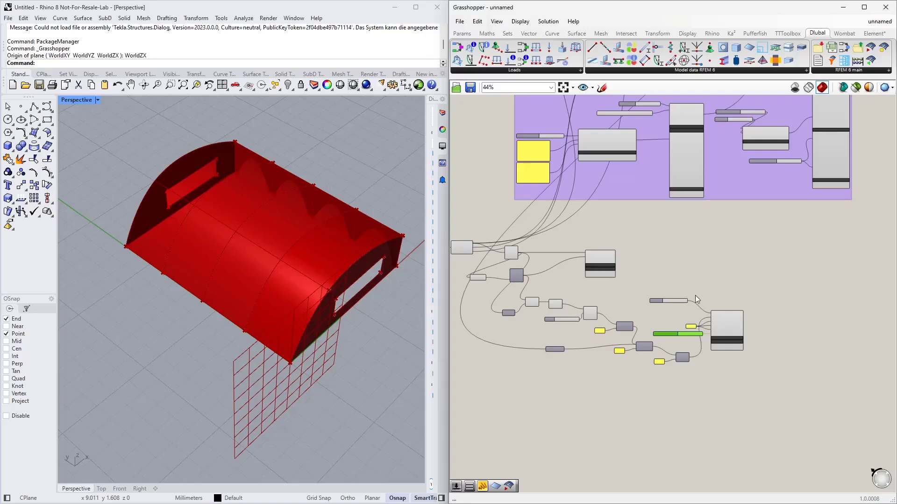
pyautogui.scroll(3, 695, 295)
pyautogui.moveTo(746, 252); pyautogui.dragTo(686, 279, button='right')
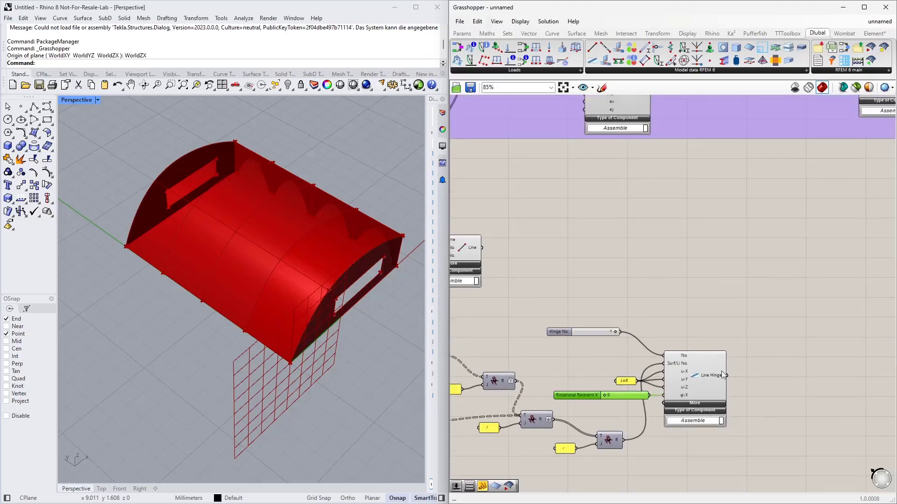
pyautogui.moveTo(716, 313); pyautogui.dragTo(699, 274, button='right')
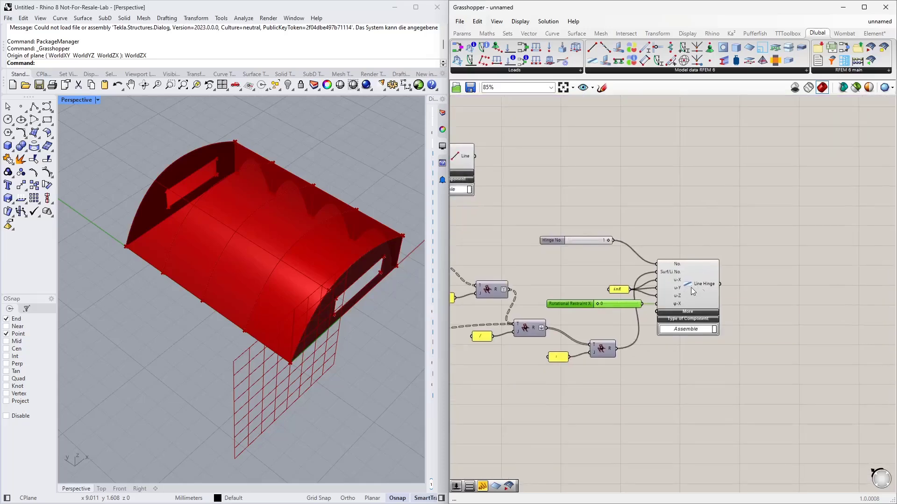
pyautogui.scroll(-2, 747, 287)
# Step: Examine the building's arched wall edges in the model alongside the line hinge definition
pyautogui.moveTo(367, 296); pyautogui.dragTo(203, 260, button='right')
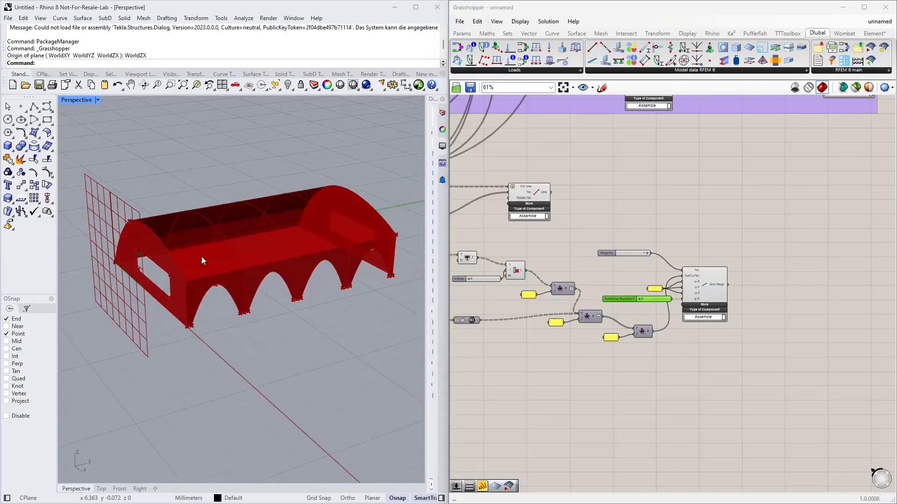
pyautogui.scroll(2, 164, 306)
pyautogui.moveTo(597, 374); pyautogui.dragTo(733, 367, button='right')
pyautogui.scroll(1, 206, 288)
pyautogui.scroll(1, 166, 292)
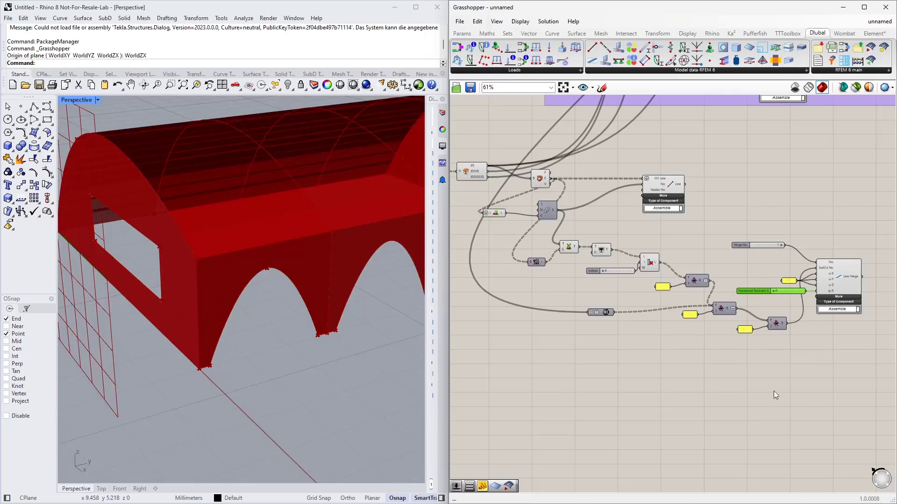
pyautogui.moveTo(773, 391); pyautogui.dragTo(716, 382, button='right')
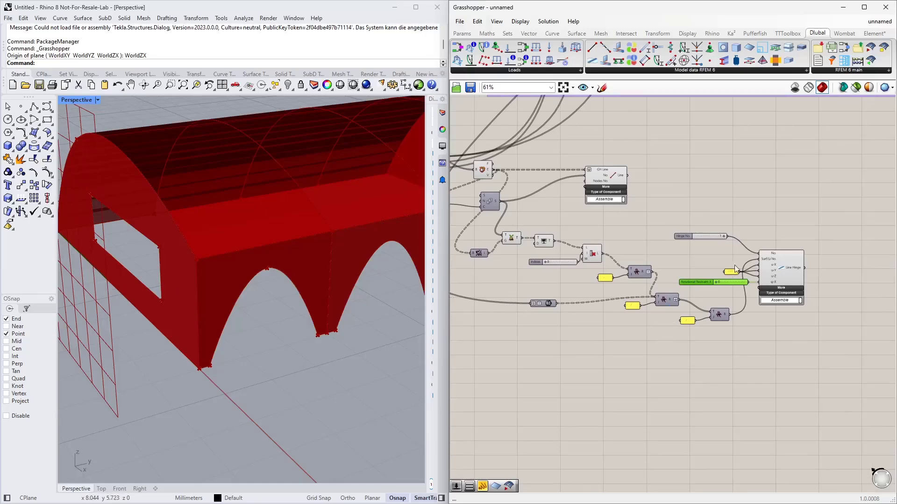
pyautogui.scroll(4, 725, 297)
pyautogui.scroll(-3, 689, 329)
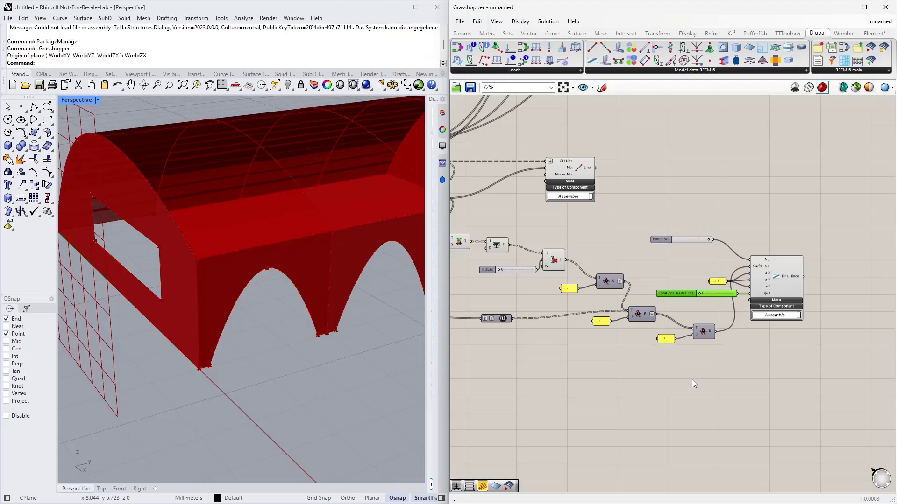
pyautogui.scroll(-4, 704, 374)
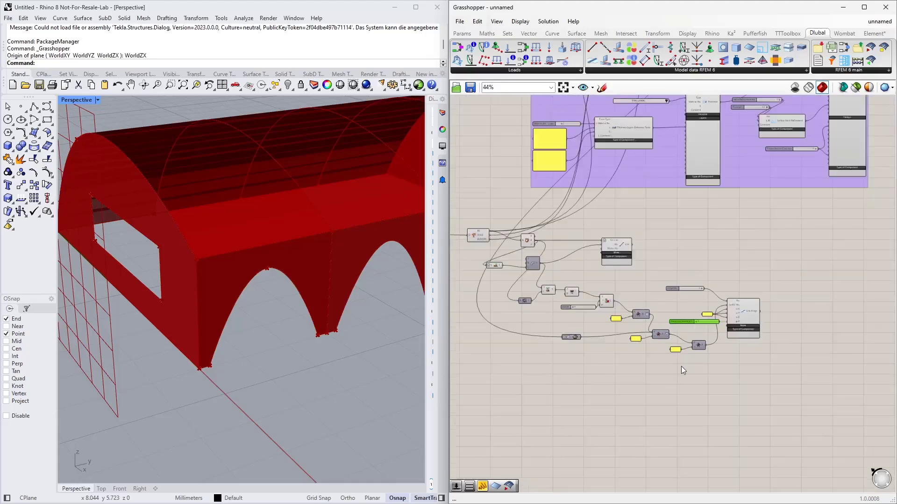
# Step: Place the RFEM 6 export component in the empty area beside the groups and expand its additional inputs
pyautogui.moveTo(750, 271); pyautogui.dragTo(668, 323, button='right')
pyautogui.moveTo(768, 210); pyautogui.dragTo(638, 380, button='right')
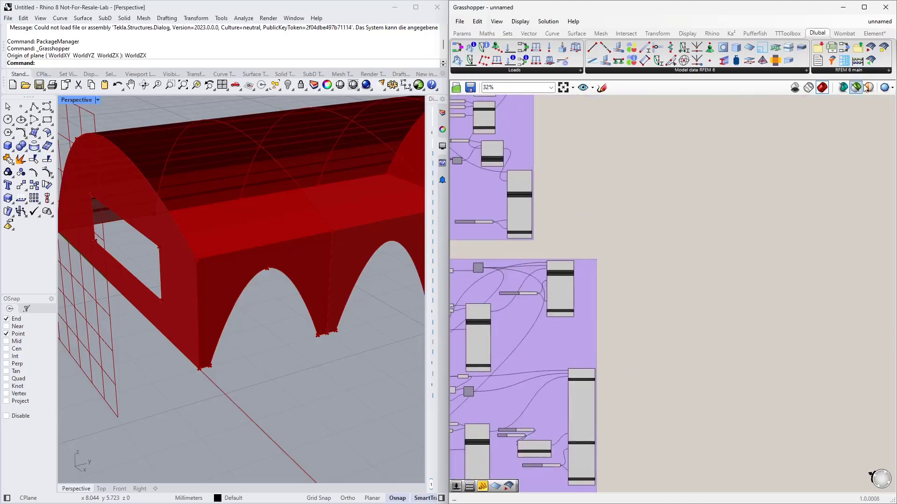
pyautogui.moveTo(870, 47); pyautogui.dragTo(793, 230)
pyautogui.moveTo(691, 217); pyautogui.dragTo(676, 168)
pyautogui.scroll(8, 676, 168)
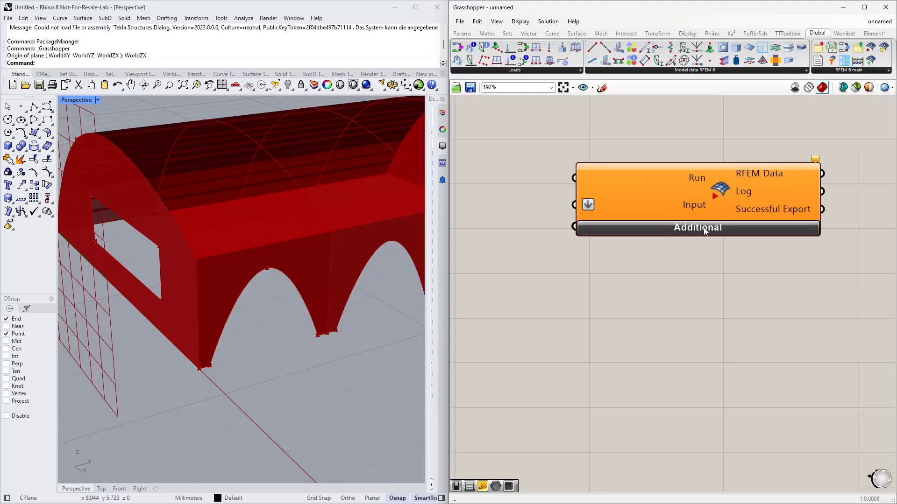
pyautogui.click(705, 229)
pyautogui.scroll(-4, 631, 197)
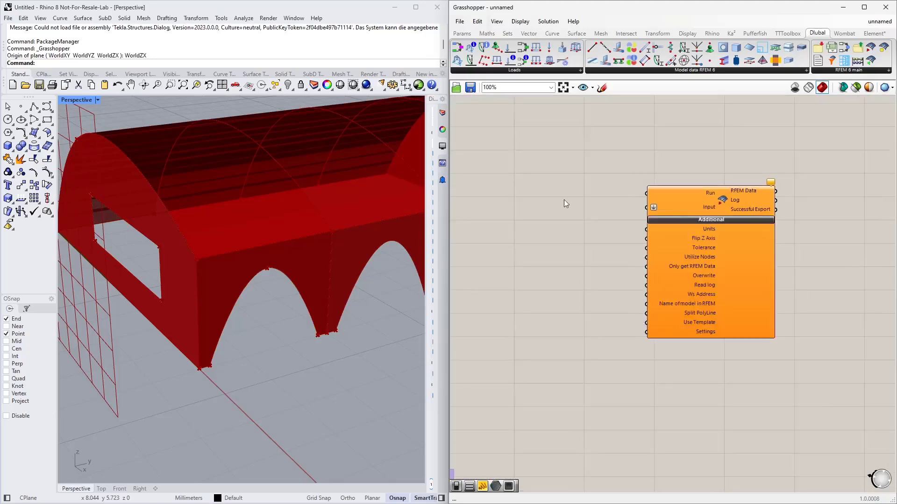
# Step: Add a Boolean Toggle set to False, wire it to the export component's Run input, and place it just above that input
pyautogui.doubleClick(547, 211)
pyautogui.write('bool')
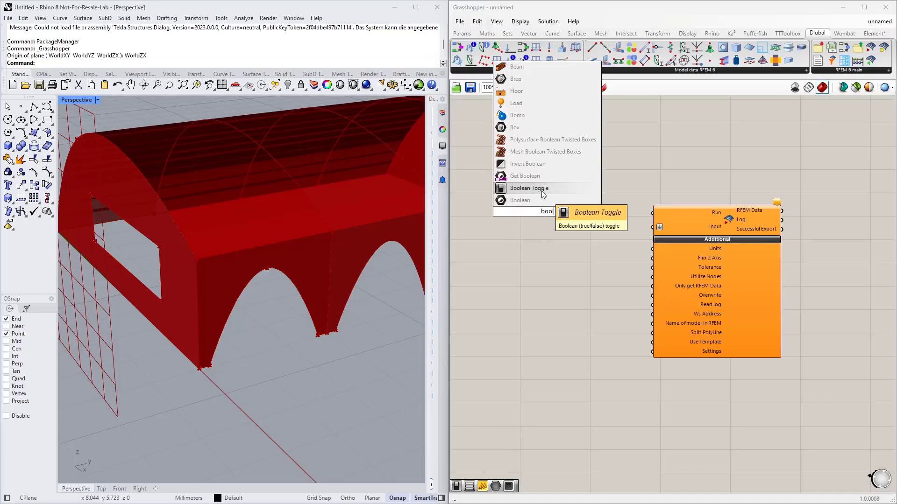
pyautogui.click(518, 183)
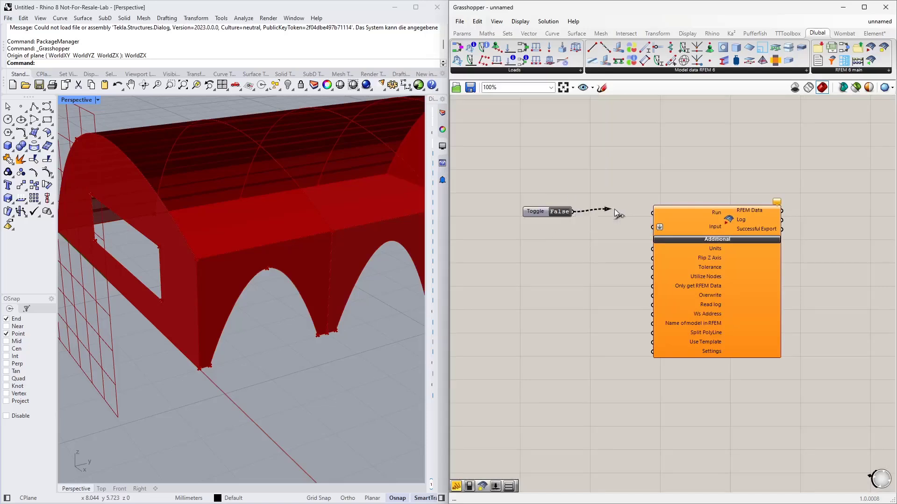
pyautogui.moveTo(614, 209); pyautogui.dragTo(714, 214)
pyautogui.moveTo(525, 211); pyautogui.dragTo(571, 200)
pyautogui.scroll(3, 601, 198)
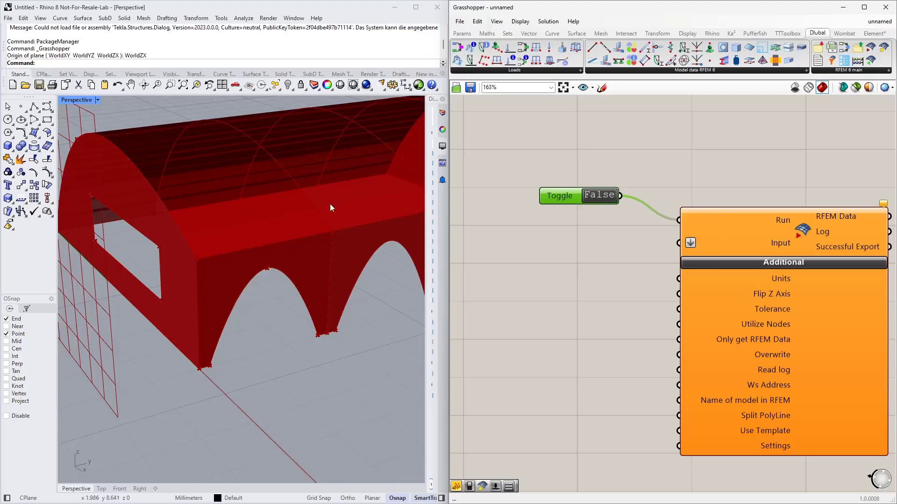
pyautogui.scroll(-7, 766, 259)
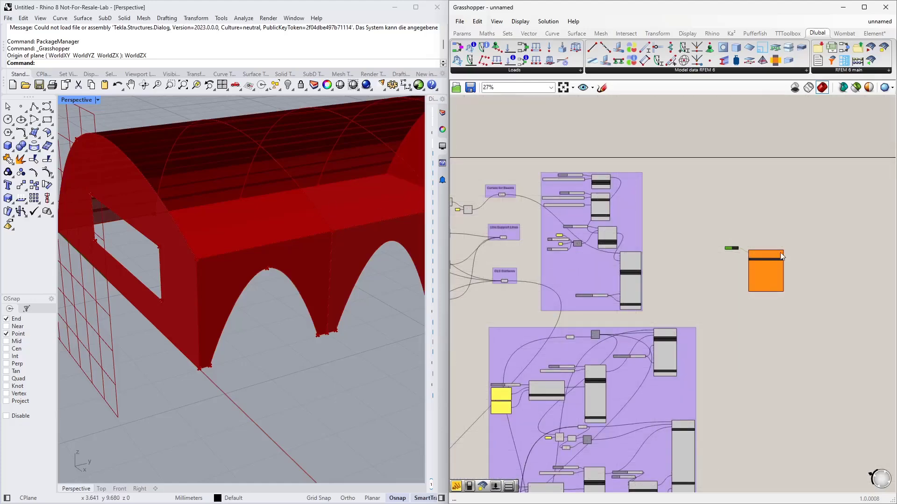
pyautogui.scroll(7, 771, 266)
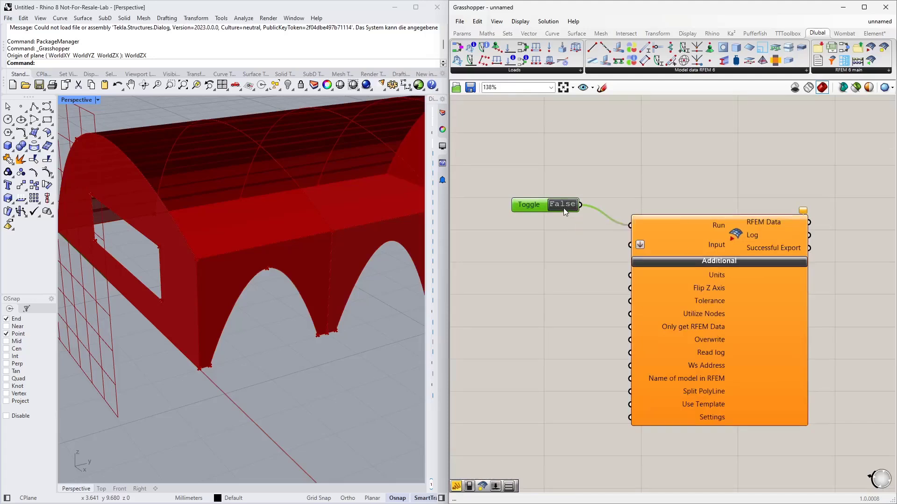
# Step: Wire the outputs of both Material components together into the export component's Input
pyautogui.moveTo(567, 282); pyautogui.dragTo(592, 266, button='right')
pyautogui.scroll(-5, 735, 242)
pyautogui.scroll(2, 557, 227)
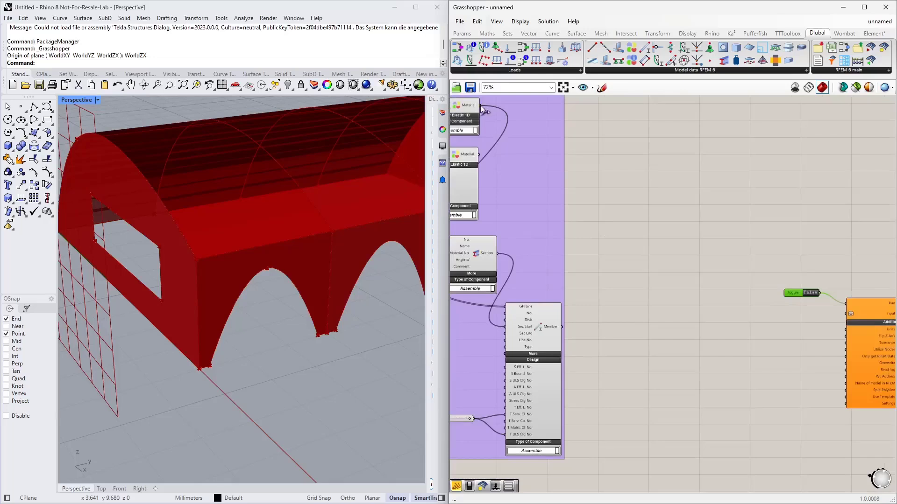
pyautogui.moveTo(481, 105); pyautogui.dragTo(843, 314)
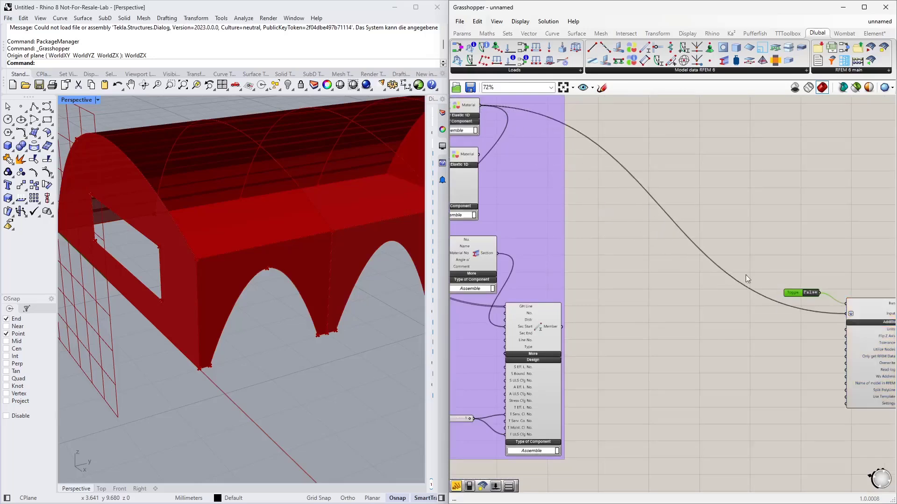
pyautogui.moveTo(479, 158); pyautogui.dragTo(846, 314)
pyautogui.keyDown('shift'); pyautogui.moveTo(480, 156); pyautogui.dragTo(843, 318); pyautogui.keyUp('shift')
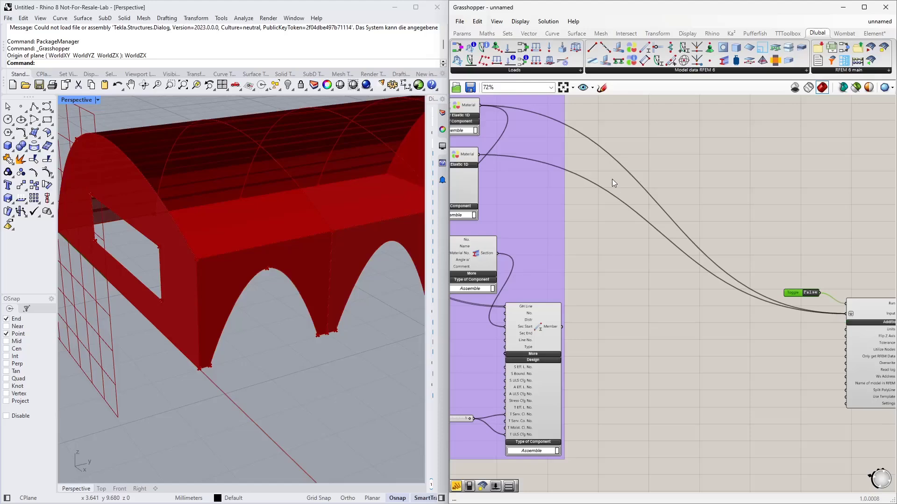
# Step: Duplicate the Boolean Toggle, set the copy to True, wire it to the Flip Z Axis input, and align it with that input
pyautogui.moveTo(803, 347); pyautogui.dragTo(641, 329, button='right')
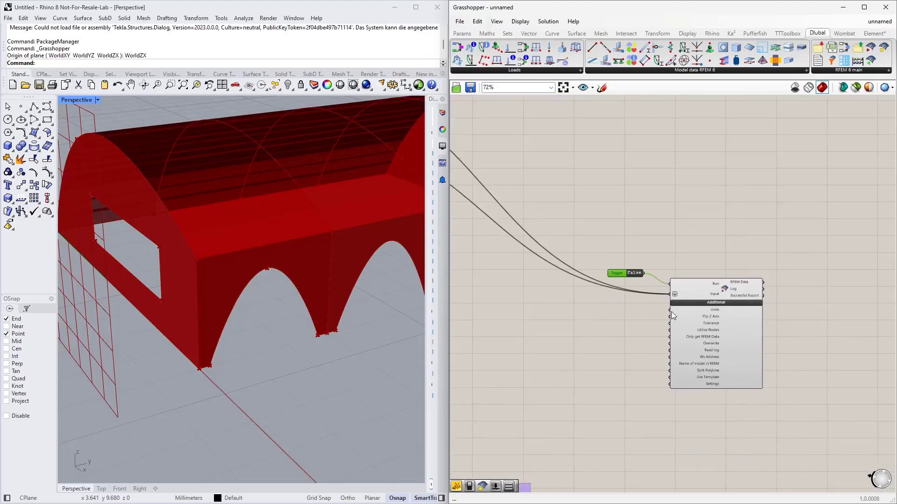
pyautogui.scroll(2, 671, 312)
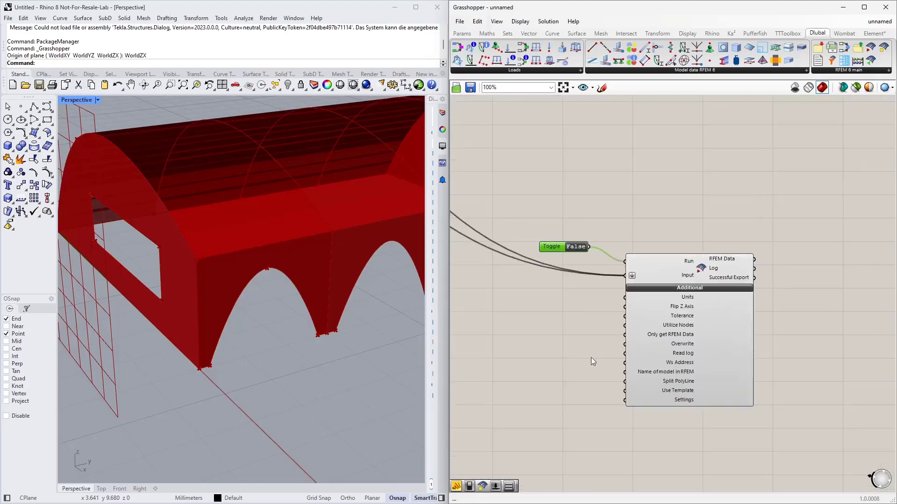
pyautogui.scroll(2, 689, 319)
pyautogui.scroll(2, 689, 318)
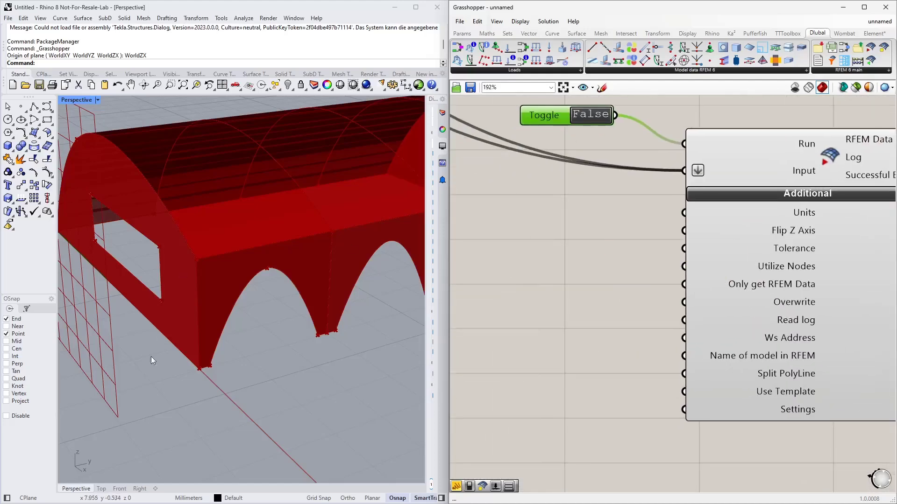
pyautogui.moveTo(150, 357); pyautogui.dragTo(186, 359, button='right')
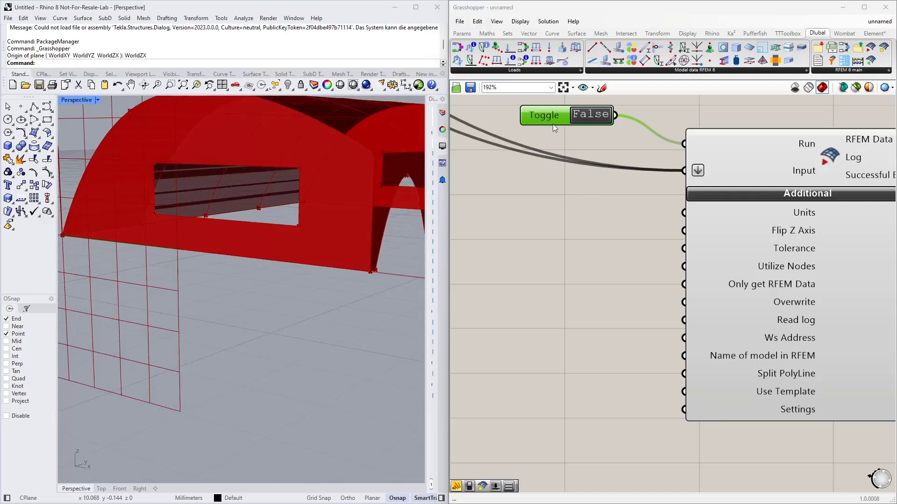
pyautogui.keyDown('alt'); pyautogui.moveTo(552, 115); pyautogui.dragTo(528, 236); pyautogui.keyUp('alt')
pyautogui.doubleClick(528, 236)
pyautogui.moveTo(602, 237); pyautogui.dragTo(683, 230)
pyautogui.scroll(-2, 150, 409)
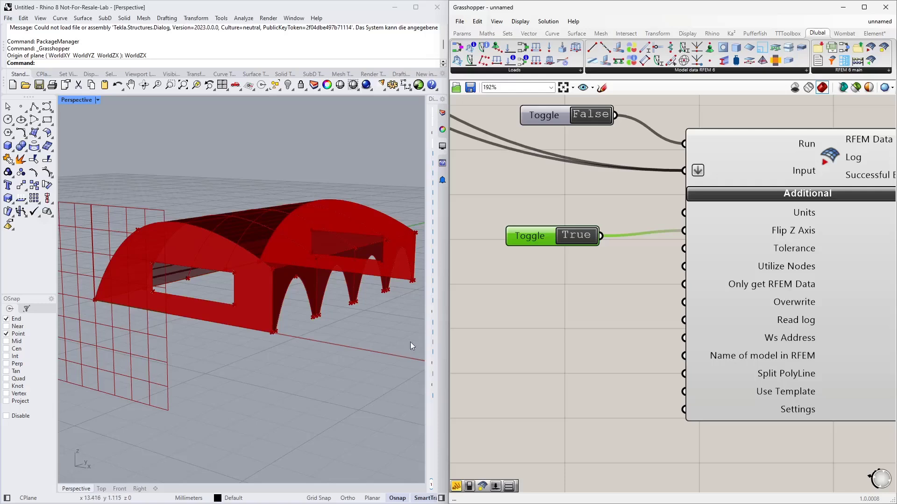
pyautogui.moveTo(537, 243); pyautogui.dragTo(557, 228)
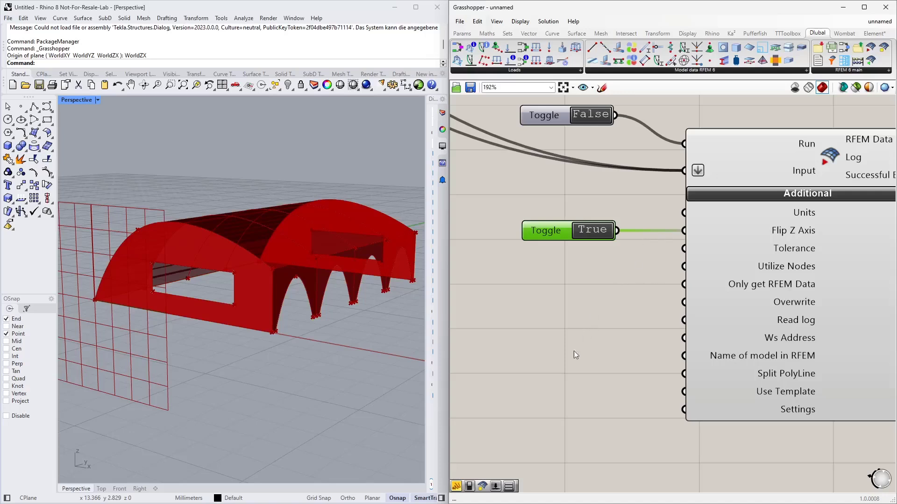
# Step: Add a panel containing Example, wire it to the Name of model in RFEM input, and align it with that input
pyautogui.doubleClick(556, 356)
pyautogui.write('Panel')
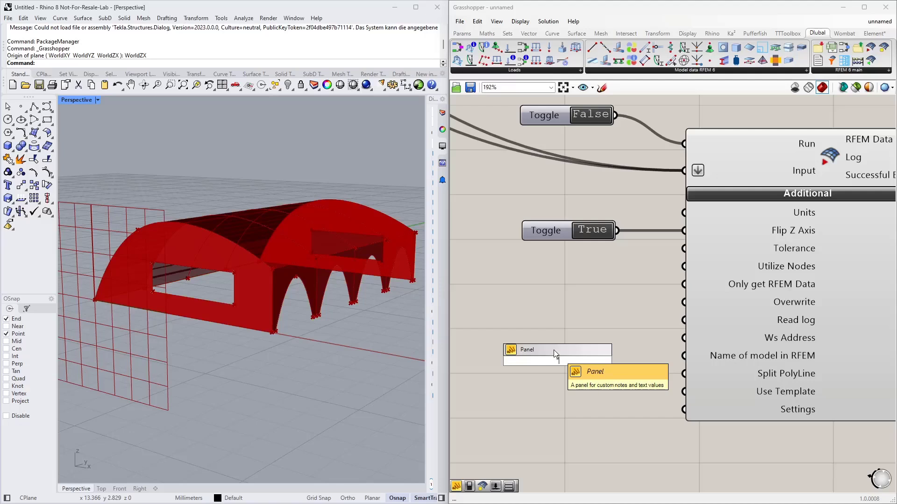
pyautogui.write('"Example')
pyautogui.press('Return')
pyautogui.moveTo(584, 360); pyautogui.dragTo(675, 361)
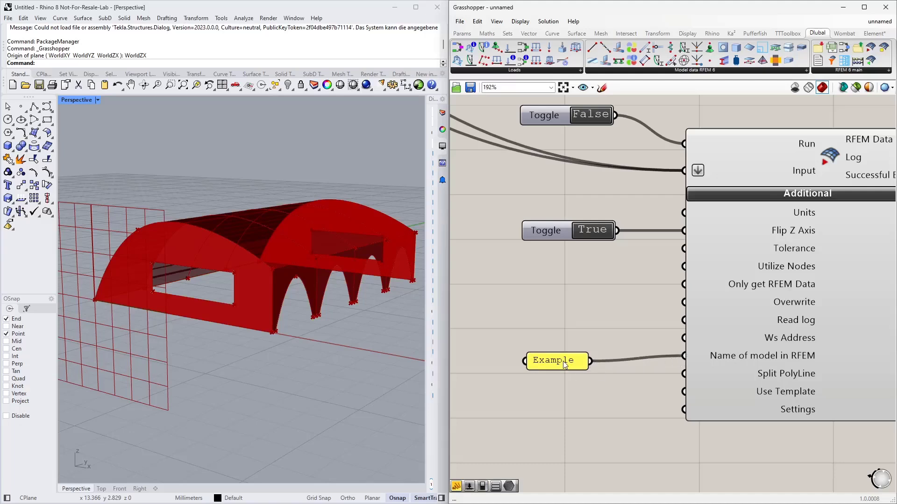
pyautogui.moveTo(563, 362); pyautogui.dragTo(563, 349)
# Step: Examine the export component's Use Template description and its connections to the model groups
pyautogui.moveTo(566, 397); pyautogui.dragTo(559, 336, button='right')
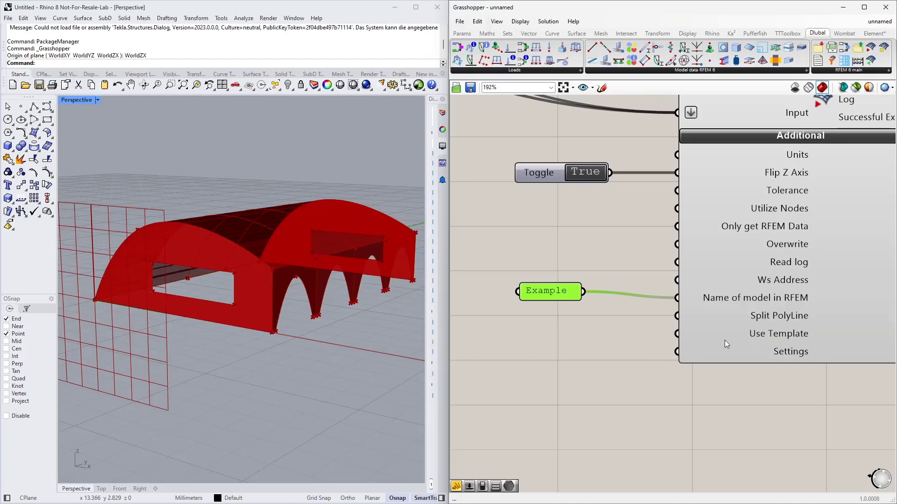
pyautogui.moveTo(733, 335)
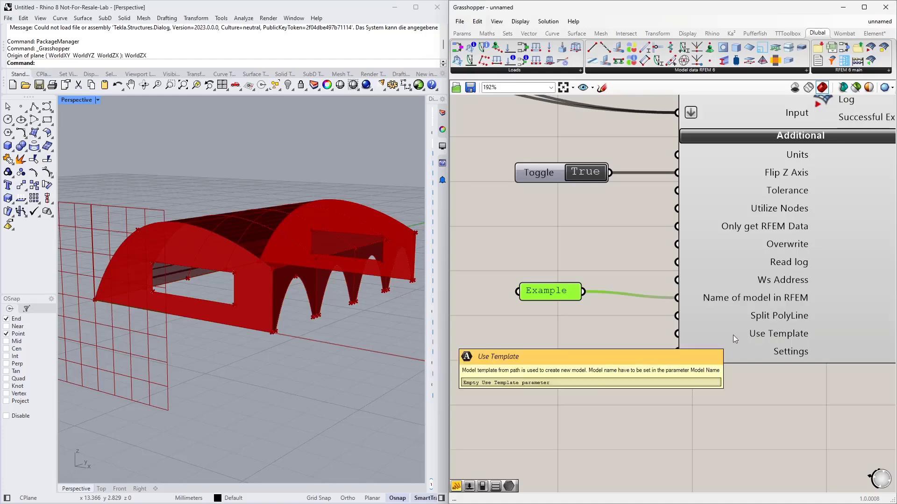
pyautogui.scroll(-5, 719, 337)
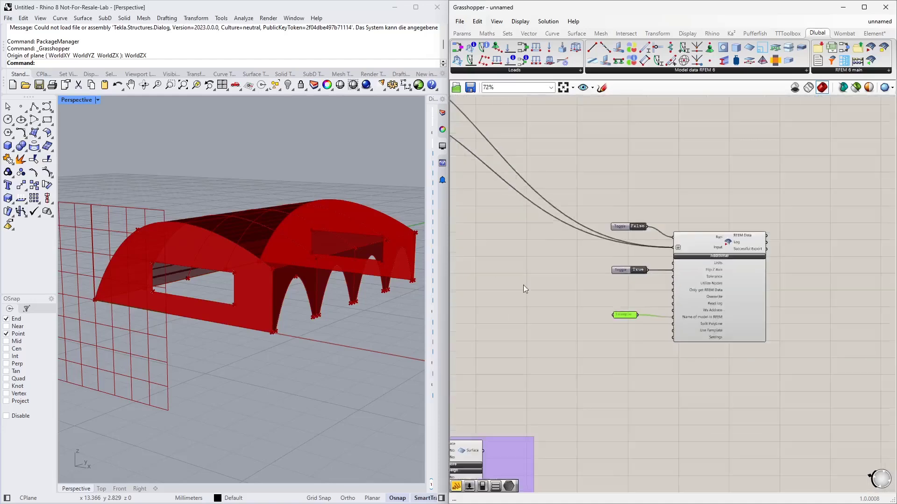
pyautogui.scroll(-2, 523, 289)
pyautogui.scroll(5, 568, 417)
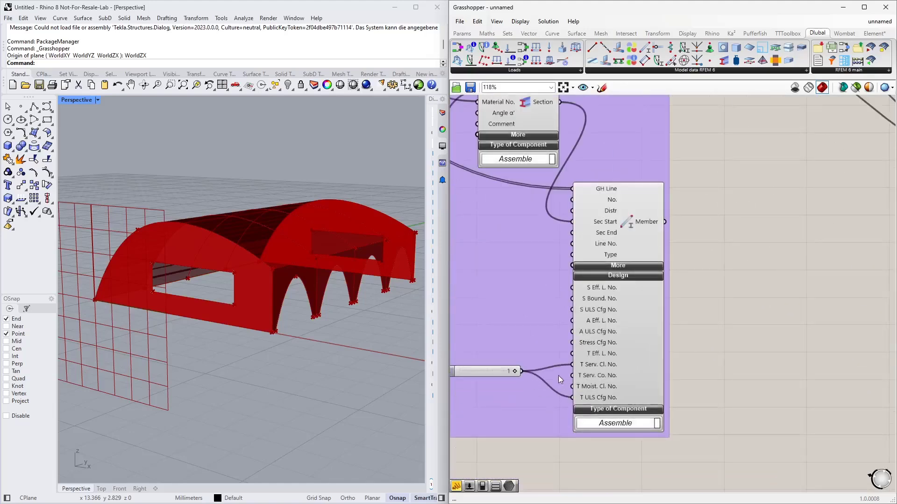
pyautogui.scroll(-4, 593, 329)
pyautogui.moveTo(733, 314); pyautogui.dragTo(609, 305, button='right')
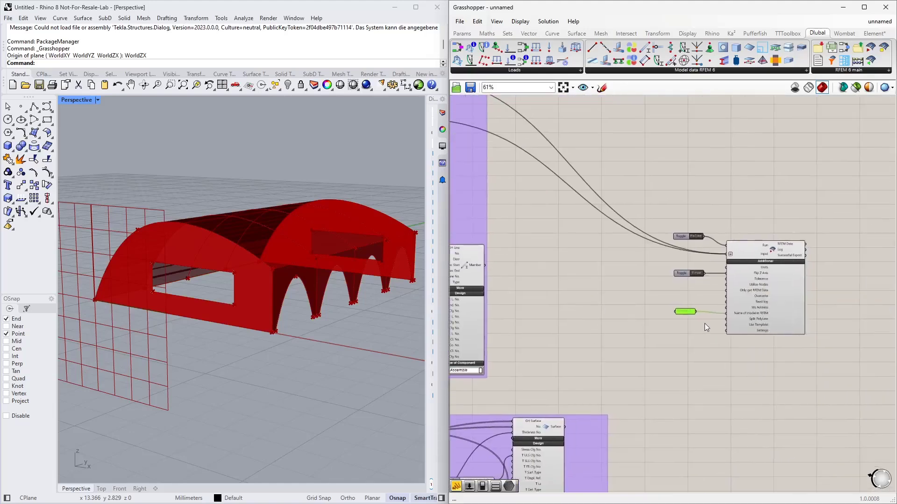
pyautogui.scroll(5, 705, 323)
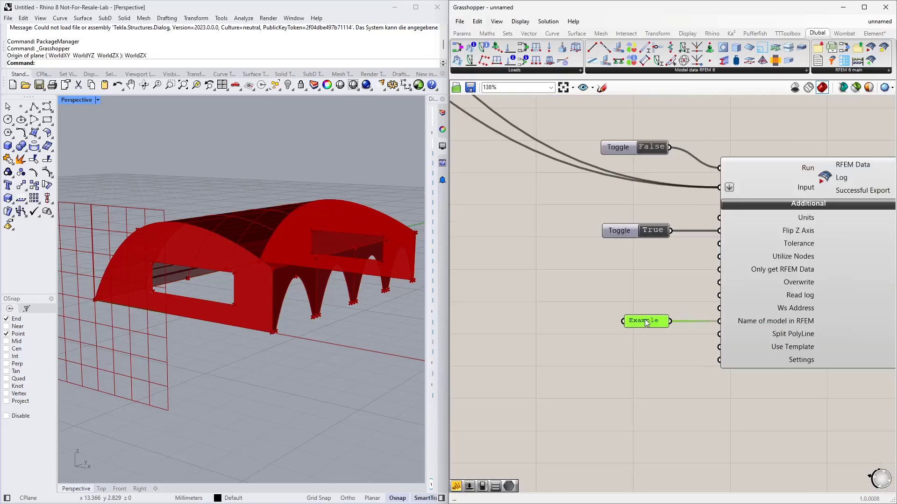
# Step: Switch to RFEM and leave the Edit Line Hinge dialog without changes to show the whole Haltestelle model
pyautogui.scroll(3, 647, 324)
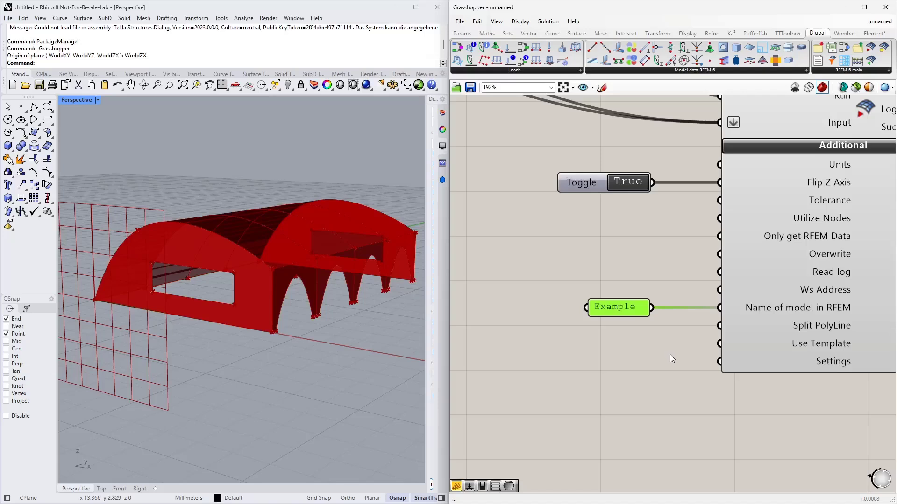
pyautogui.hotkey('alt', 'Tab')
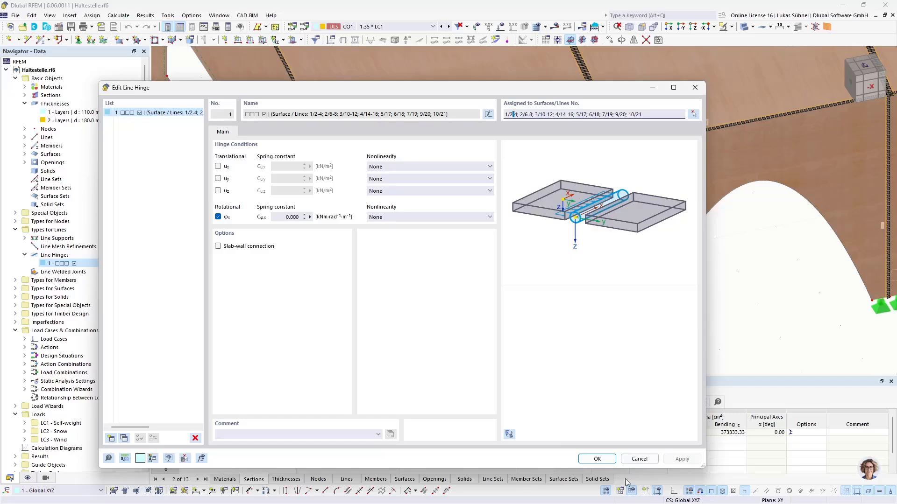
pyautogui.click(639, 459)
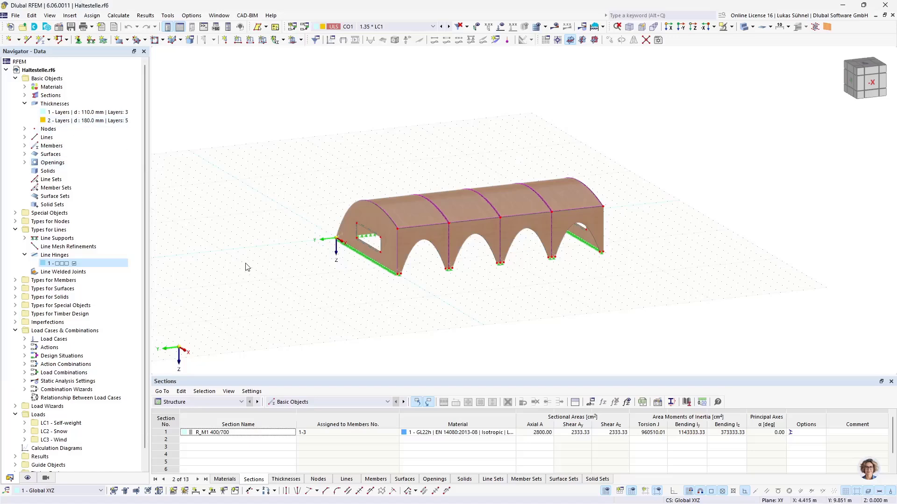
pyautogui.moveTo(245, 206); pyautogui.dragTo(341, 194, button='middle')
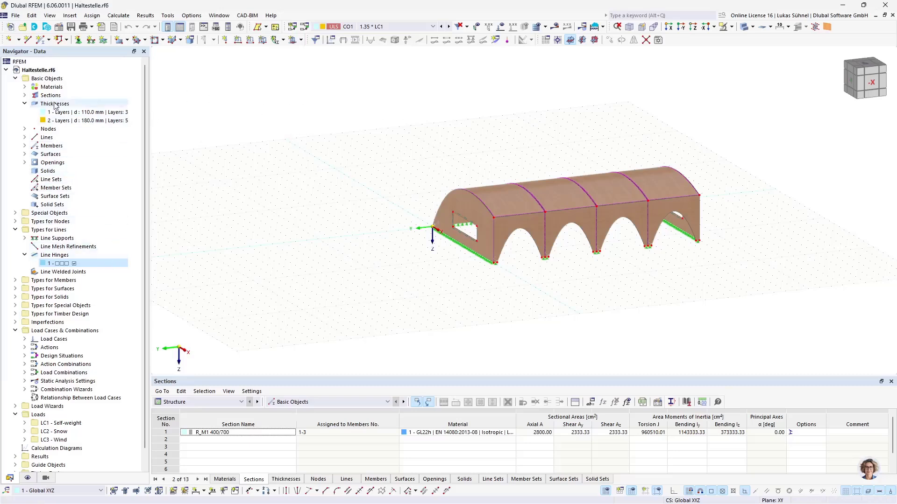
# Step: Review the materials, sections and load cases defined in the Haltestelle.rf6 model
pyautogui.click(24, 87)
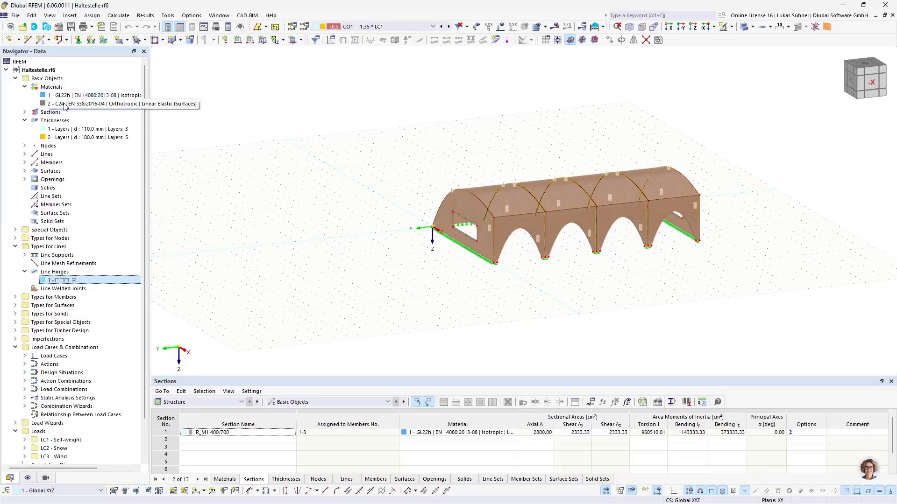
pyautogui.click(24, 112)
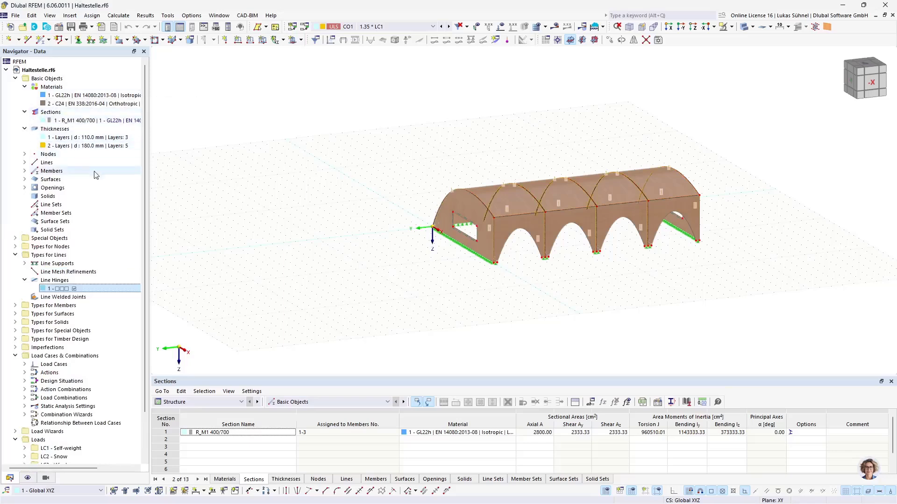
pyautogui.scroll(-2, 84, 197)
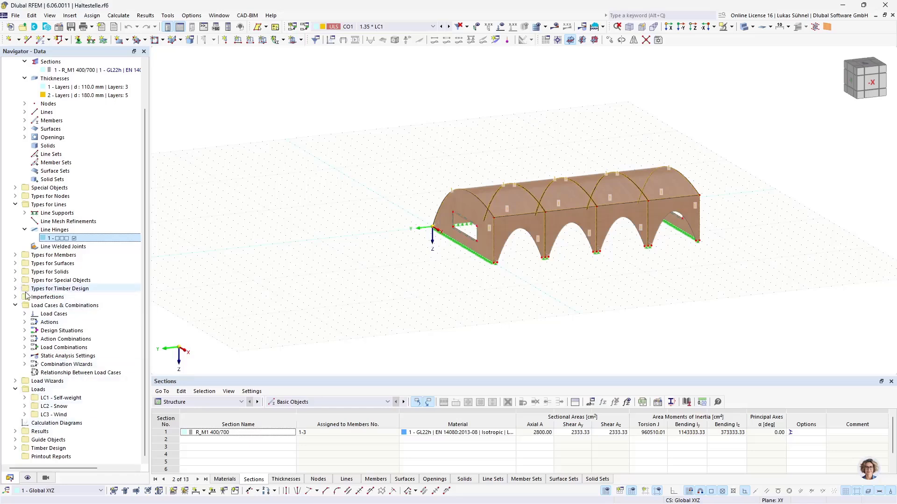
pyautogui.click(24, 314)
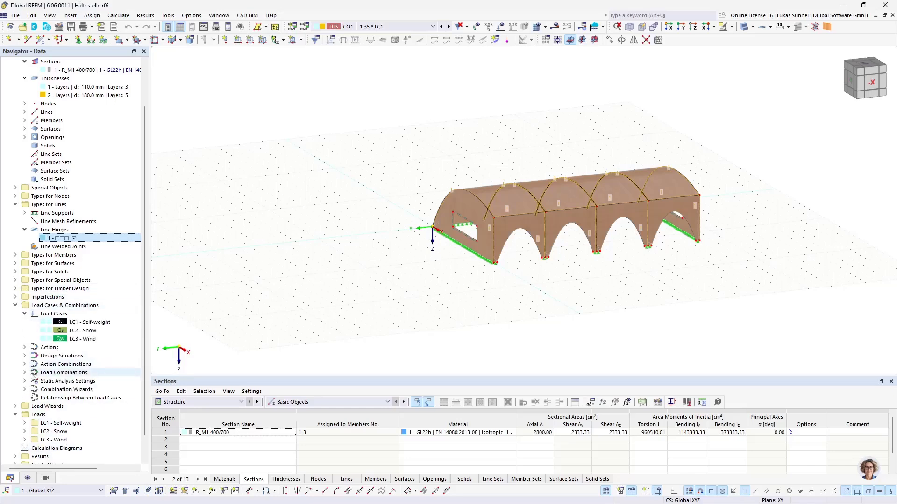
# Step: Review the model's service classes for timber design and the ultimate configurations under Timber Design
pyautogui.click(15, 289)
pyautogui.scroll(2, 47, 302)
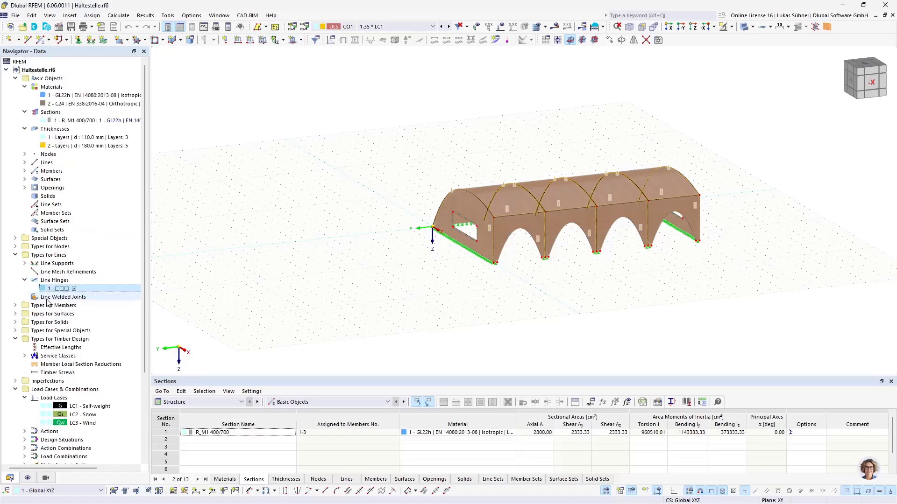
pyautogui.scroll(-3, 37, 301)
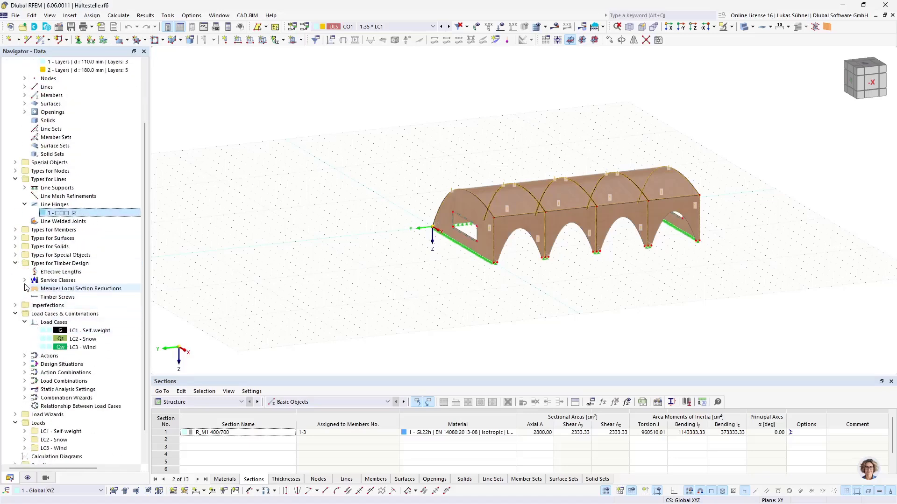
pyautogui.click(24, 281)
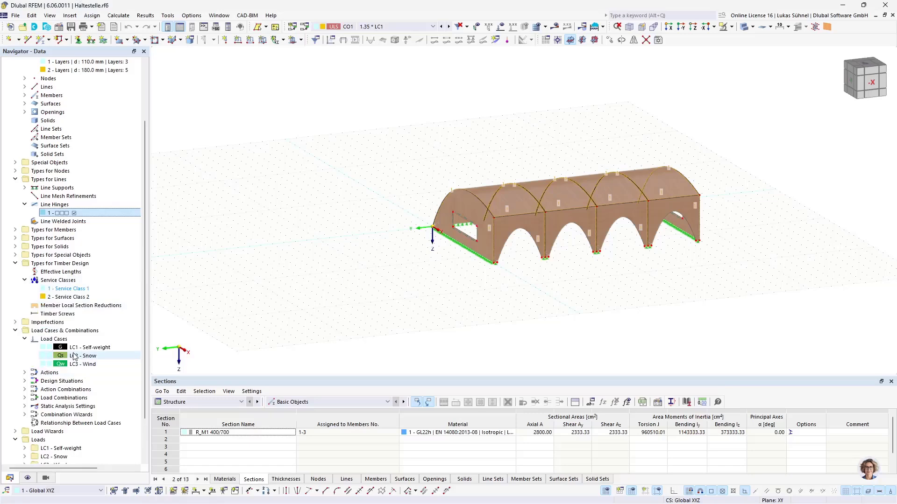
pyautogui.scroll(-2, 73, 356)
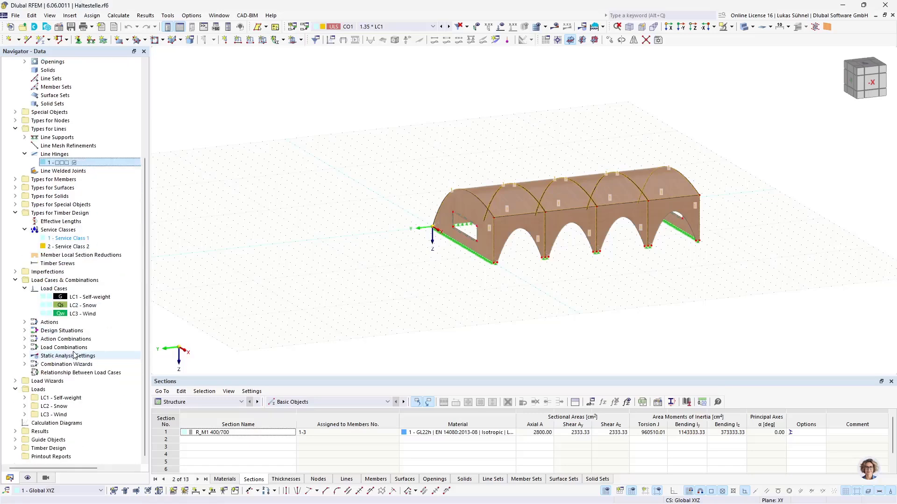
pyautogui.click(15, 448)
pyautogui.click(25, 431)
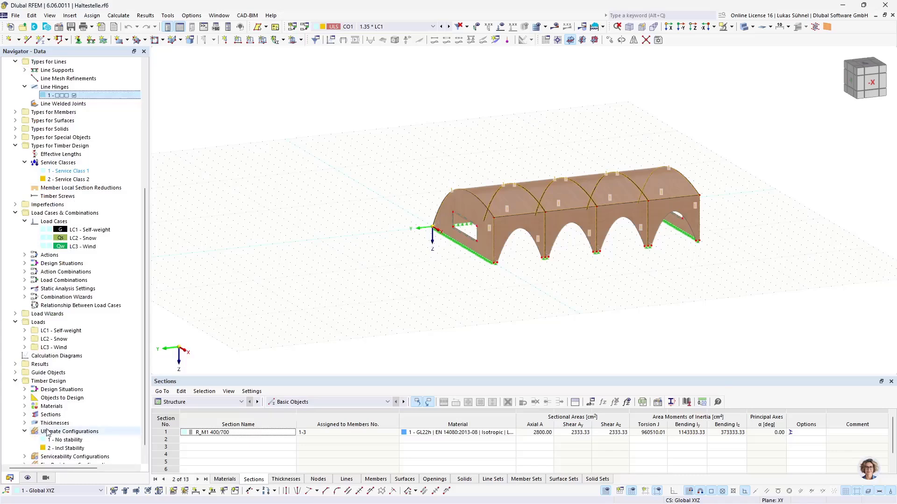
pyautogui.scroll(-1, 47, 432)
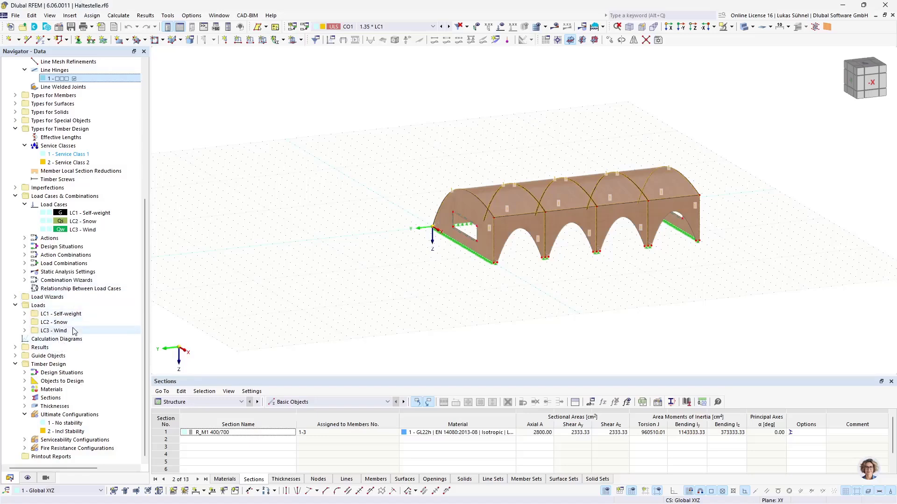
pyautogui.scroll(8, 84, 210)
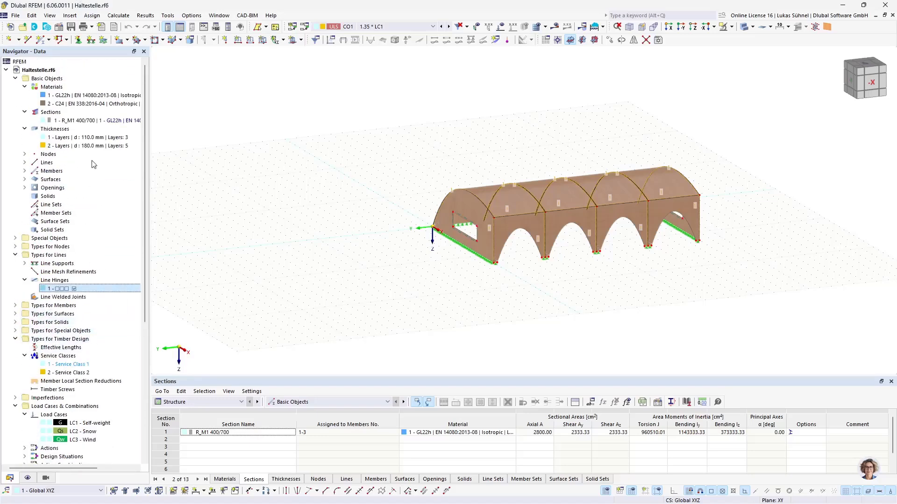
# Step: Inspect the activated add-ons in the base data of Haltestelle.rf6 and leave them unchanged
pyautogui.rightClick(55, 70)
pyautogui.click(77, 79)
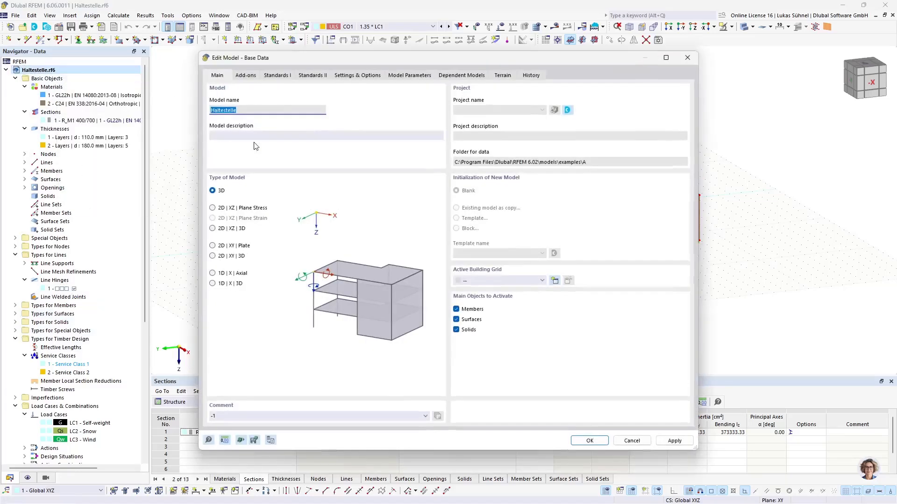
pyautogui.click(245, 75)
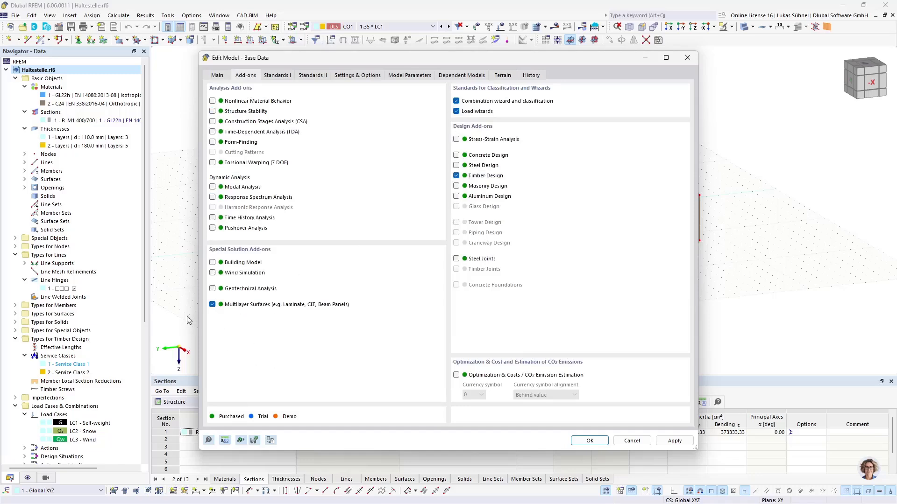
pyautogui.click(632, 441)
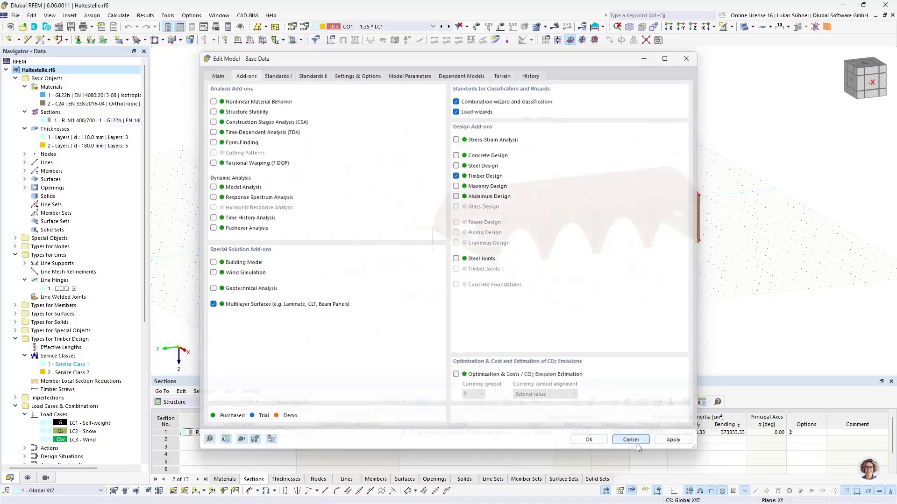
# Step: Look up the Save as Template option and the company templates offered for initializing a new model
pyautogui.click(15, 15)
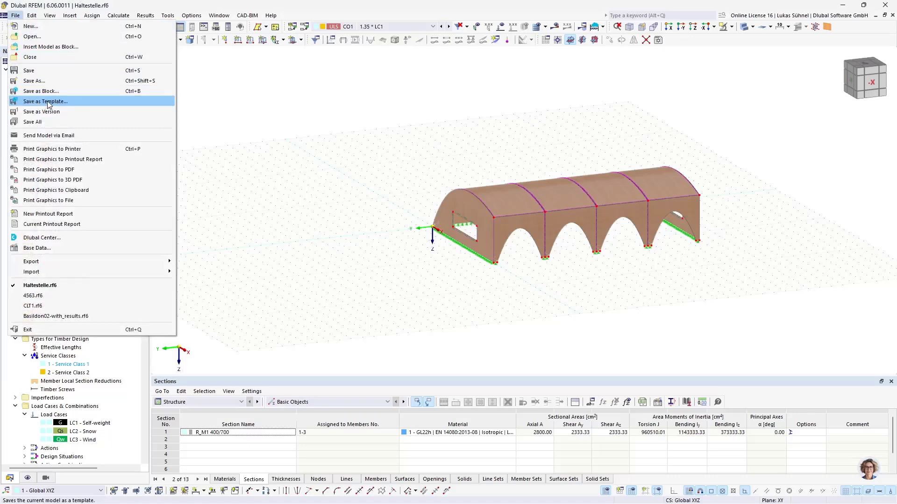
pyautogui.click(184, 115)
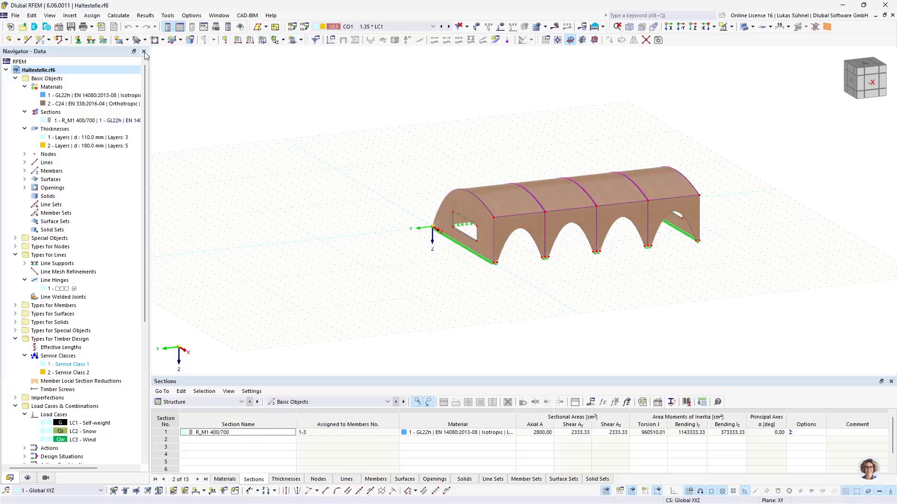
pyautogui.click(10, 26)
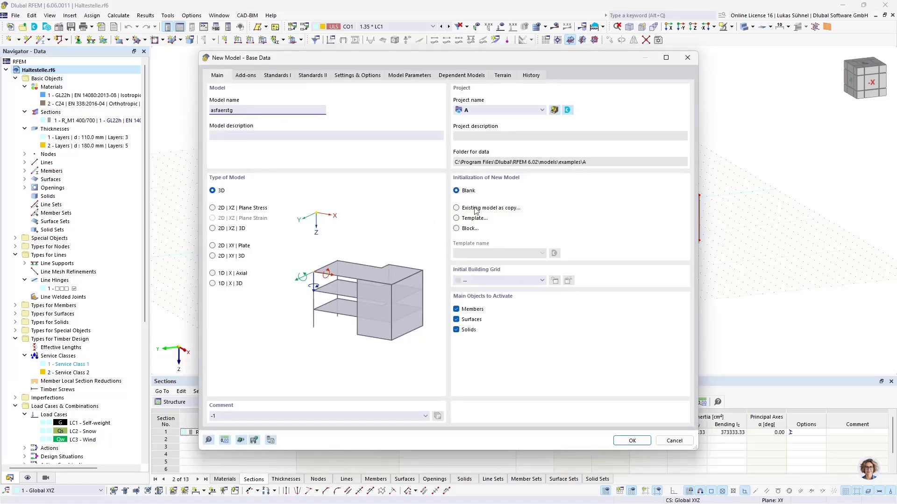
pyautogui.click(460, 219)
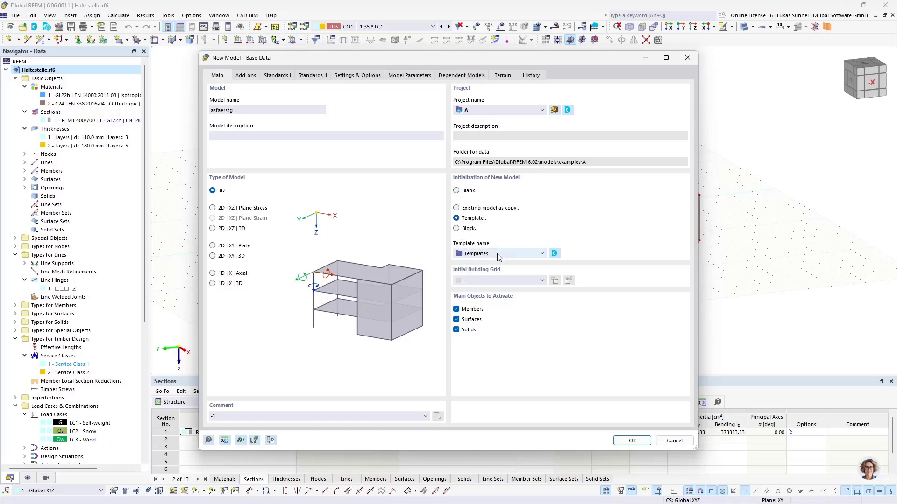
pyautogui.click(497, 253)
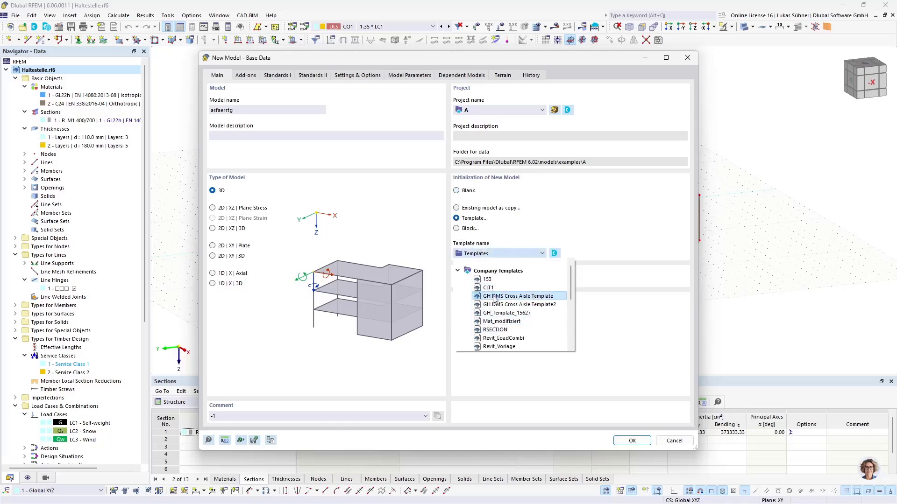
pyautogui.click(629, 280)
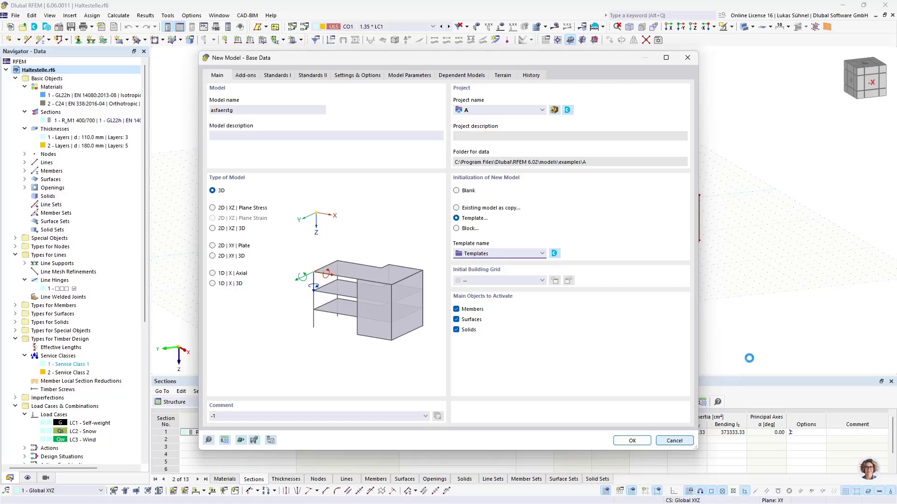
# Step: Switch back to Grasshopper and return to the export component's additional inputs
pyautogui.moveTo(242, 500)
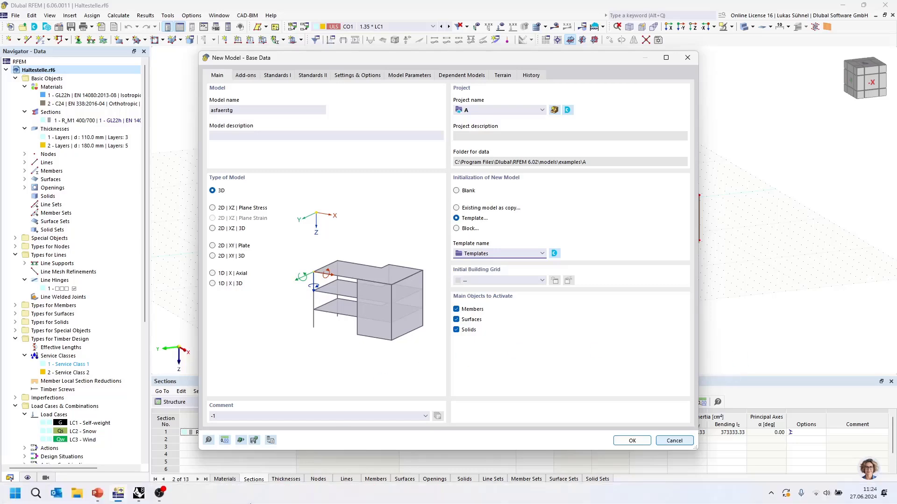
pyautogui.click(158, 493)
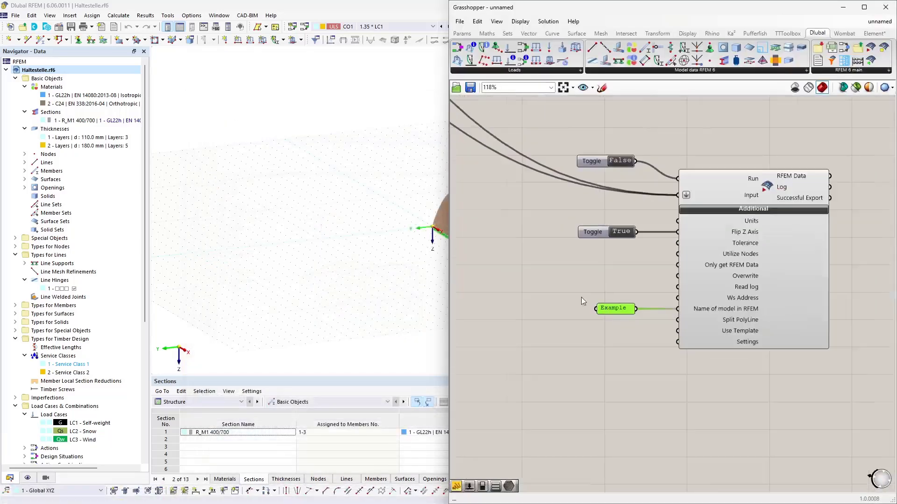
pyautogui.scroll(1, 581, 297)
pyautogui.scroll(1, 689, 268)
pyautogui.scroll(-2, 707, 317)
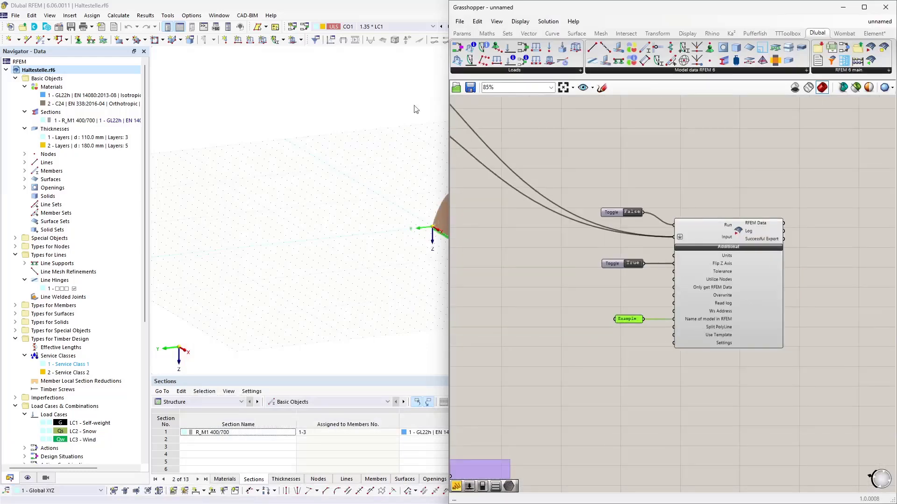
pyautogui.scroll(-3, 716, 323)
pyautogui.scroll(6, 702, 335)
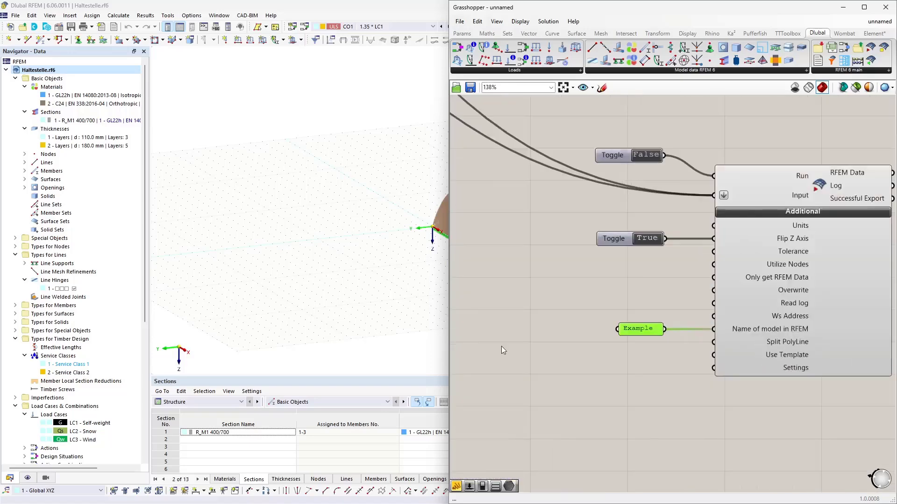
pyautogui.doubleClick(503, 350)
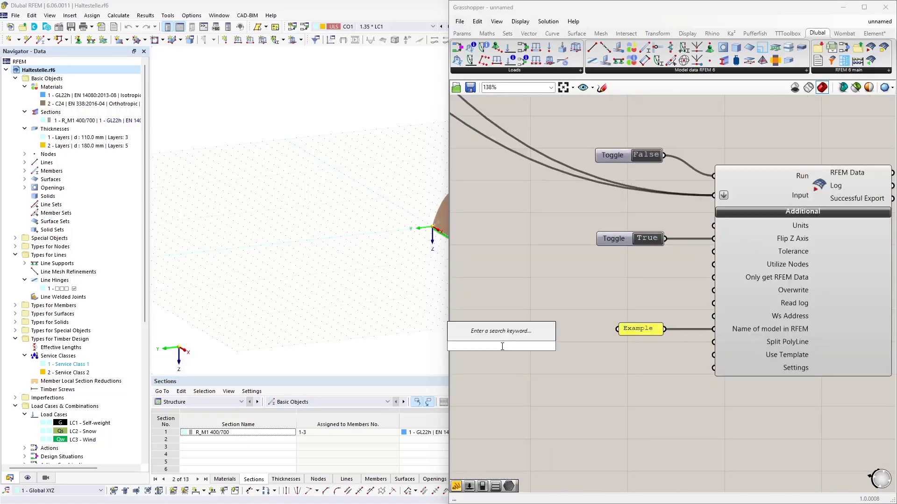
pyautogui.click(627, 383)
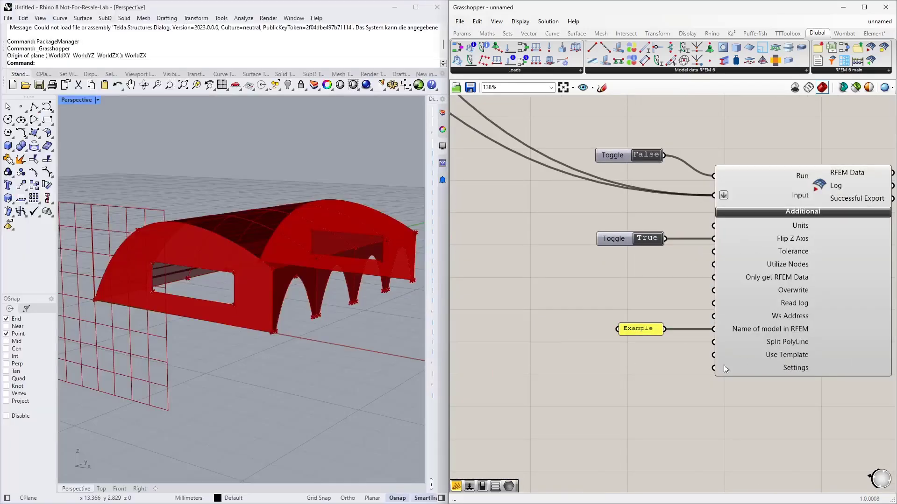
# Step: Locate CLT1.ft6 in C:\Program Files\Dlubal\RFEM 6.02\models\examples\Company Templates using File Explorer and copy the folder path
pyautogui.moveTo(111, 503)
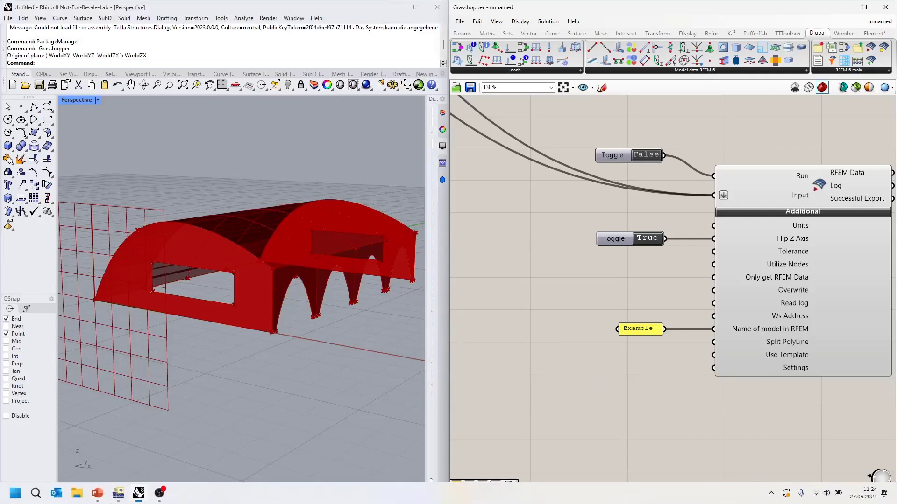
pyautogui.click(76, 498)
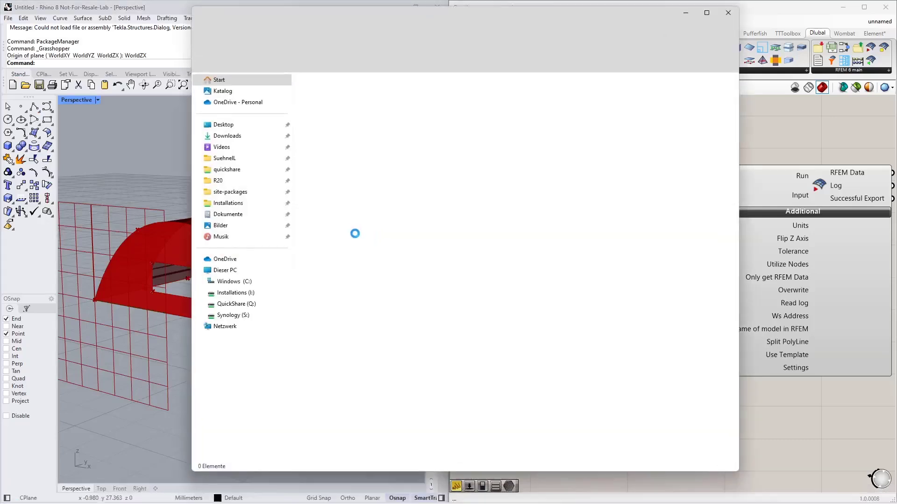
pyautogui.click(243, 282)
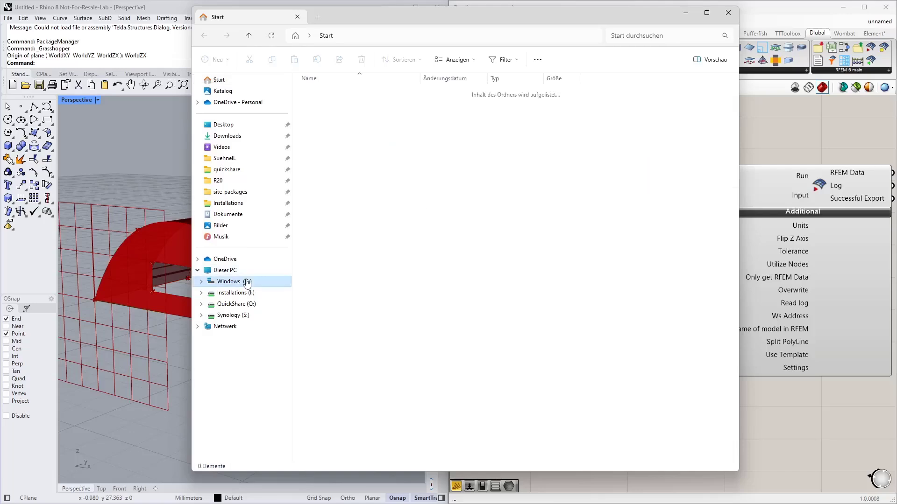
pyautogui.doubleClick(344, 160)
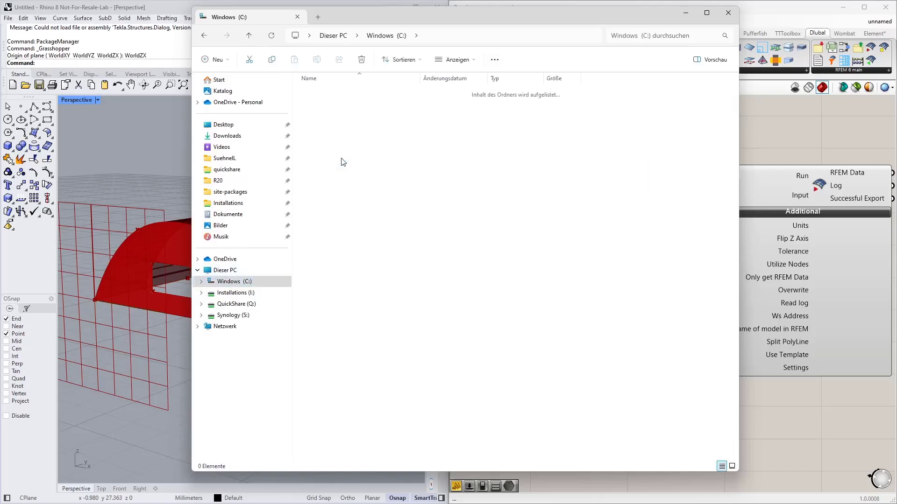
pyautogui.doubleClick(323, 200)
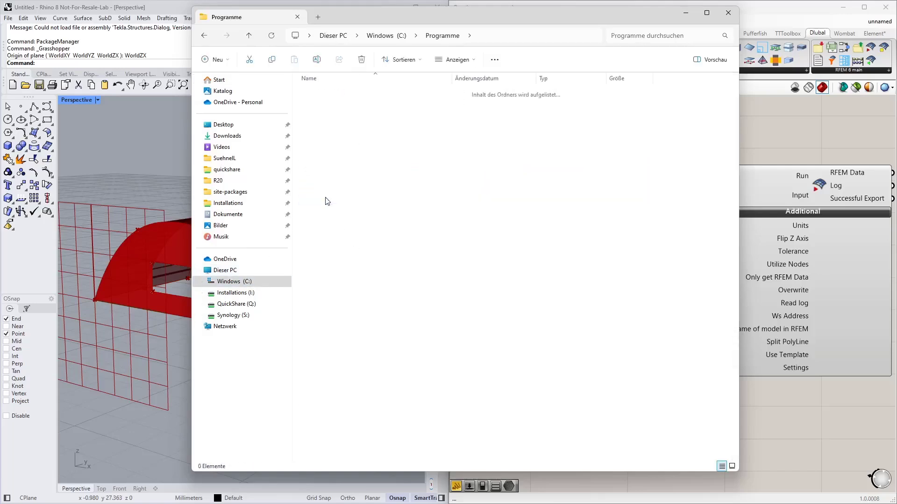
pyautogui.doubleClick(333, 141)
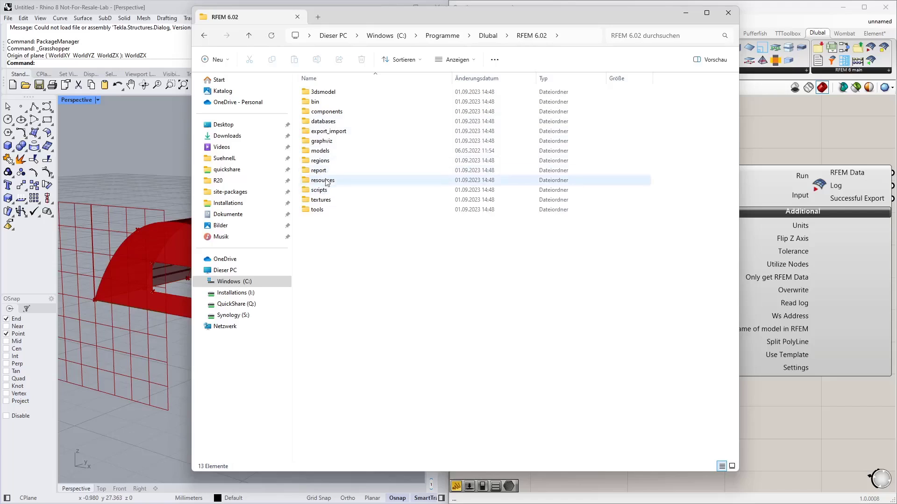
pyautogui.doubleClick(327, 150)
pyautogui.doubleClick(326, 94)
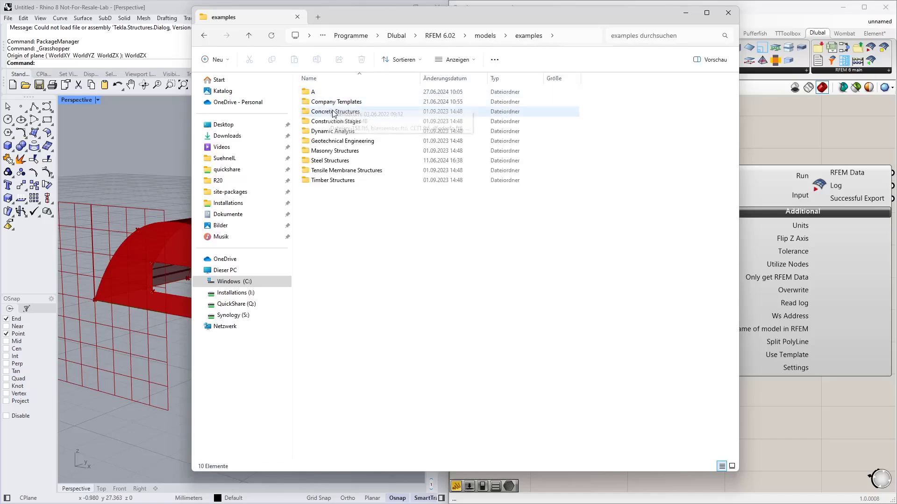
pyautogui.doubleClick(327, 101)
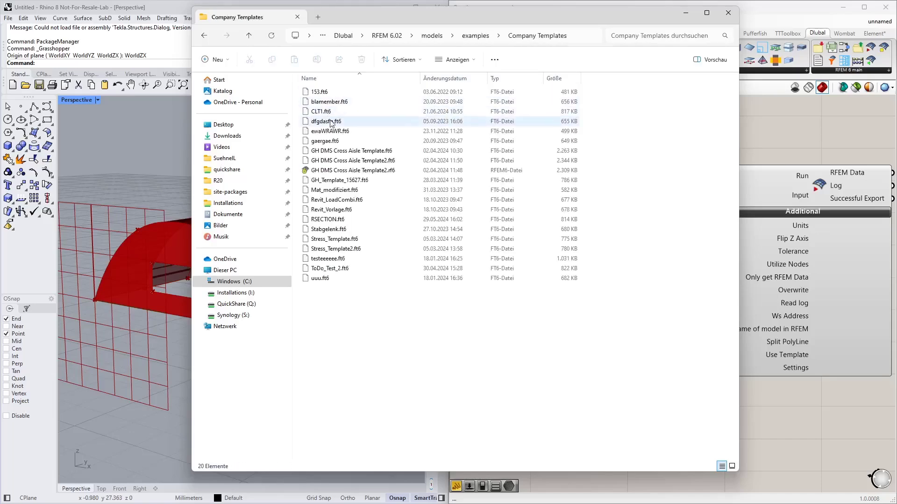
pyautogui.click(328, 113)
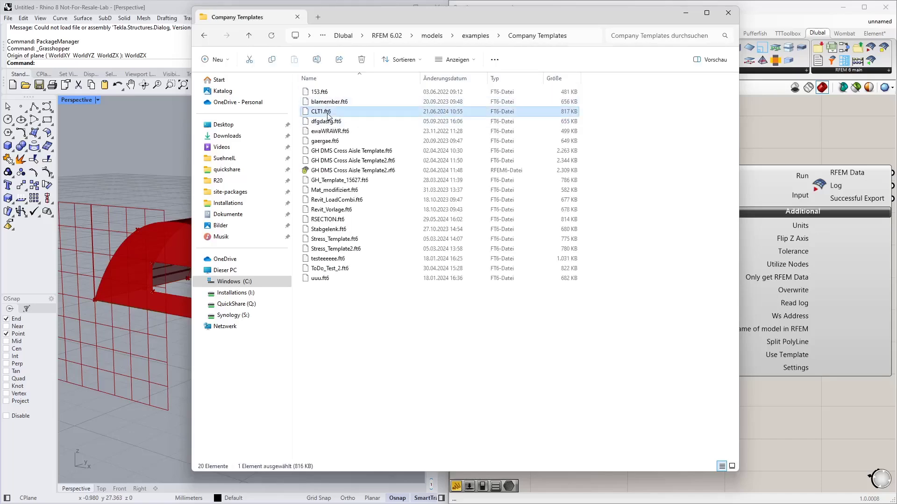
pyautogui.click(584, 37)
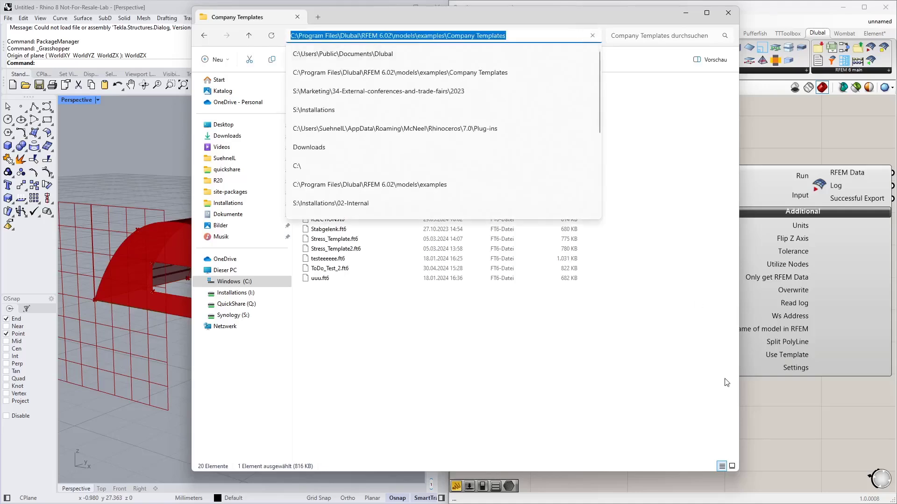
# Step: Add a Grasshopper panel below the model name panel containing C:\Program Files\Dlubal\RFEM 6.02\models\examples\Company Templates\CLT1.ft6
pyautogui.click(786, 396)
pyautogui.doubleClick(587, 394)
pyautogui.write('"')
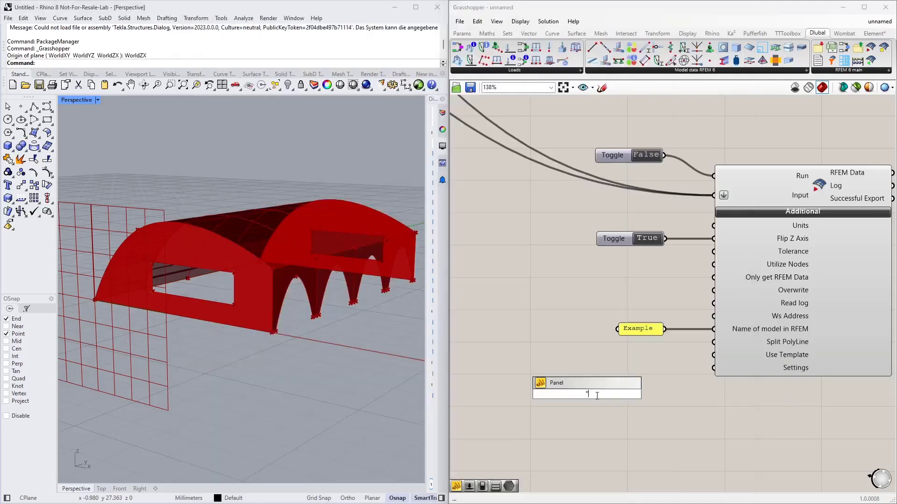
pyautogui.hotkey('ctrl', 'v')
pyautogui.write('\\CLT1.ft6')
pyautogui.press('Return')
# Step: Move the template path panel beside the export component and connect it to the Use Template input
pyautogui.scroll(-3, 681, 416)
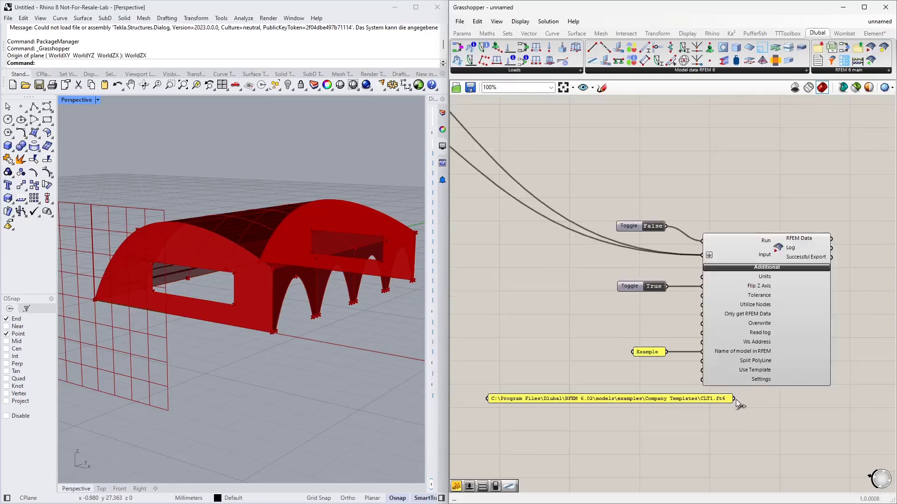
pyautogui.moveTo(736, 400); pyautogui.dragTo(626, 375)
pyautogui.scroll(3, 659, 233)
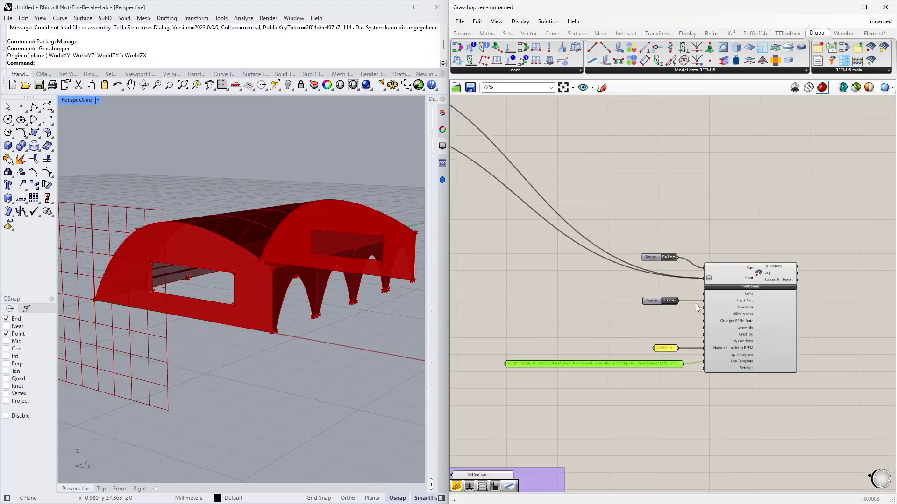
pyautogui.scroll(-3, 593, 254)
pyautogui.scroll(3, 641, 375)
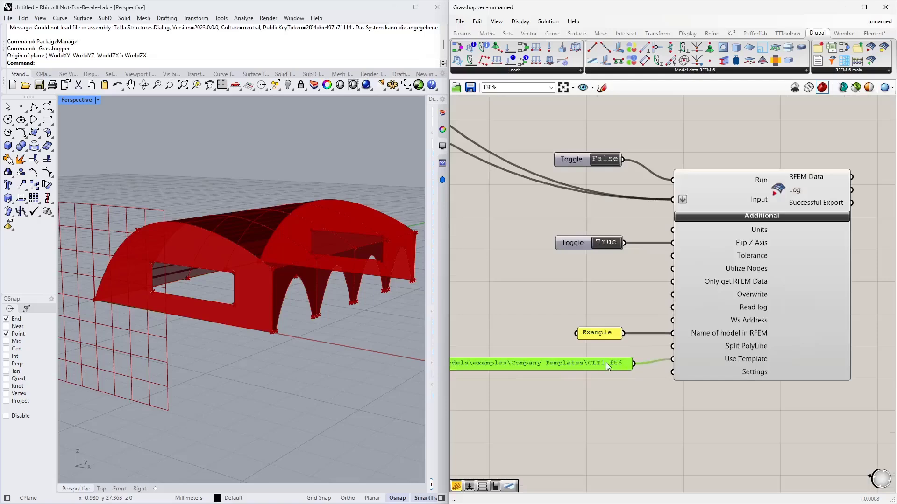
pyautogui.scroll(-3, 650, 362)
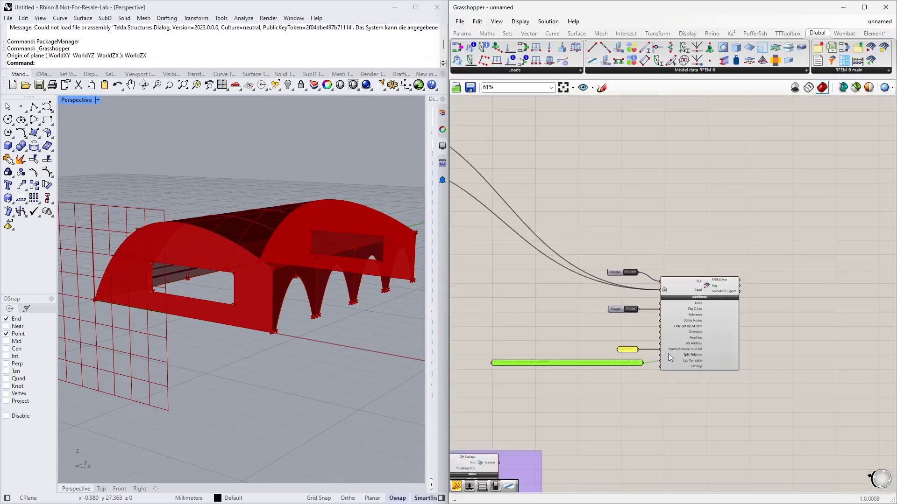
# Step: Review how the Timber Service Class No. slider feeds the surface component's T ULS Cfg No. and T Serv. Cl. No. inputs
pyautogui.scroll(-3, 701, 271)
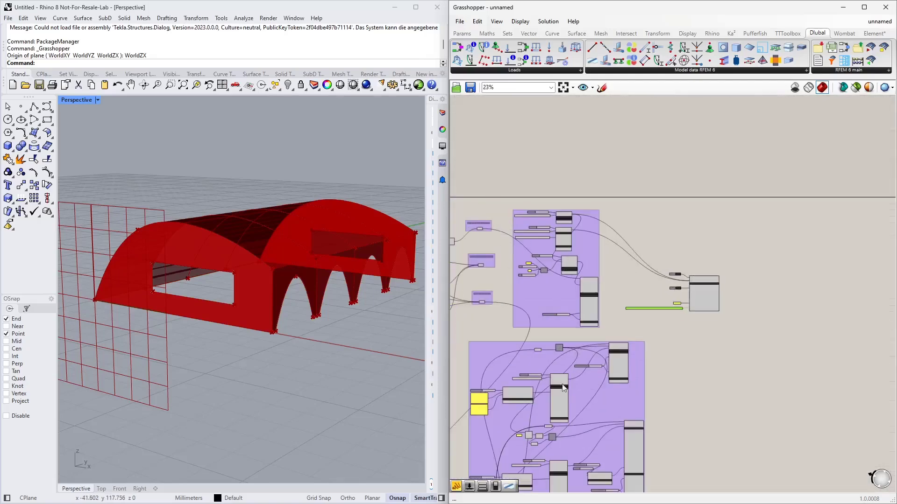
pyautogui.moveTo(685, 380); pyautogui.dragTo(696, 290, button='right')
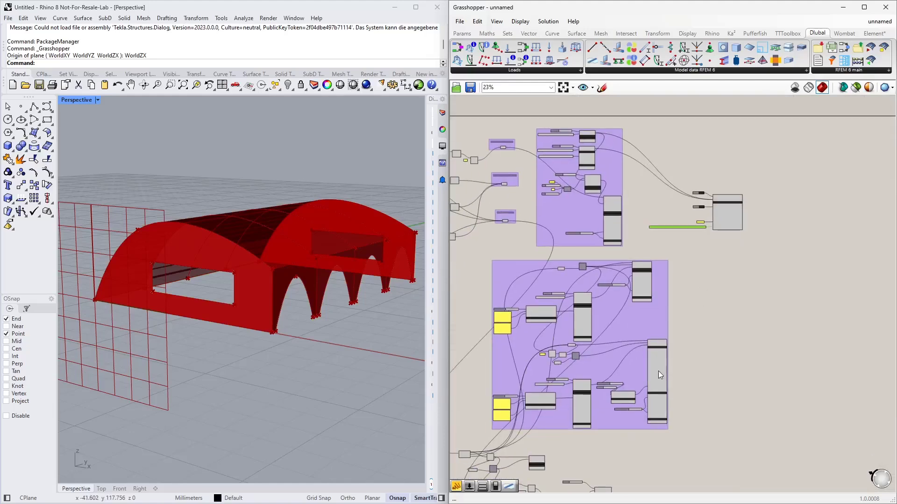
pyautogui.scroll(4, 632, 394)
pyautogui.moveTo(744, 375); pyautogui.dragTo(767, 282, button='right')
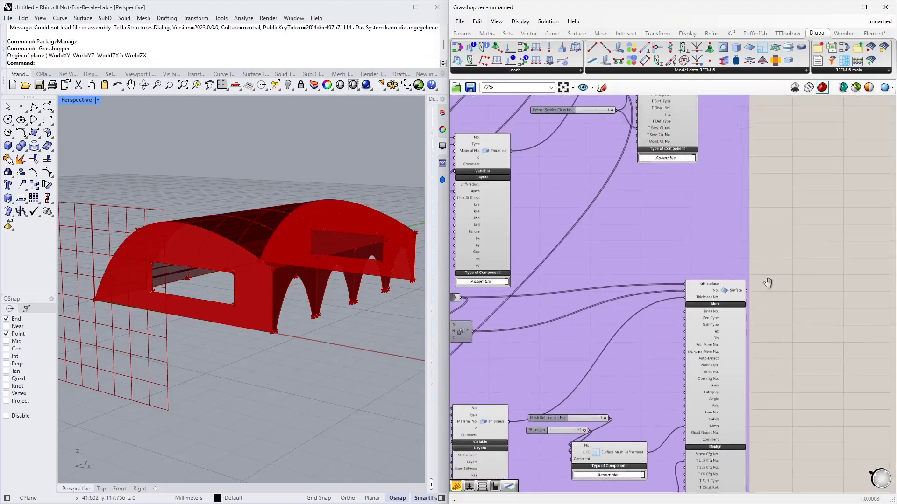
pyautogui.moveTo(794, 174); pyautogui.dragTo(794, 251, button='right')
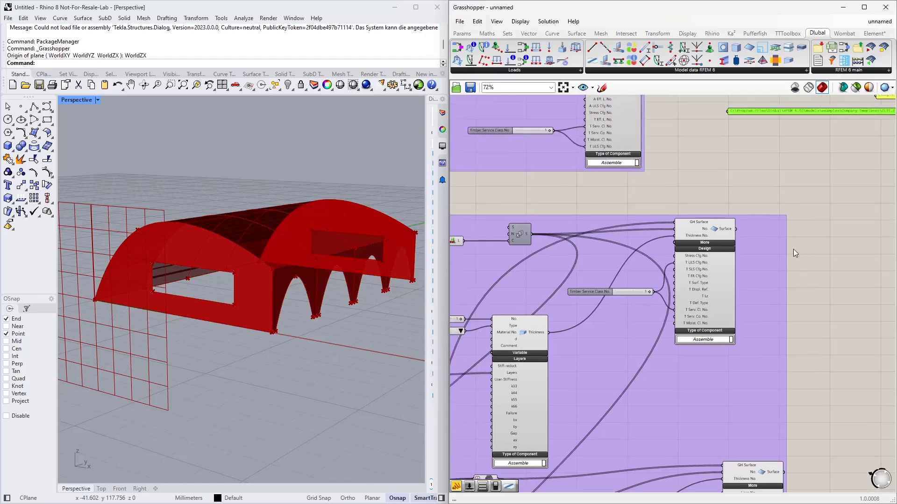
pyautogui.scroll(3, 685, 273)
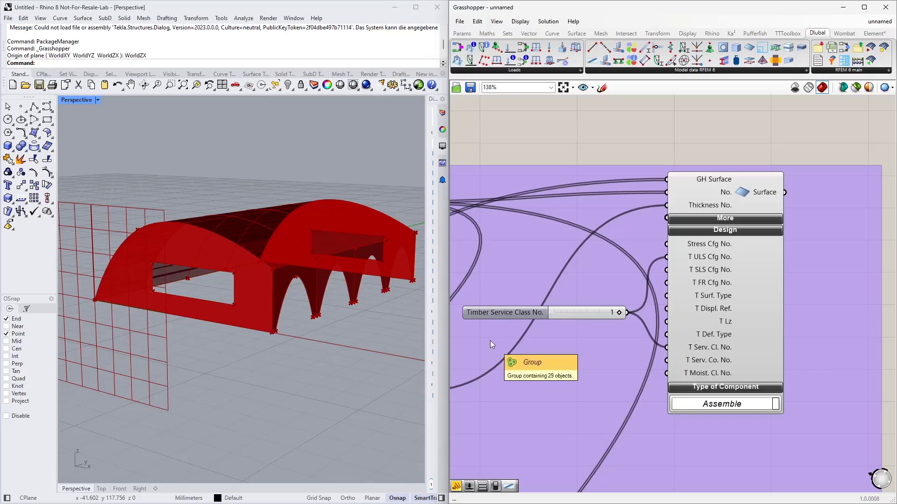
pyautogui.moveTo(695, 260)
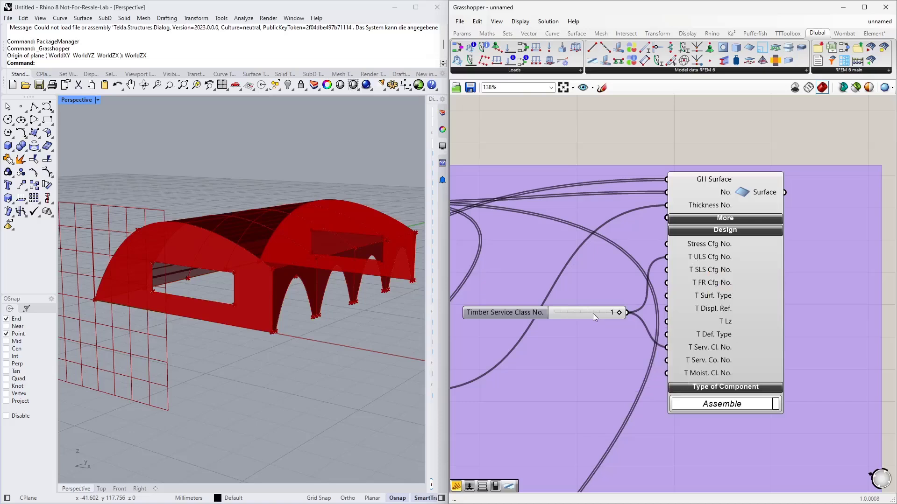
pyautogui.click(593, 313)
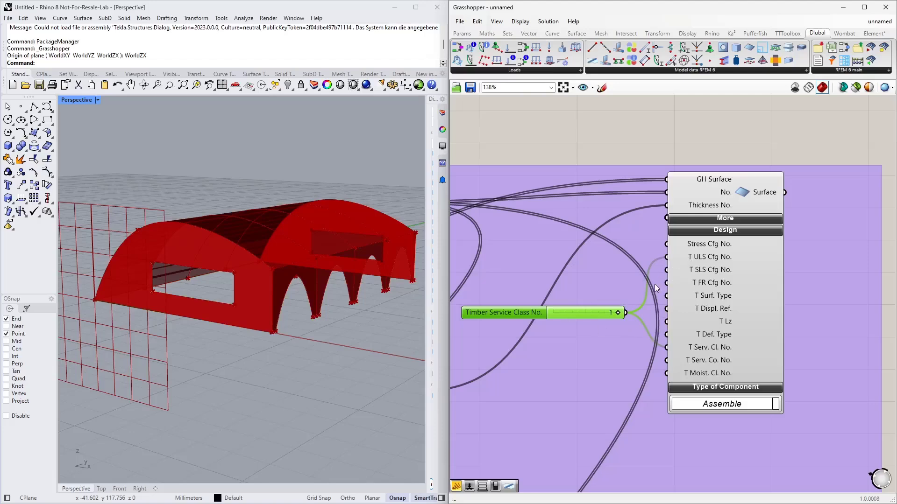
pyautogui.scroll(-3, 659, 345)
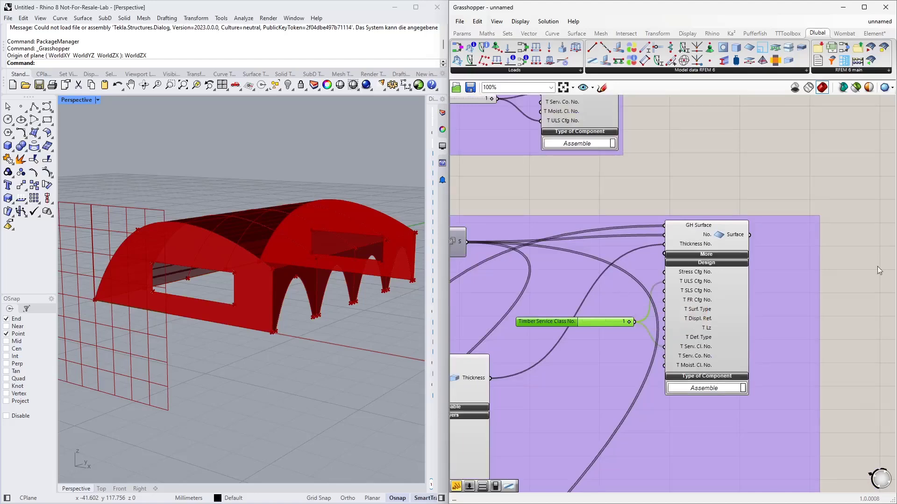
pyautogui.click(739, 189)
pyautogui.scroll(-2, 675, 251)
pyautogui.moveTo(676, 254); pyautogui.dragTo(556, 331, button='right')
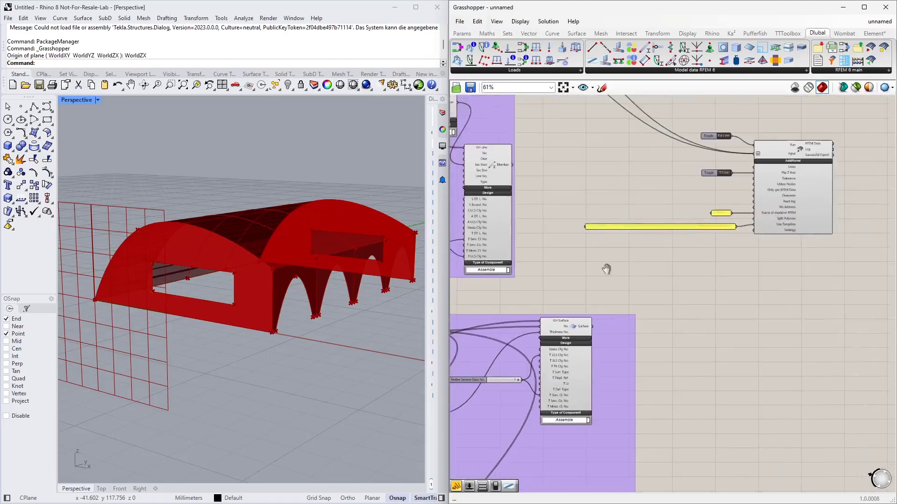
pyautogui.scroll(4, 686, 217)
pyautogui.scroll(-4, 690, 188)
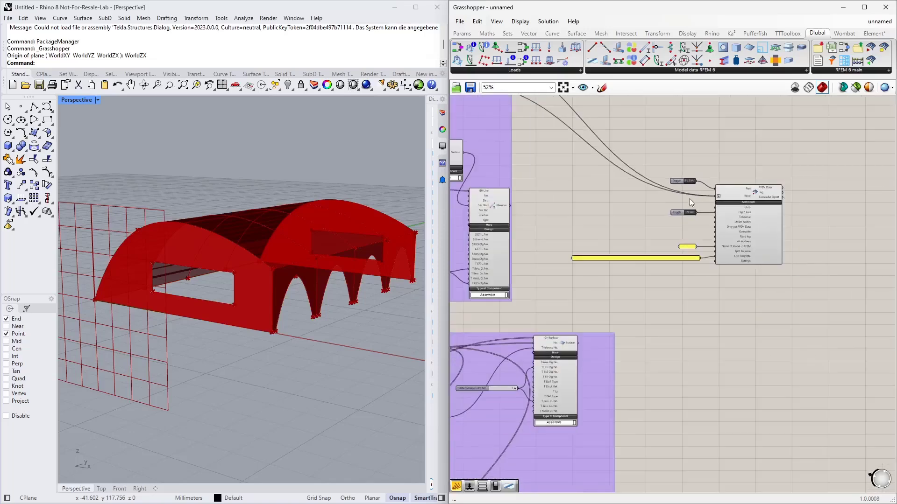
# Step: Switch to the BSH_Struktur_EN definition and bring all of its component groups into view
pyautogui.moveTo(883, 22)
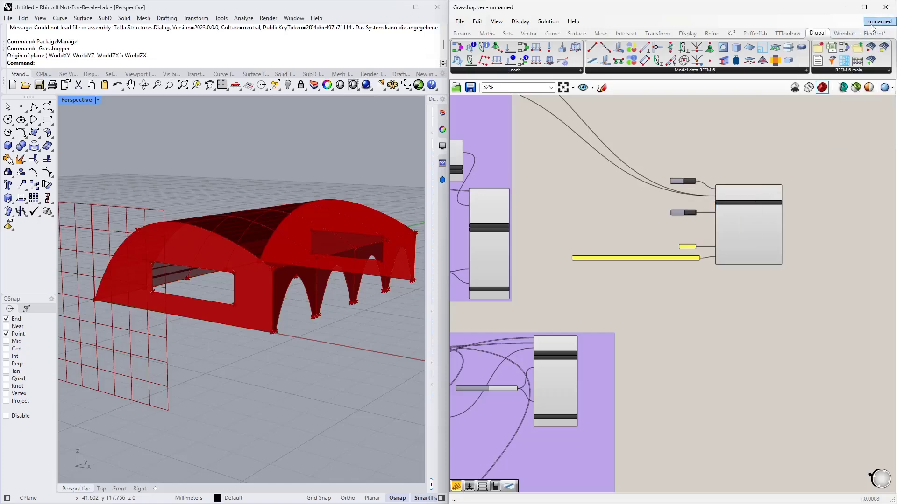
pyautogui.click(832, 135)
pyautogui.scroll(-10, 596, 274)
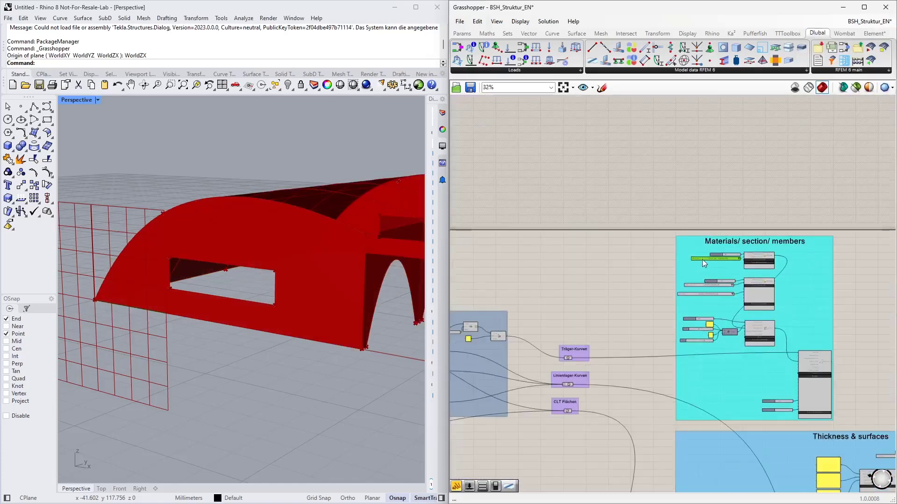
pyautogui.moveTo(617, 350); pyautogui.dragTo(627, 300, button='right')
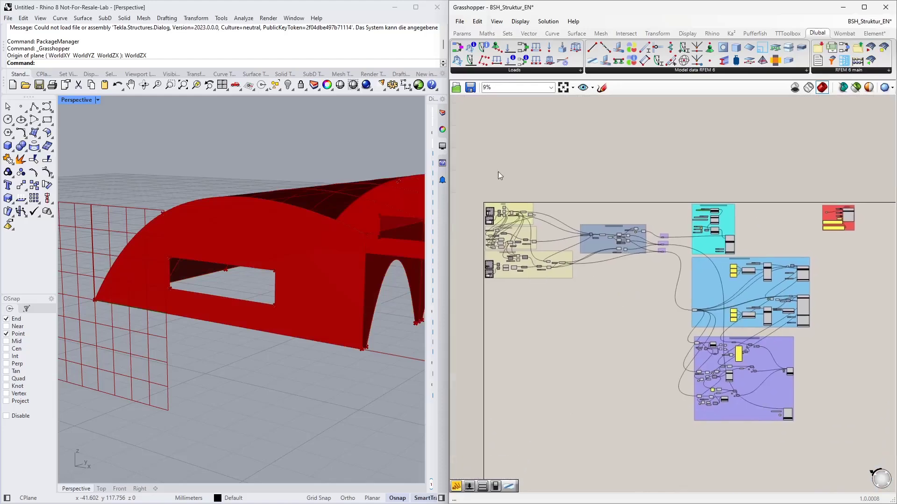
# Step: Trace the connections from the component groups to the export group and examine the lines, hinges and supports group
pyautogui.moveTo(462, 167); pyautogui.dragTo(870, 366)
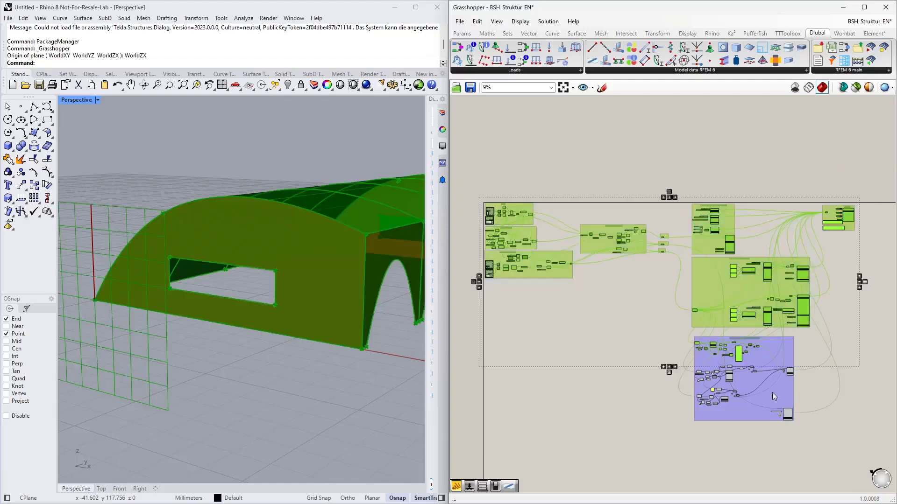
pyautogui.scroll(8, 709, 394)
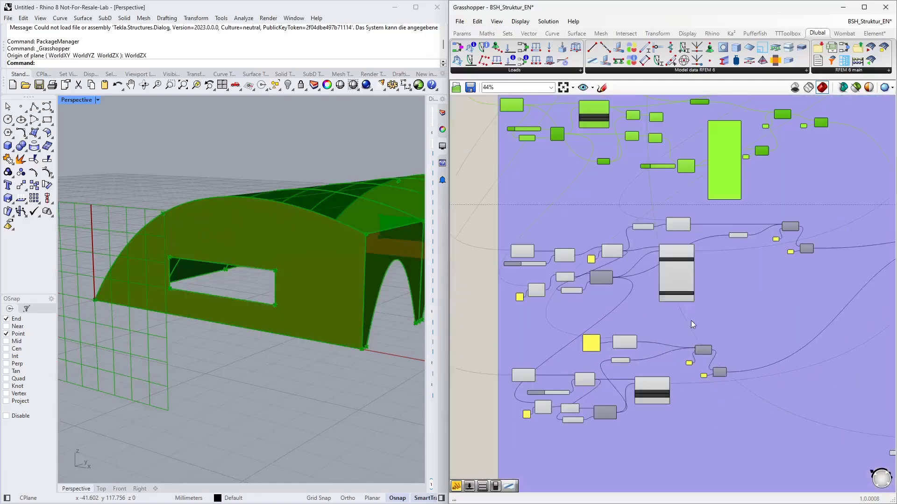
pyautogui.scroll(-8, 586, 329)
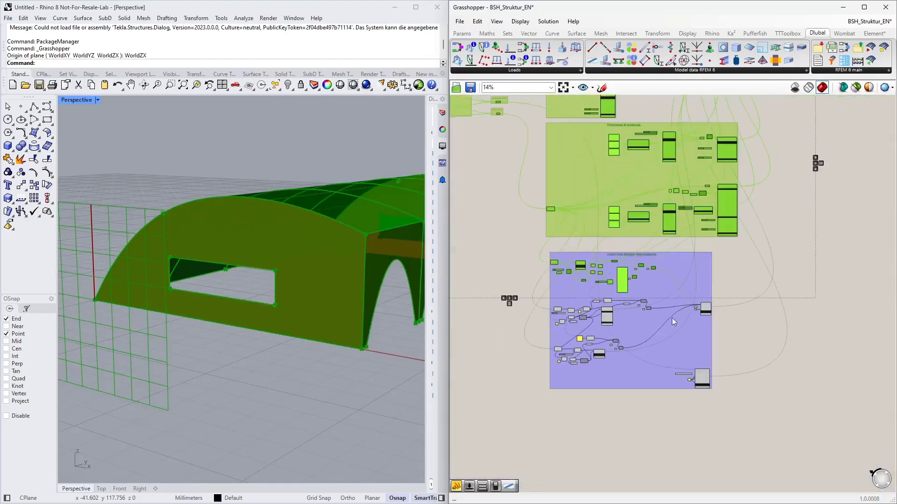
pyautogui.click(799, 276)
pyautogui.moveTo(782, 207); pyautogui.dragTo(694, 286, button='right')
pyautogui.moveTo(719, 163); pyautogui.dragTo(704, 225, button='right')
# Step: Arrange the Grasshopper and RFEM windows side by side, with the definition's Export group in view
pyautogui.moveTo(657, 8); pyautogui.dragTo(2, 206)
pyautogui.click(379, 143)
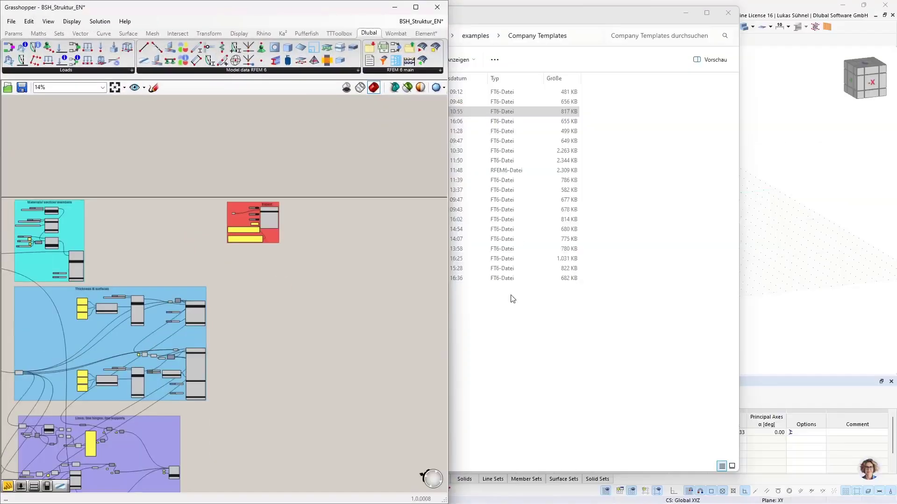
pyautogui.hotkey('alt', 'Tab')
pyautogui.hotkey('alt', 'Tab')
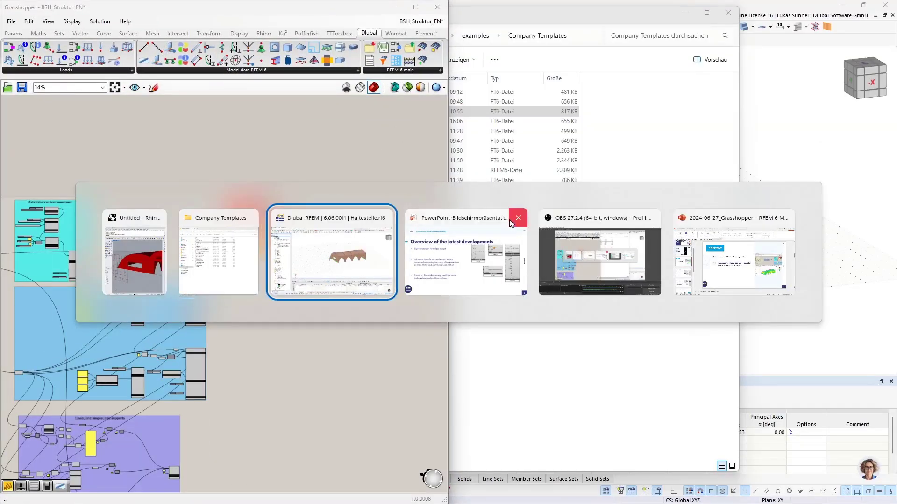
pyautogui.press('super+Right')
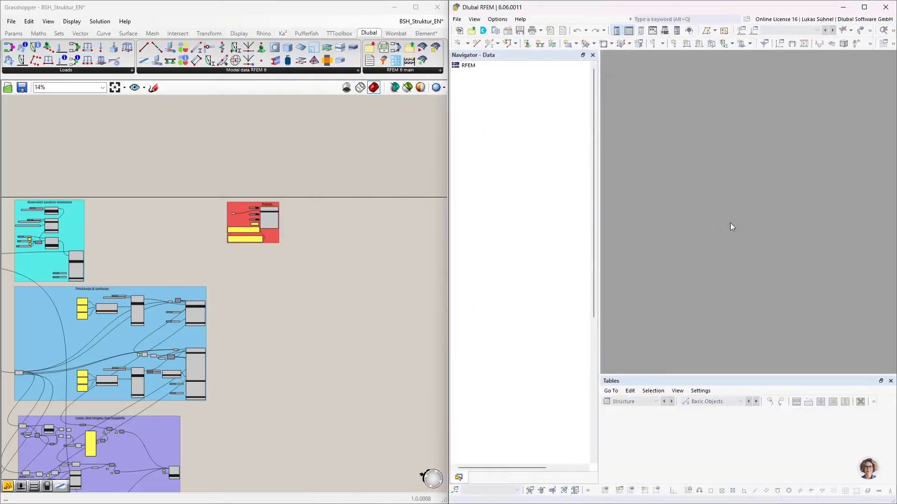
pyautogui.scroll(10, 242, 215)
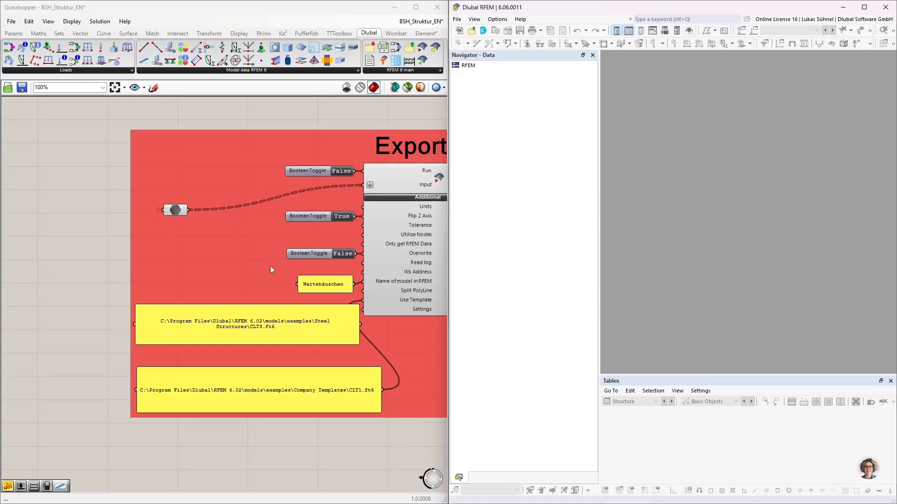
# Step: Delete the unused CLT3.ft6 template path panel and move the CLT1.ft6 panel up into its place in the Export group
pyautogui.click(307, 332)
pyautogui.press('Delete')
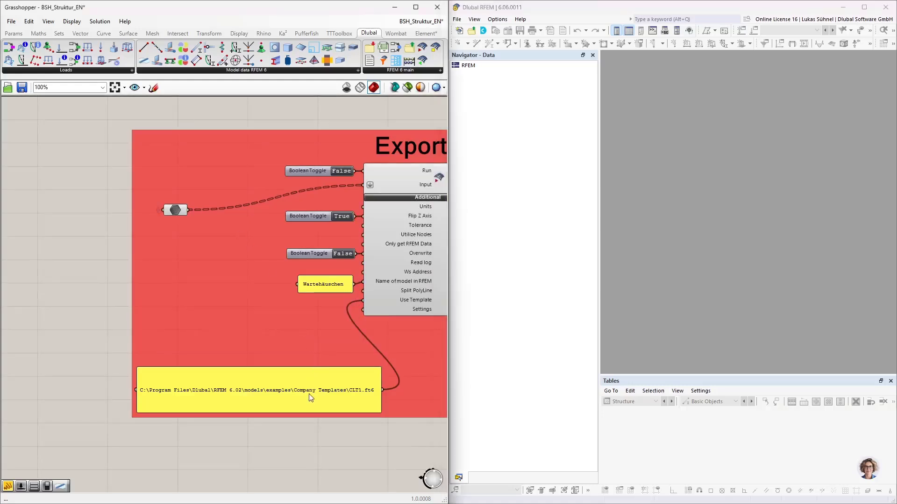
pyautogui.moveTo(309, 394); pyautogui.dragTo(265, 333)
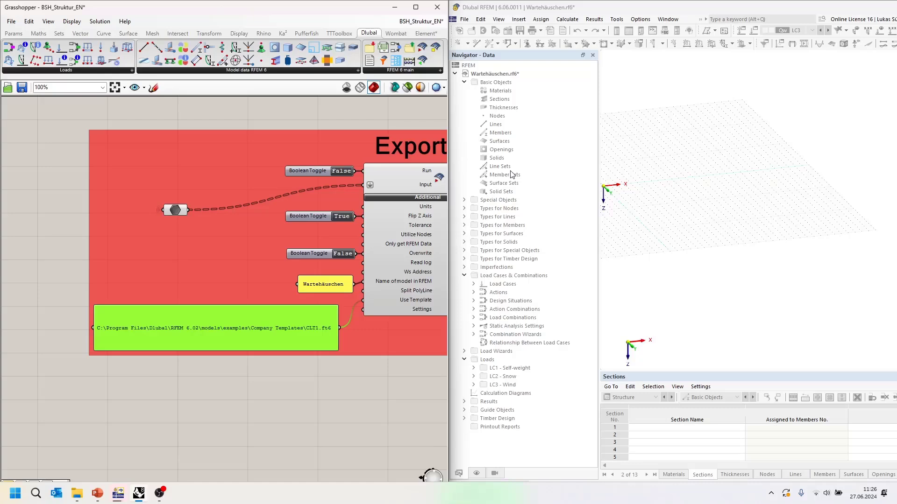
# Step: Export the Wartehäuschen model to RFEM by setting the Run toggle to True, and reset it to False
pyautogui.click(342, 171)
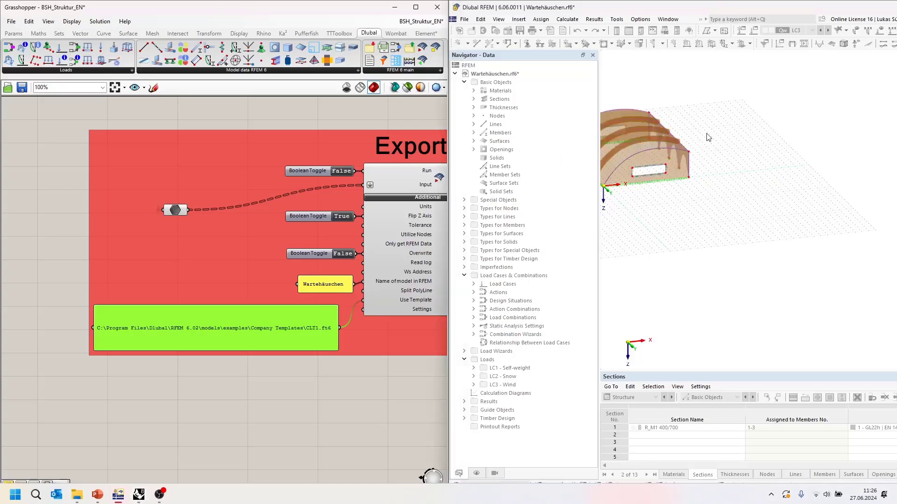
pyautogui.click(341, 171)
pyautogui.scroll(3, 341, 171)
pyautogui.scroll(-3, 299, 249)
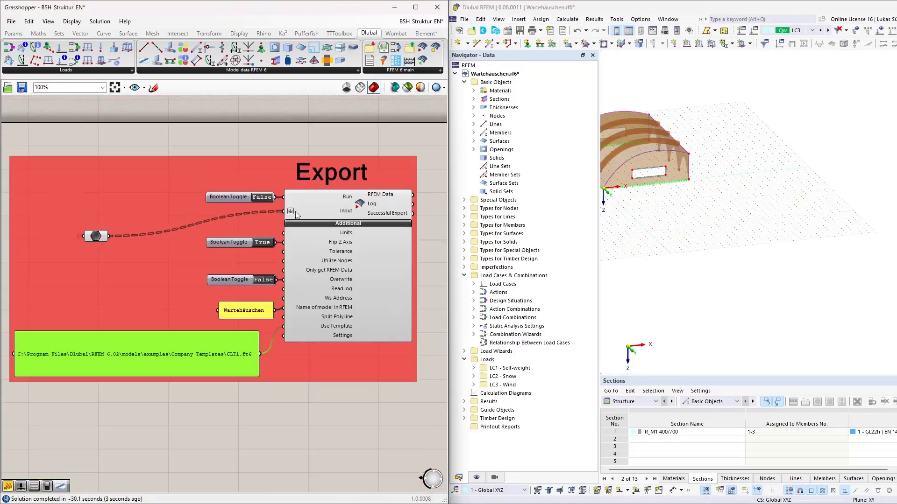
# Step: Inspect the exported building in RFEM and review the layer composition of the five-layer 180 mm thickness
pyautogui.keyDown('ctrl'); pyautogui.moveTo(729, 201); pyautogui.dragTo(661, 228, button='middle'); pyautogui.keyUp('ctrl')
pyautogui.scroll(3, 661, 228)
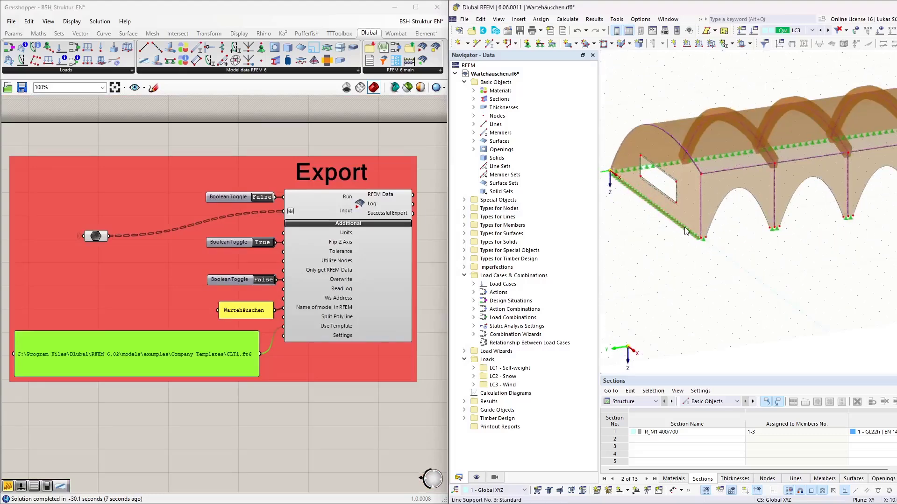
pyautogui.keyDown('ctrl'); pyautogui.moveTo(754, 252); pyautogui.dragTo(713, 230, button='middle'); pyautogui.keyUp('ctrl')
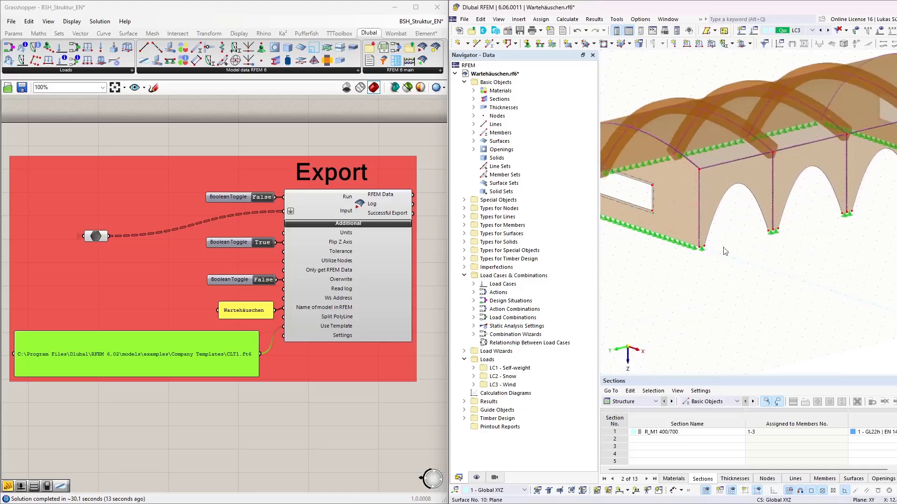
pyautogui.doubleClick(503, 108)
pyautogui.click(507, 124)
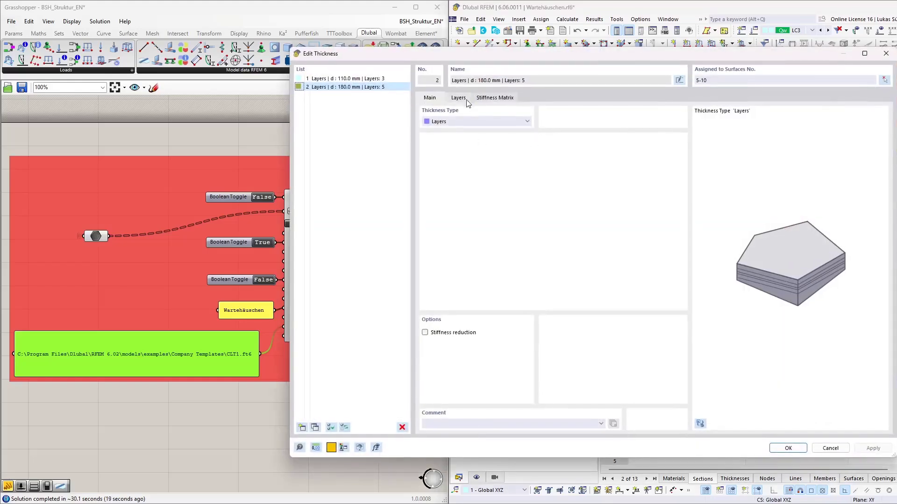
pyautogui.click(458, 97)
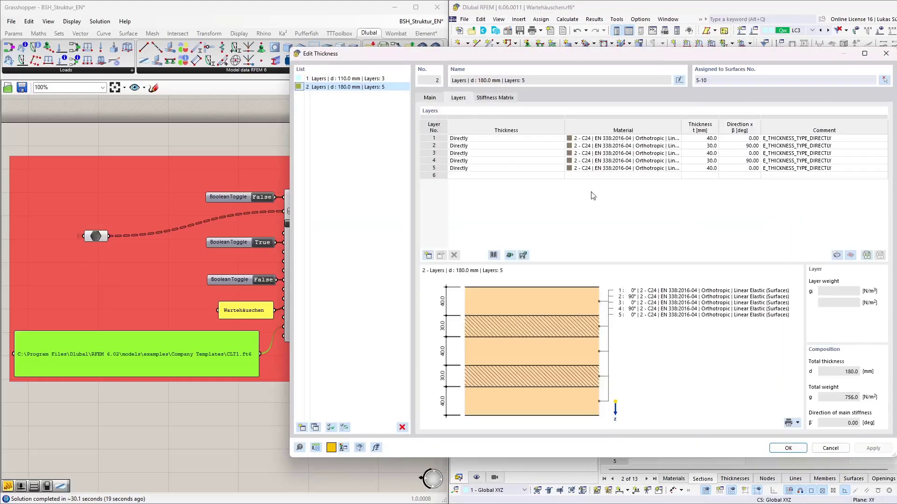
pyautogui.click(830, 449)
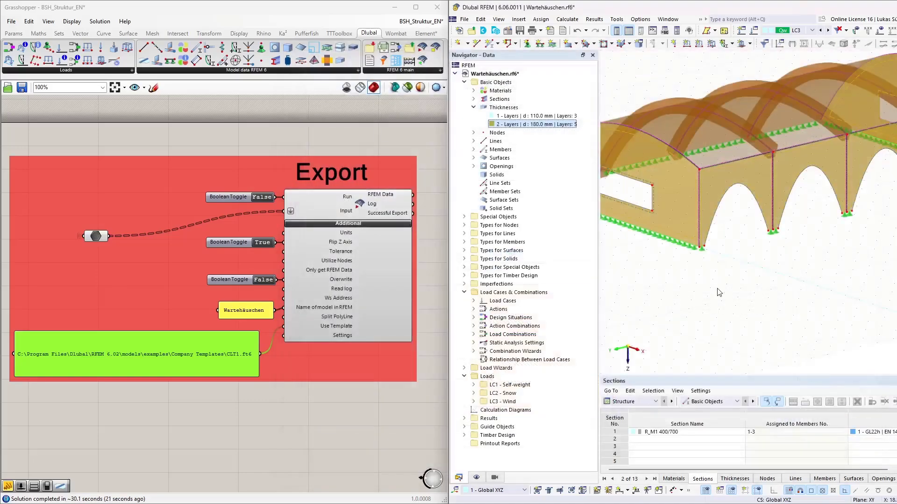
# Step: Maximize the RFEM window and generate the finite element mesh for the building
pyautogui.keyDown('ctrl'); pyautogui.moveTo(761, 286); pyautogui.dragTo(727, 257, button='middle'); pyautogui.keyUp('ctrl')
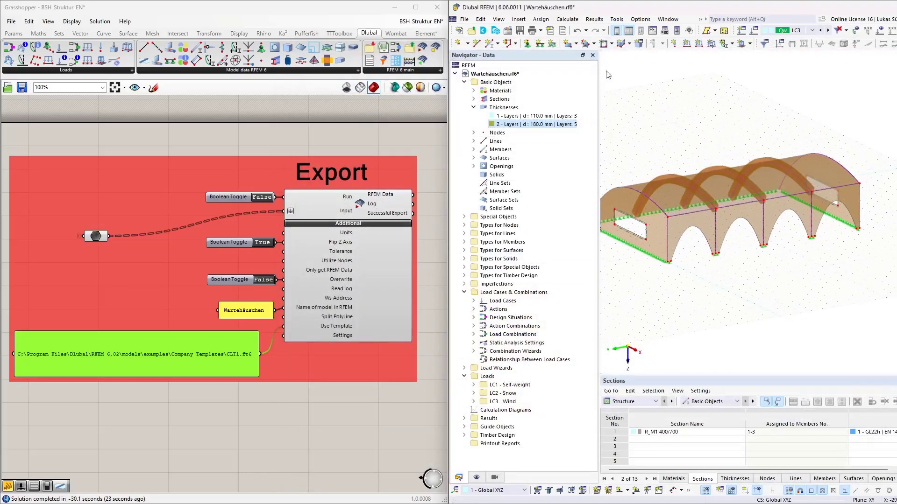
pyautogui.doubleClick(582, 7)
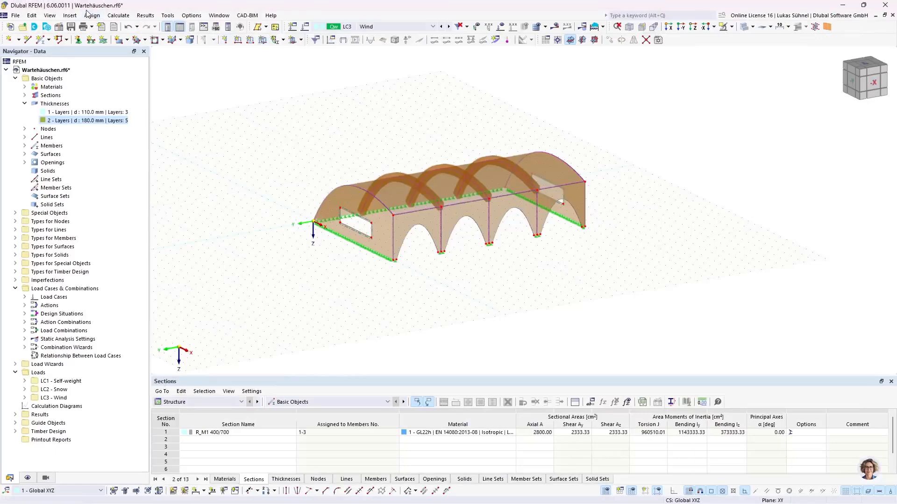
pyautogui.click(114, 15)
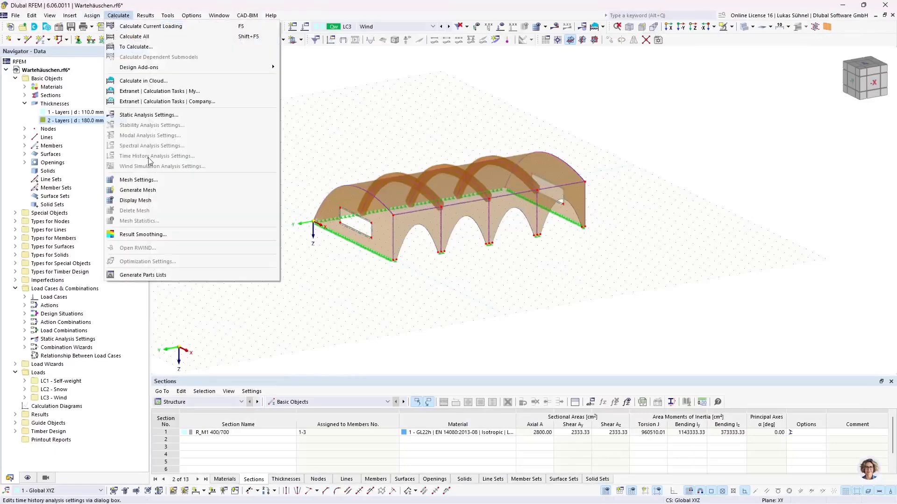
pyautogui.click(149, 193)
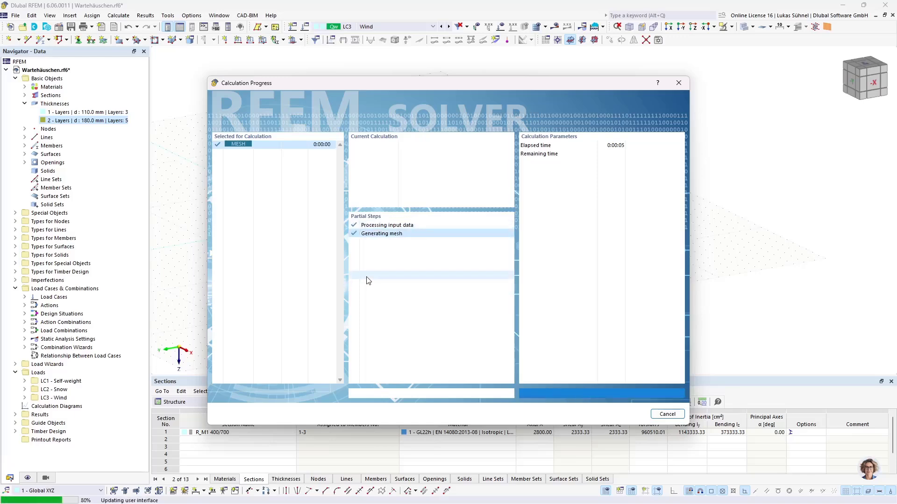
# Step: Examine the mesh around the wall supports, the arched openings and the line hinges at the roof corner
pyautogui.scroll(8, 394, 262)
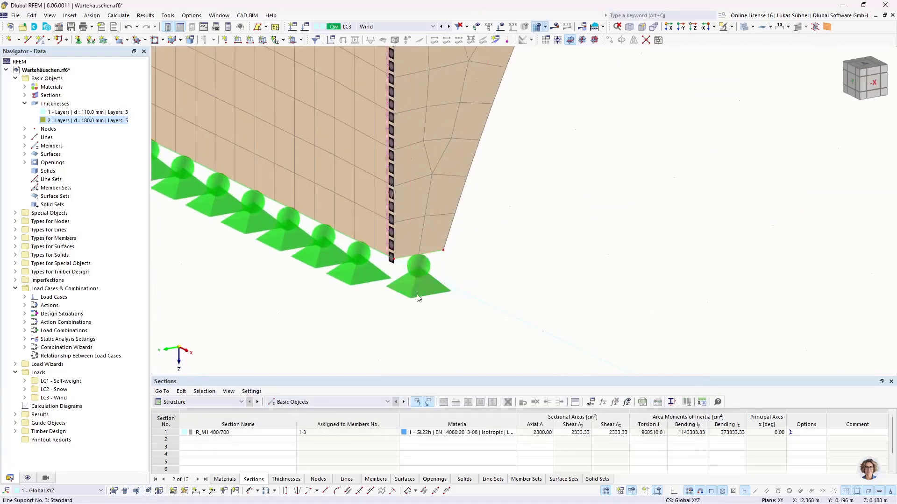
pyautogui.scroll(-3, 413, 331)
pyautogui.scroll(-5, 413, 332)
pyautogui.keyDown('ctrl'); pyautogui.moveTo(386, 320); pyautogui.dragTo(299, 225, button='middle'); pyautogui.keyUp('ctrl')
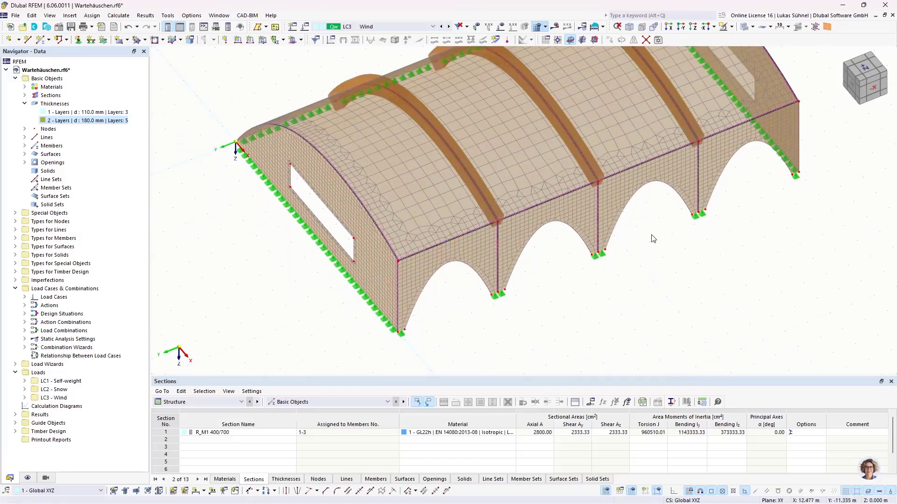
pyautogui.keyDown('ctrl'); pyautogui.moveTo(577, 199); pyautogui.dragTo(620, 283, button='middle'); pyautogui.keyUp('ctrl')
pyautogui.keyDown('ctrl'); pyautogui.moveTo(520, 304); pyautogui.dragTo(355, 219, button='middle'); pyautogui.keyUp('ctrl')
pyautogui.scroll(5, 348, 214)
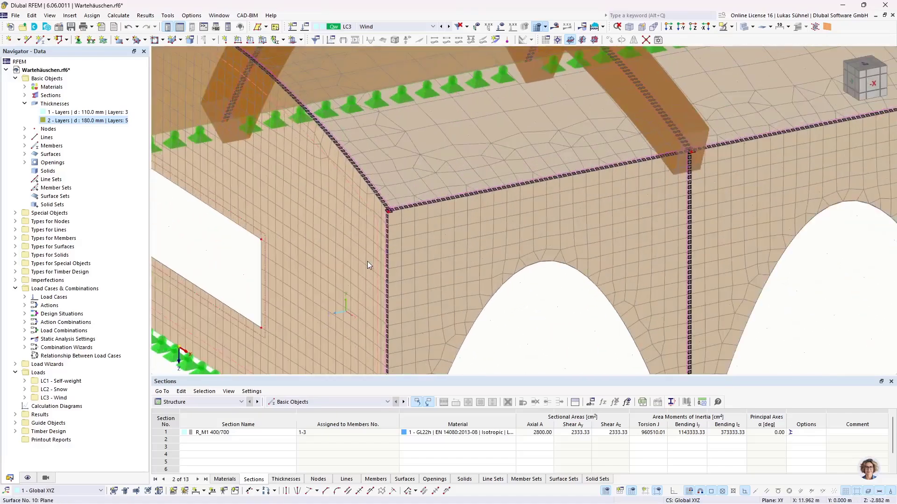
pyautogui.scroll(5, 390, 187)
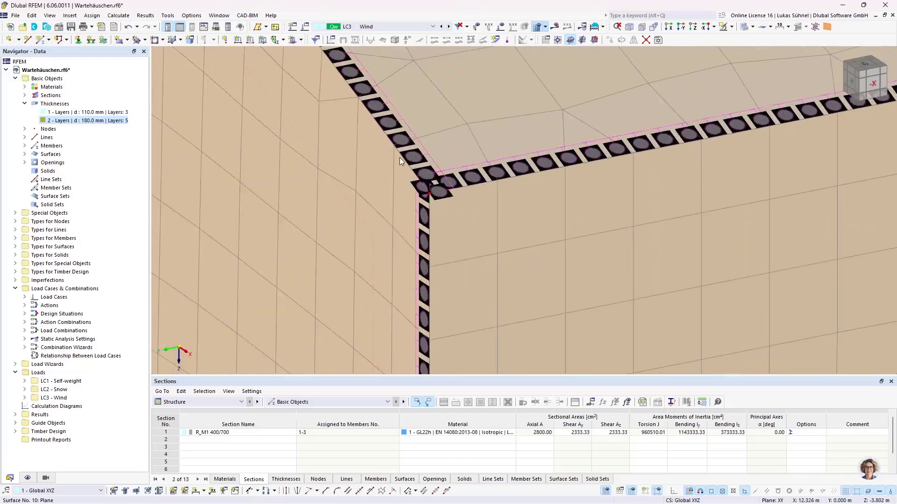
pyautogui.scroll(-6, 400, 158)
pyautogui.scroll(-3, 388, 215)
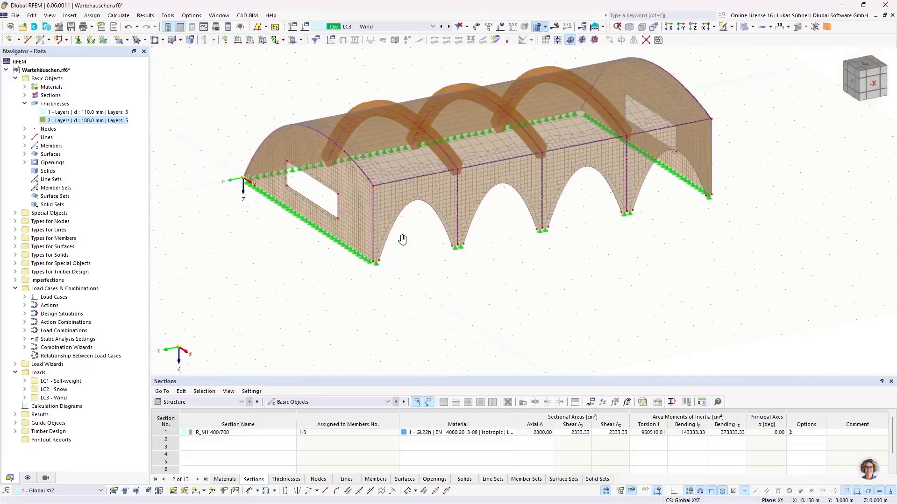
pyautogui.keyDown('ctrl'); pyautogui.moveTo(400, 236); pyautogui.dragTo(422, 319, button='middle'); pyautogui.keyUp('ctrl')
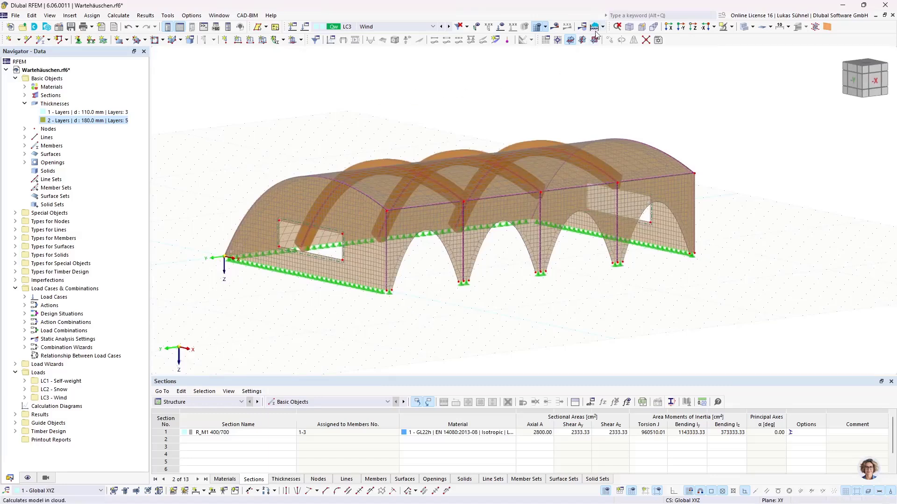
# Step: Select load combination CO1 (1.35 * LC1) and calculate it to display the global deformations
pyautogui.click(383, 27)
pyautogui.click(372, 64)
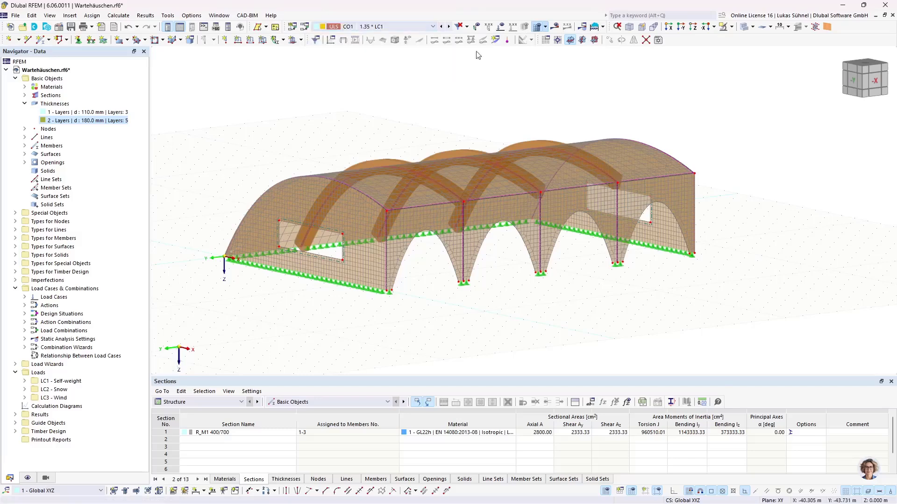
pyautogui.click(555, 27)
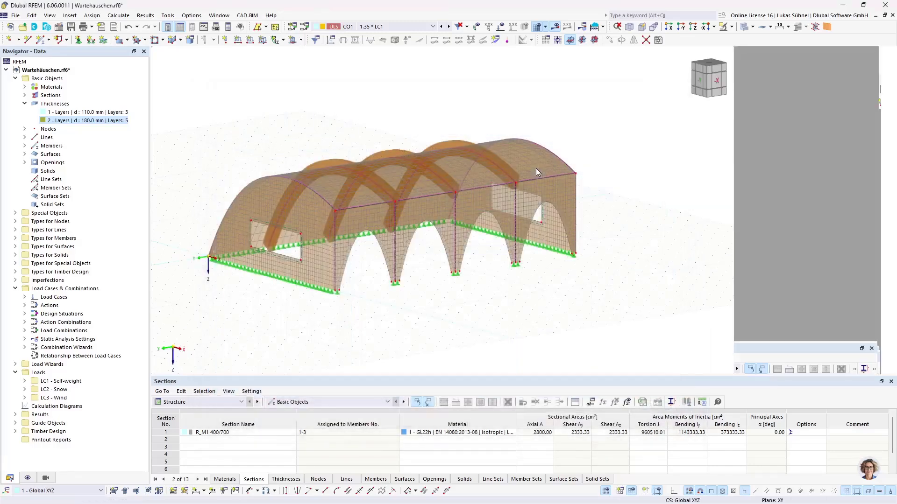
pyautogui.keyDown('ctrl'); pyautogui.moveTo(287, 314); pyautogui.dragTo(322, 285, button='middle'); pyautogui.keyUp('ctrl')
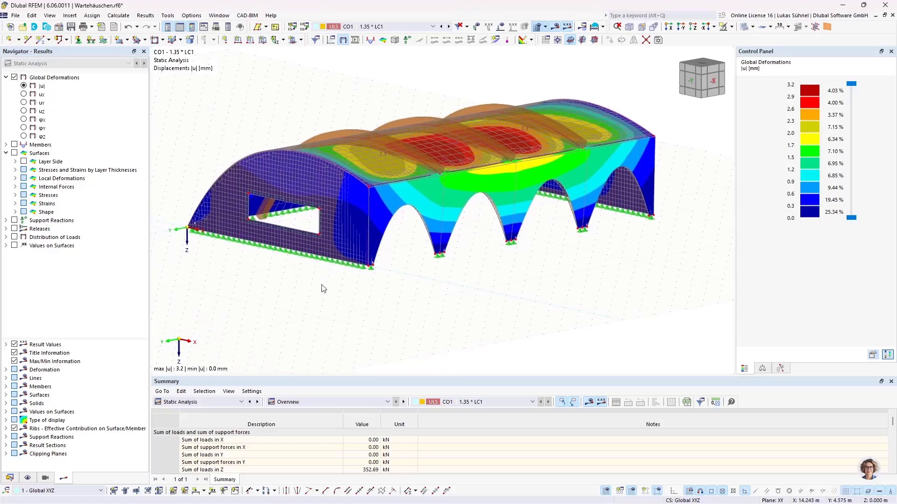